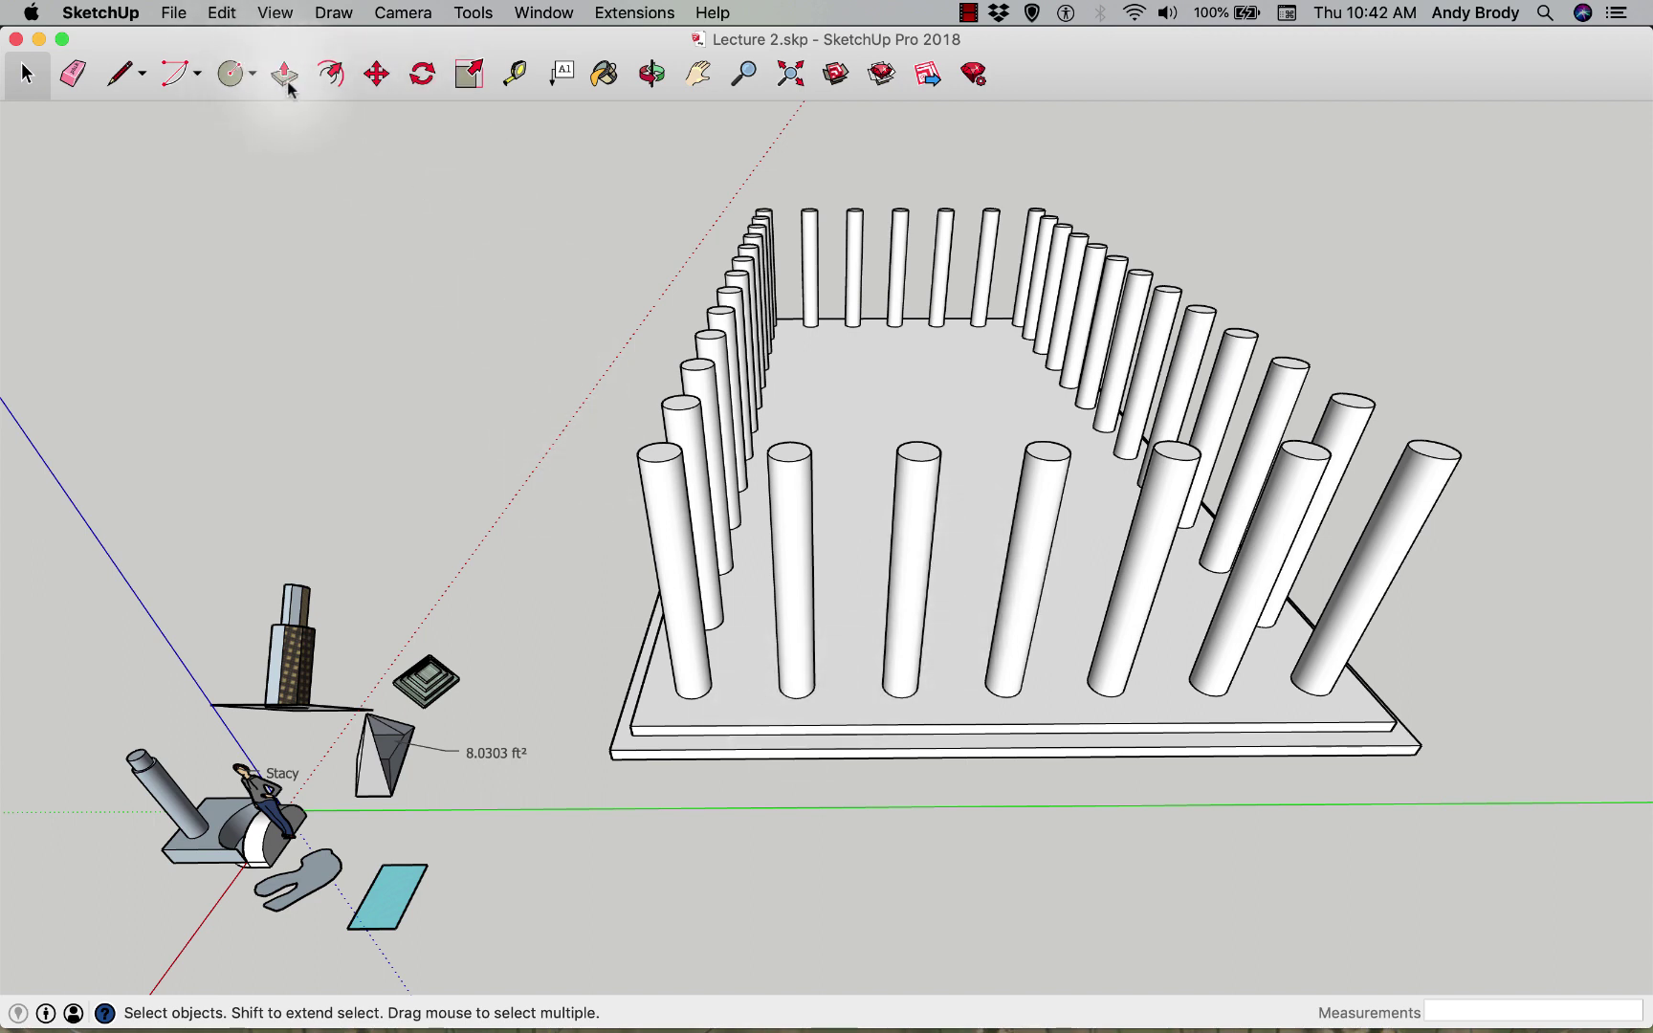
- Draw a rectangle about 72' 9" by 37' across the tops of the columns, between diagonally opposite corner columns
{"action": "left_click", "coordinate": [249, 74]}
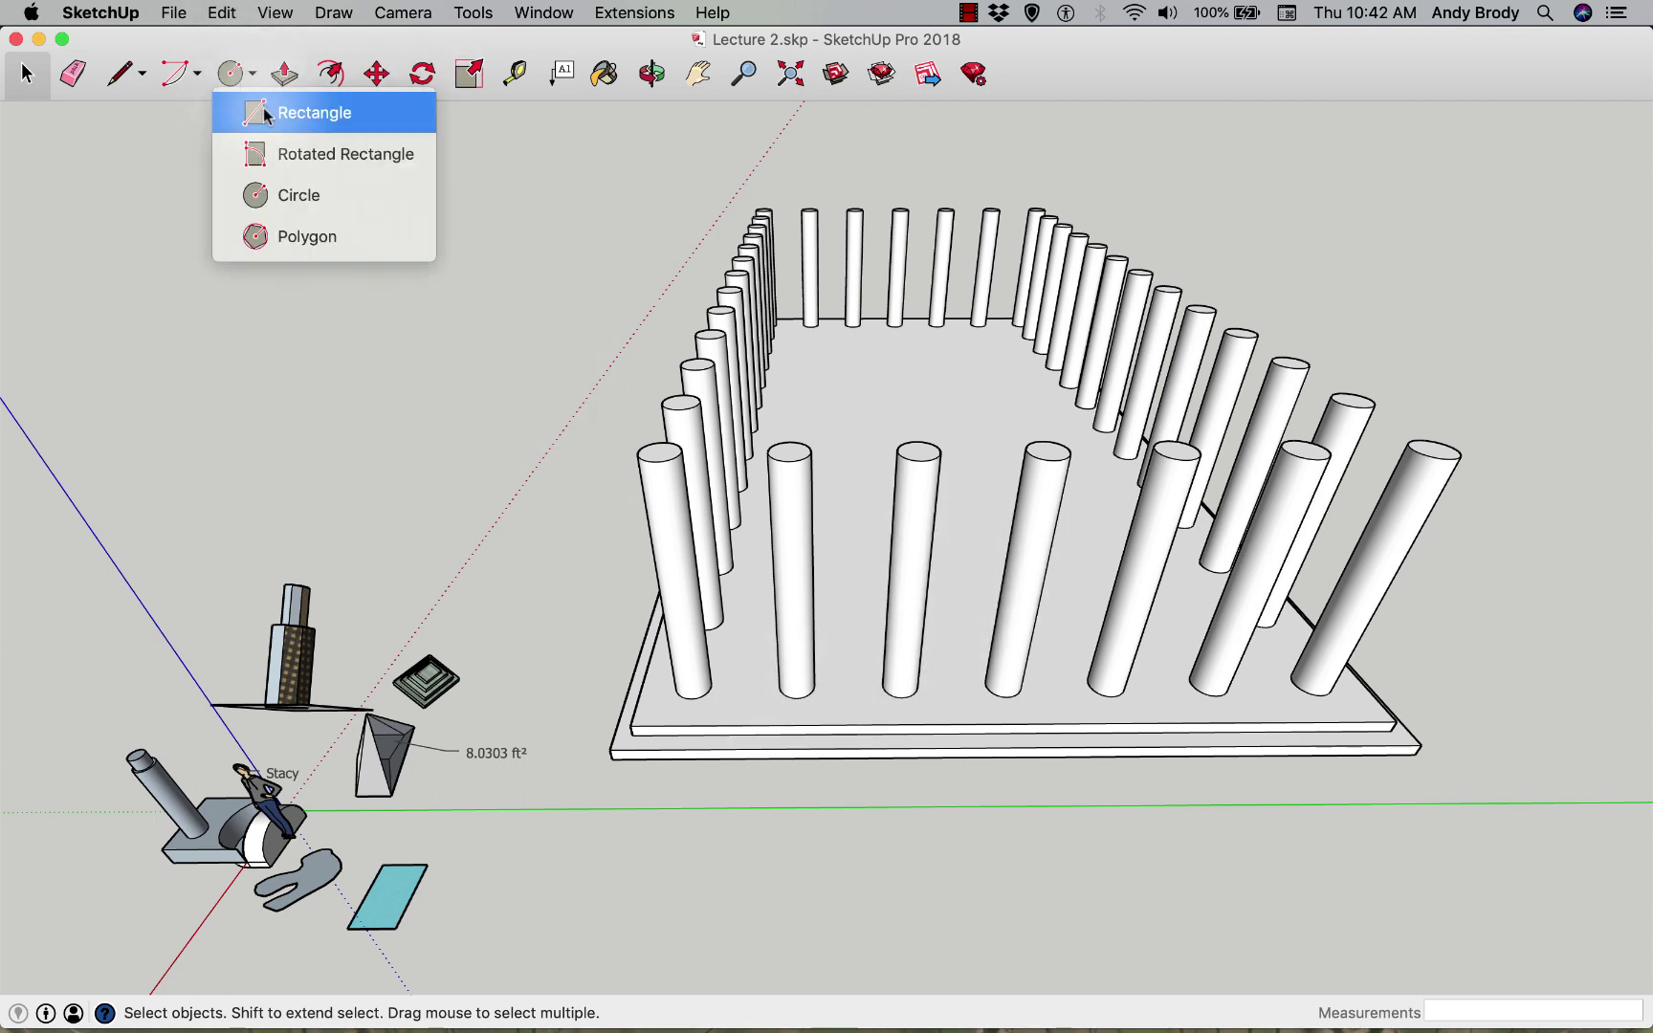
{"action": "left_click", "coordinate": [247, 111]}
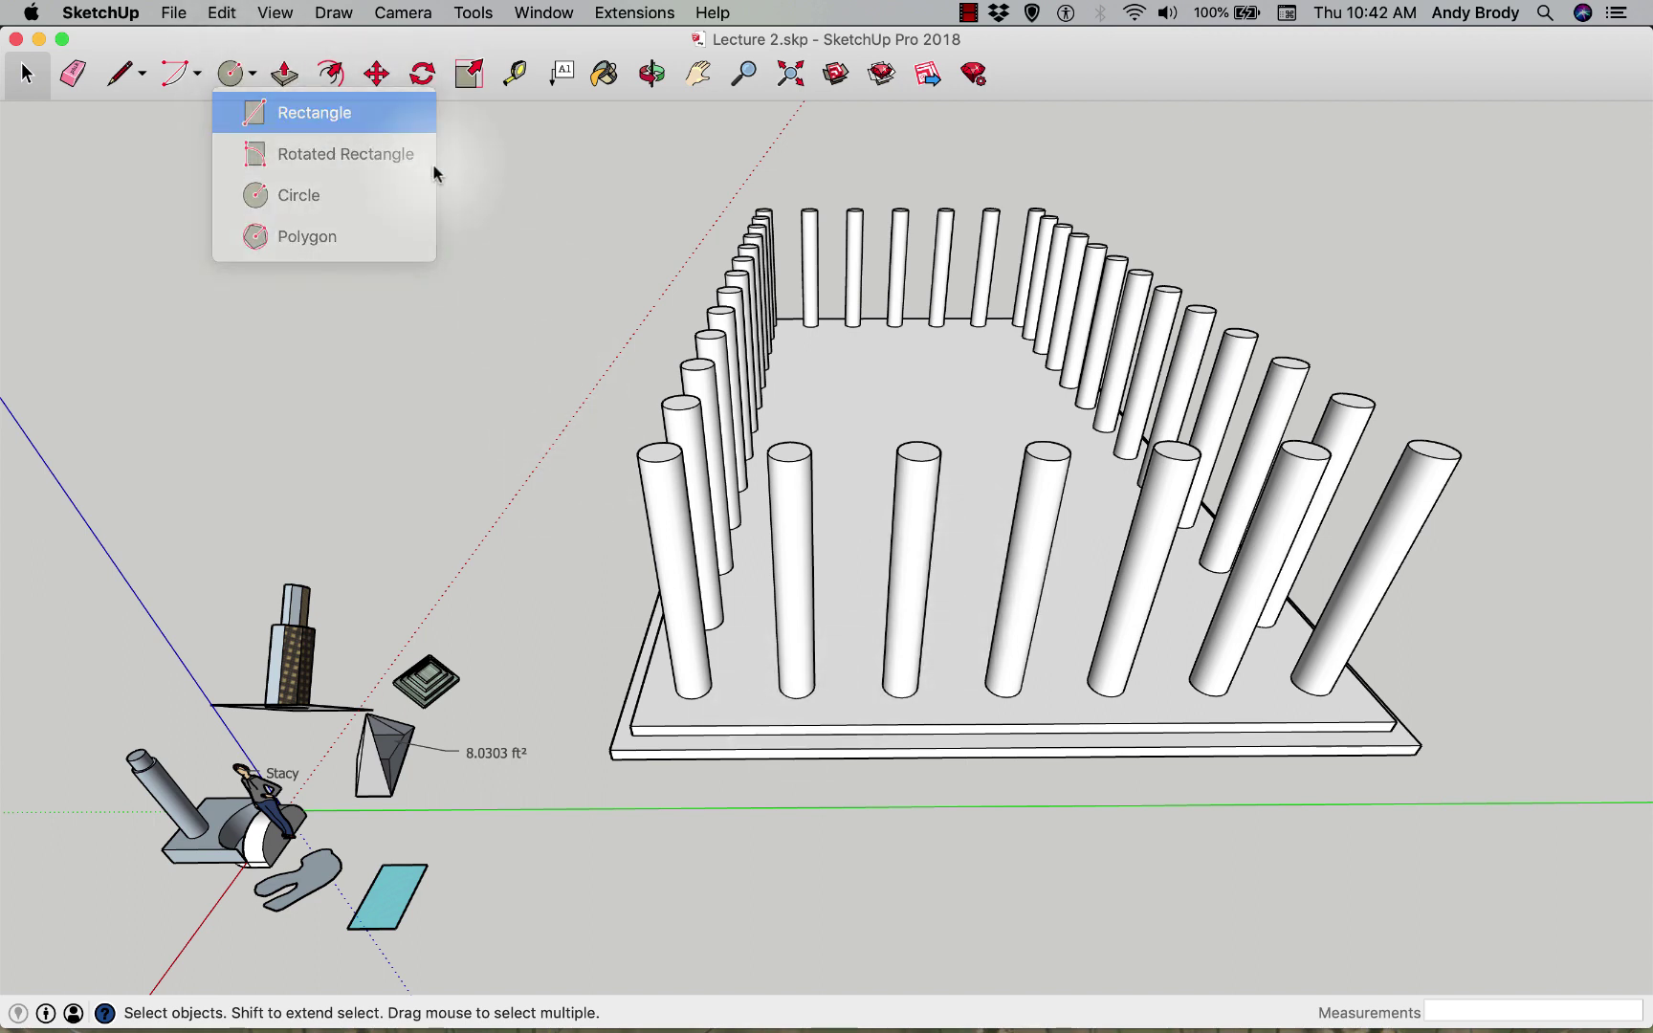
{"action": "left_click", "coordinate": [757, 211]}
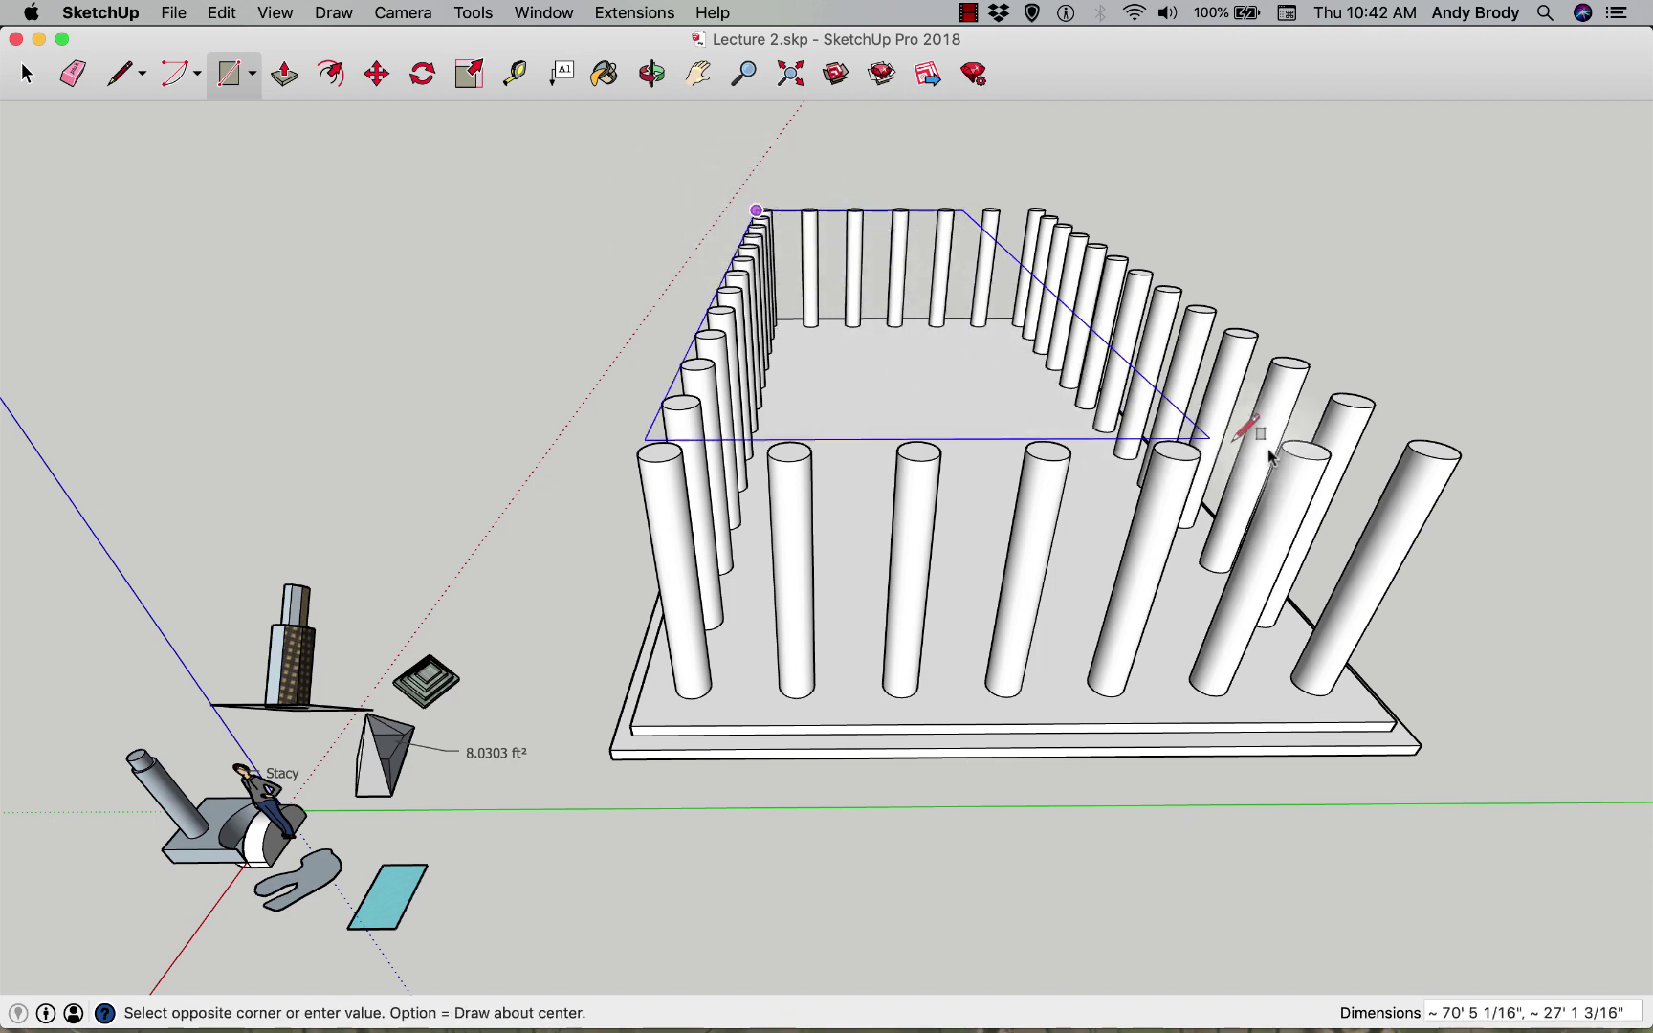
{"action": "left_click", "coordinate": [1432, 458]}
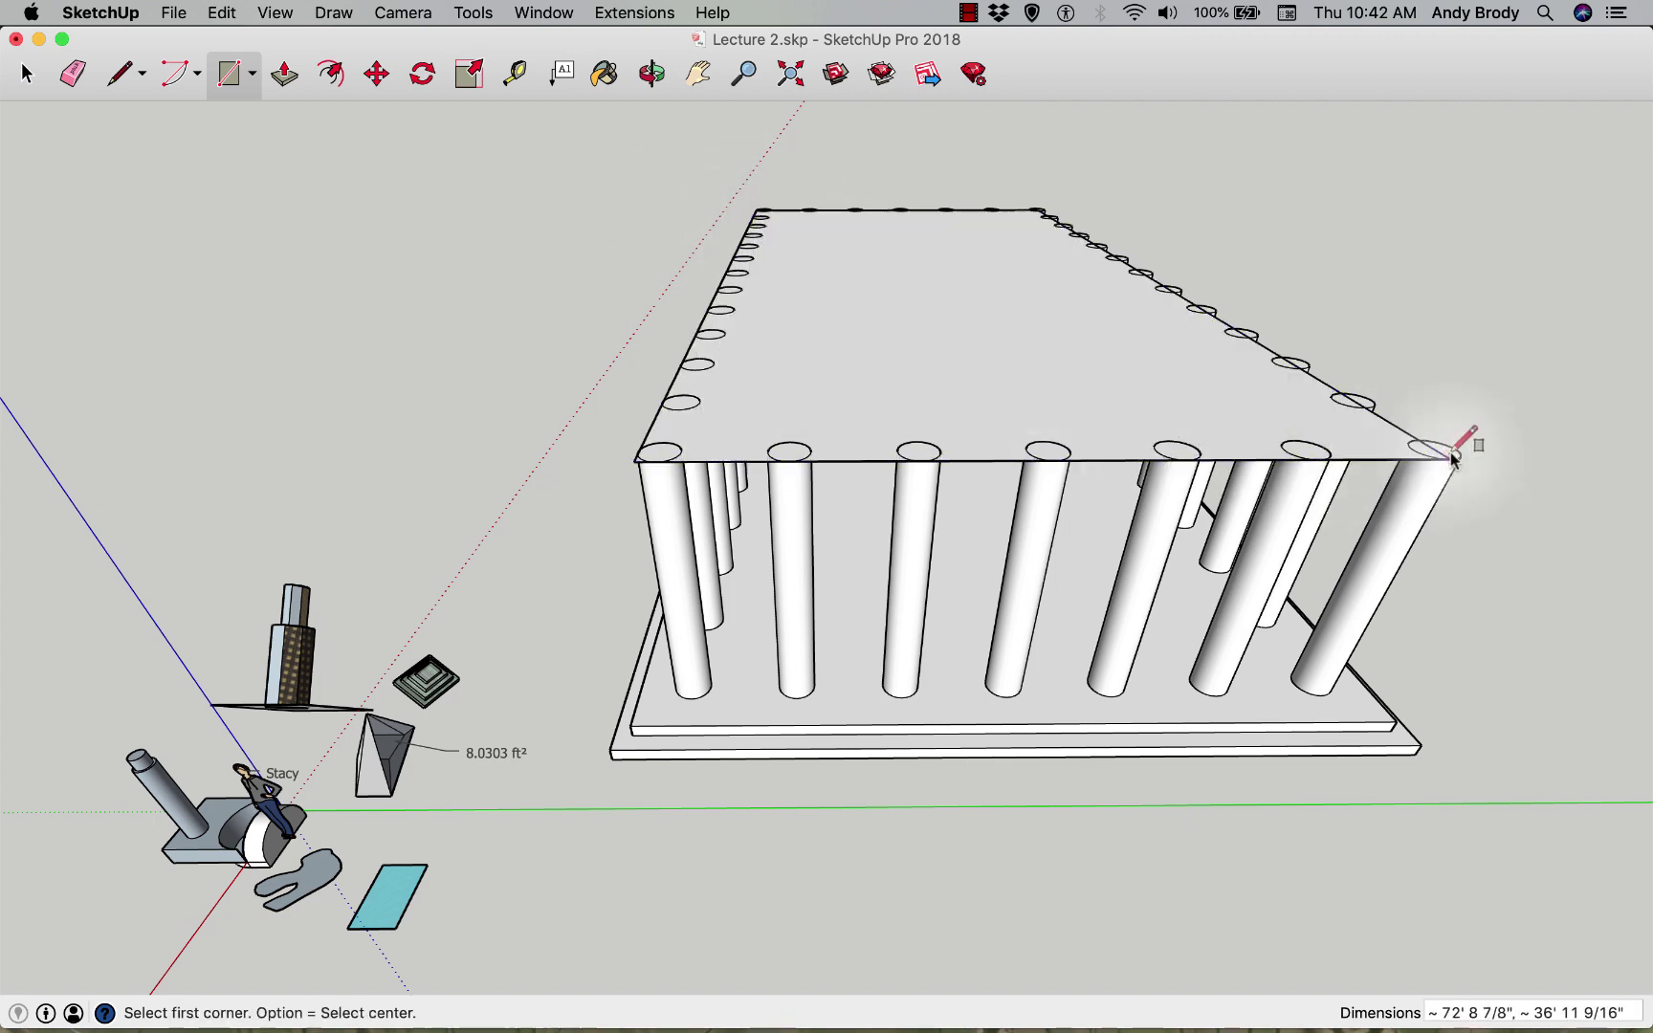
- Extrude the rectangle on top of the columns 2' upward into a slab with Push/Pull
{"action": "key", "text": "o"}
{"action": "left_click_drag", "start_coordinate": [1014, 395], "coordinate": [1007, 387]}
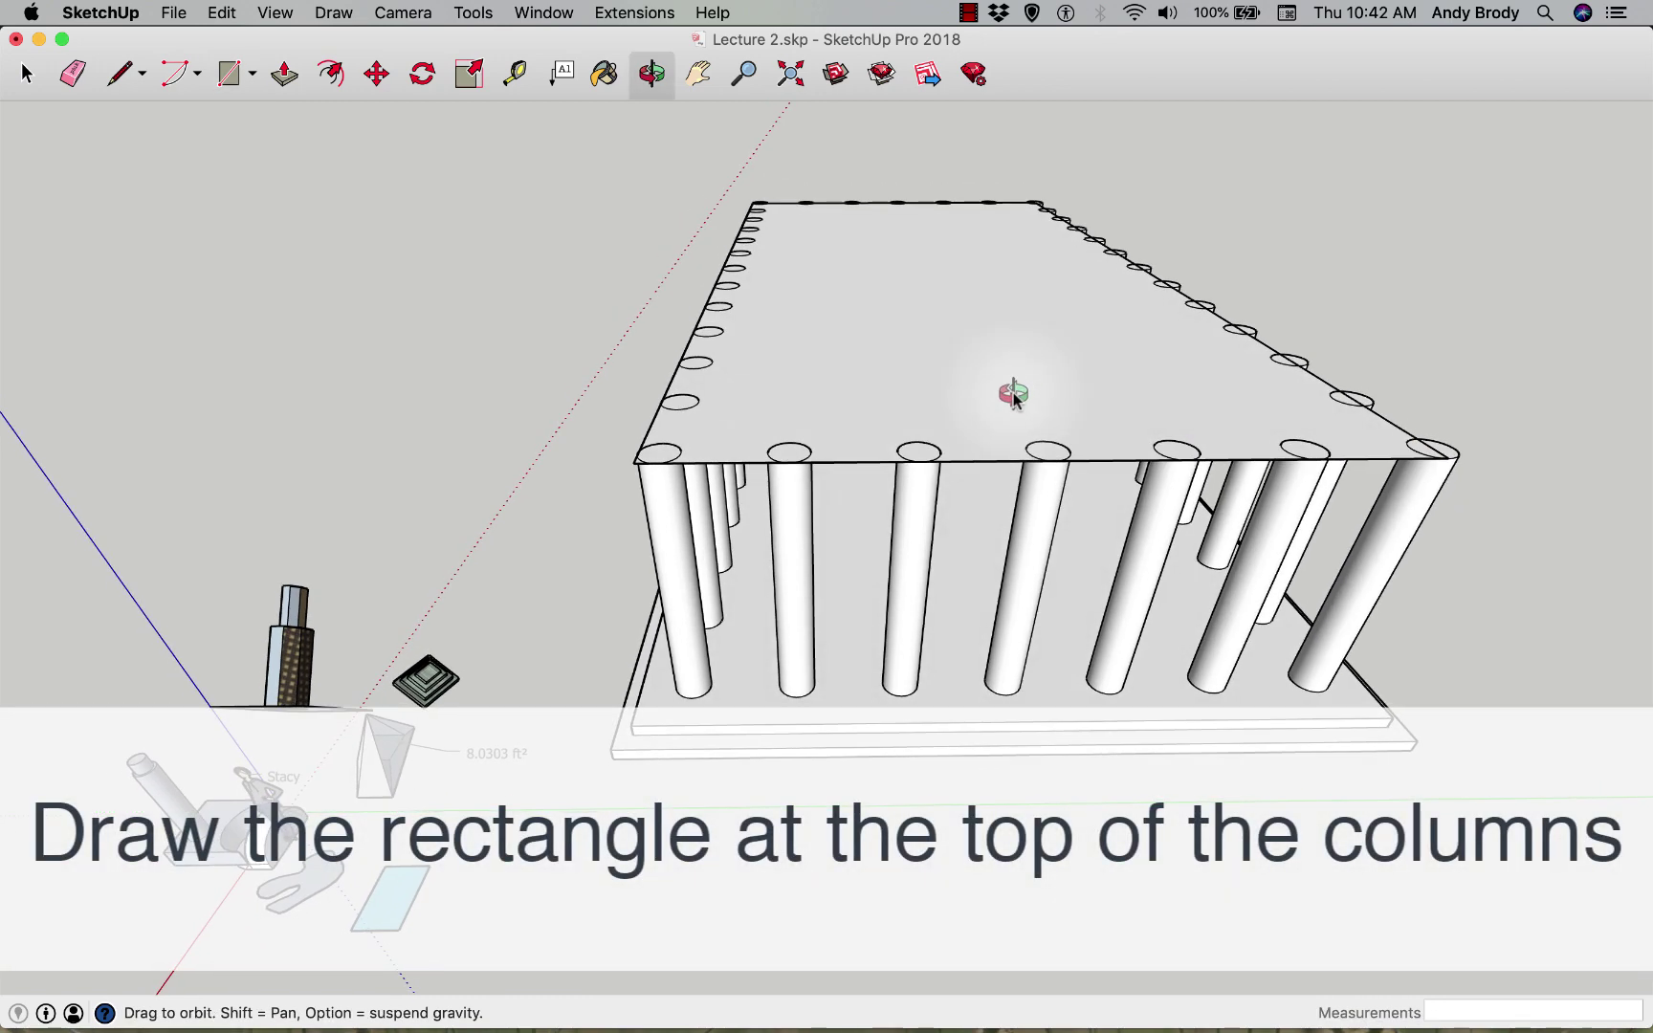
{"action": "key", "text": "r"}
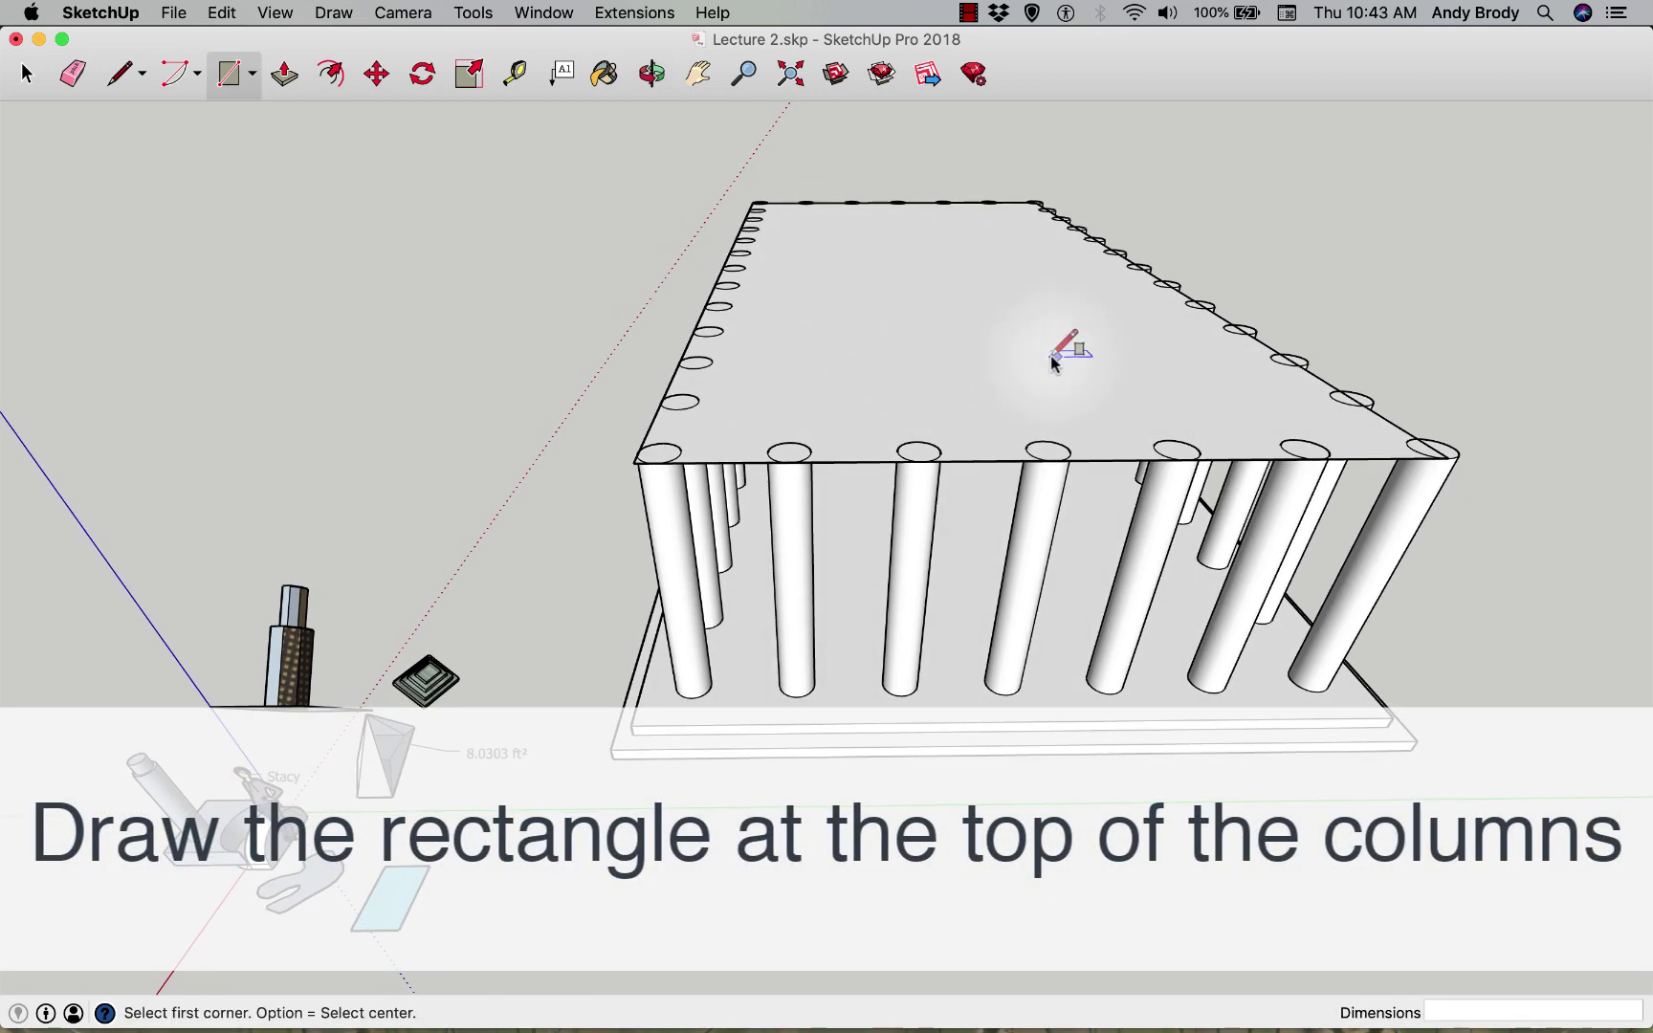
{"action": "middle_click_drag", "start_coordinate": [1052, 361], "coordinate": [961, 403]}
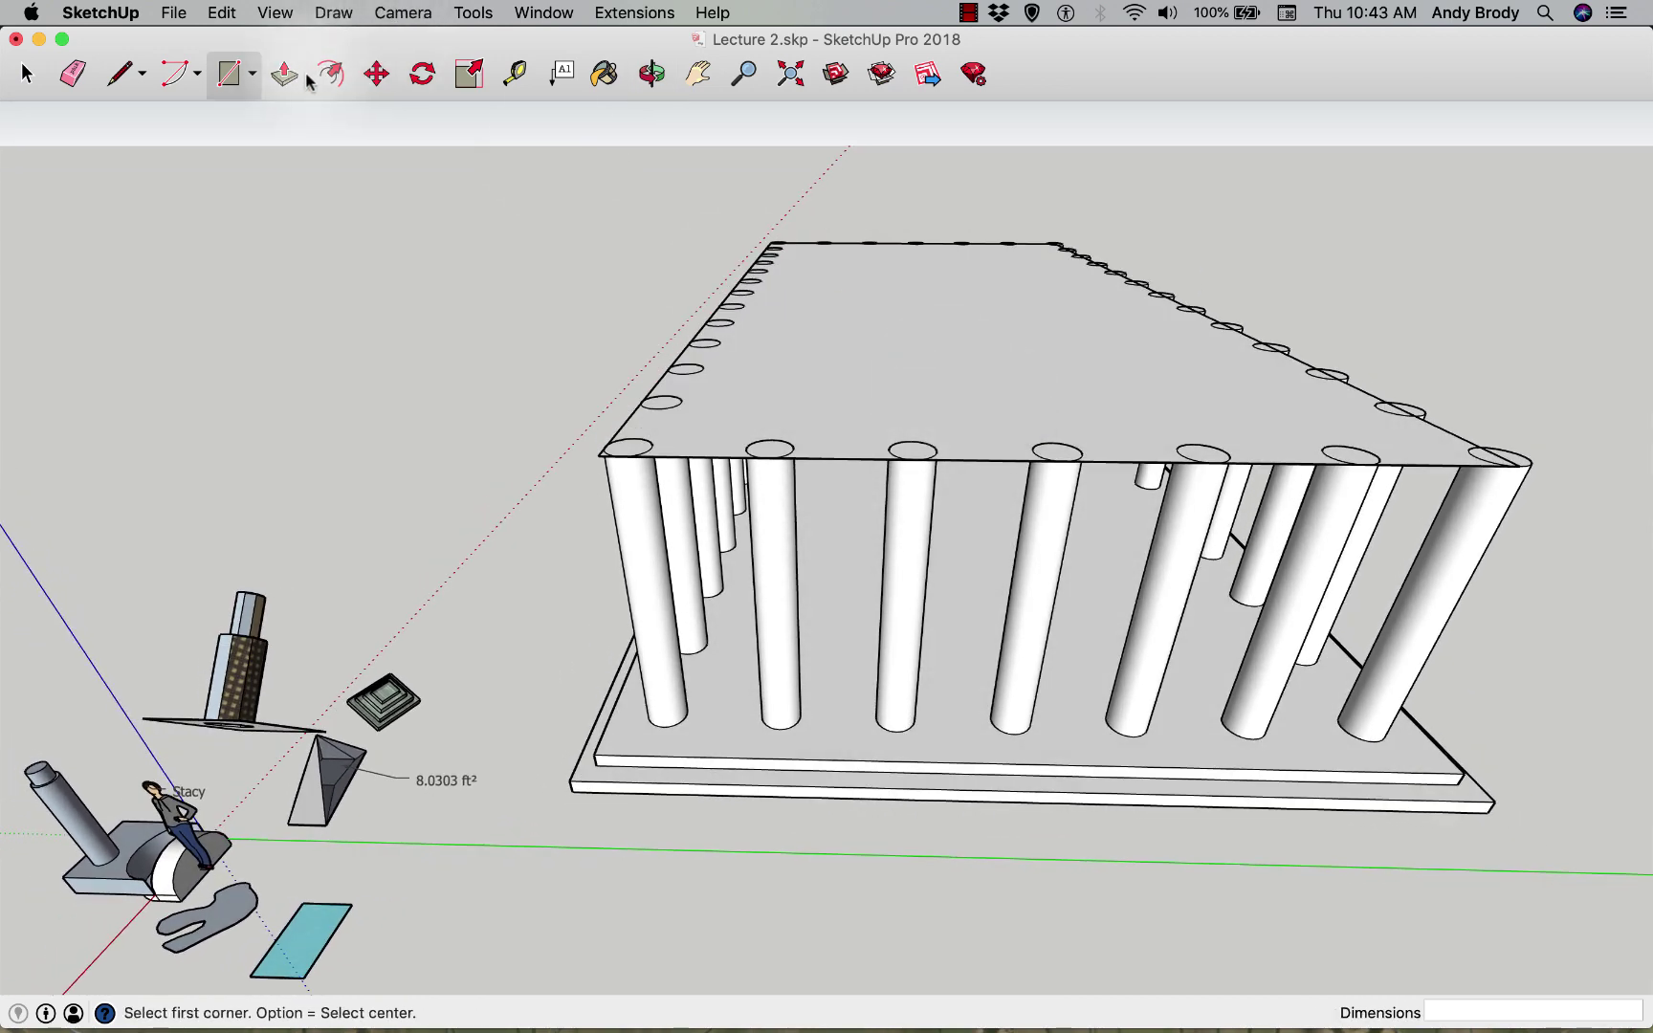
{"action": "key", "text": "p"}
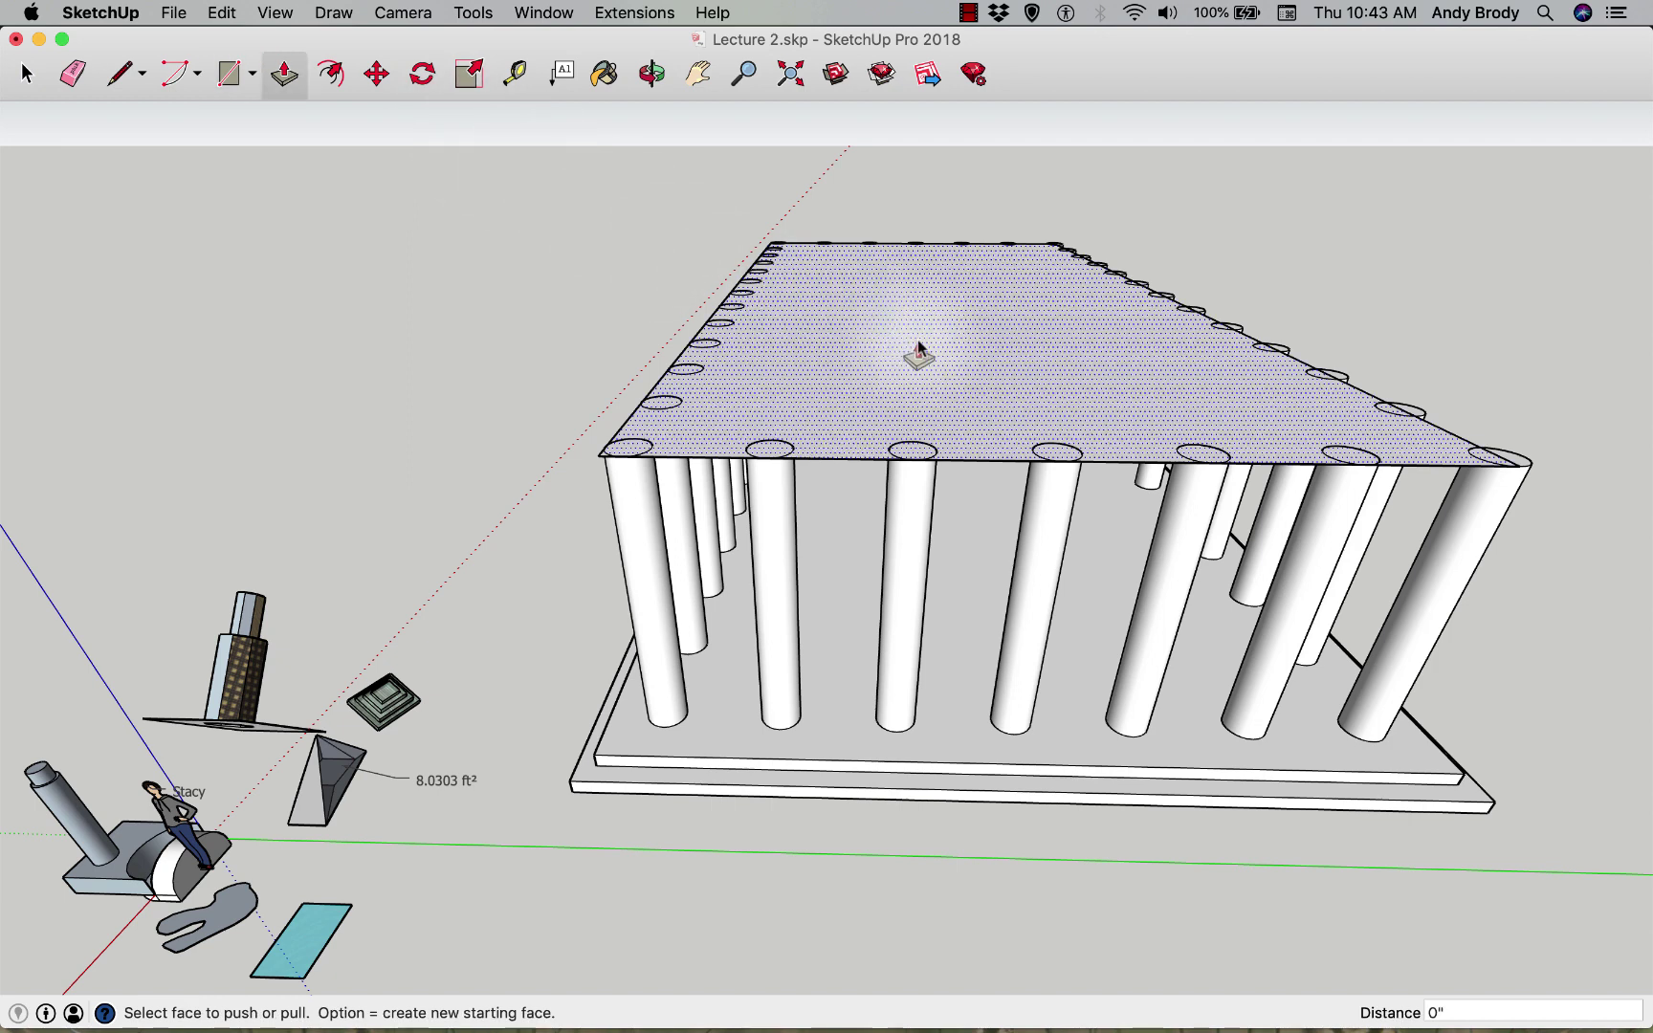
{"action": "left_click_drag", "start_coordinate": [918, 340], "coordinate": [917, 295]}
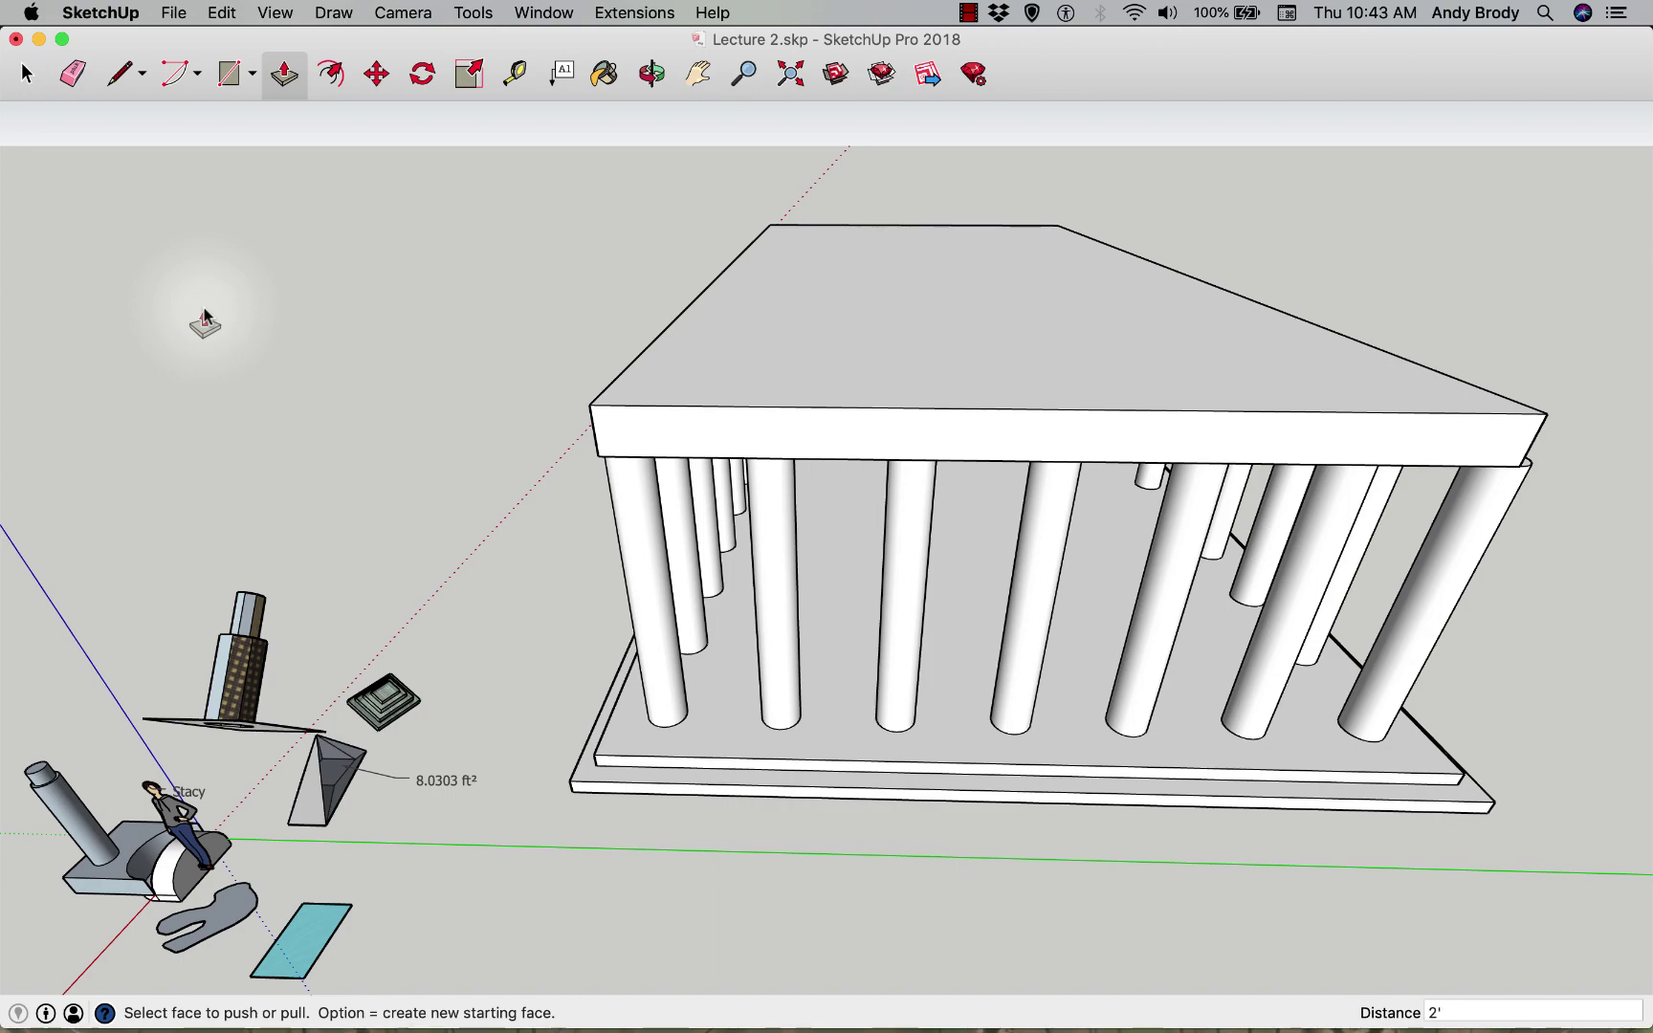
- Pull the slab's front face outward 2' to extend it beyond the front columns
{"action": "key", "text": "o"}
{"action": "left_click_drag", "start_coordinate": [204, 315], "coordinate": [1029, 620]}
{"action": "middle_click_drag", "start_coordinate": [1028, 620], "coordinate": [761, 473]}
{"action": "scroll", "coordinate": [751, 478], "scroll_direction": "up", "scroll_amount": 5}
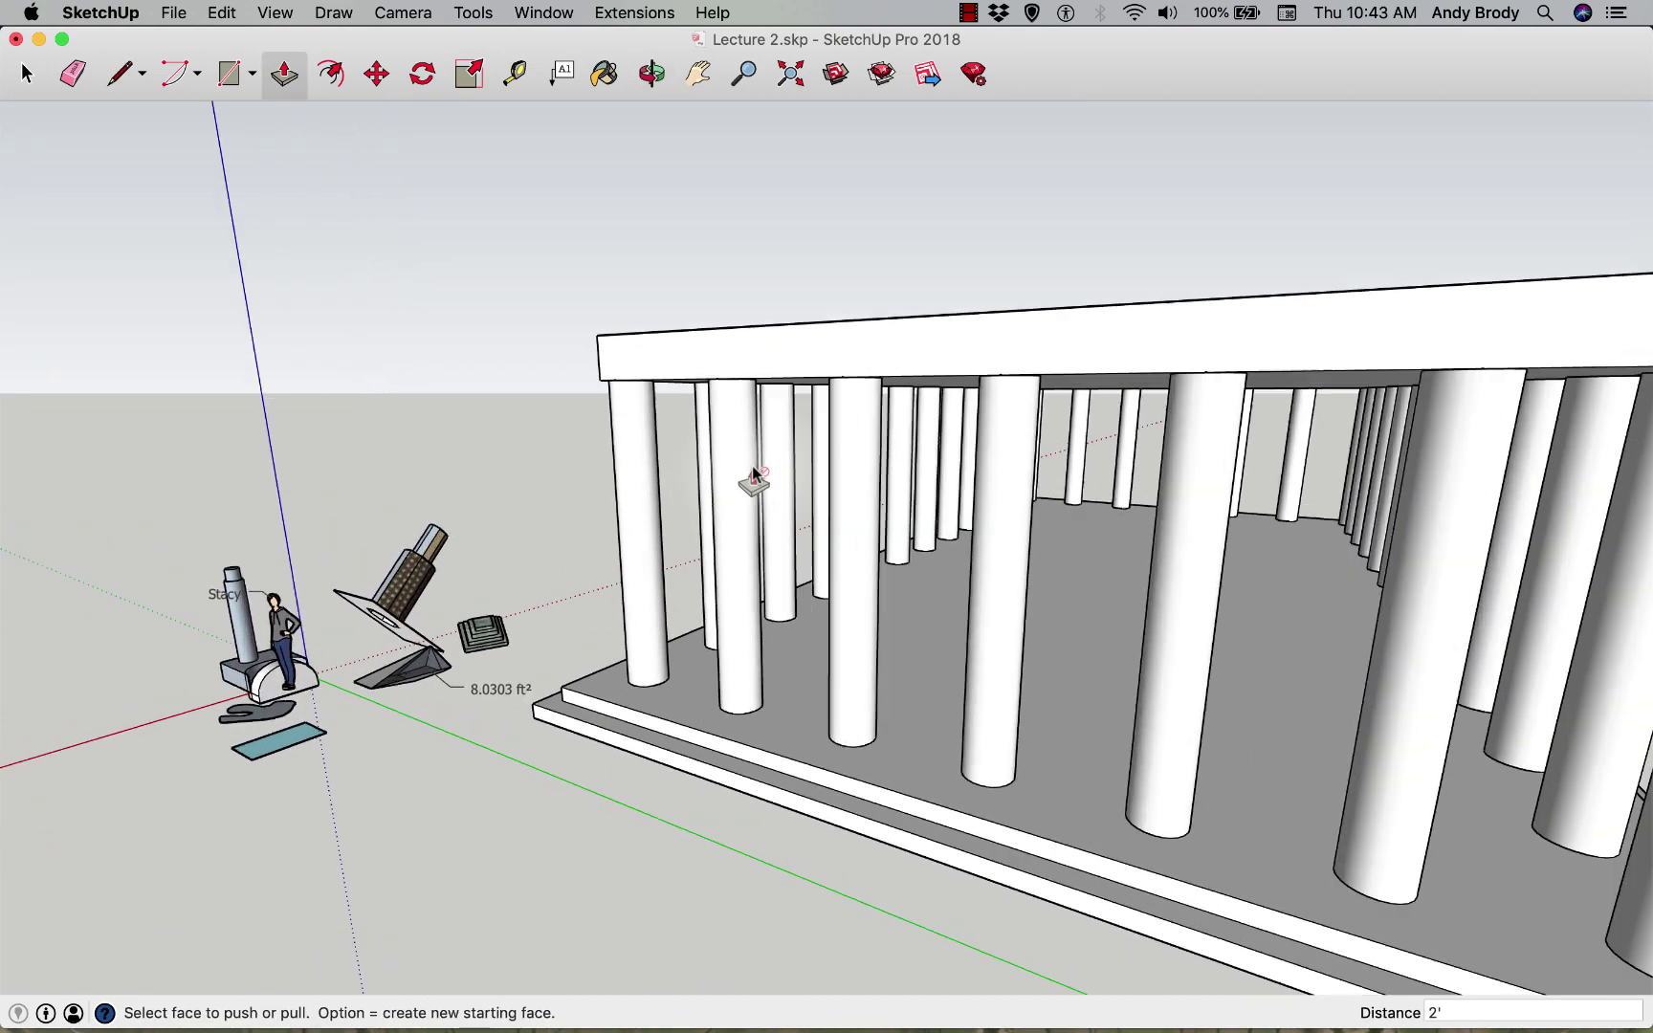
{"action": "scroll", "coordinate": [735, 486], "scroll_direction": "up", "scroll_amount": 2}
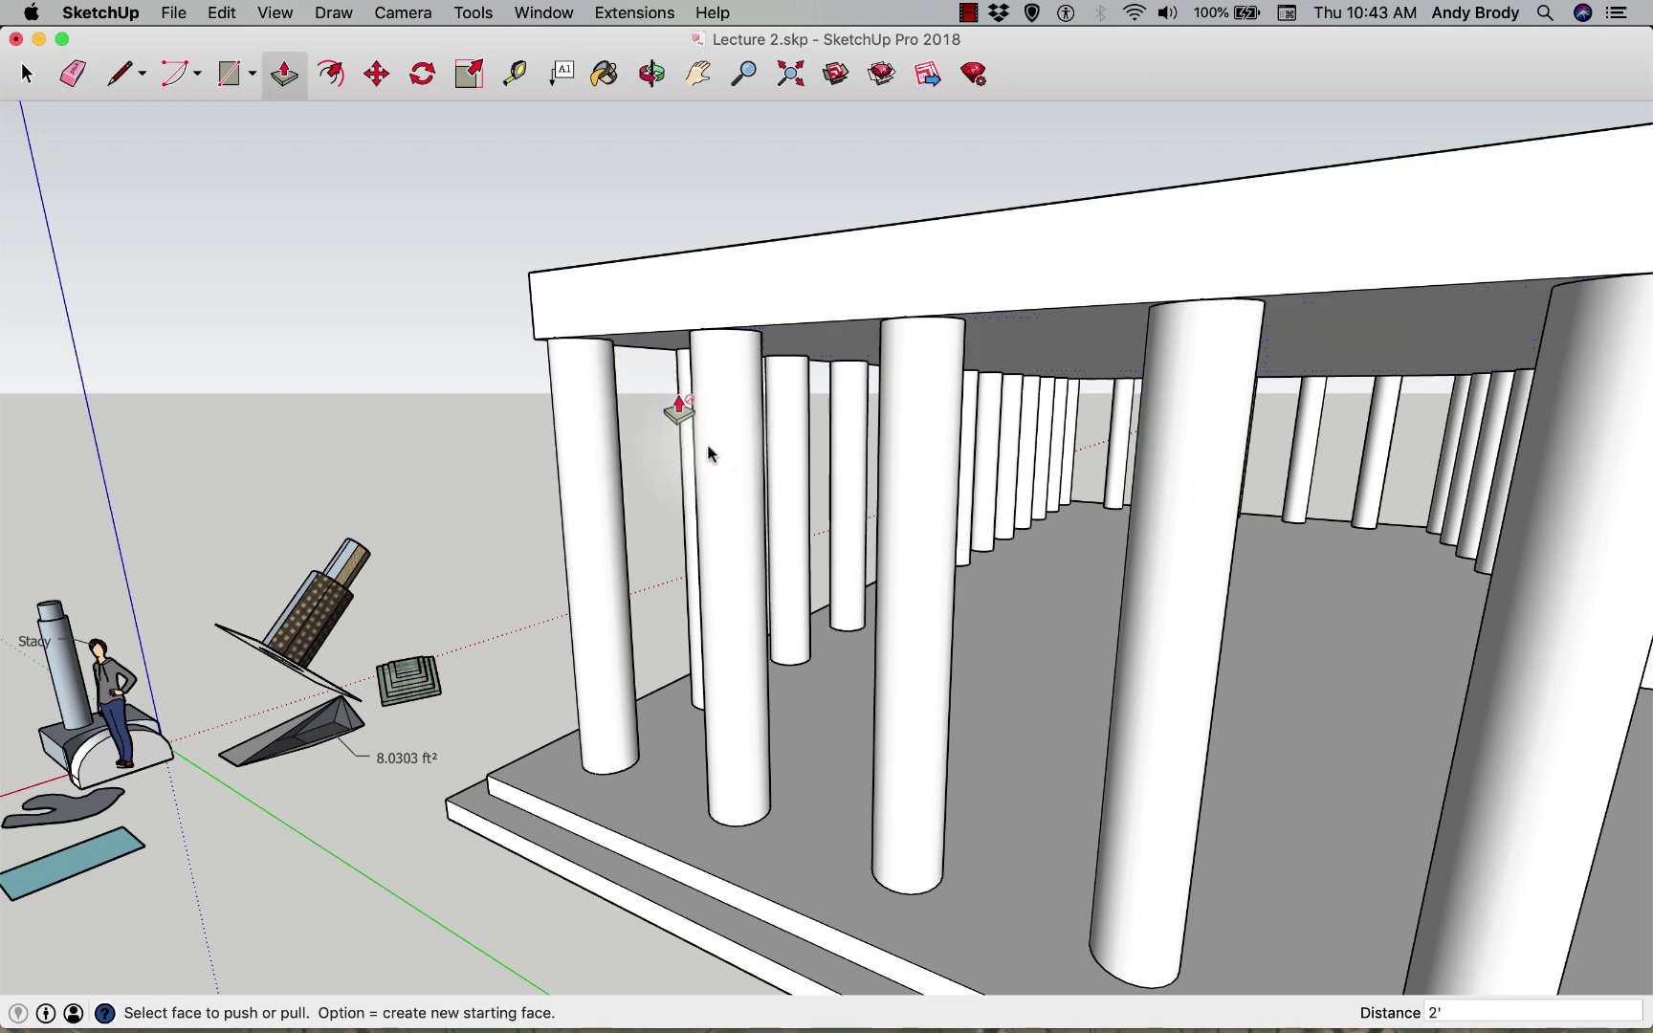
{"action": "left_click", "coordinate": [590, 316]}
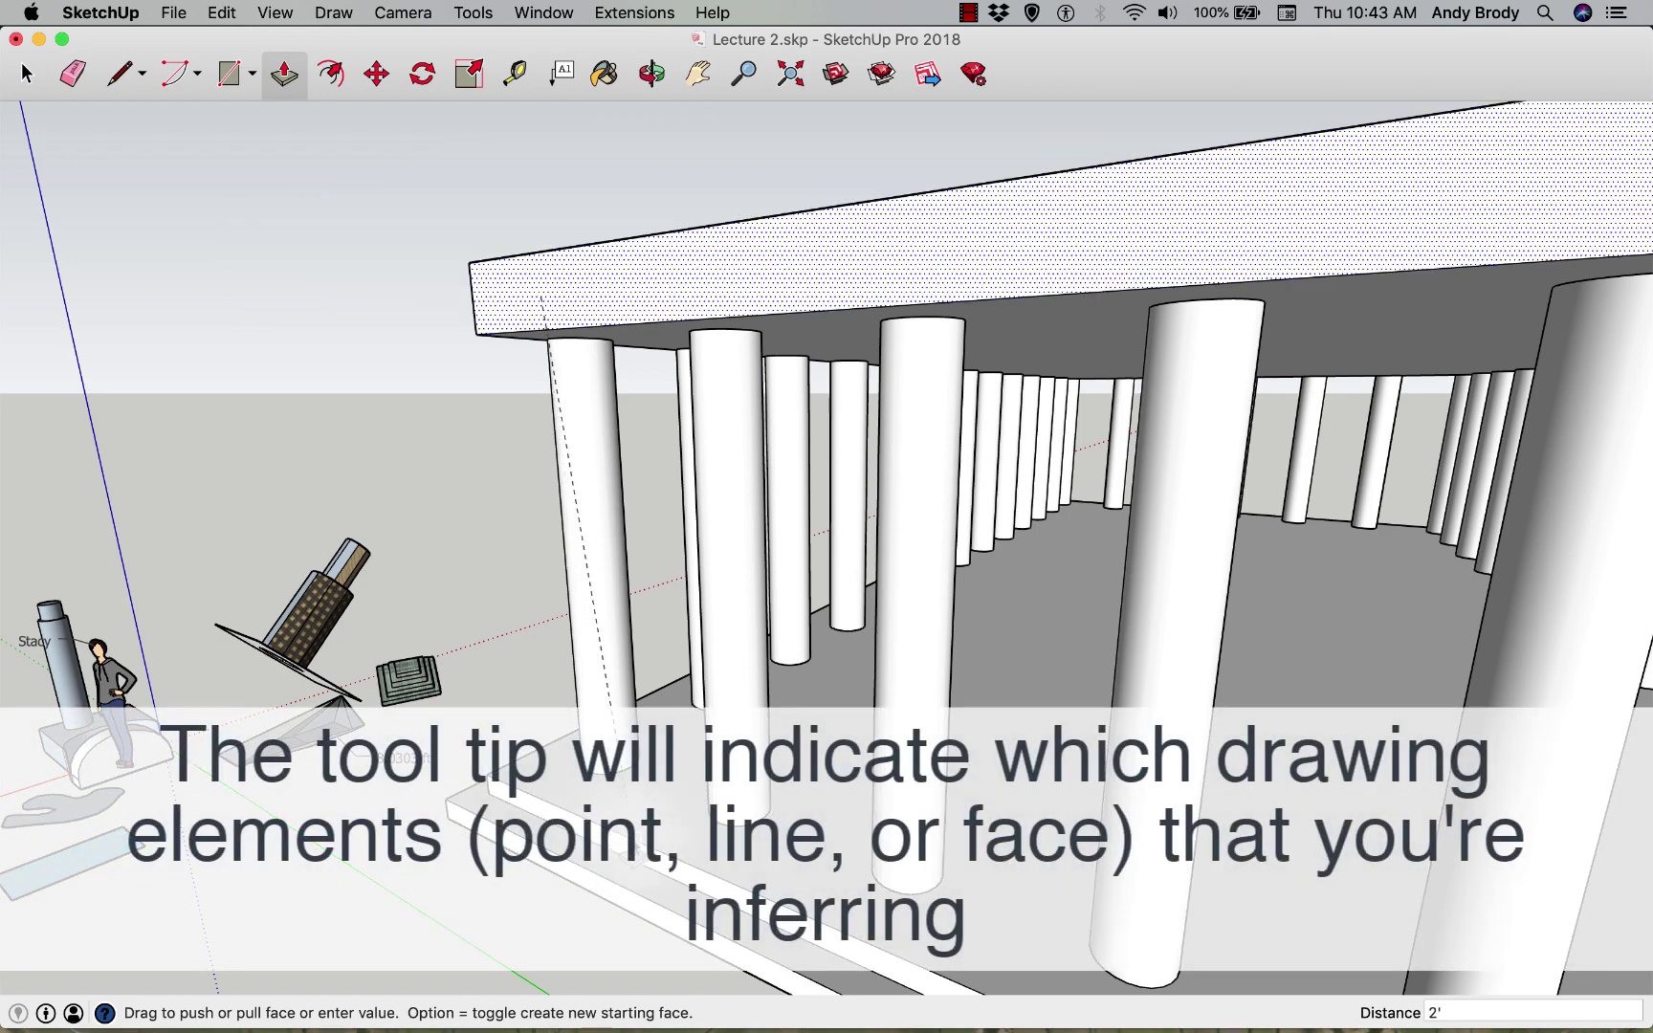
{"action": "key", "text": "Escape"}
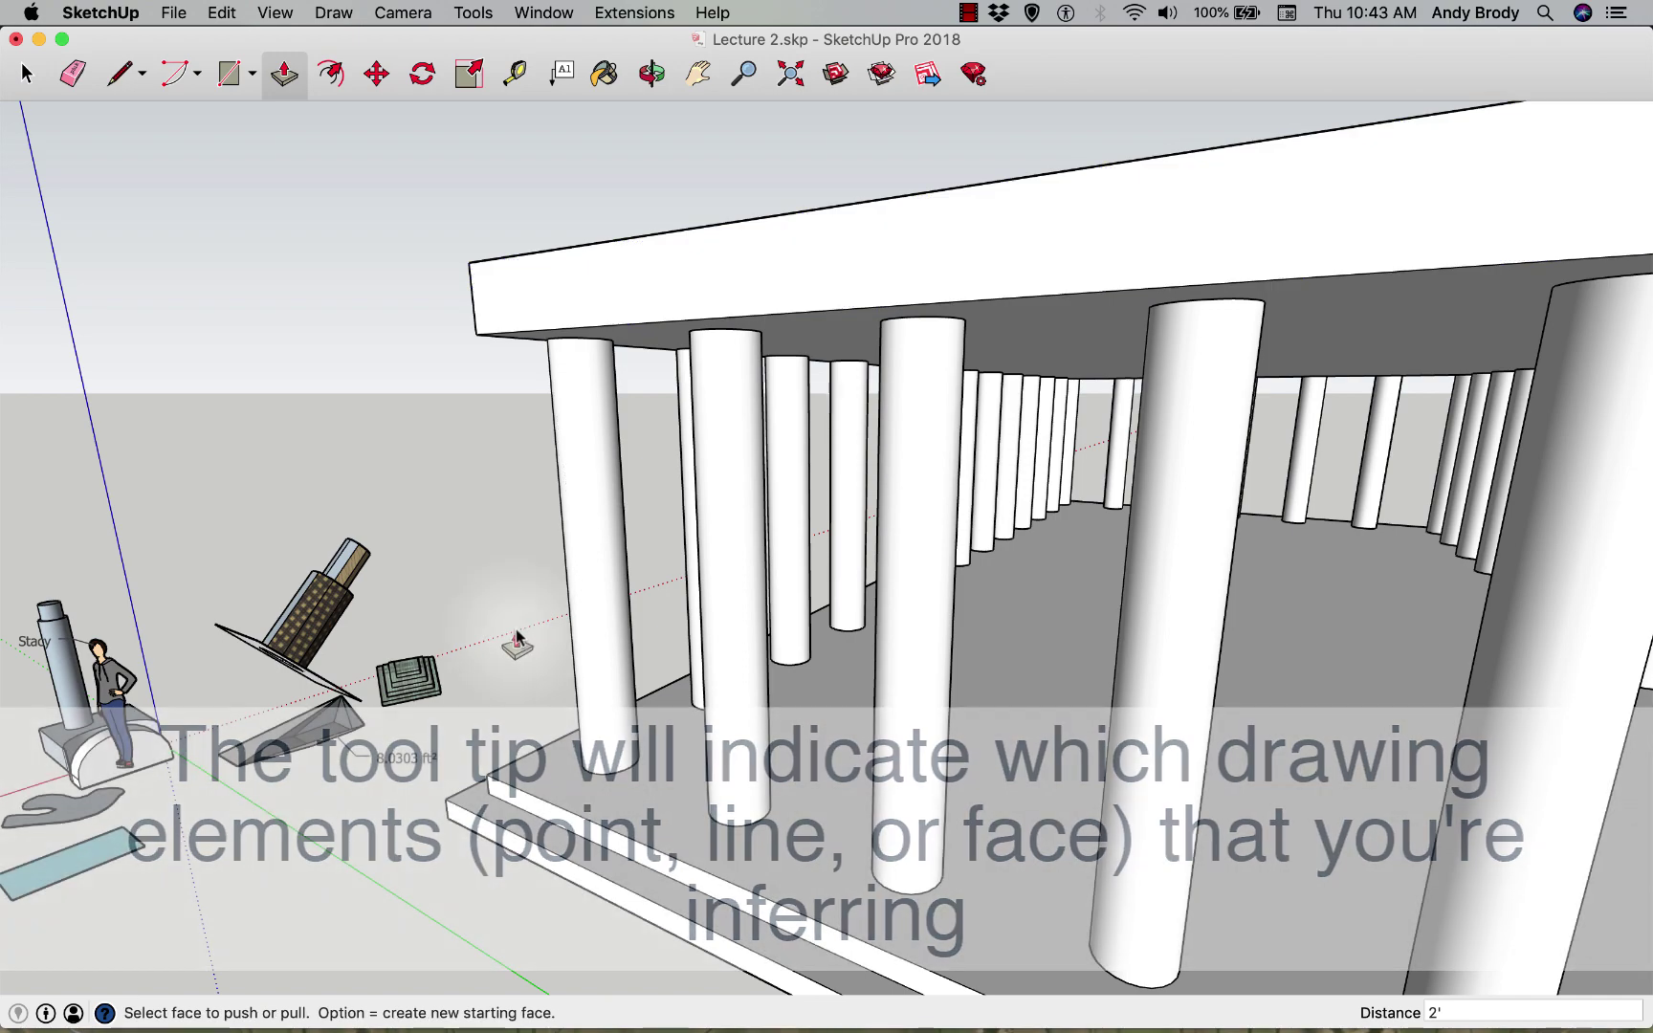
- Pull the slab's adjoining side face outward about 2' to align with the edge of the upper base step
{"action": "middle_click_drag", "start_coordinate": [509, 635], "coordinate": [874, 451]}
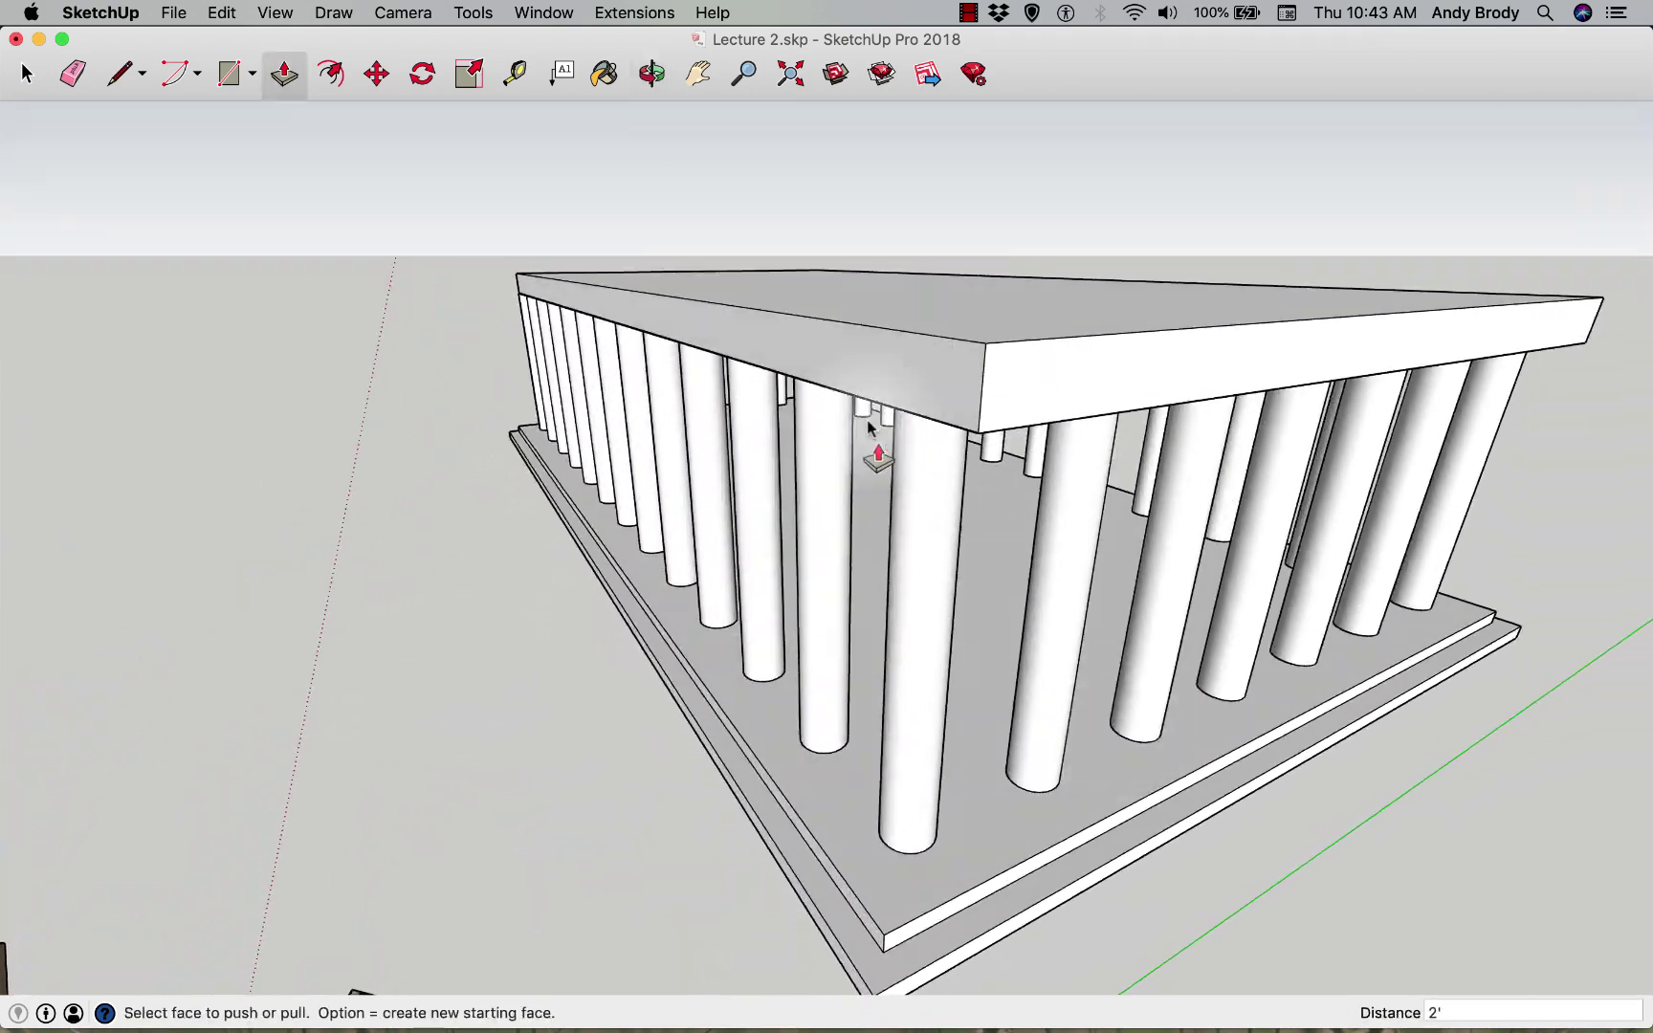
{"action": "left_click", "coordinate": [866, 371]}
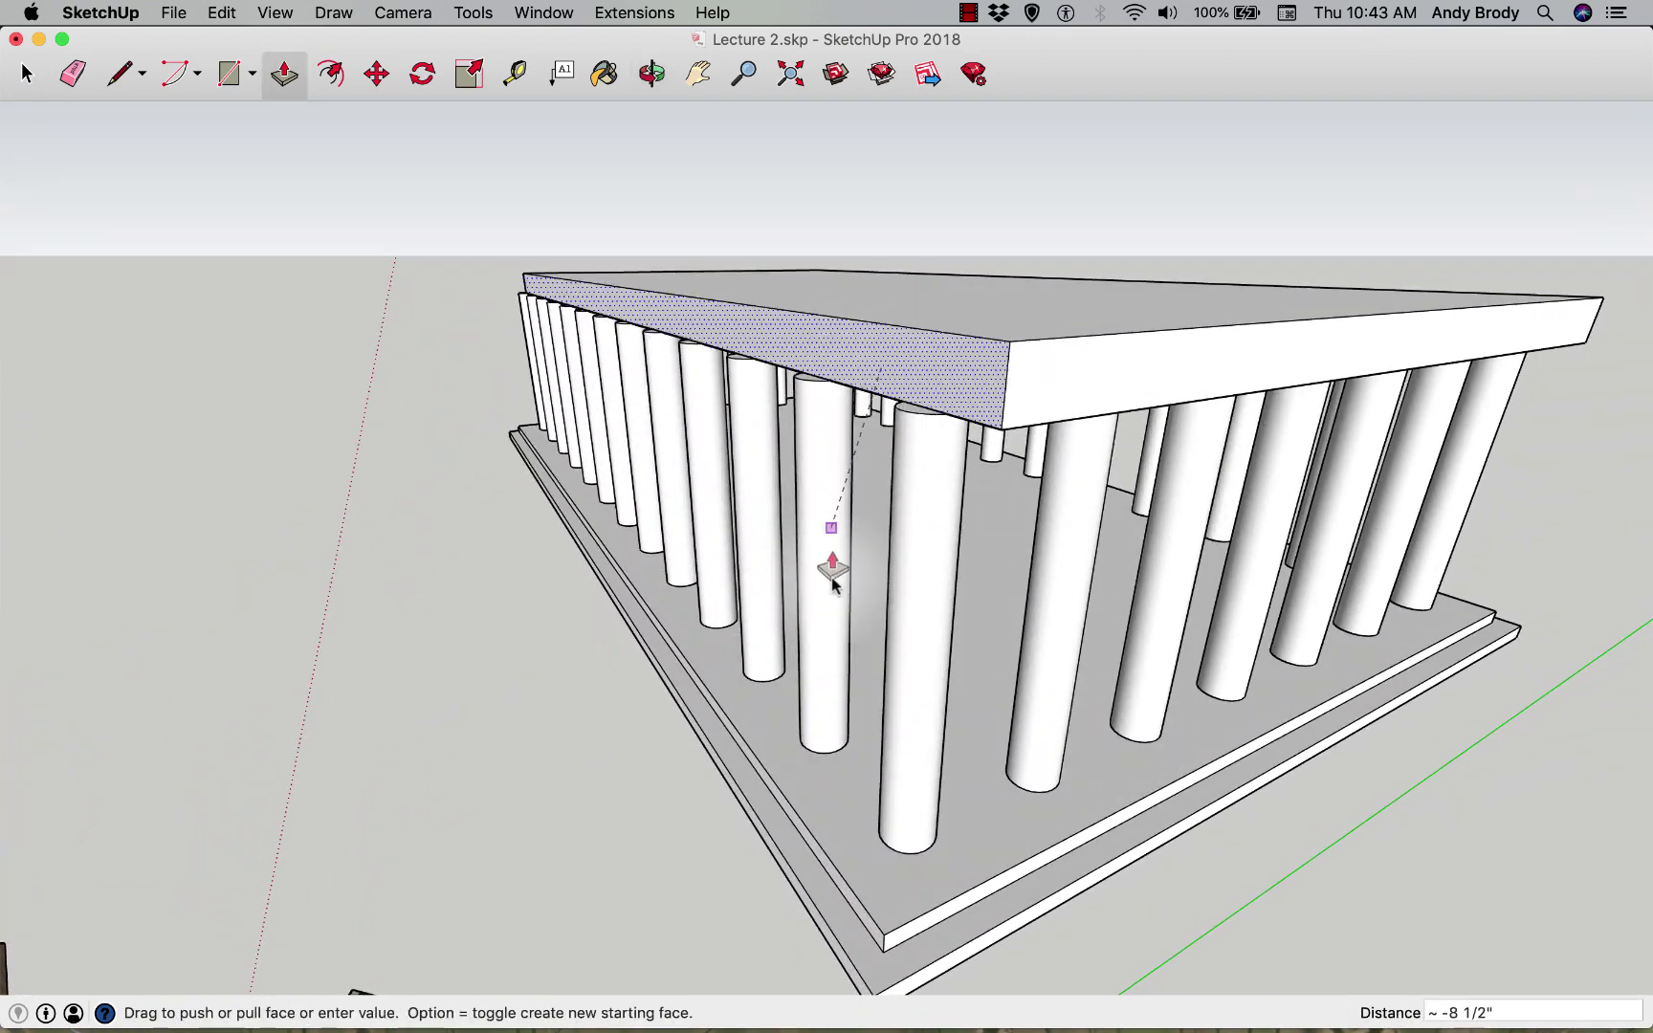
{"action": "left_click", "coordinate": [819, 842]}
- Pull the slab's remaining sides outward in the same way so they overhang the columns
{"action": "middle_click_drag", "start_coordinate": [443, 425], "coordinate": [856, 284]}
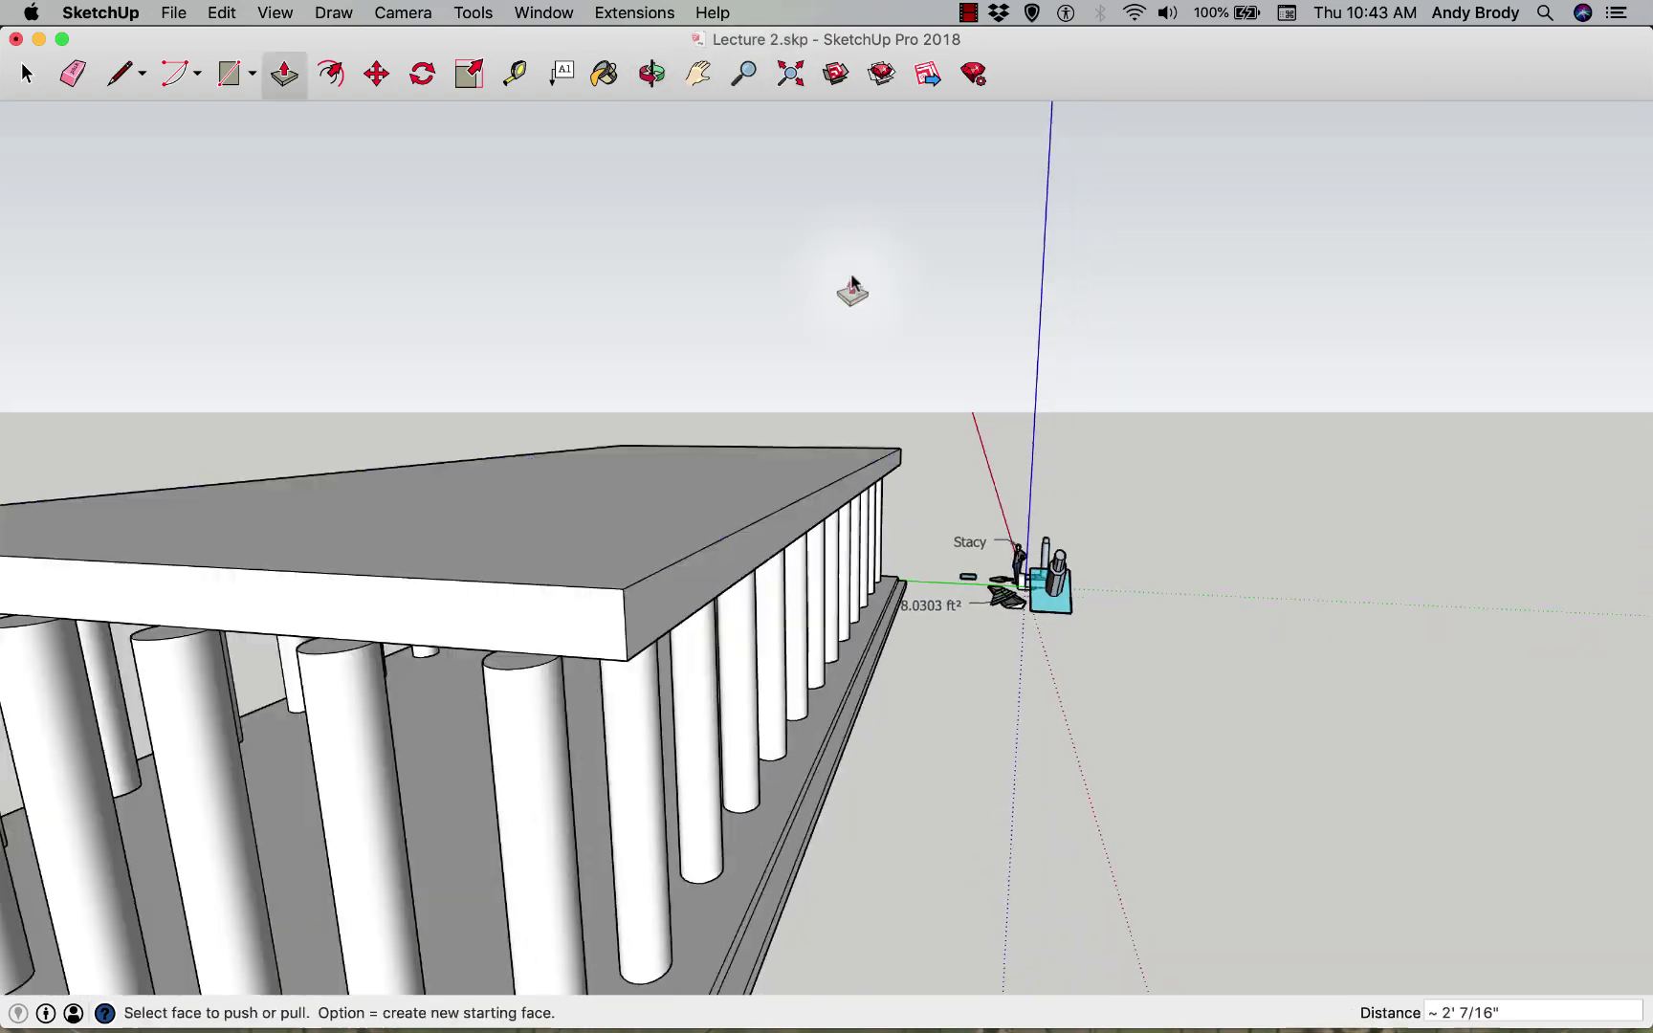
{"action": "scroll", "coordinate": [683, 624], "scroll_direction": "down", "scroll_amount": 5}
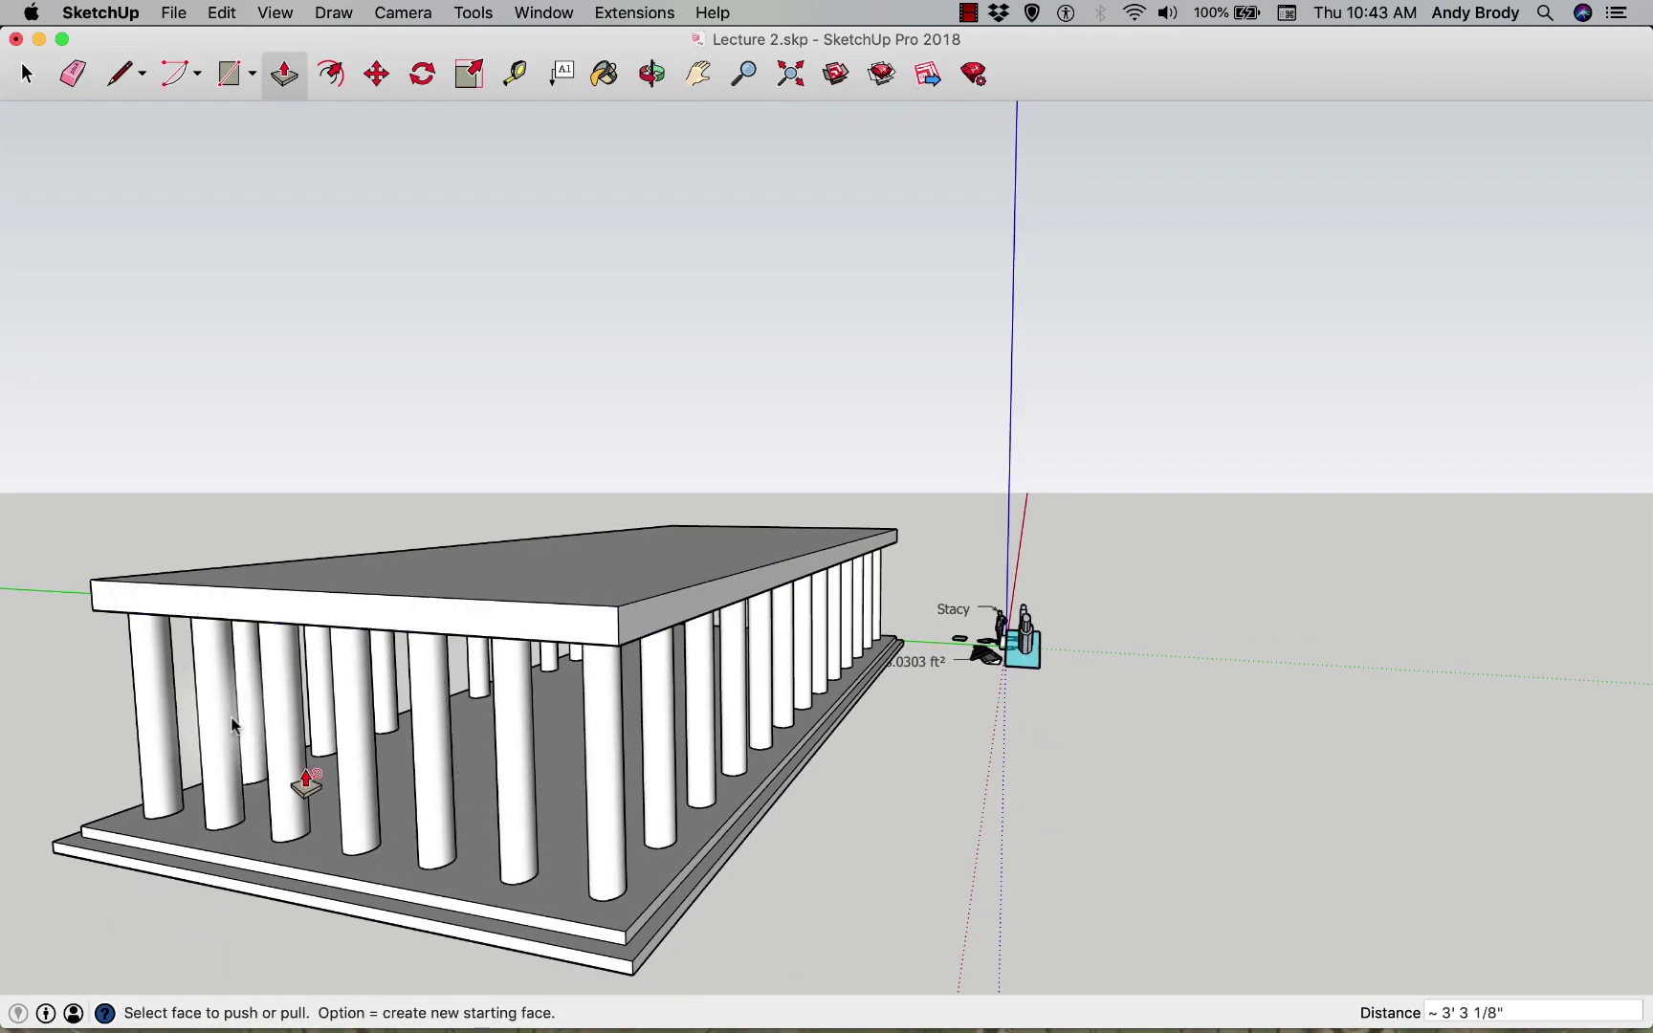
{"action": "middle_click_drag", "start_coordinate": [306, 774], "coordinate": [660, 654]}
{"action": "middle_click_drag", "start_coordinate": [660, 655], "coordinate": [1129, 670]}
{"action": "scroll", "coordinate": [831, 668], "scroll_direction": "up", "scroll_amount": 5}
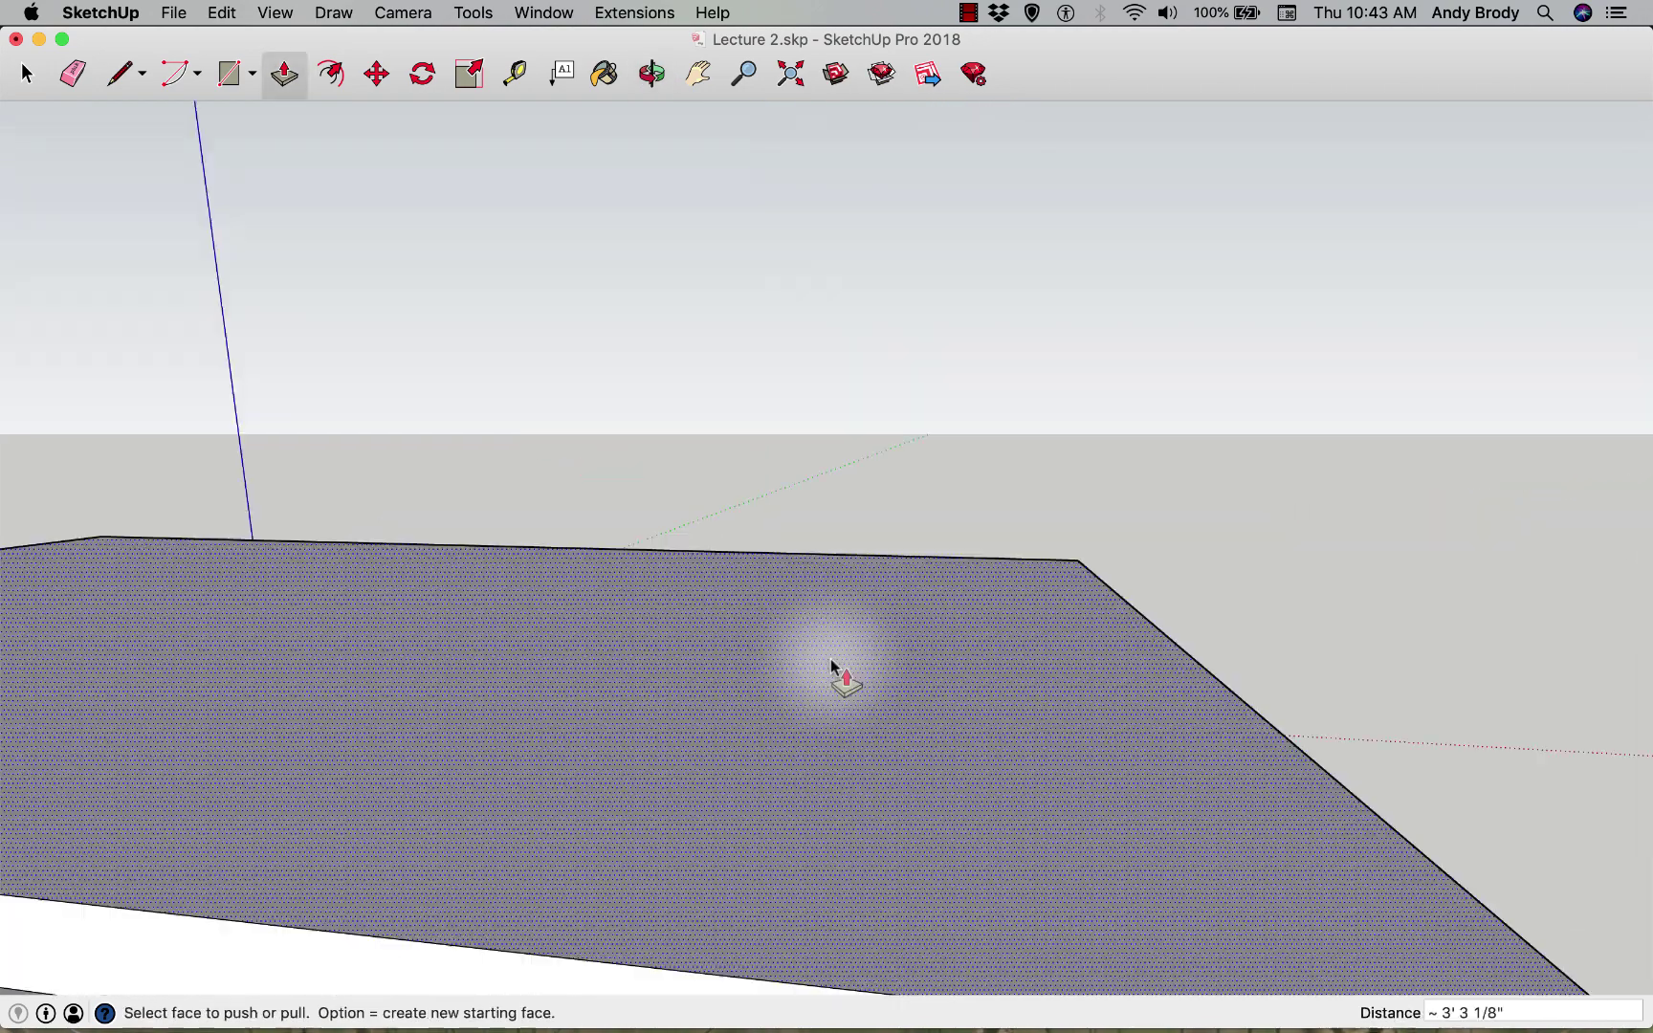
{"action": "scroll", "coordinate": [831, 668], "scroll_direction": "down", "scroll_amount": 1}
{"action": "scroll", "coordinate": [547, 695], "scroll_direction": "down", "scroll_amount": 3}
{"action": "middle_click_drag", "start_coordinate": [521, 690], "coordinate": [194, 511]}
{"action": "scroll", "coordinate": [459, 669], "scroll_direction": "down", "scroll_amount": 5}
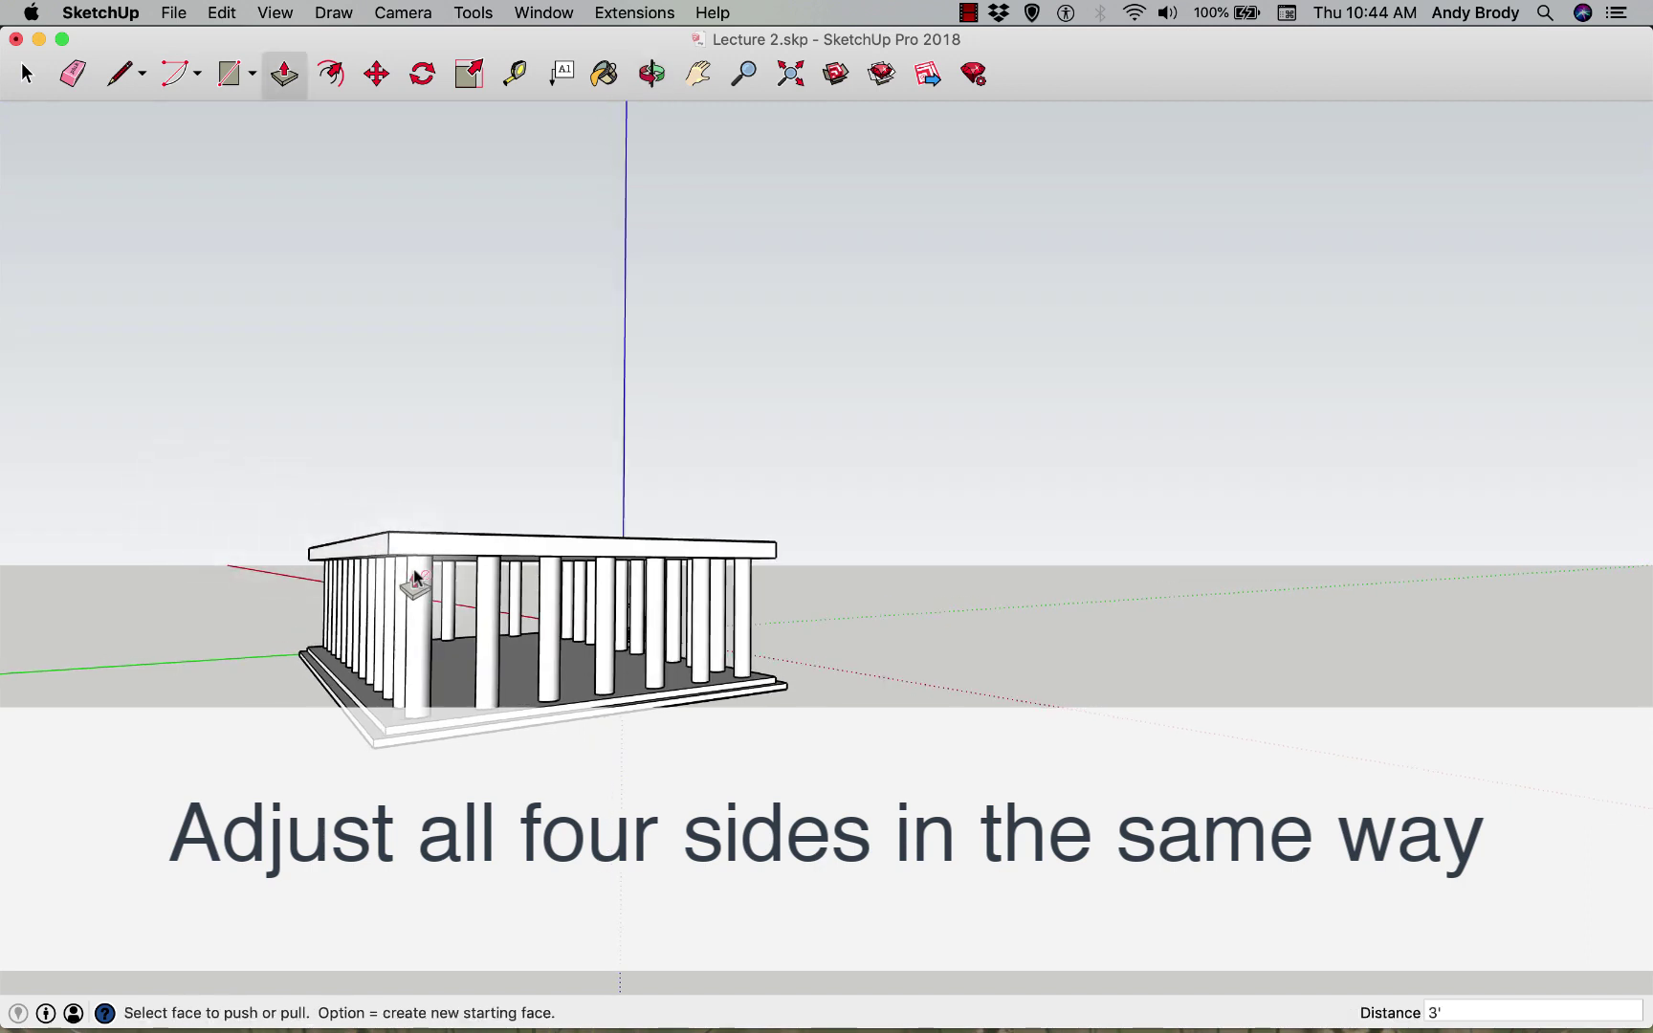
- Select the whole slab above the columns and make it a group
{"action": "scroll", "coordinate": [411, 577], "scroll_direction": "up", "scroll_amount": 1}
{"action": "key", "text": "space"}
{"action": "left_click_drag", "start_coordinate": [253, 408], "coordinate": [846, 585]}
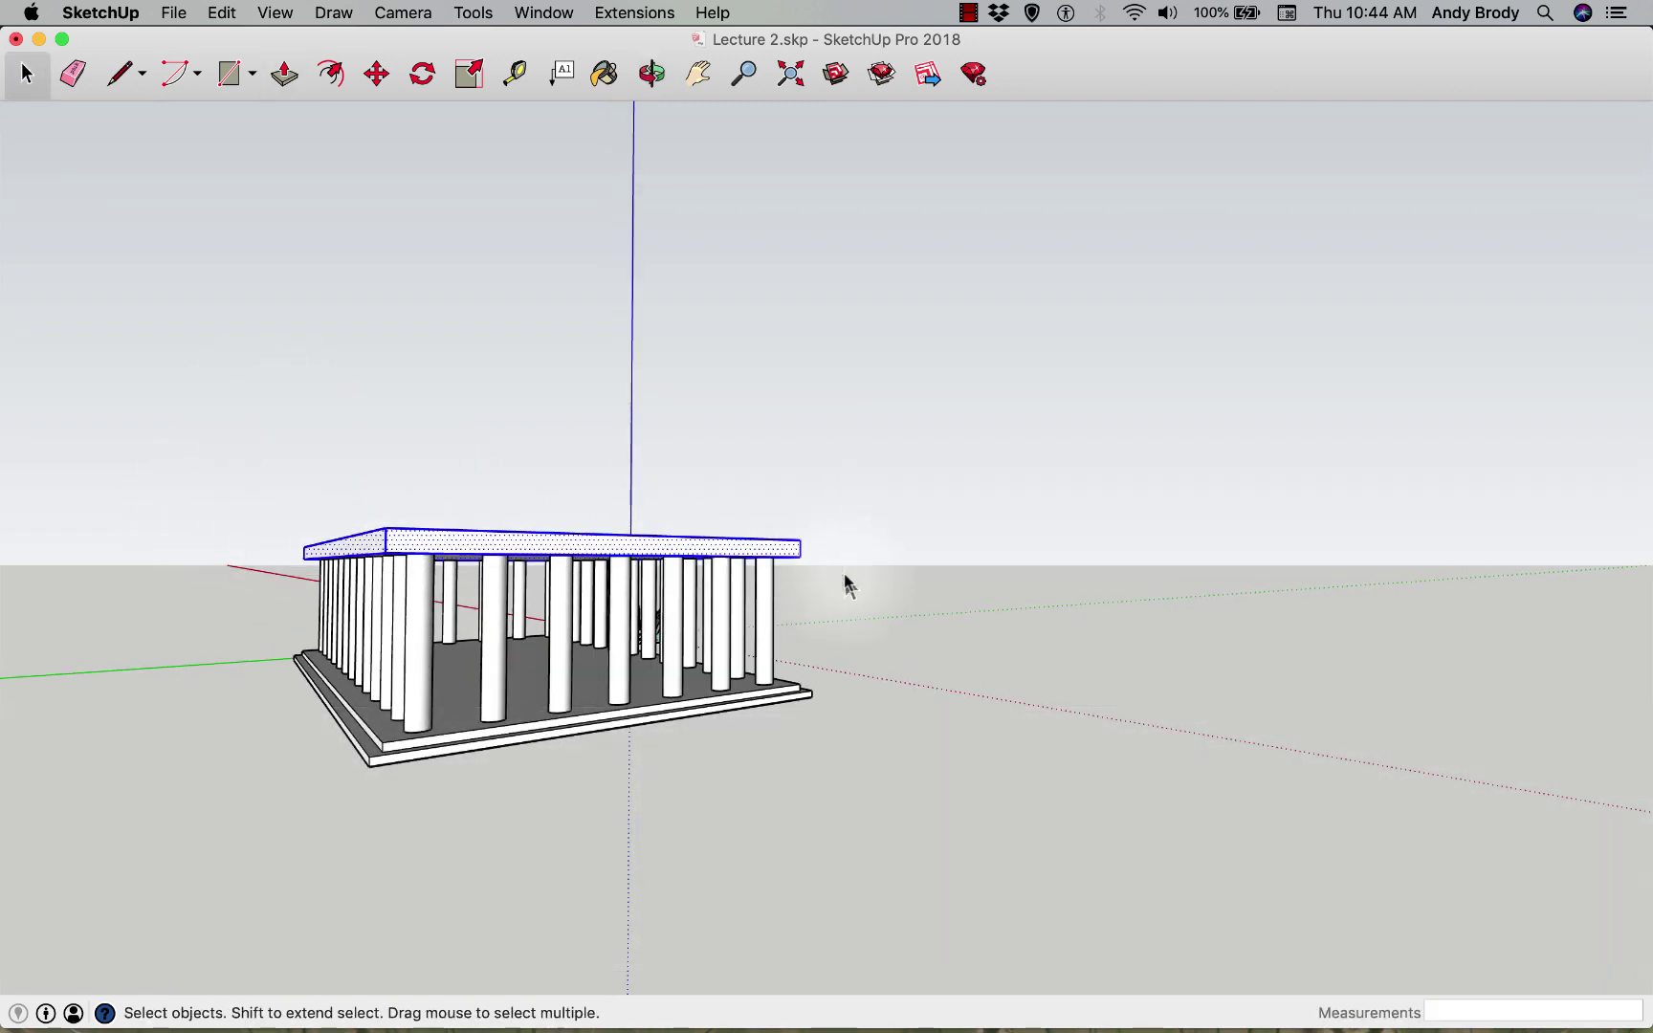
{"action": "right_click", "coordinate": [562, 542]}
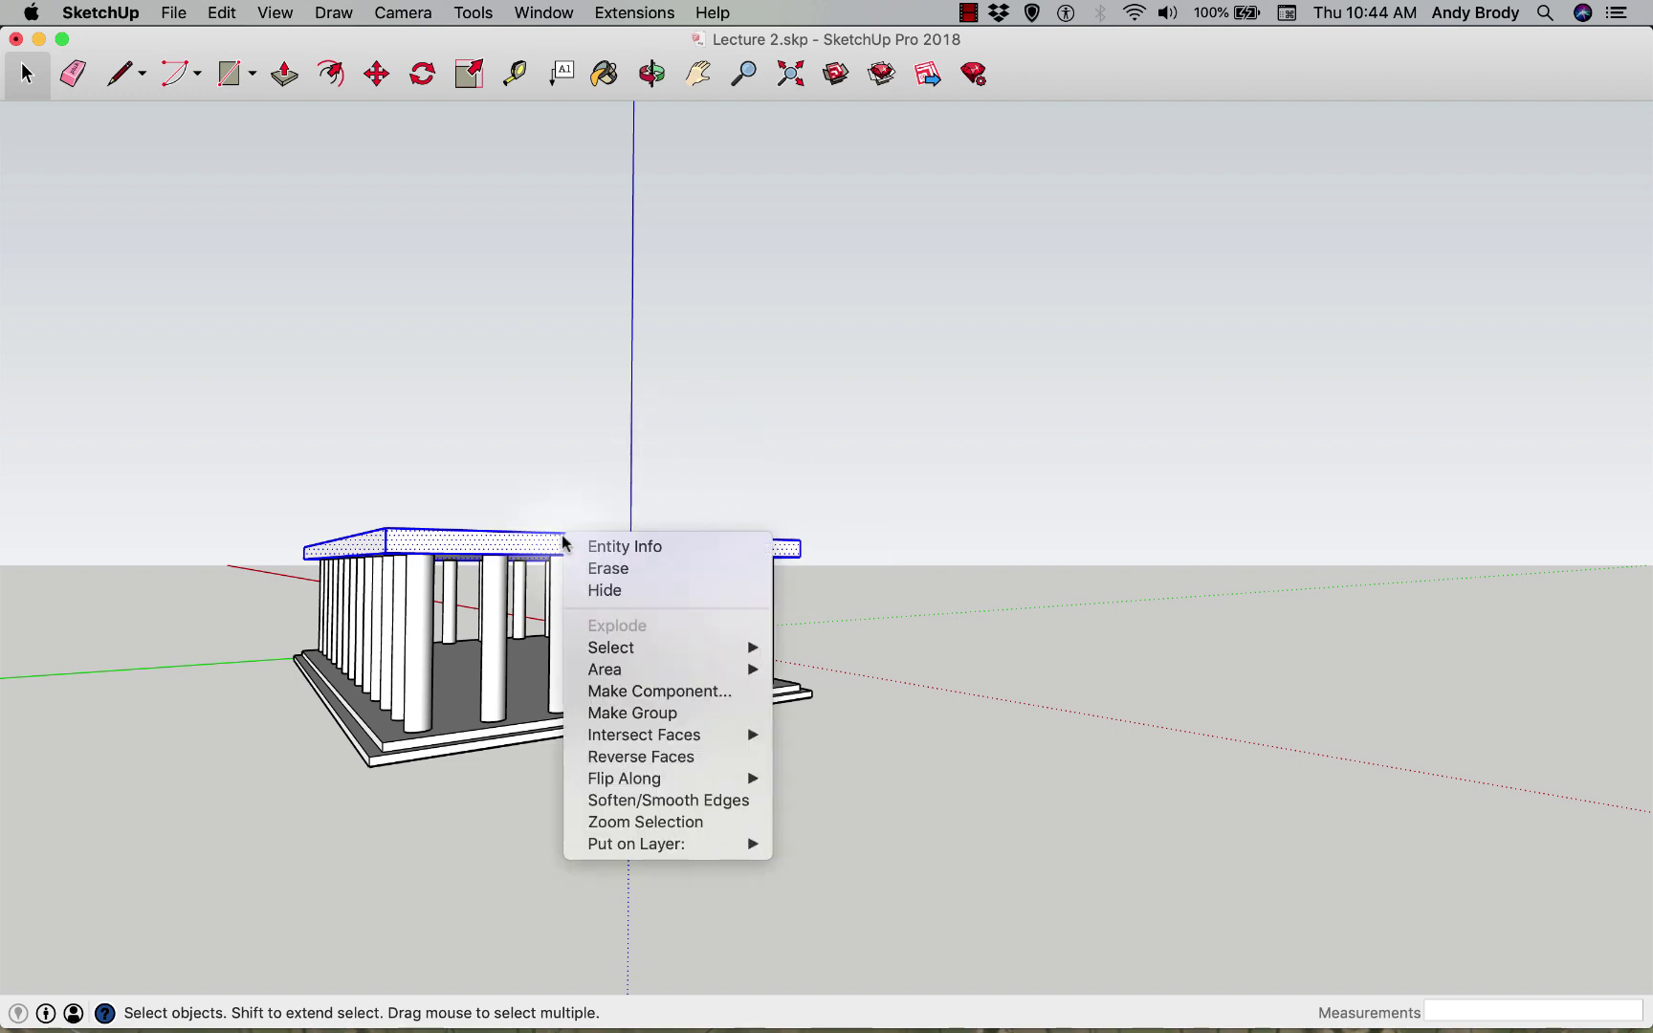
{"action": "left_click", "coordinate": [648, 714]}
- Copy the slab group 2' straight up from its lower corner to its upper corner, stacking a second slab on it
{"action": "scroll", "coordinate": [383, 543], "scroll_direction": "up", "scroll_amount": 6}
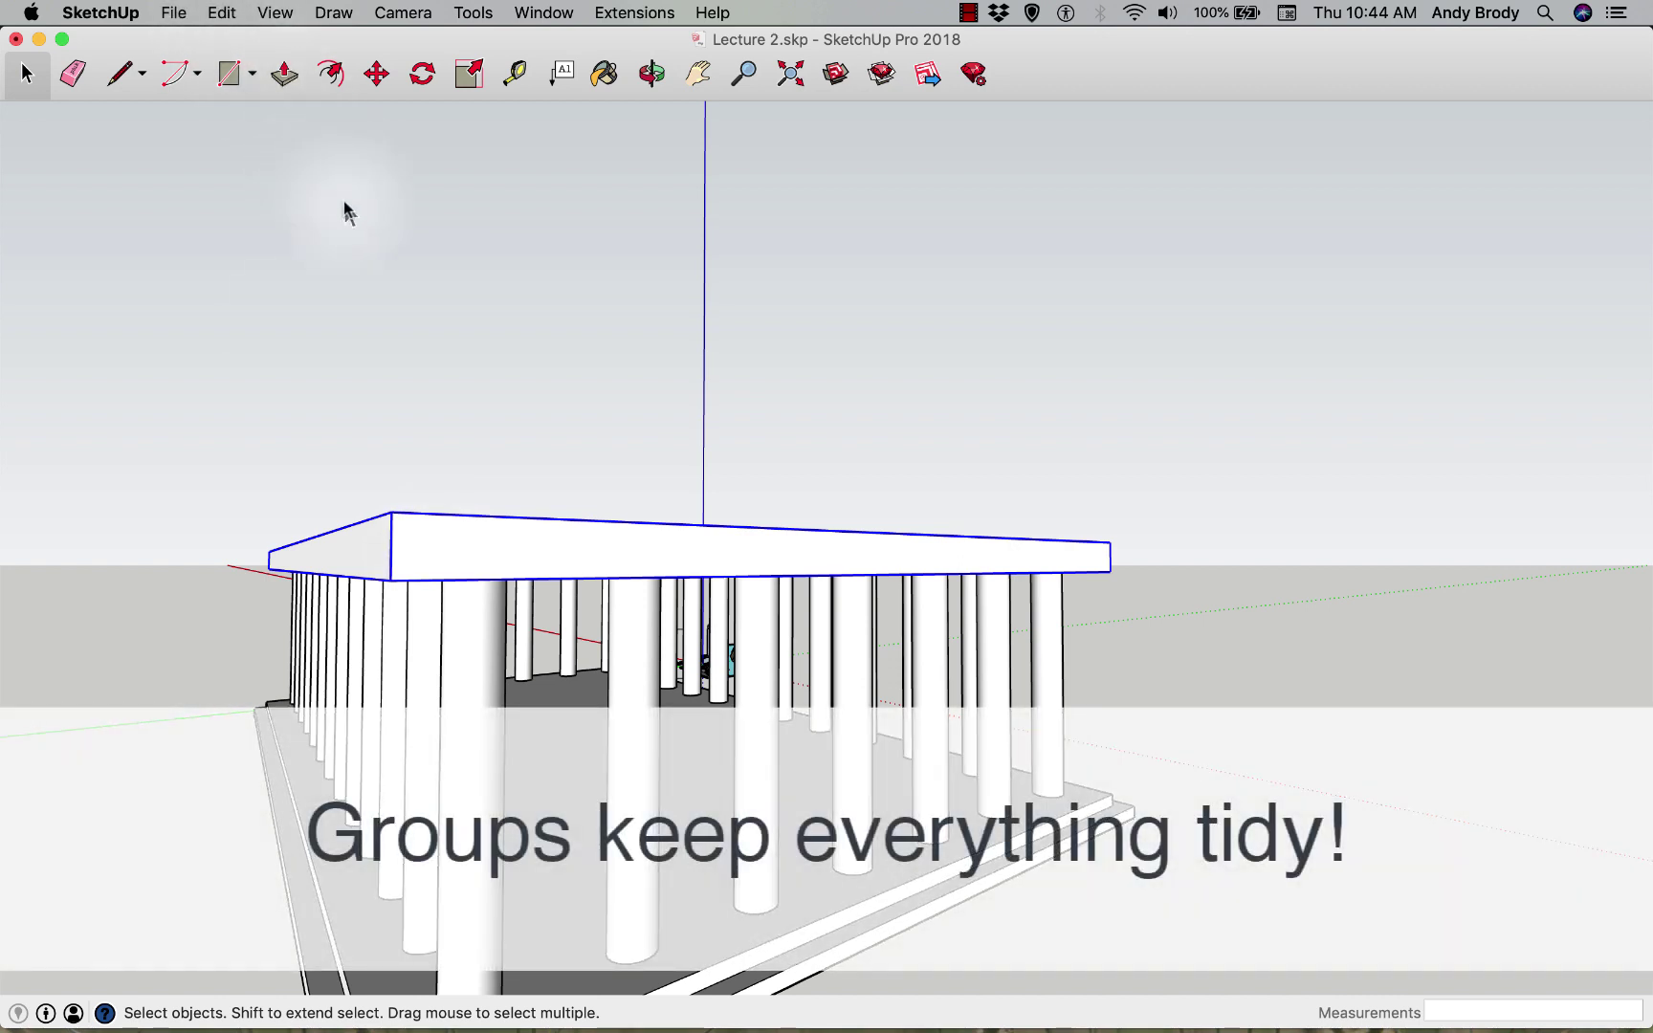
{"action": "key", "text": "m"}
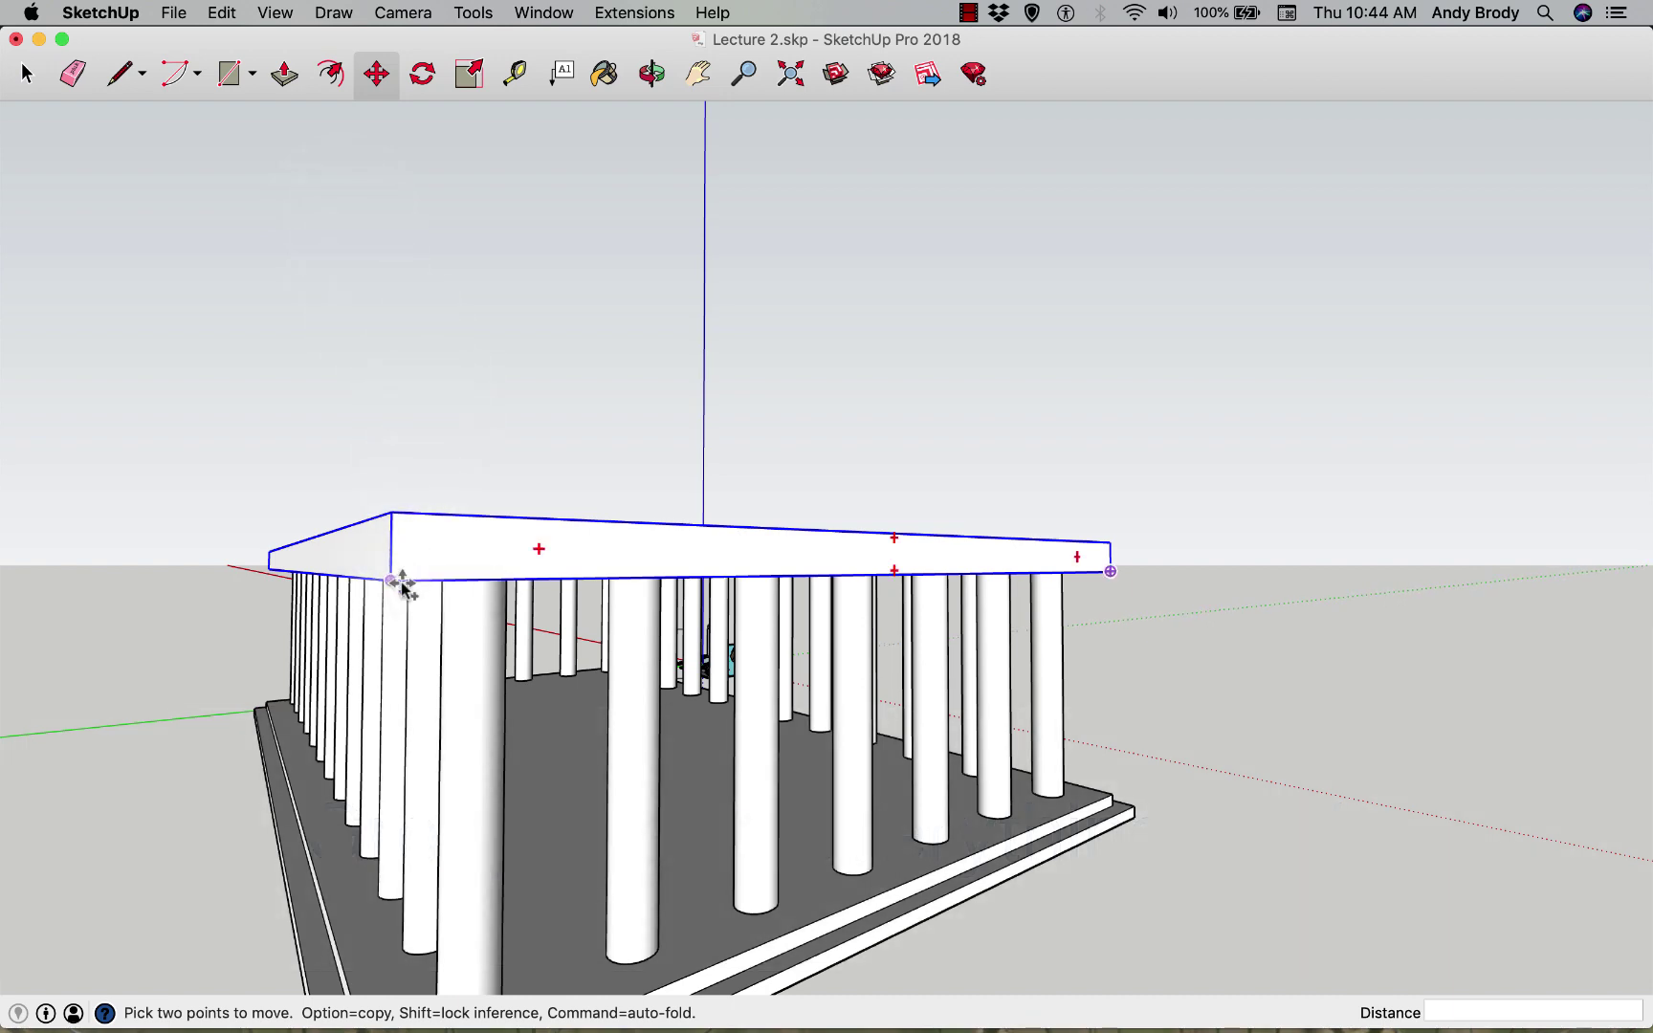
{"action": "scroll", "coordinate": [388, 577], "scroll_direction": "up", "scroll_amount": 3}
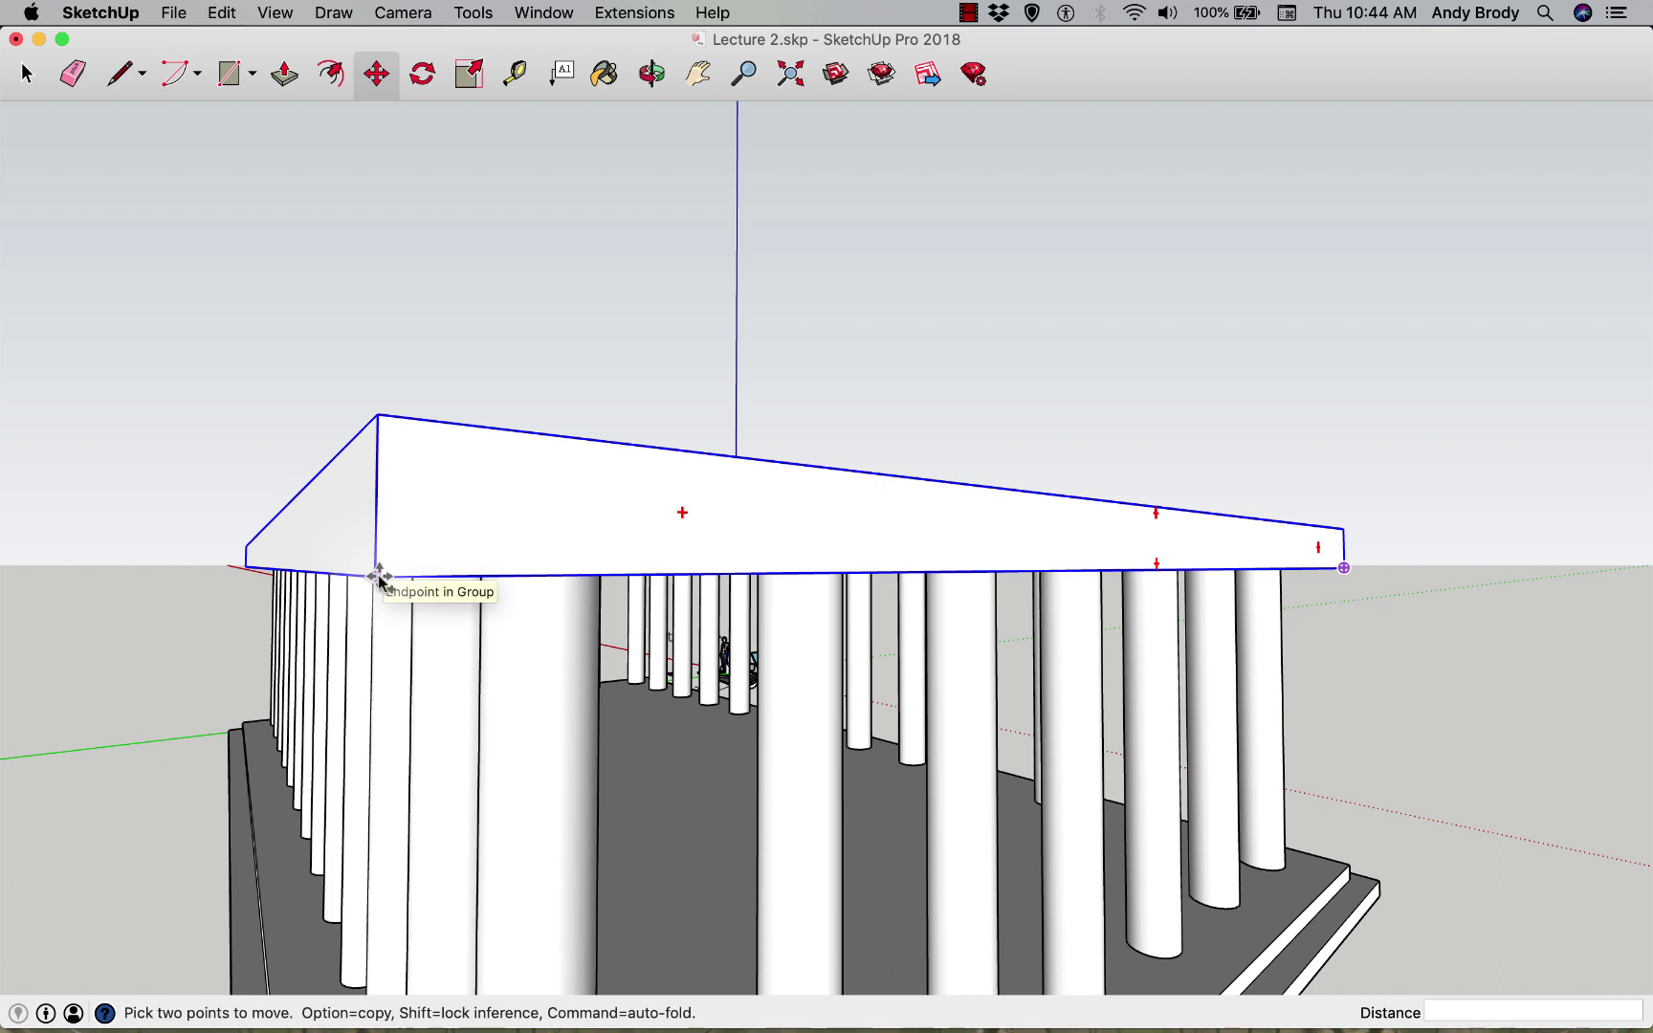
{"action": "left_click", "coordinate": [379, 577]}
{"action": "key", "text": "alt"}
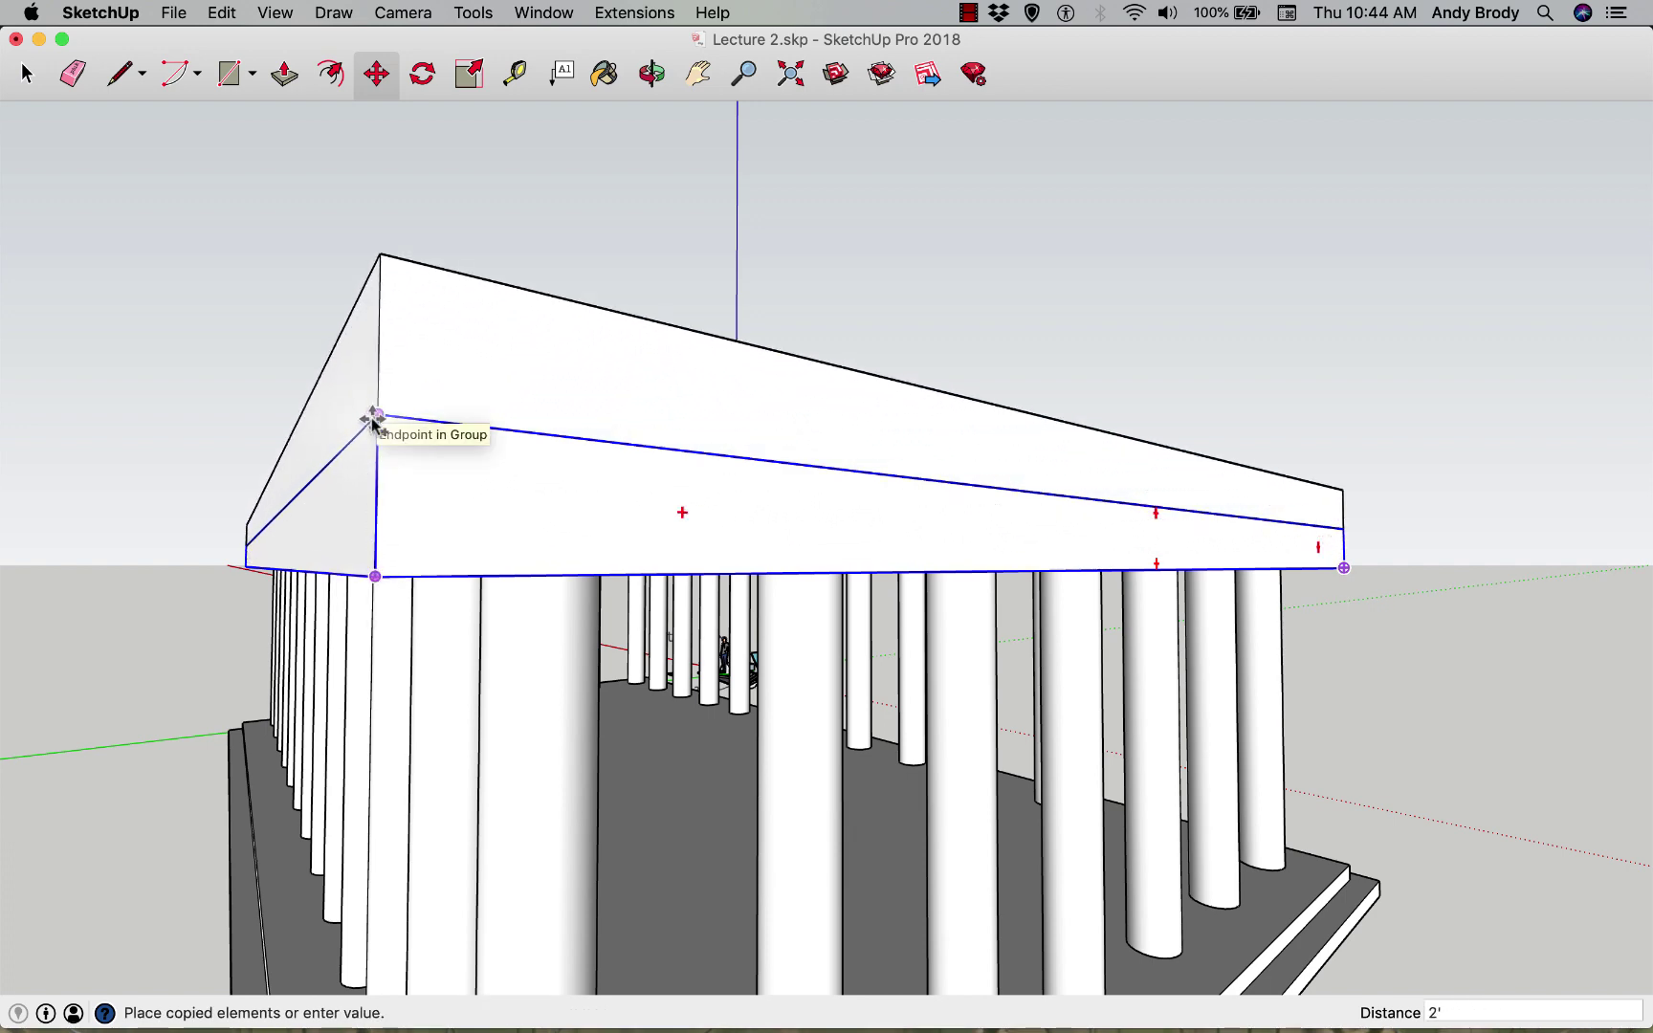
{"action": "left_click", "coordinate": [373, 419]}
- Open the lower slab group for editing
{"action": "key", "text": "o"}
{"action": "left_click_drag", "start_coordinate": [675, 498], "coordinate": [518, 654]}
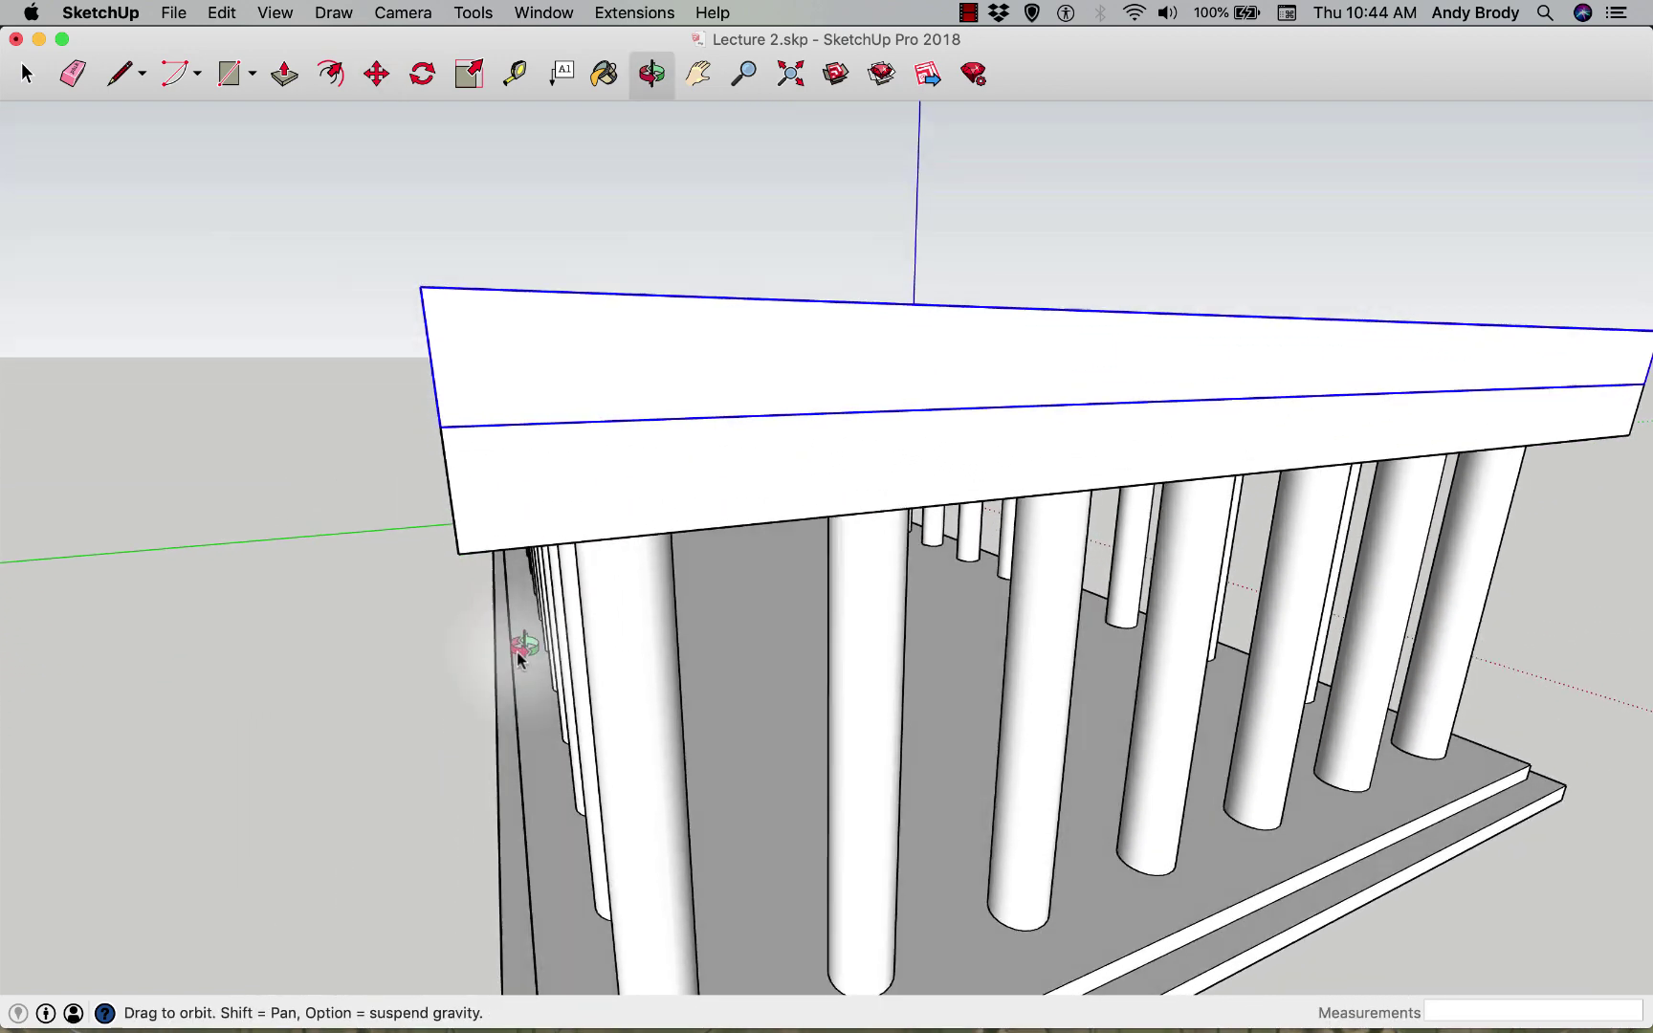
{"action": "middle_click_drag", "start_coordinate": [518, 654], "coordinate": [495, 718]}
{"action": "scroll", "coordinate": [495, 718], "scroll_direction": "down", "scroll_amount": 5}
{"action": "middle_click_drag", "start_coordinate": [542, 618], "coordinate": [549, 633]}
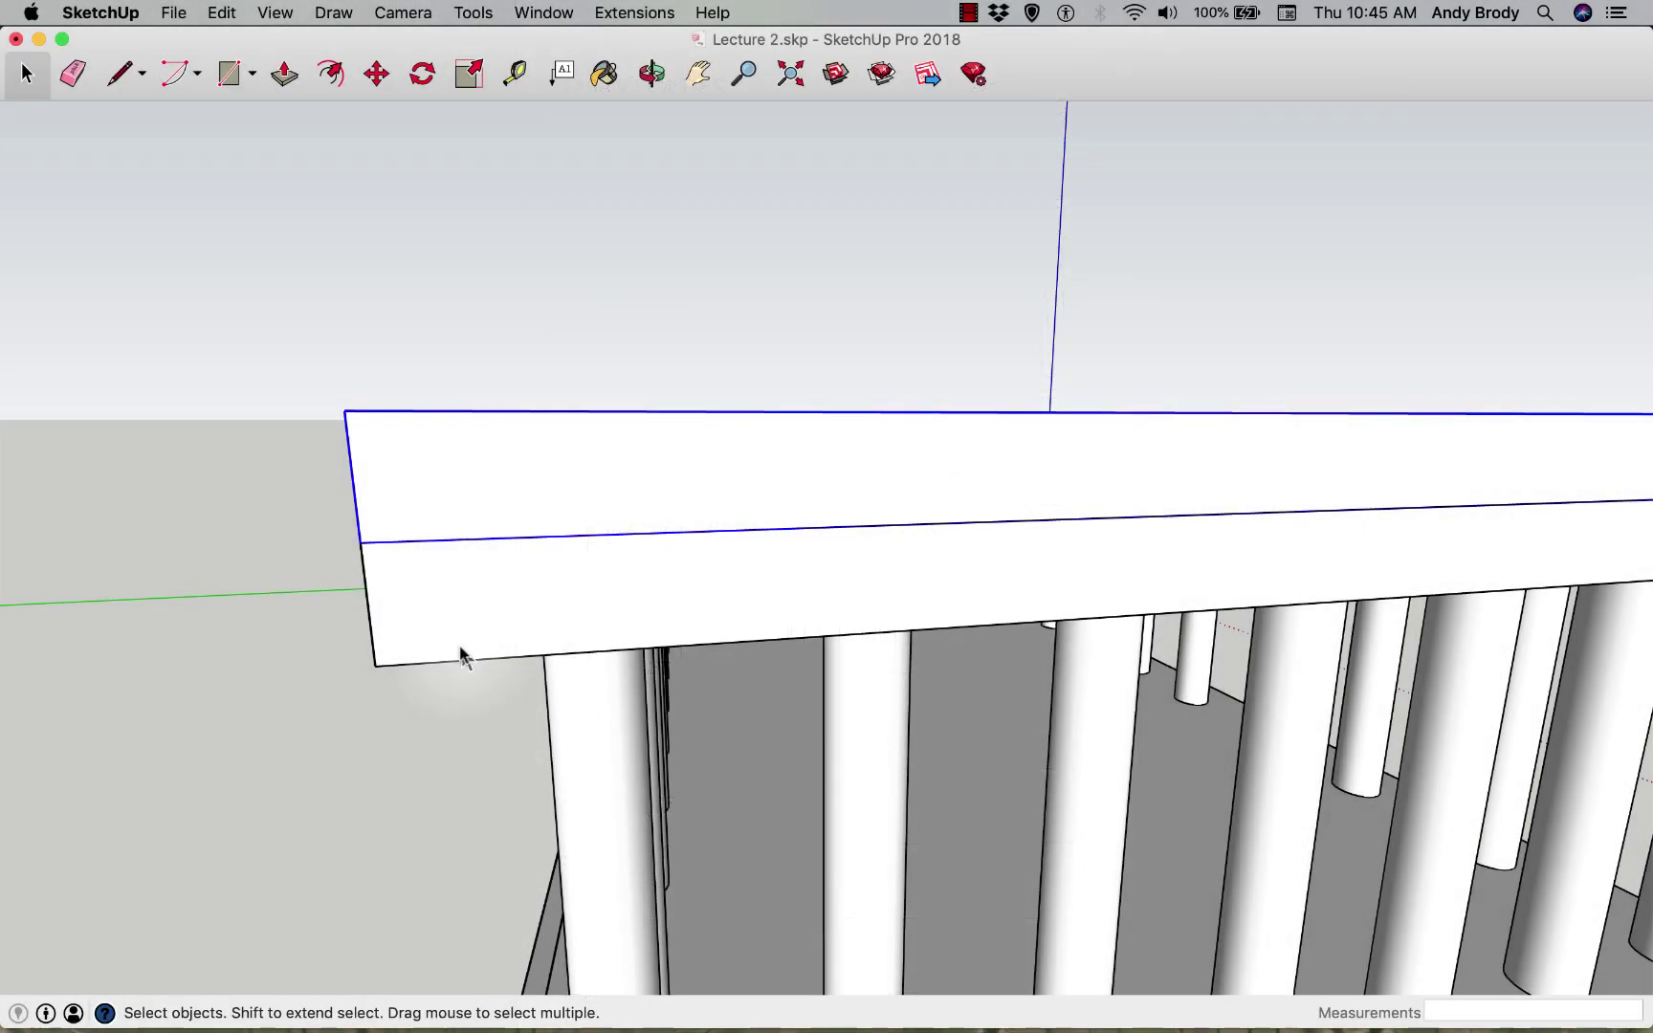
{"action": "double_click", "coordinate": [469, 648]}
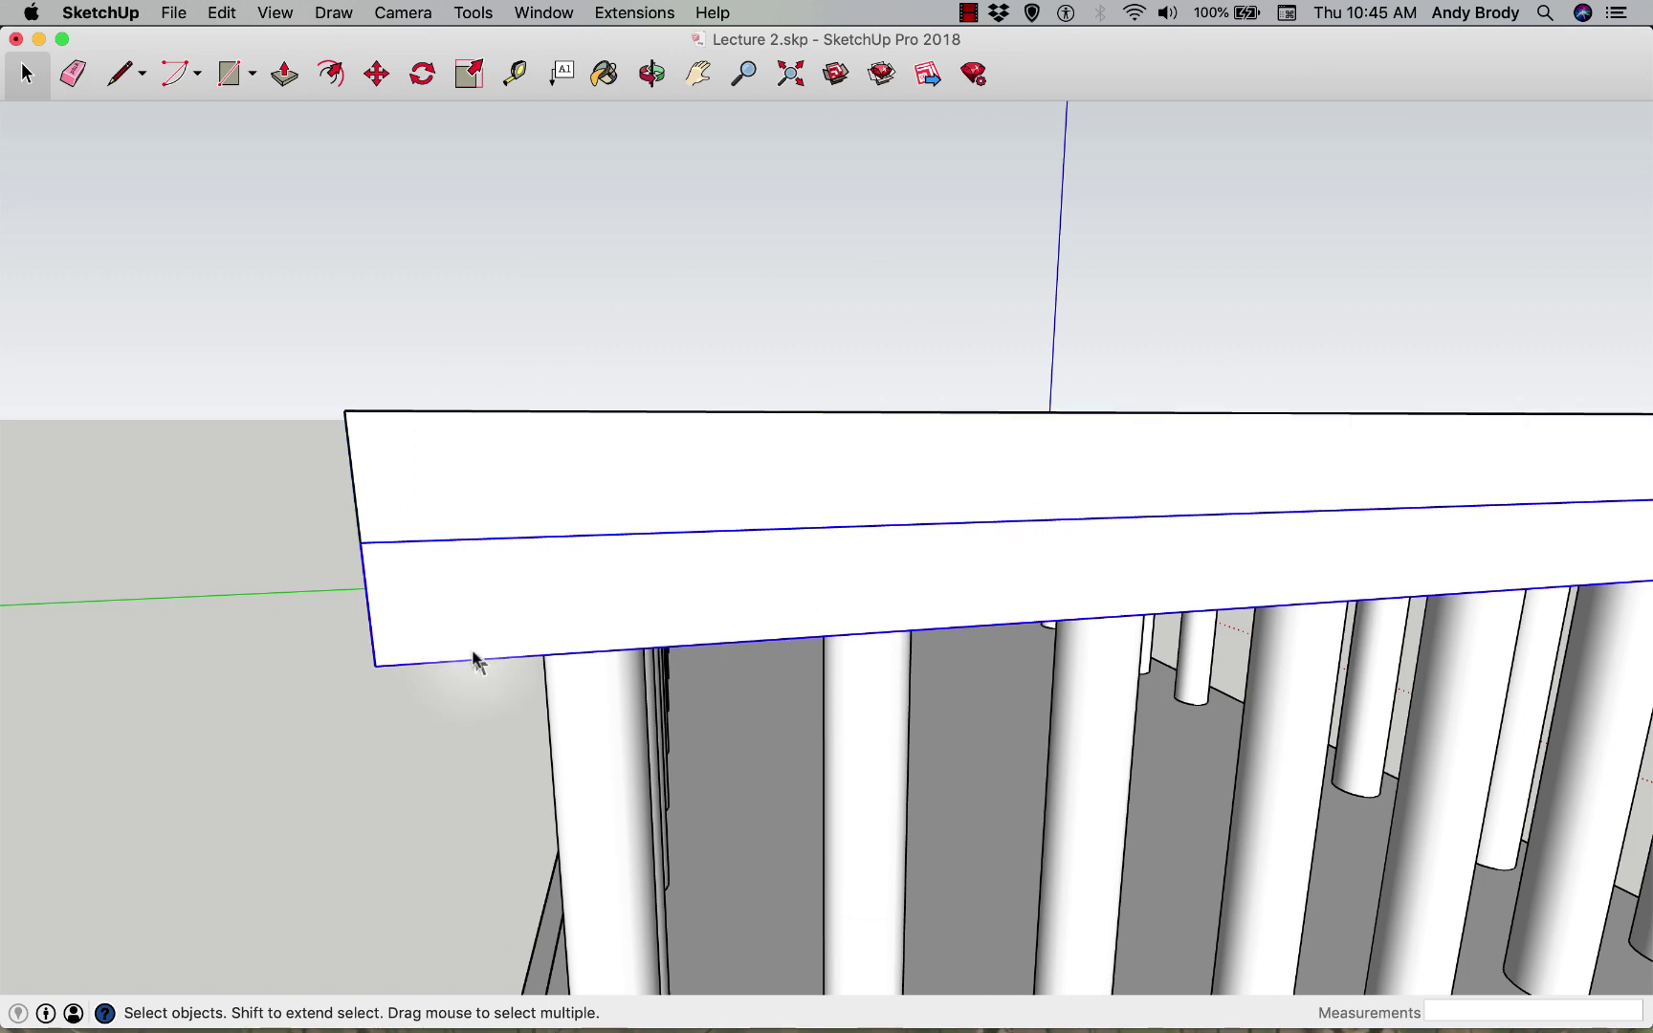
{"action": "double_click", "coordinate": [475, 640]}
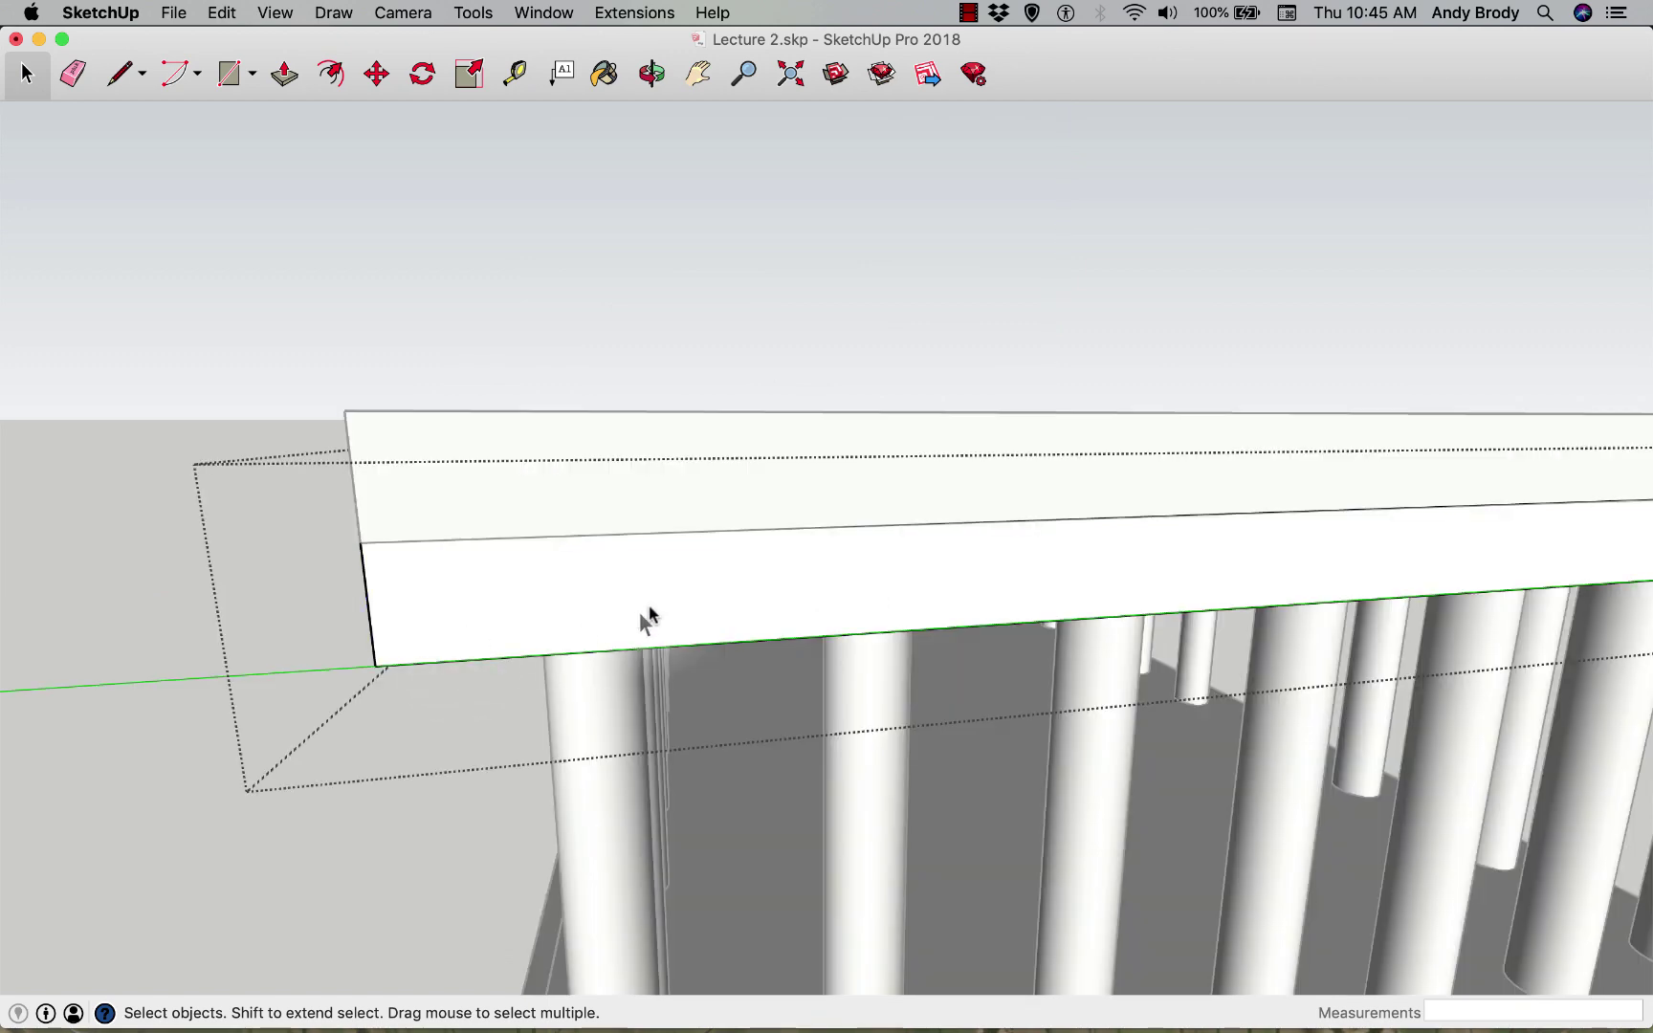
- Hide the rest of the model while editing the lower slab group
{"action": "middle_click_drag", "start_coordinate": [649, 610], "coordinate": [849, 560]}
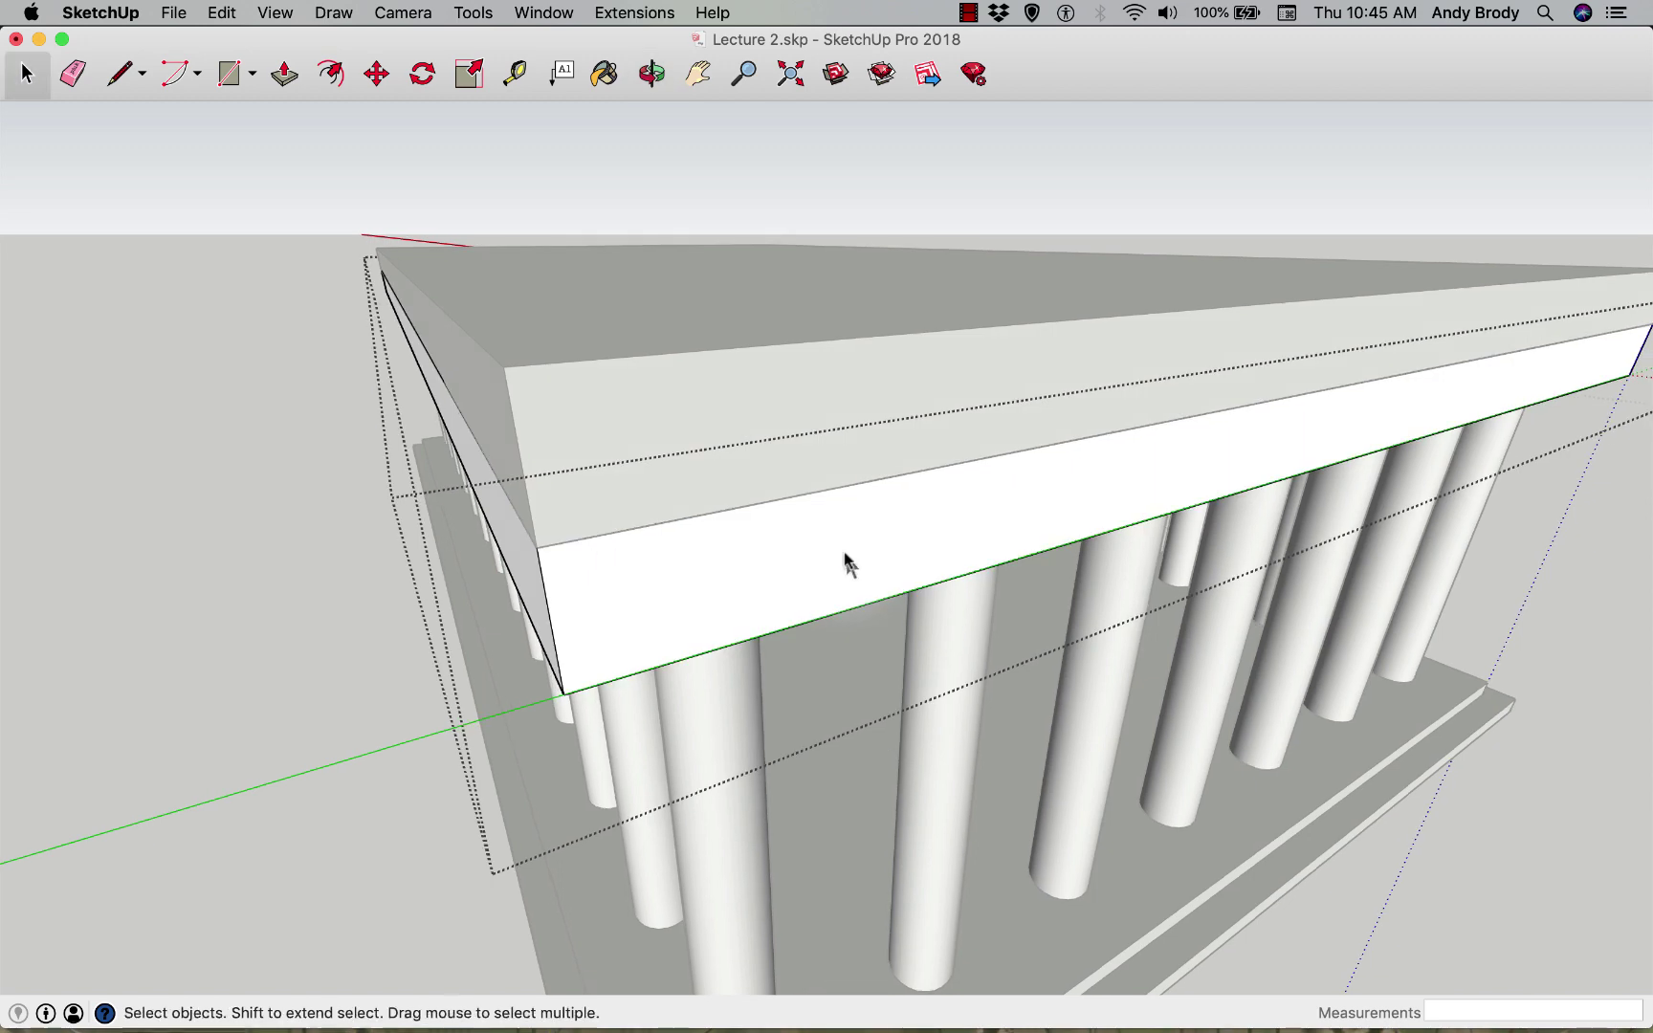
{"action": "middle_click_drag", "start_coordinate": [627, 611], "coordinate": [634, 598]}
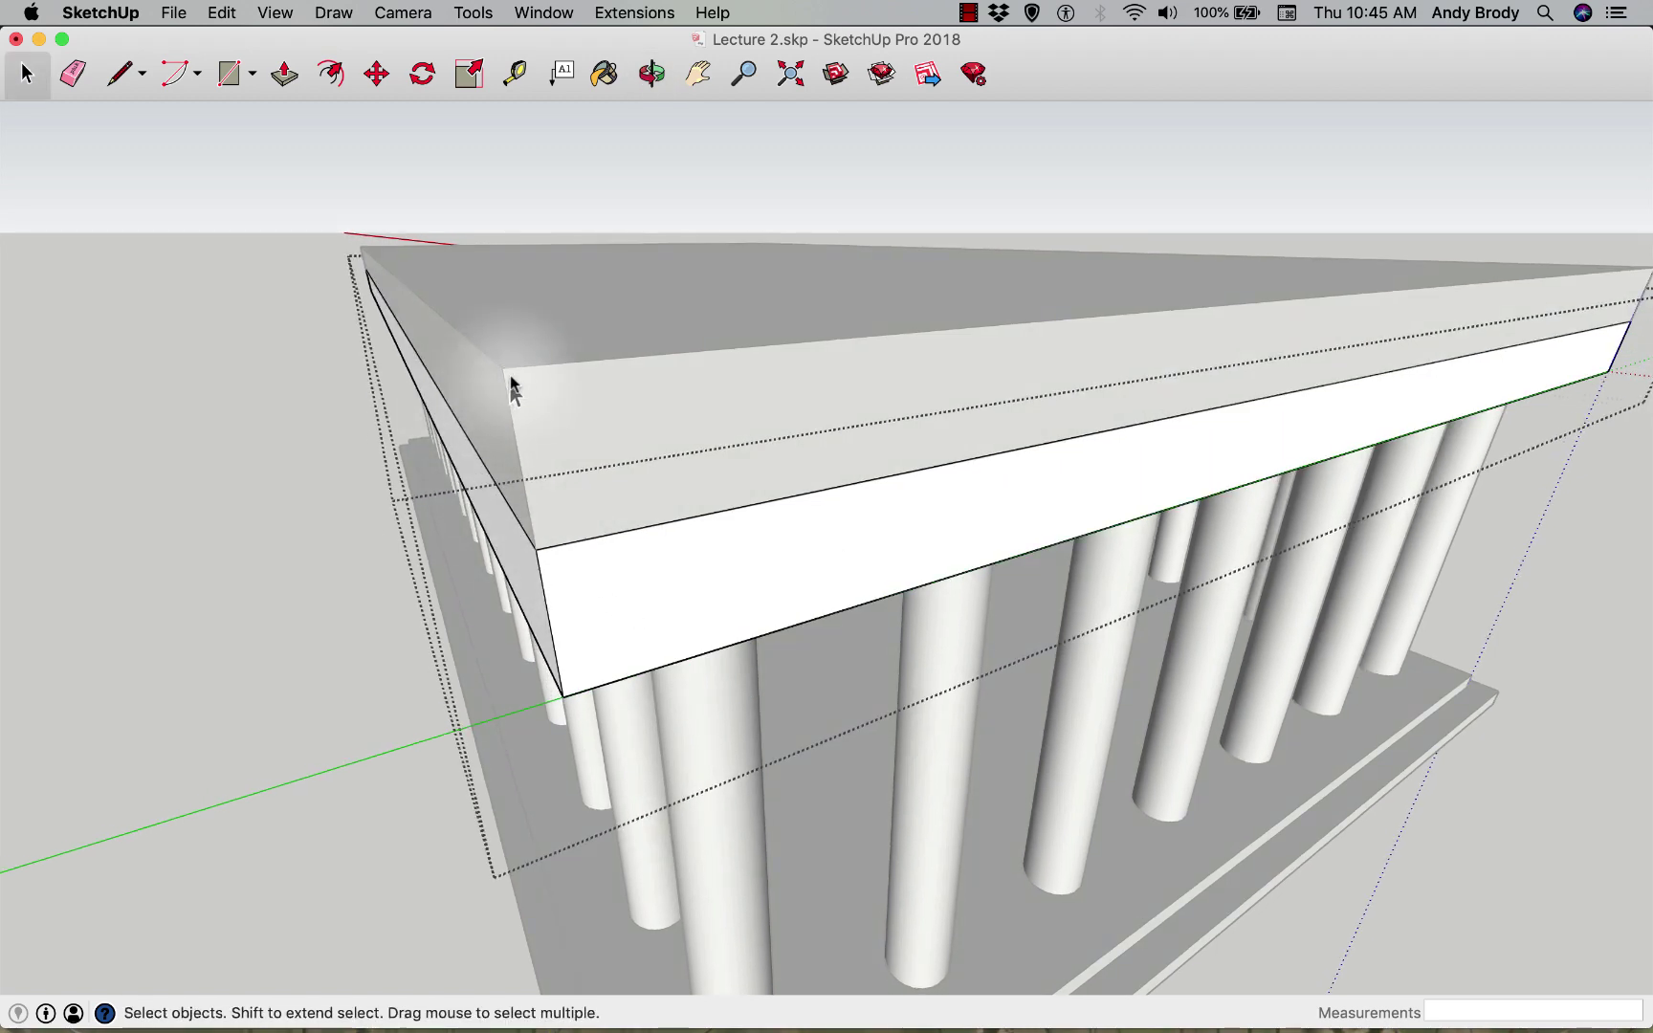
{"action": "middle_click_drag", "start_coordinate": [539, 654], "coordinate": [780, 697]}
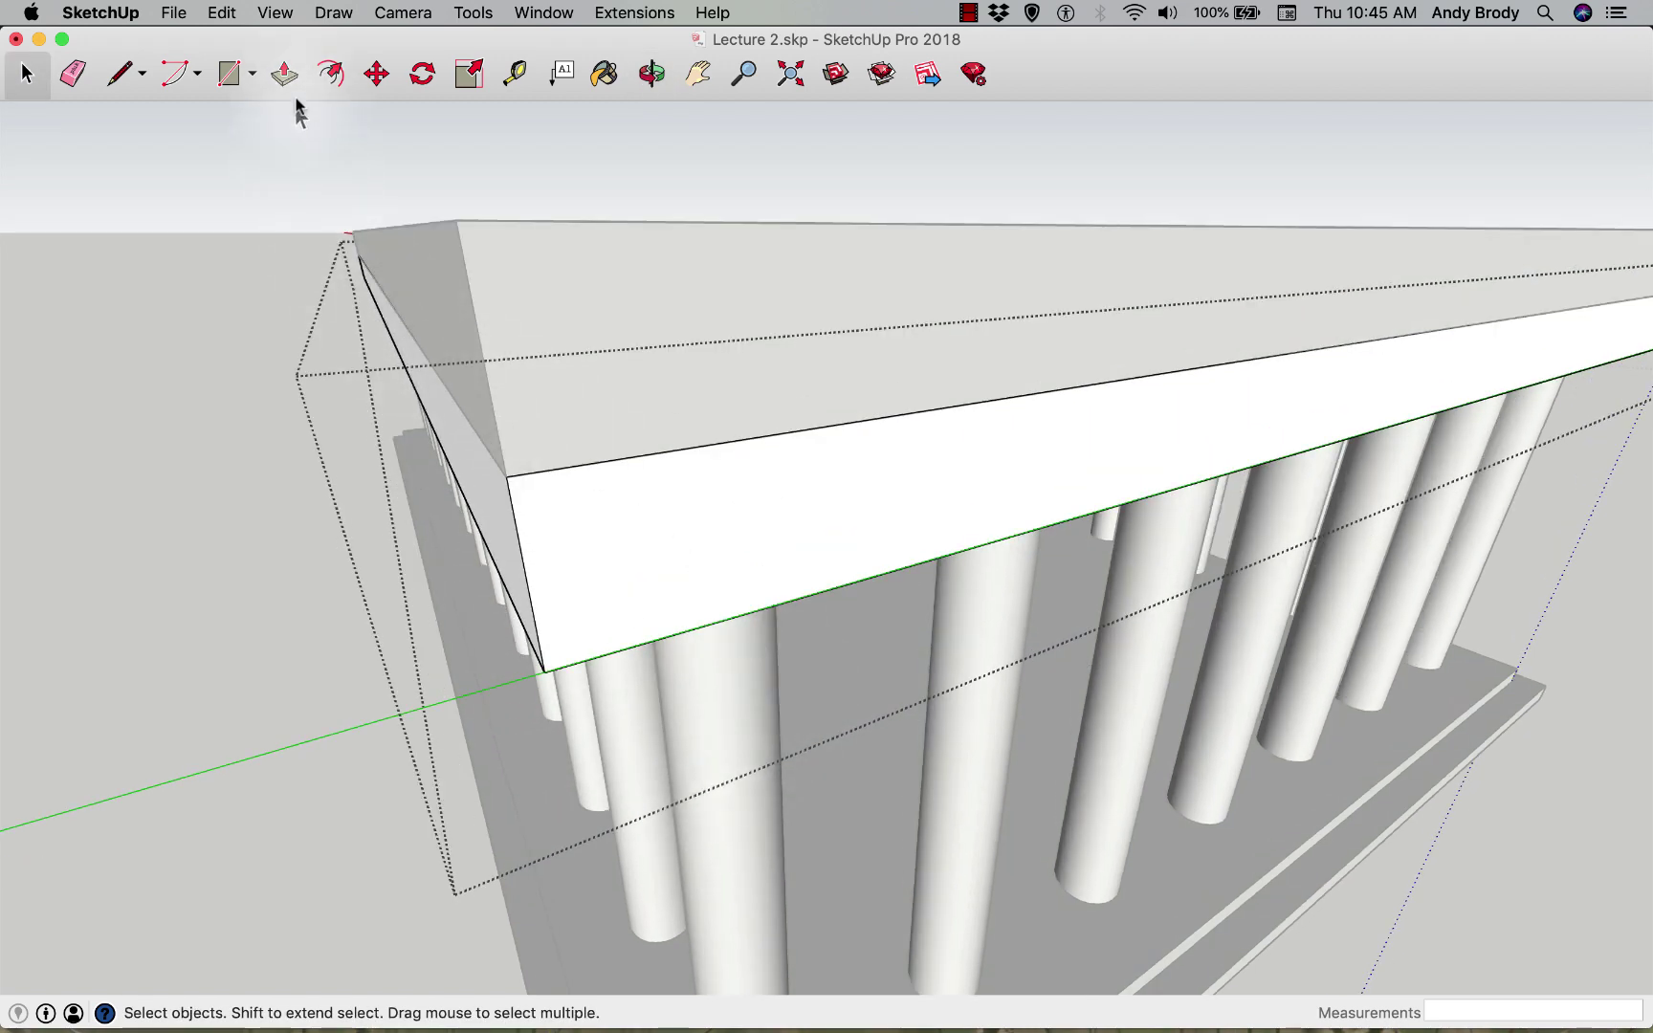
{"action": "left_click", "coordinate": [278, 13]}
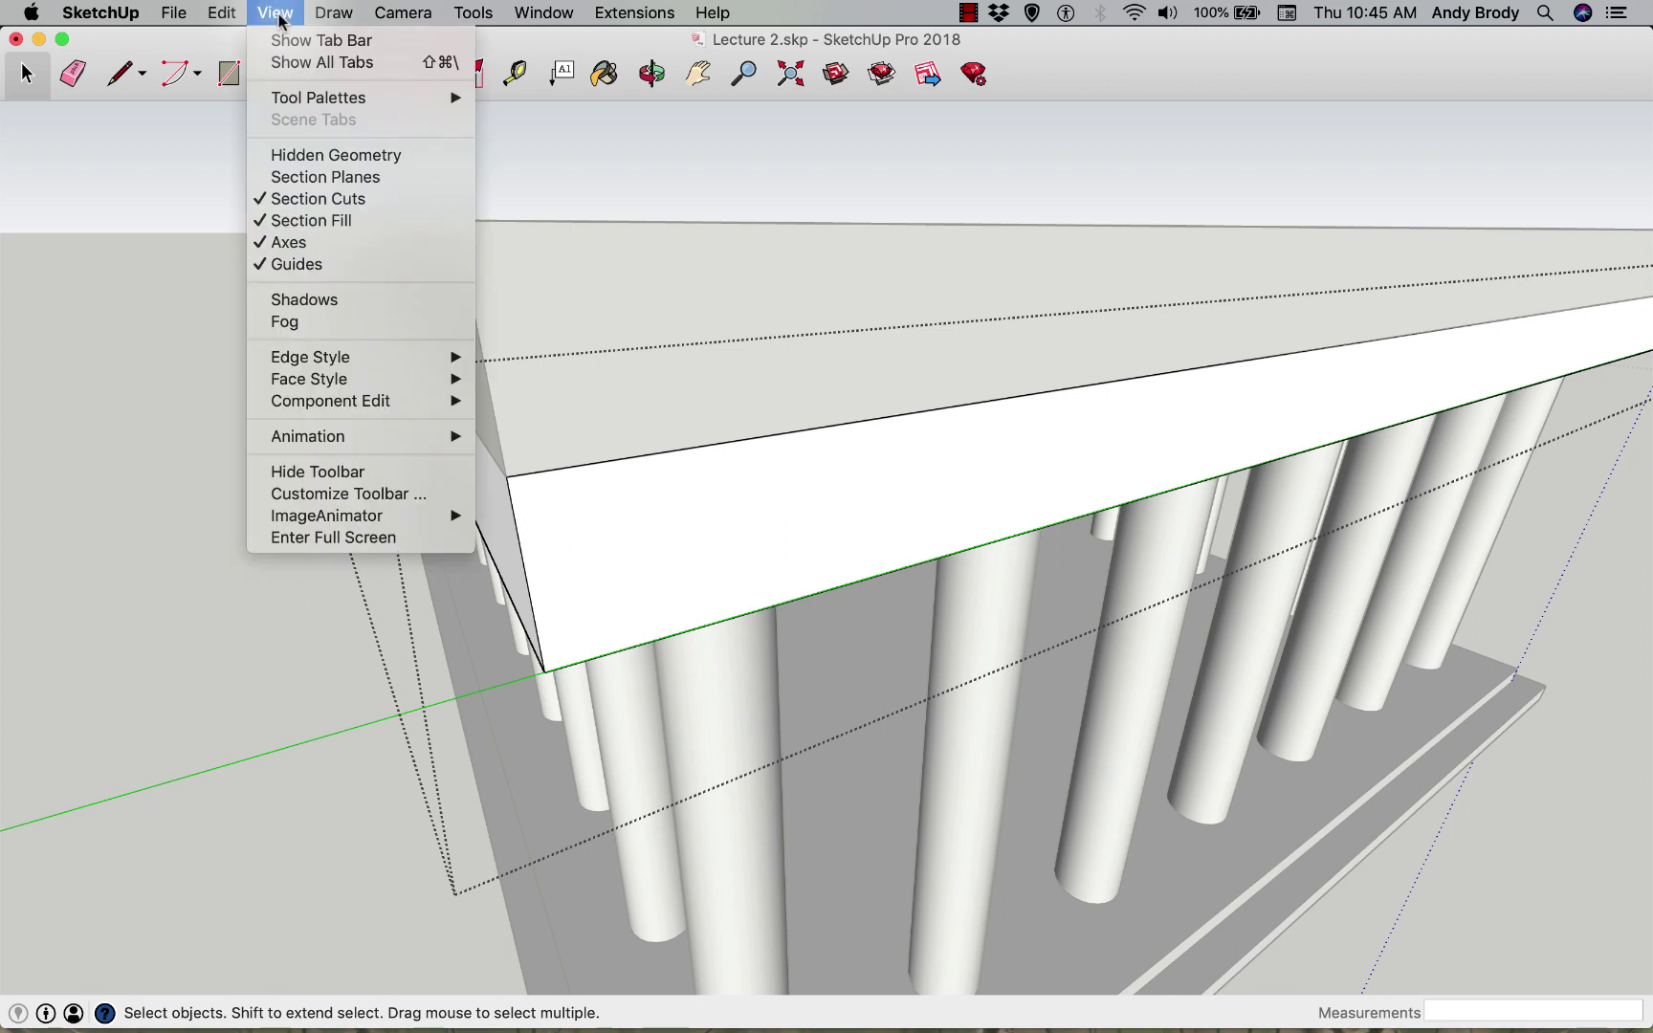
{"action": "mouse_move", "coordinate": [419, 406]}
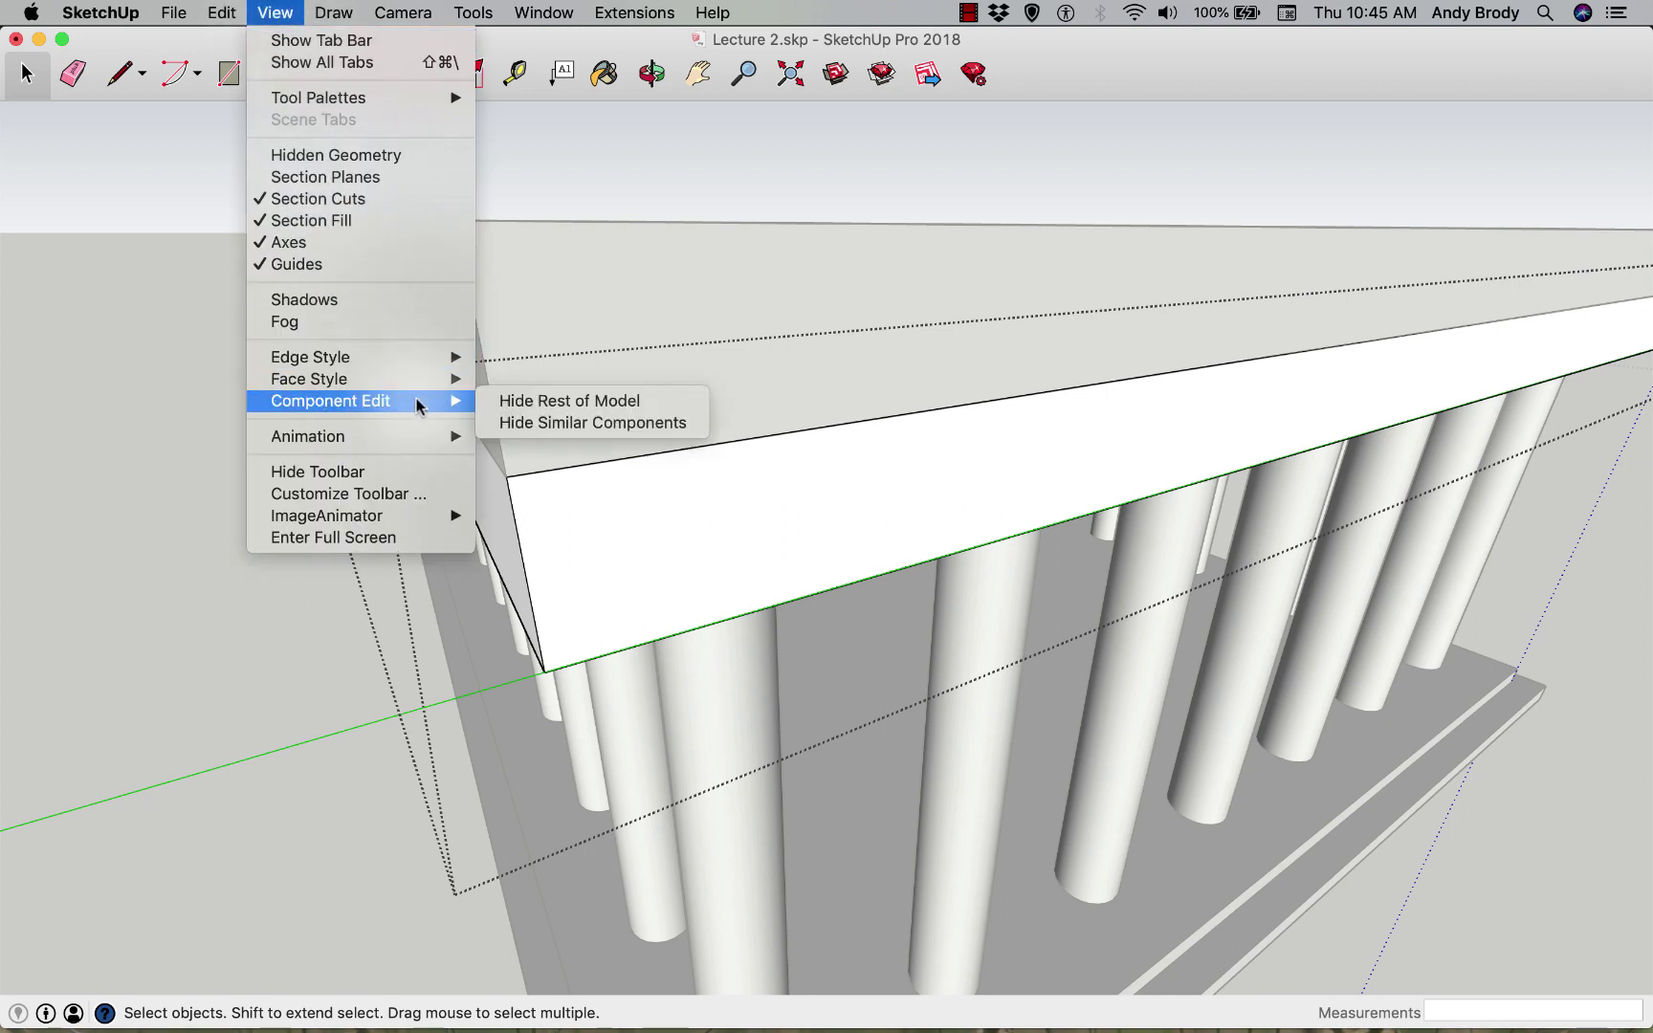
{"action": "left_click", "coordinate": [536, 401]}
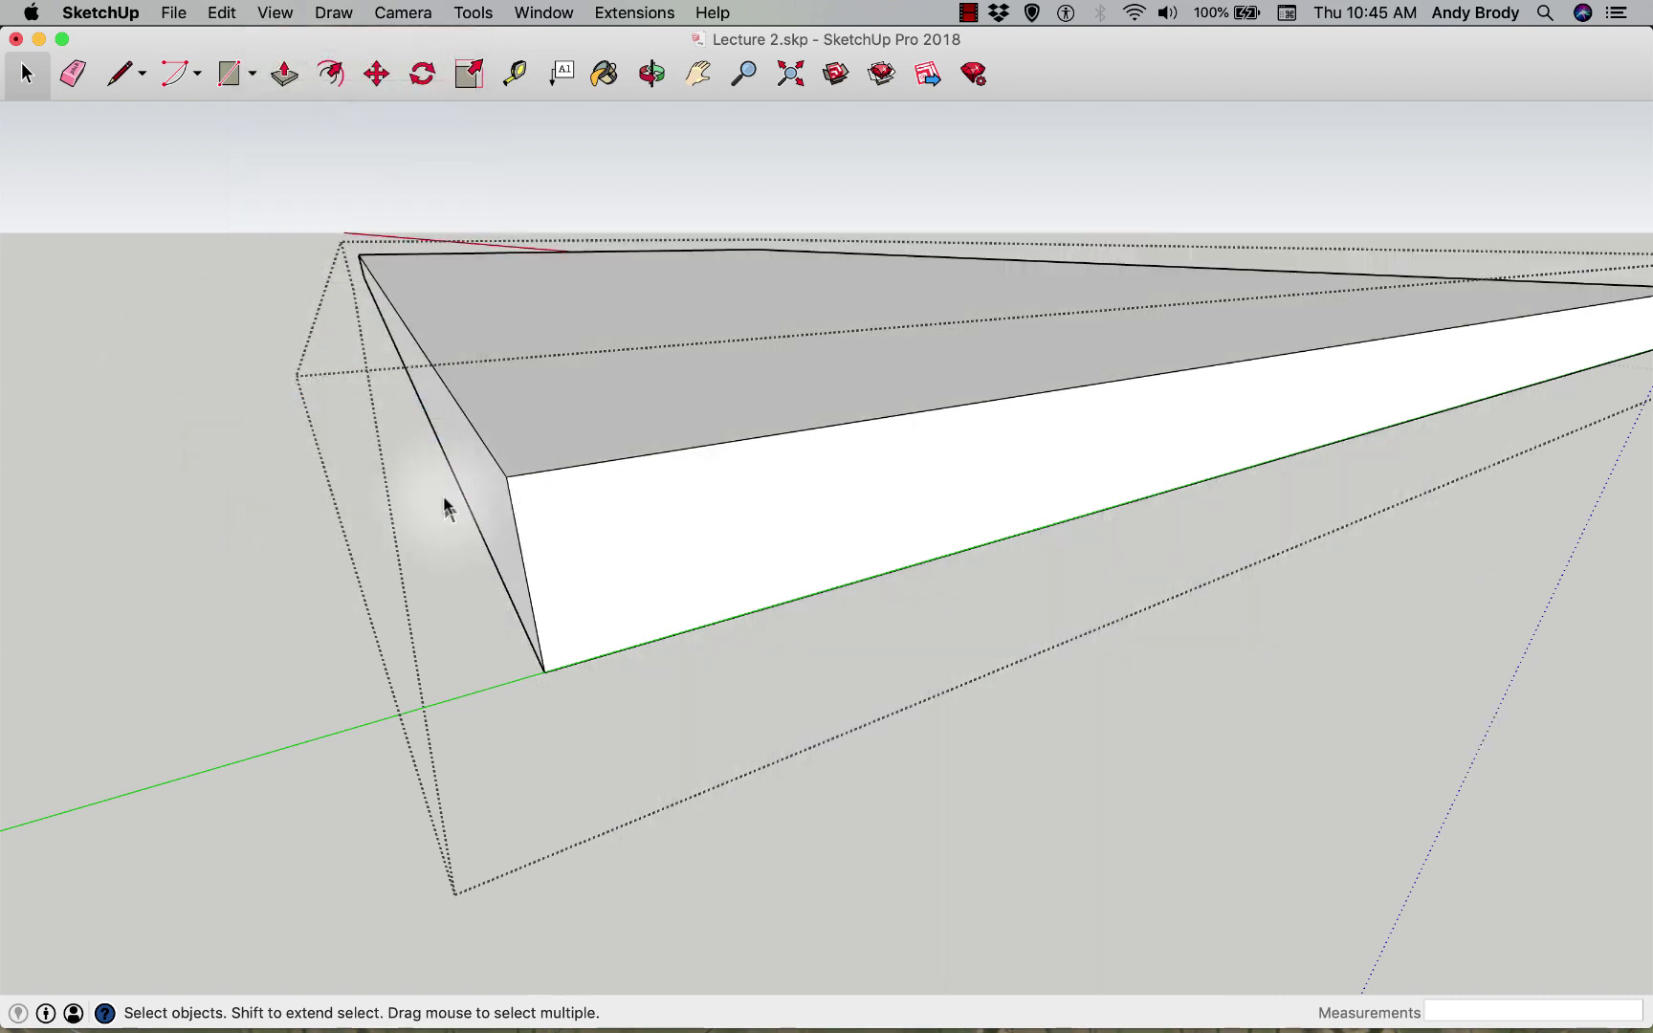
- Filter the keyboard shortcut preferences for "component edi" and check the key assigned to View/Component Edit/Hide Rest of Model
{"action": "left_click", "coordinate": [175, 13]}
{"action": "mouse_move", "coordinate": [73, 7]}
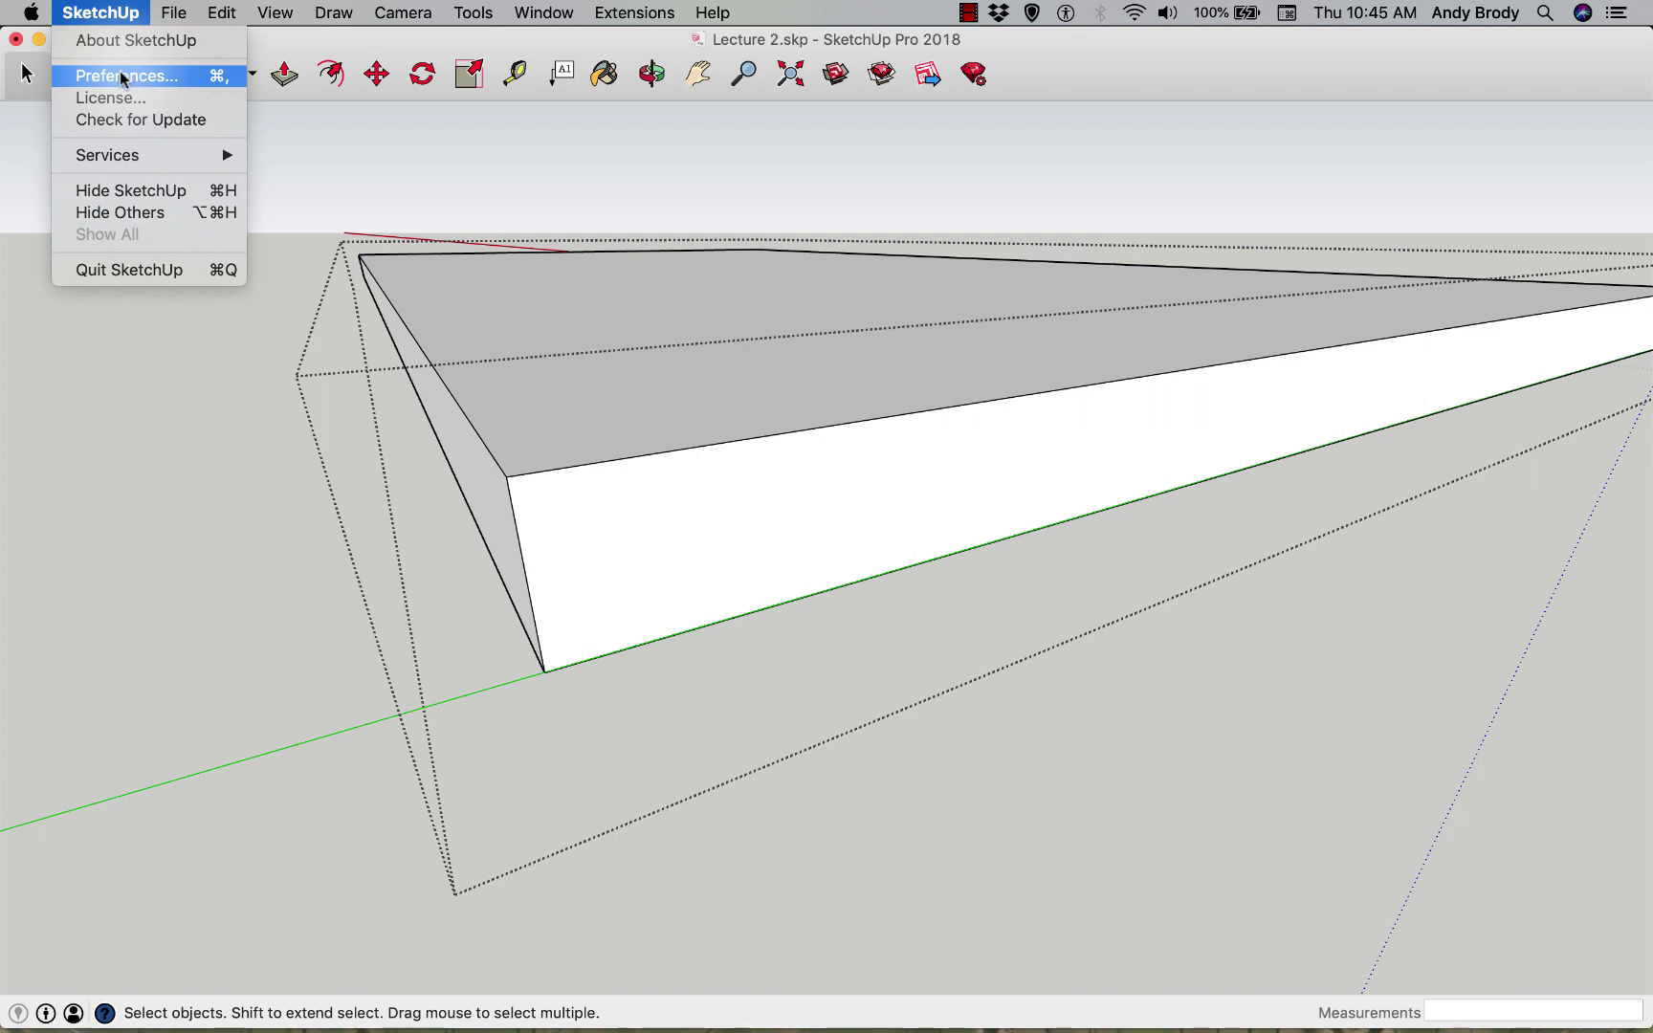
{"action": "left_click", "coordinate": [122, 74]}
{"action": "left_click", "coordinate": [335, 346]}
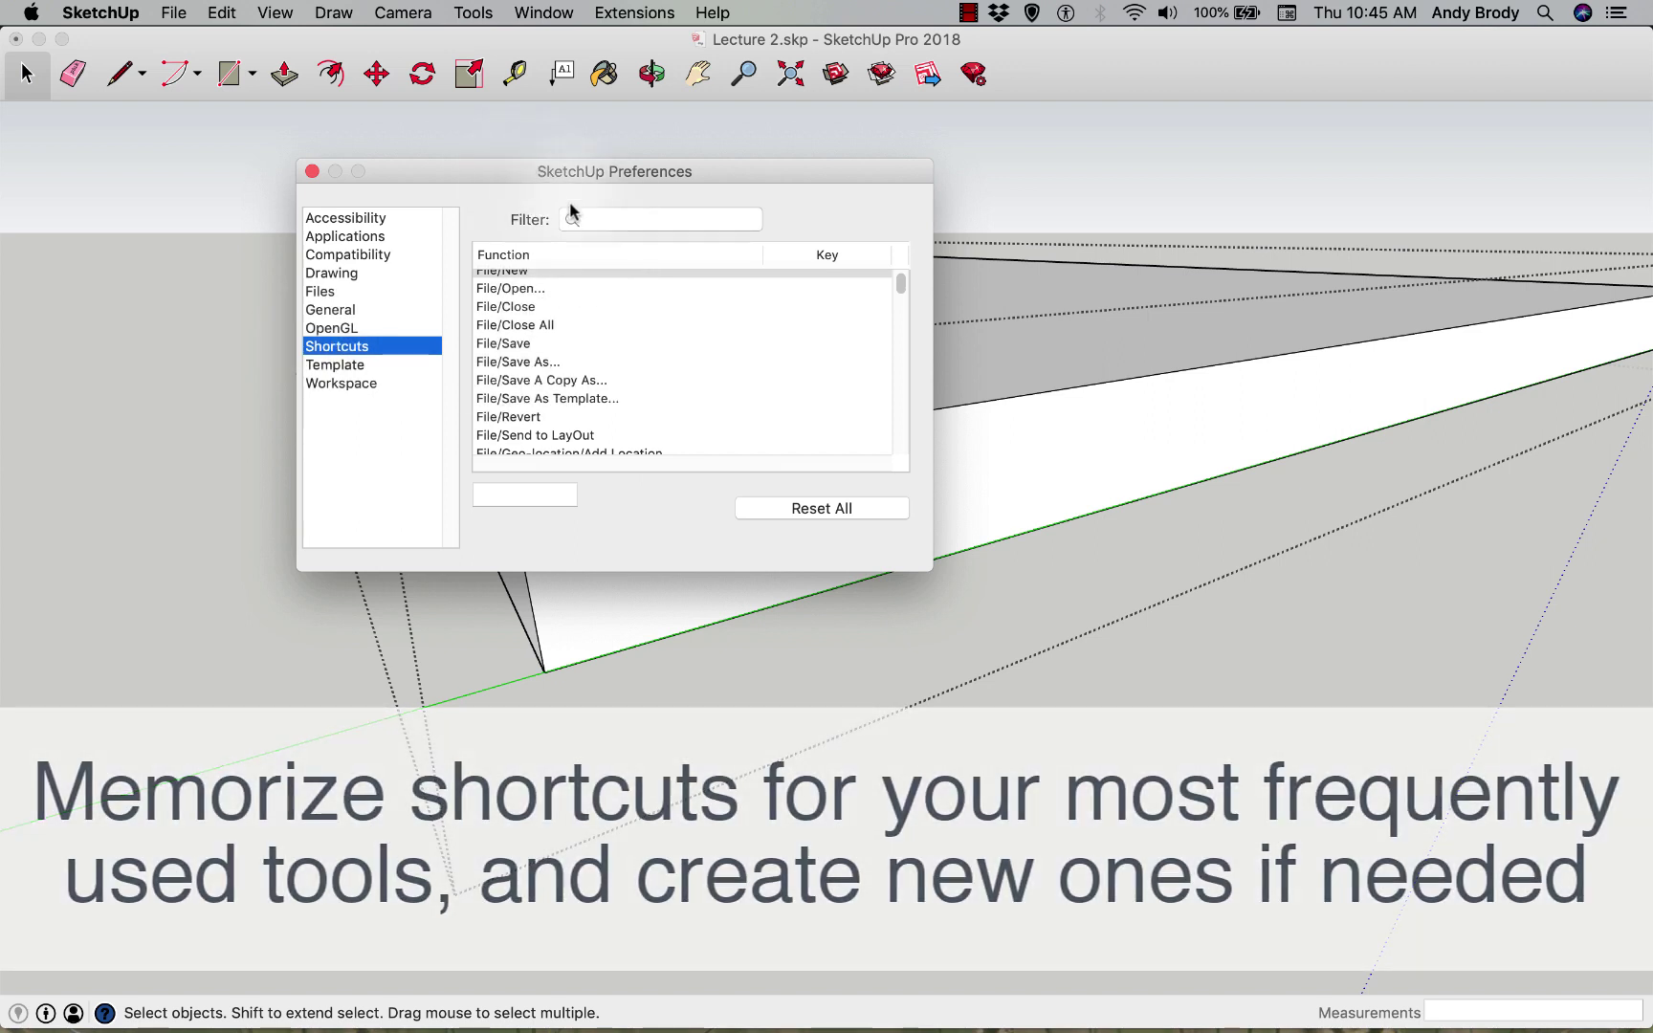
{"action": "left_click", "coordinate": [609, 220]}
{"action": "type", "text": "component edi"}
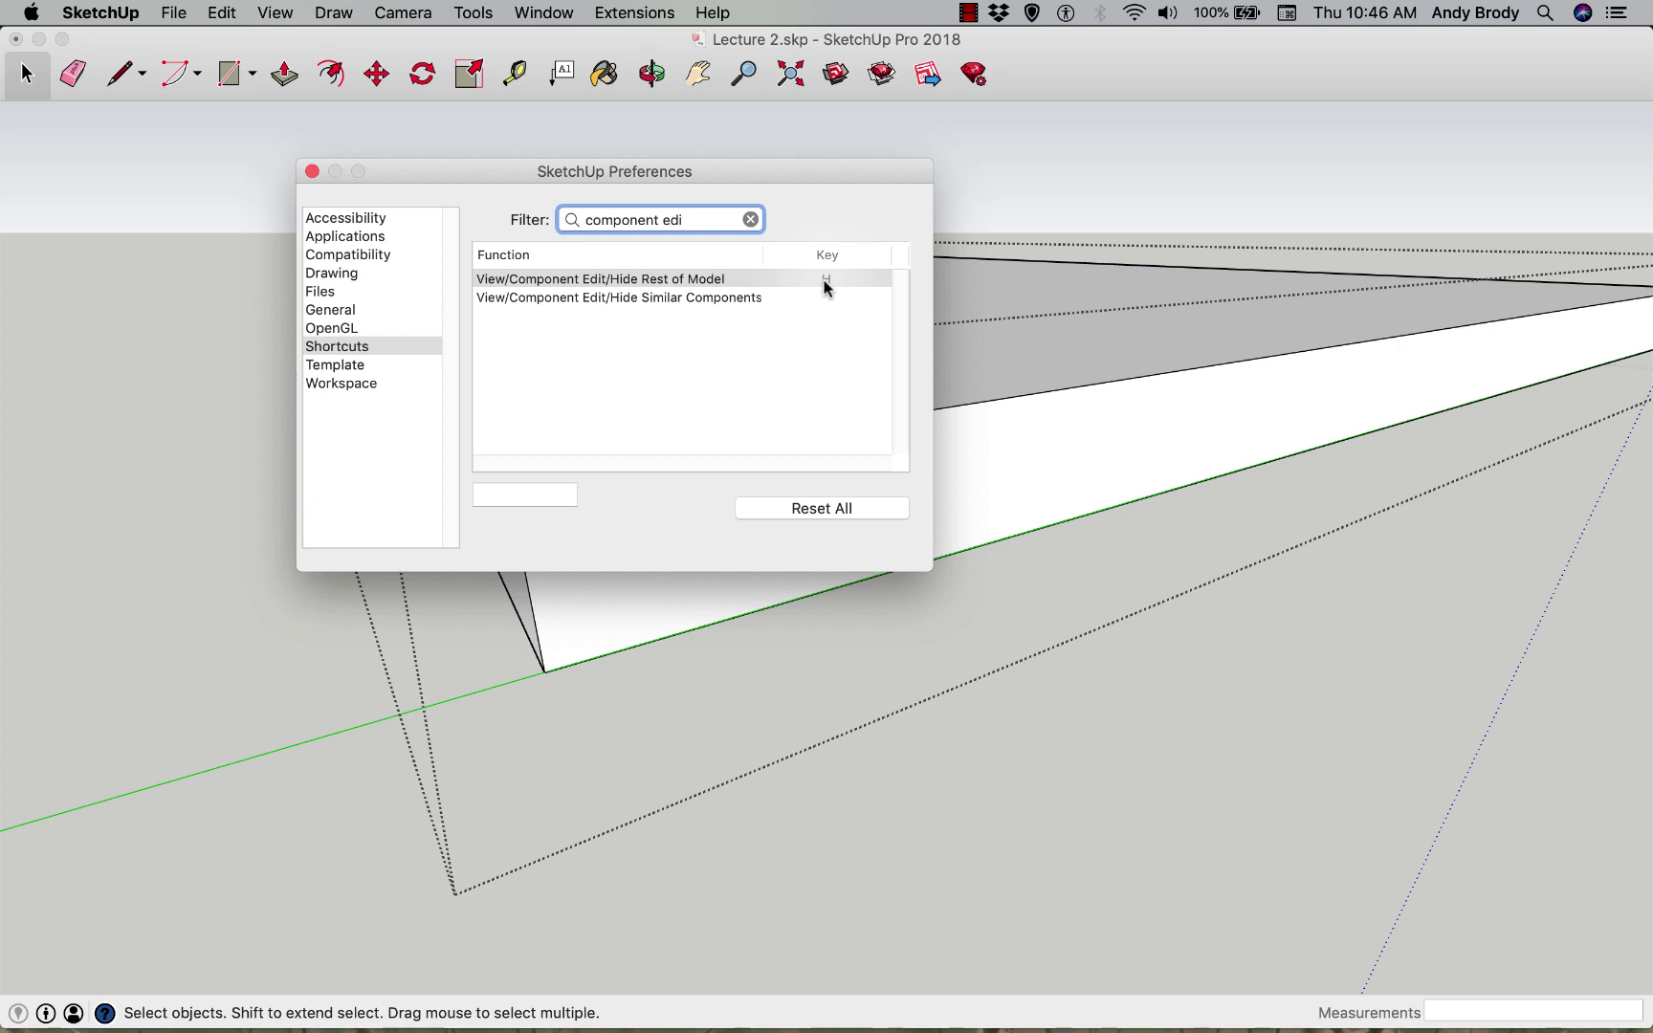
{"action": "left_click", "coordinate": [548, 493]}
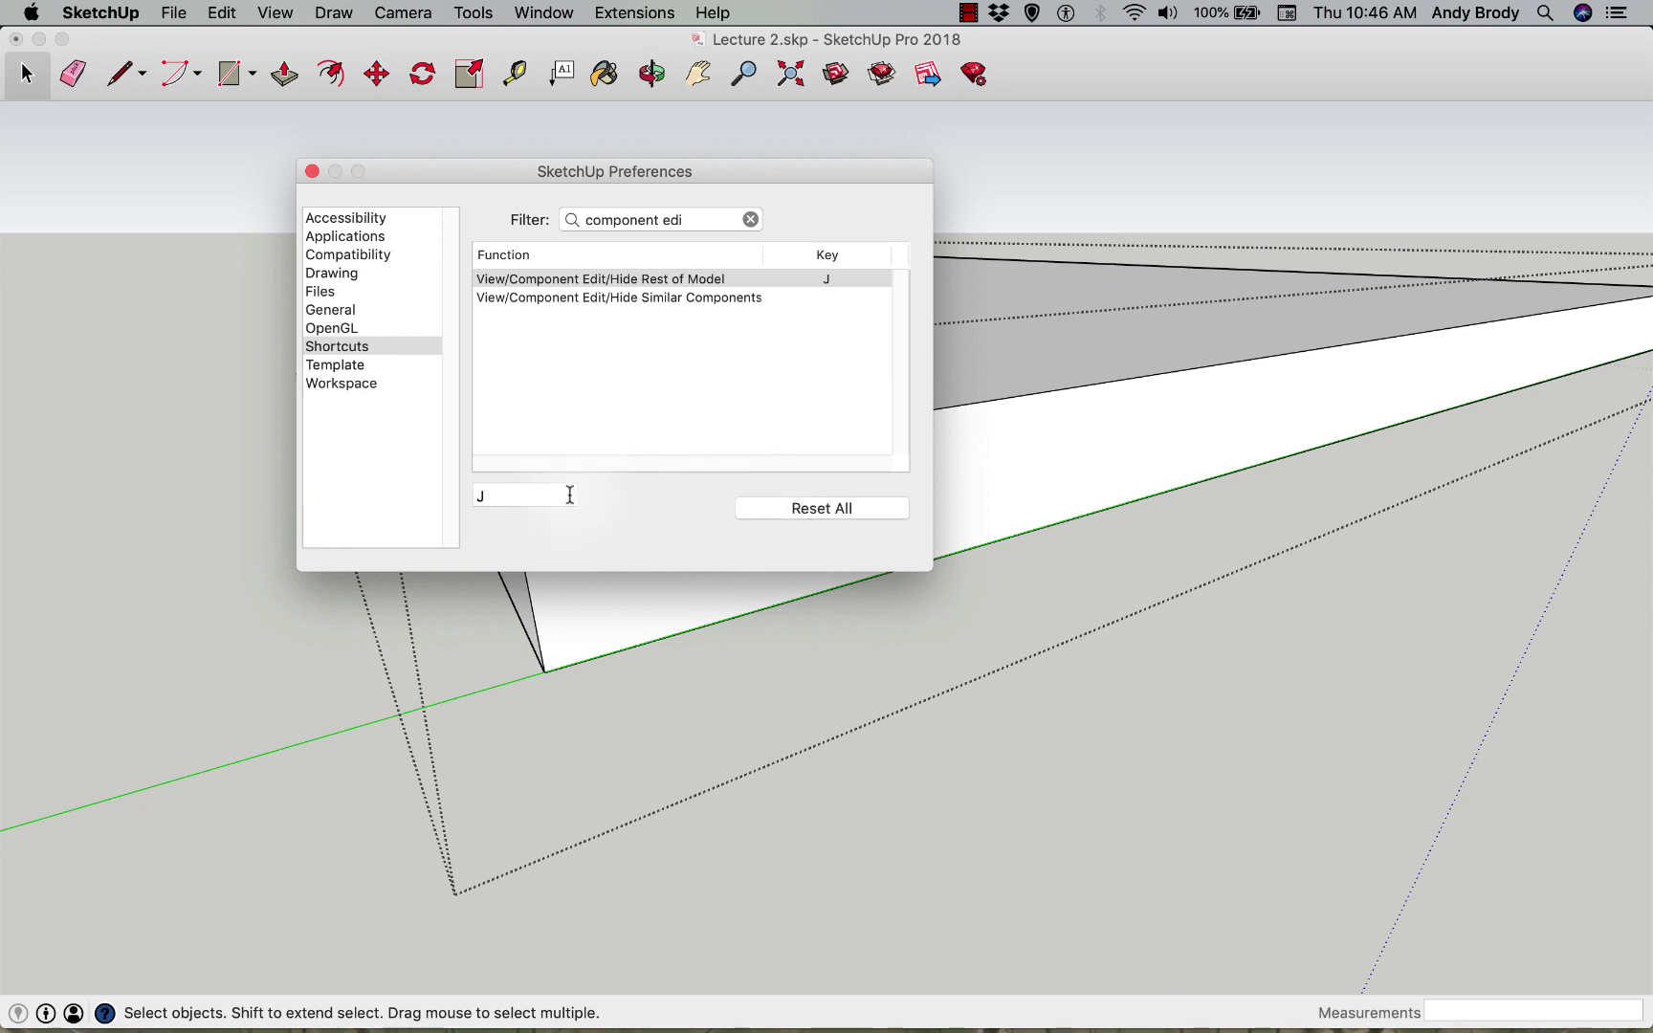
{"action": "key", "text": "super+w"}
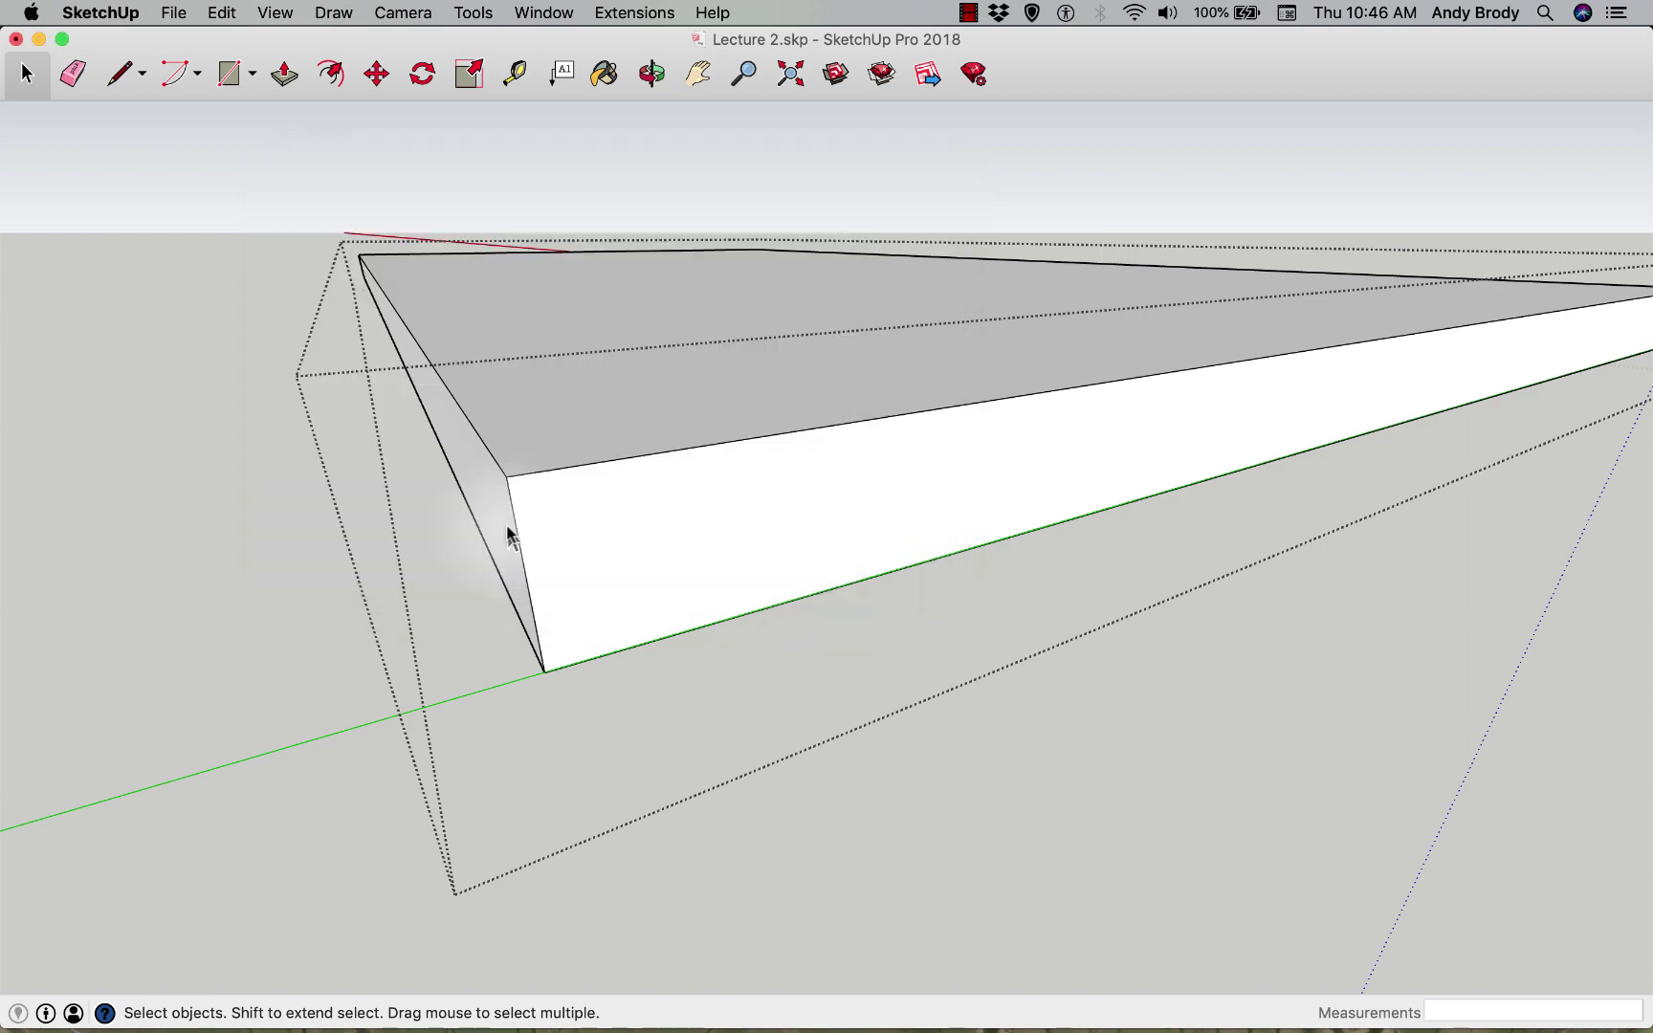
- Toggle Hide Rest of Model off and on repeatedly while editing the lower slab group, ending with the surroundings hidden
{"action": "key", "text": "i"}
{"action": "key", "text": "i"}
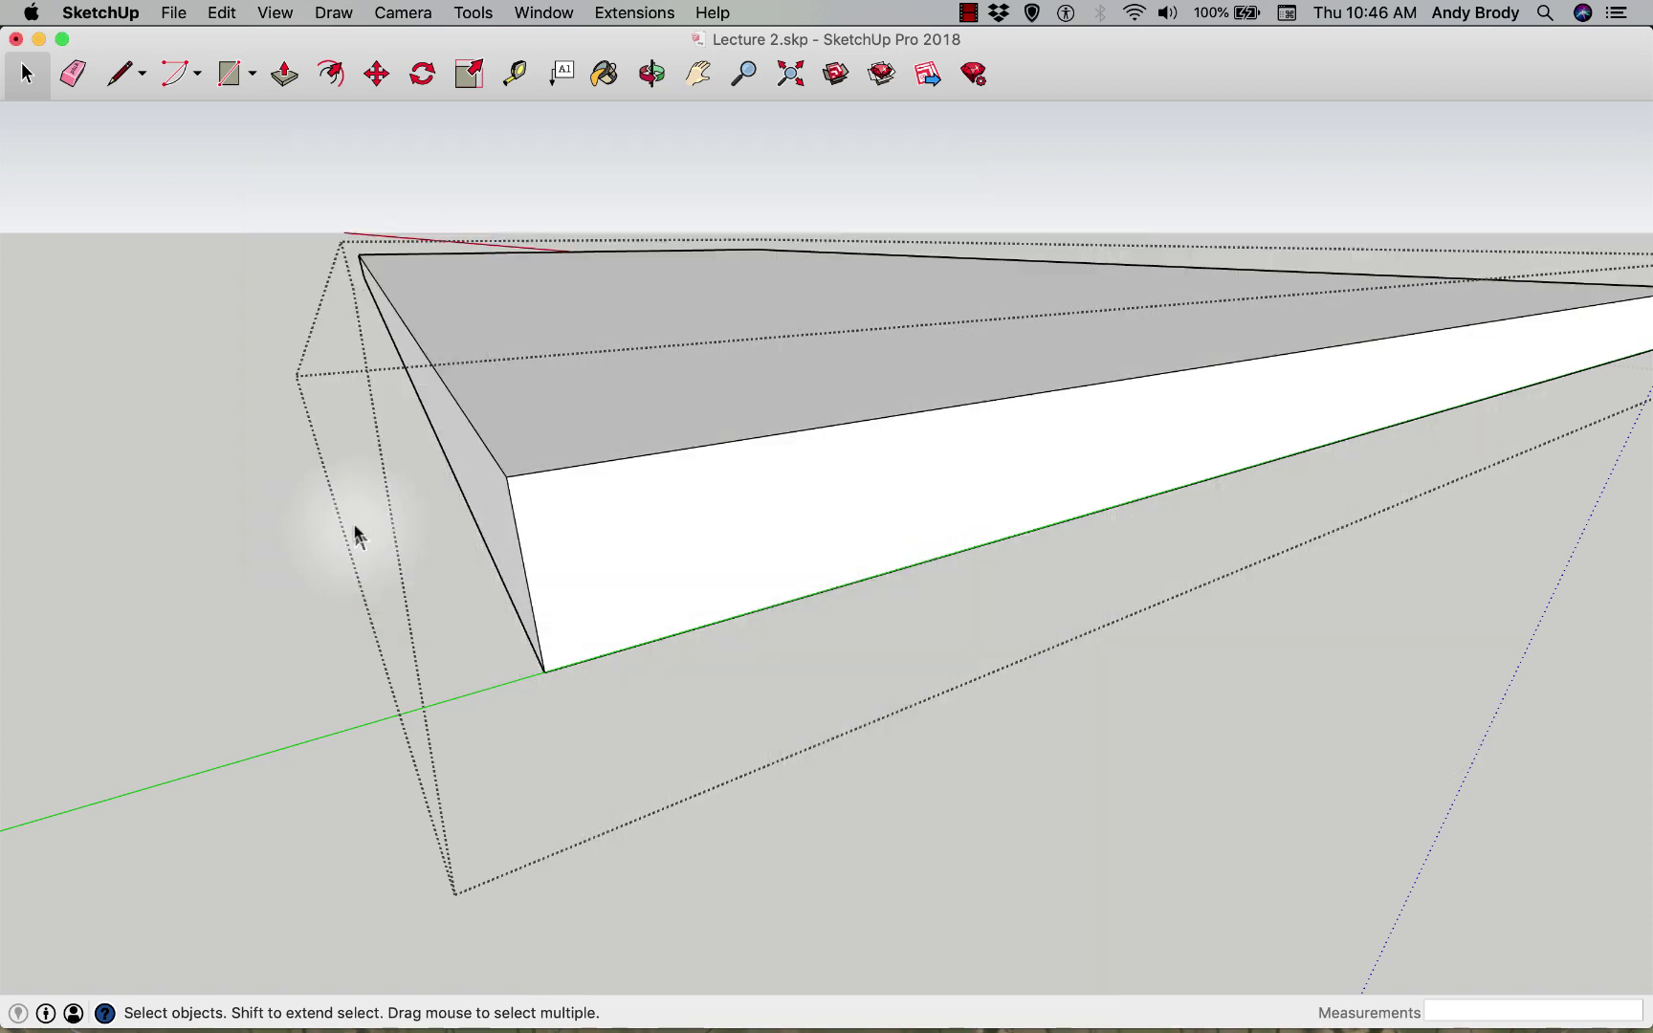
{"action": "key", "text": "i"}
{"action": "key", "text": "i"}
{"action": "key", "text": "i"}
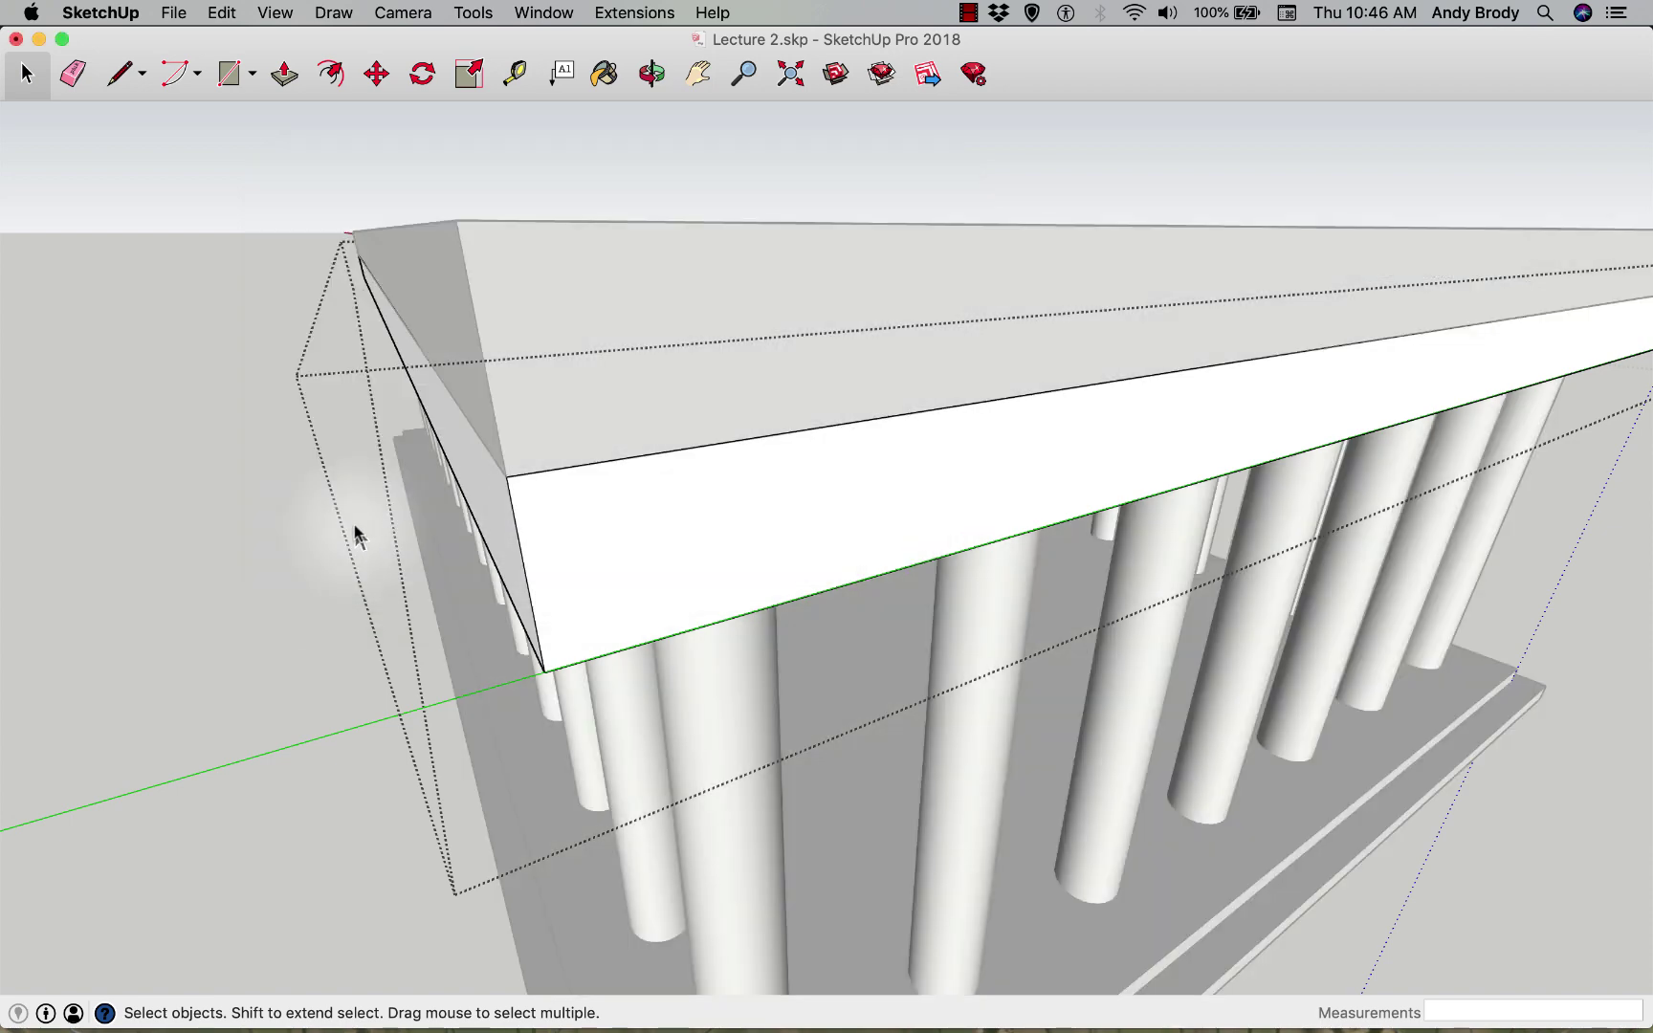
{"action": "key", "text": "i"}
- Copy the vertical corner edge of the lower slab 3" inward along its white front face
{"action": "middle_click_drag", "start_coordinate": [354, 524], "coordinate": [458, 566]}
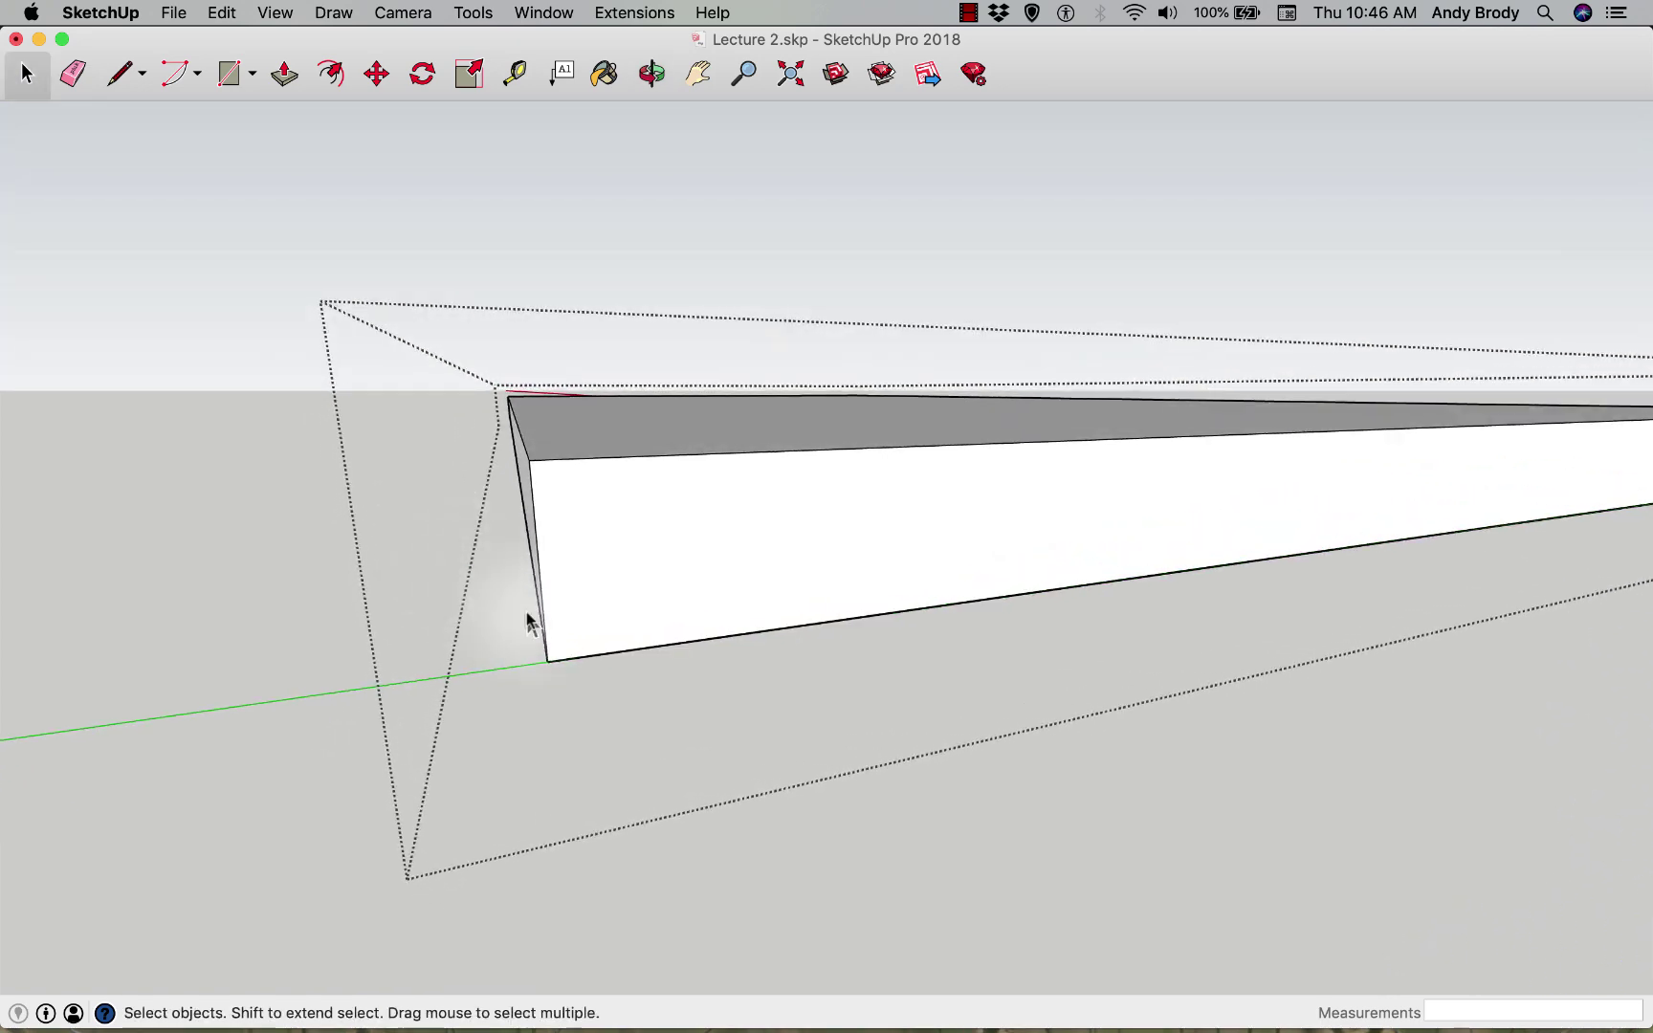
{"action": "scroll", "coordinate": [527, 620], "scroll_direction": "up", "scroll_amount": 5}
{"action": "scroll", "coordinate": [527, 620], "scroll_direction": "down", "scroll_amount": 2}
{"action": "middle_click_drag", "start_coordinate": [527, 620], "coordinate": [426, 672]}
{"action": "scroll", "coordinate": [546, 809], "scroll_direction": "down", "scroll_amount": 5}
{"action": "scroll", "coordinate": [488, 732], "scroll_direction": "up", "scroll_amount": 3}
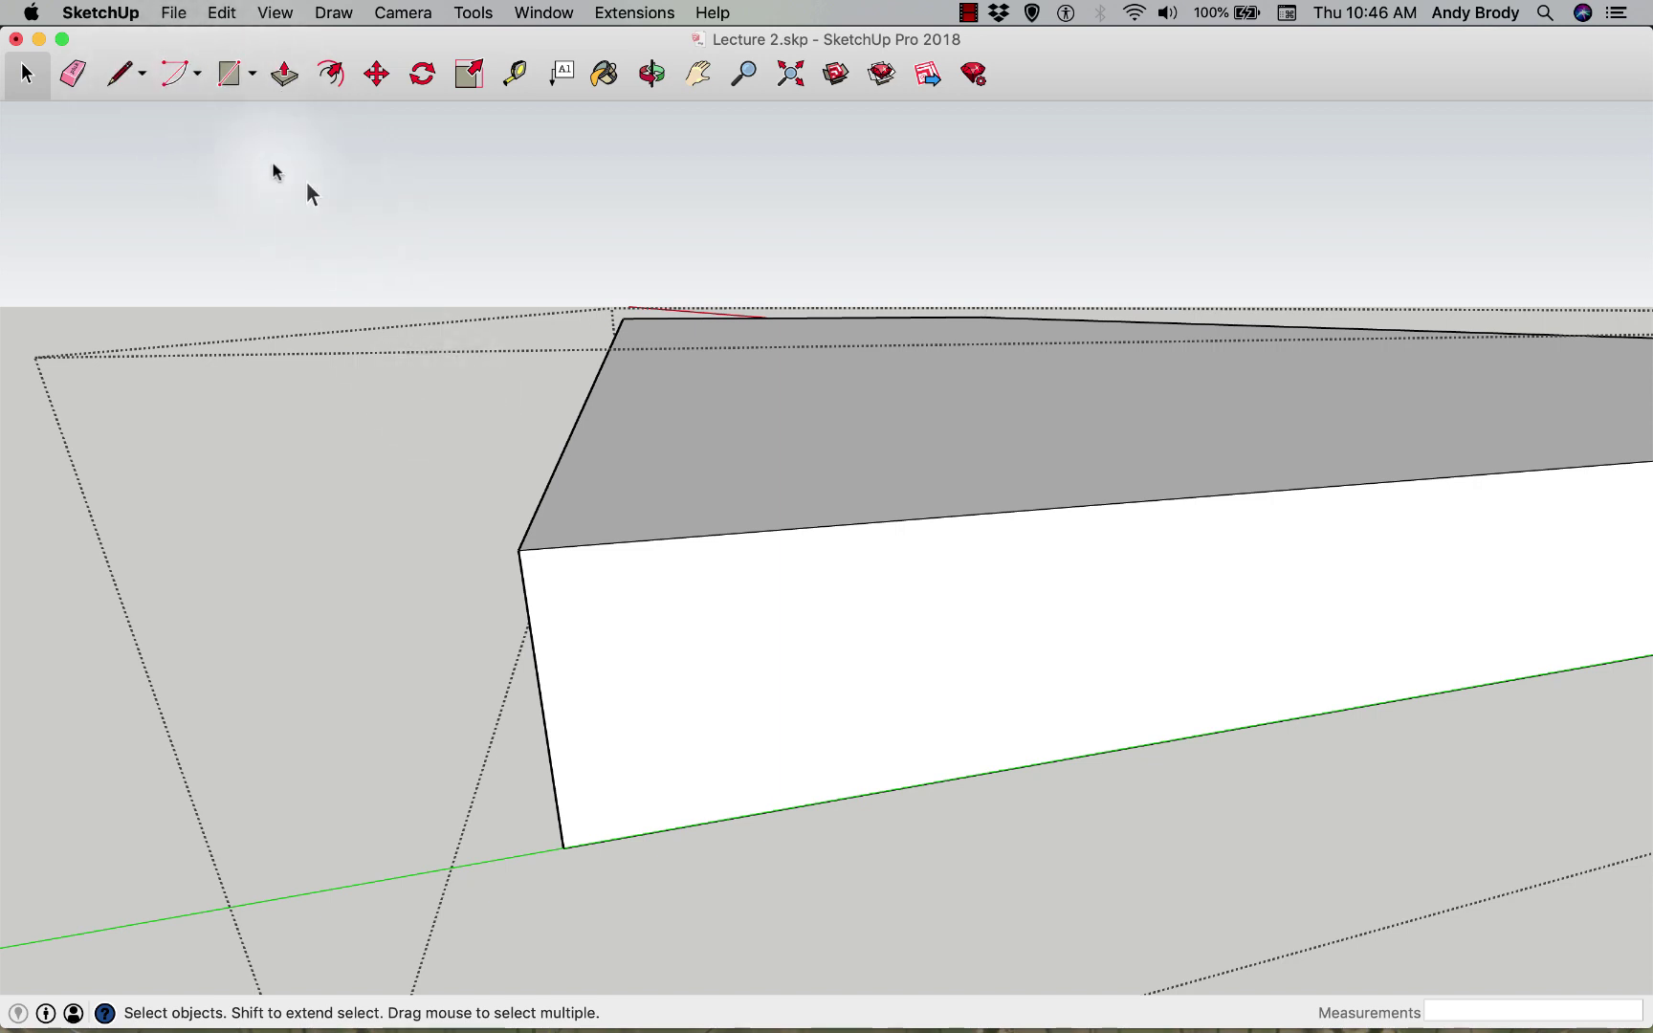
{"action": "left_click", "coordinate": [123, 75]}
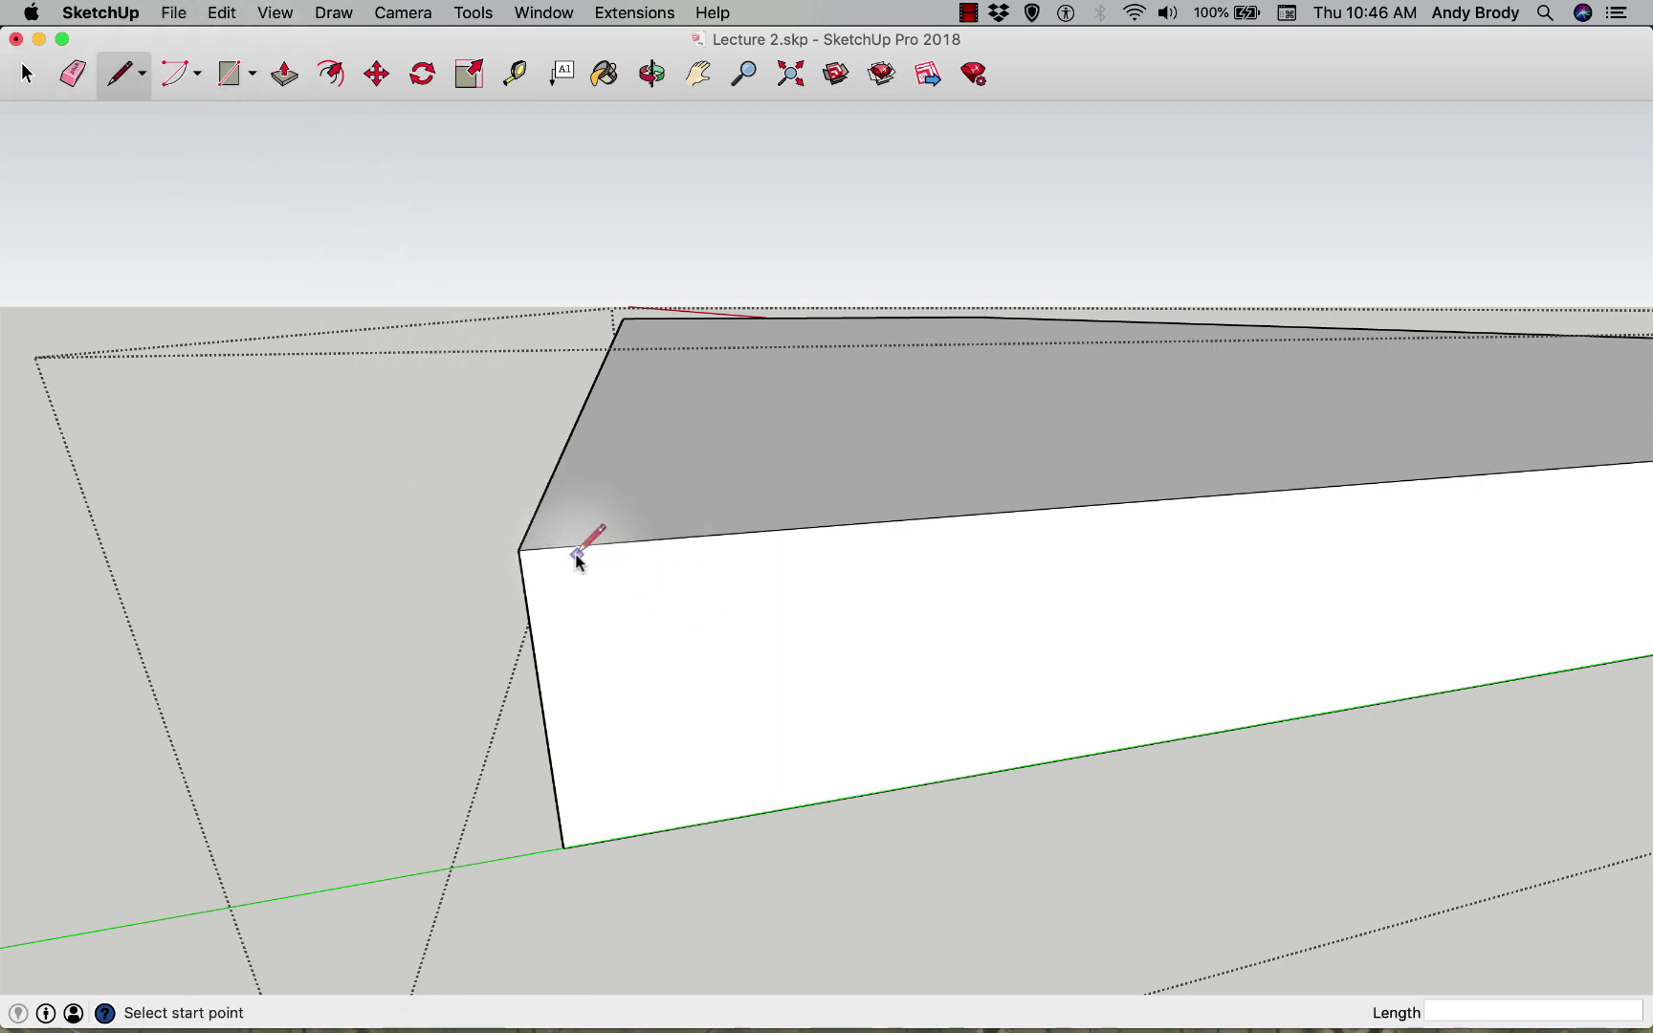
{"action": "key", "text": "space"}
{"action": "left_click", "coordinate": [547, 660]}
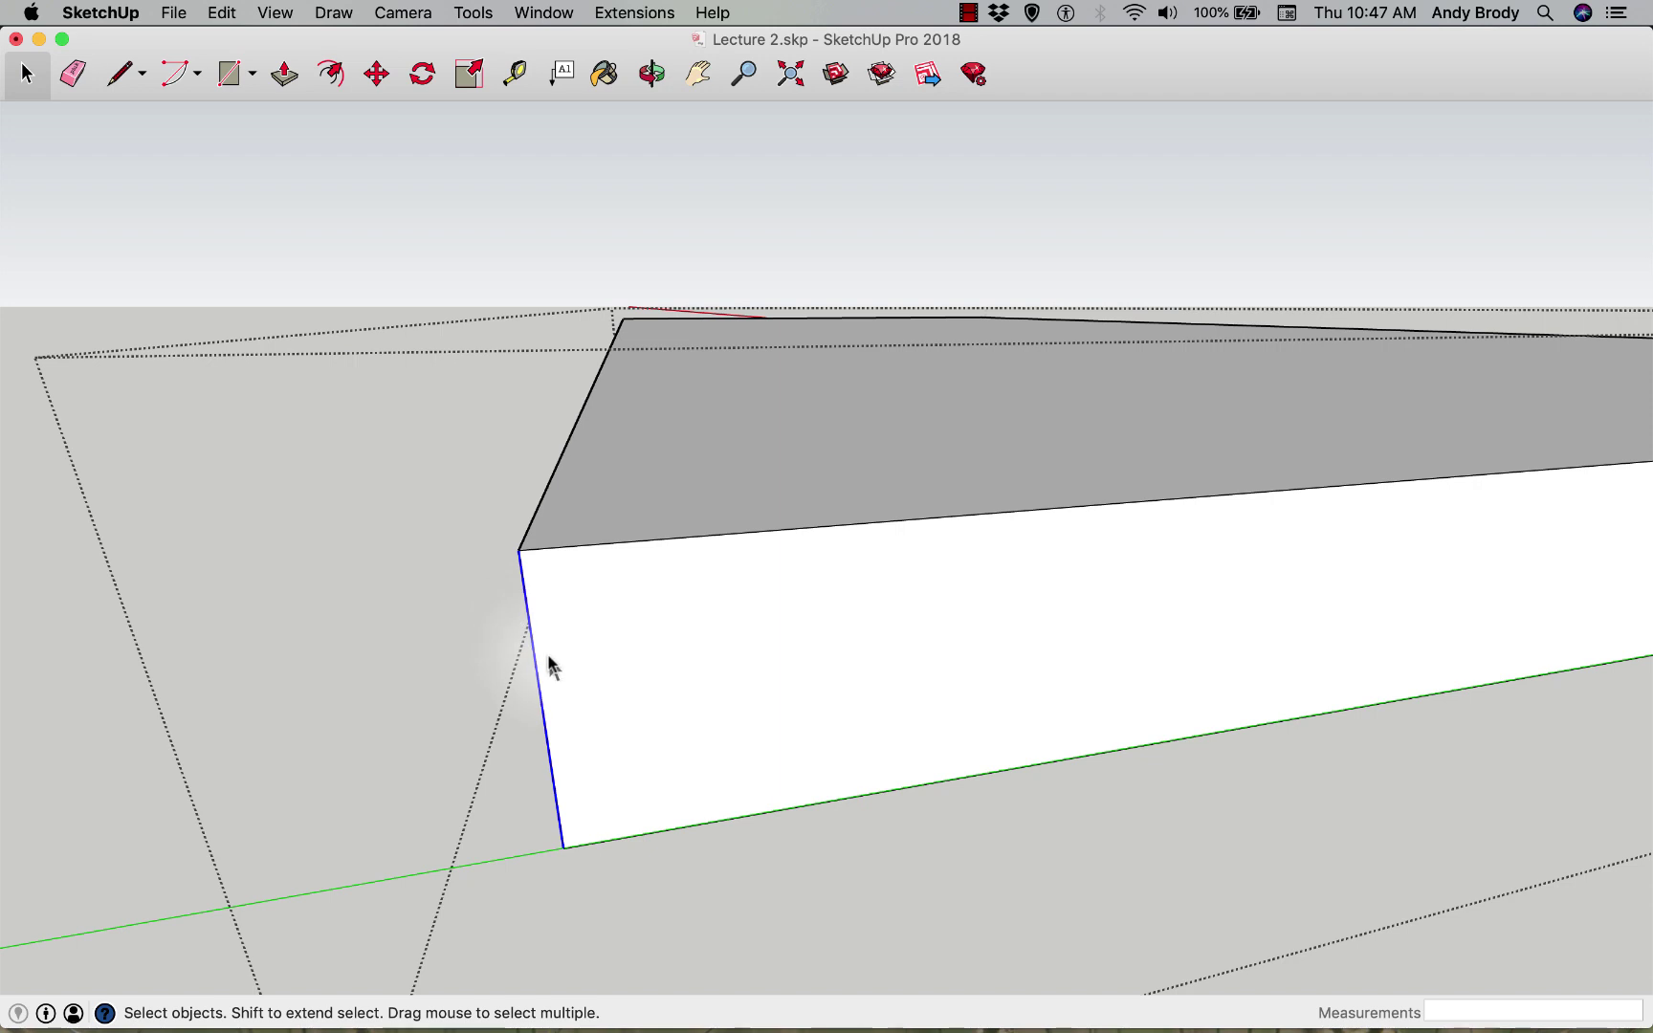
{"action": "key", "text": "m"}
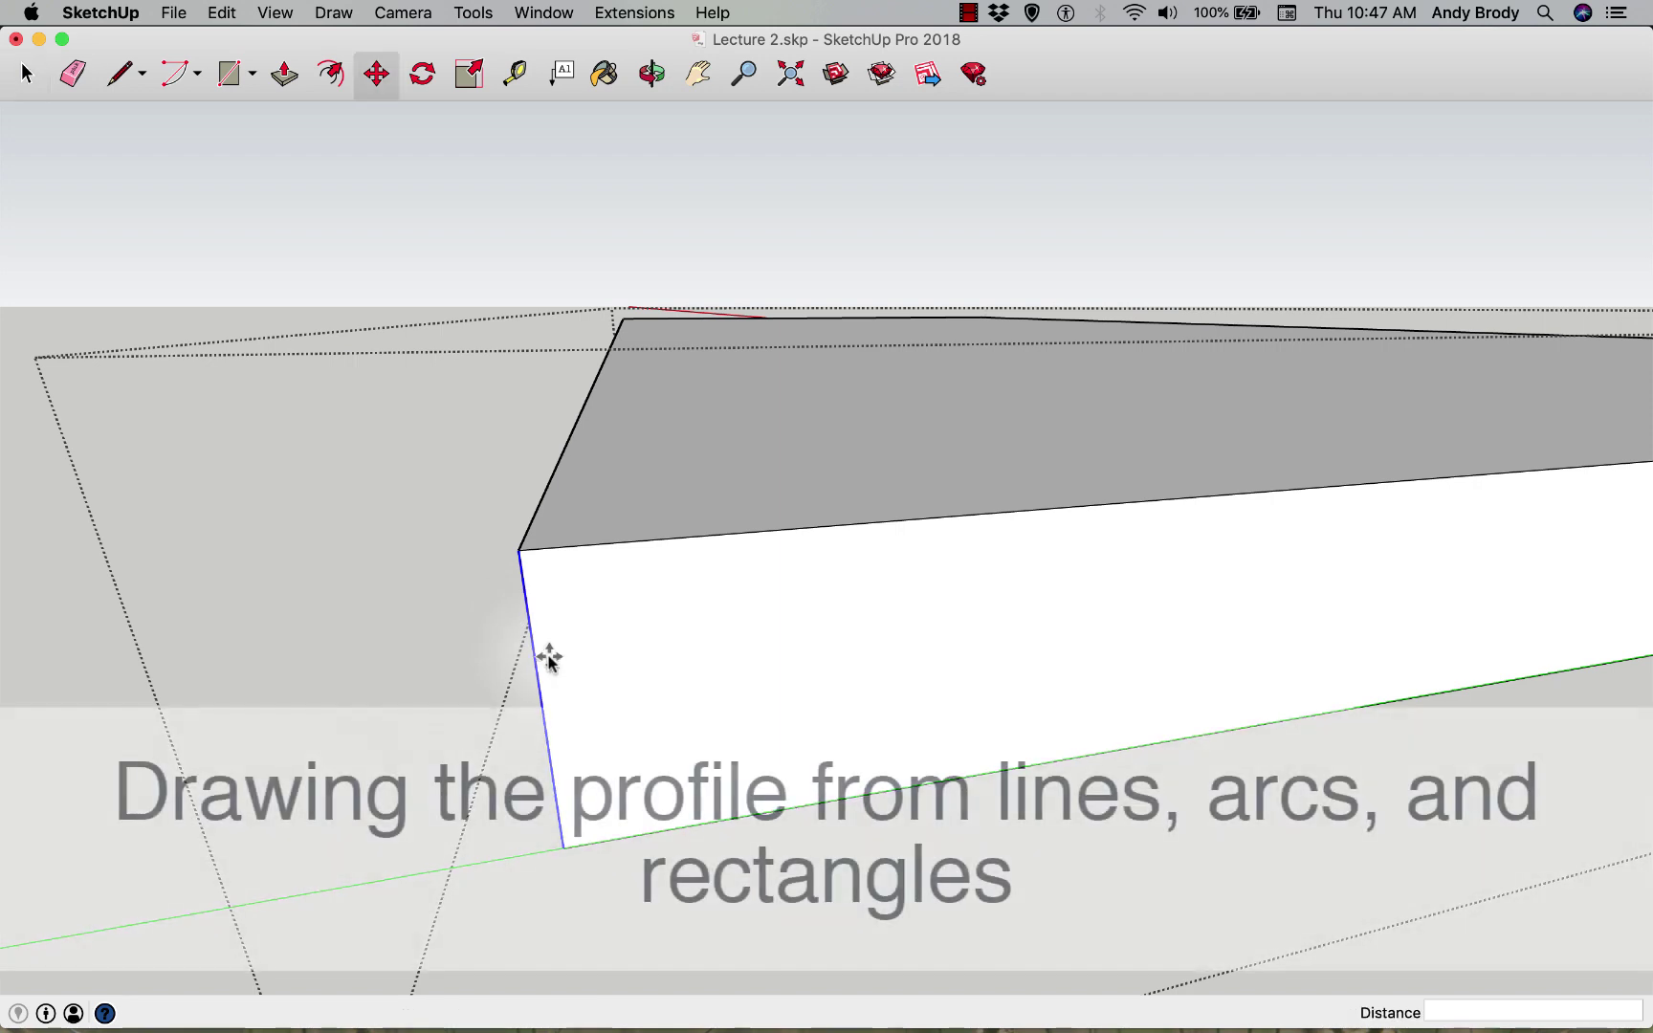
{"action": "key", "text": "alt"}
{"action": "left_click", "coordinate": [547, 656]}
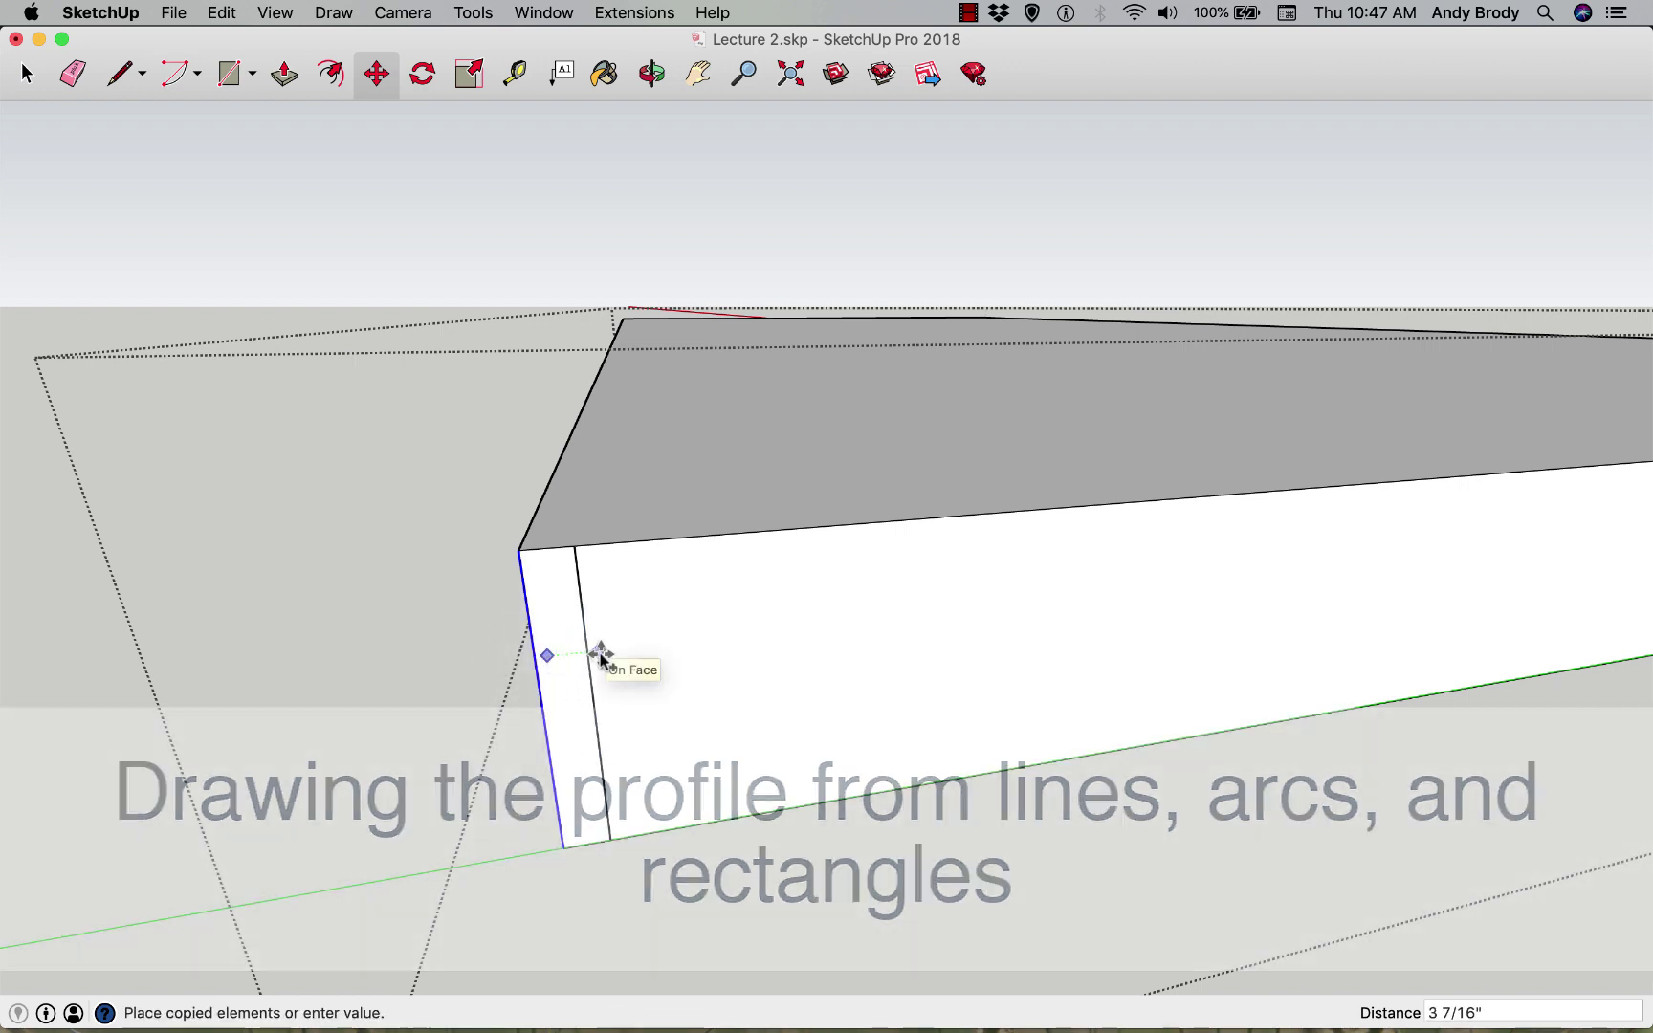
{"action": "type", "text": "3"}
{"action": "key", "text": "Return"}
- Draw a two-point arc on the upper half of the copied edge, bulging about 1 1/16" toward the slab corner
{"action": "scroll", "coordinate": [589, 761], "scroll_direction": "up", "scroll_amount": 2}
{"action": "mouse_move", "coordinate": [589, 761]}
{"action": "middle_mouse_down"}
{"action": "mouse_move", "coordinate": [572, 727]}
{"action": "mouse_move", "coordinate": [576, 741]}
{"action": "middle_mouse_up"}
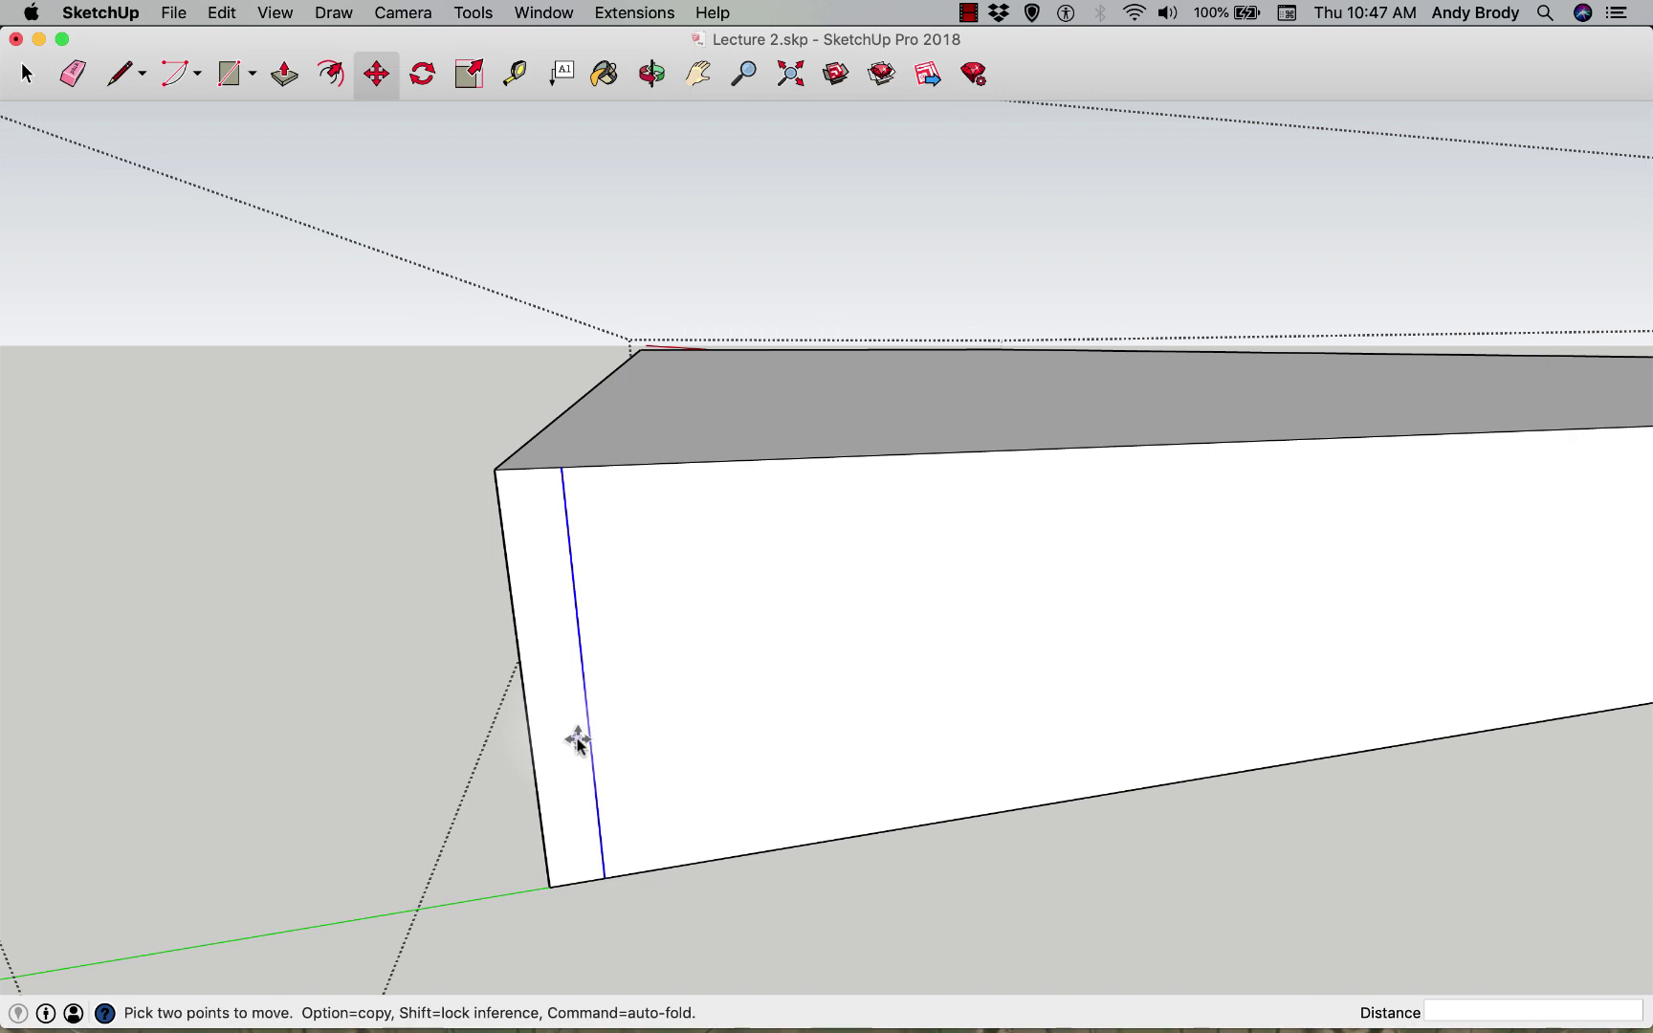
{"action": "scroll", "coordinate": [576, 741], "scroll_direction": "up", "scroll_amount": 1}
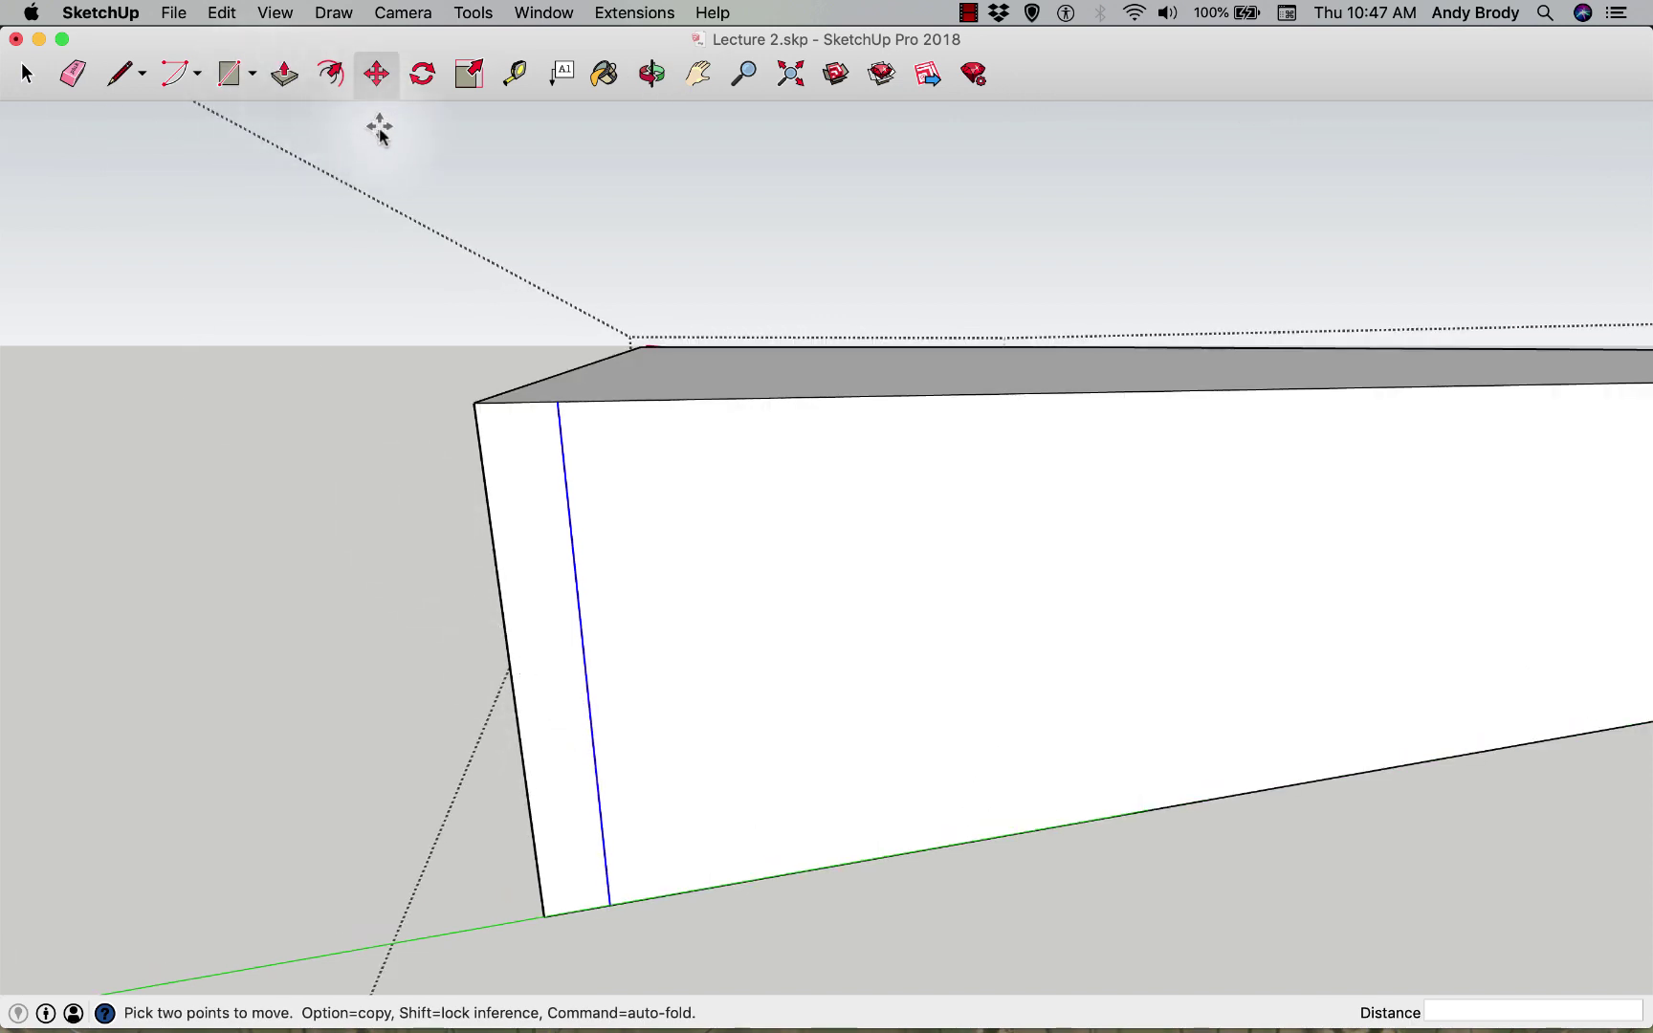
{"action": "left_click", "coordinate": [197, 73]}
{"action": "left_click", "coordinate": [230, 154]}
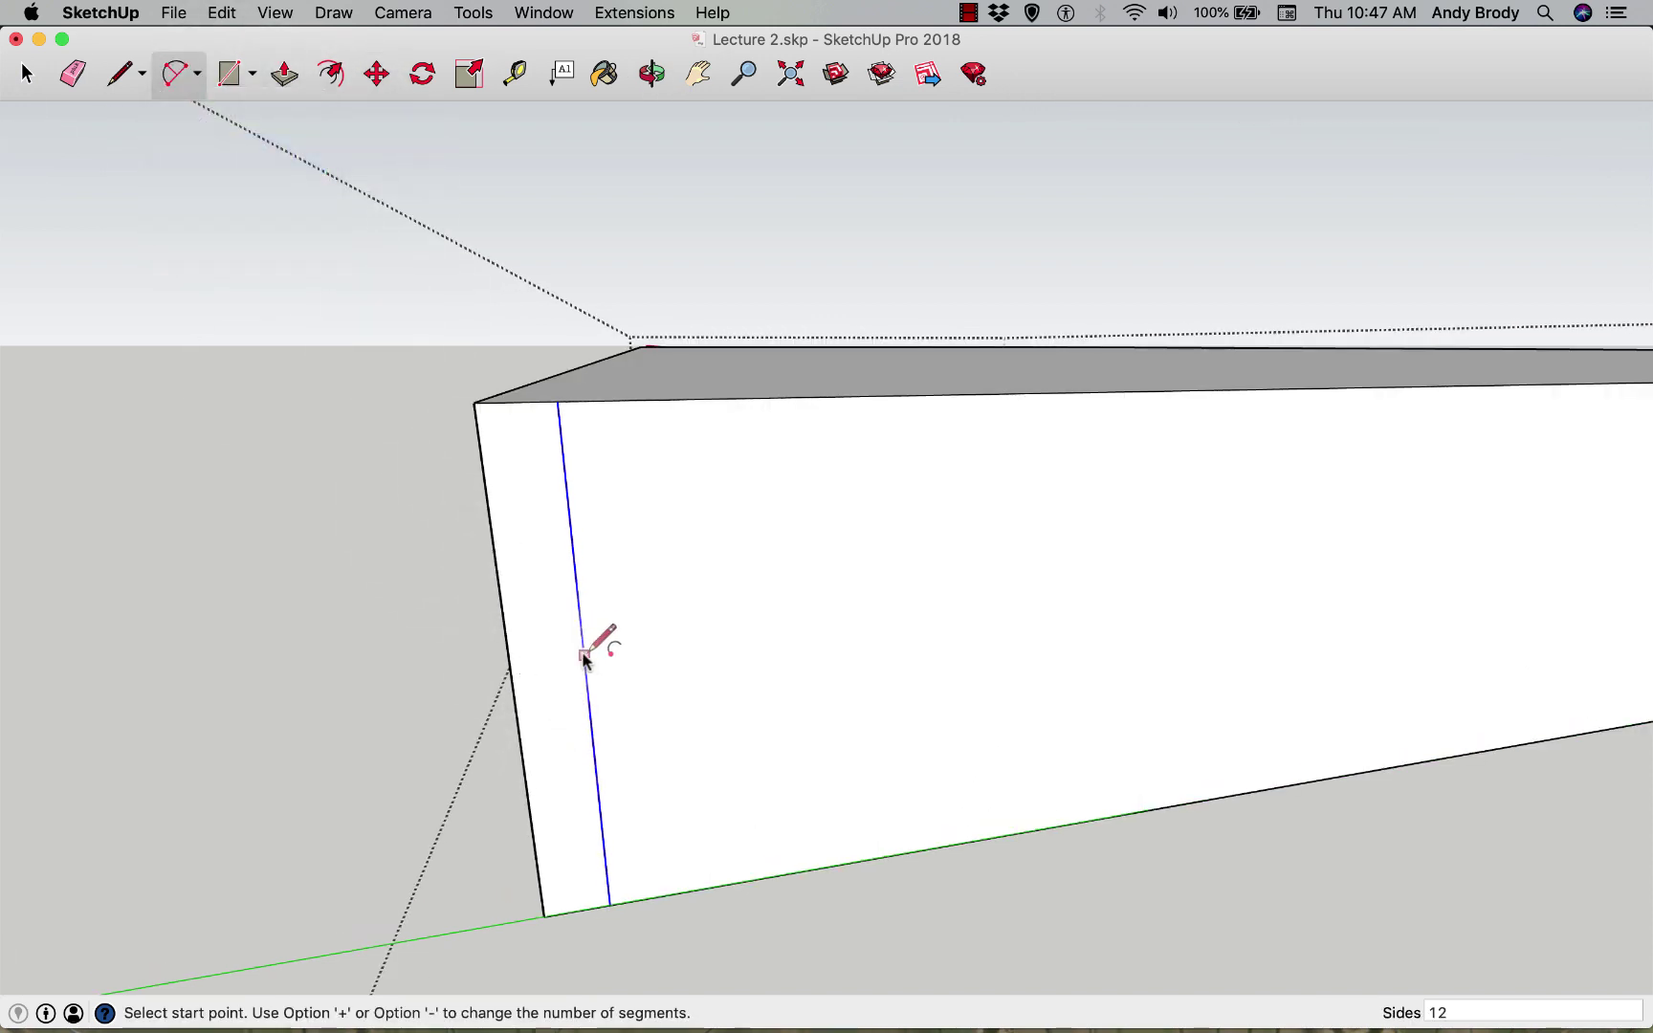
{"action": "left_click", "coordinate": [575, 576]}
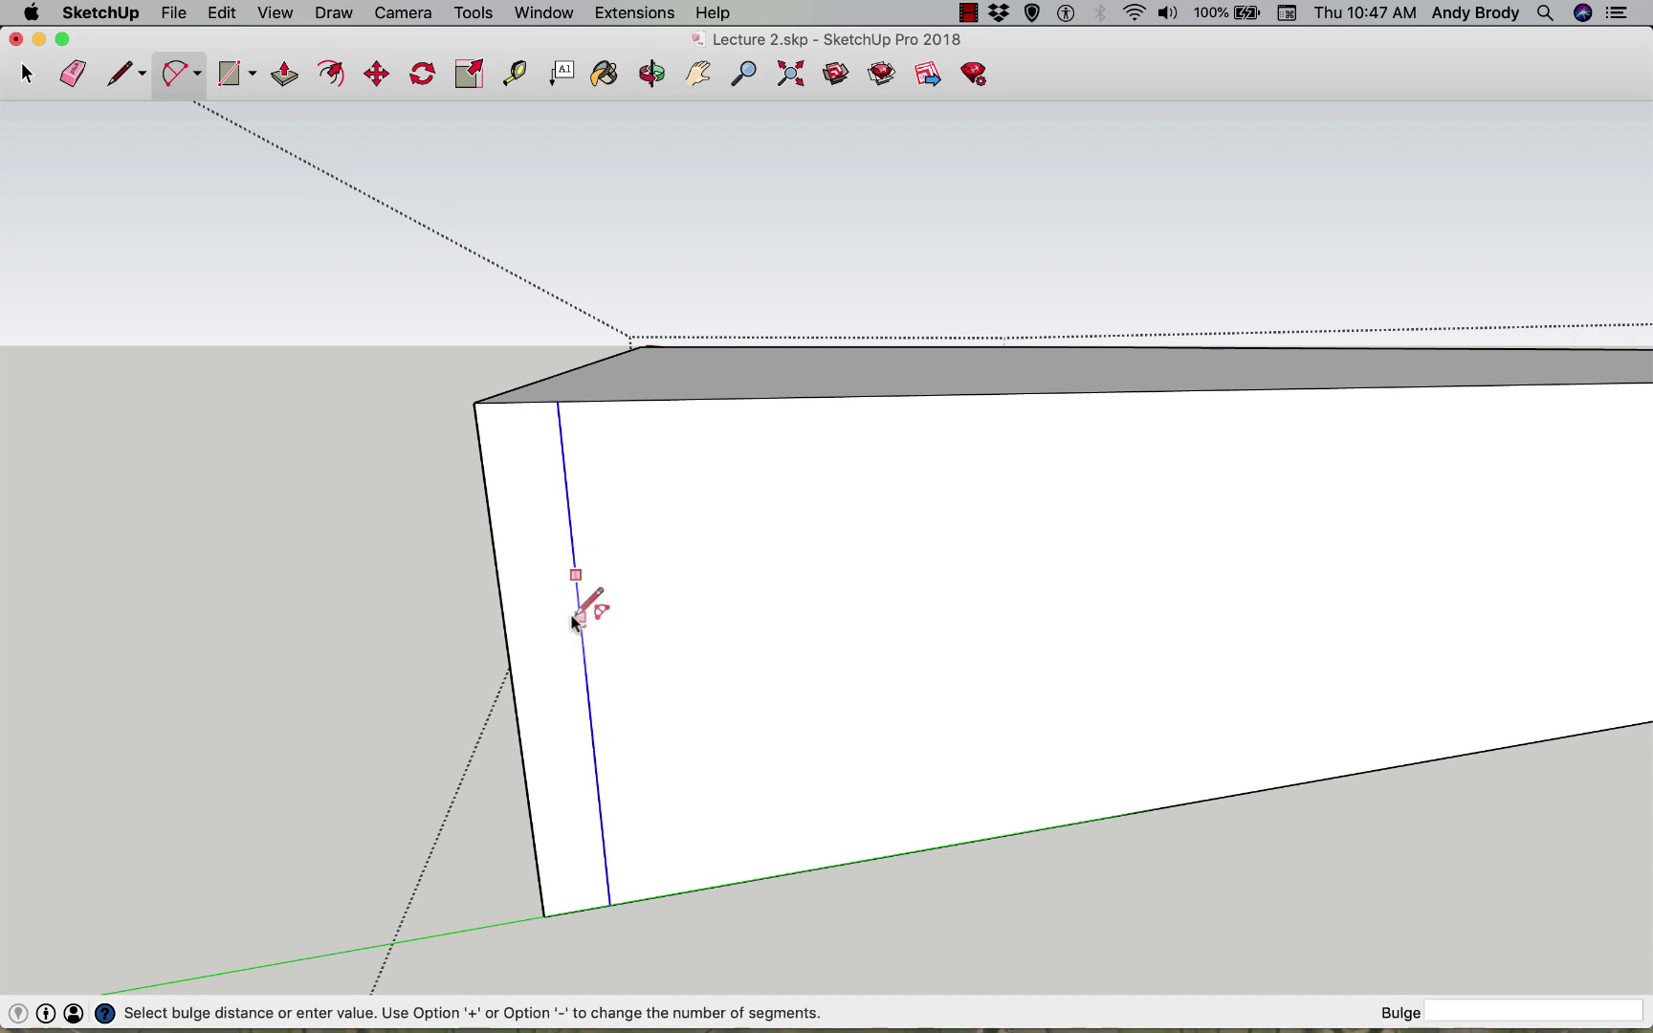
{"action": "left_click", "coordinate": [553, 602]}
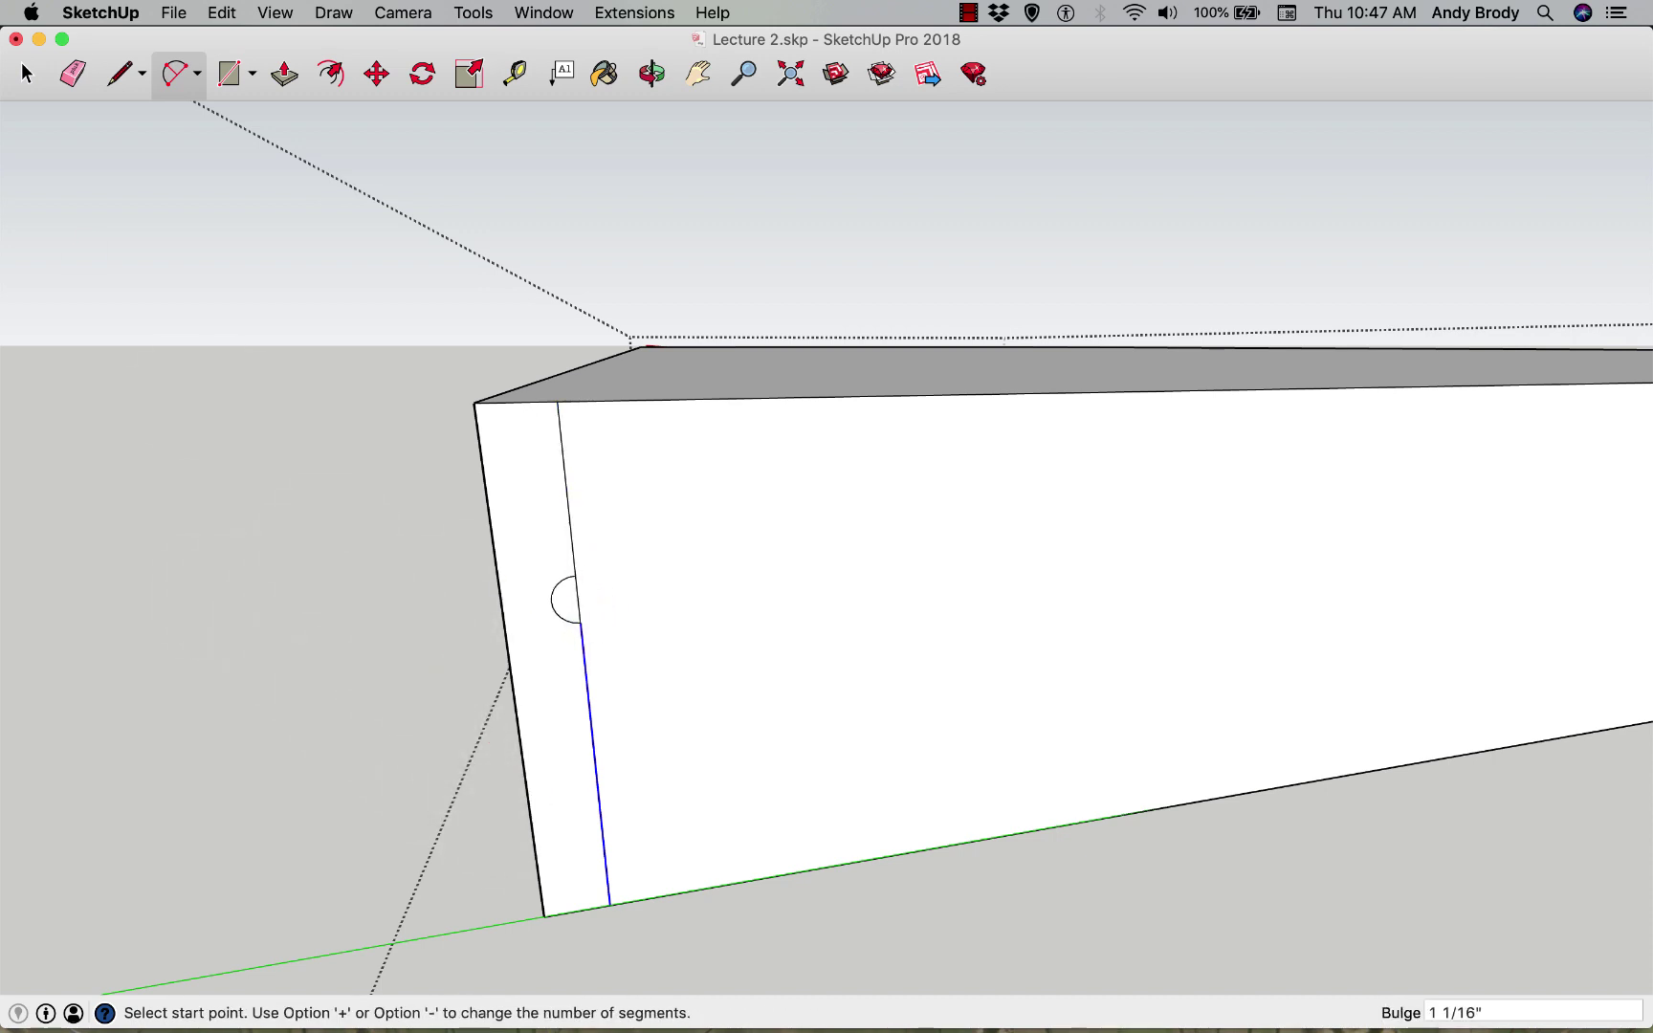
- Copy the half-round arc down the edge from its upper to its lower endpoint and array it as three end-to-end copies (x3)
{"action": "key", "text": "space"}
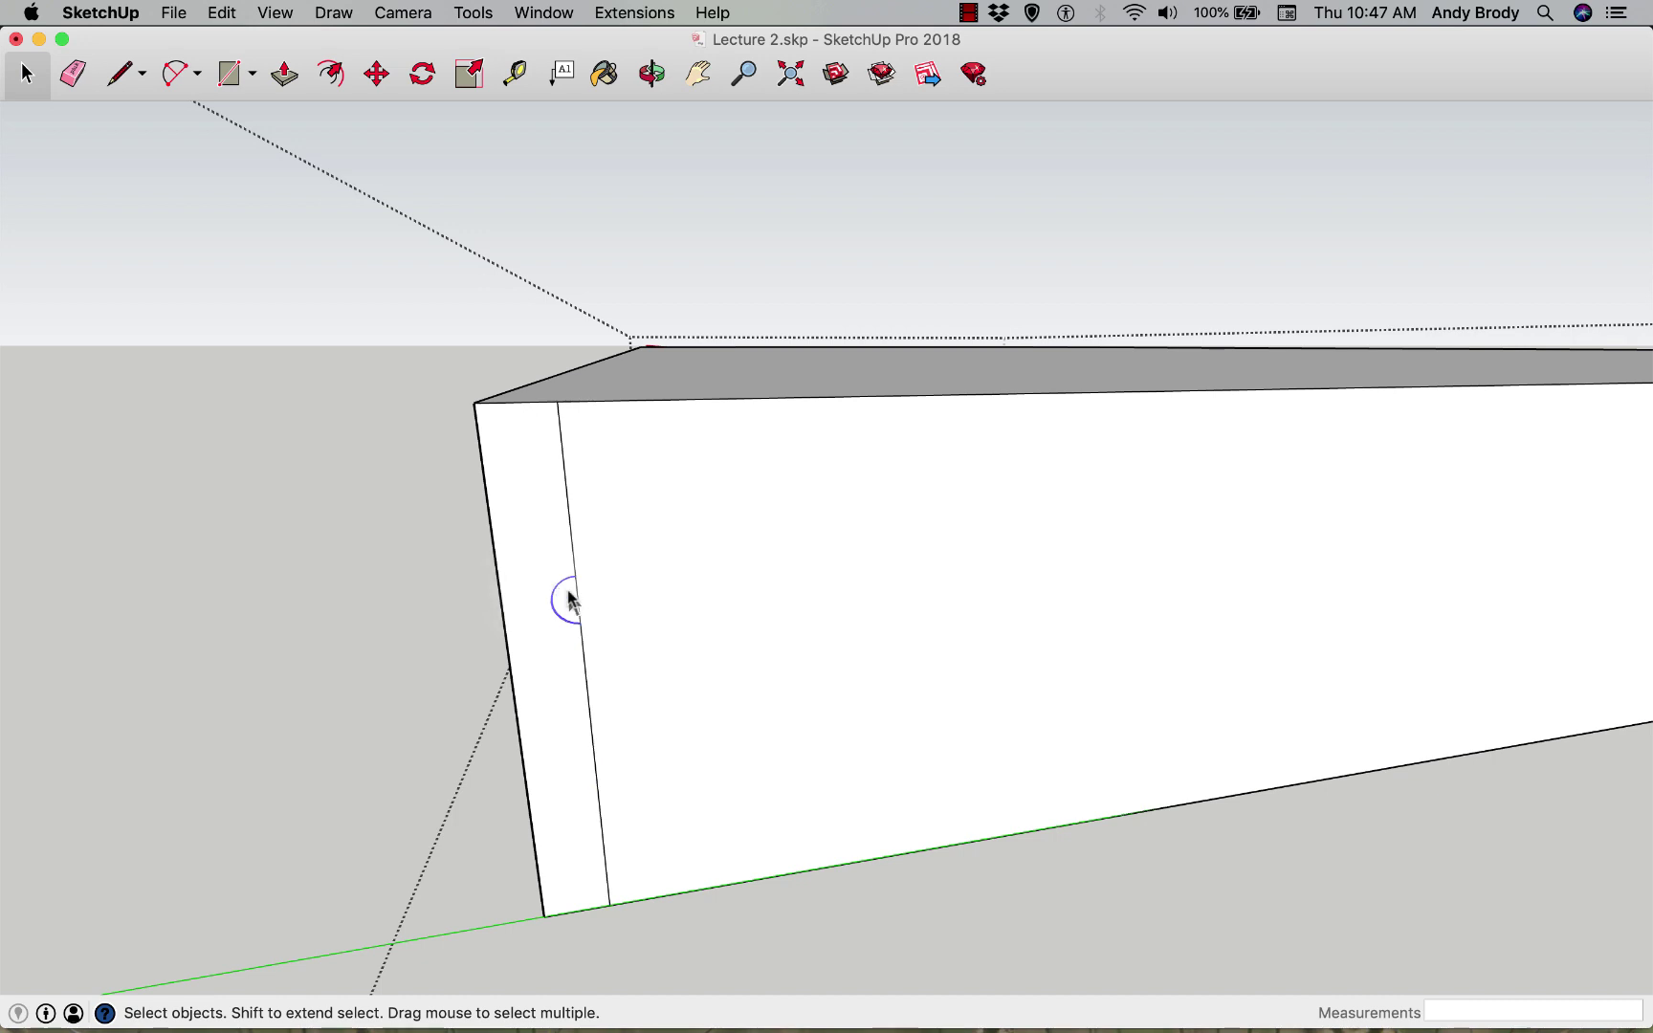
{"action": "key", "text": "m"}
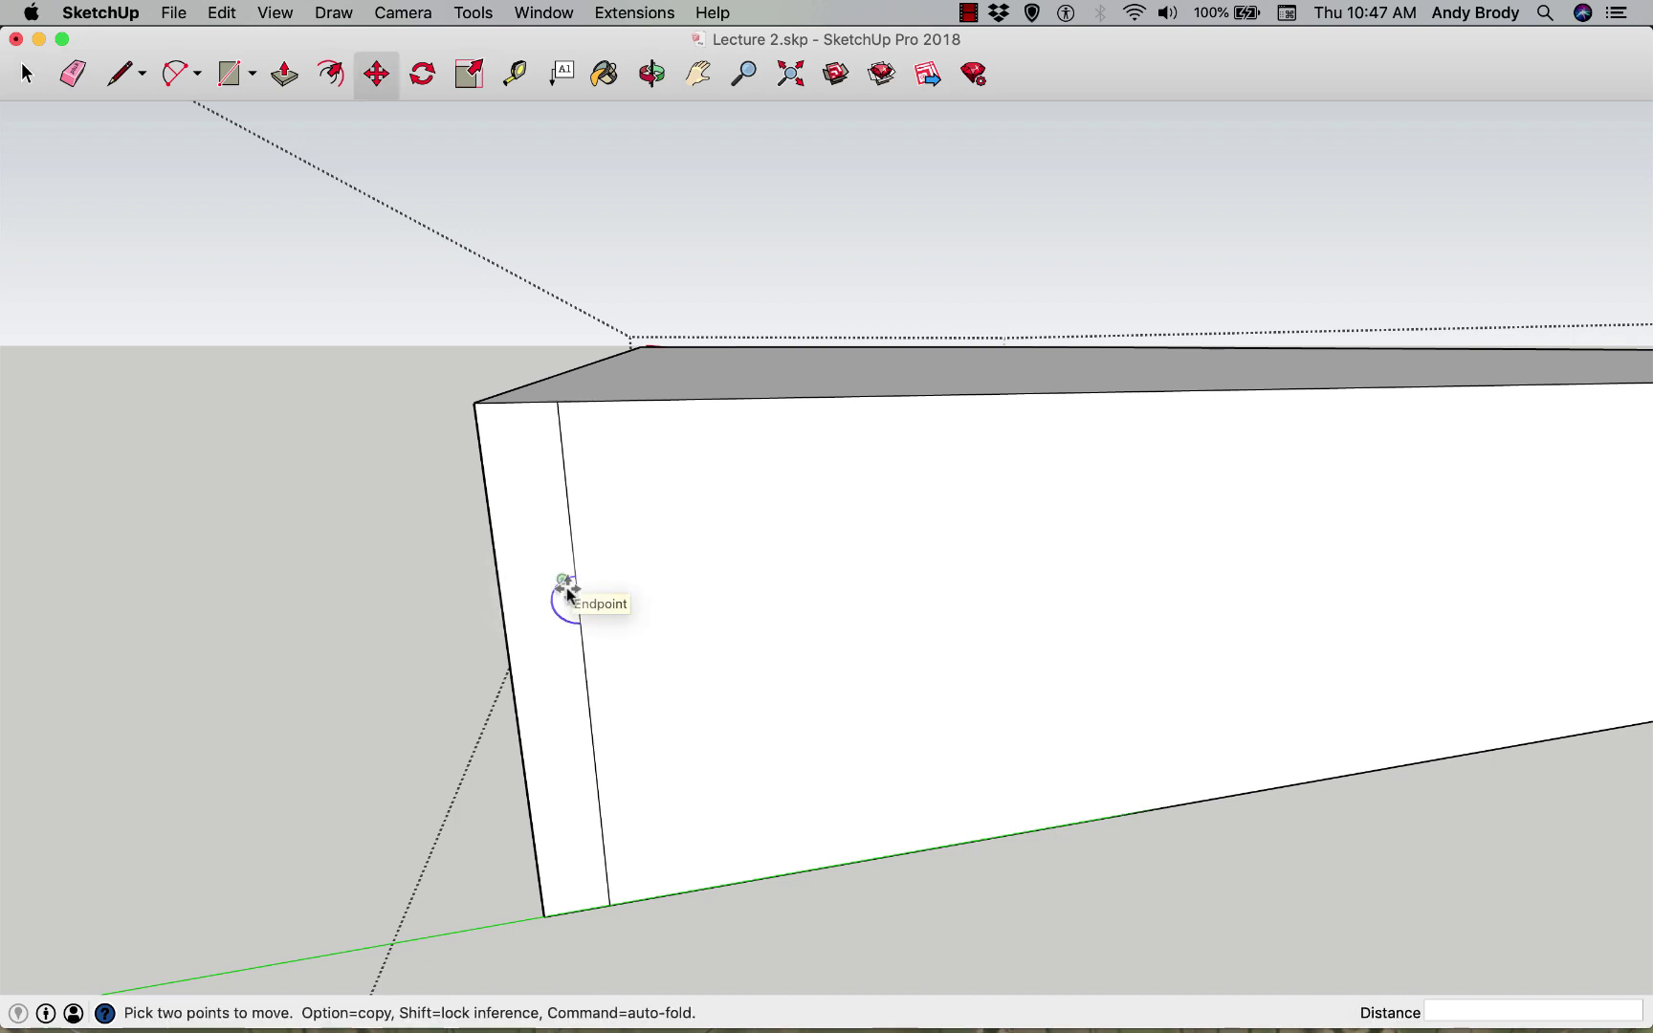
{"action": "key", "text": "alt"}
{"action": "left_click", "coordinate": [569, 577]}
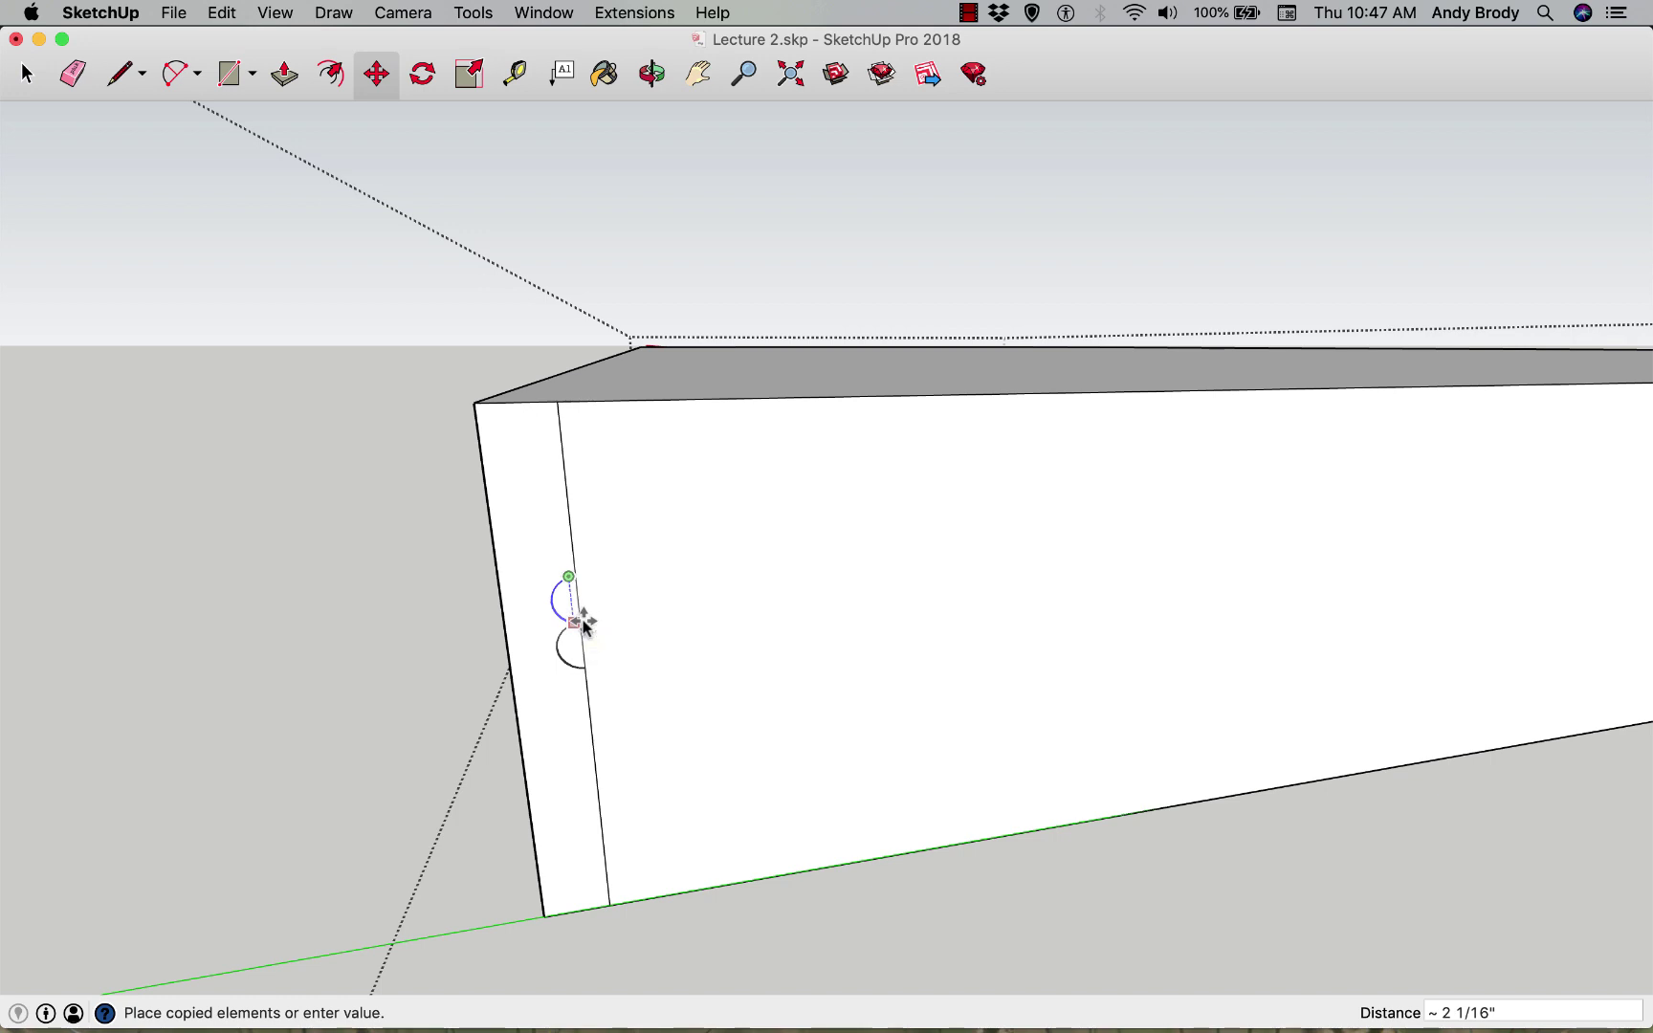
{"action": "left_click", "coordinate": [580, 624]}
{"action": "type", "text": "x2"}
{"action": "key", "text": "Return"}
{"action": "type", "text": "x3"}
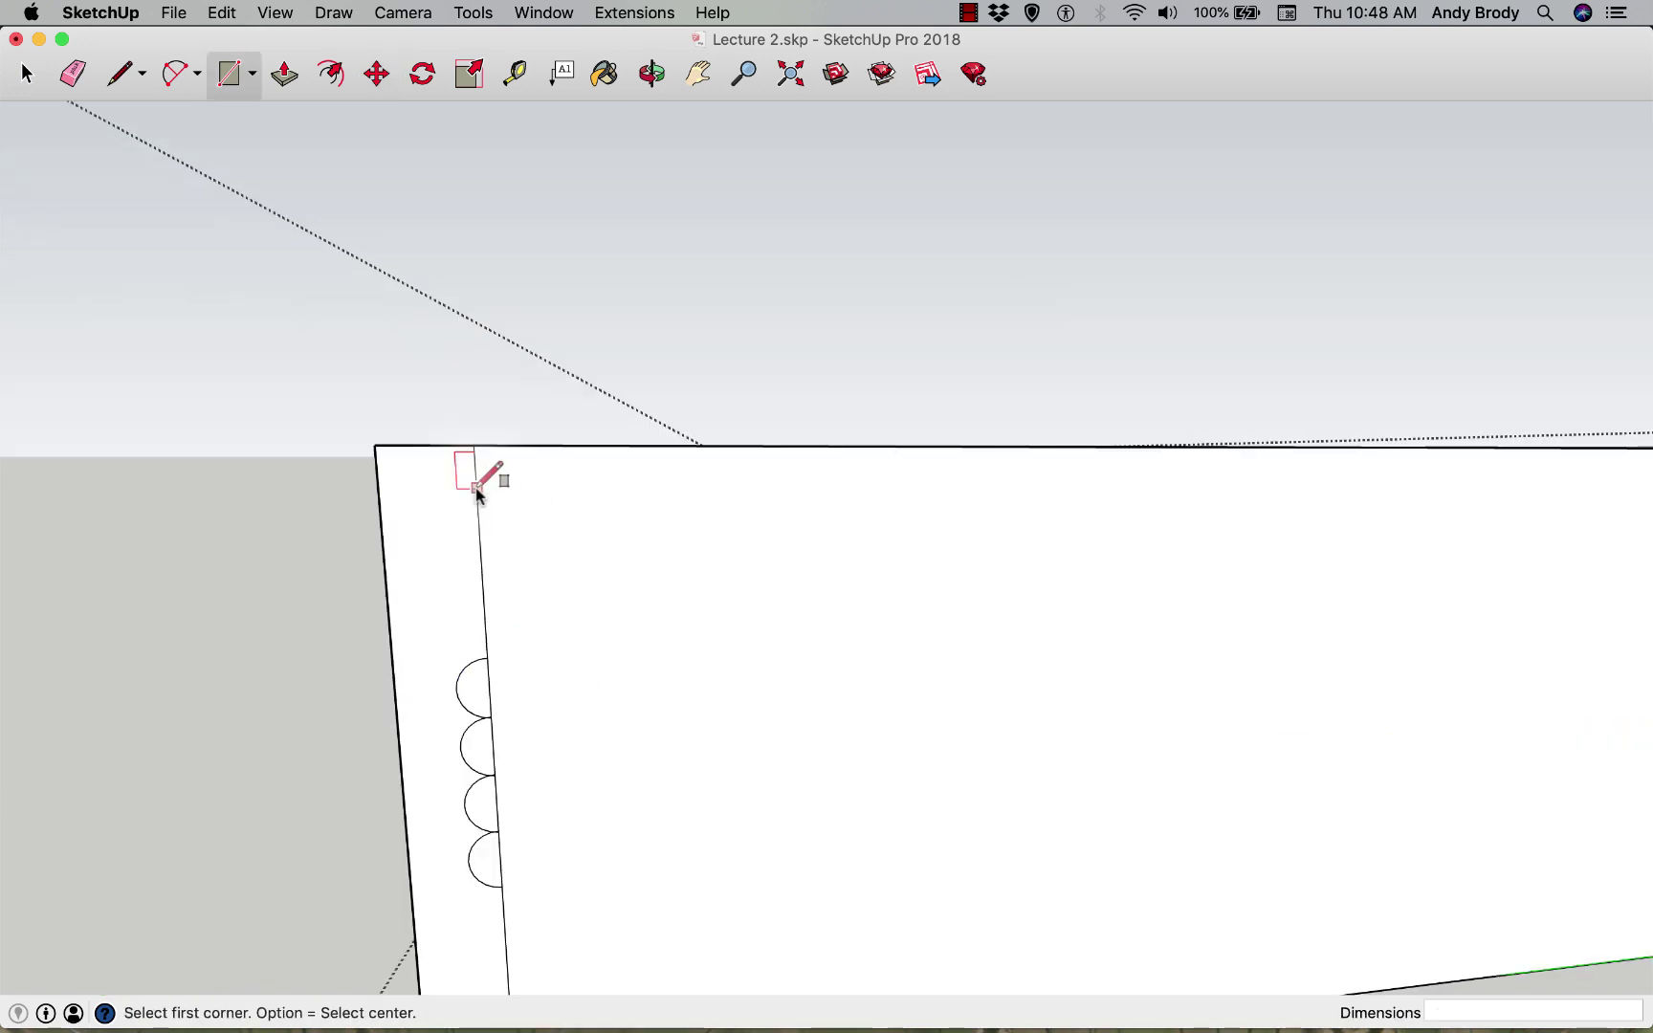
- Draw two rectangles on the inner side of the profile line: about 1 13/16" by 1/2" above the arcs and 2 1/16" by 11/16" below
{"action": "left_click", "coordinate": [477, 488]}
{"action": "left_click", "coordinate": [496, 546]}
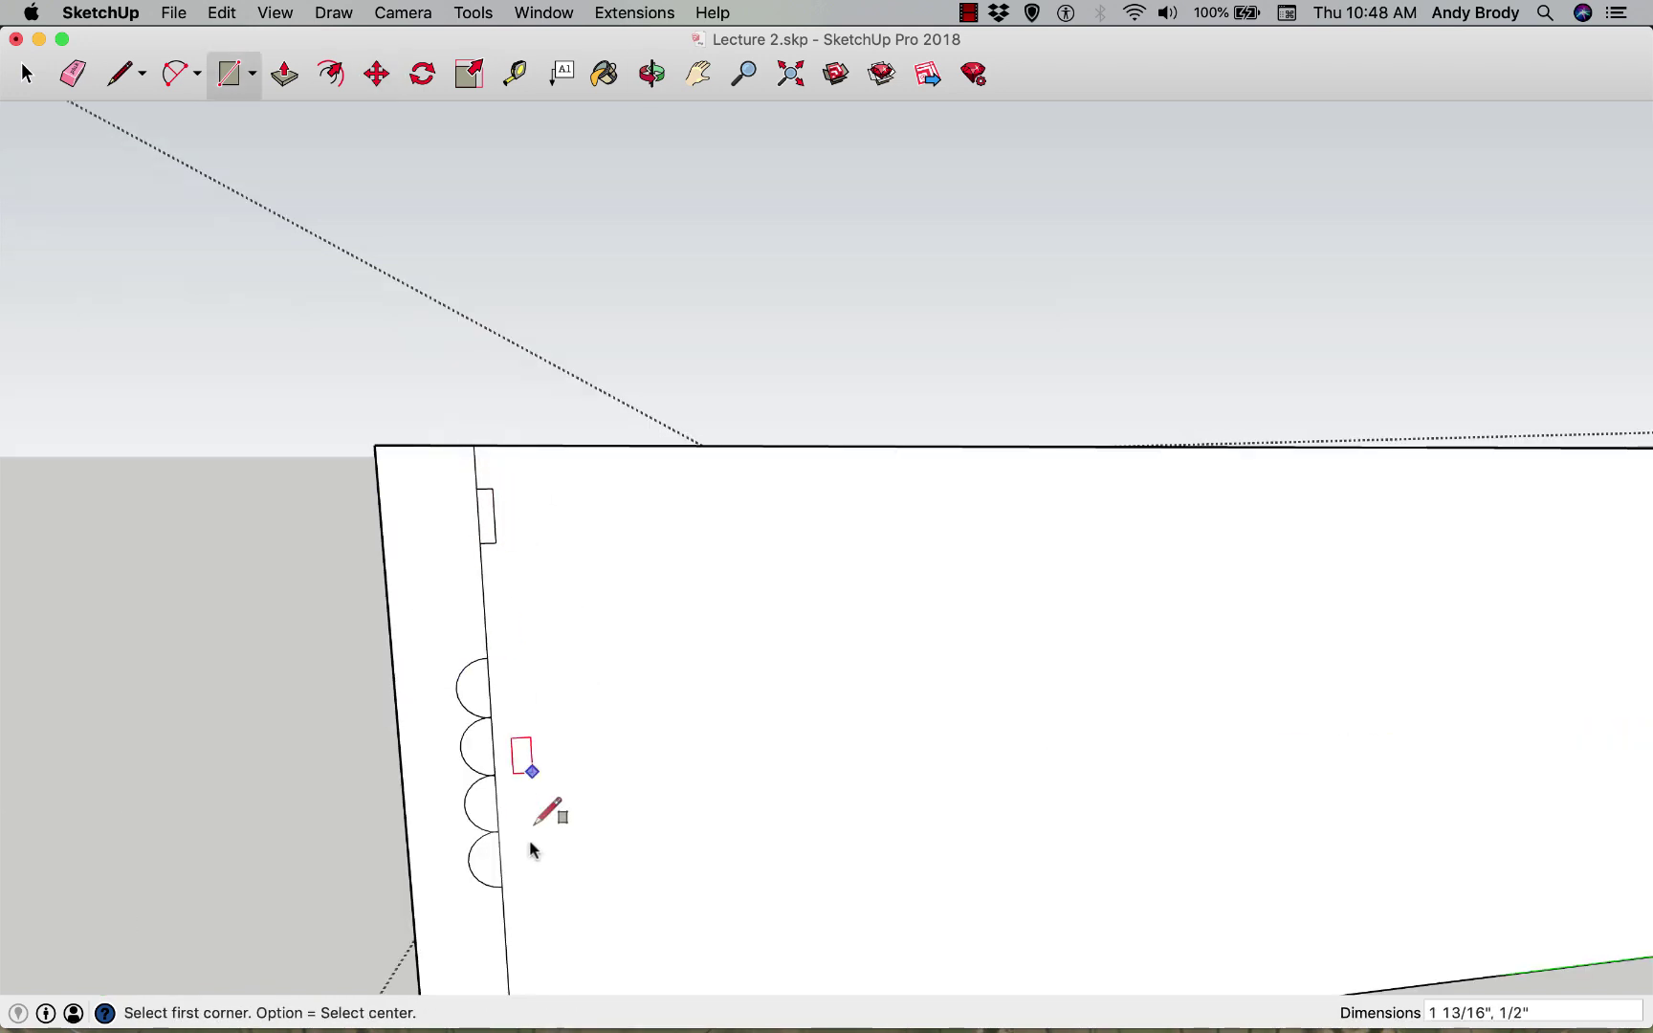
{"action": "middle_click_drag", "start_coordinate": [530, 840], "coordinate": [482, 855]}
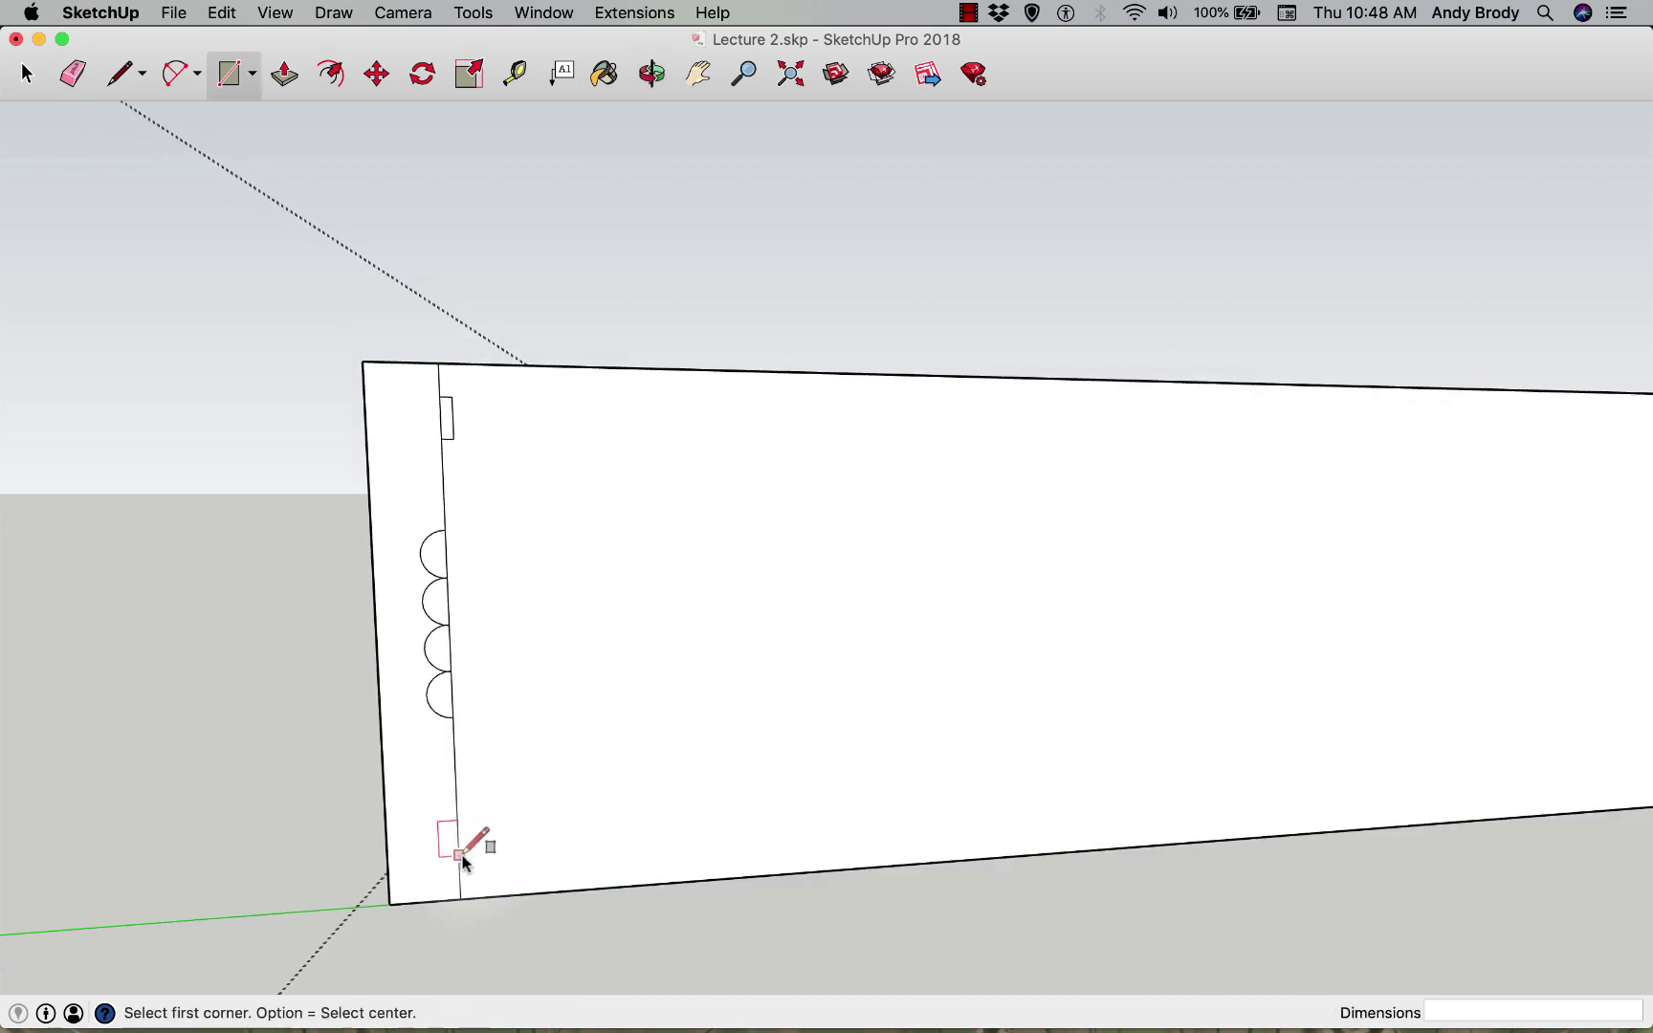
{"action": "left_click", "coordinate": [459, 855]}
{"action": "scroll", "coordinate": [476, 830], "scroll_direction": "up", "scroll_amount": 3}
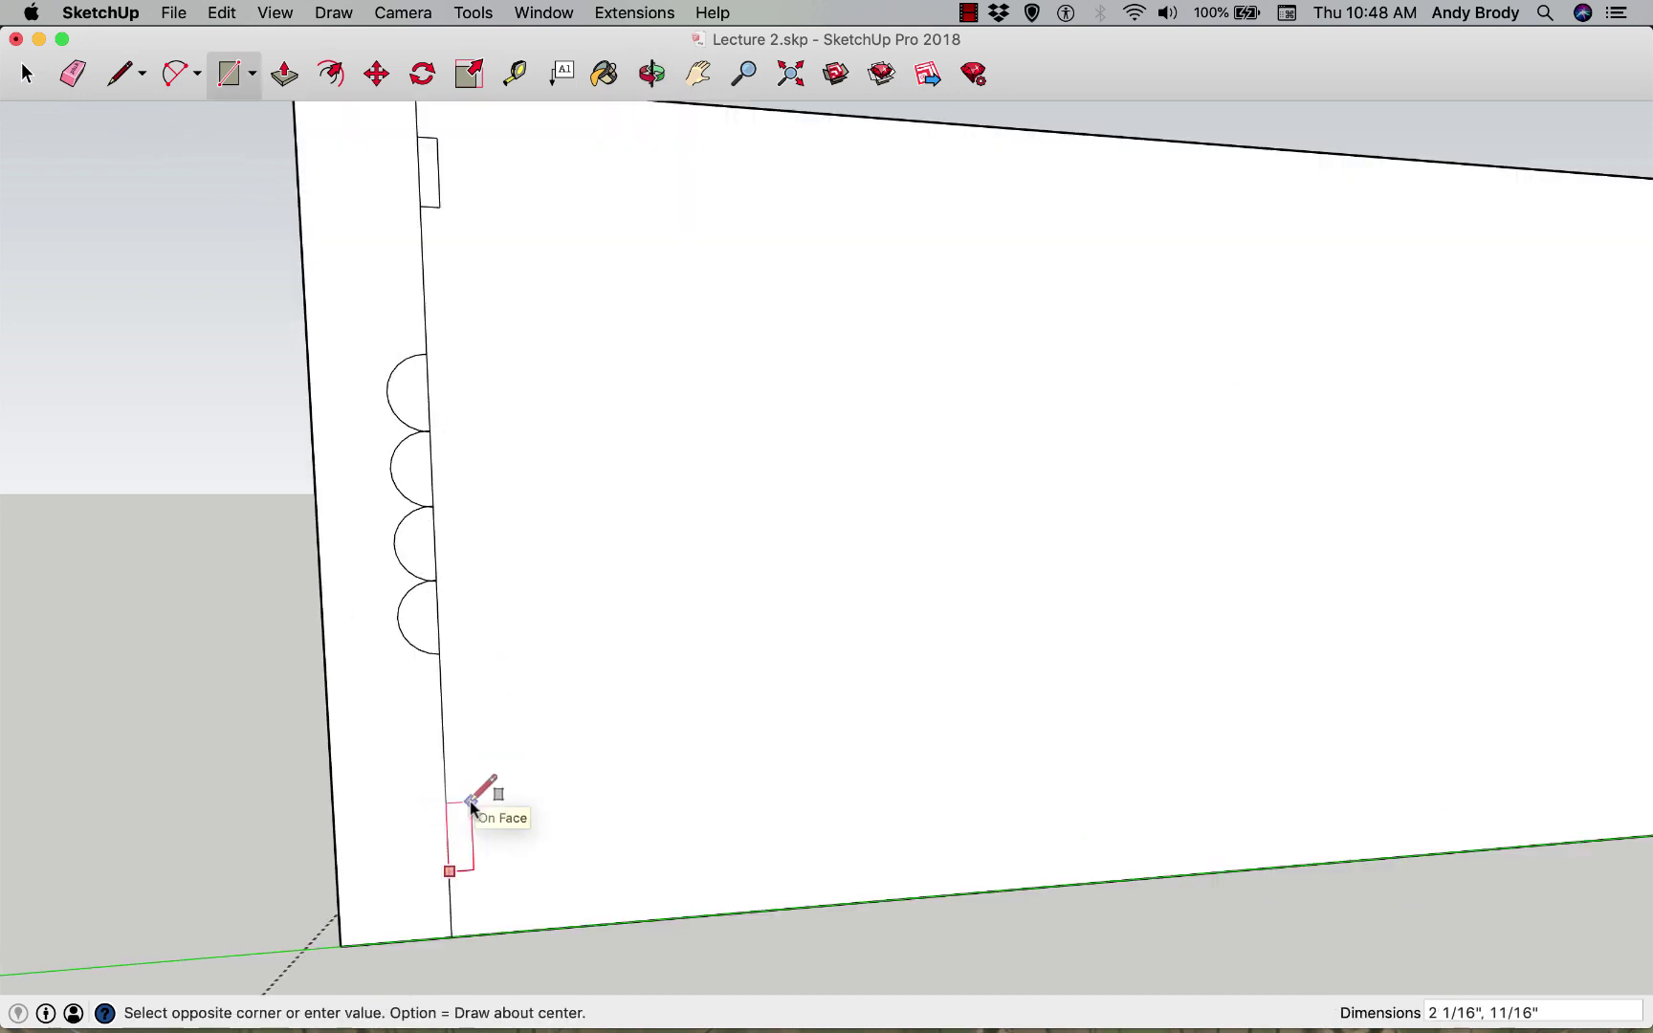
{"action": "left_click", "coordinate": [470, 801]}
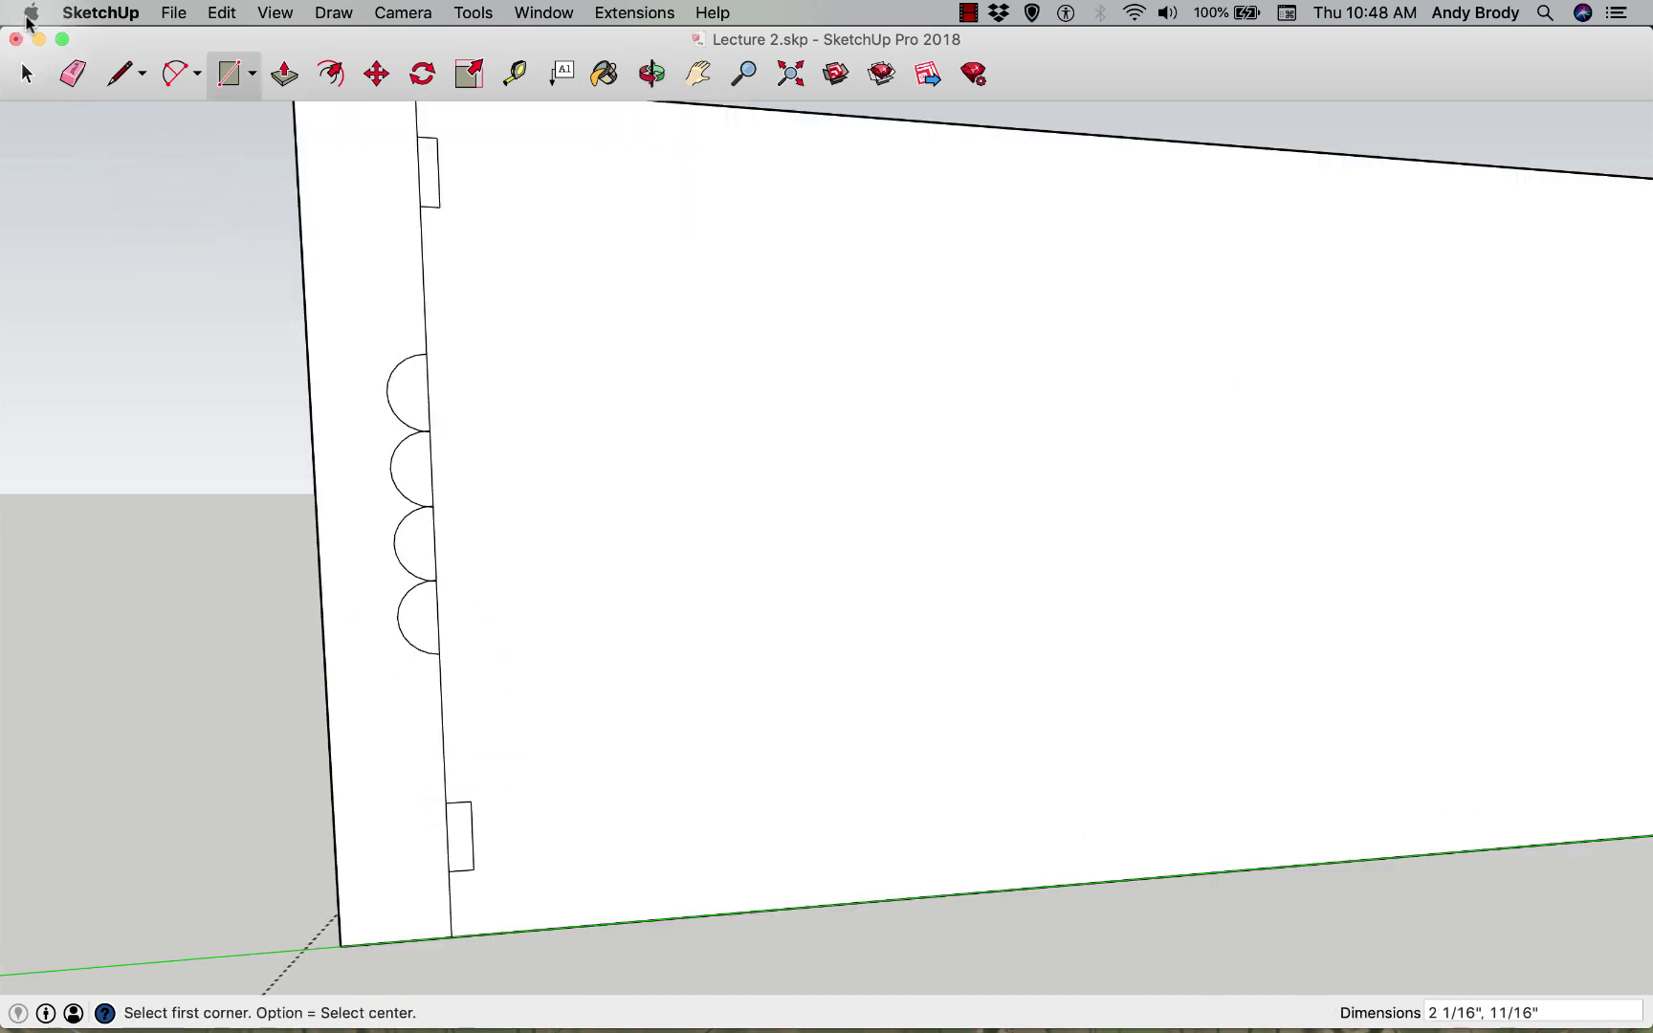
- Erase the straight edge segments closing off the four arcs and two rectangles so the profile becomes one continuous outline
{"action": "left_click", "coordinate": [72, 75]}
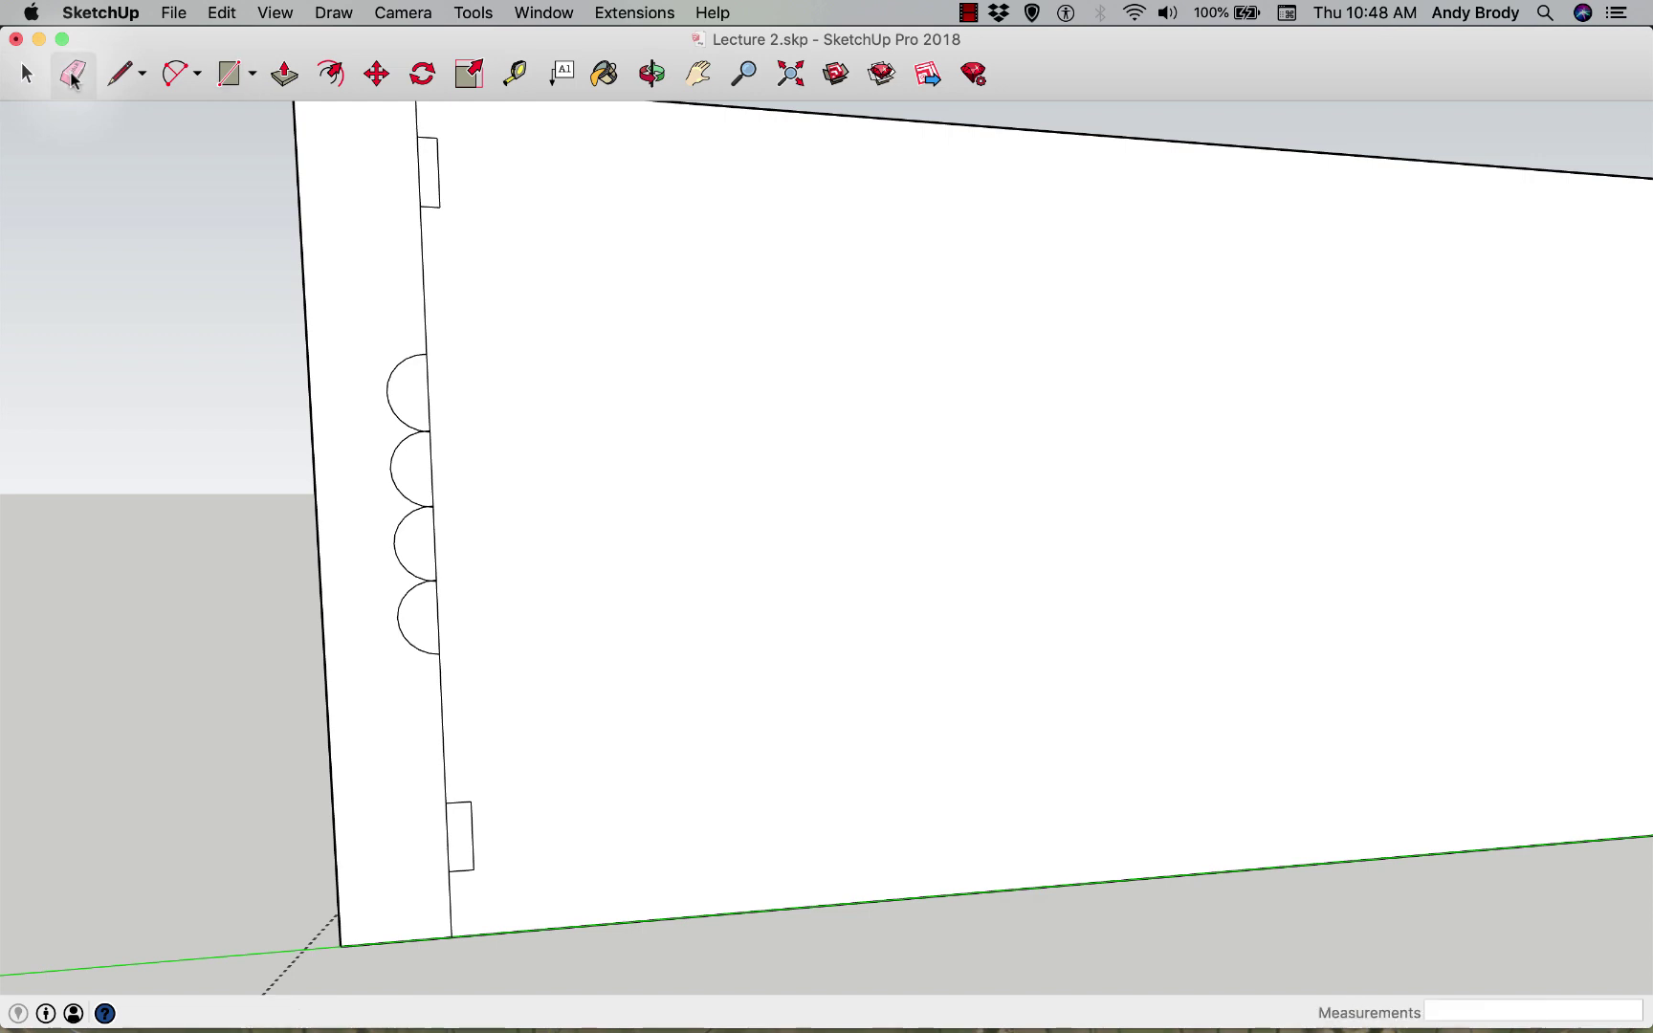
{"action": "left_click", "coordinate": [419, 187]}
{"action": "mouse_move", "coordinate": [426, 382]}
{"action": "left_mouse_down"}
{"action": "mouse_move", "coordinate": [433, 555]}
{"action": "mouse_move", "coordinate": [450, 574]}
{"action": "left_mouse_up"}
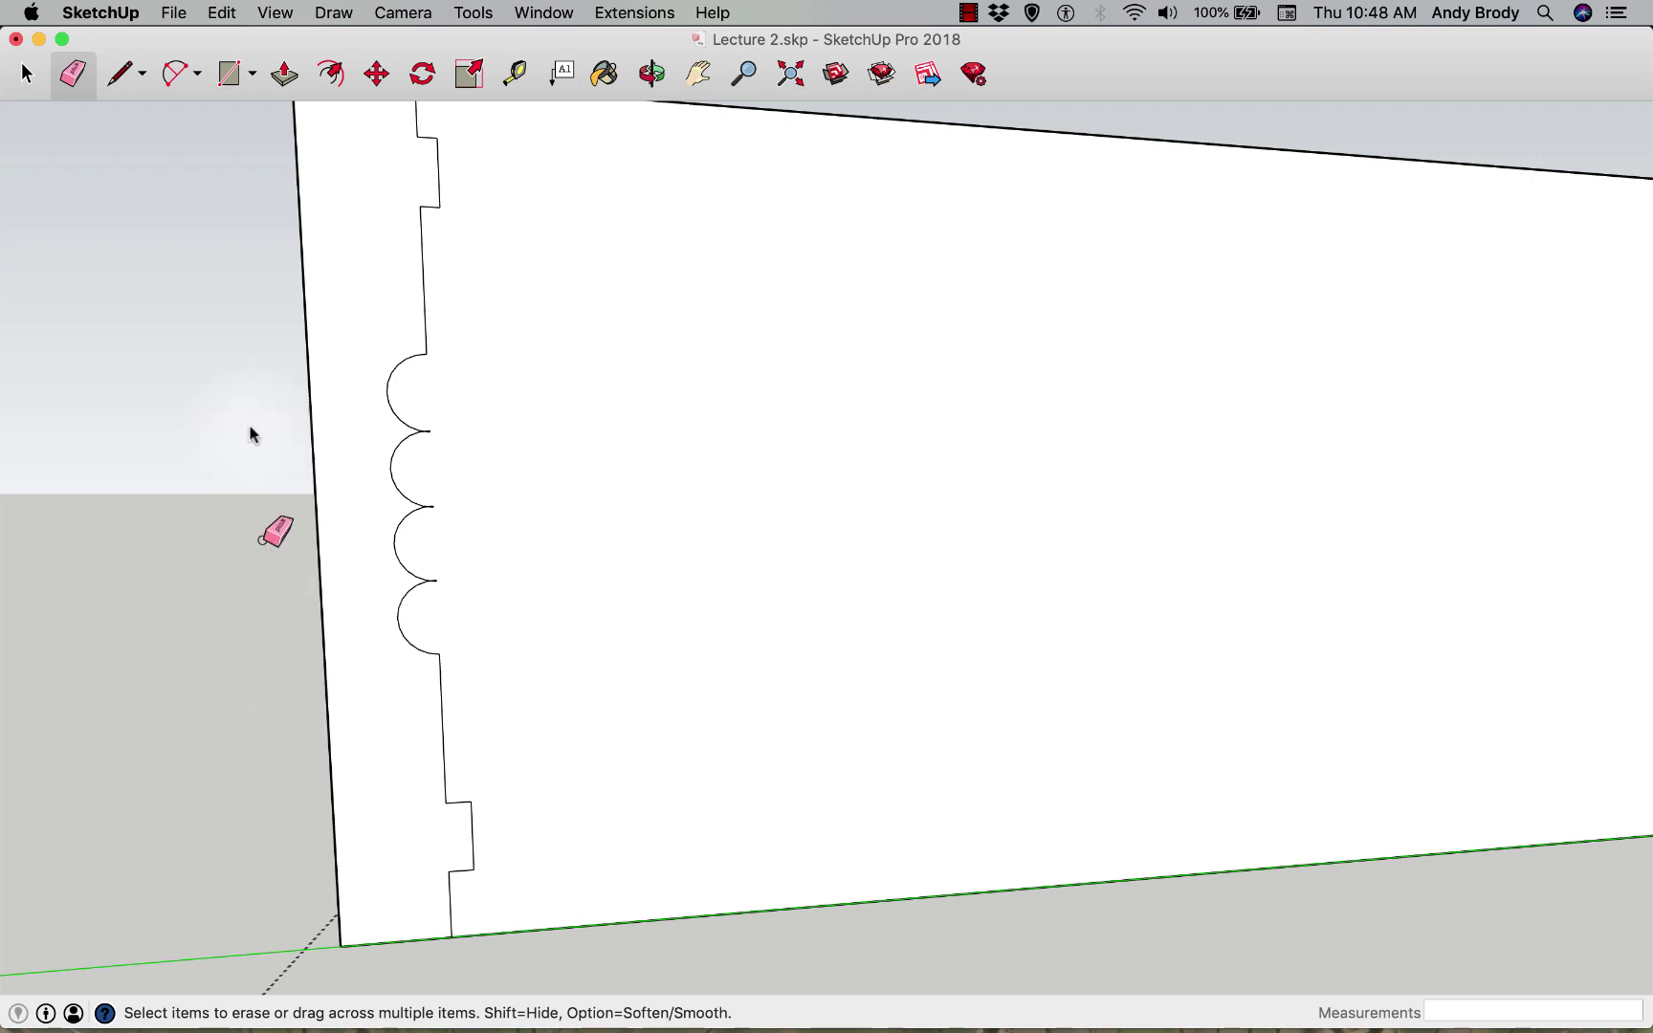
- Show the Large Tool Set palette and examine its tools
{"action": "scroll", "coordinate": [357, 456], "scroll_direction": "down", "scroll_amount": 3}
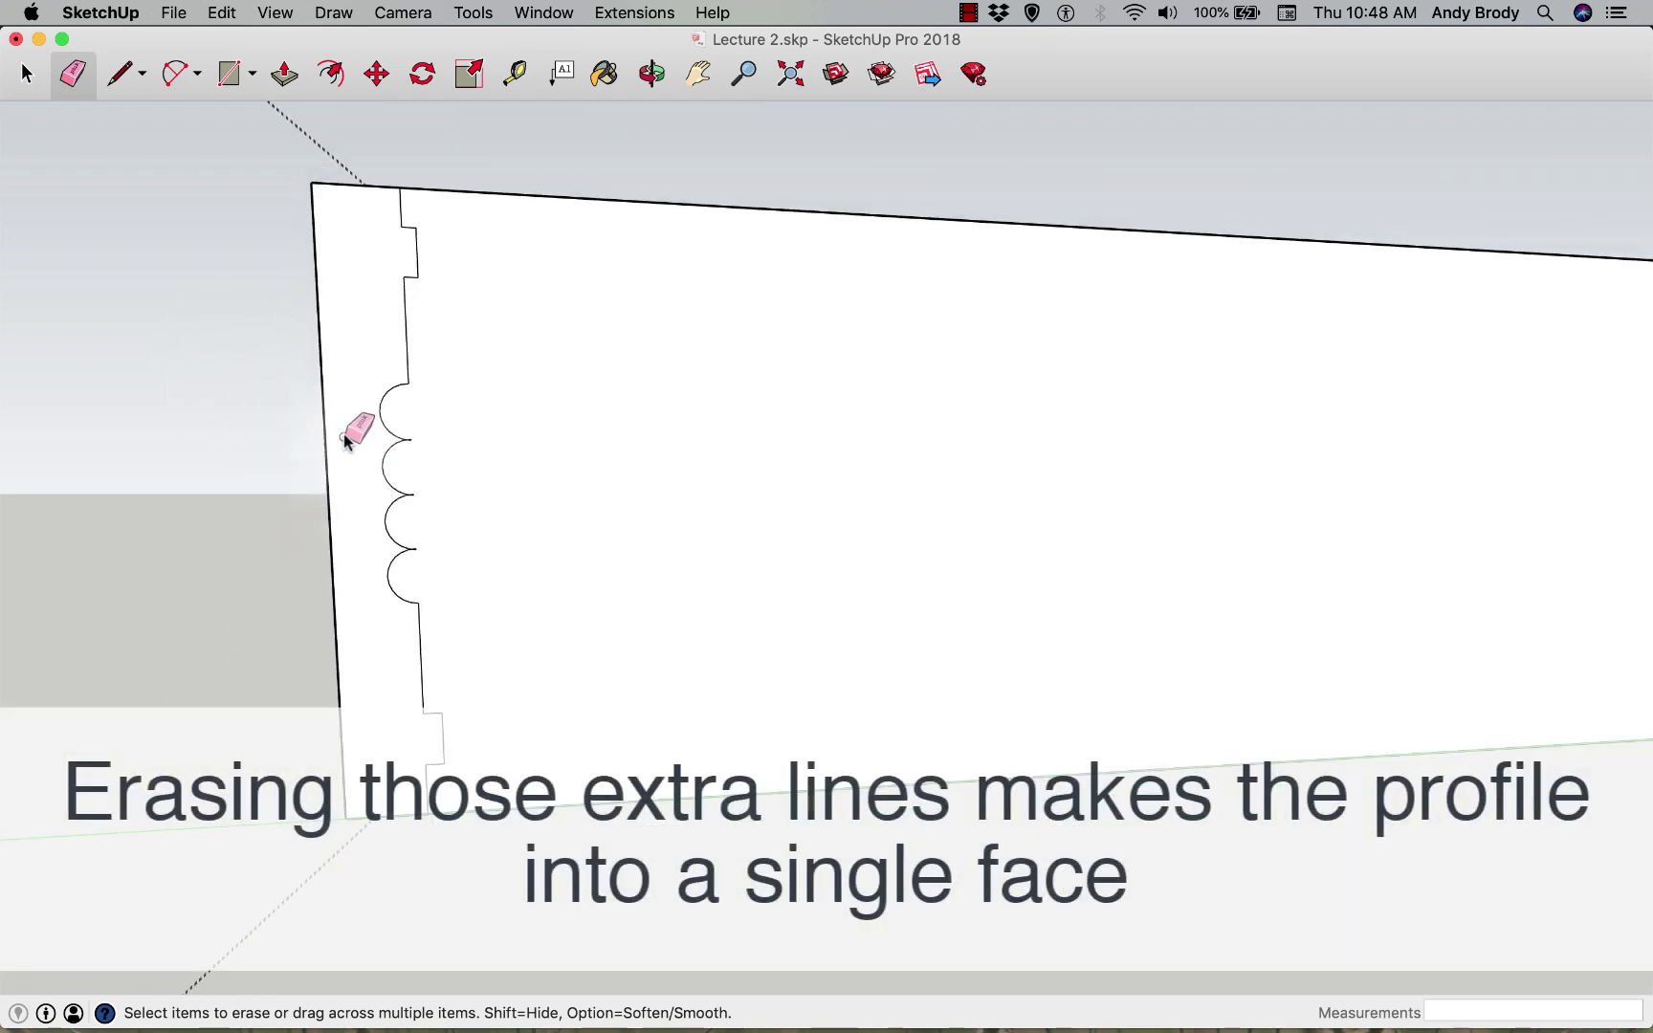
{"action": "mouse_move", "coordinate": [340, 424]}
{"action": "middle_mouse_down"}
{"action": "mouse_move", "coordinate": [383, 564]}
{"action": "mouse_move", "coordinate": [447, 557]}
{"action": "mouse_move", "coordinate": [388, 541]}
{"action": "mouse_move", "coordinate": [437, 534]}
{"action": "mouse_move", "coordinate": [452, 555]}
{"action": "middle_mouse_up"}
{"action": "scroll", "coordinate": [387, 542], "scroll_direction": "down", "scroll_amount": 3}
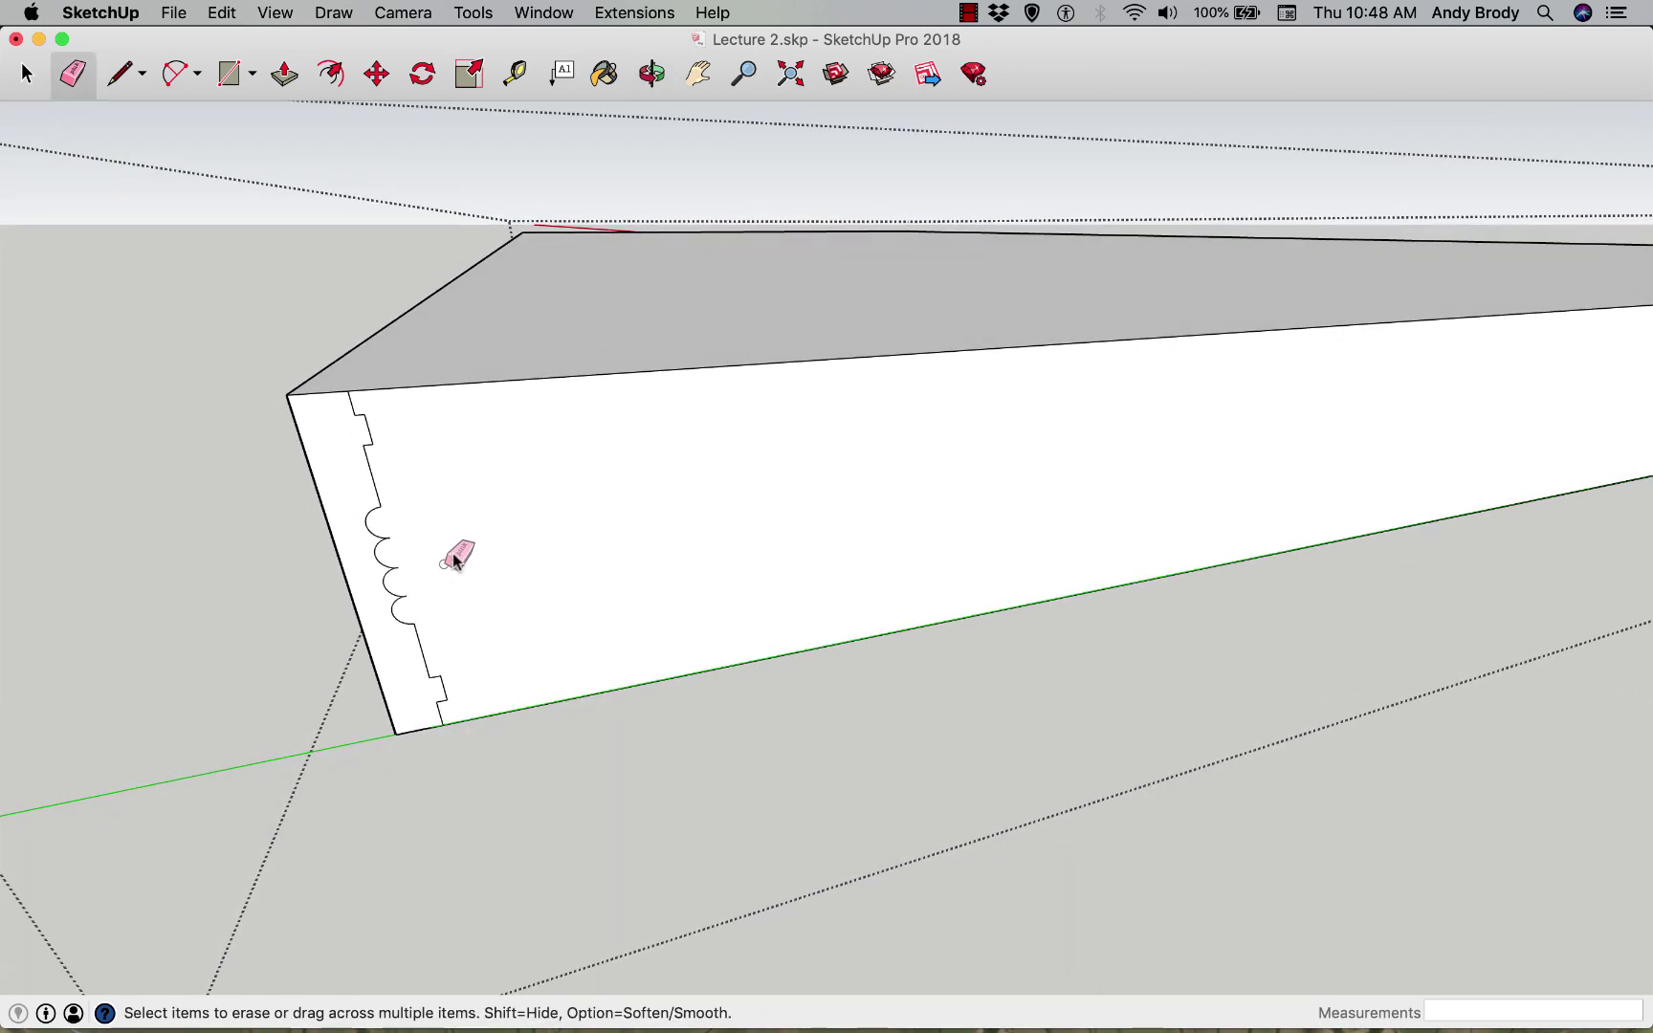
{"action": "scroll", "coordinate": [453, 555], "scroll_direction": "down", "scroll_amount": 3}
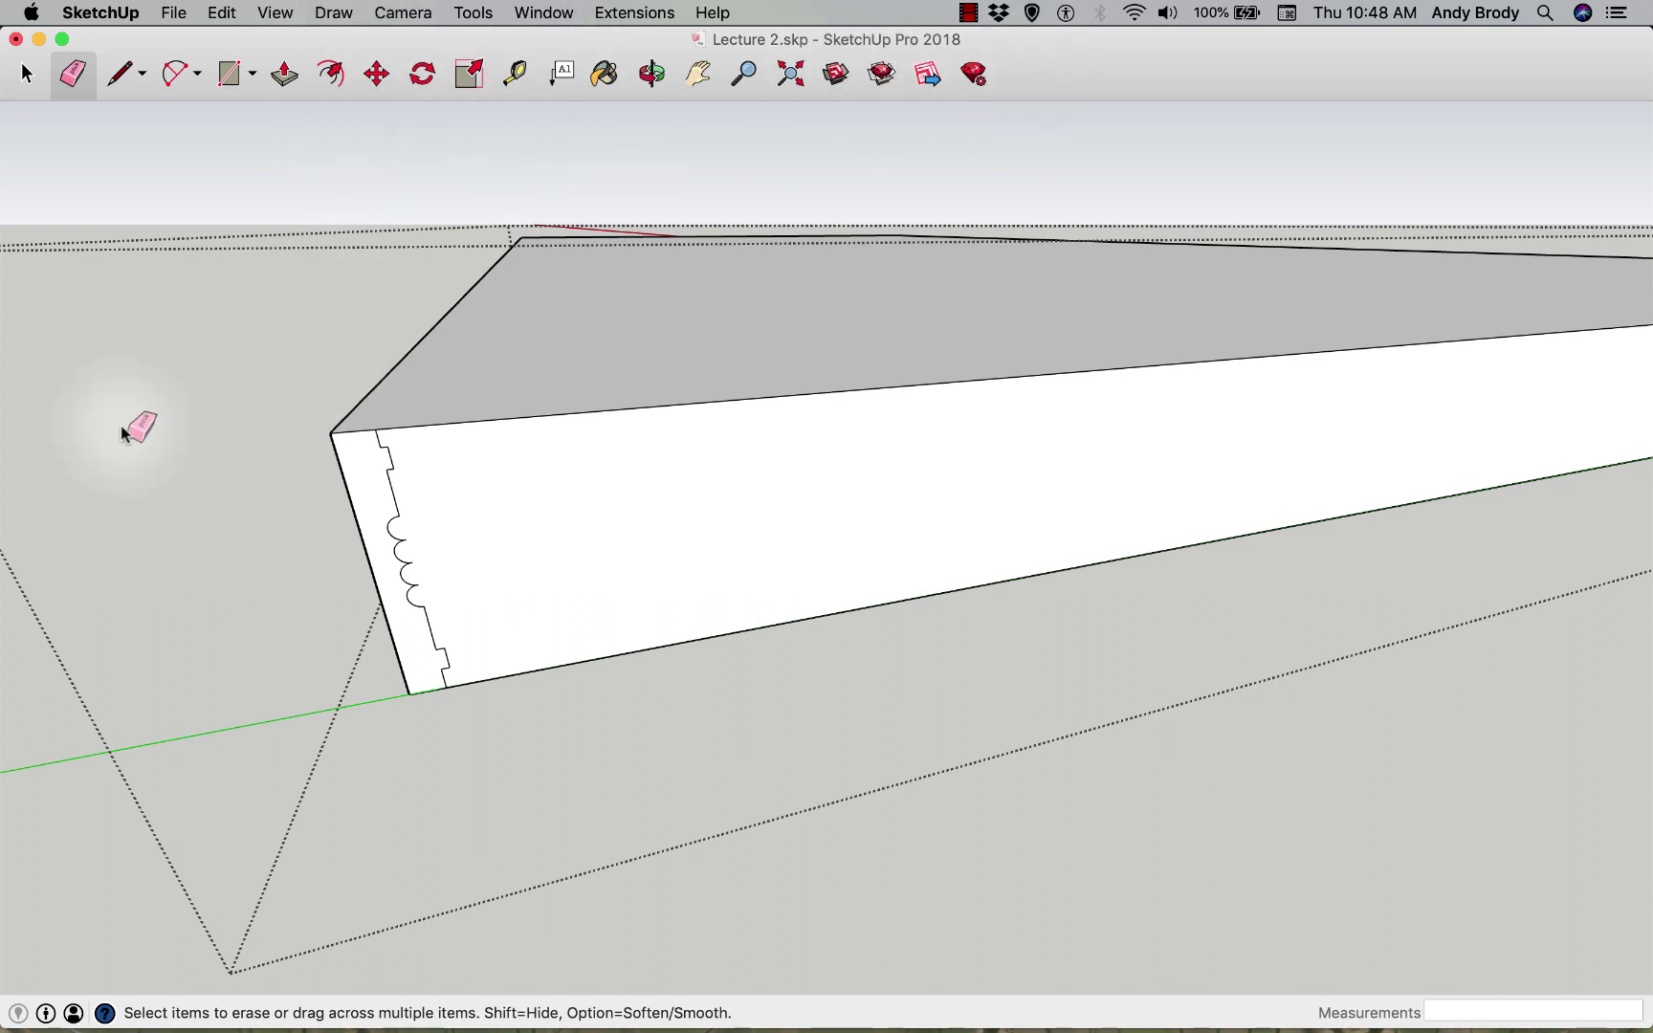
{"action": "left_click", "coordinate": [283, 15]}
{"action": "mouse_move", "coordinate": [333, 100]}
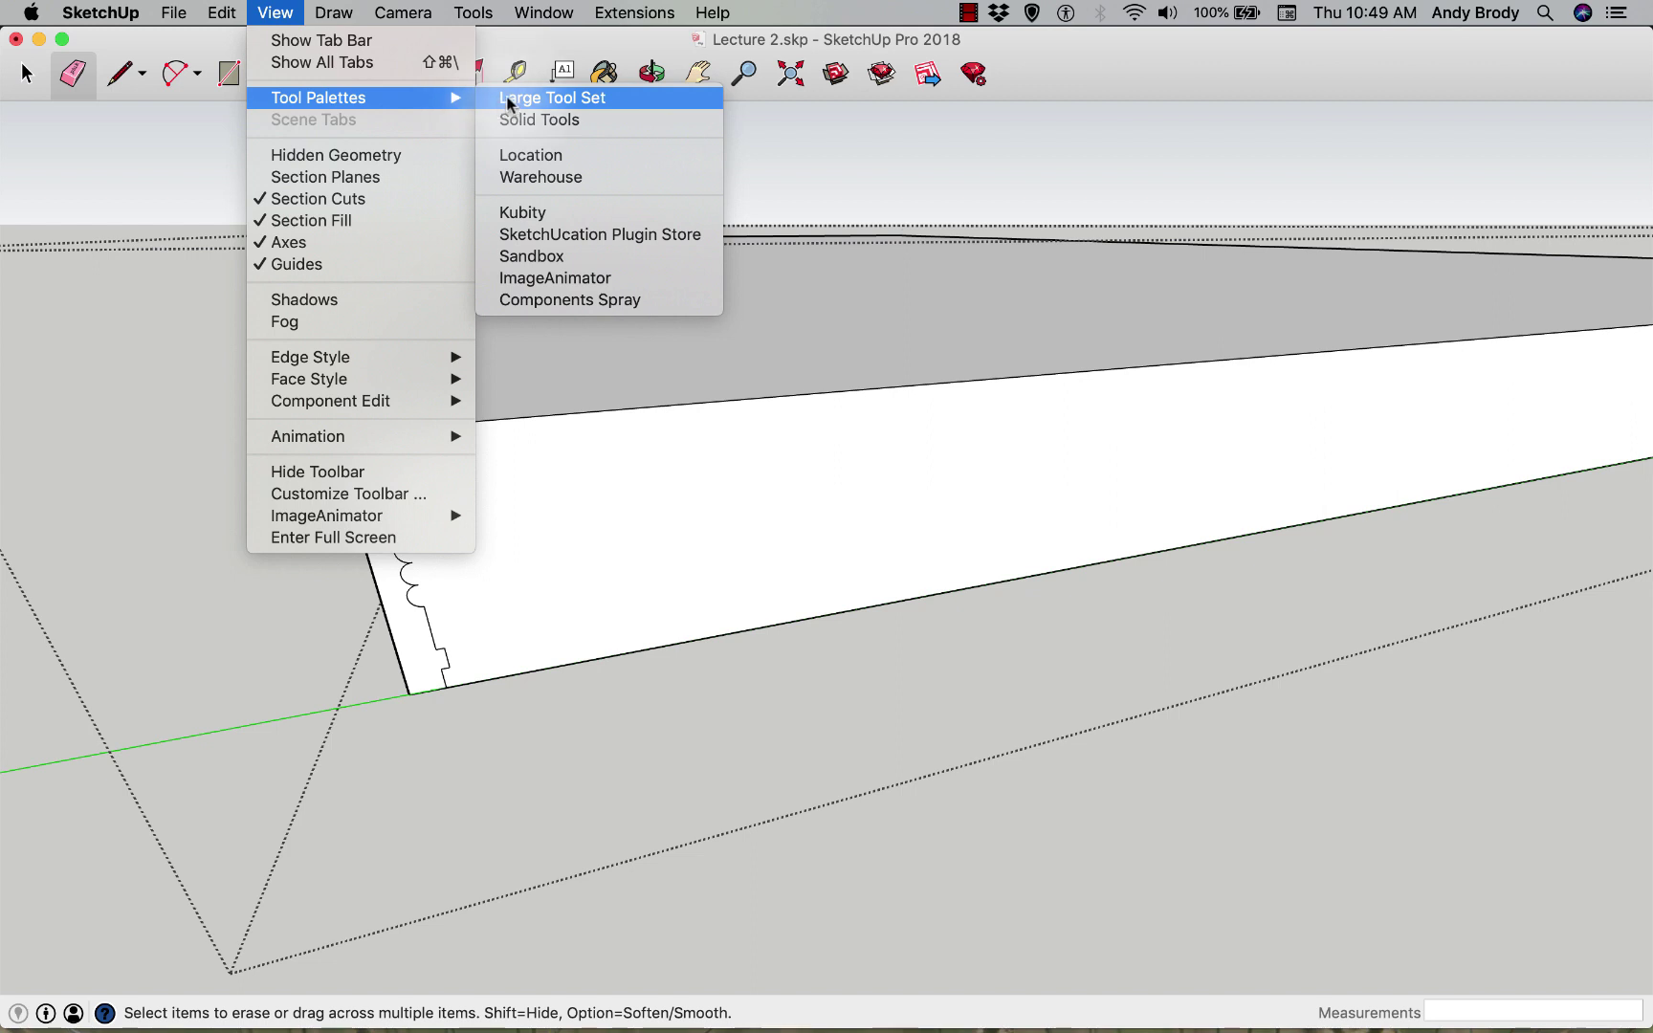
{"action": "left_click", "coordinate": [509, 103]}
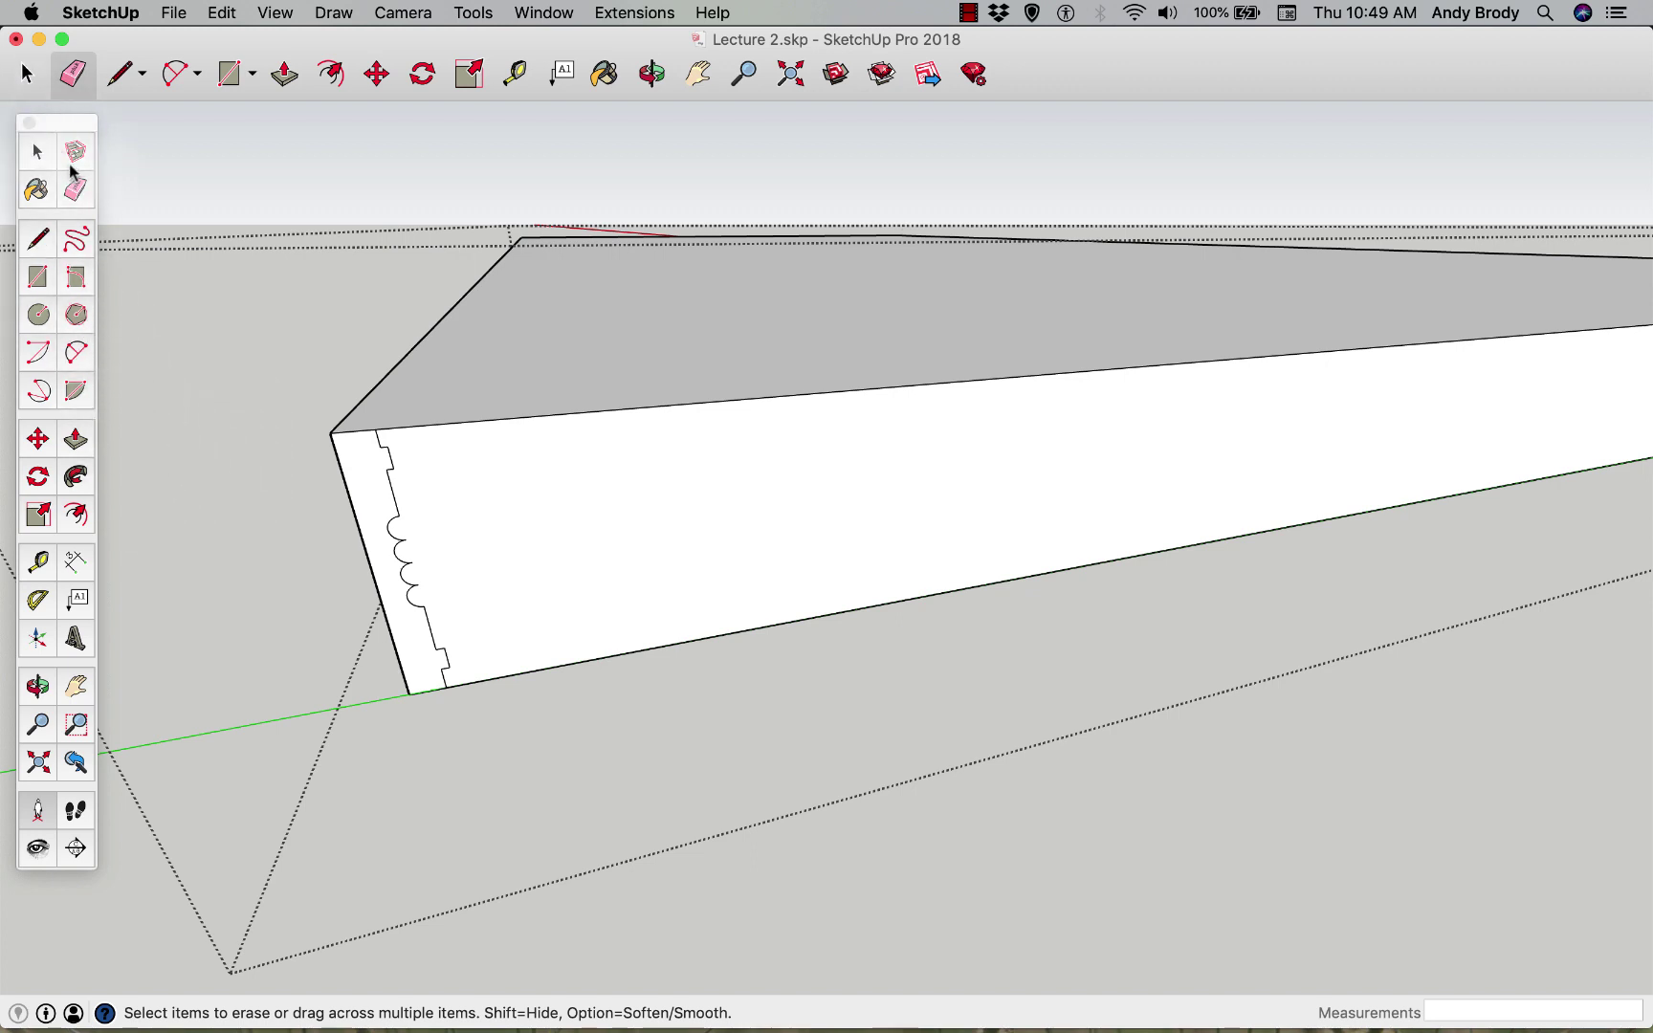
{"action": "key", "text": "alt+super+8"}
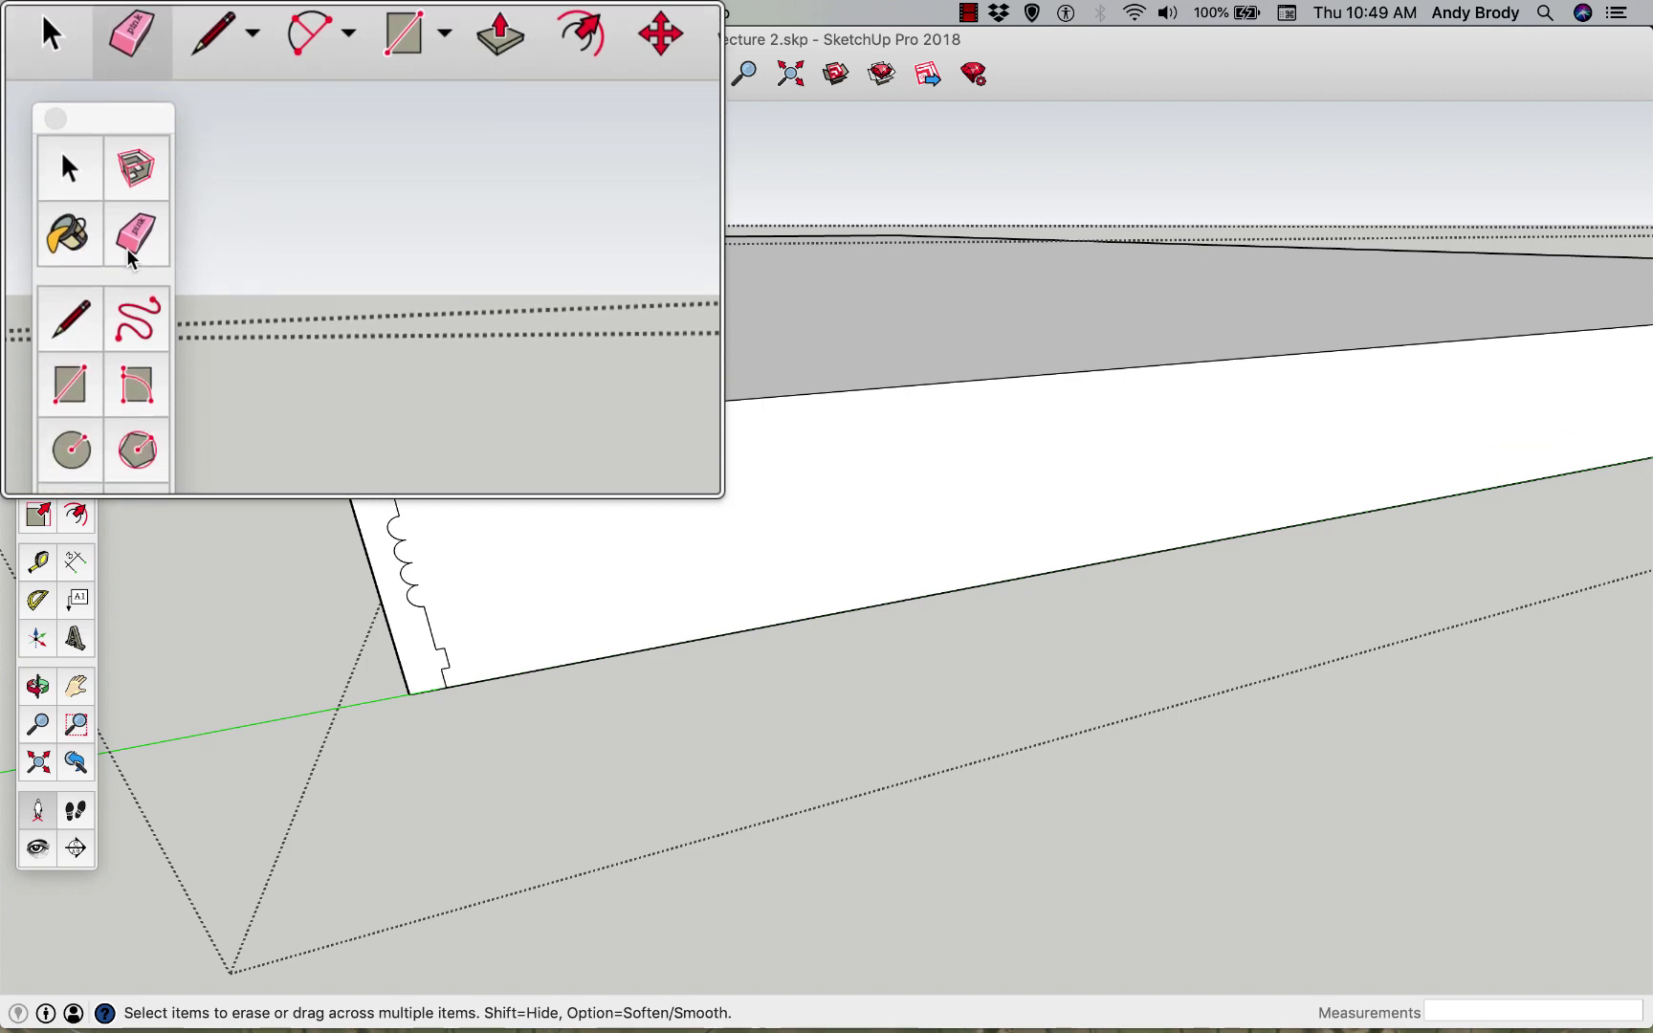
{"action": "key", "text": "alt+super+8"}
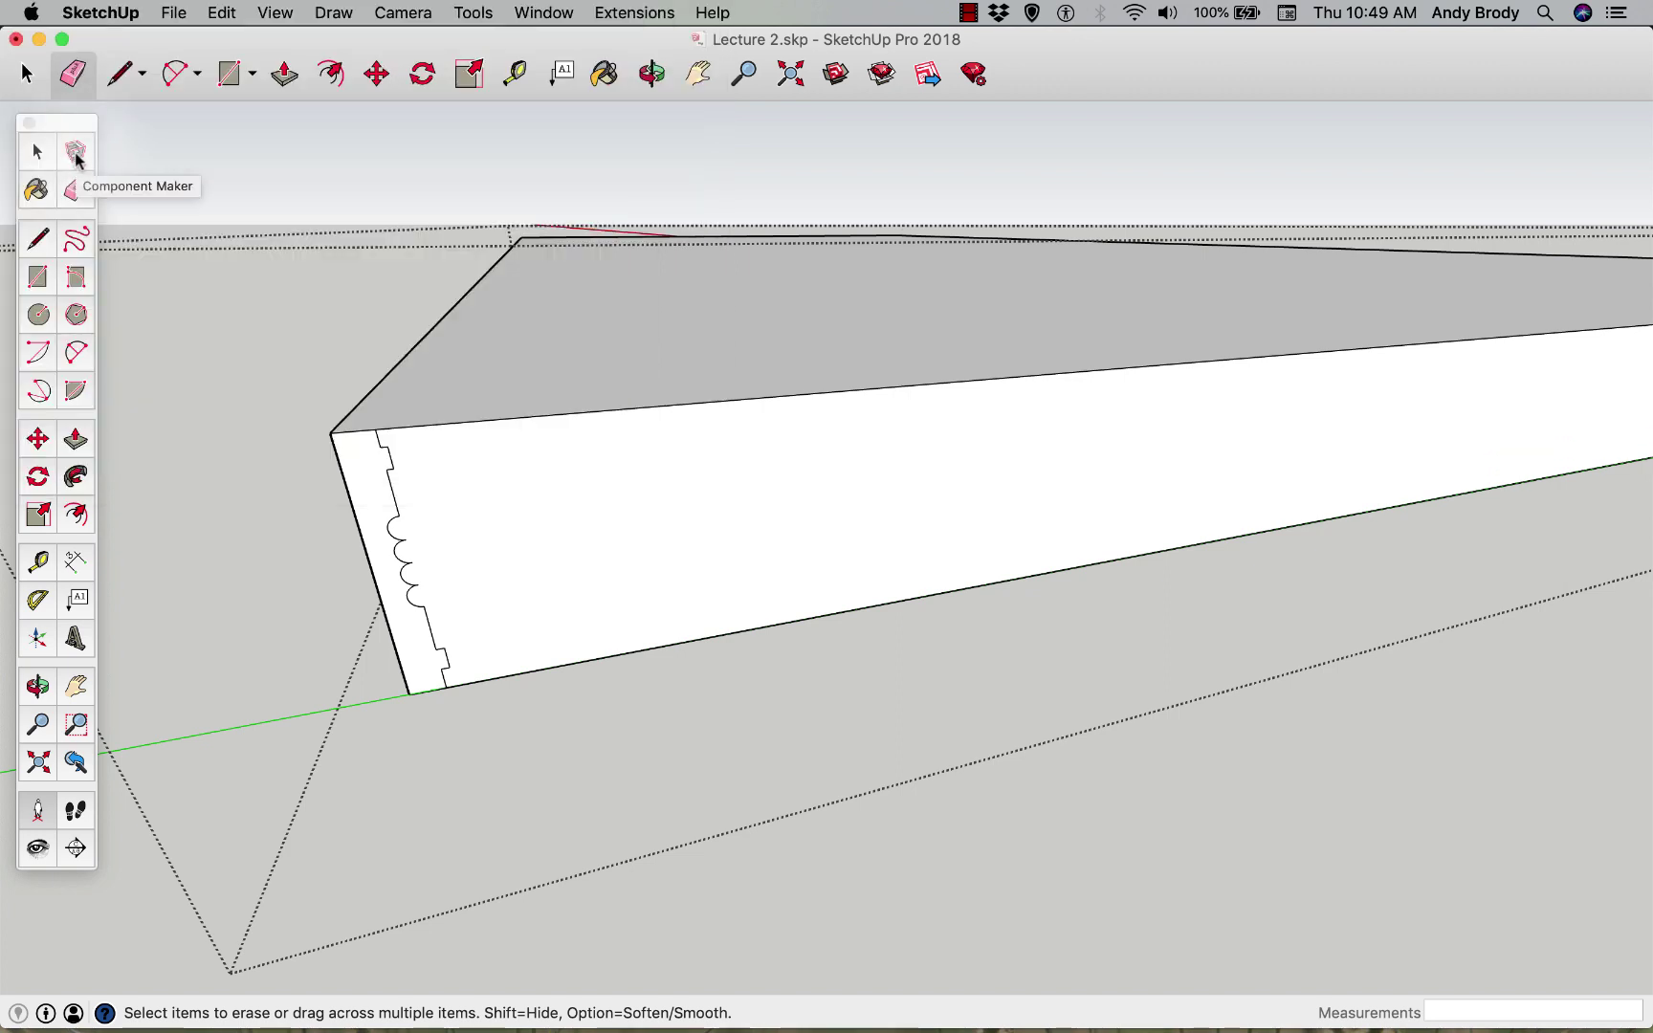
{"action": "key", "text": "alt+super+8"}
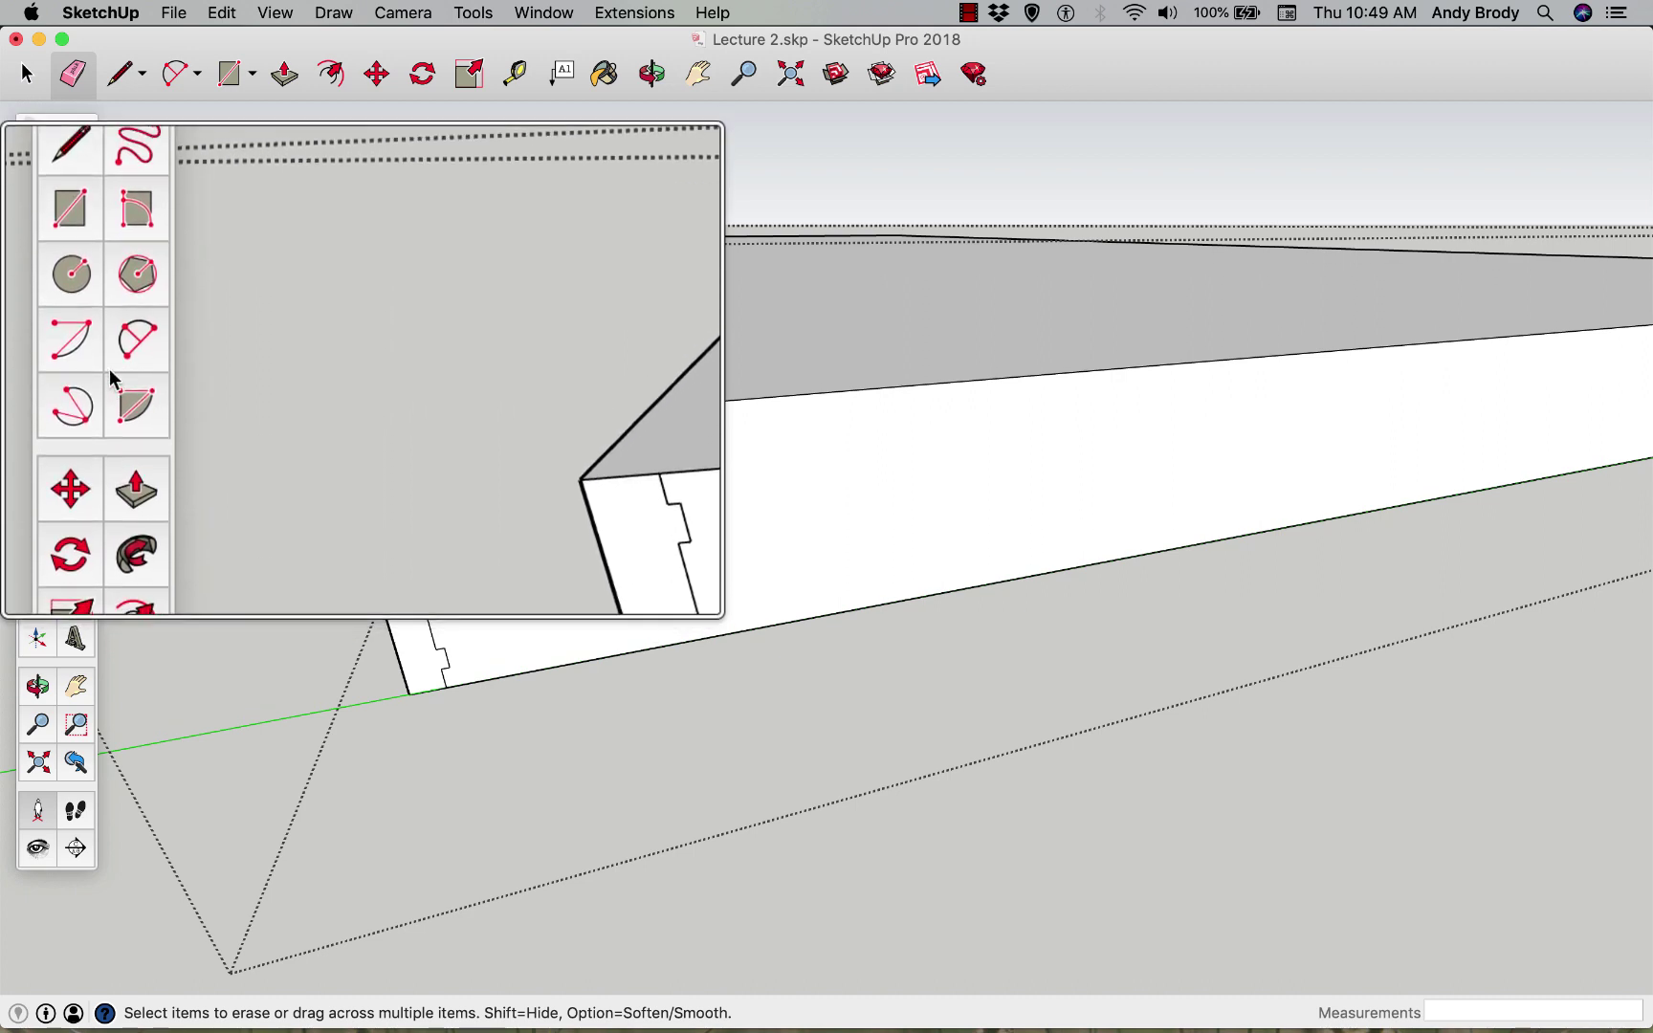
{"action": "scroll", "coordinate": [88, 473], "scroll_direction": "down", "scroll_amount": 5, "text": "ctrl"}
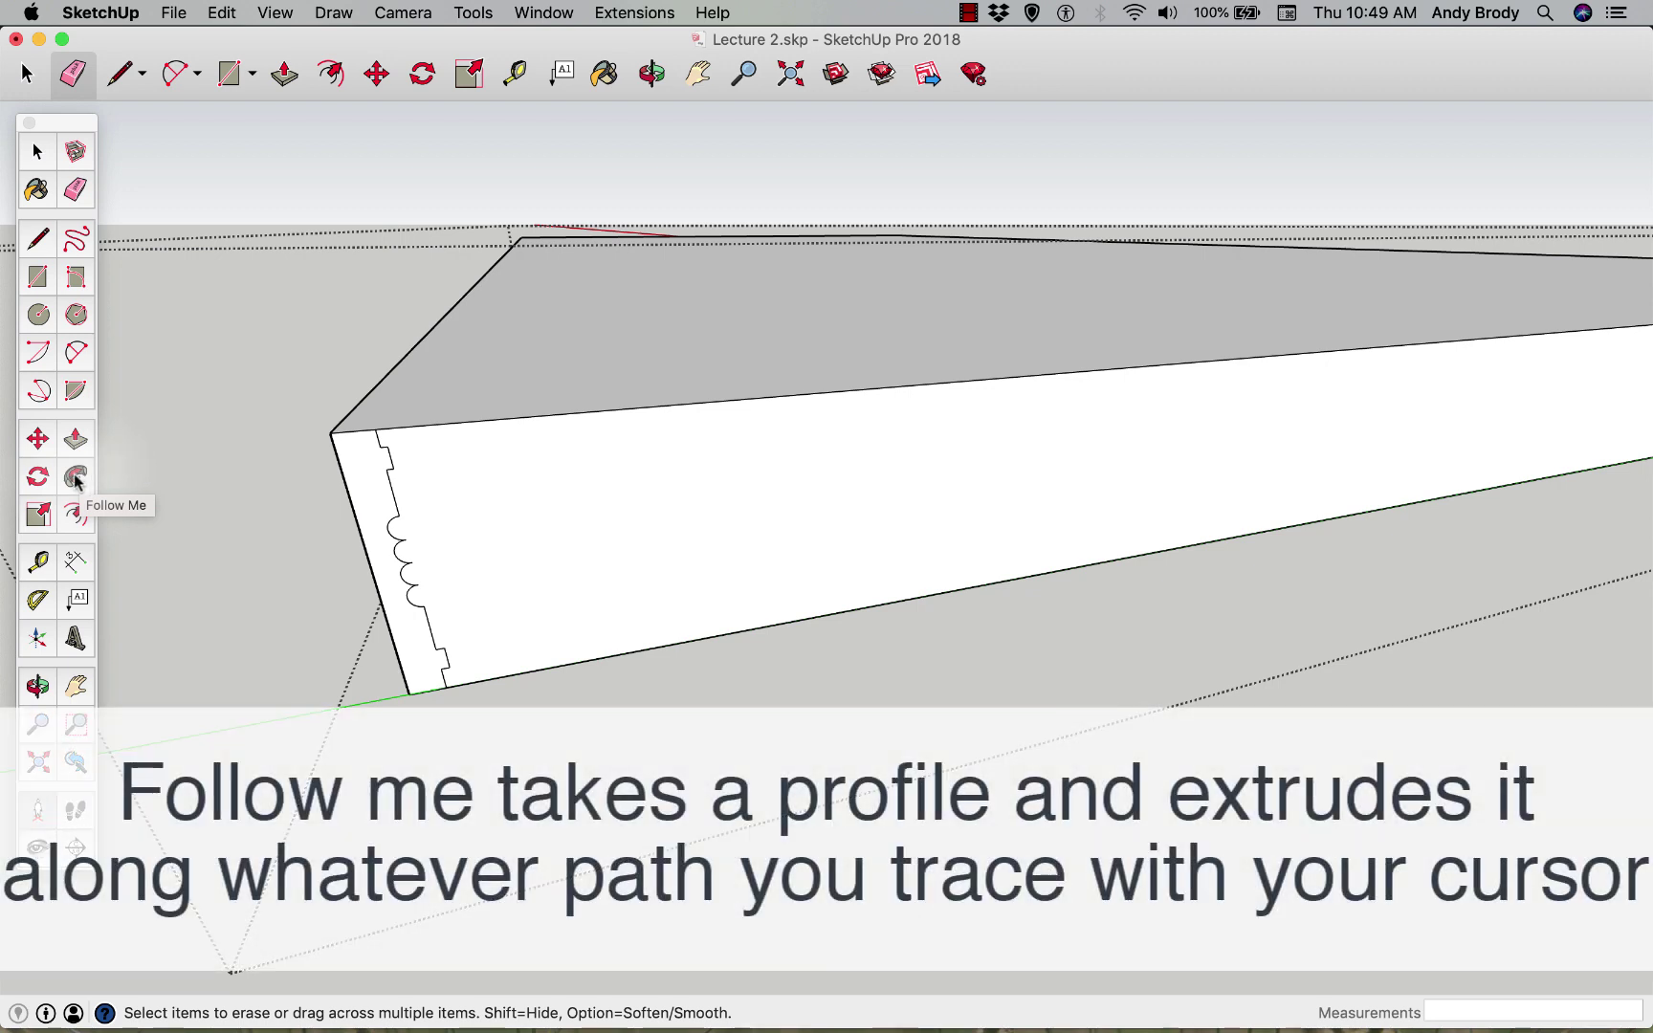
- Try to sweep the molding profile by hand along the lower slab's edges with Follow Me, and undo the sweep
{"action": "left_click", "coordinate": [75, 478]}
{"action": "middle_click_drag", "start_coordinate": [353, 431], "coordinate": [478, 423]}
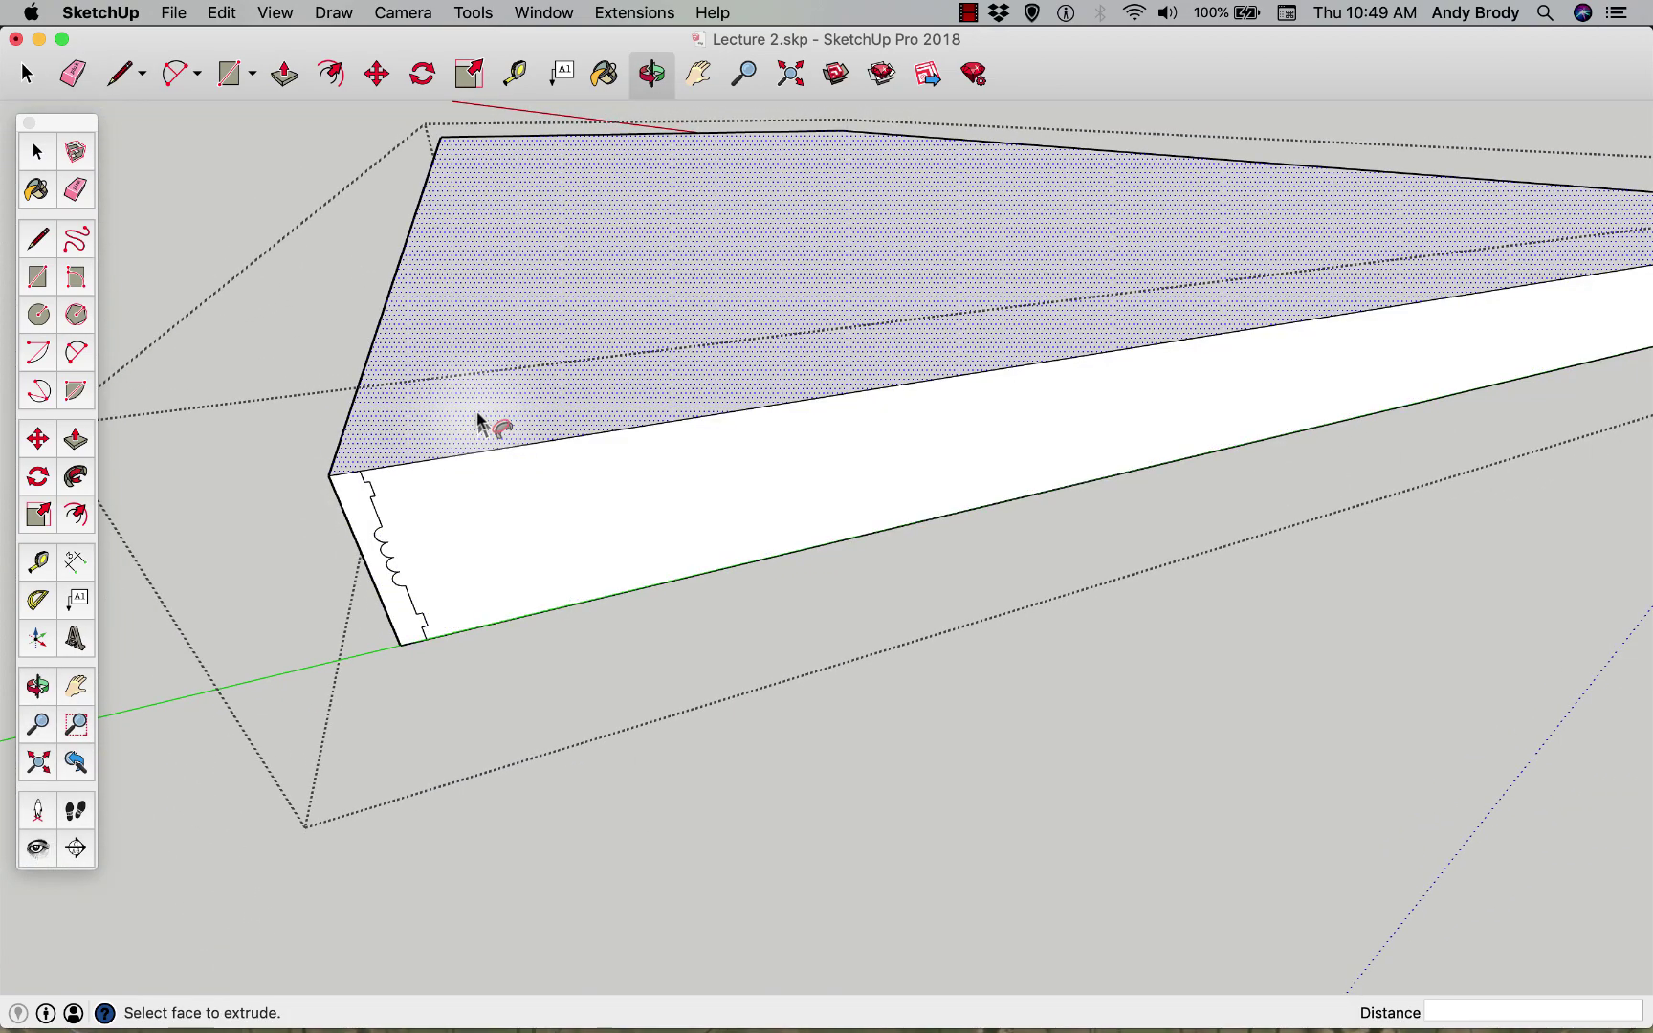
{"action": "middle_click_drag", "start_coordinate": [363, 505], "coordinate": [260, 716], "text": "shift"}
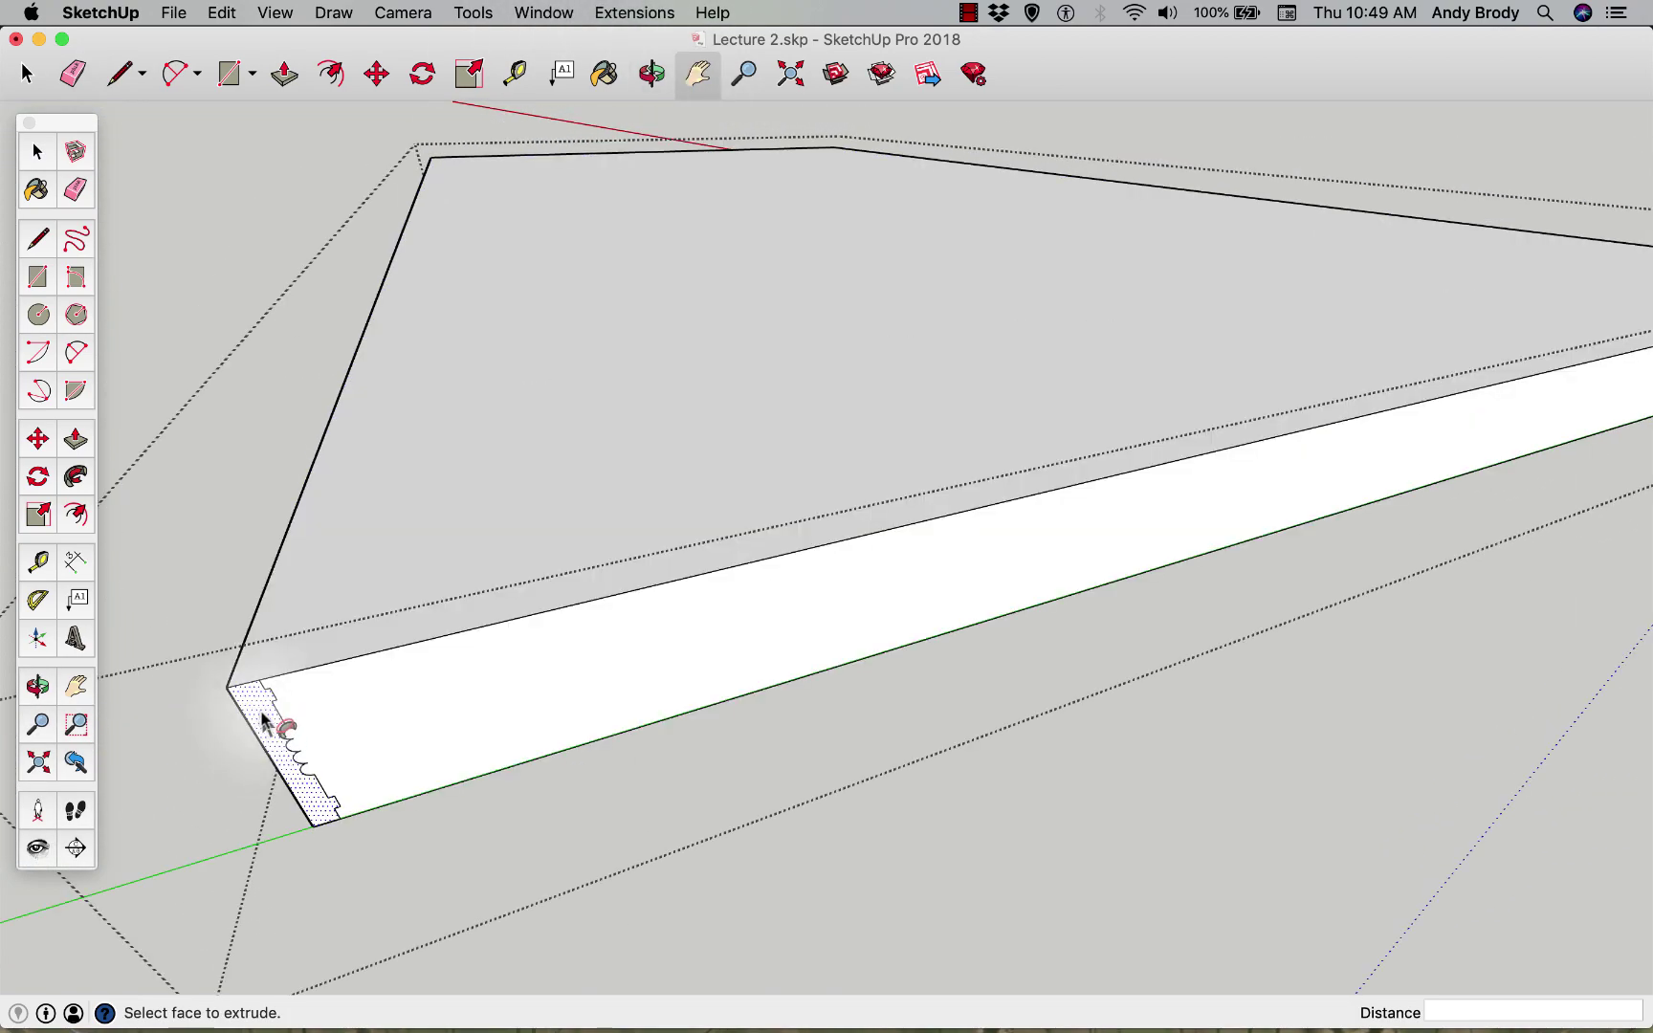
{"action": "mouse_move", "coordinate": [264, 719]}
{"action": "left_mouse_down"}
{"action": "mouse_move", "coordinate": [270, 447]}
{"action": "mouse_move", "coordinate": [400, 302]}
{"action": "mouse_move", "coordinate": [458, 188]}
{"action": "mouse_move", "coordinate": [495, 166]}
{"action": "mouse_move", "coordinate": [896, 162]}
{"action": "mouse_move", "coordinate": [1246, 234]}
{"action": "mouse_move", "coordinate": [1472, 306]}
{"action": "mouse_move", "coordinate": [1510, 395]}
{"action": "mouse_move", "coordinate": [976, 557]}
{"action": "mouse_move", "coordinate": [554, 582]}
{"action": "mouse_move", "coordinate": [252, 661]}
{"action": "left_mouse_up"}
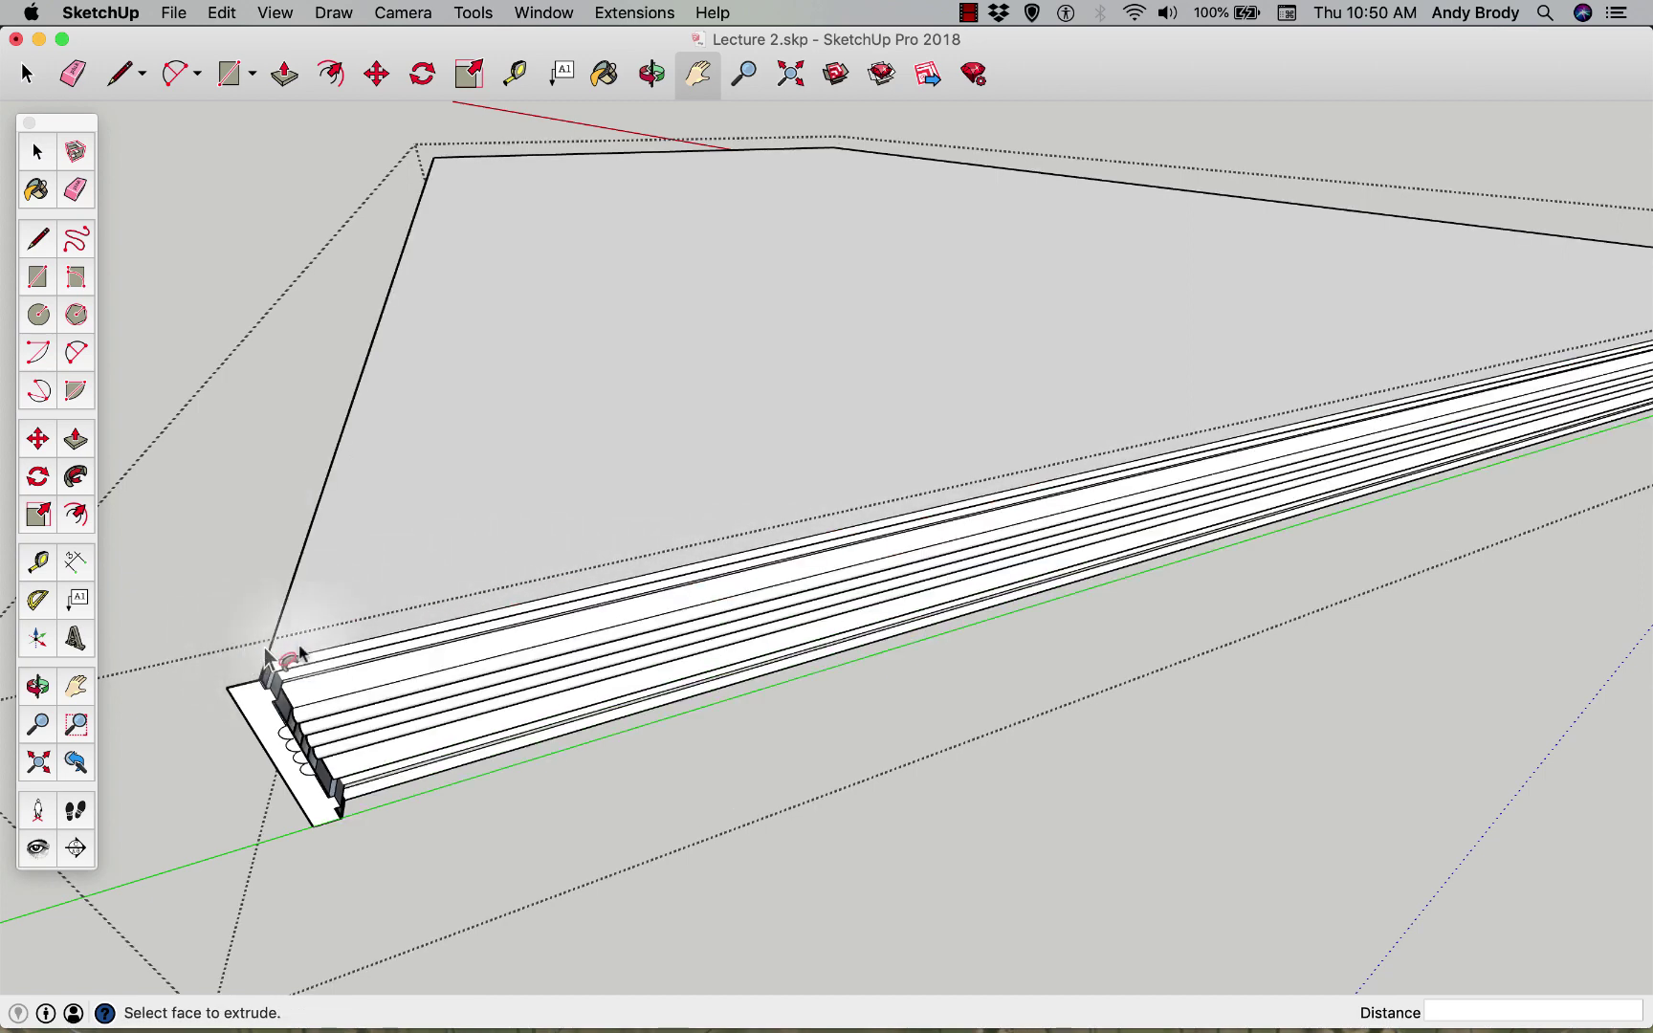
{"action": "middle_click_drag", "start_coordinate": [351, 737], "coordinate": [644, 605]}
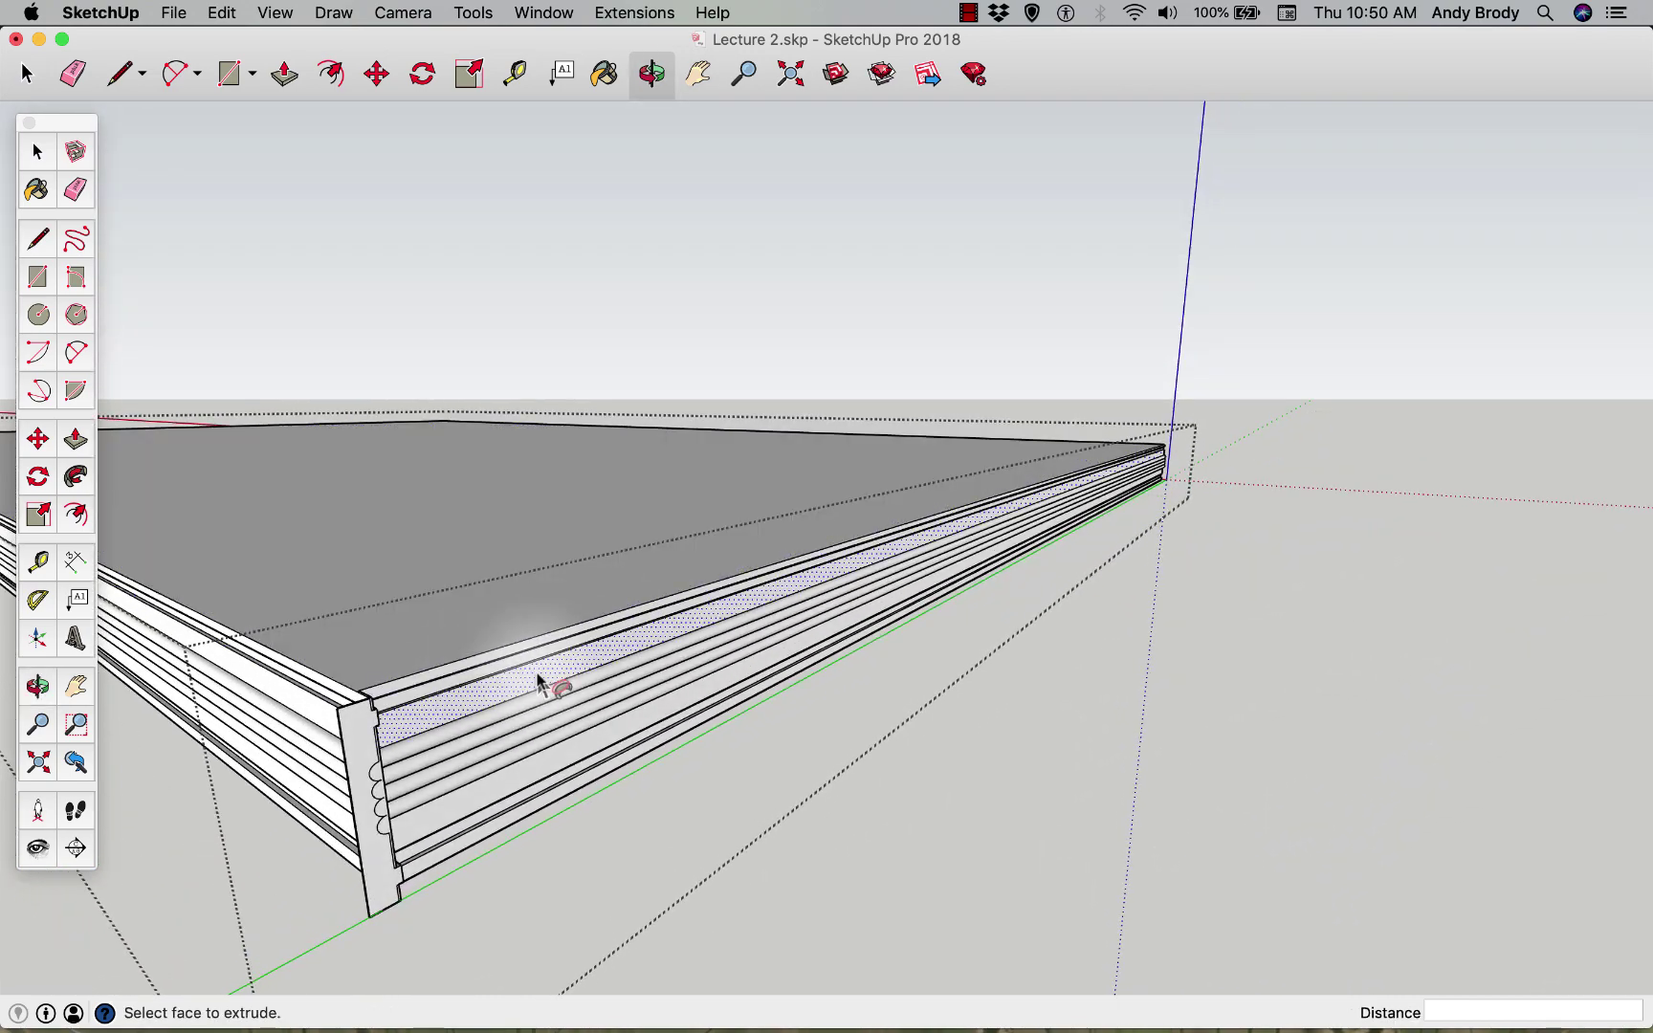
{"action": "middle_click_drag", "start_coordinate": [554, 683], "coordinate": [400, 676]}
{"action": "scroll", "coordinate": [456, 677], "scroll_direction": "down", "scroll_amount": 5}
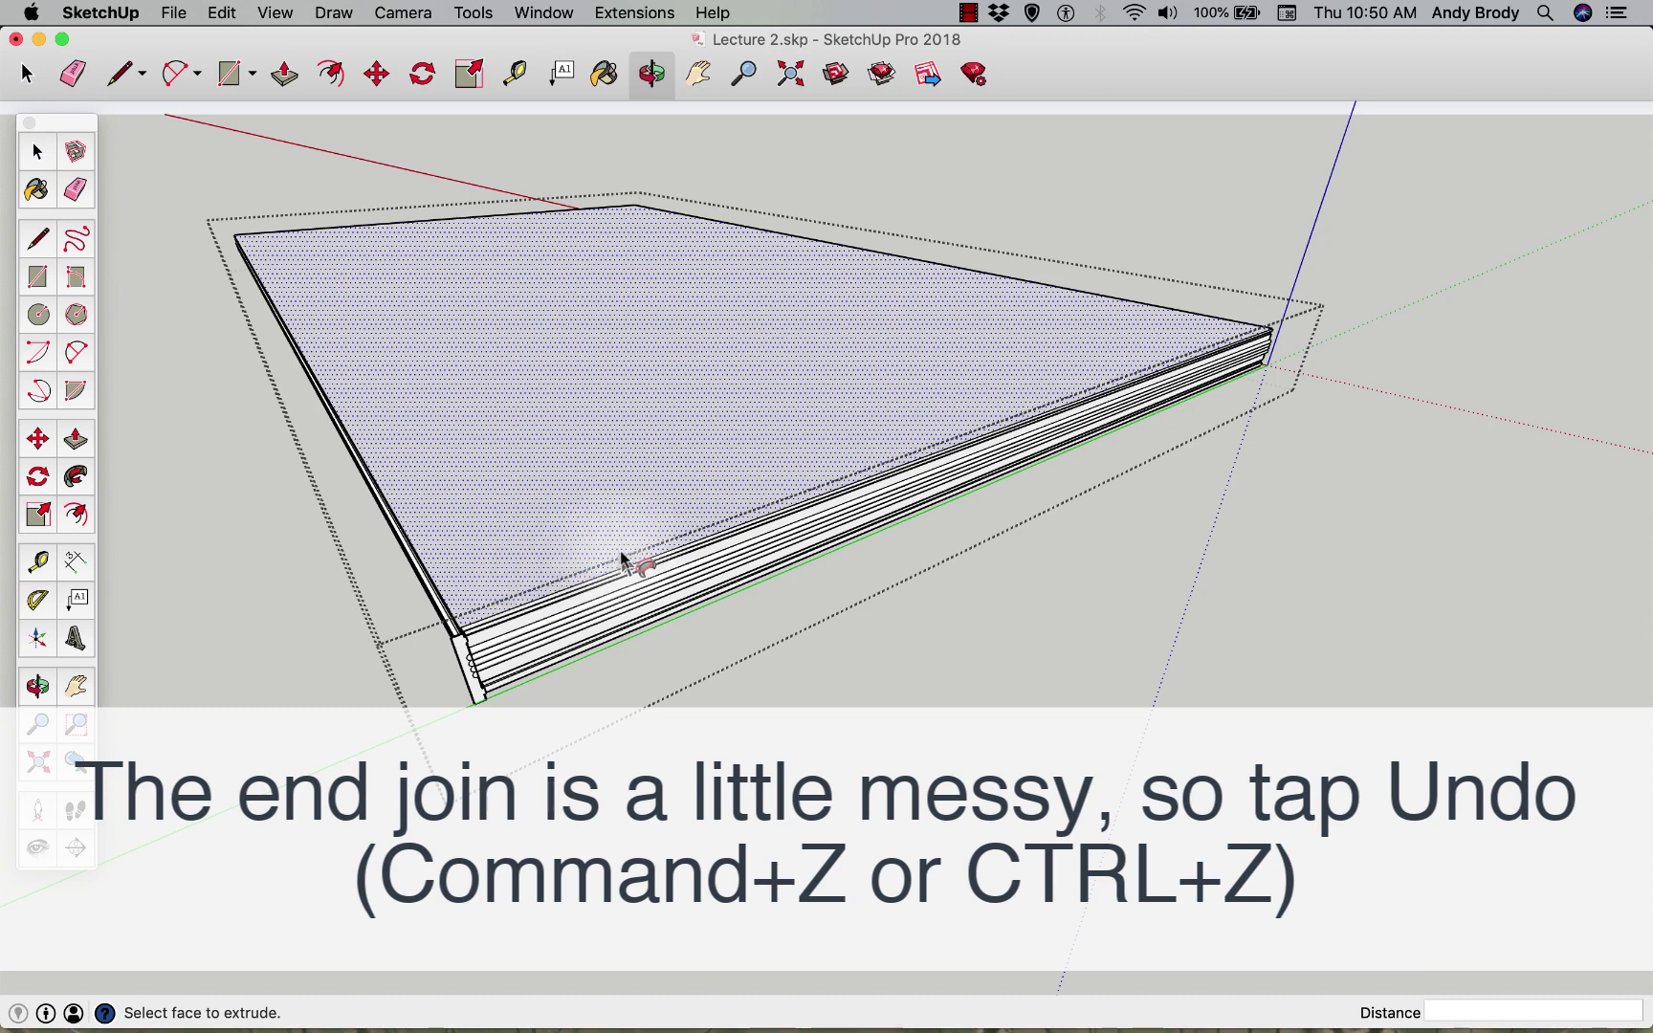
{"action": "key", "text": "super+z"}
- Sweep the molding profile around the full perimeter of the lower slab's top face with Follow Me, and leave the slab's editing context
{"action": "middle_click_drag", "start_coordinate": [602, 579], "coordinate": [429, 693]}
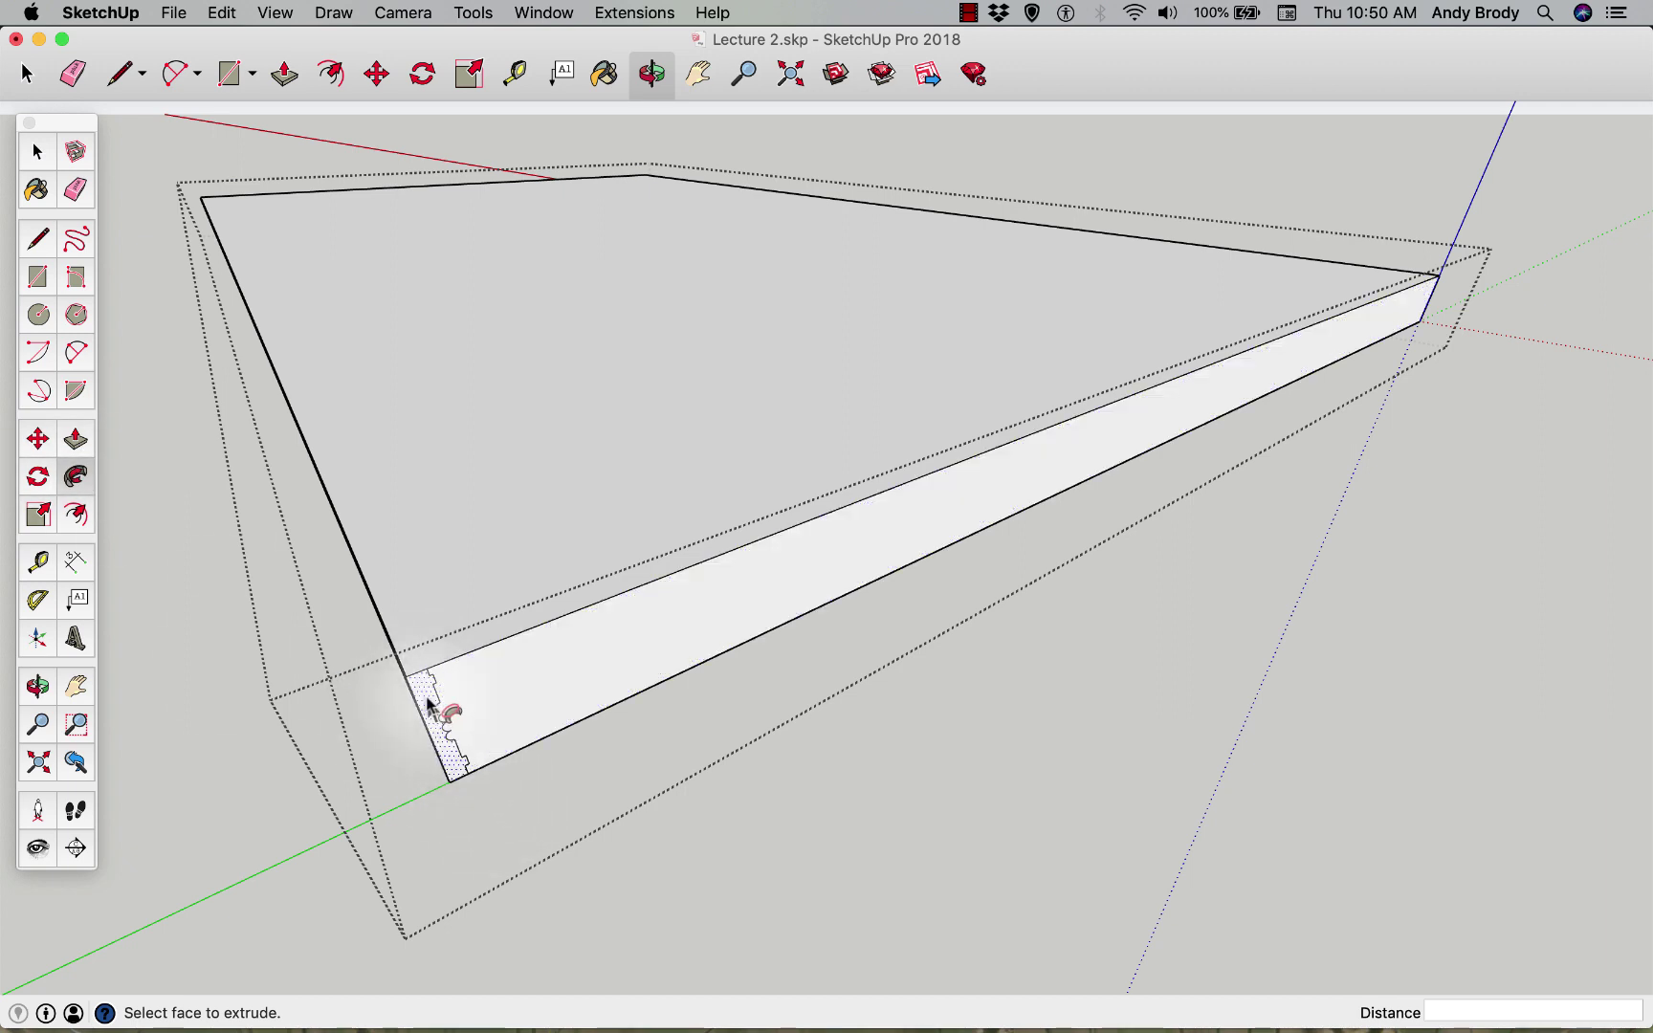
{"action": "left_click_drag", "start_coordinate": [430, 708], "coordinate": [610, 361]}
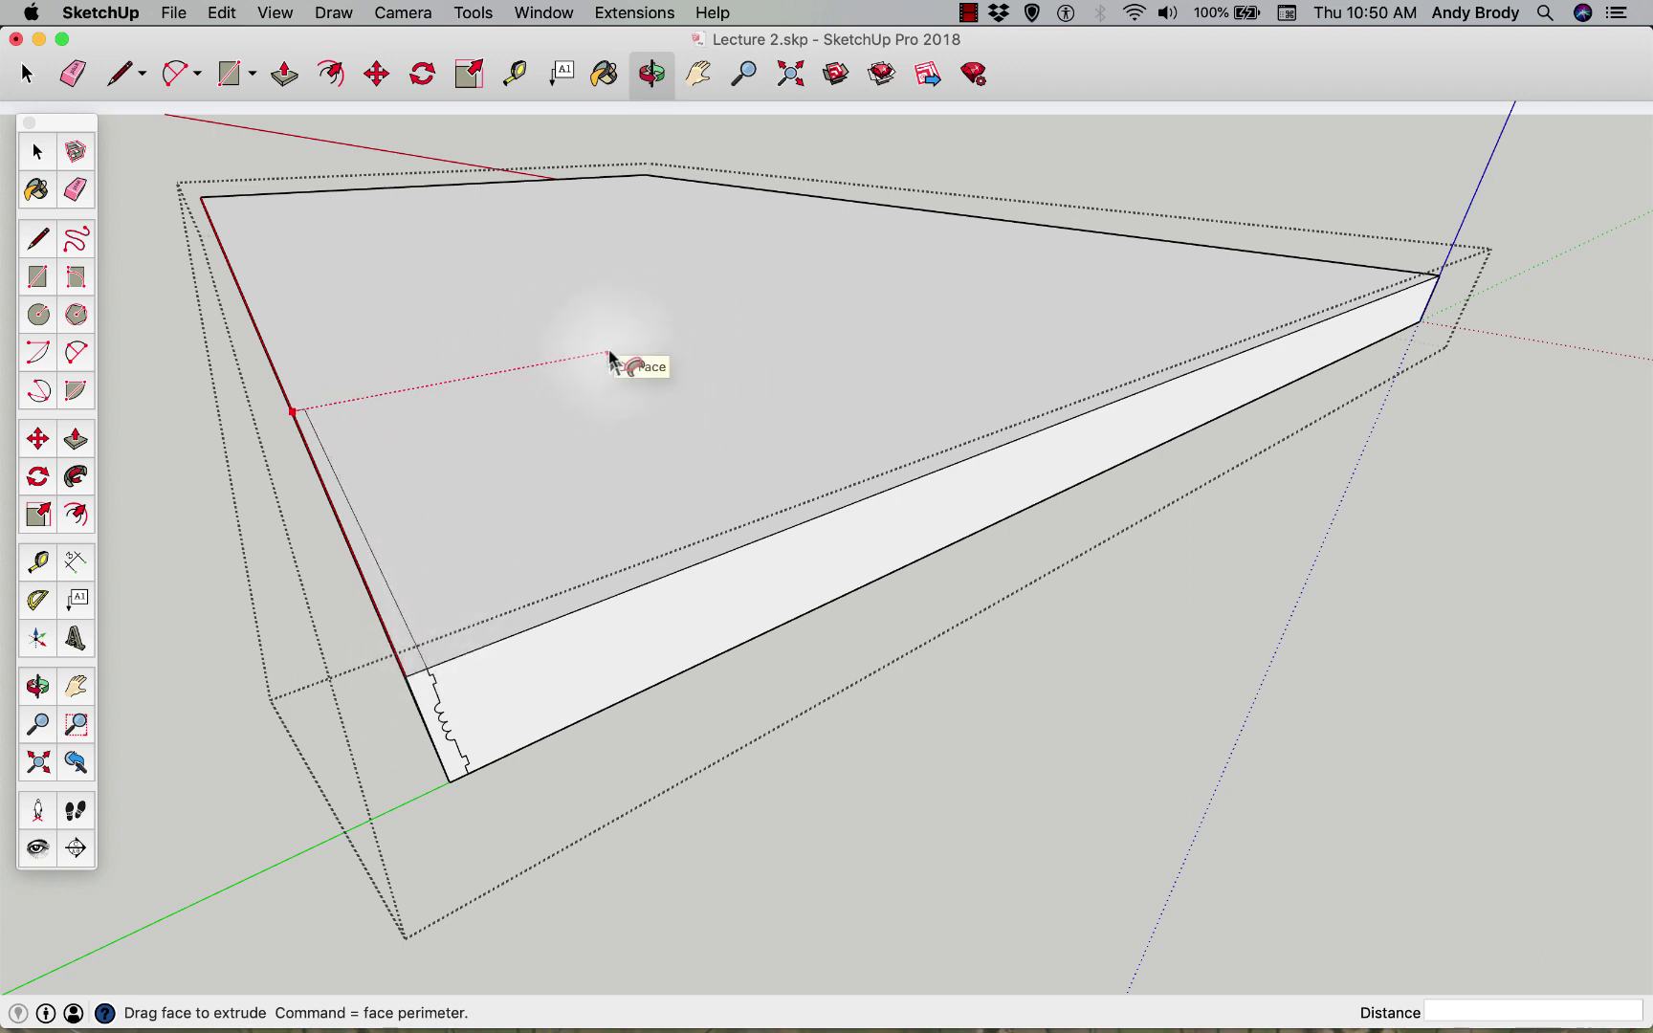
{"action": "mouse_move", "coordinate": [610, 358]}
{"action": "left_mouse_down"}
{"action": "mouse_move", "coordinate": [632, 391]}
{"action": "mouse_move", "coordinate": [622, 373]}
{"action": "left_mouse_up"}
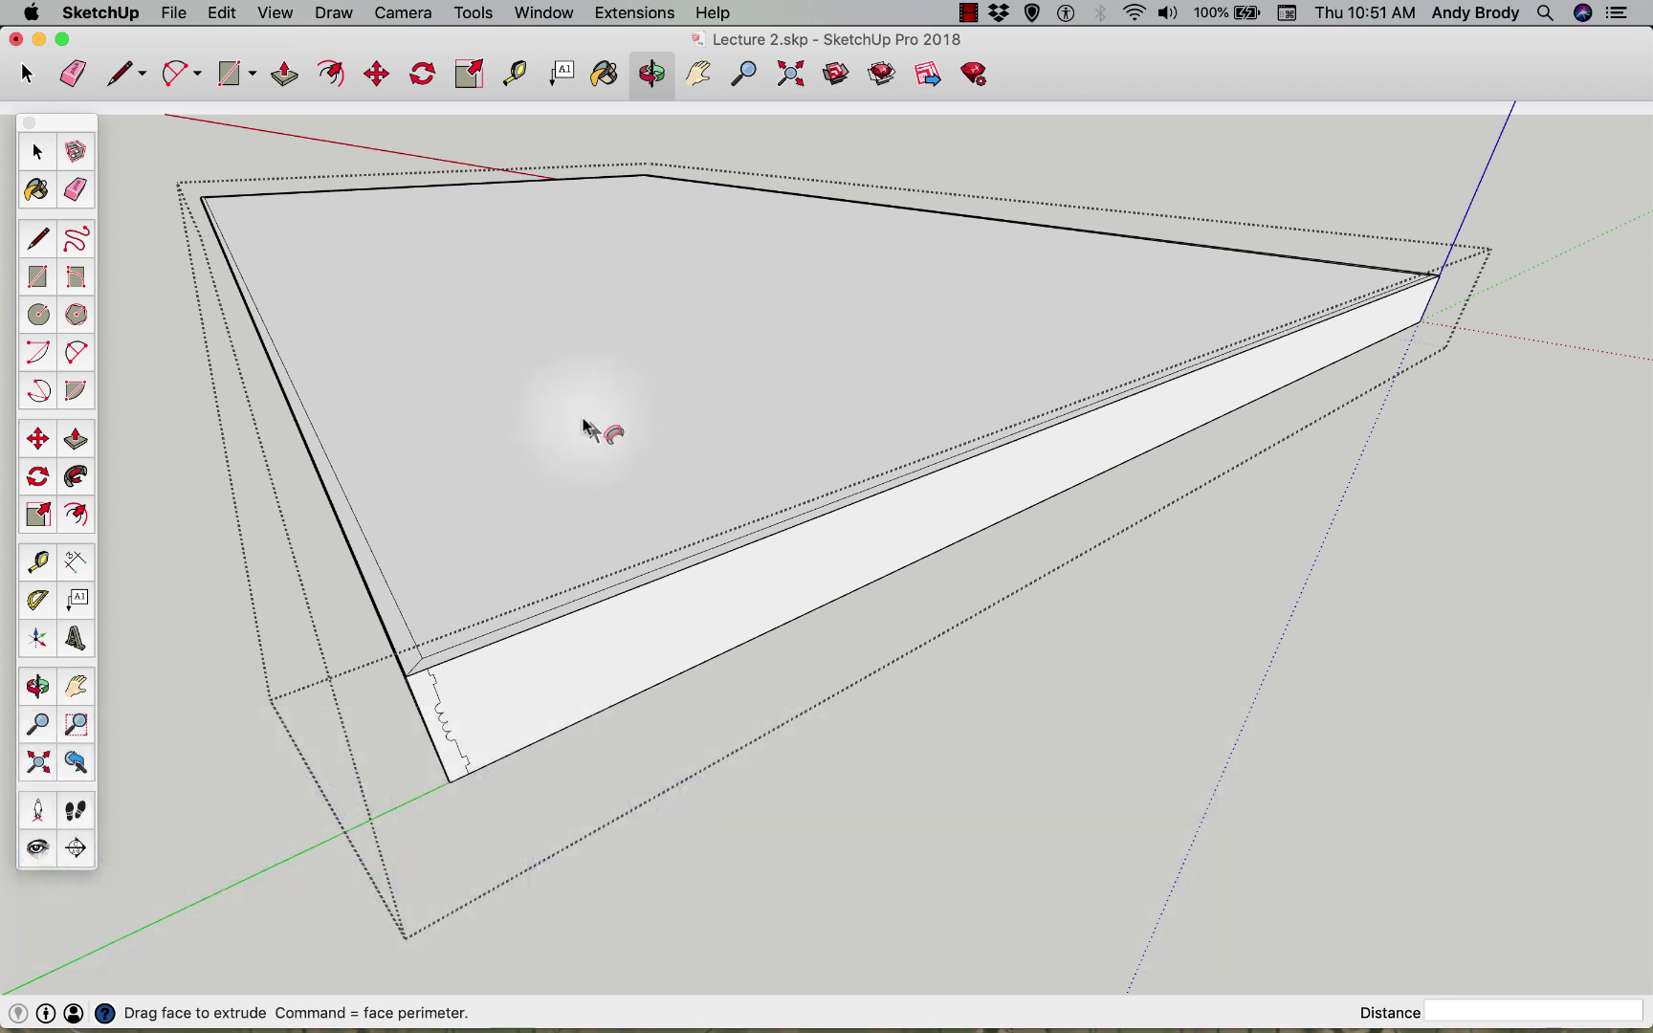
{"action": "left_click", "coordinate": [612, 376]}
{"action": "scroll", "coordinate": [327, 749], "scroll_direction": "up", "scroll_amount": 5}
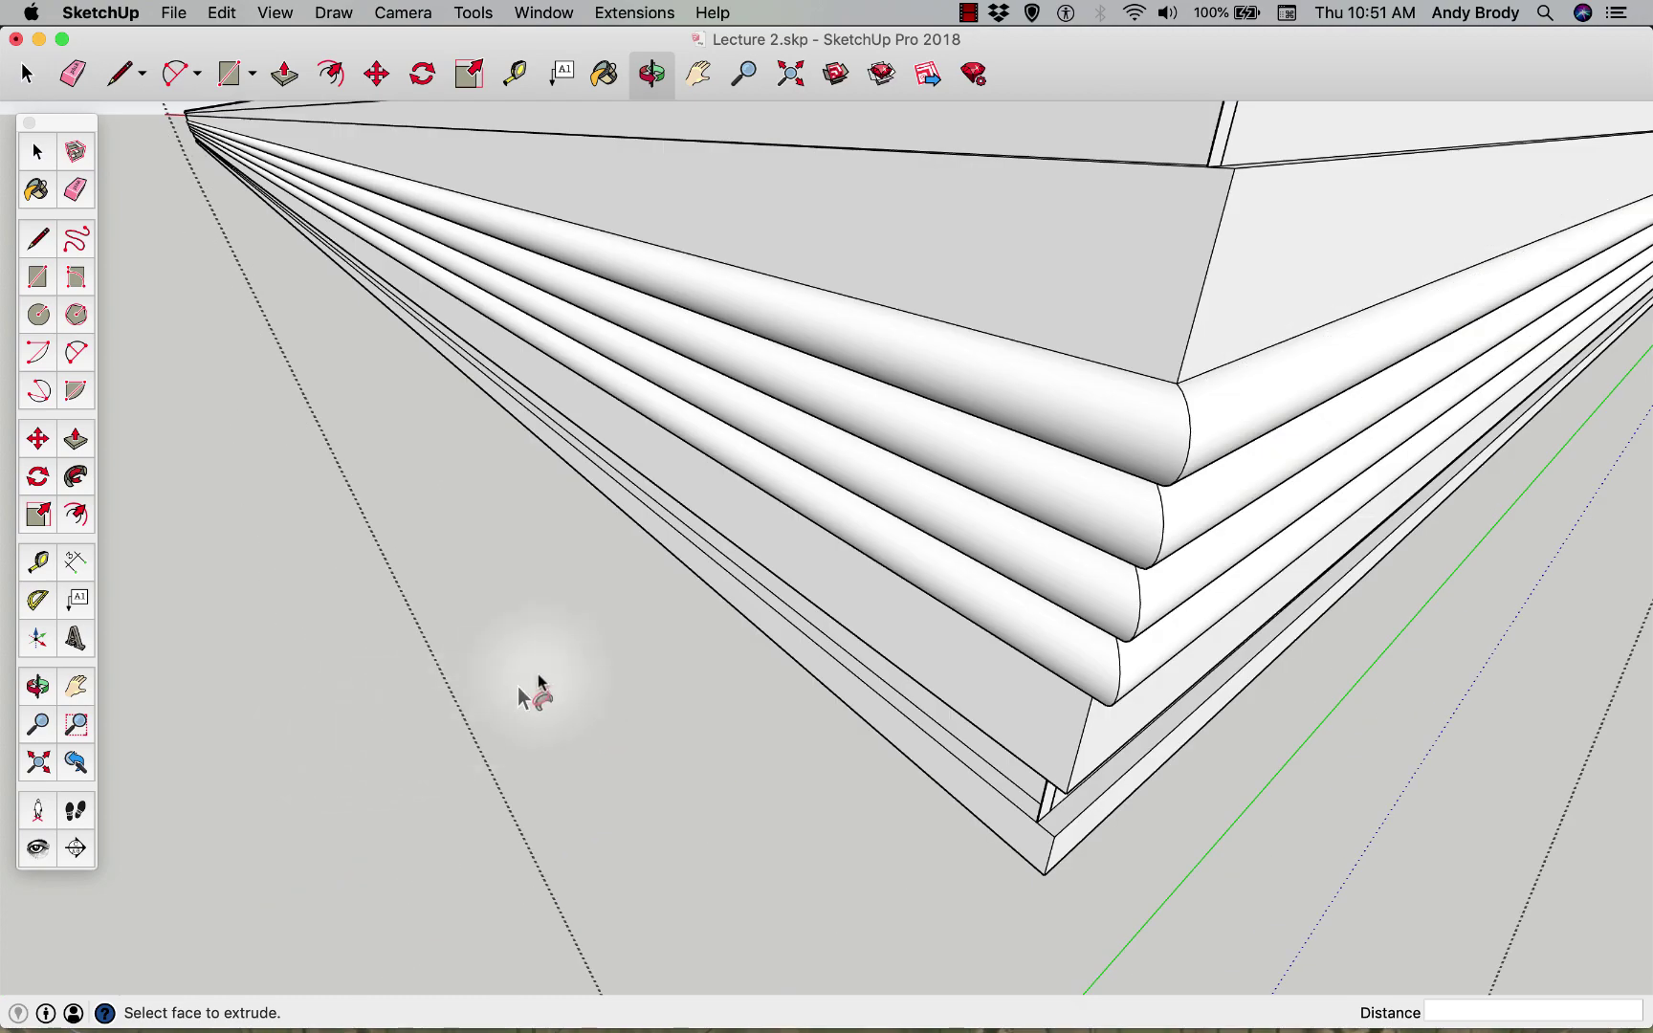
{"action": "scroll", "coordinate": [670, 690], "scroll_direction": "up", "scroll_amount": 3}
{"action": "middle_click_drag", "start_coordinate": [1144, 495], "coordinate": [642, 564]}
{"action": "scroll", "coordinate": [985, 678], "scroll_direction": "down", "scroll_amount": 10}
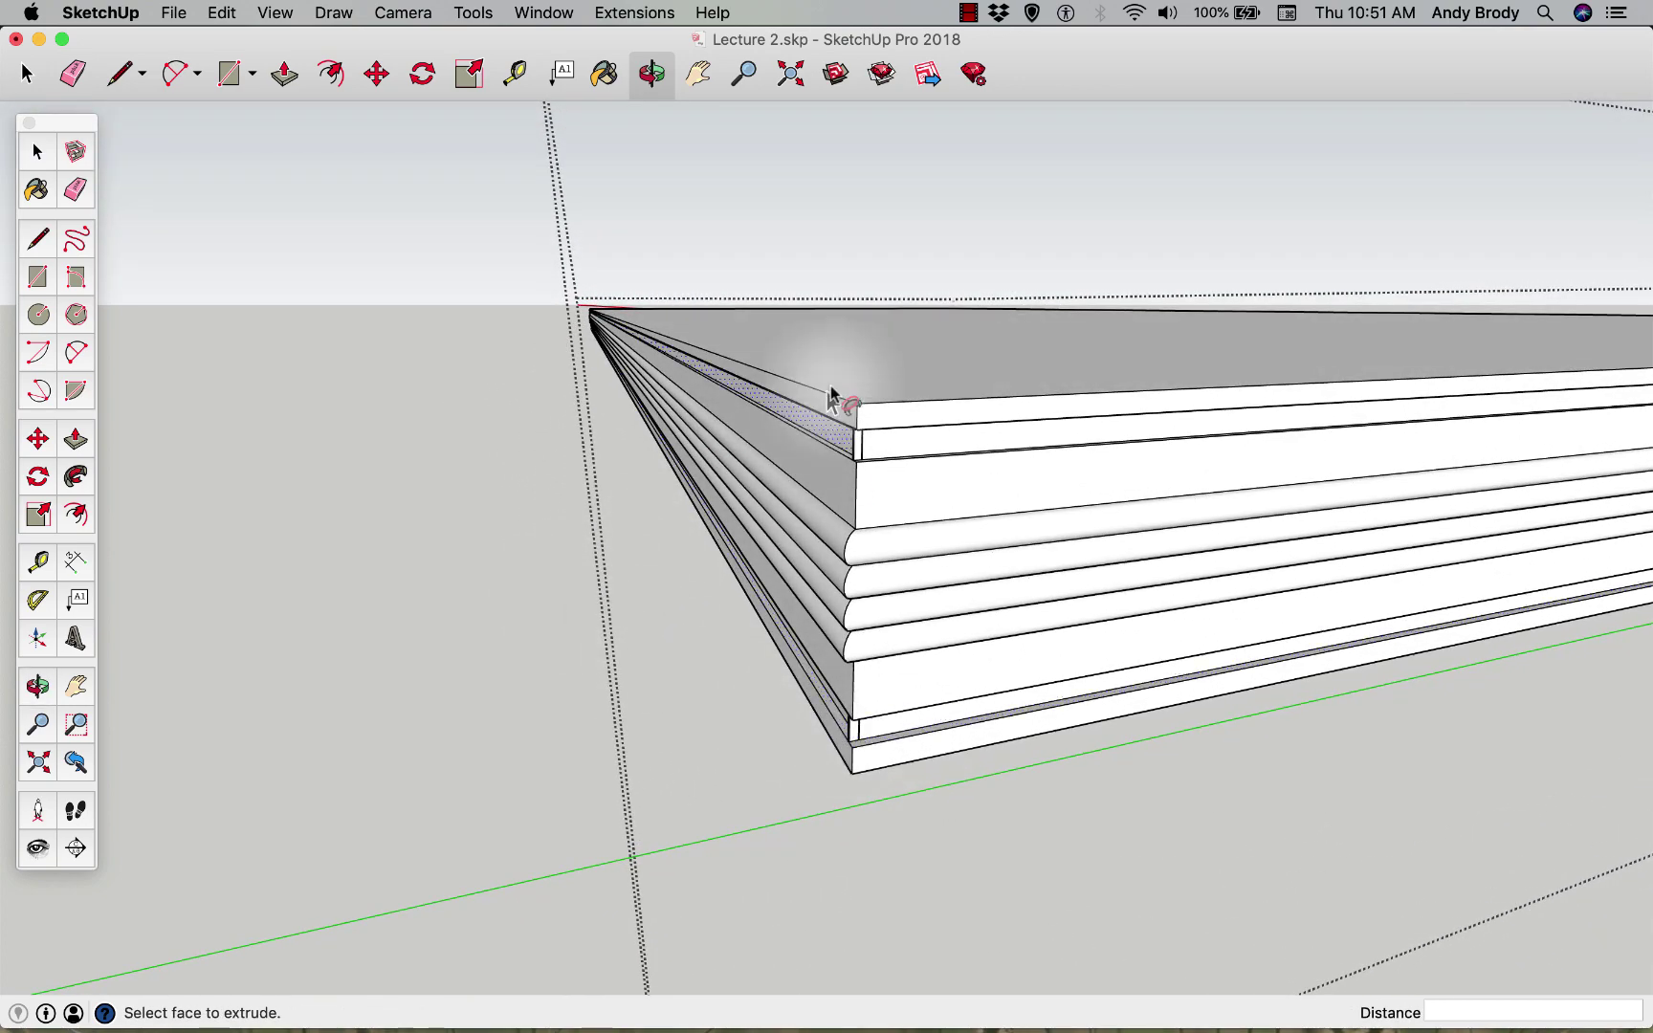
{"action": "scroll", "coordinate": [892, 450], "scroll_direction": "up", "scroll_amount": 3}
{"action": "key", "text": "space"}
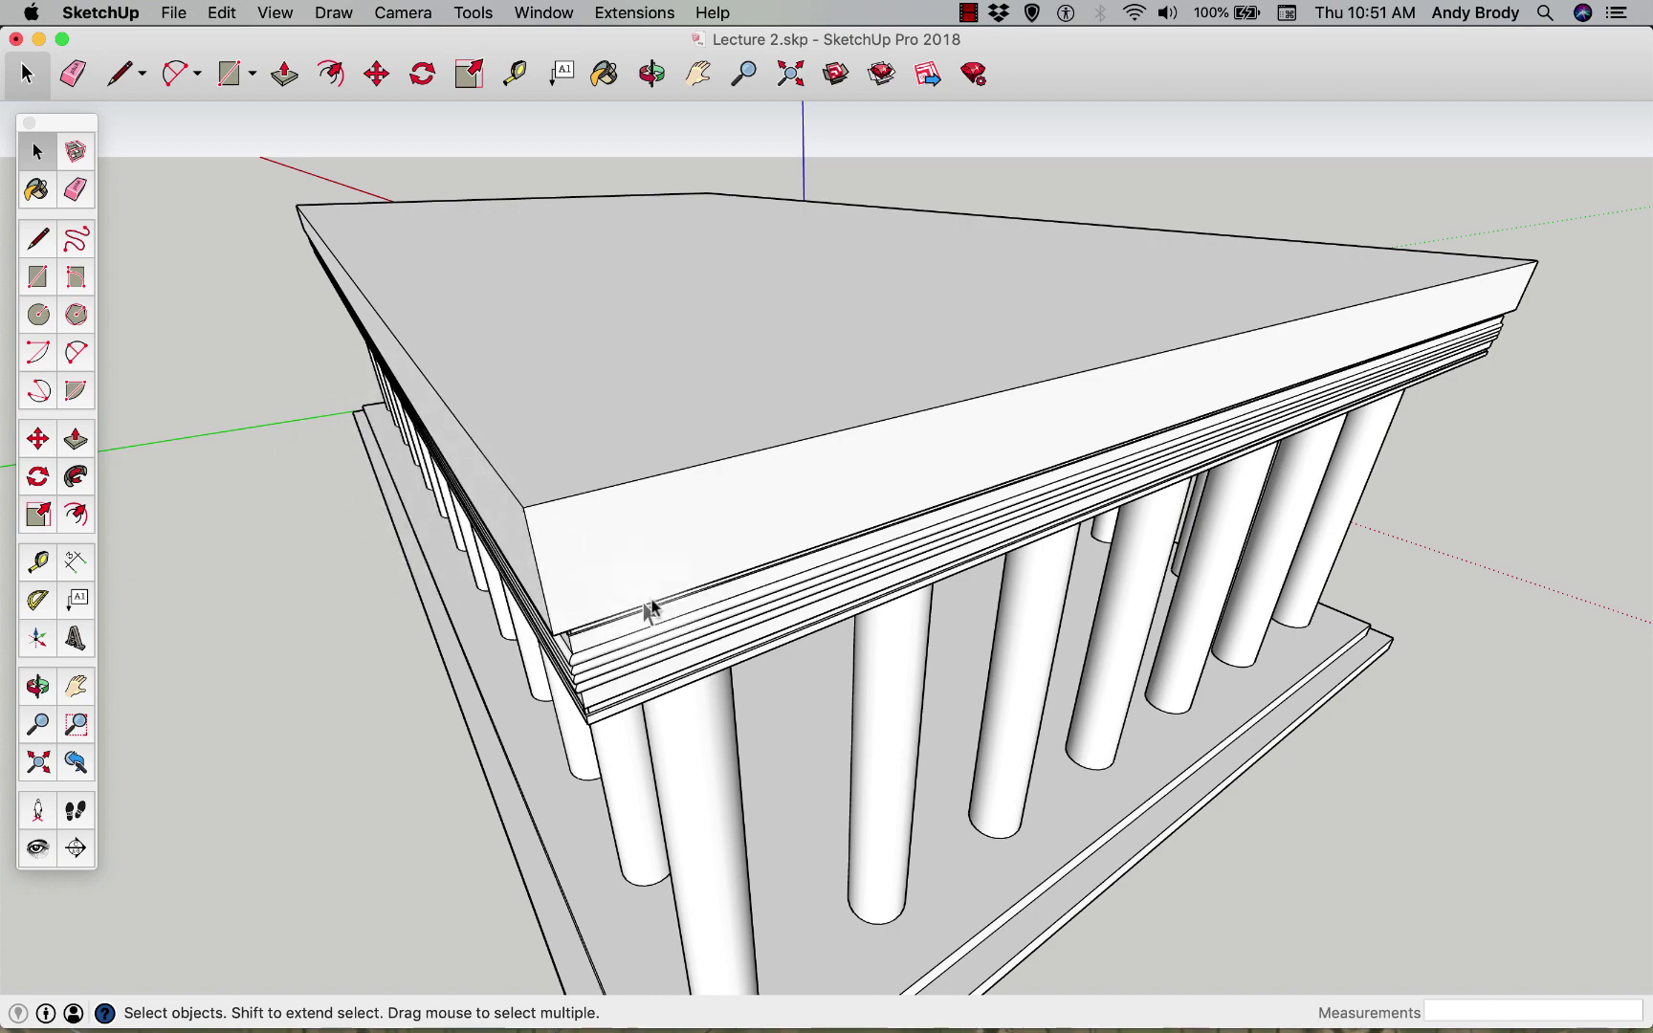
- Open the upper slab for editing and push its top face down by 1'
{"action": "mouse_move", "coordinate": [705, 593]}
{"action": "middle_mouse_down"}
{"action": "mouse_move", "coordinate": [572, 564]}
{"action": "mouse_move", "coordinate": [701, 577]}
{"action": "middle_mouse_up"}
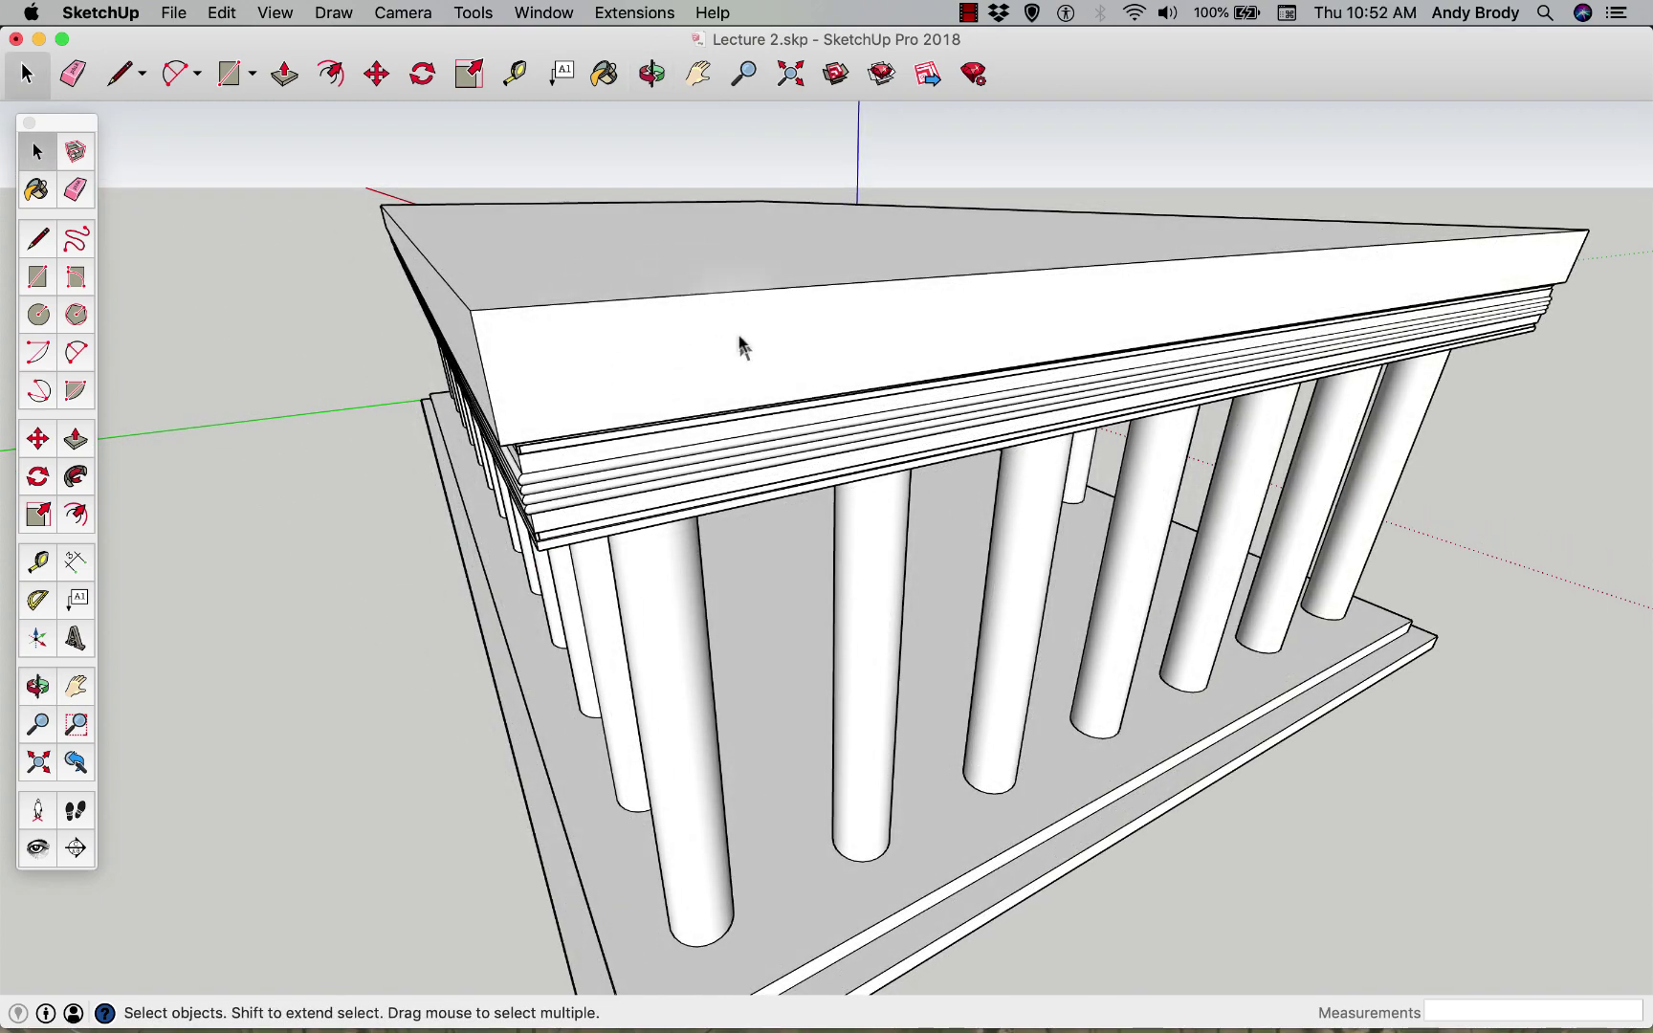
{"action": "double_click", "coordinate": [643, 335]}
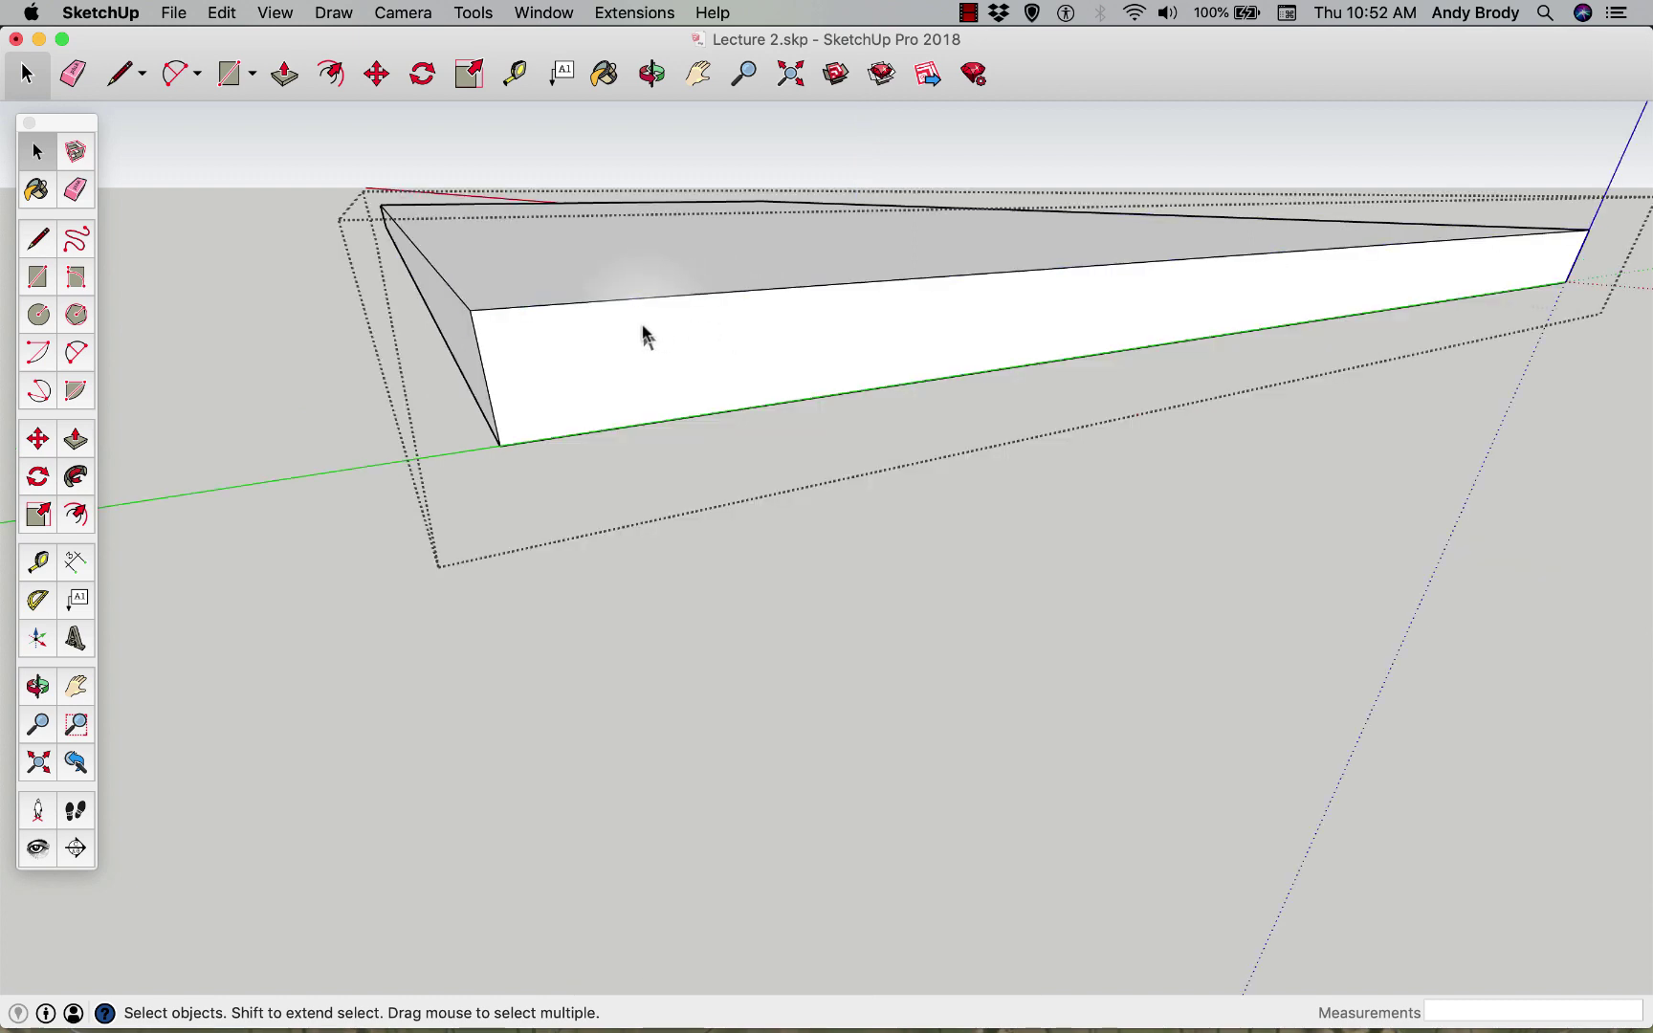
{"action": "middle_click_drag", "start_coordinate": [612, 369], "coordinate": [557, 411]}
{"action": "key", "text": "p"}
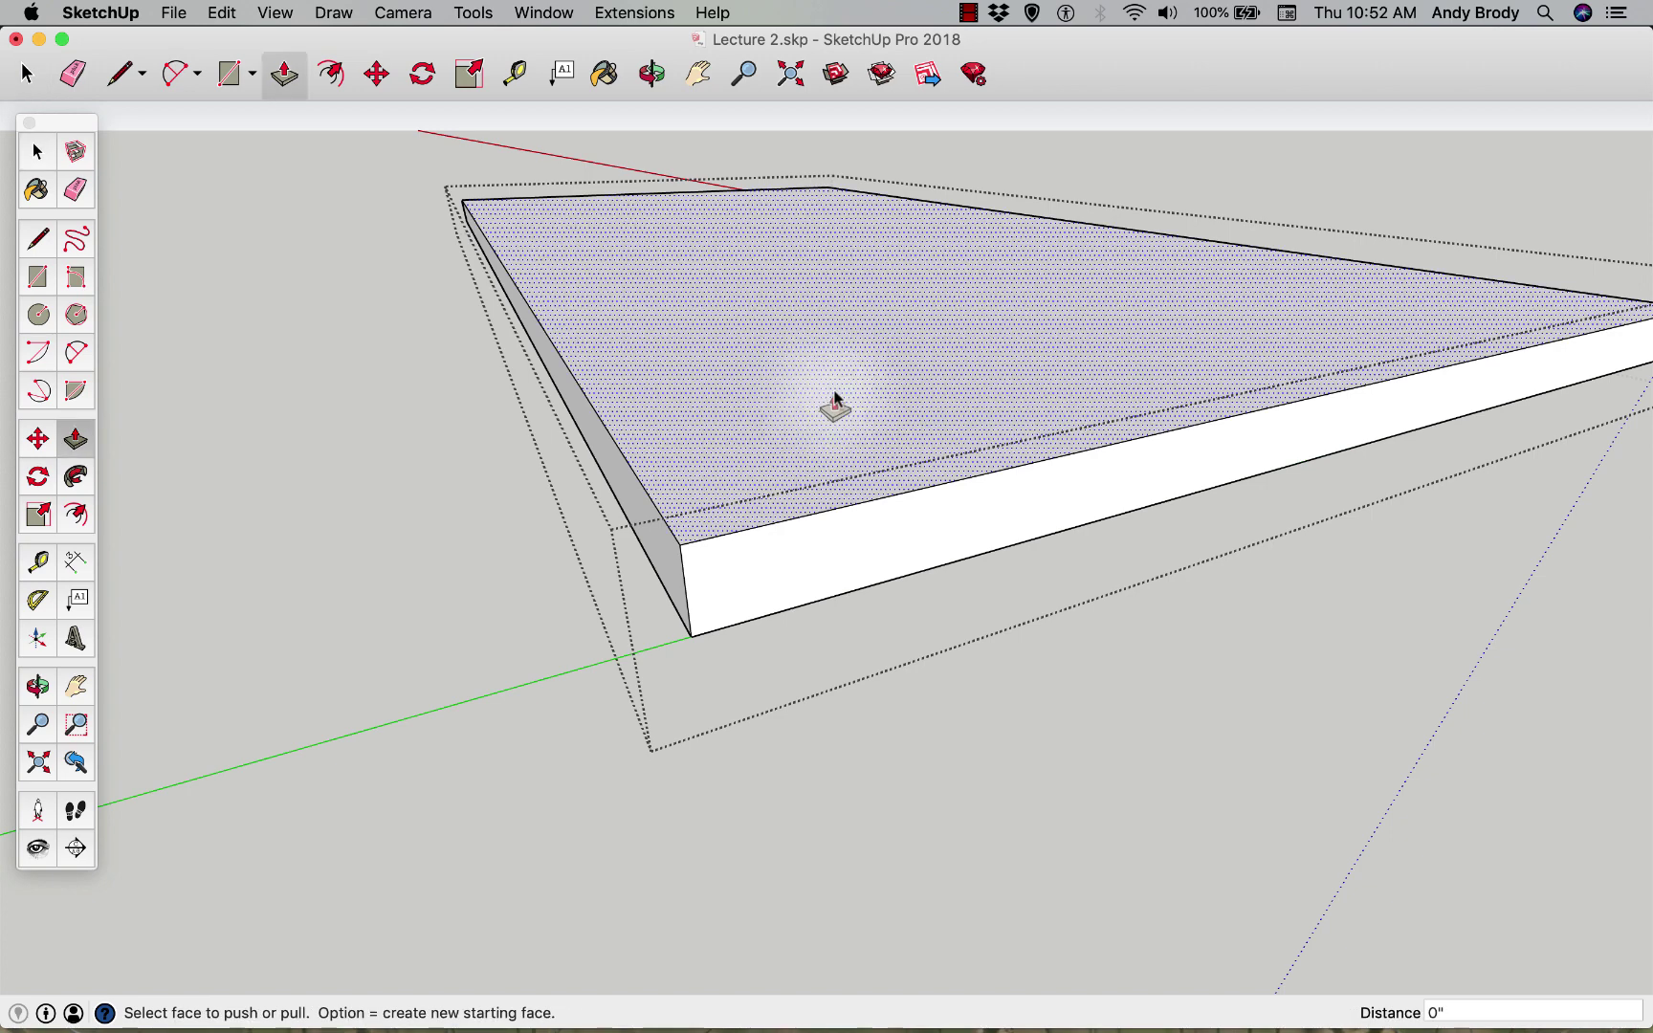
{"action": "left_click_drag", "start_coordinate": [852, 381], "coordinate": [856, 398]}
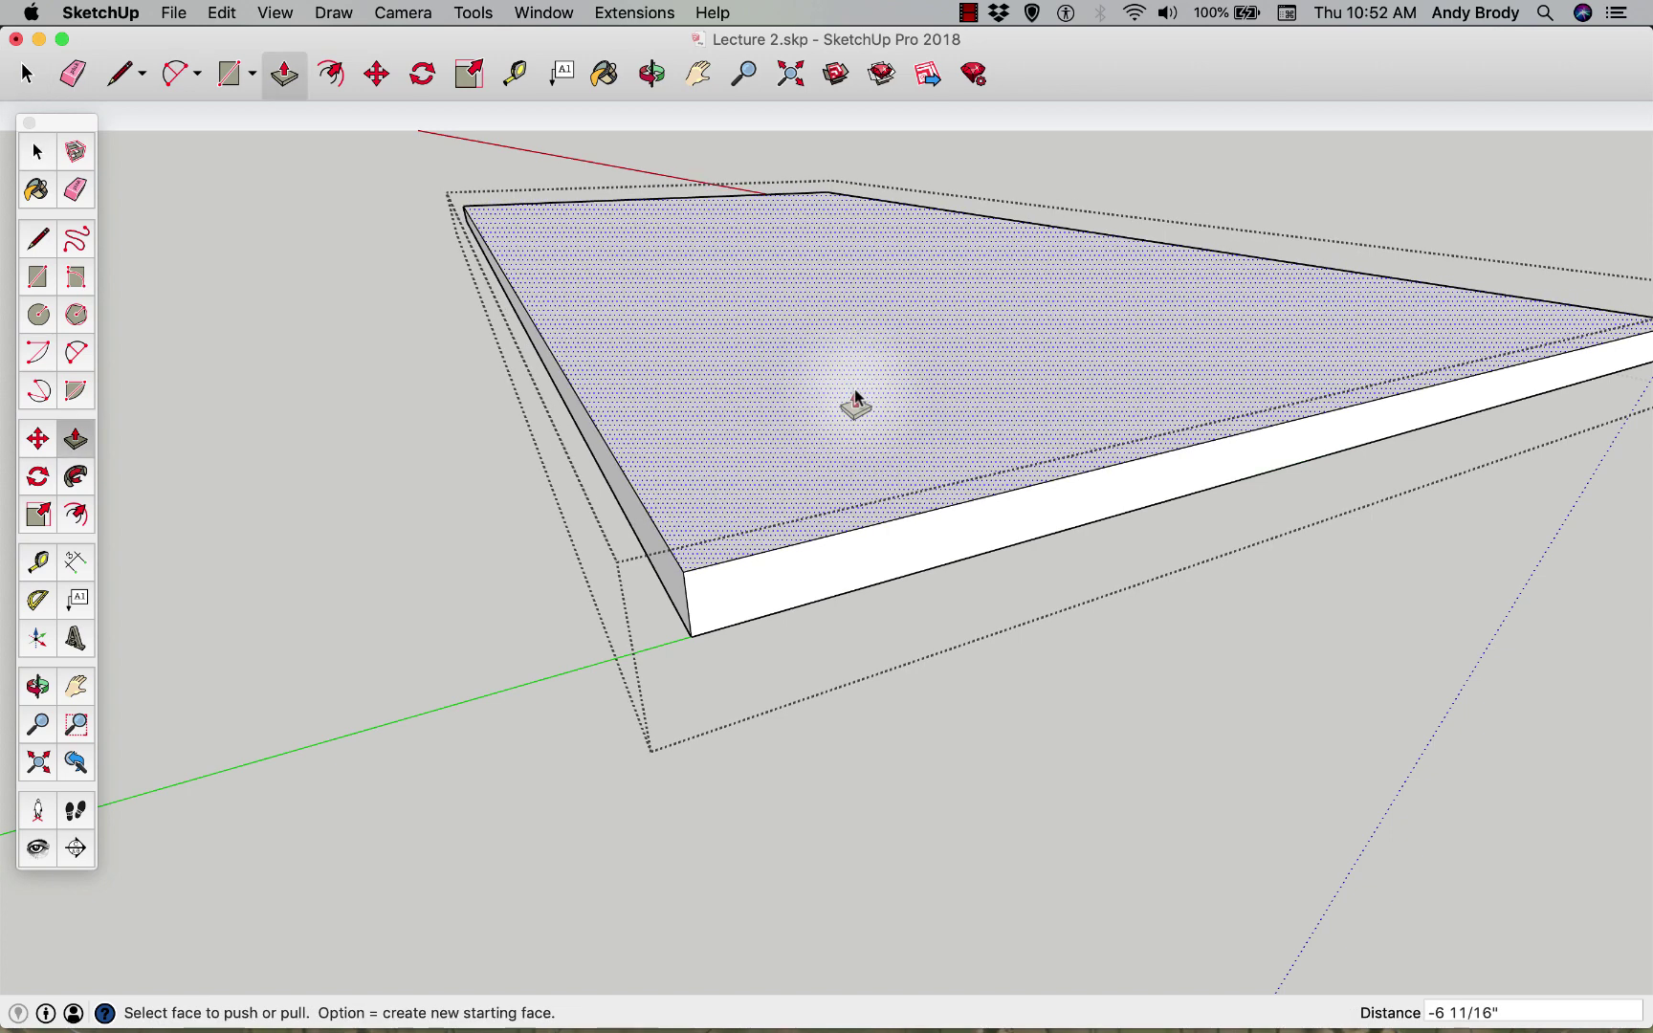
{"action": "left_click", "coordinate": [854, 389]}
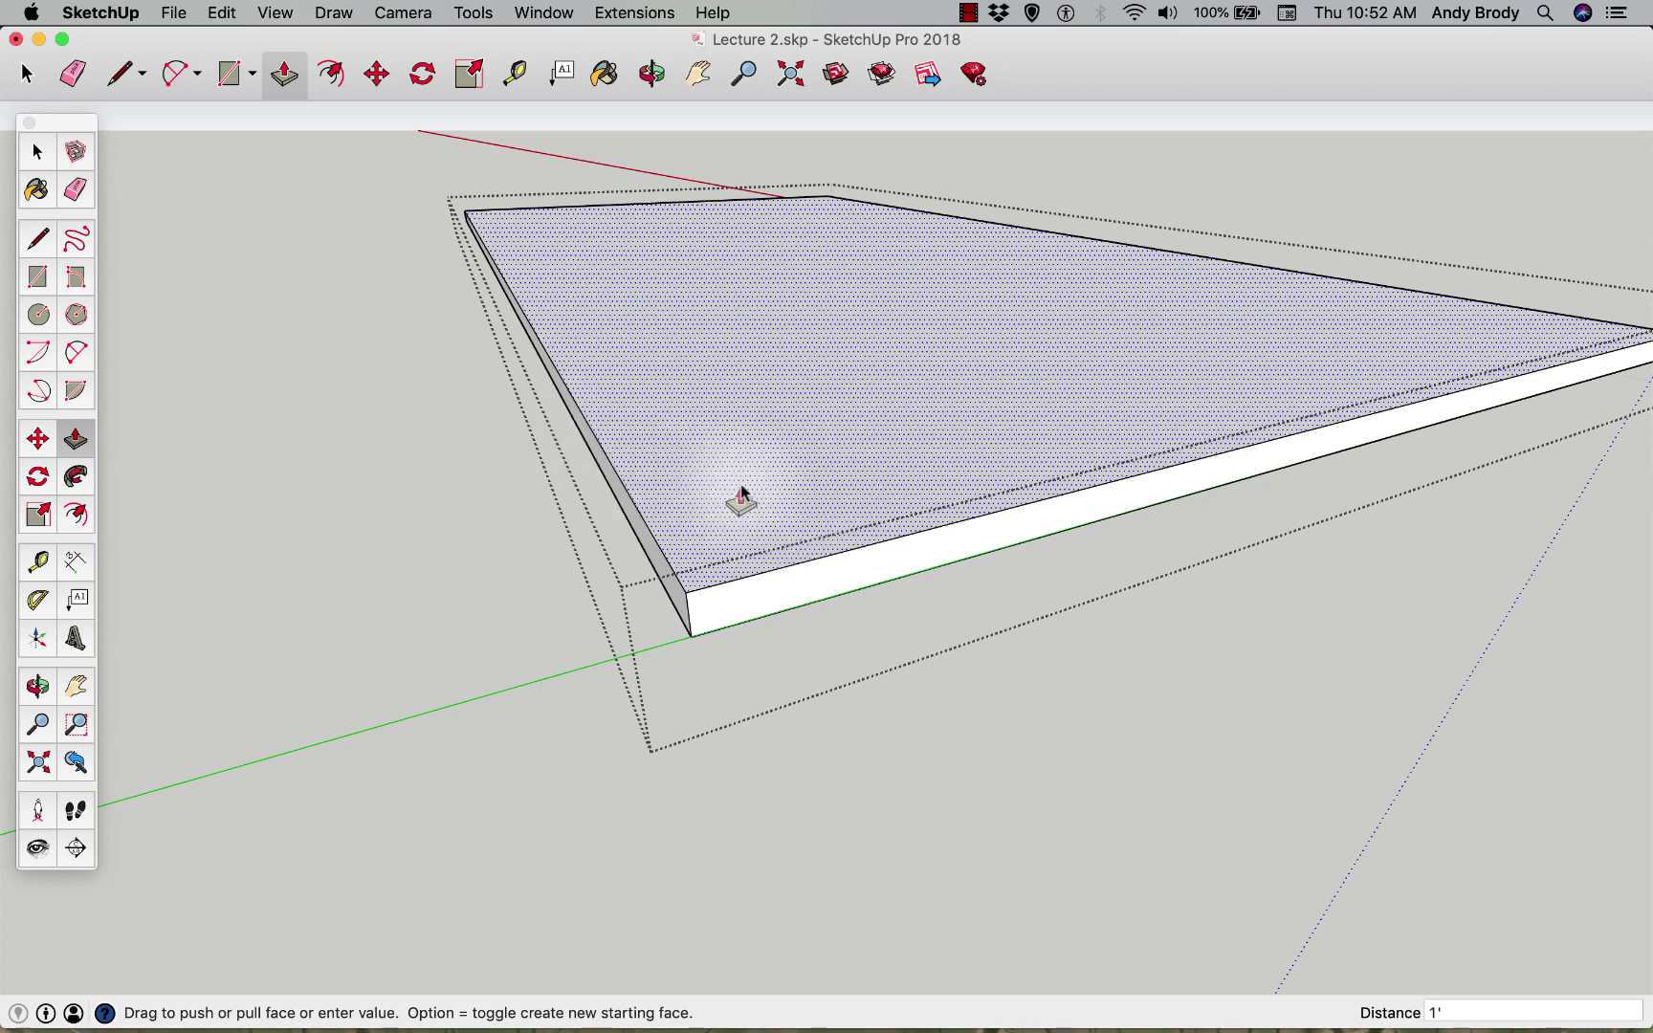
- Draw a vertical rectangle about 5 15/16" by 9 1/4" projecting outward from the upper slab's top corner, in line with its long face
{"action": "scroll", "coordinate": [695, 631], "scroll_direction": "up", "scroll_amount": 5}
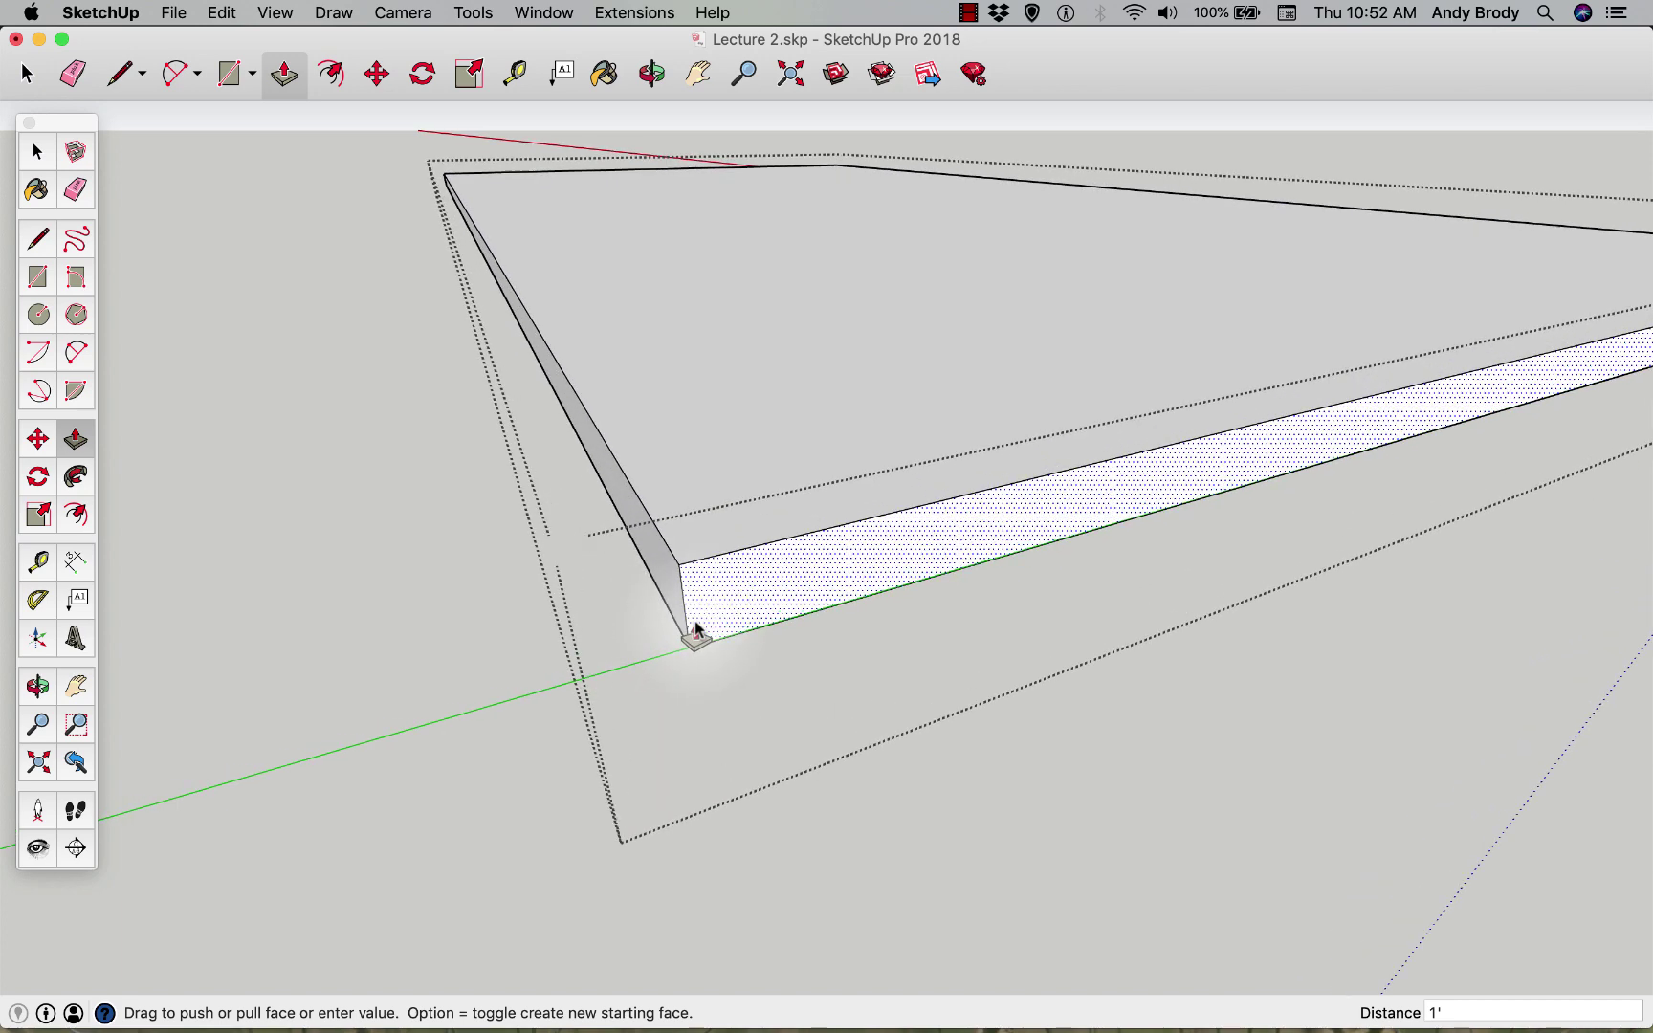
{"action": "scroll", "coordinate": [694, 627], "scroll_direction": "up", "scroll_amount": 4}
{"action": "middle_click_drag", "start_coordinate": [566, 490], "coordinate": [576, 371]}
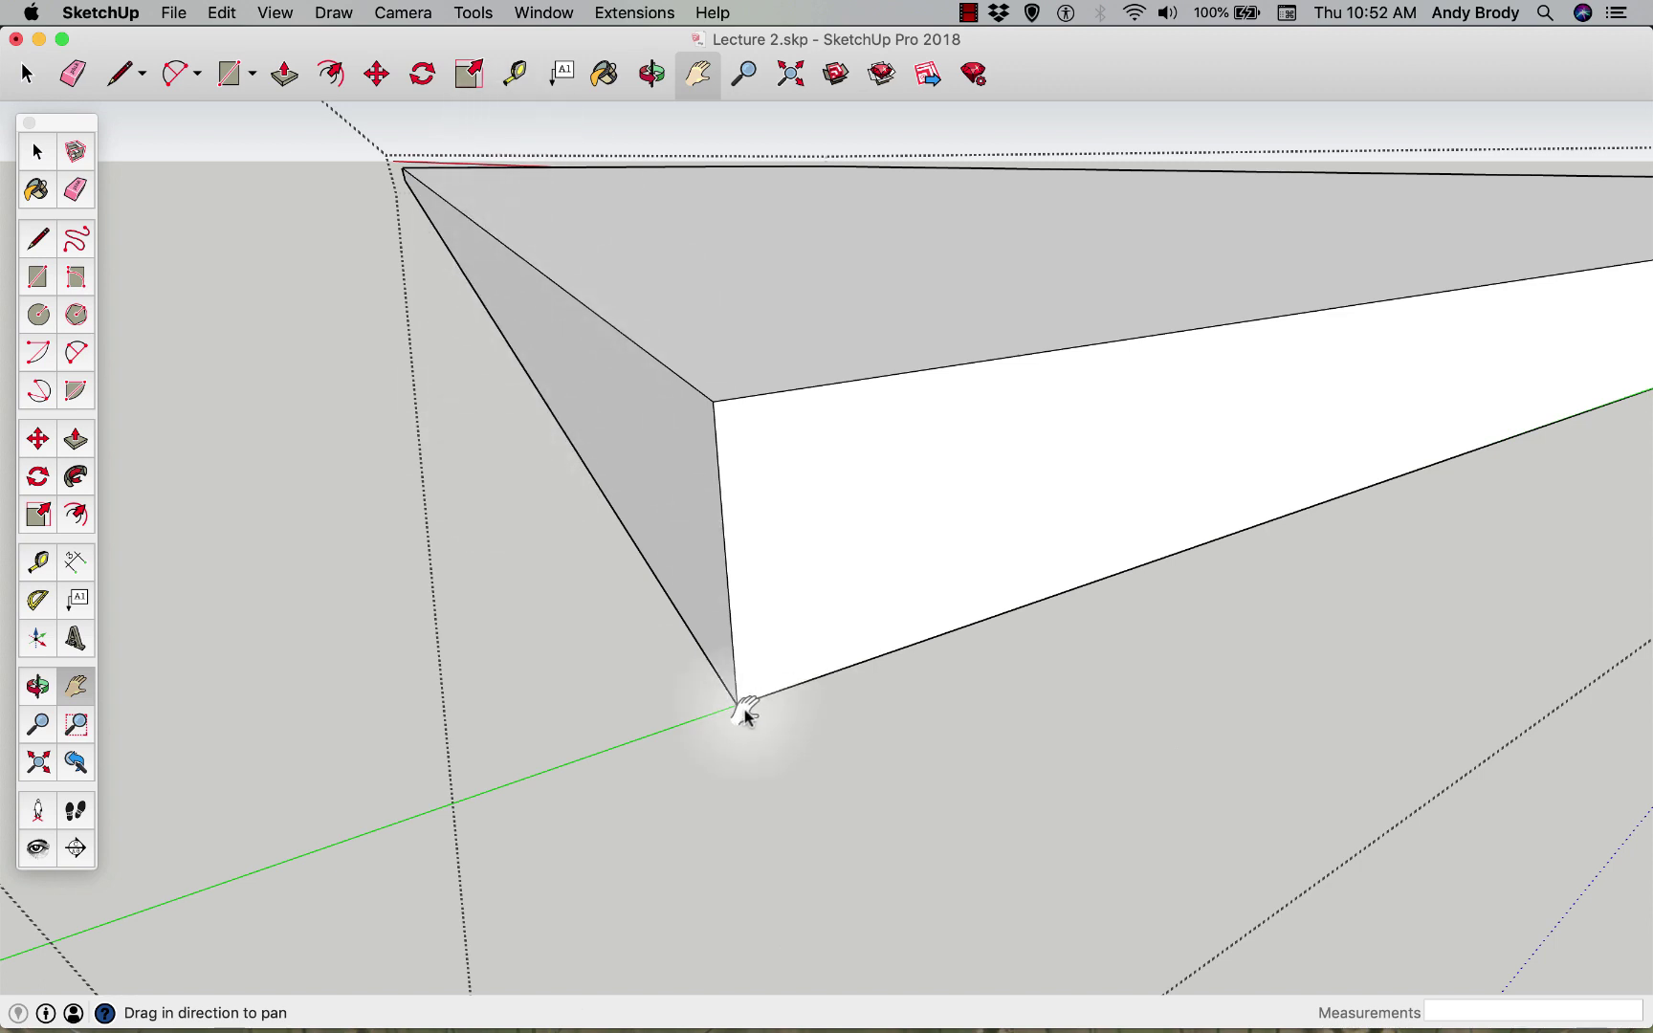
{"action": "left_click", "coordinate": [40, 279]}
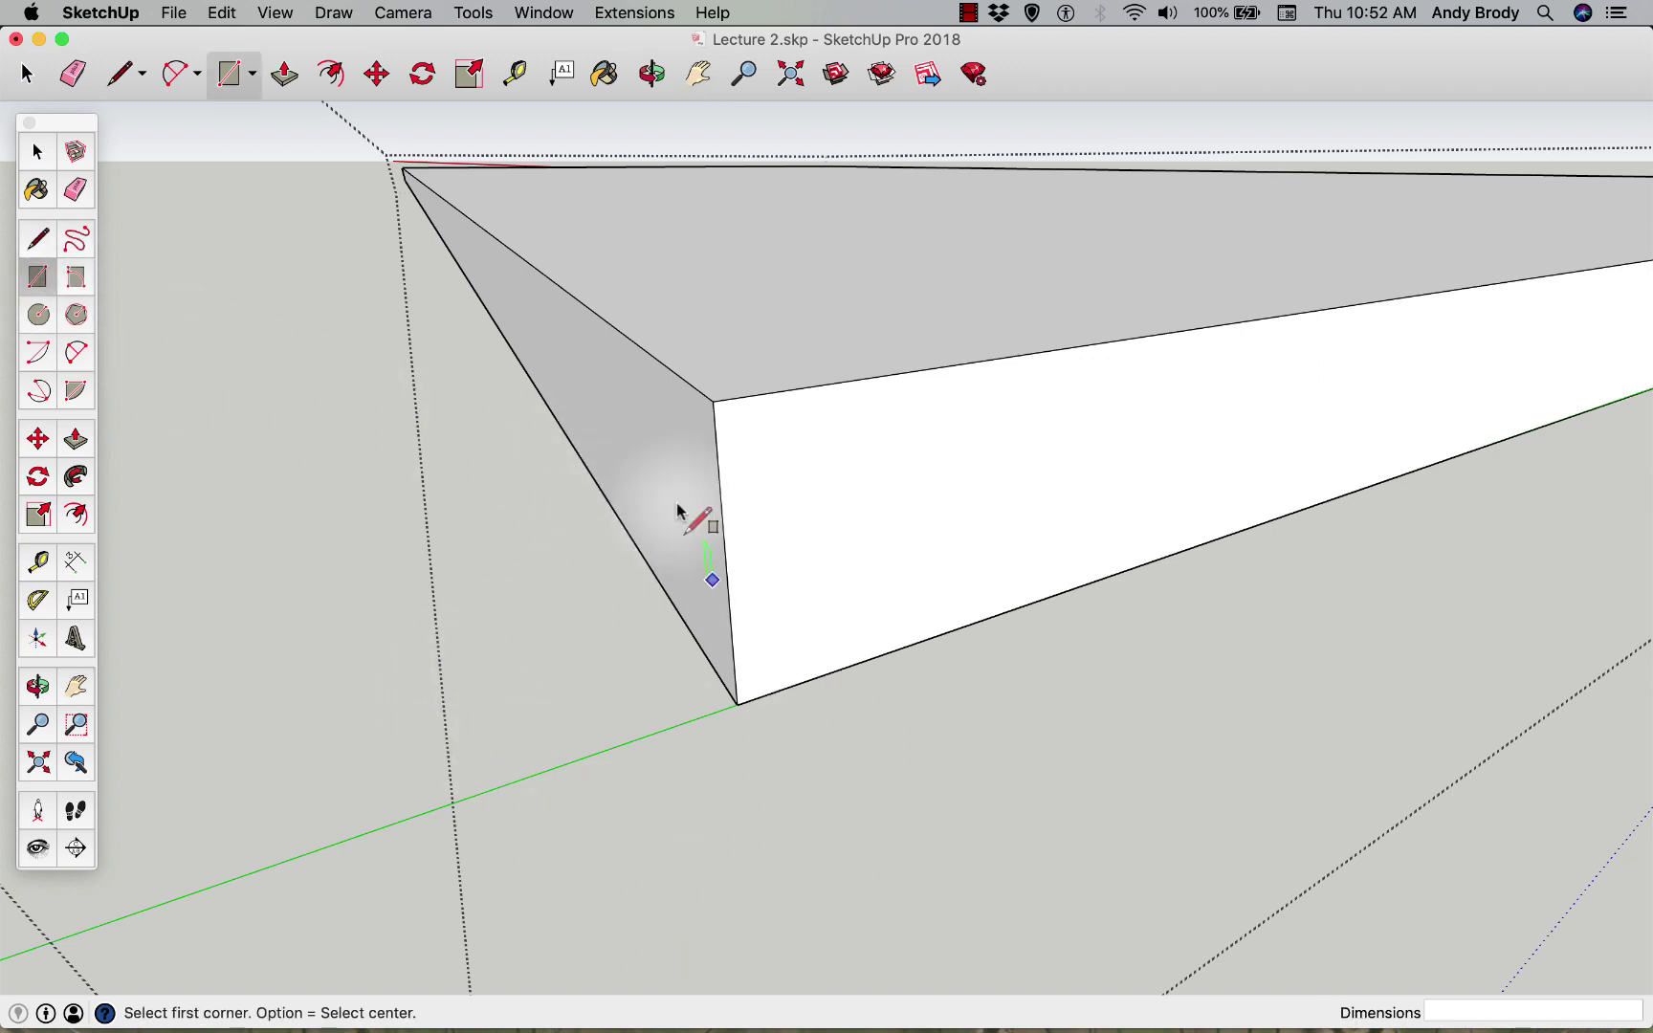
{"action": "left_click", "coordinate": [713, 401]}
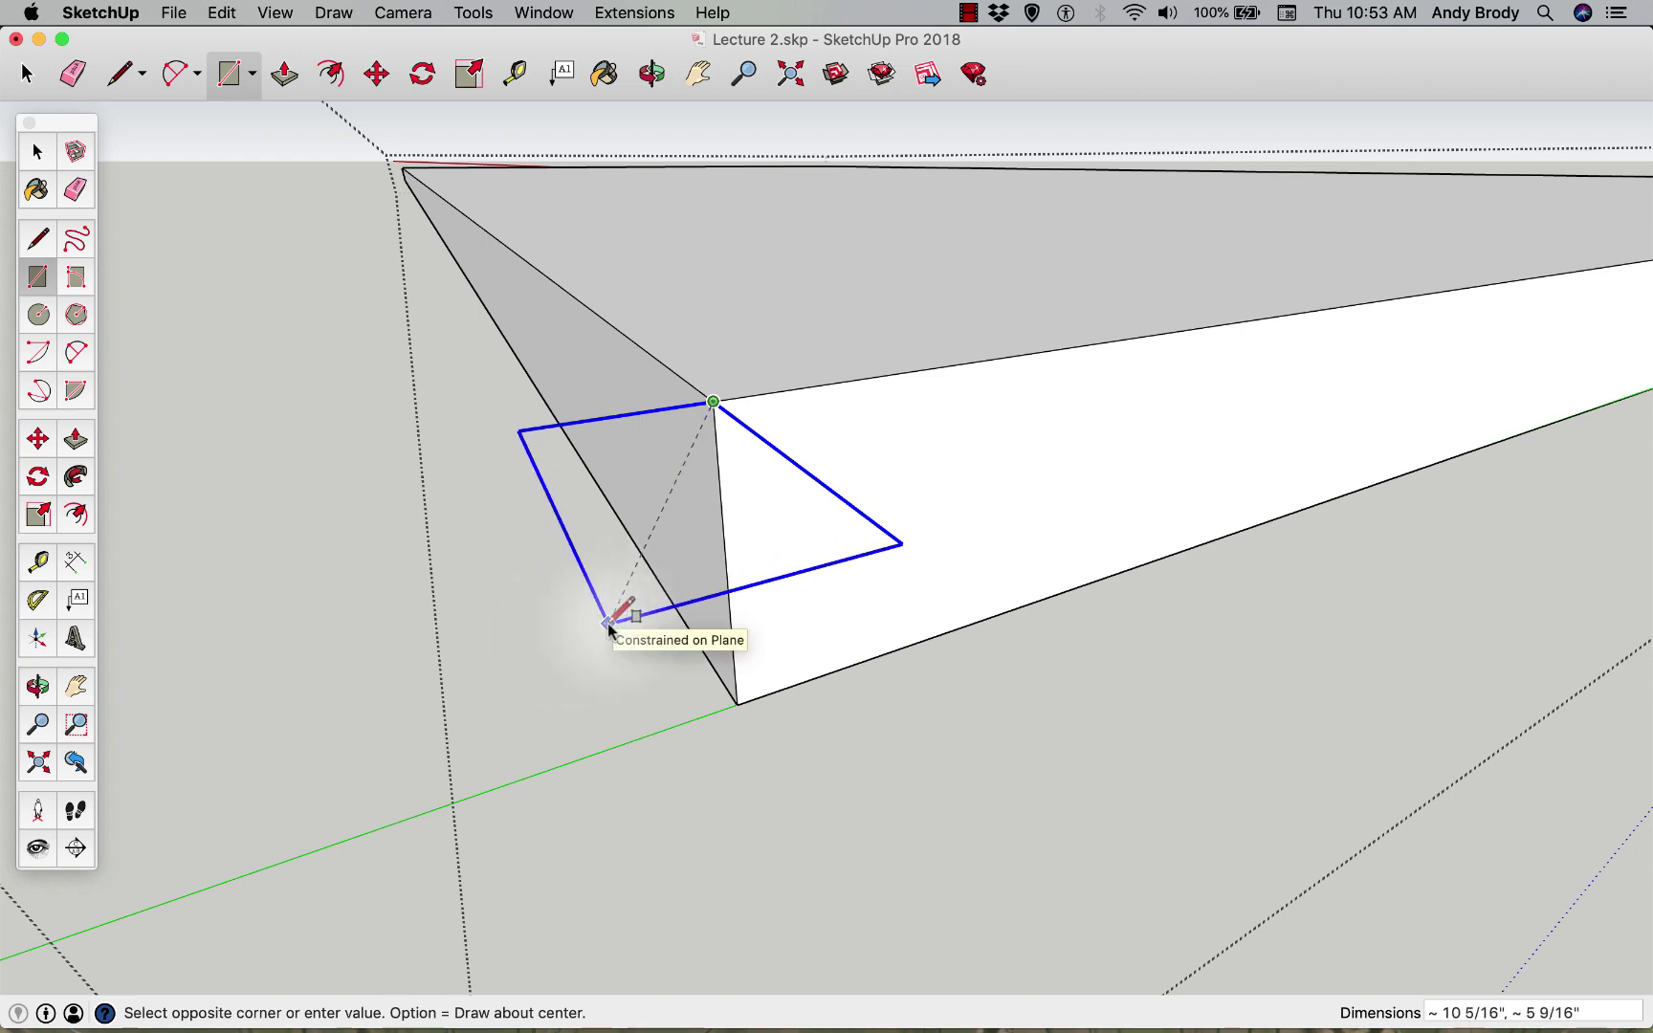
{"action": "left_click", "coordinate": [565, 698]}
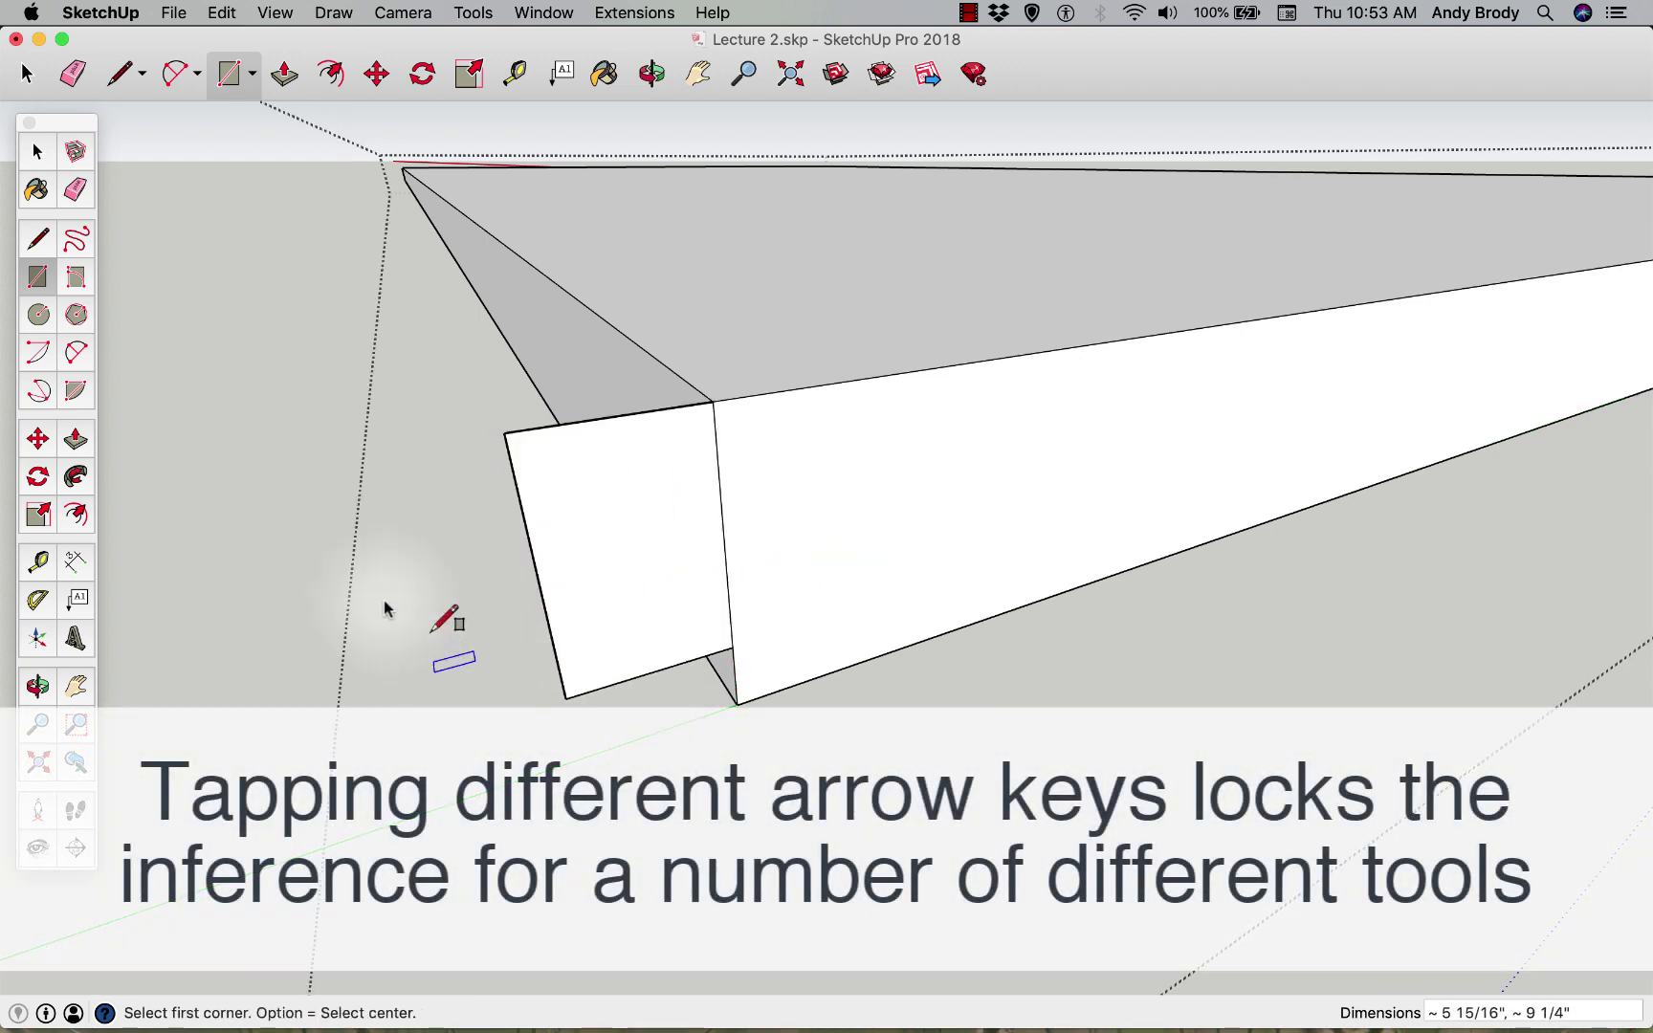
- Draw a stepped line across the rectangle, descending from its outer edge and notching back up to the slab's corner edge
{"action": "left_click", "coordinate": [33, 241]}
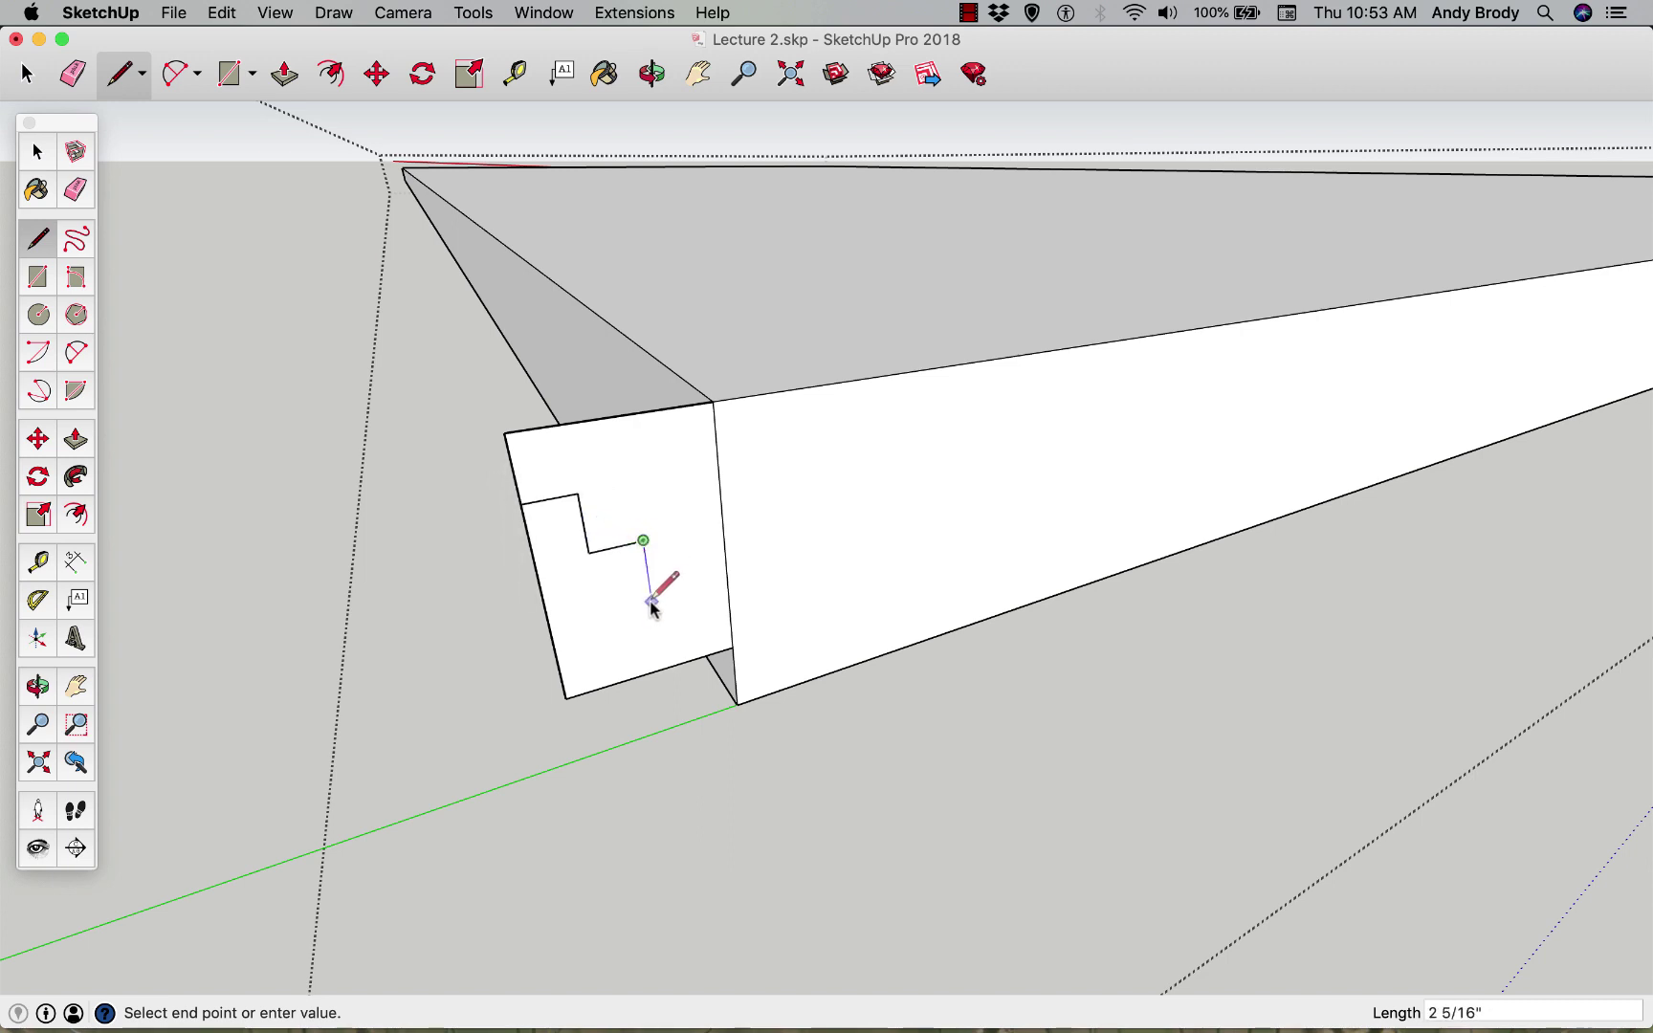
{"action": "left_click", "coordinate": [700, 605]}
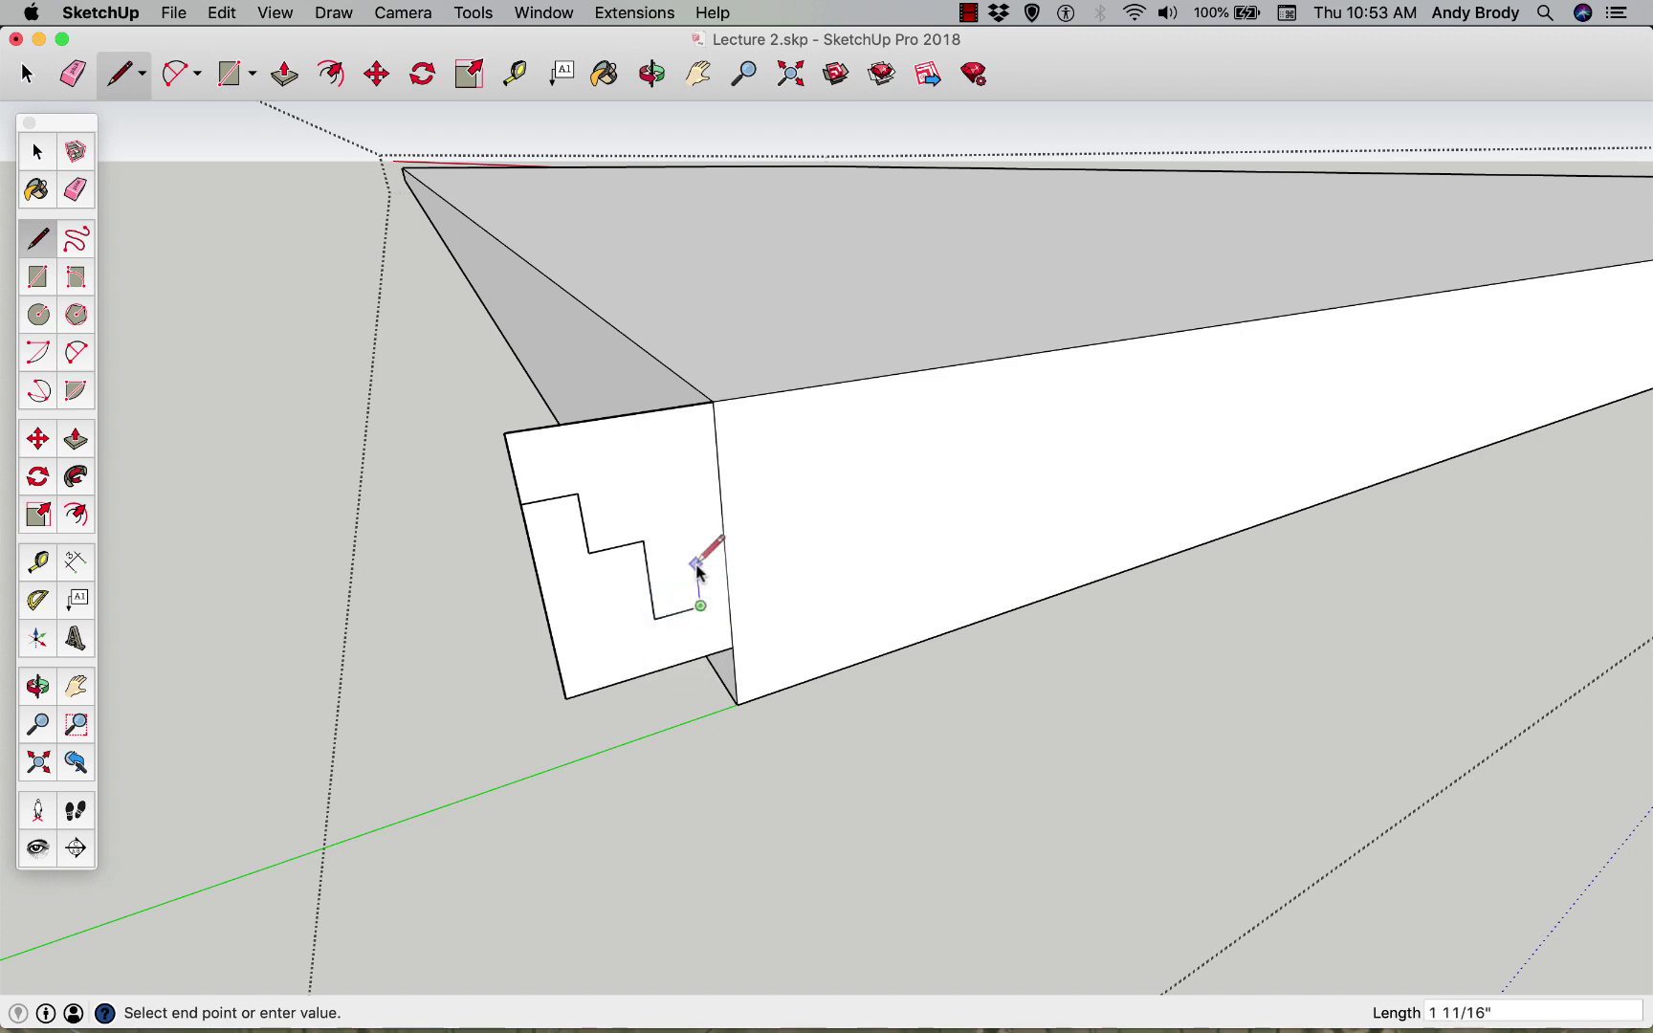
{"action": "scroll", "coordinate": [699, 585], "scroll_direction": "up", "scroll_amount": 1}
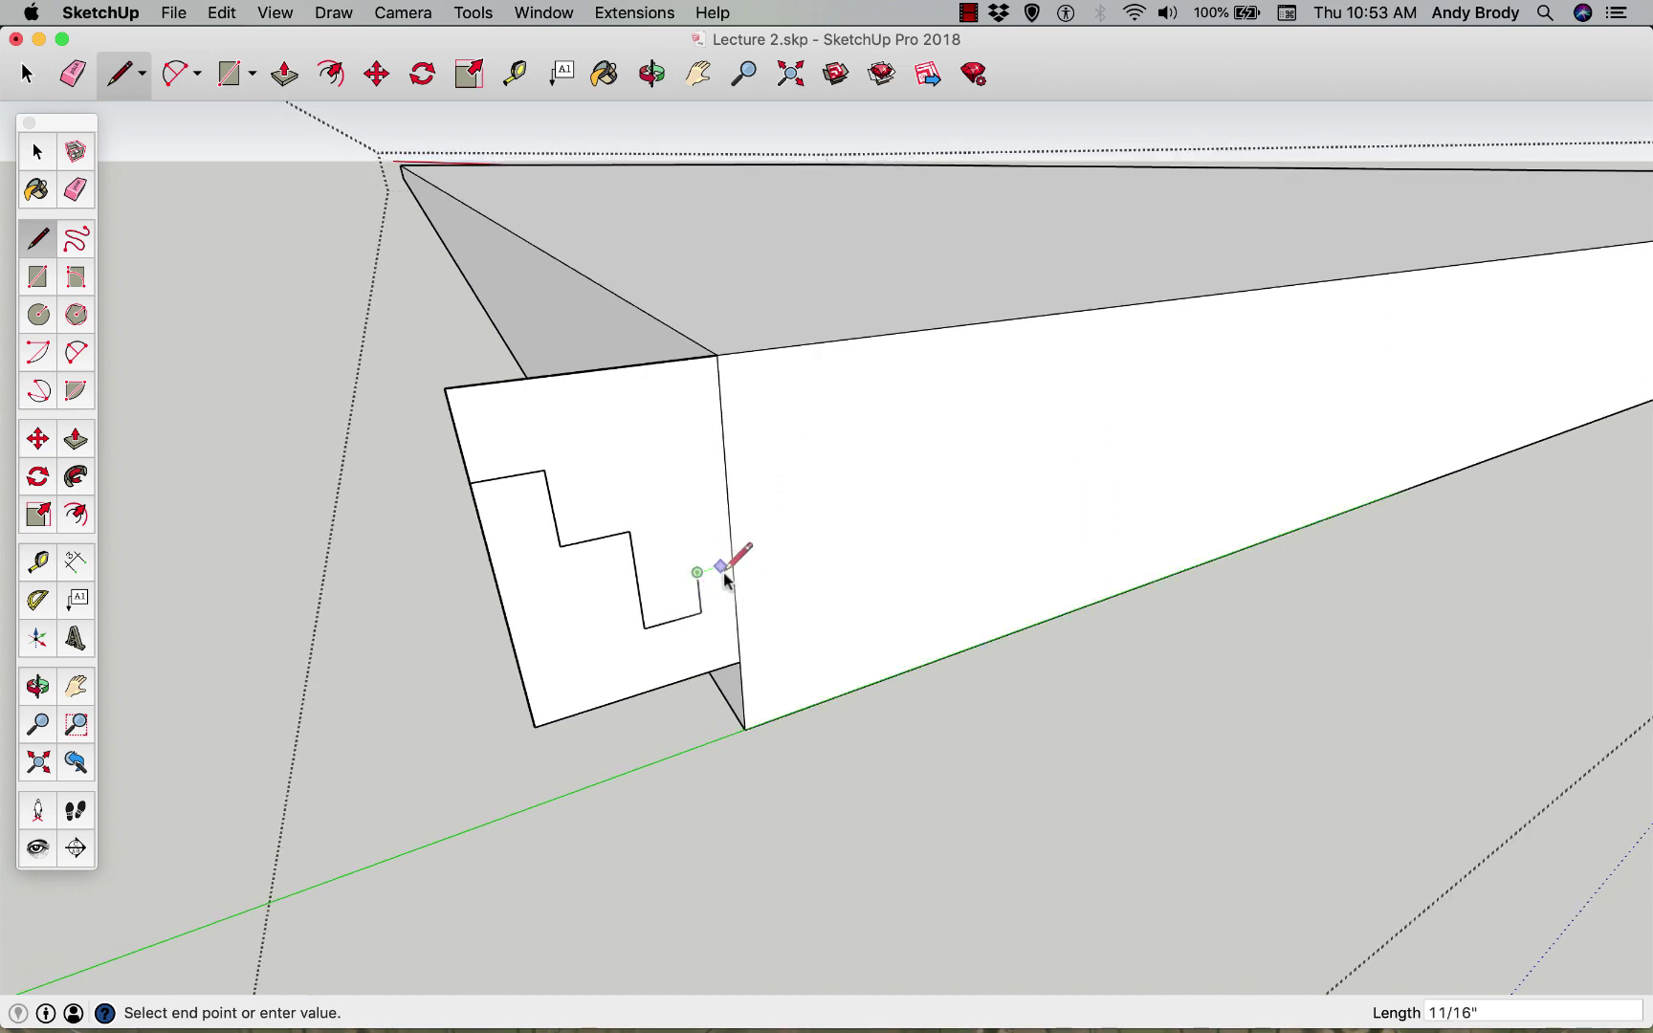
{"action": "left_click", "coordinate": [727, 566]}
{"action": "key", "text": "m"}
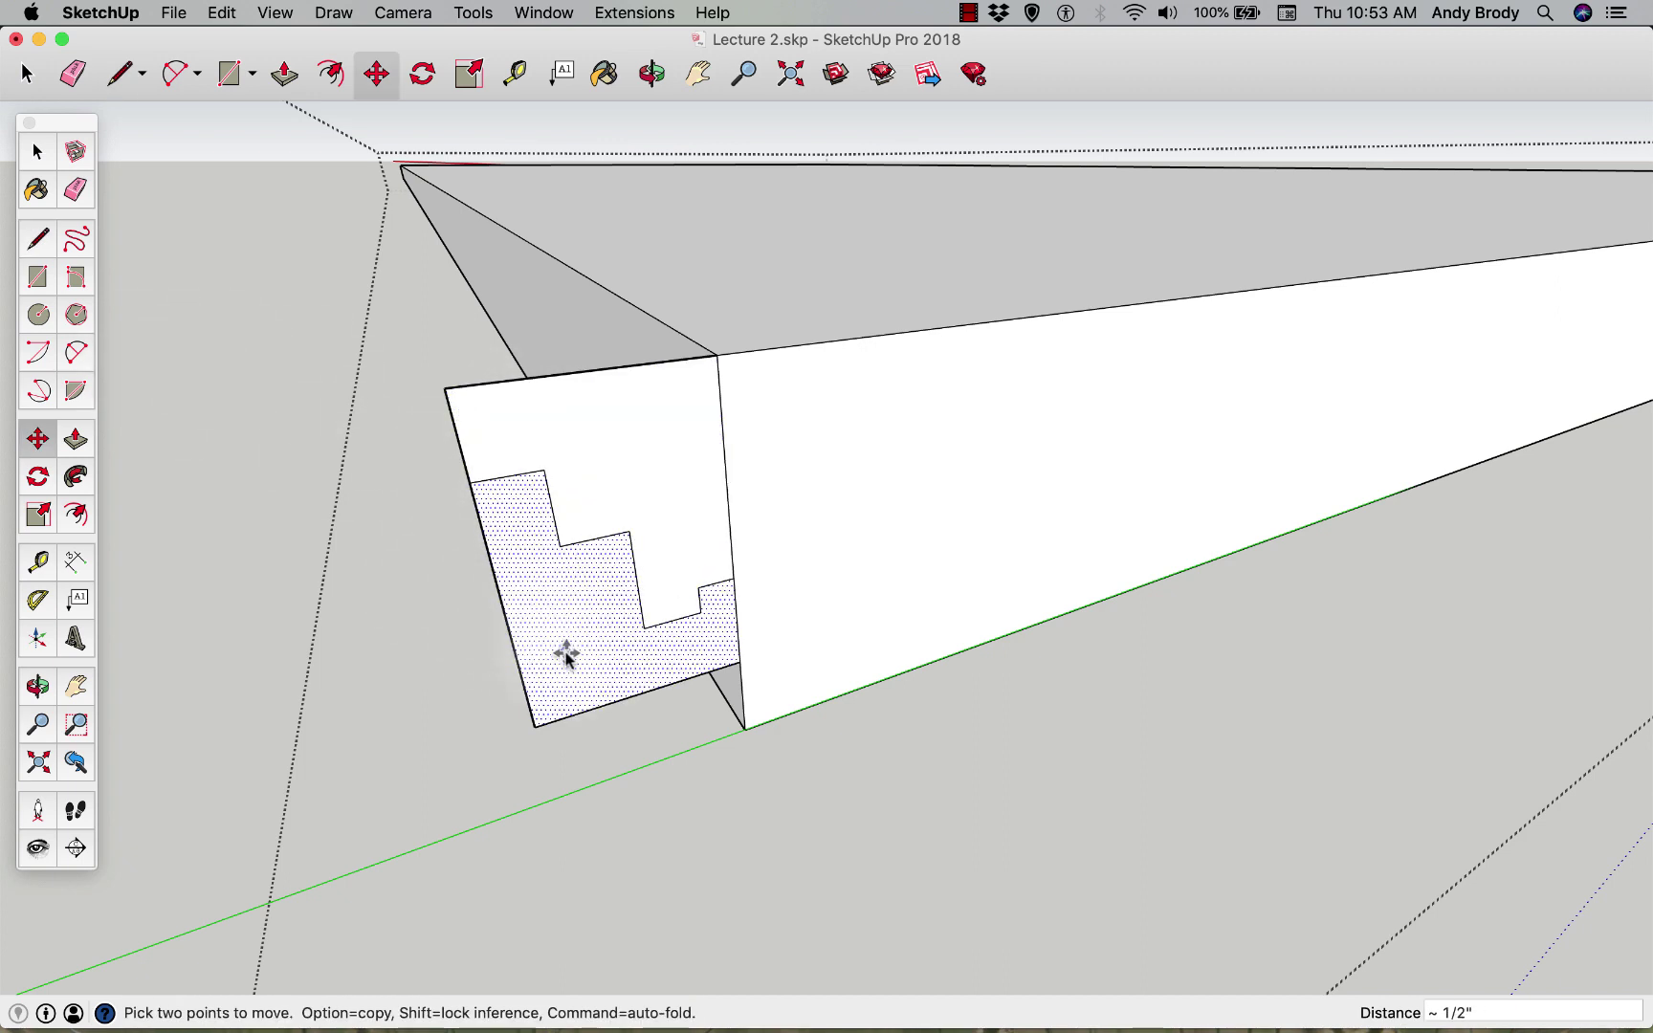
{"action": "left_click", "coordinate": [436, 615]}
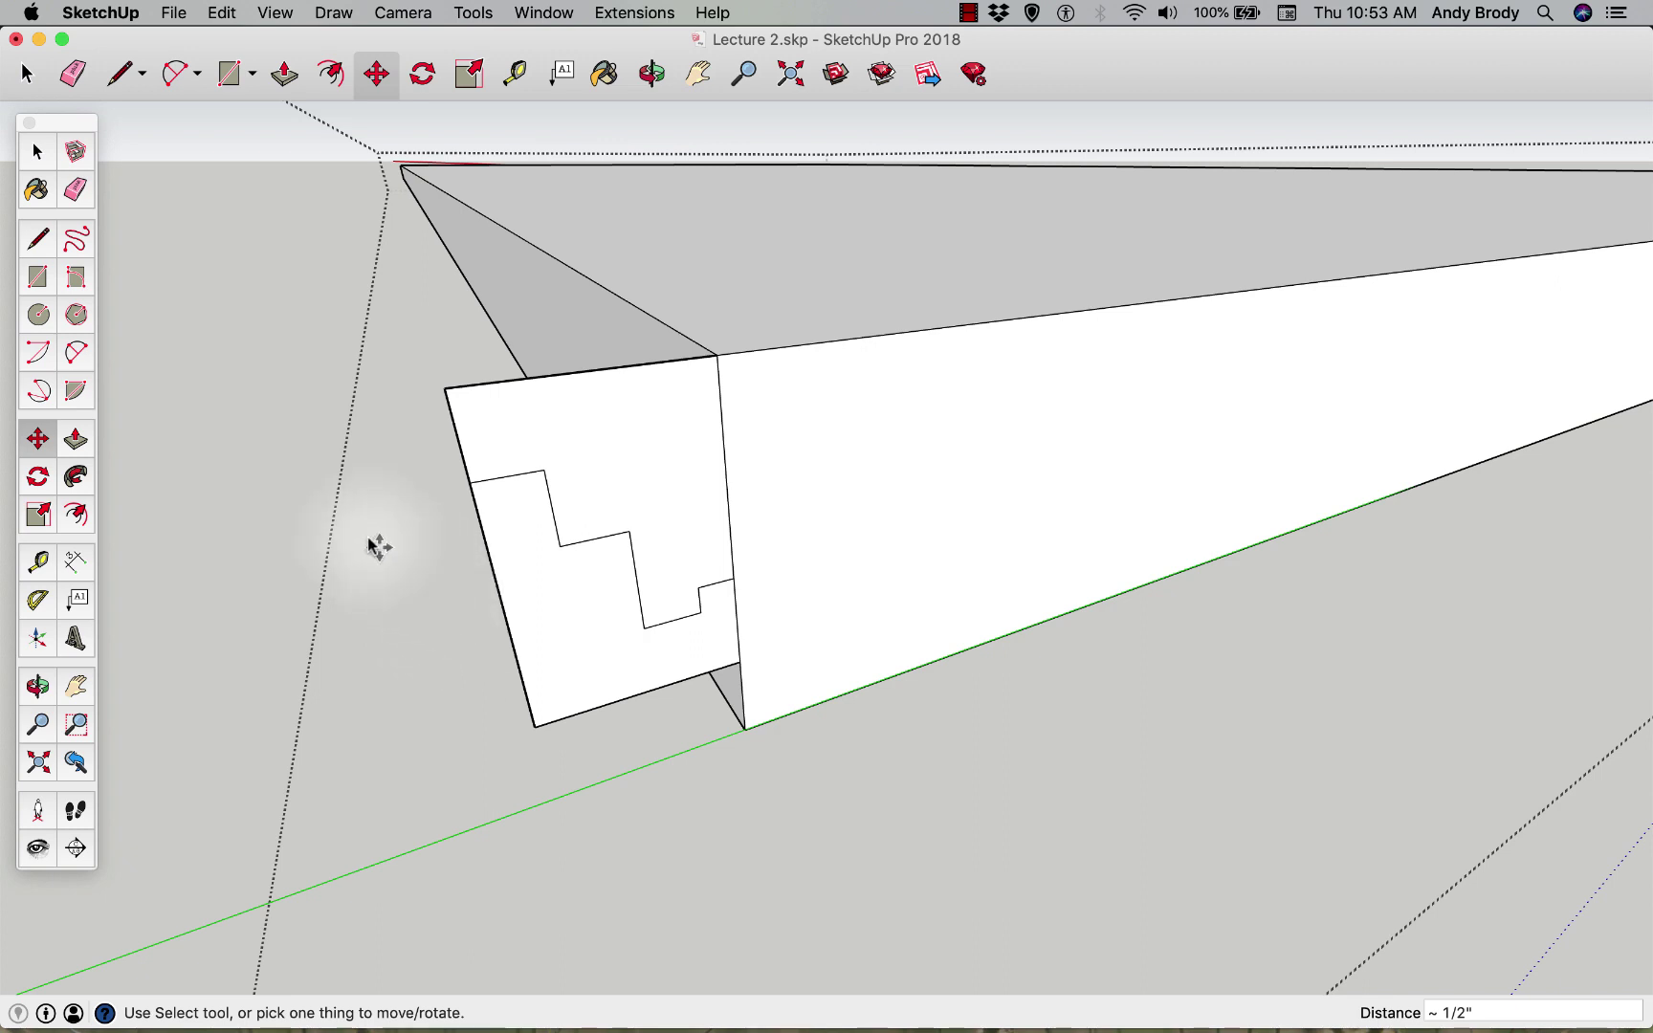
- Round the middle step's corner with an arc bulging about 1/2" and erase the straight corner edges it replaces
{"action": "left_click", "coordinate": [173, 77]}
{"action": "left_click", "coordinate": [569, 549]}
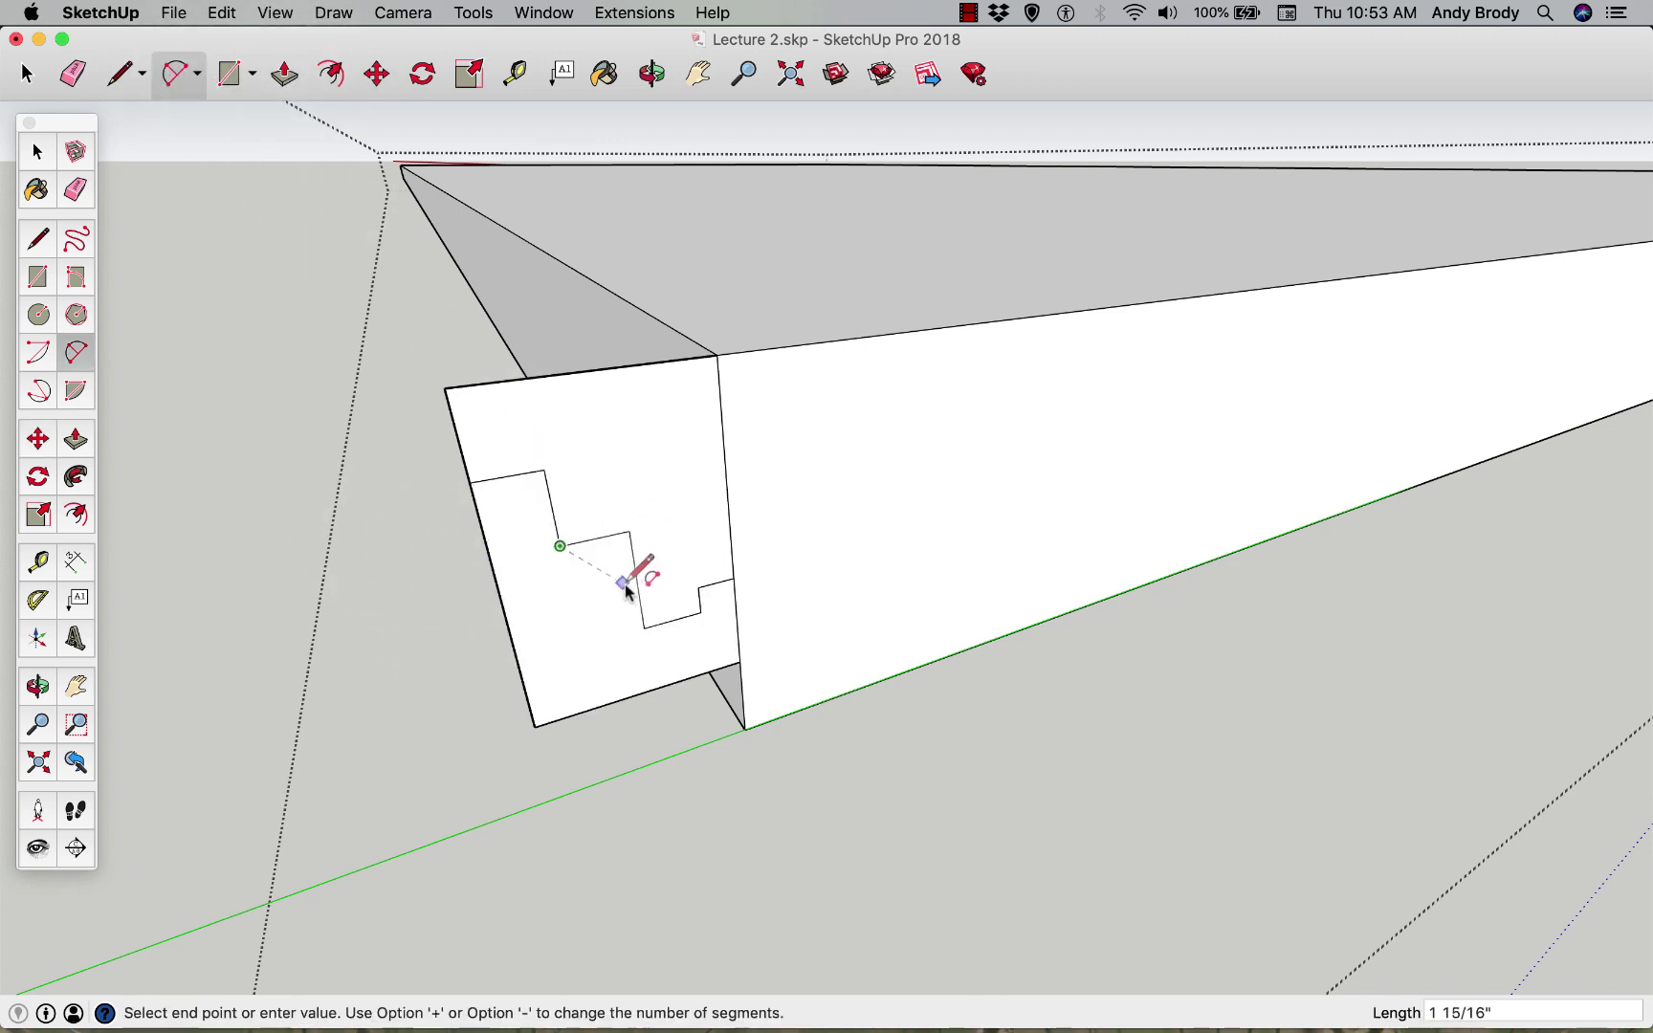
{"action": "left_click", "coordinate": [638, 582]}
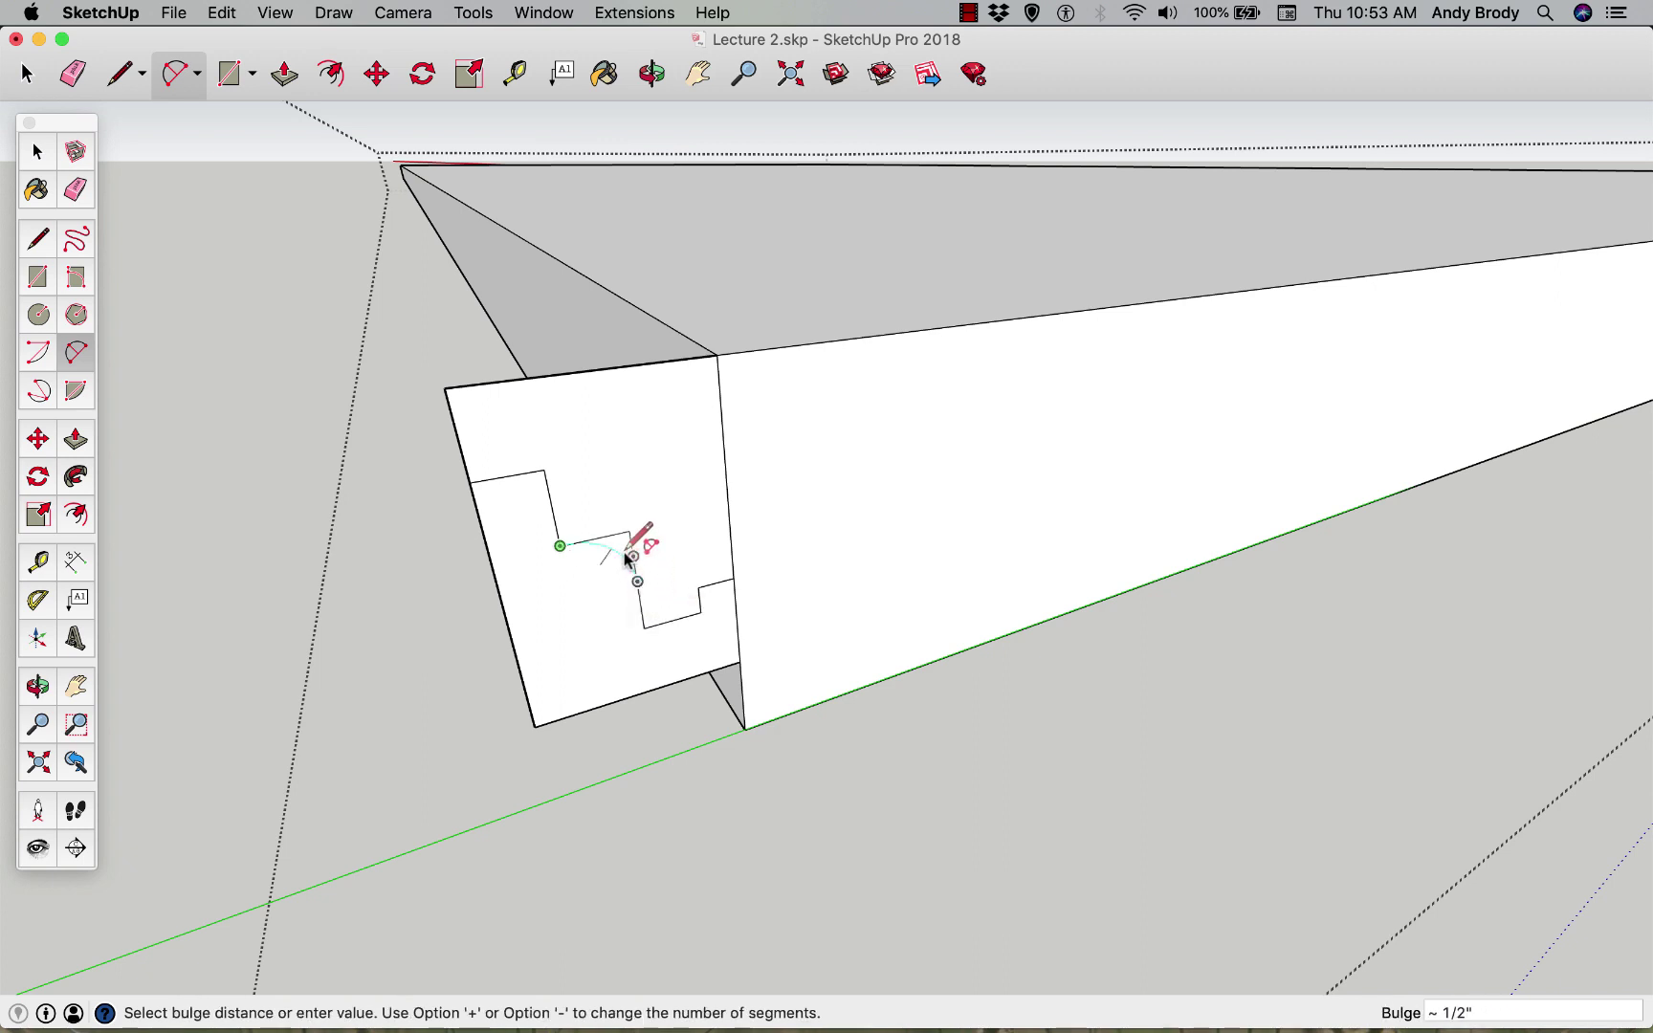
{"action": "left_click", "coordinate": [623, 554]}
{"action": "left_click", "coordinate": [75, 190]}
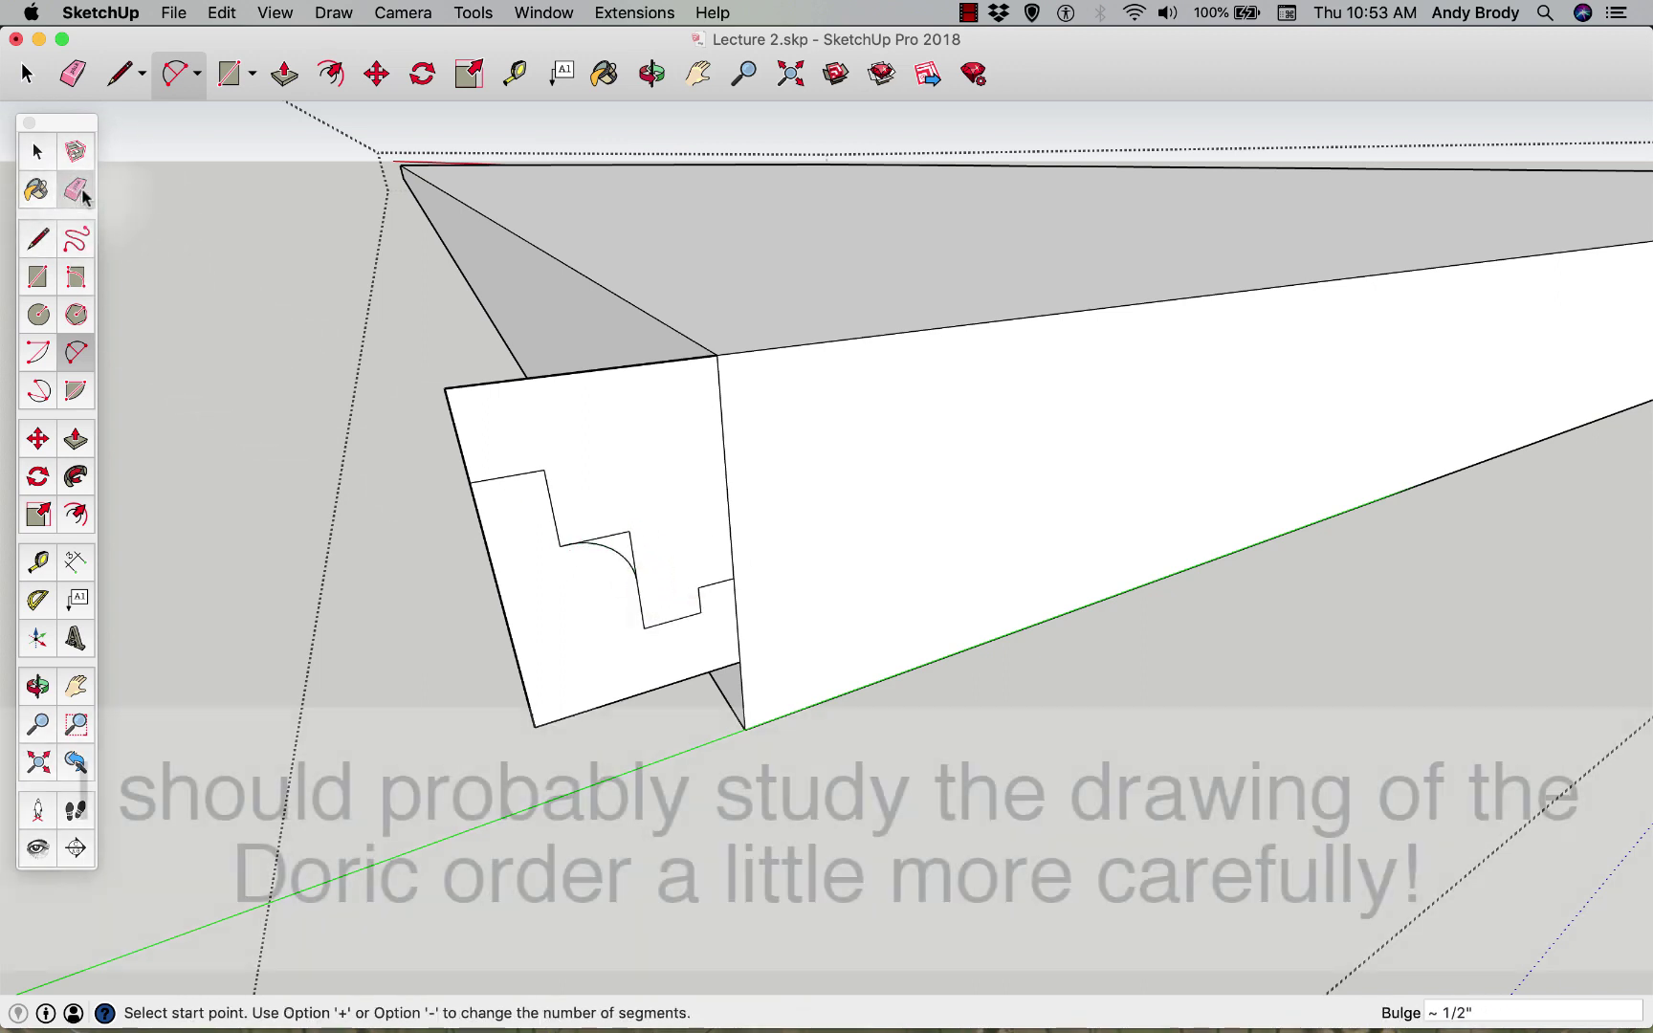
{"action": "left_click_drag", "start_coordinate": [639, 551], "coordinate": [620, 536]}
- Round the profile's lowest corner with a tangent arc of about 3/4" radius, and erase the leftover corner edges and waste area below the profile
{"action": "key", "text": "a"}
{"action": "left_click", "coordinate": [637, 582]}
{"action": "scroll", "coordinate": [670, 612], "scroll_direction": "up", "scroll_amount": 3}
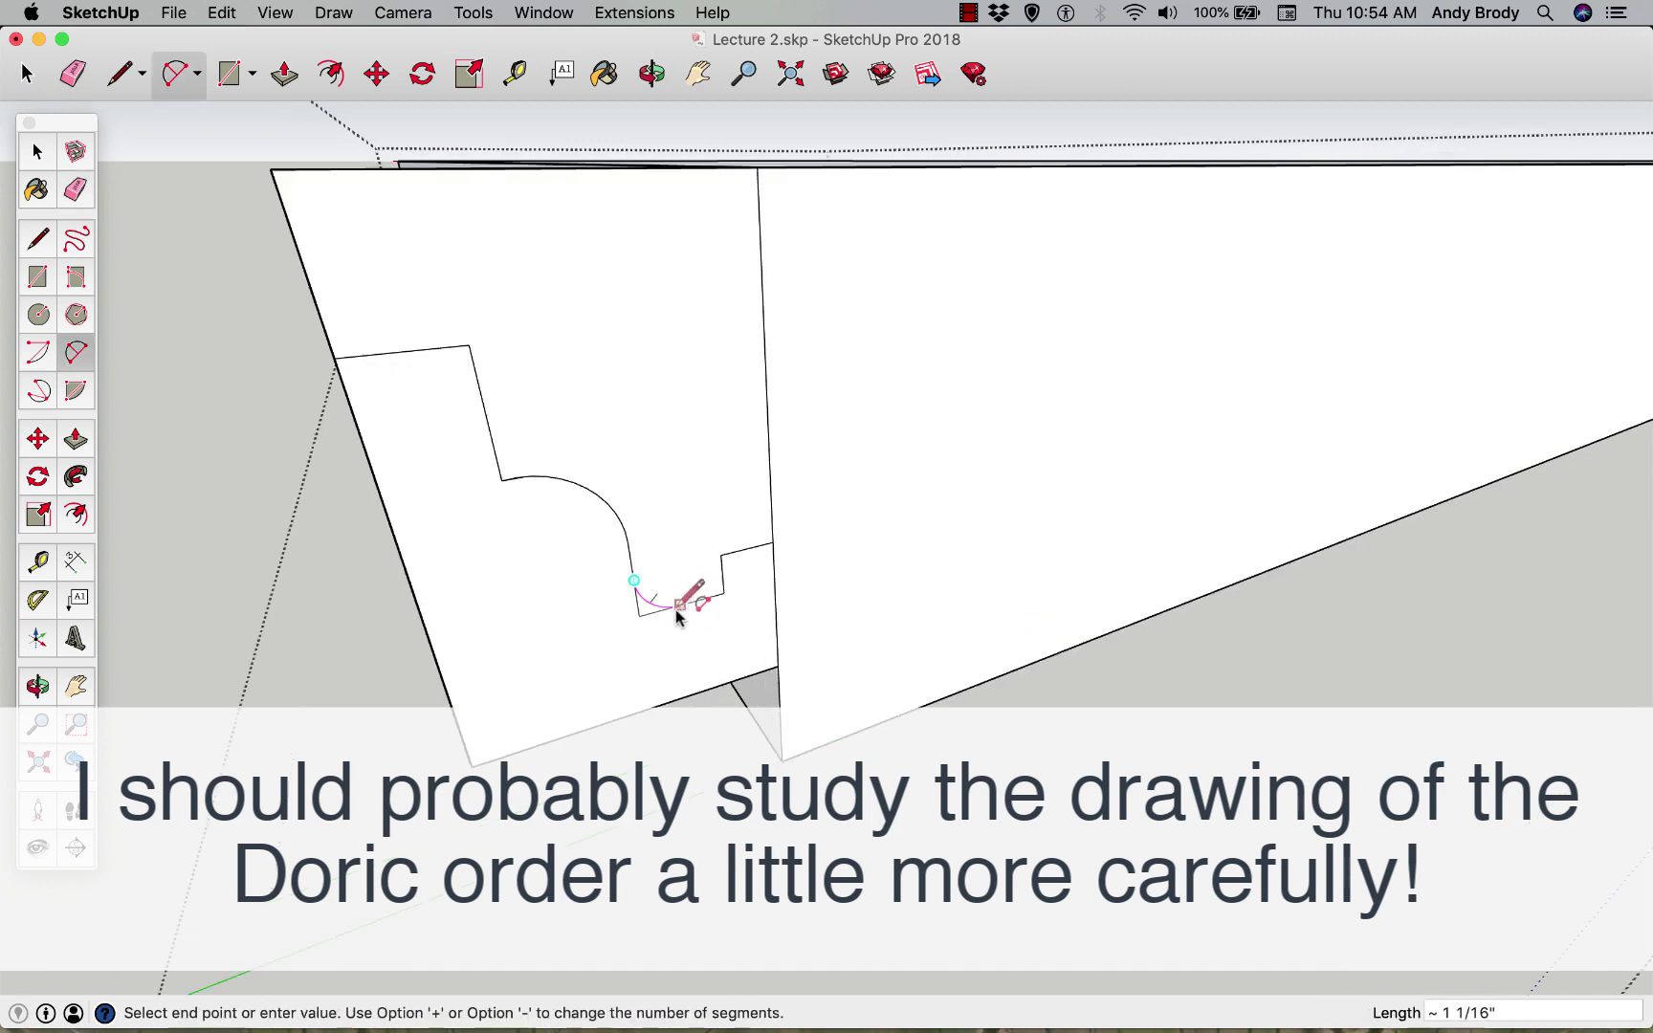
{"action": "left_click", "coordinate": [678, 611]}
{"action": "left_click", "coordinate": [668, 609]}
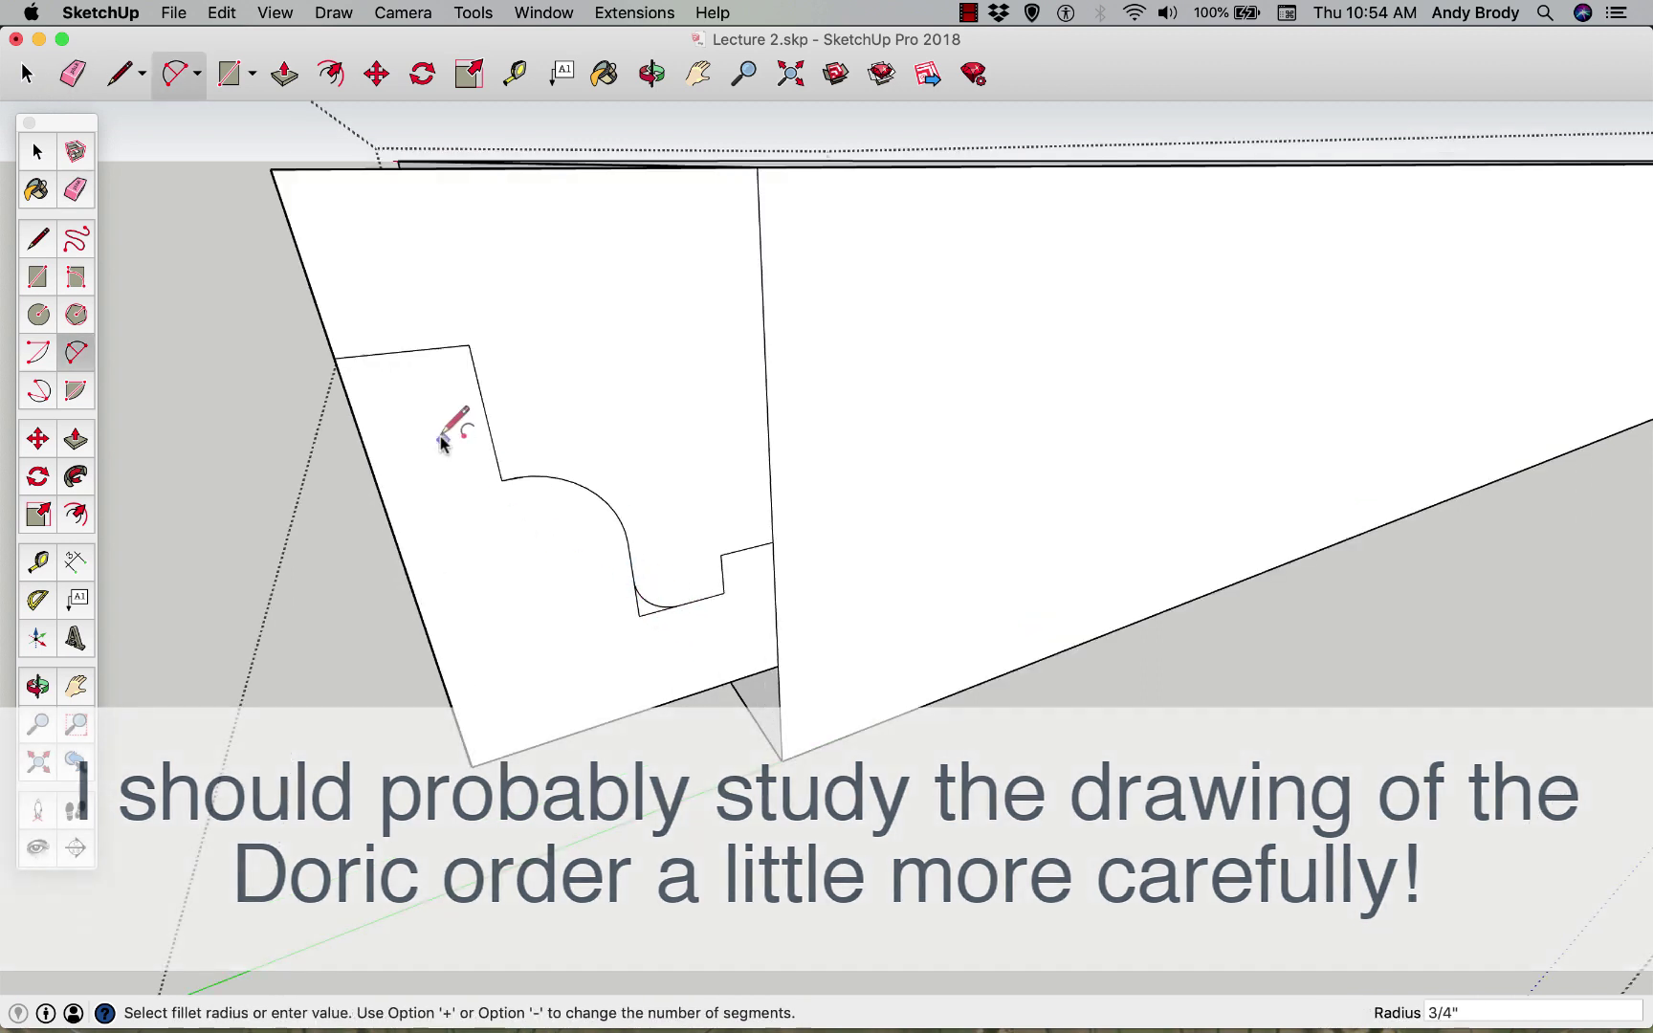
{"action": "key", "text": "e"}
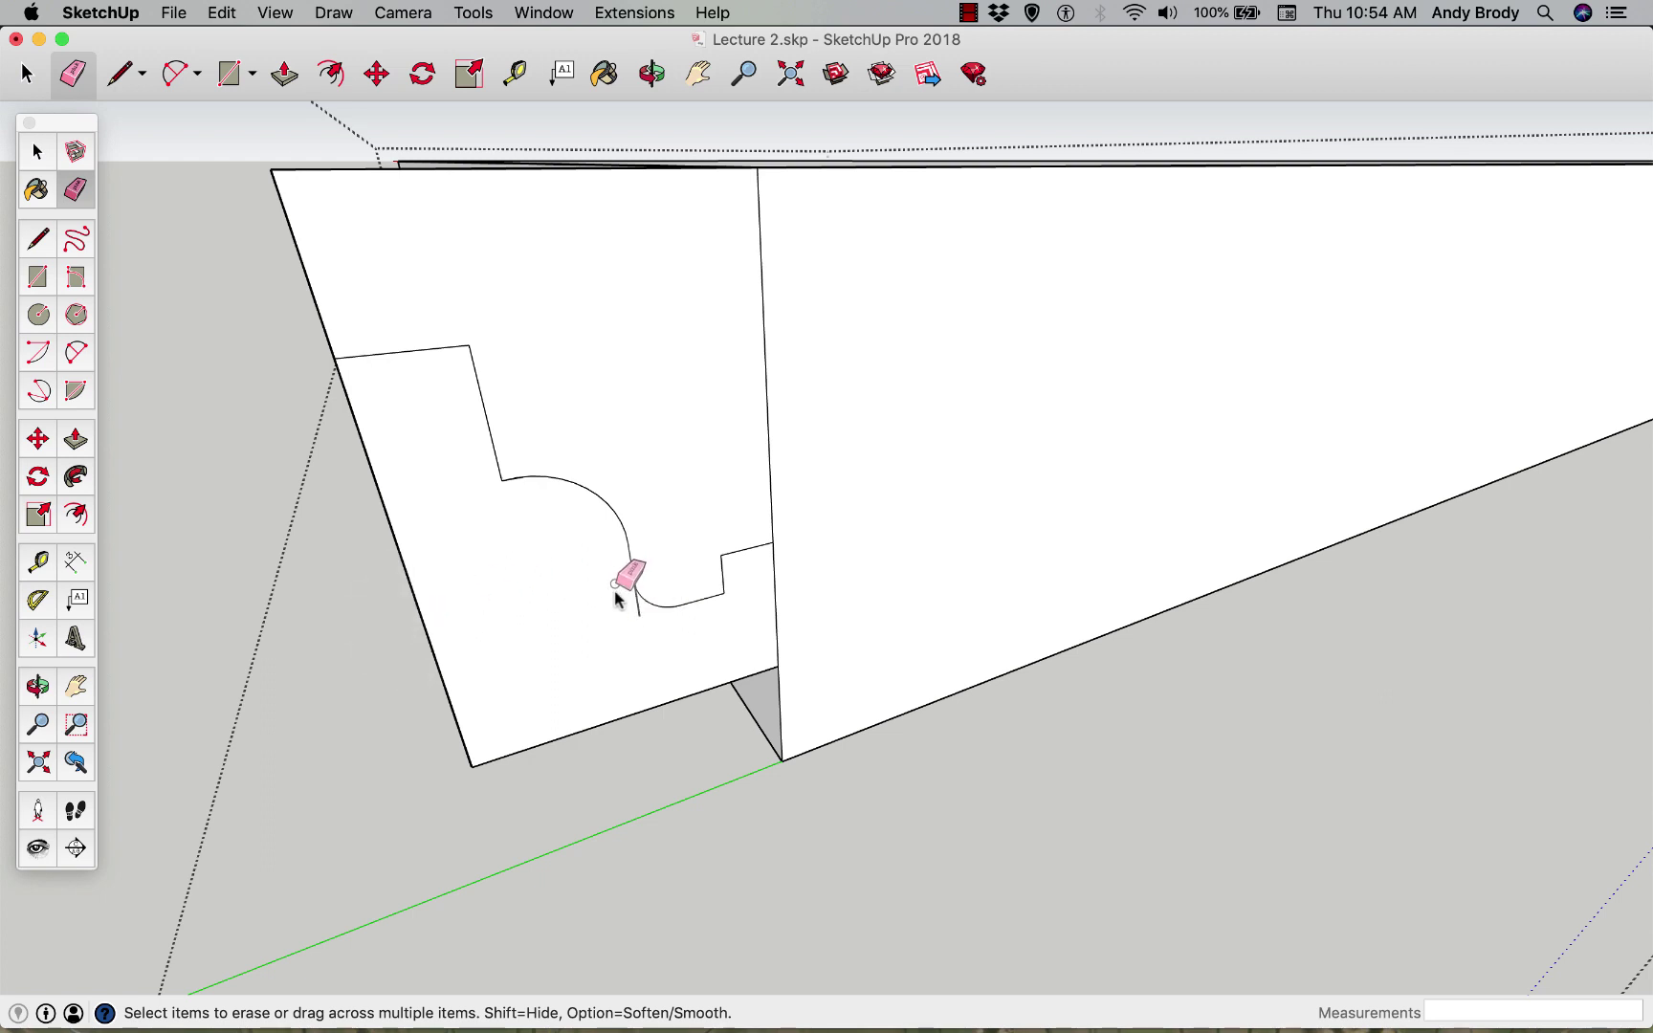
{"action": "mouse_move", "coordinate": [701, 767]}
{"action": "left_mouse_down"}
{"action": "mouse_move", "coordinate": [572, 714]}
{"action": "mouse_move", "coordinate": [412, 685]}
{"action": "left_mouse_up"}
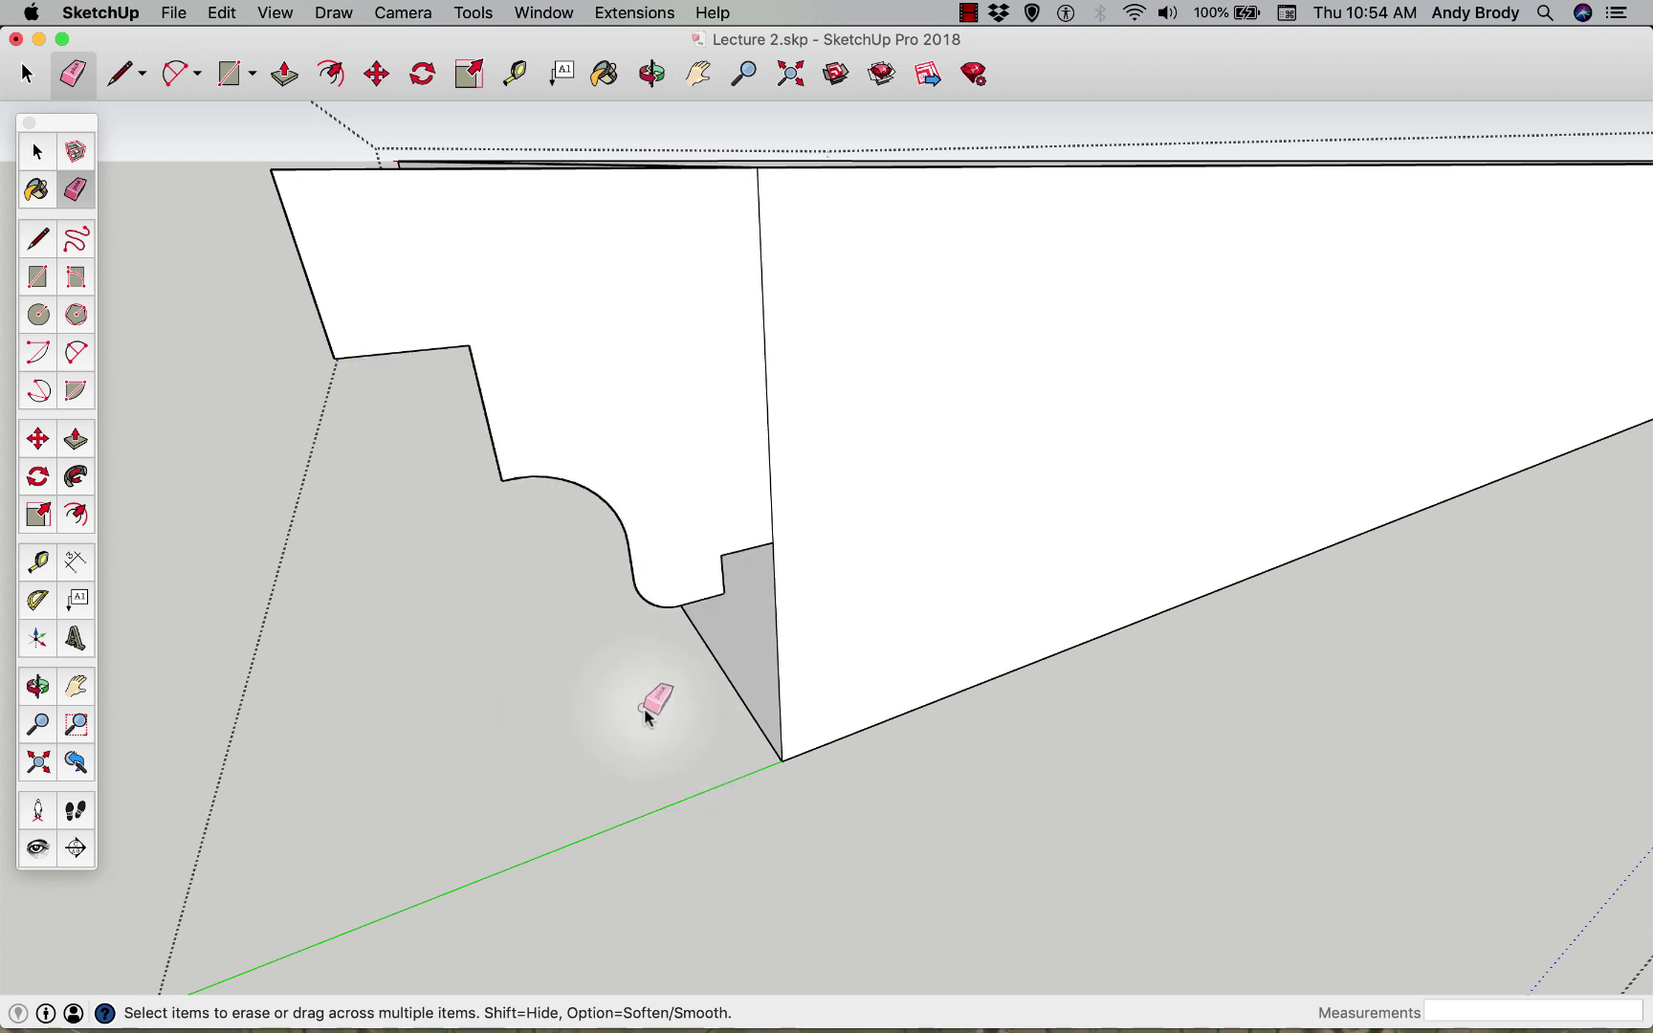
- Select the cornice profile's stepped and curved lower edges and move them down about 1 3/4" to thicken the profile
{"action": "scroll", "coordinate": [657, 694], "scroll_direction": "down", "scroll_amount": 4}
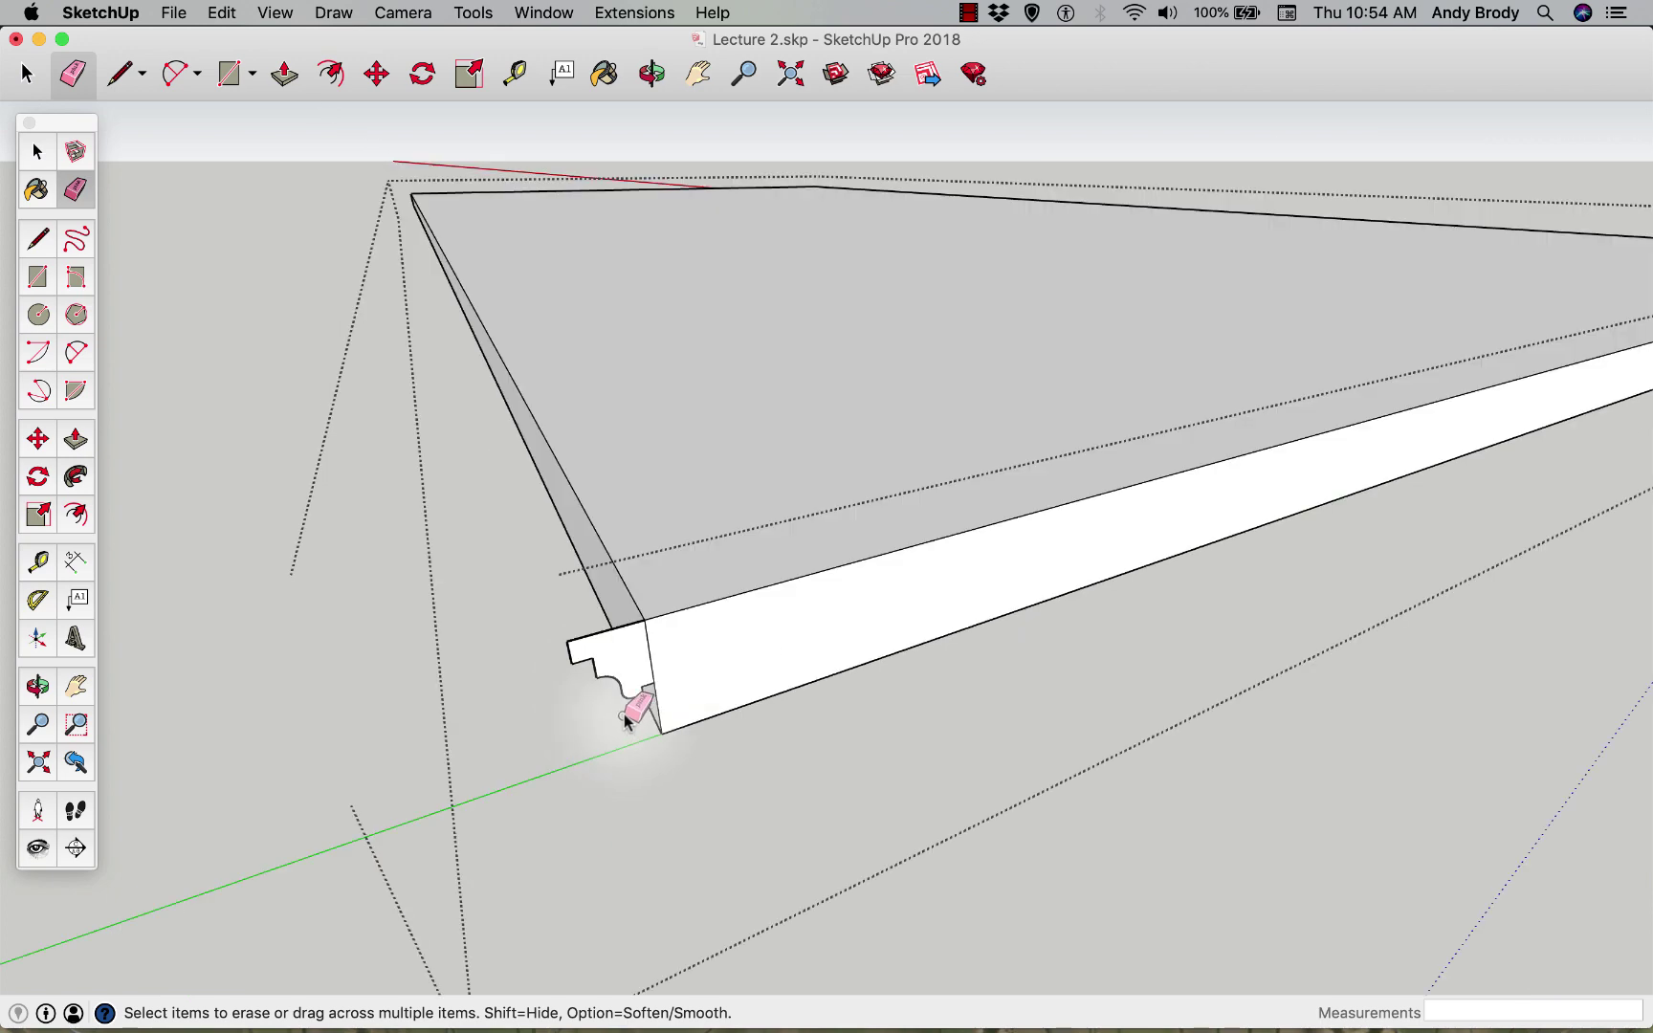
{"action": "scroll", "coordinate": [631, 716], "scroll_direction": "up", "scroll_amount": 5}
{"action": "middle_click_drag", "start_coordinate": [634, 712], "coordinate": [594, 737]}
{"action": "scroll", "coordinate": [593, 730], "scroll_direction": "down", "scroll_amount": 5}
{"action": "scroll", "coordinate": [589, 732], "scroll_direction": "up", "scroll_amount": 5}
{"action": "scroll", "coordinate": [612, 765], "scroll_direction": "down", "scroll_amount": 5}
{"action": "key", "text": "space"}
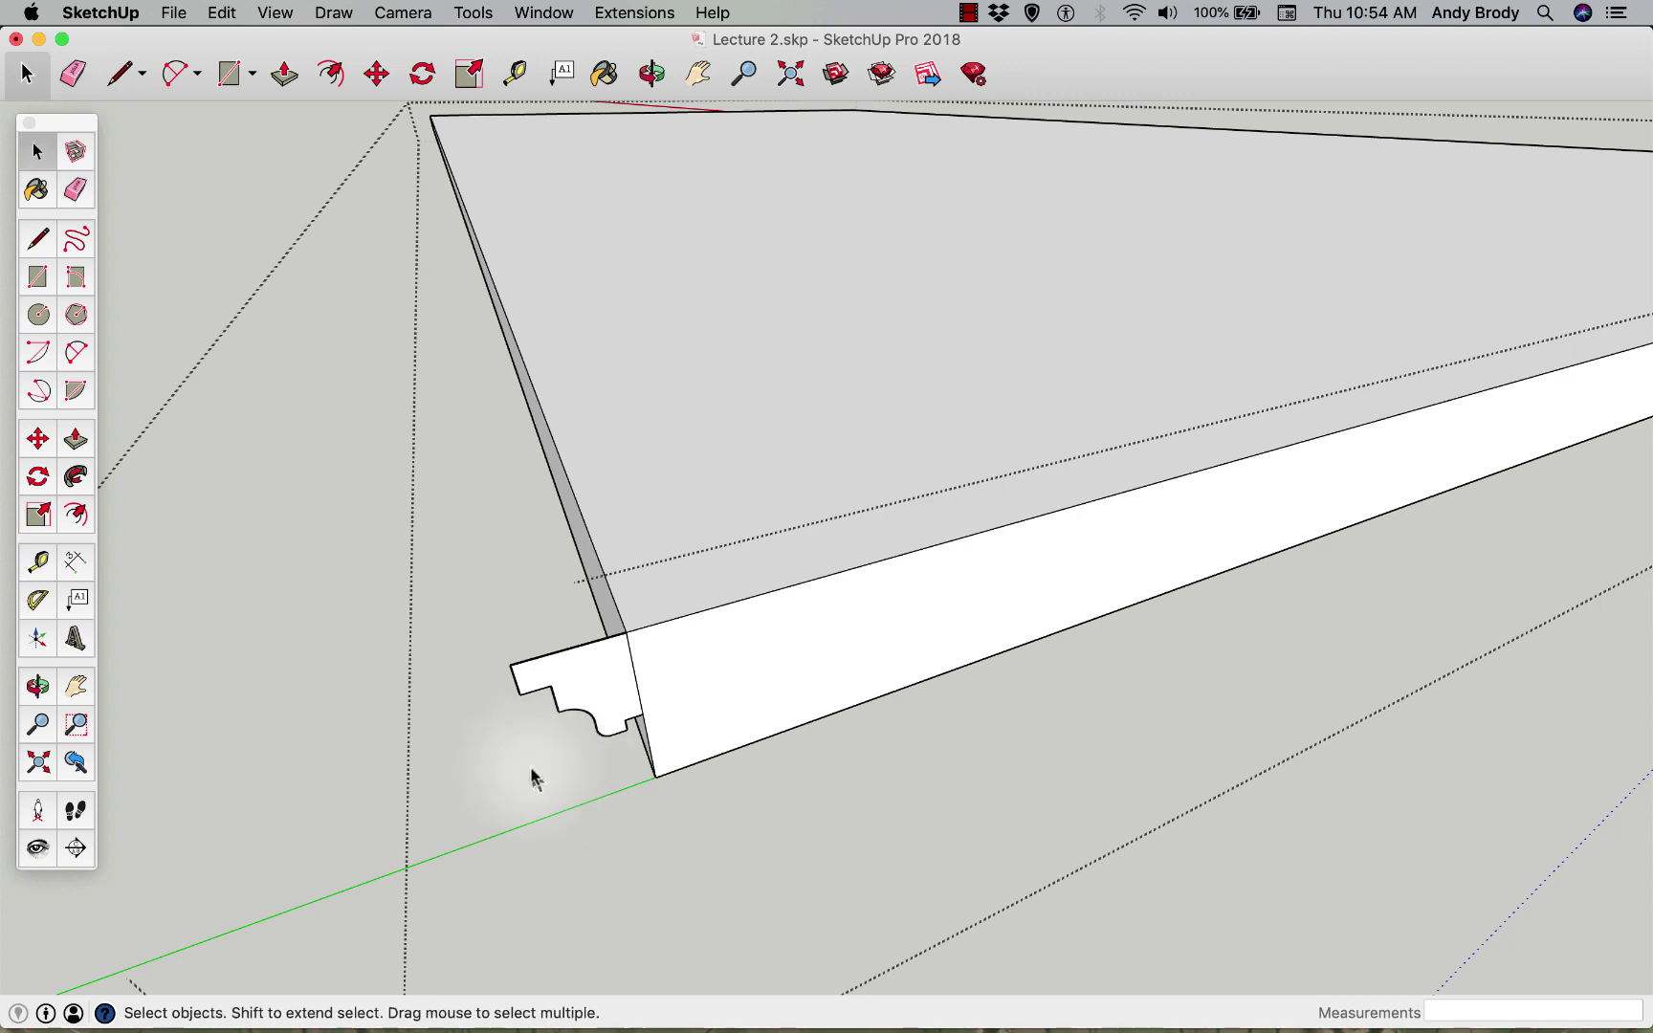
{"action": "left_click_drag", "start_coordinate": [506, 786], "coordinate": [631, 684]}
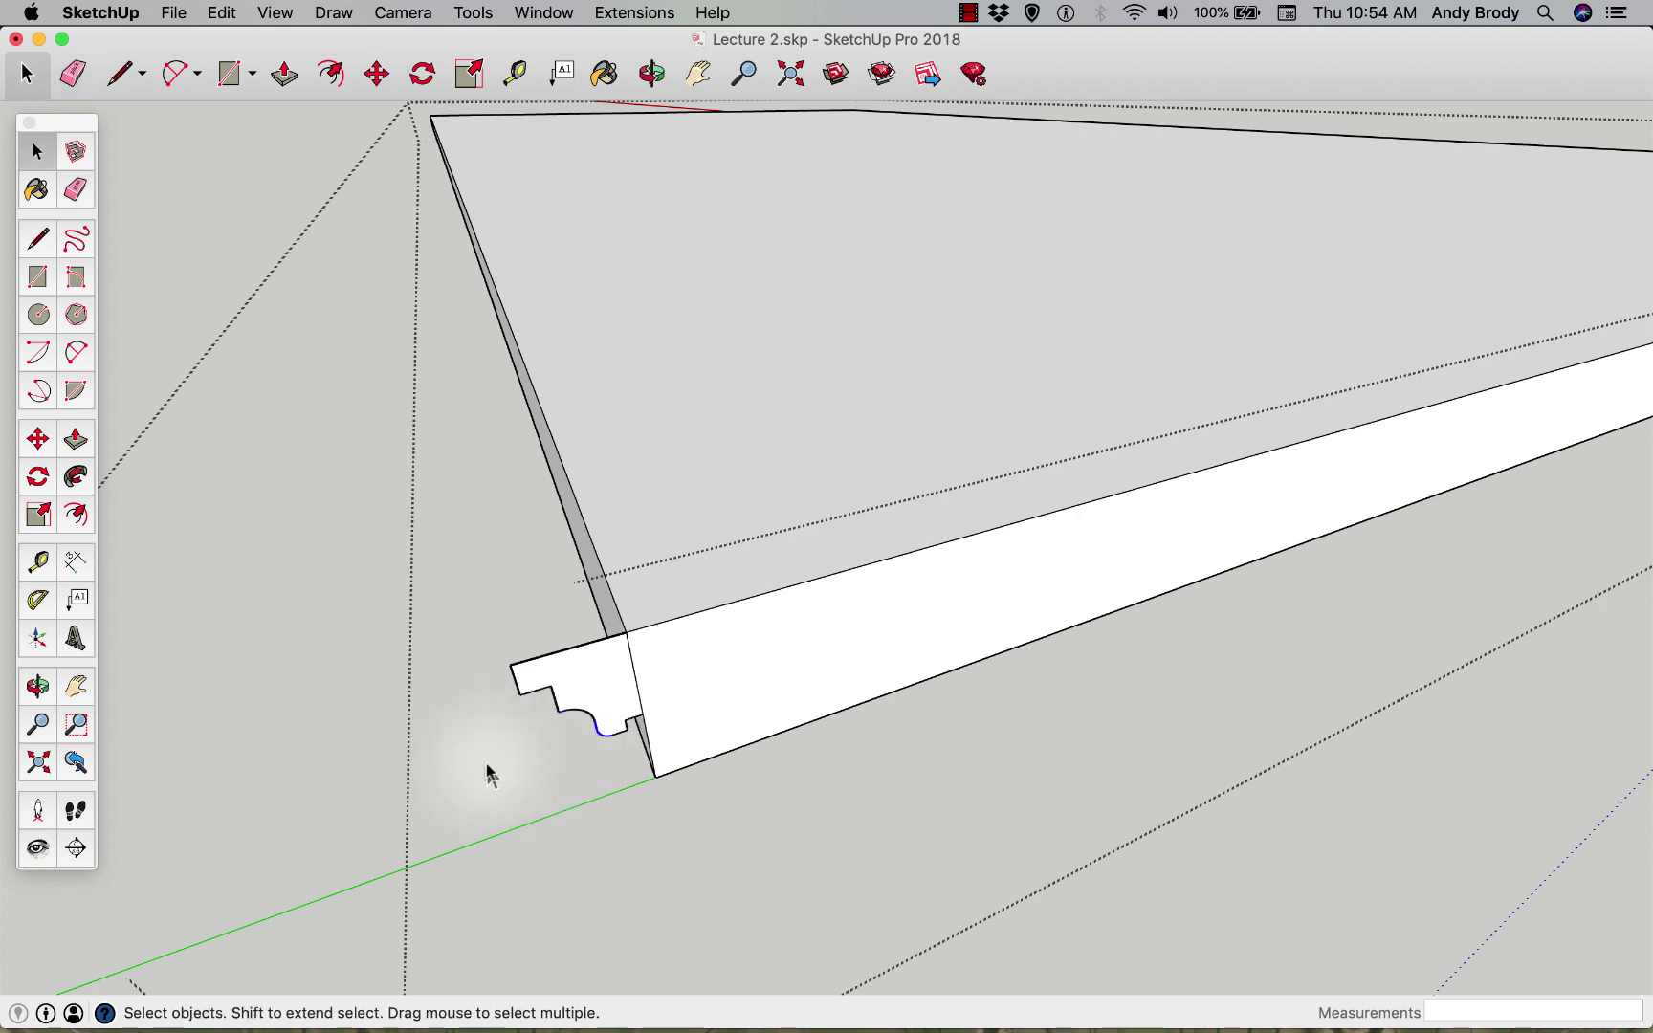
{"action": "left_click_drag", "start_coordinate": [478, 767], "coordinate": [608, 690]}
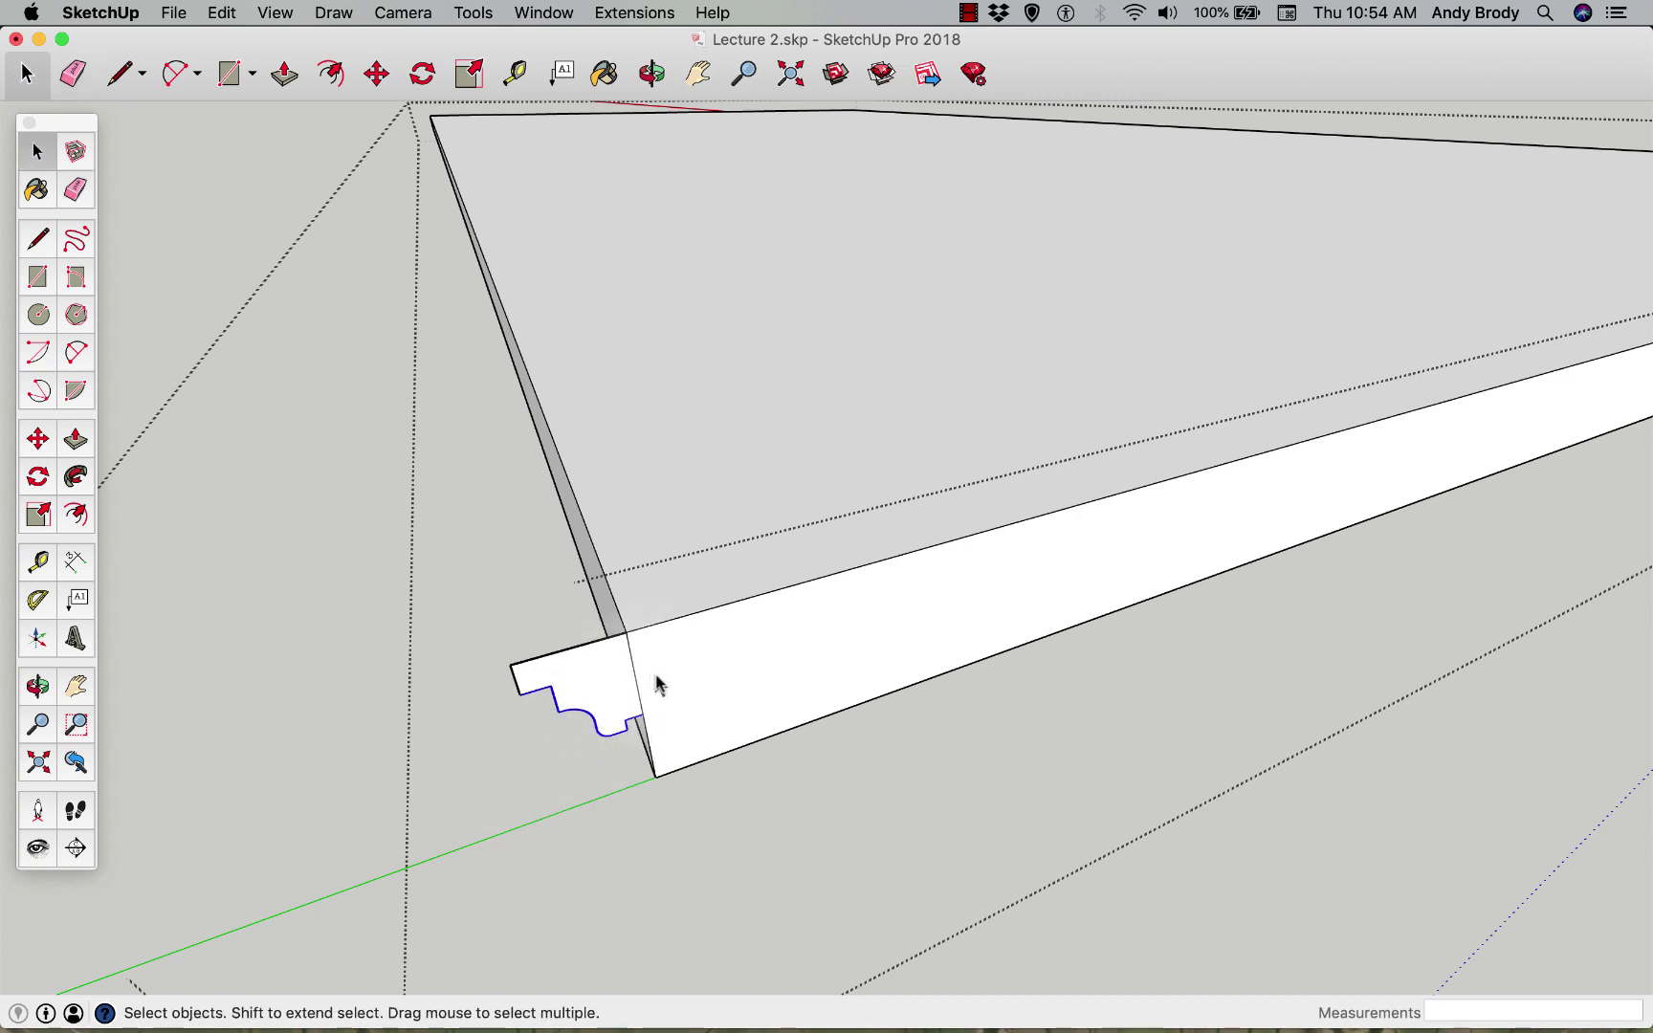
{"action": "key", "text": "m"}
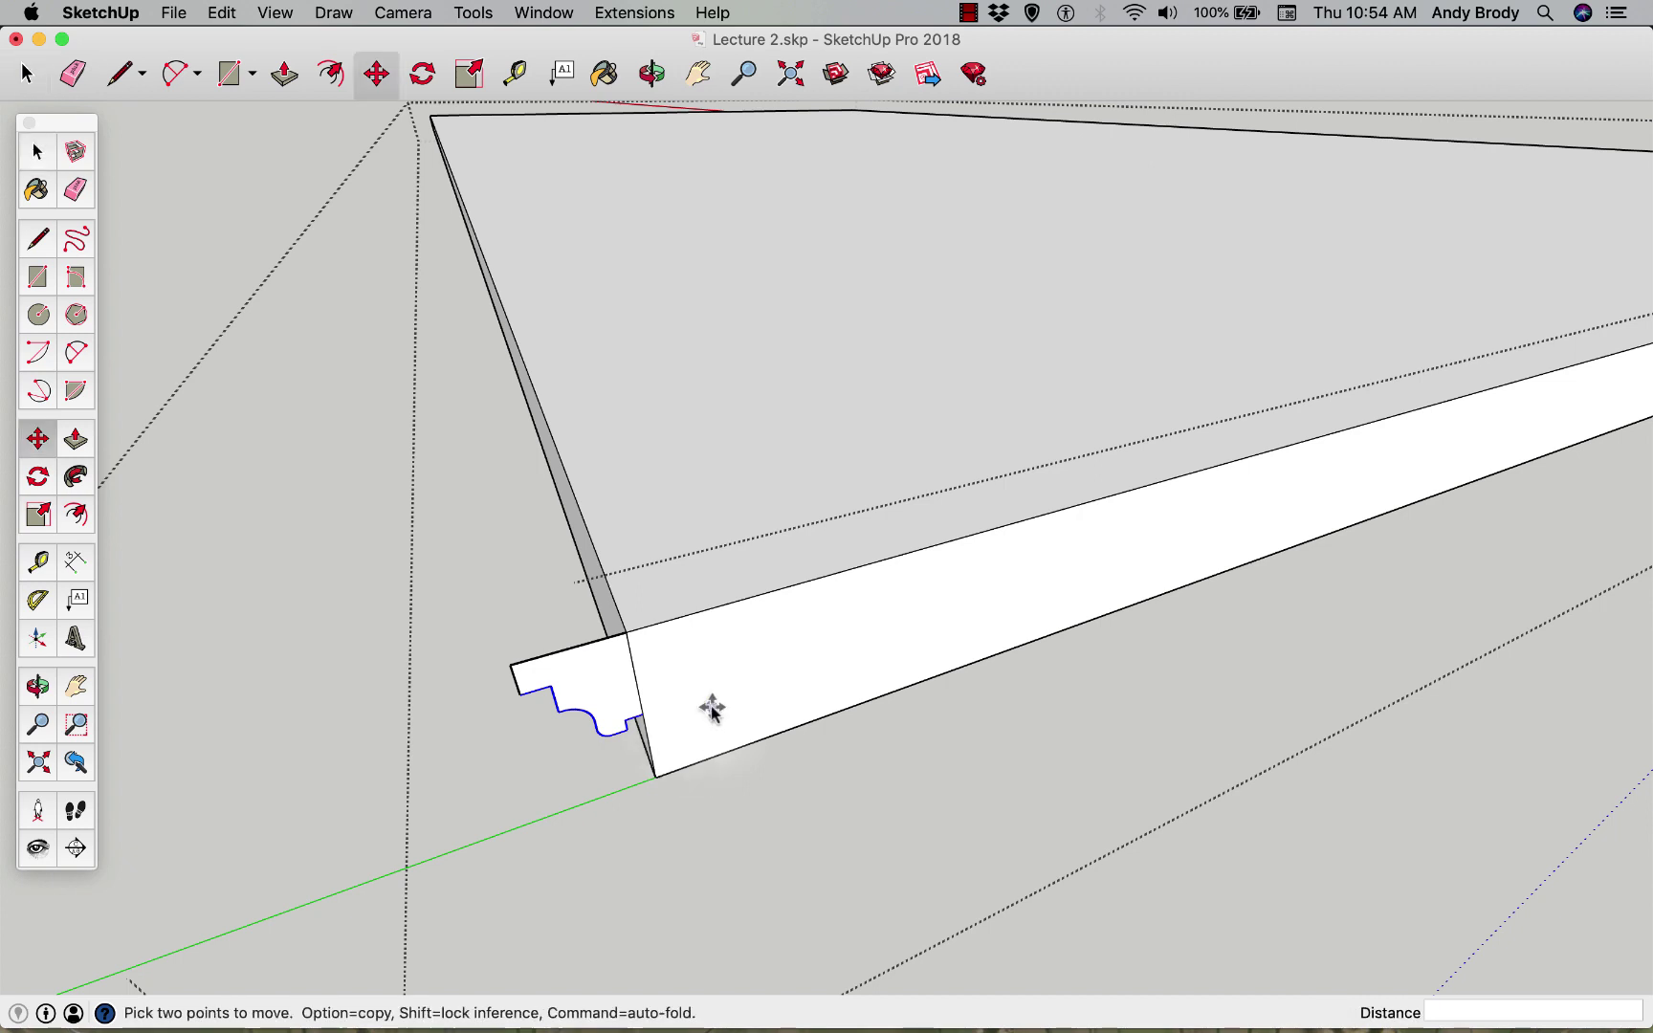
{"action": "left_click_drag", "start_coordinate": [714, 713], "coordinate": [721, 724]}
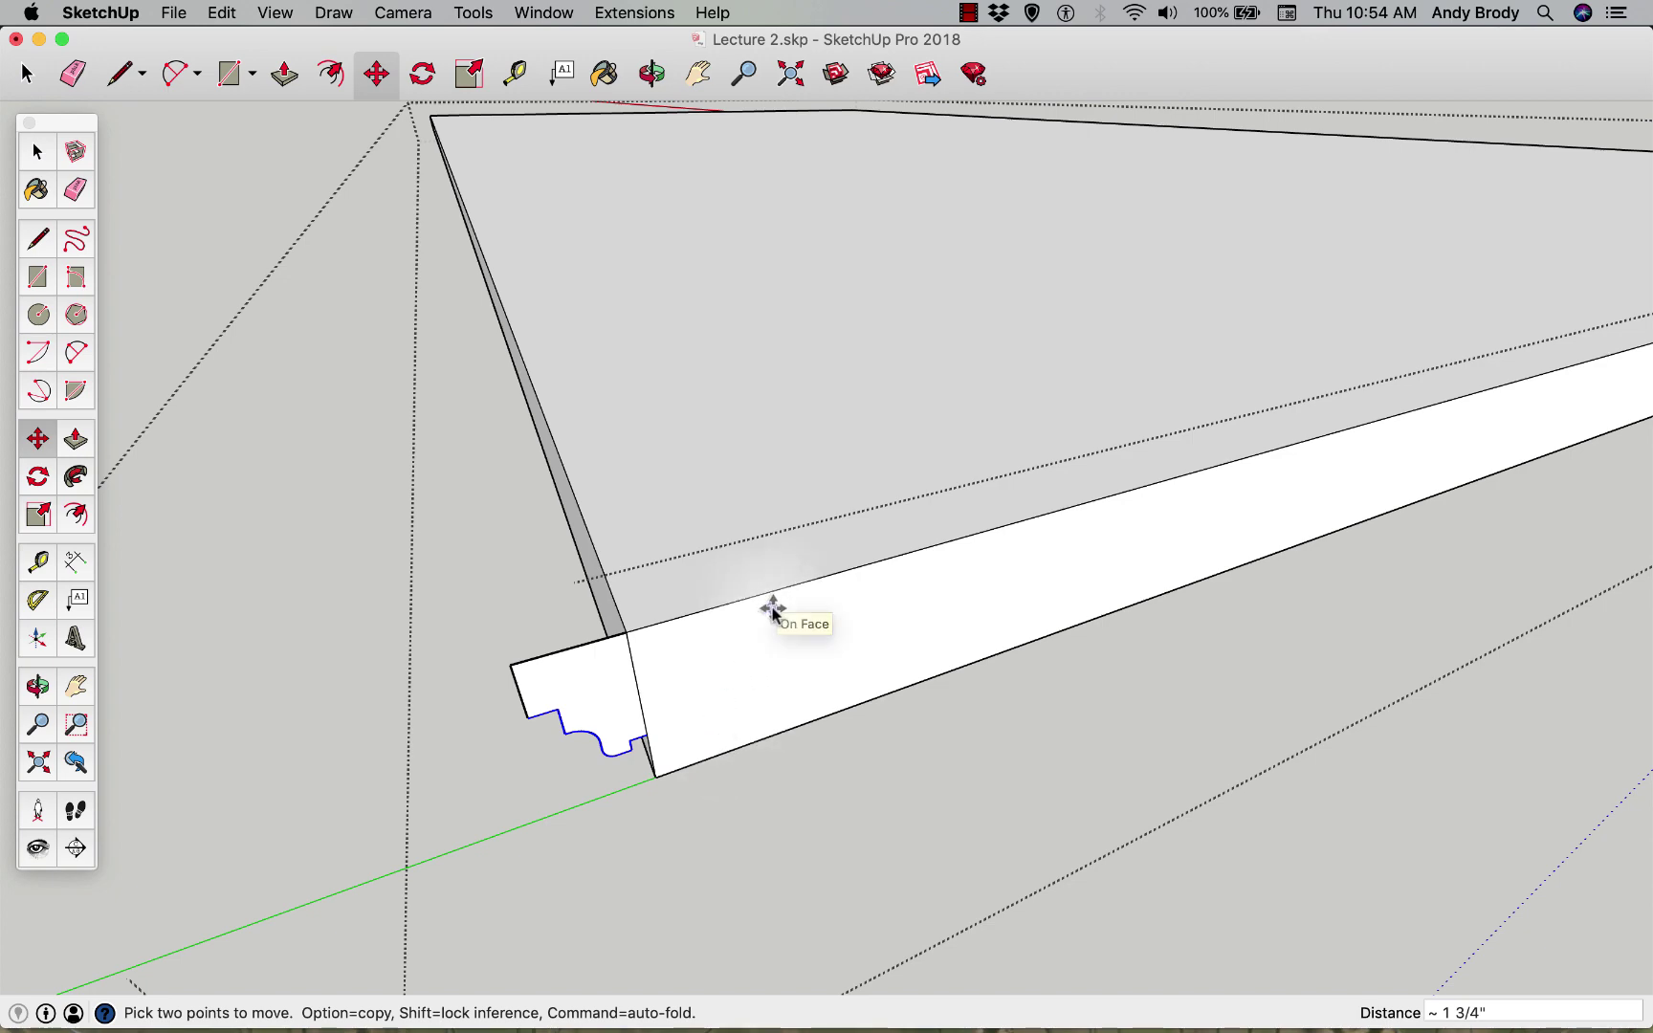
- Sweep the cornice profile around the perimeter of the upper slab's top face with Follow Me
{"action": "key", "text": "space"}
{"action": "left_click", "coordinate": [76, 477]}
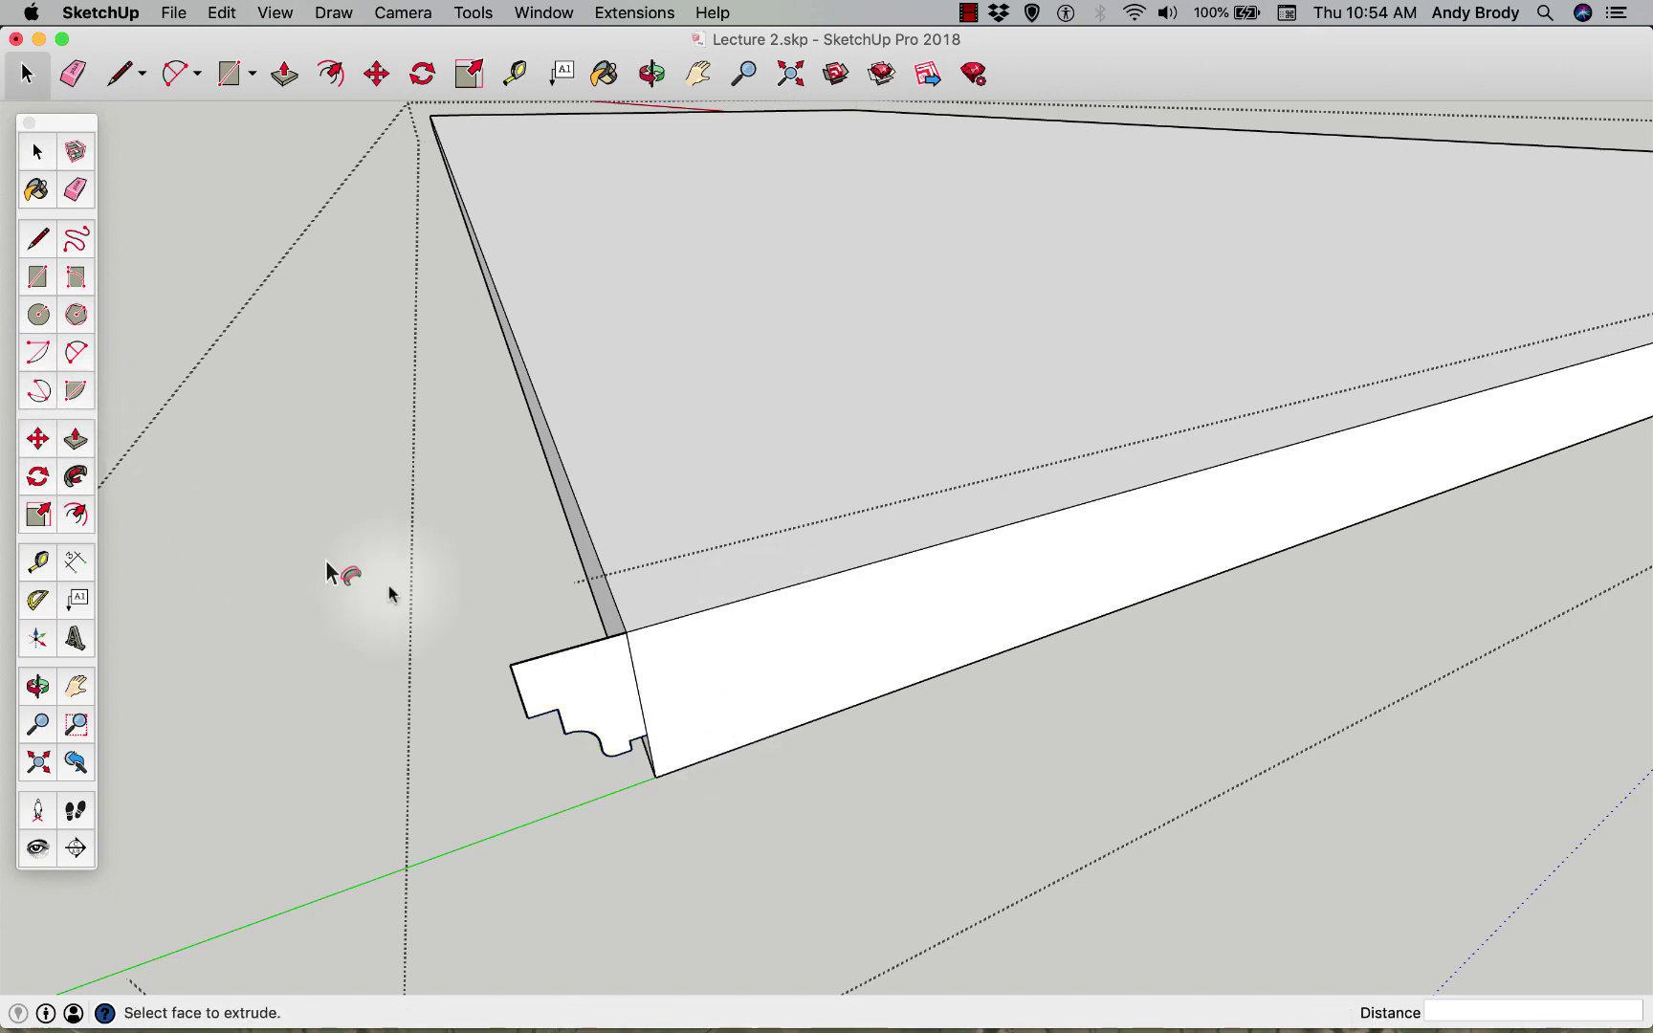
{"action": "double_click", "coordinate": [588, 713]}
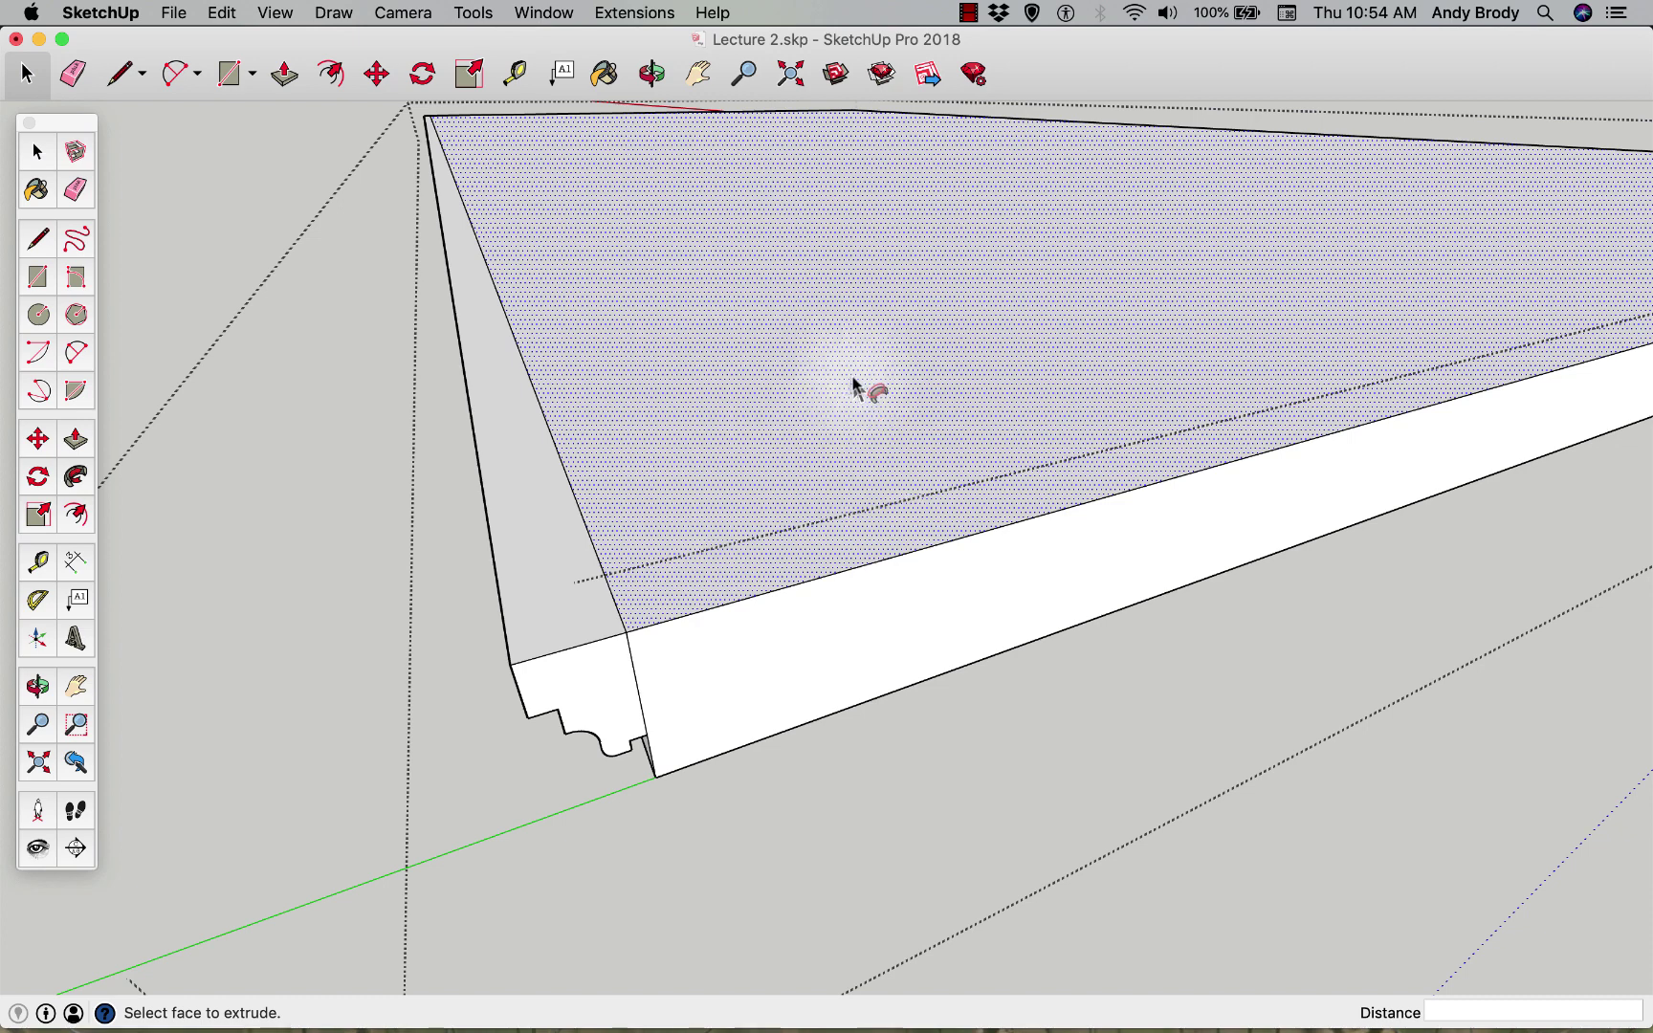
{"action": "left_click_drag", "start_coordinate": [919, 383], "coordinate": [827, 499]}
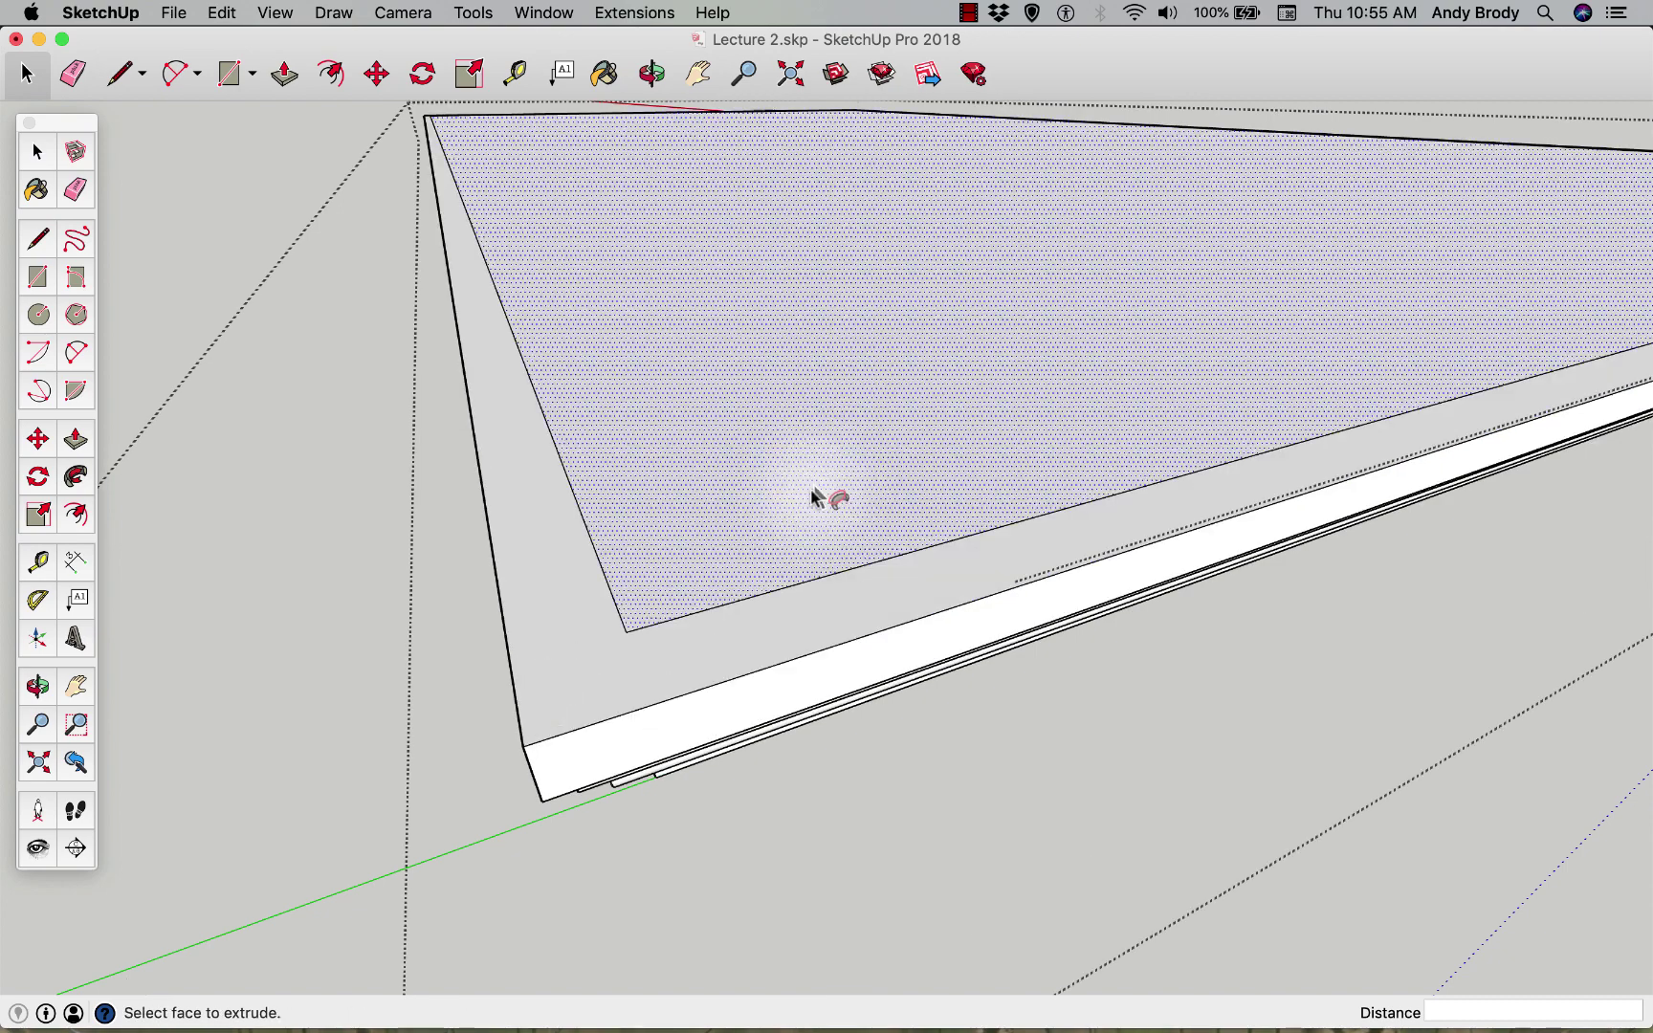
- Draw a vertical reference line about 5' 4 7/16" downward from the midpoint of the slab's near short top edge
{"action": "middle_click_drag", "start_coordinate": [844, 579], "coordinate": [324, 803]}
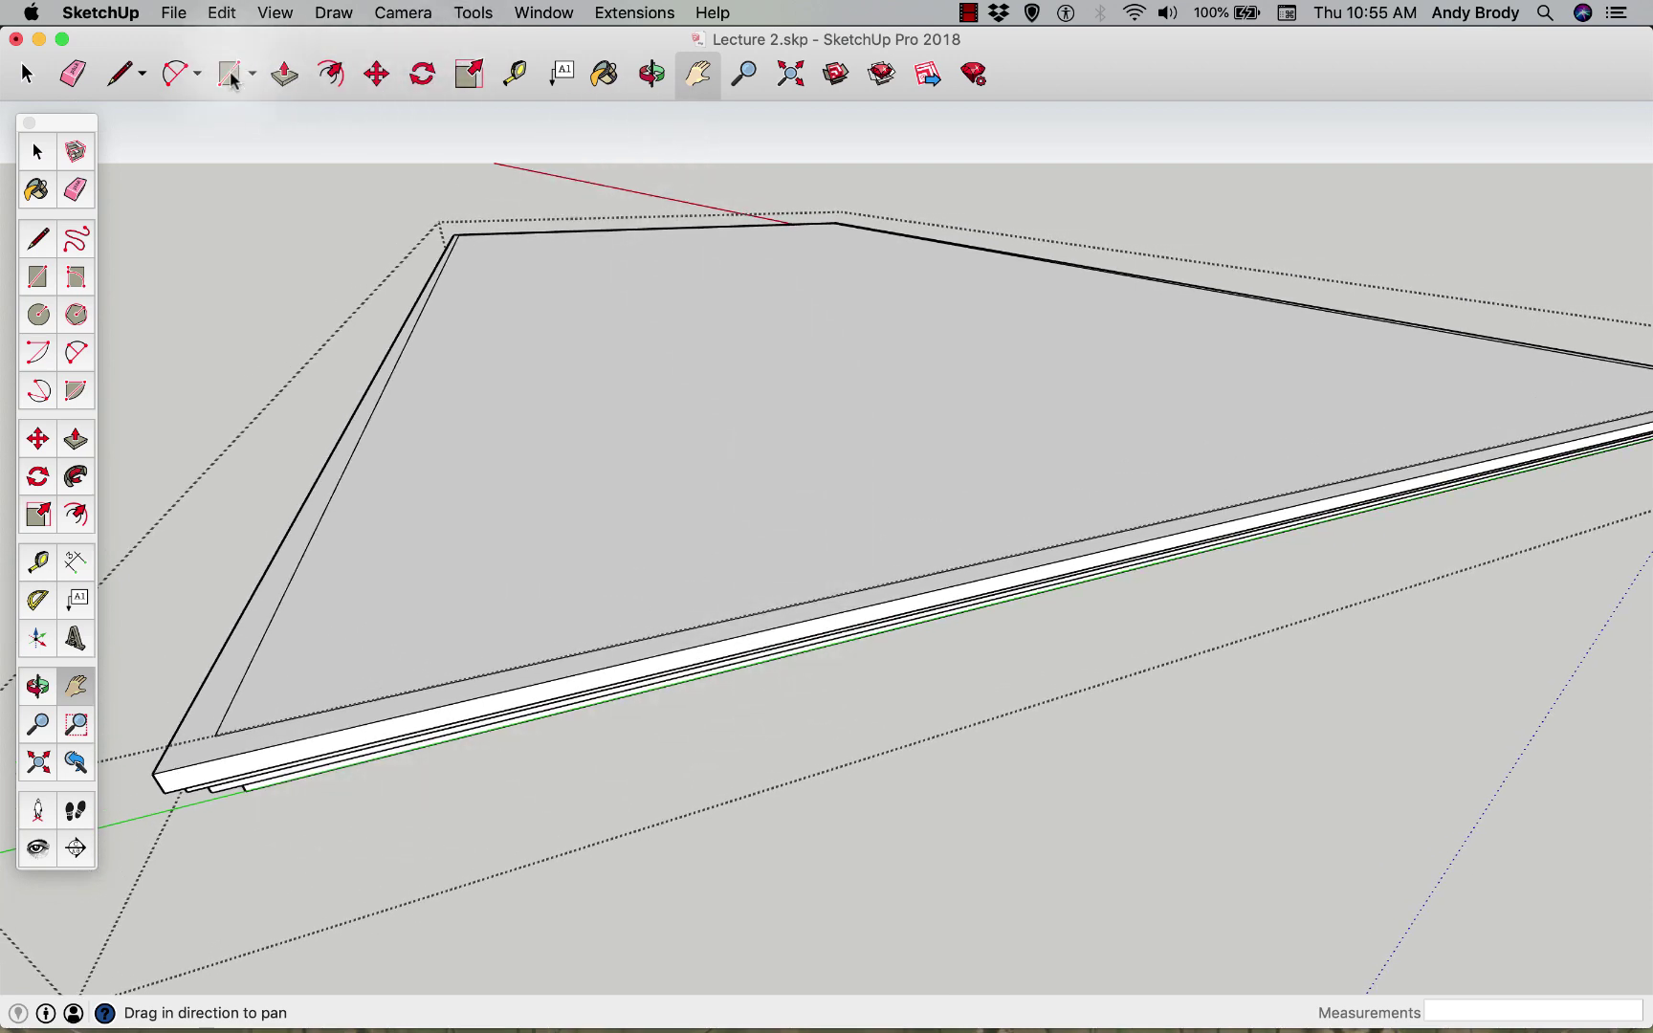
{"action": "left_click", "coordinate": [120, 73]}
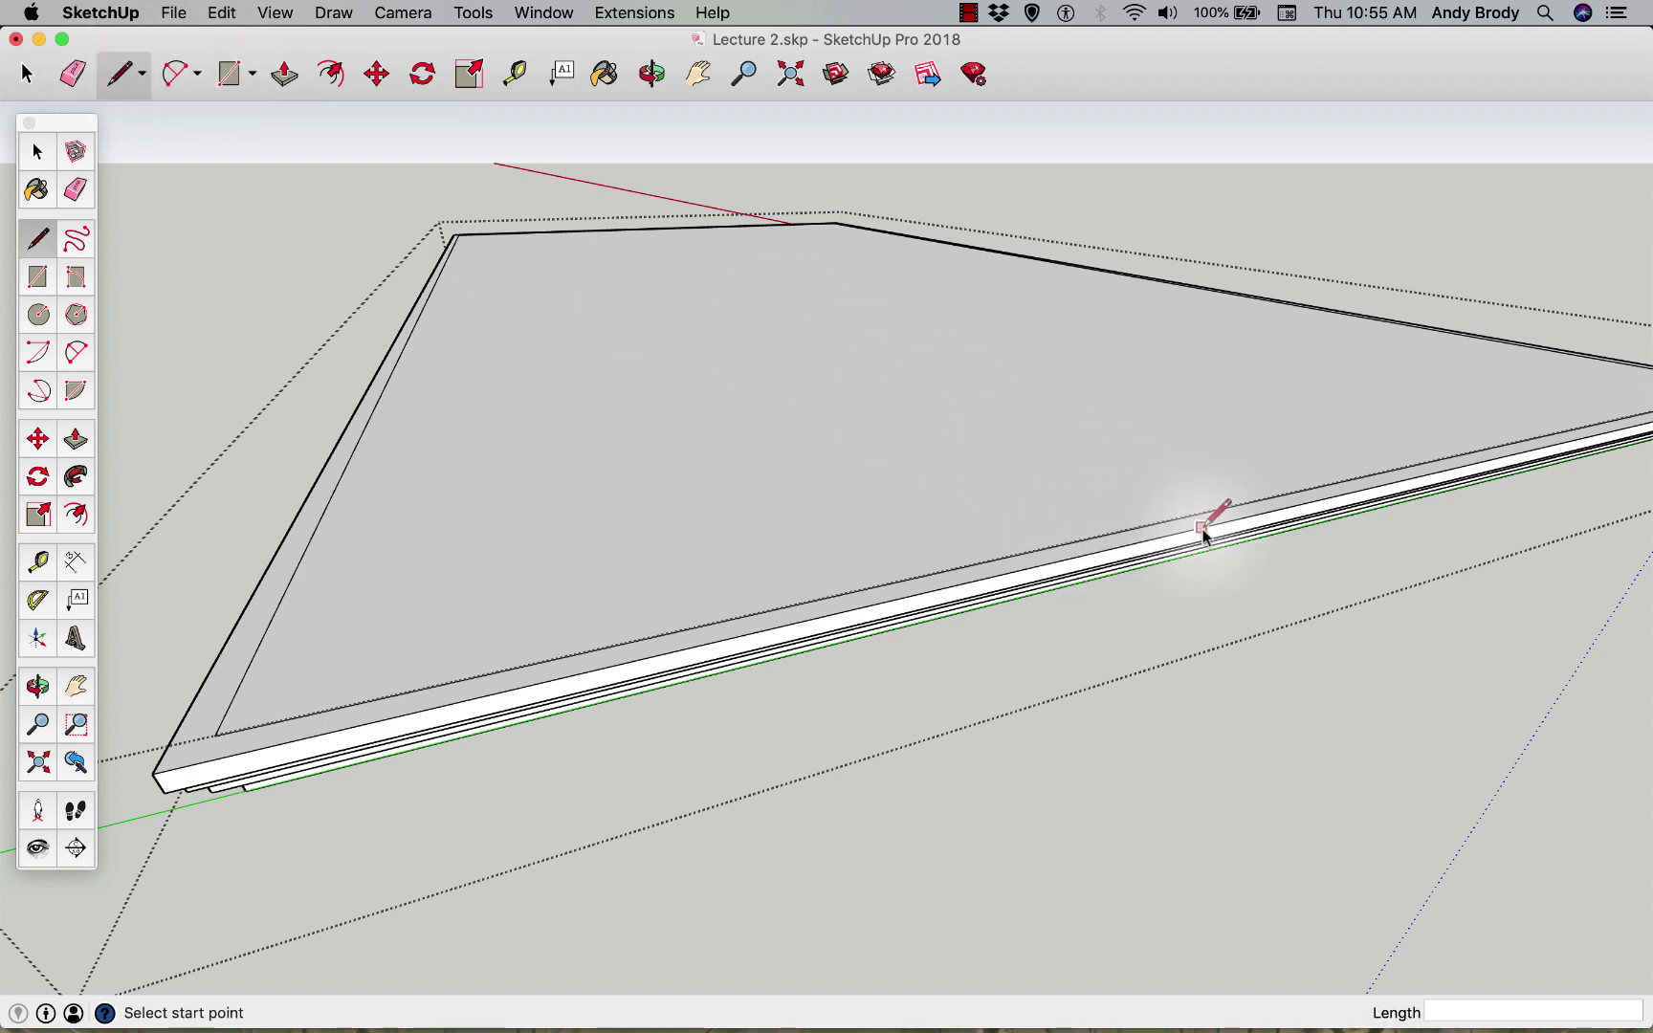
{"action": "scroll", "coordinate": [1227, 547], "scroll_direction": "up", "scroll_amount": 2}
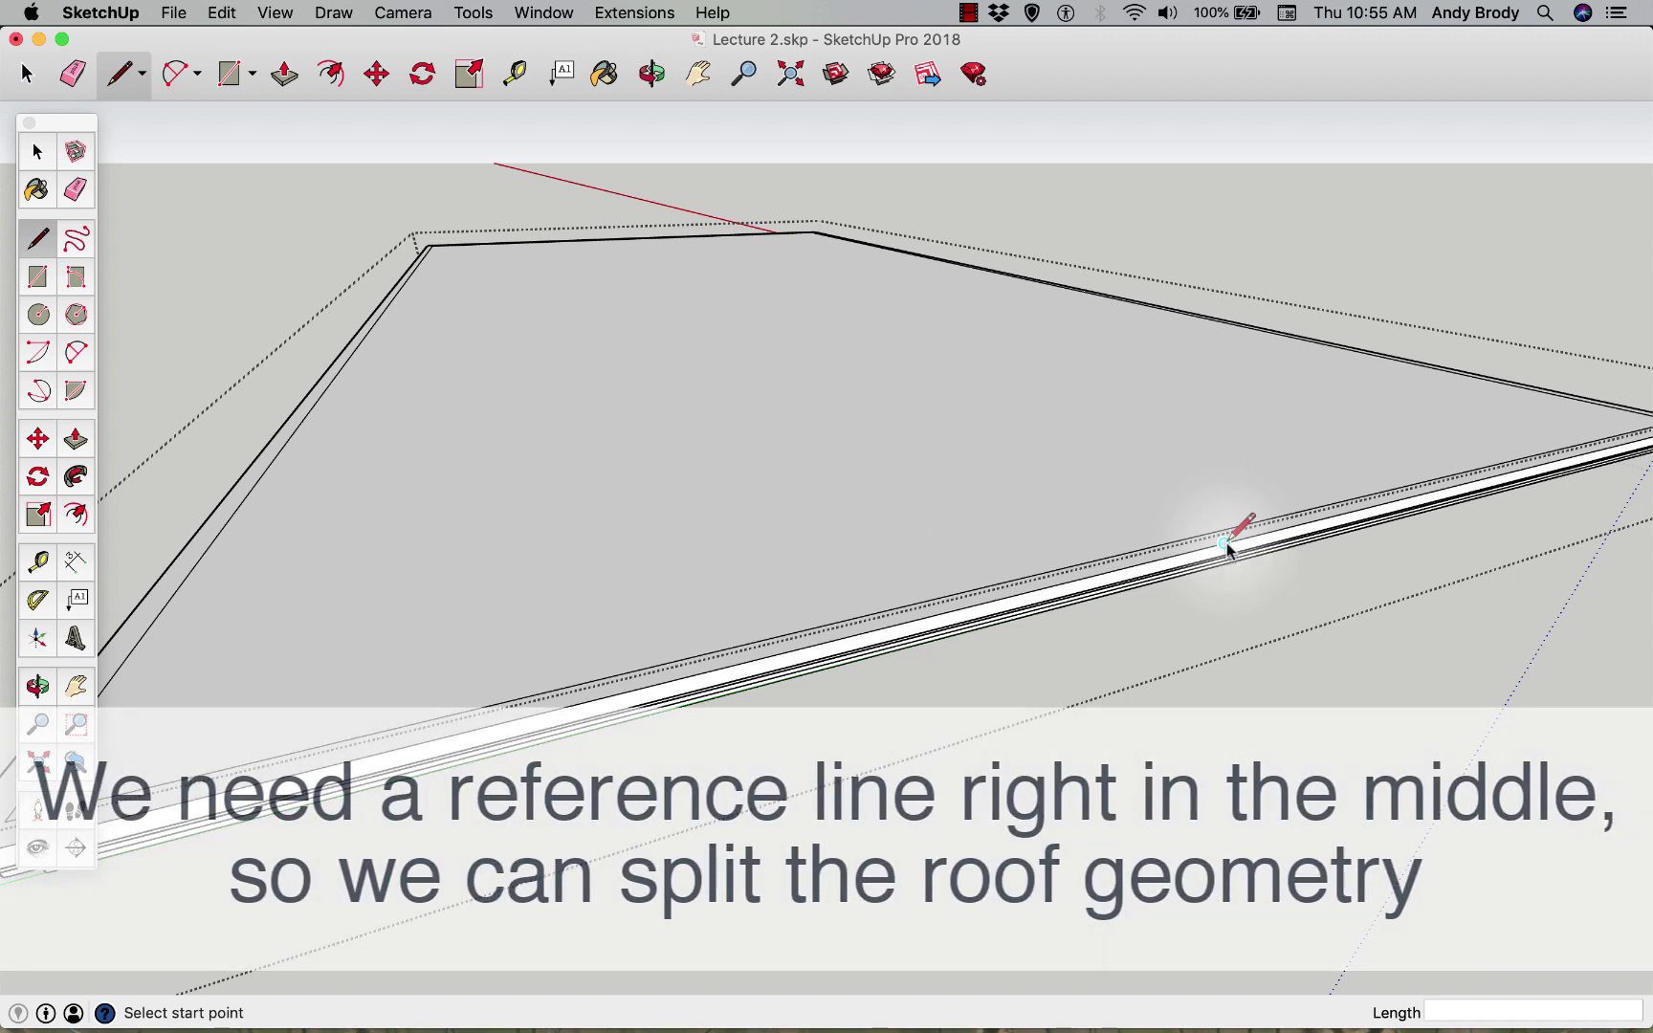
{"action": "left_click", "coordinate": [1226, 543]}
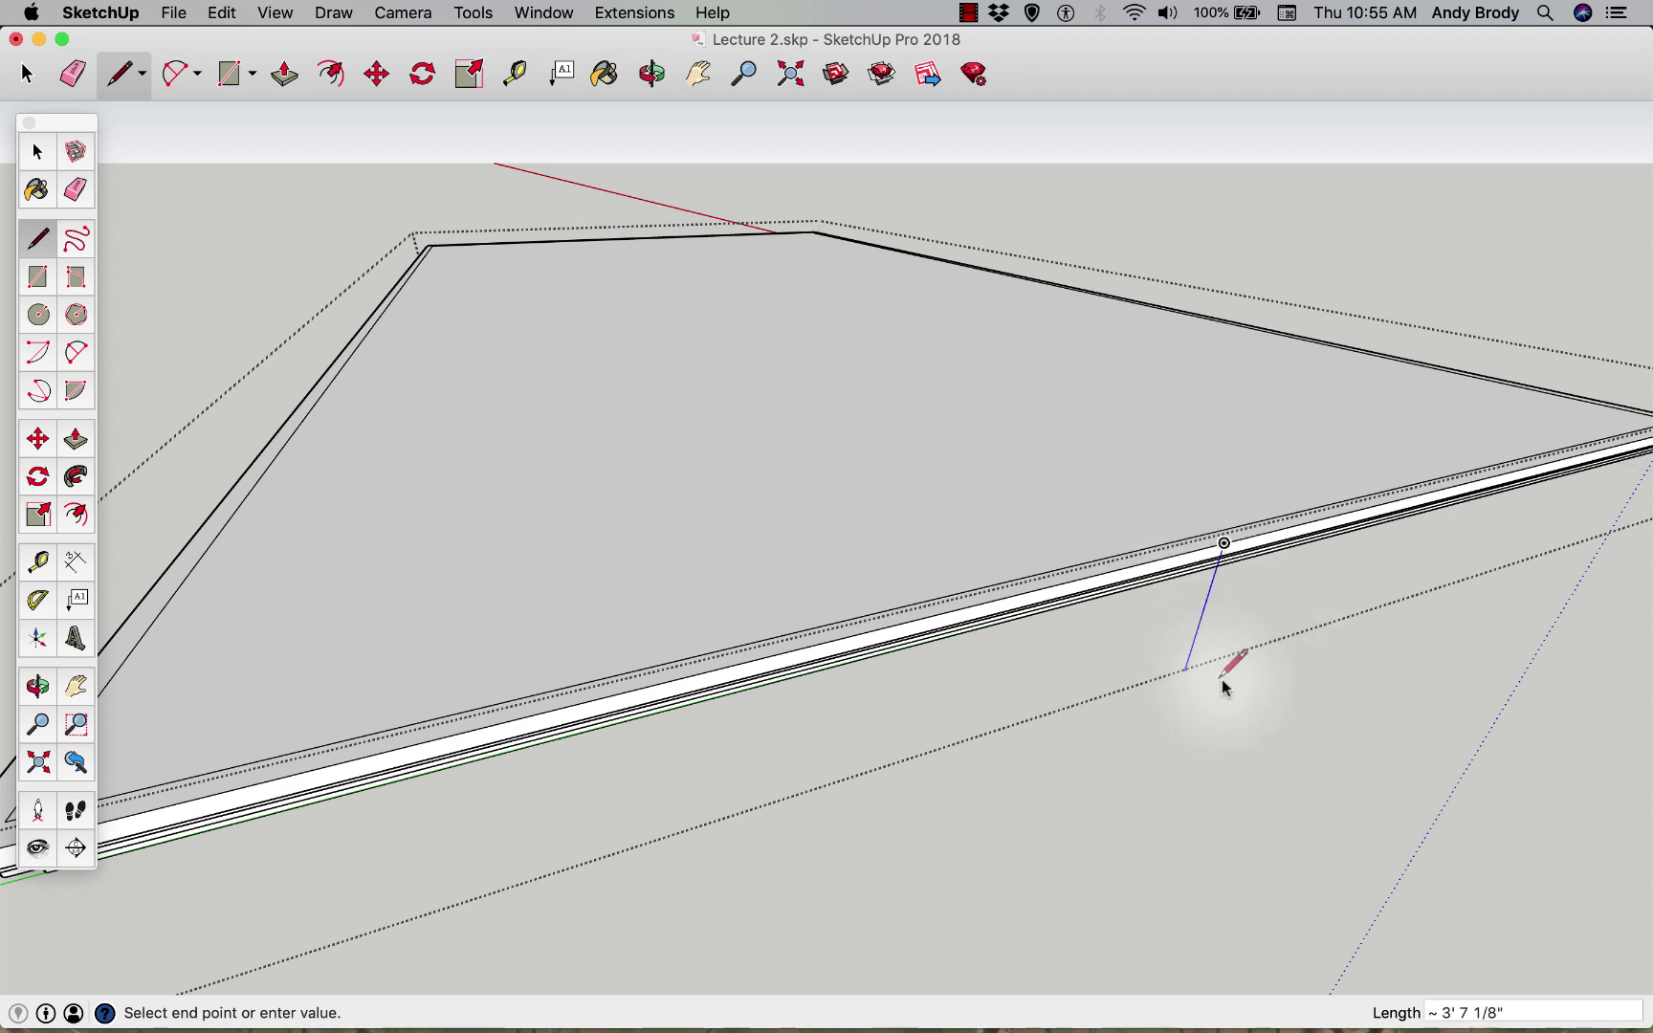
{"action": "left_click", "coordinate": [1170, 724]}
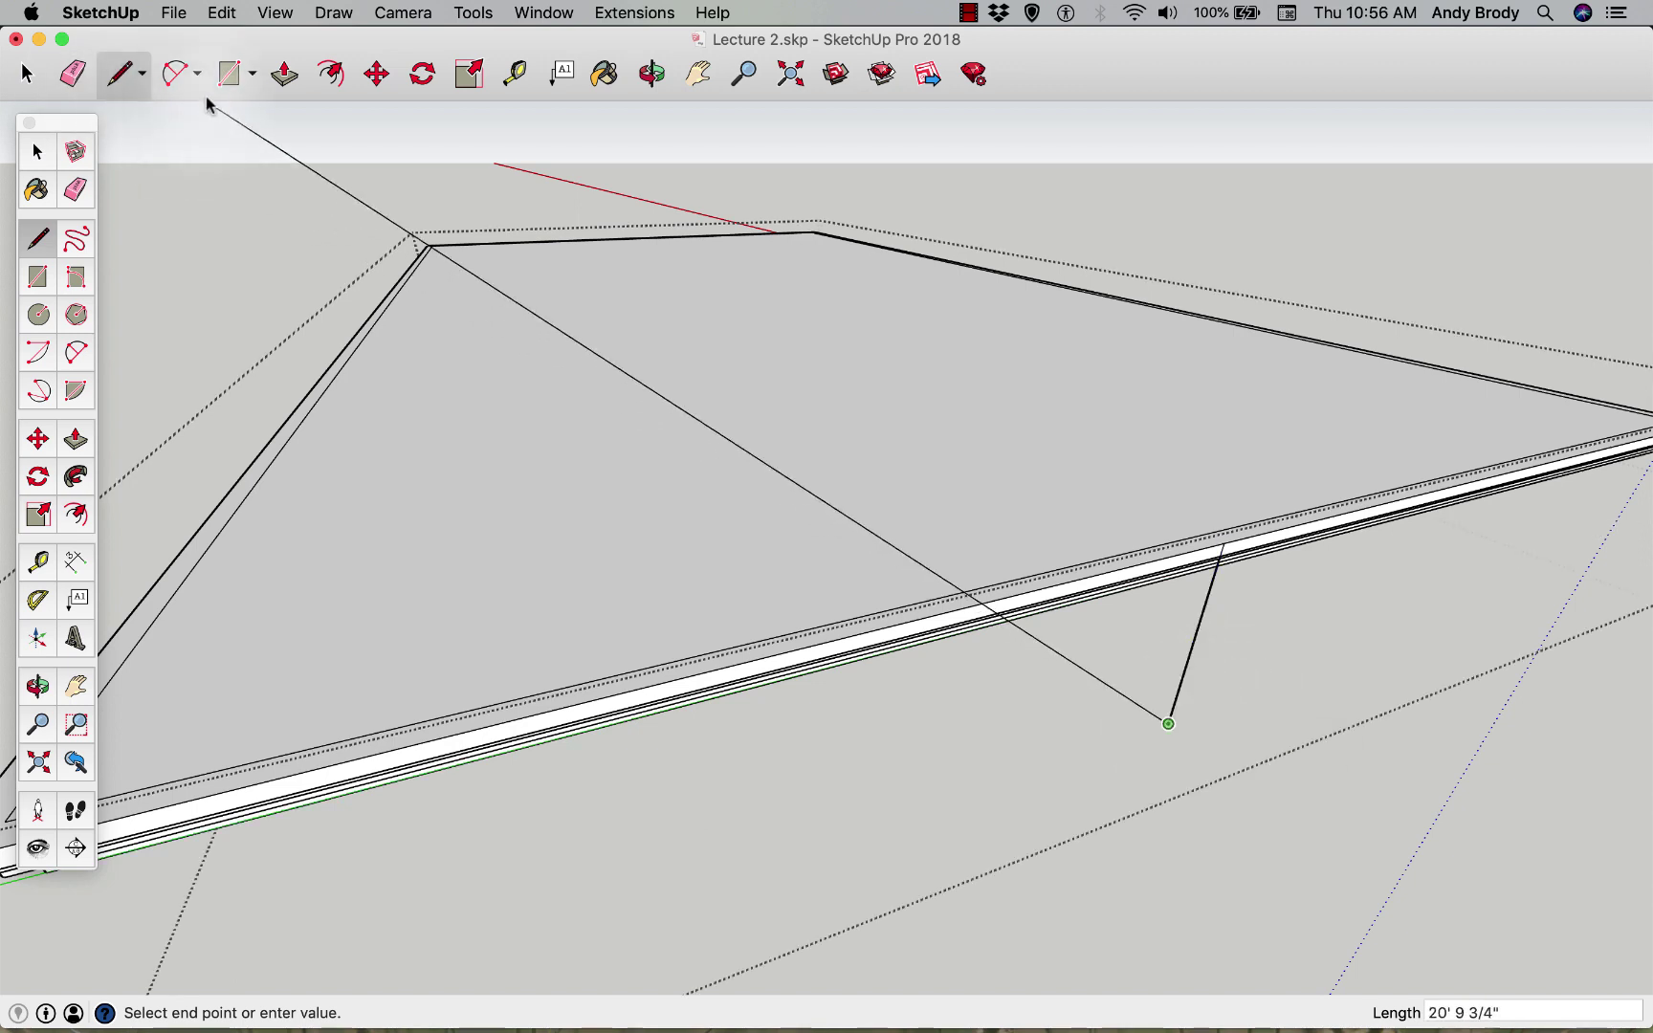
- Draw a vertical rectangle about 78' 11 7/8" by 5' 4 7/16" from the reference line's lower end to the midpoint of the opposite short edge
{"action": "left_click", "coordinate": [230, 74]}
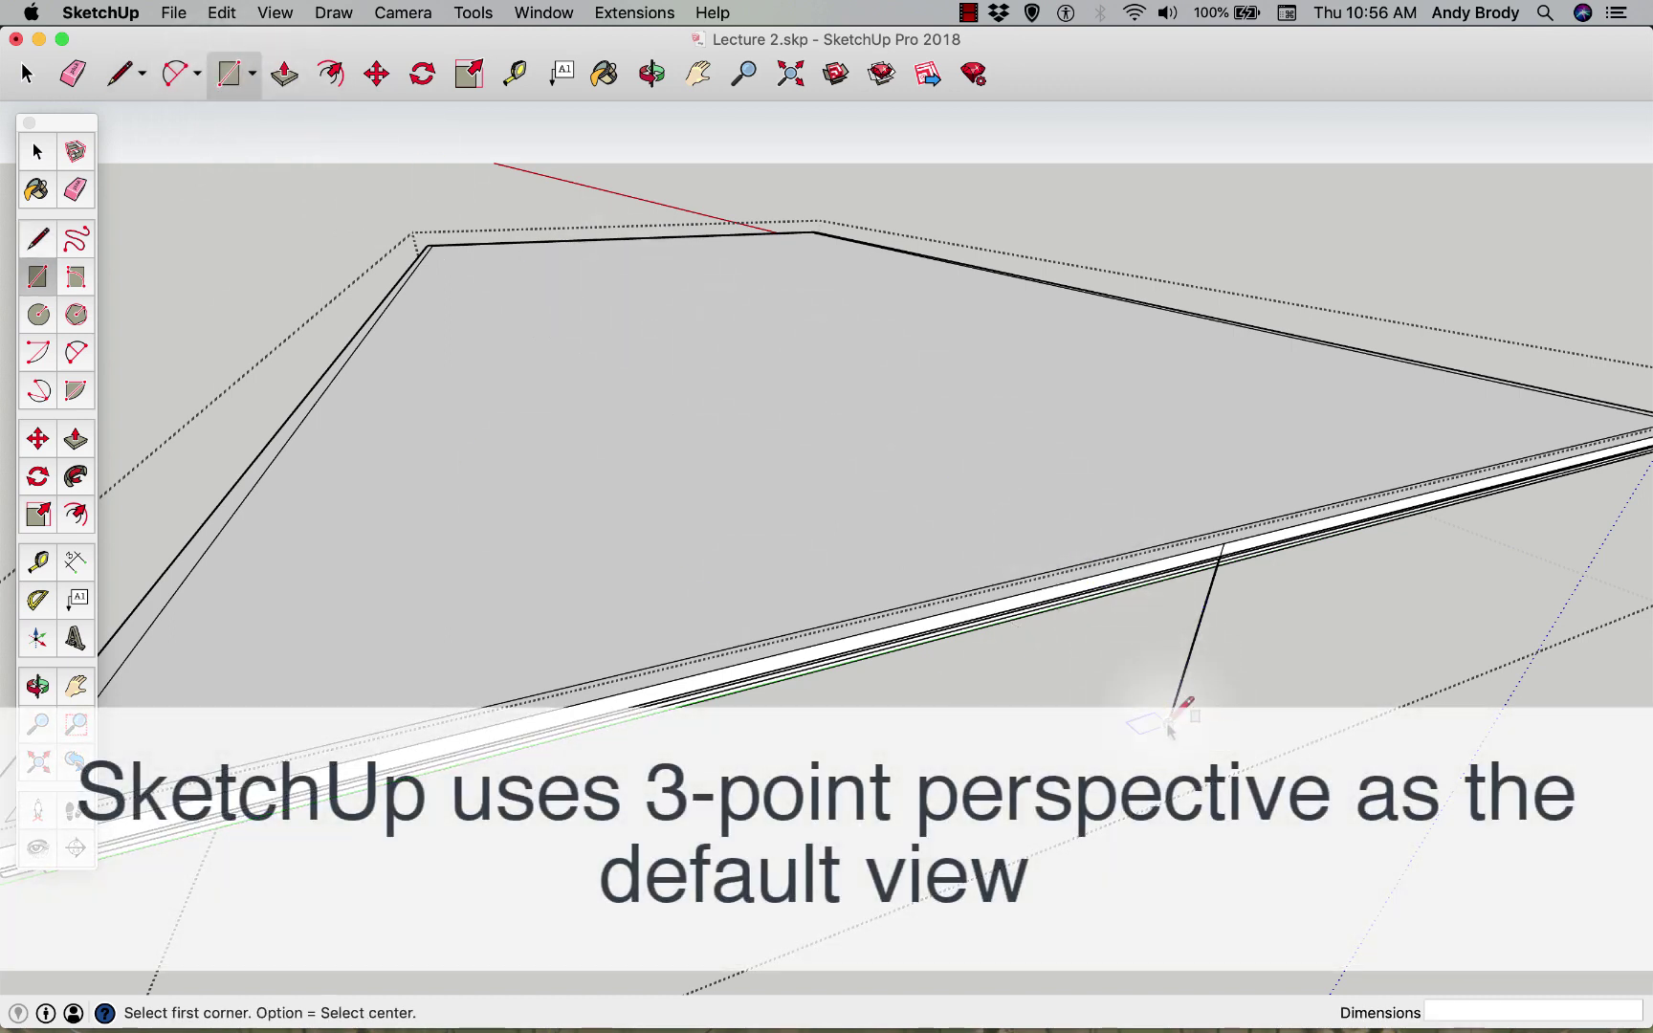
{"action": "left_click", "coordinate": [1168, 724]}
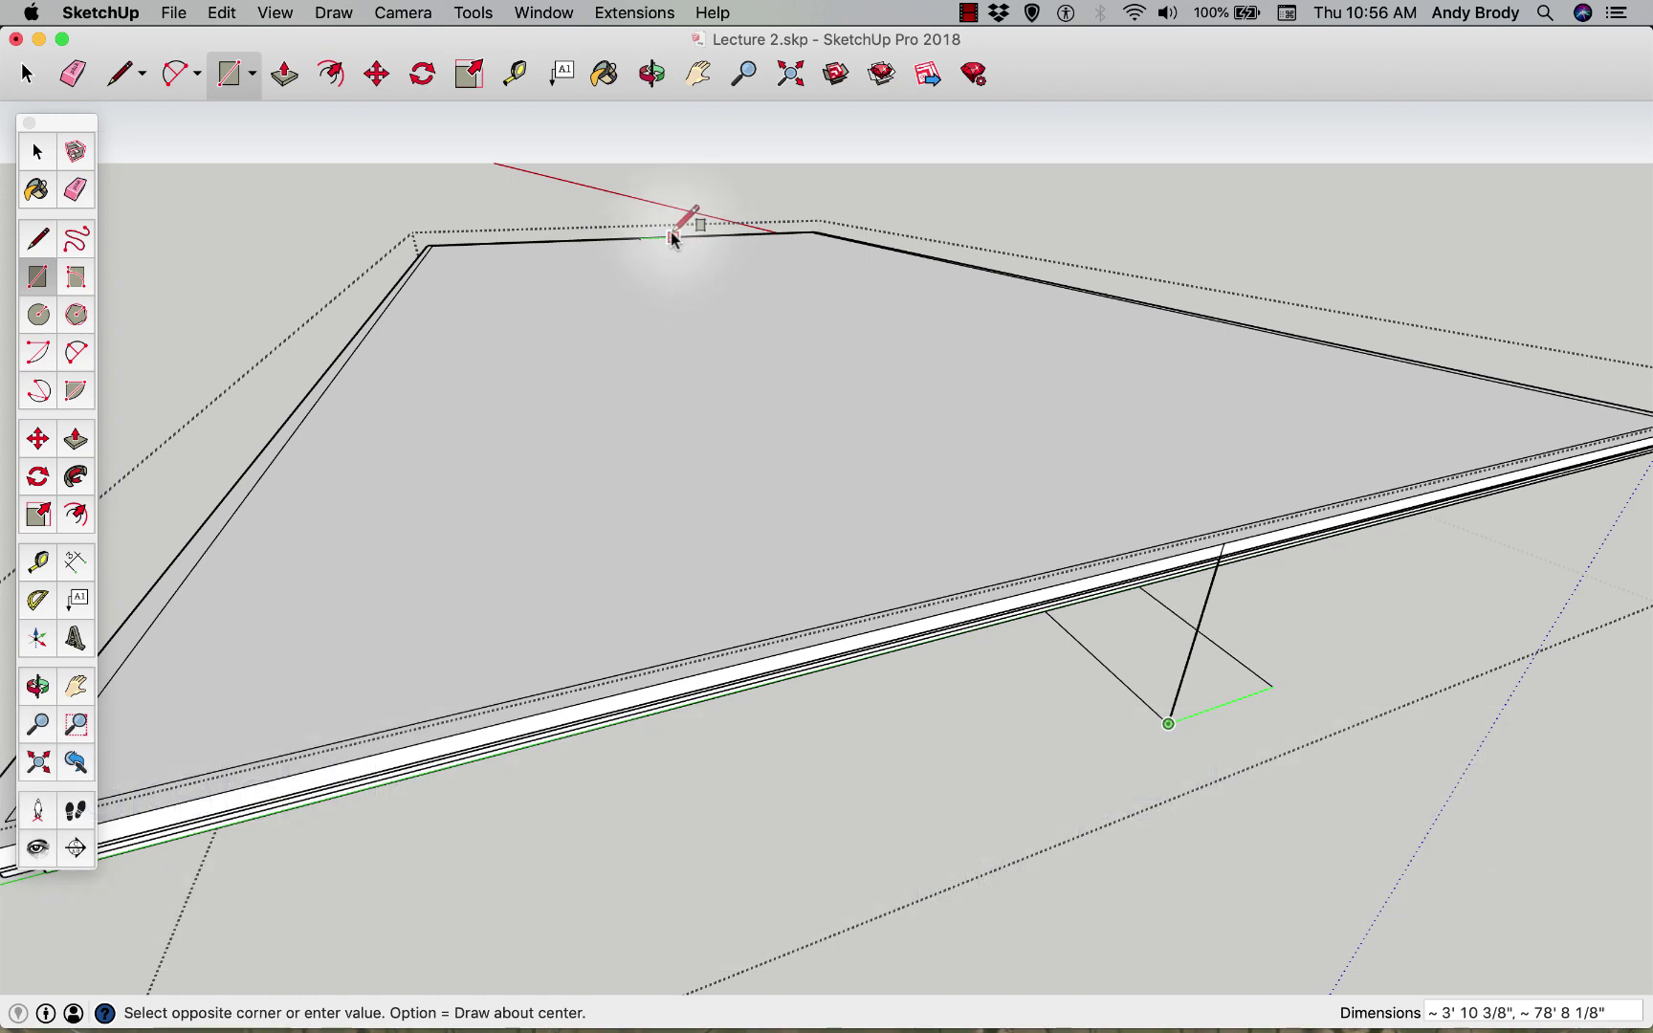
{"action": "middle_click_drag", "start_coordinate": [669, 234], "coordinate": [668, 251]}
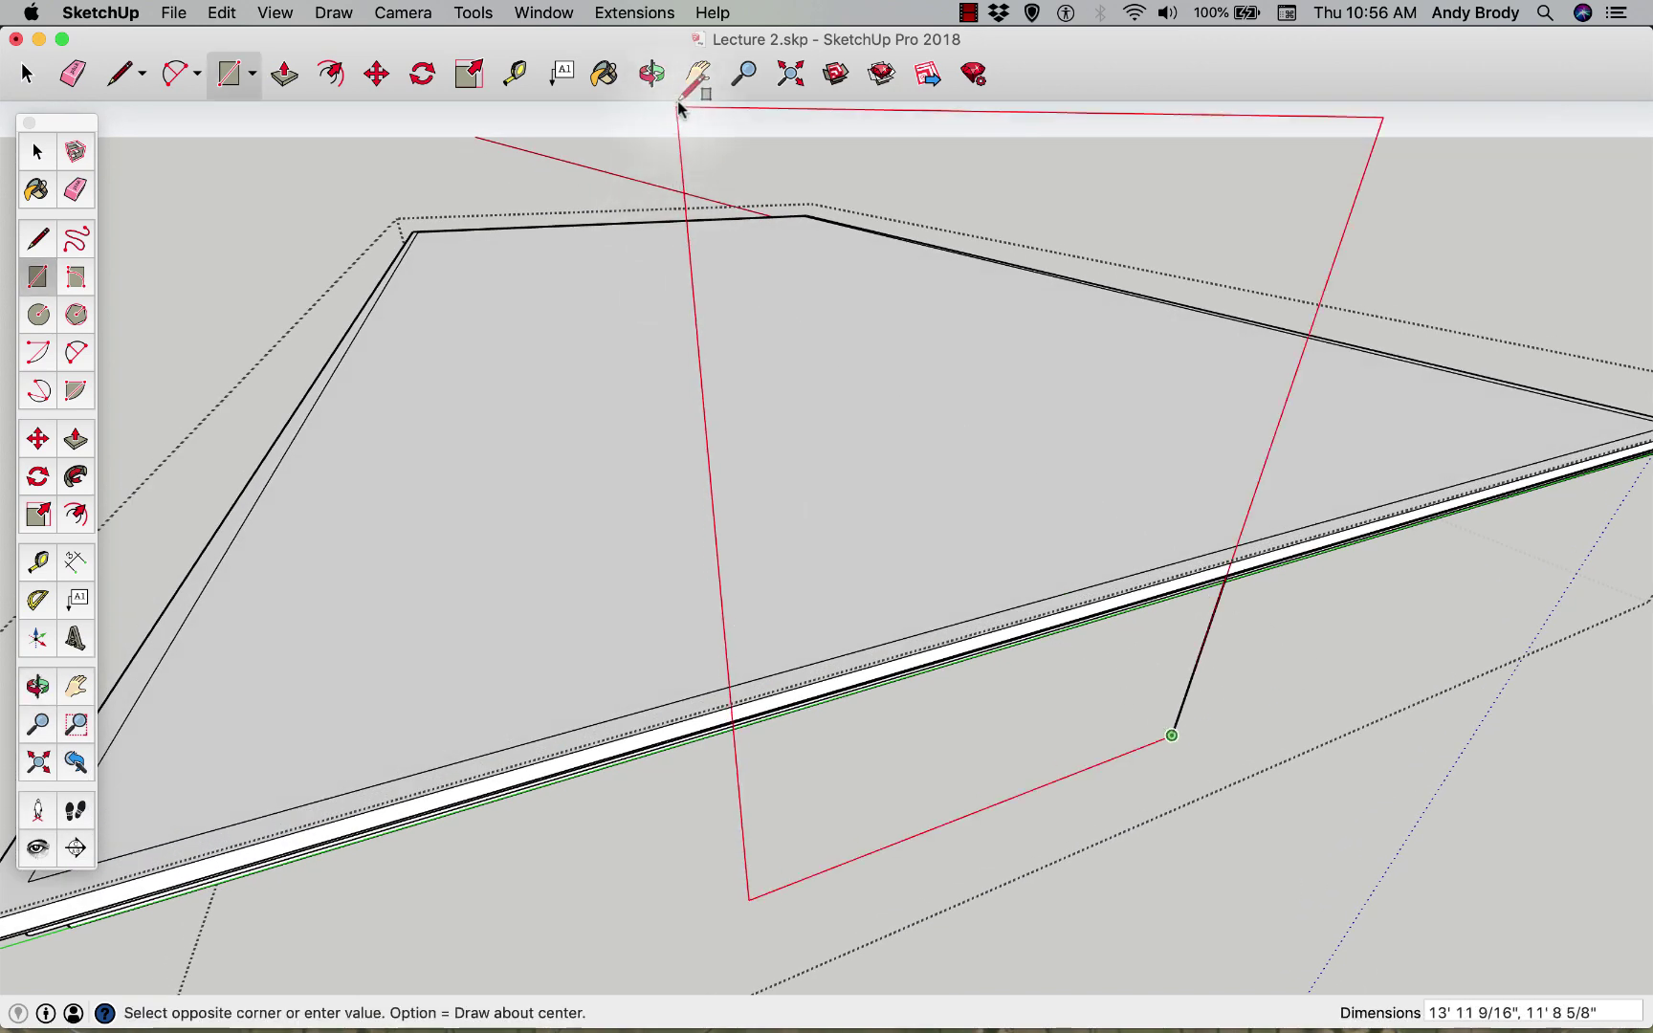
{"action": "left_click", "coordinate": [697, 74]}
{"action": "left_click_drag", "start_coordinate": [701, 250], "coordinate": [727, 435]}
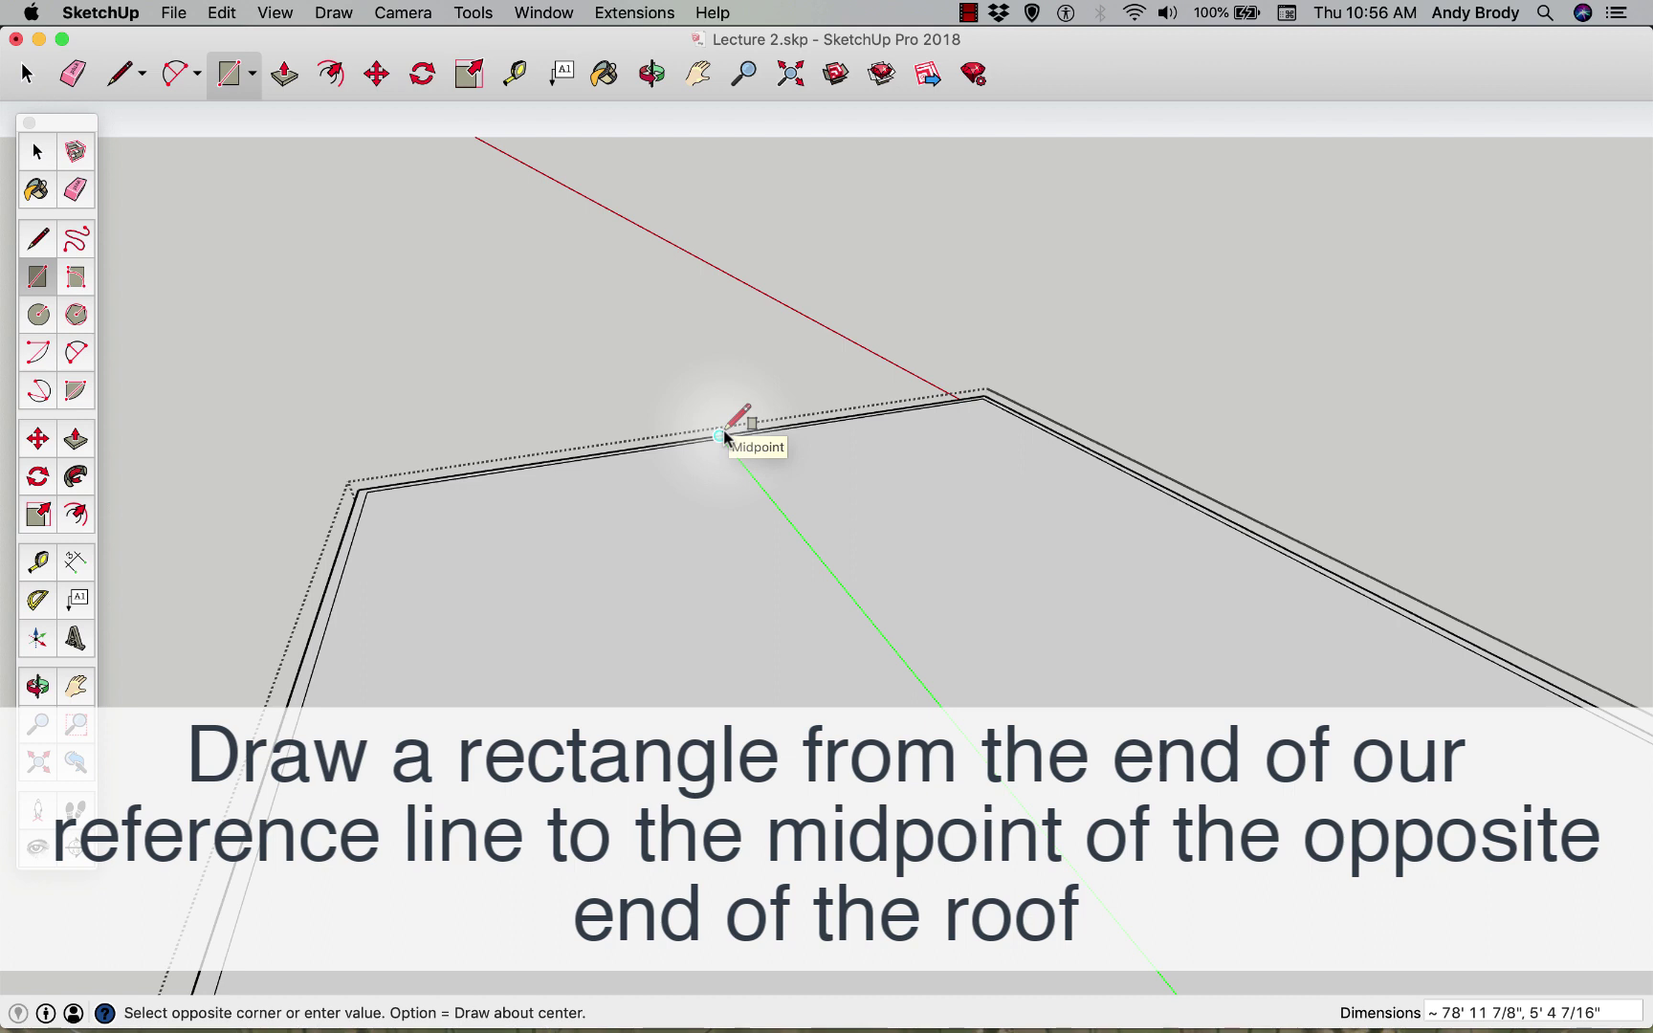
{"action": "scroll", "coordinate": [722, 440], "scroll_direction": "up", "scroll_amount": 5}
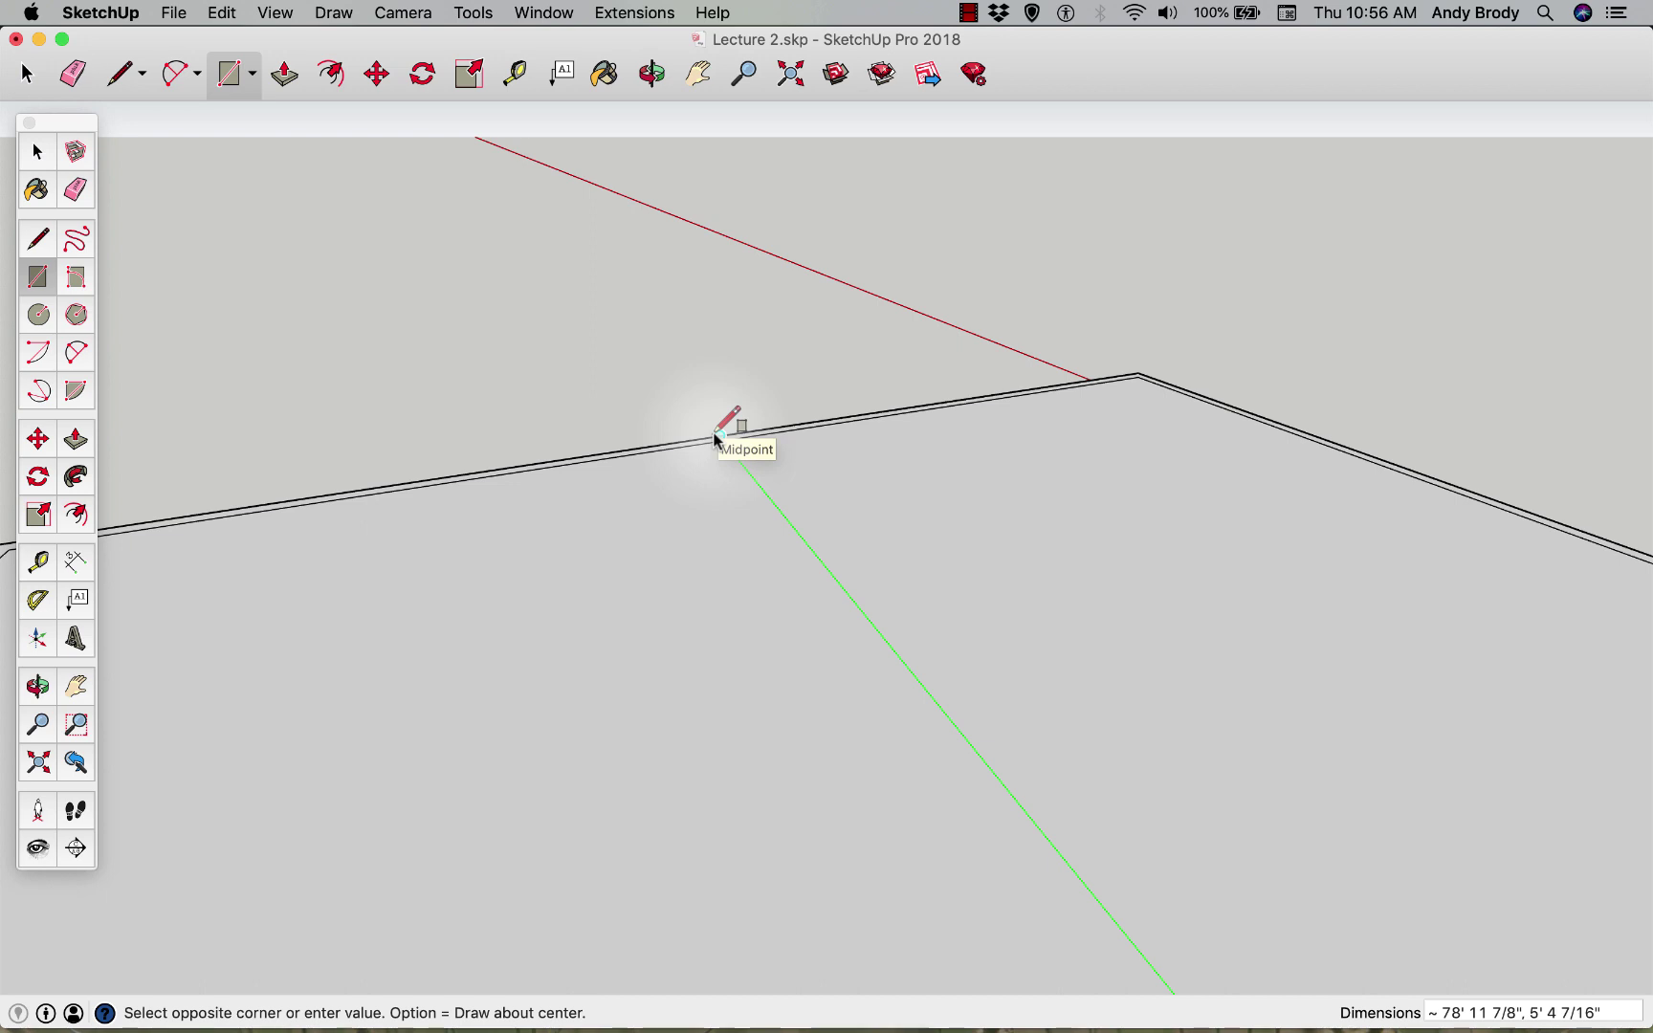
{"action": "left_click", "coordinate": [716, 438]}
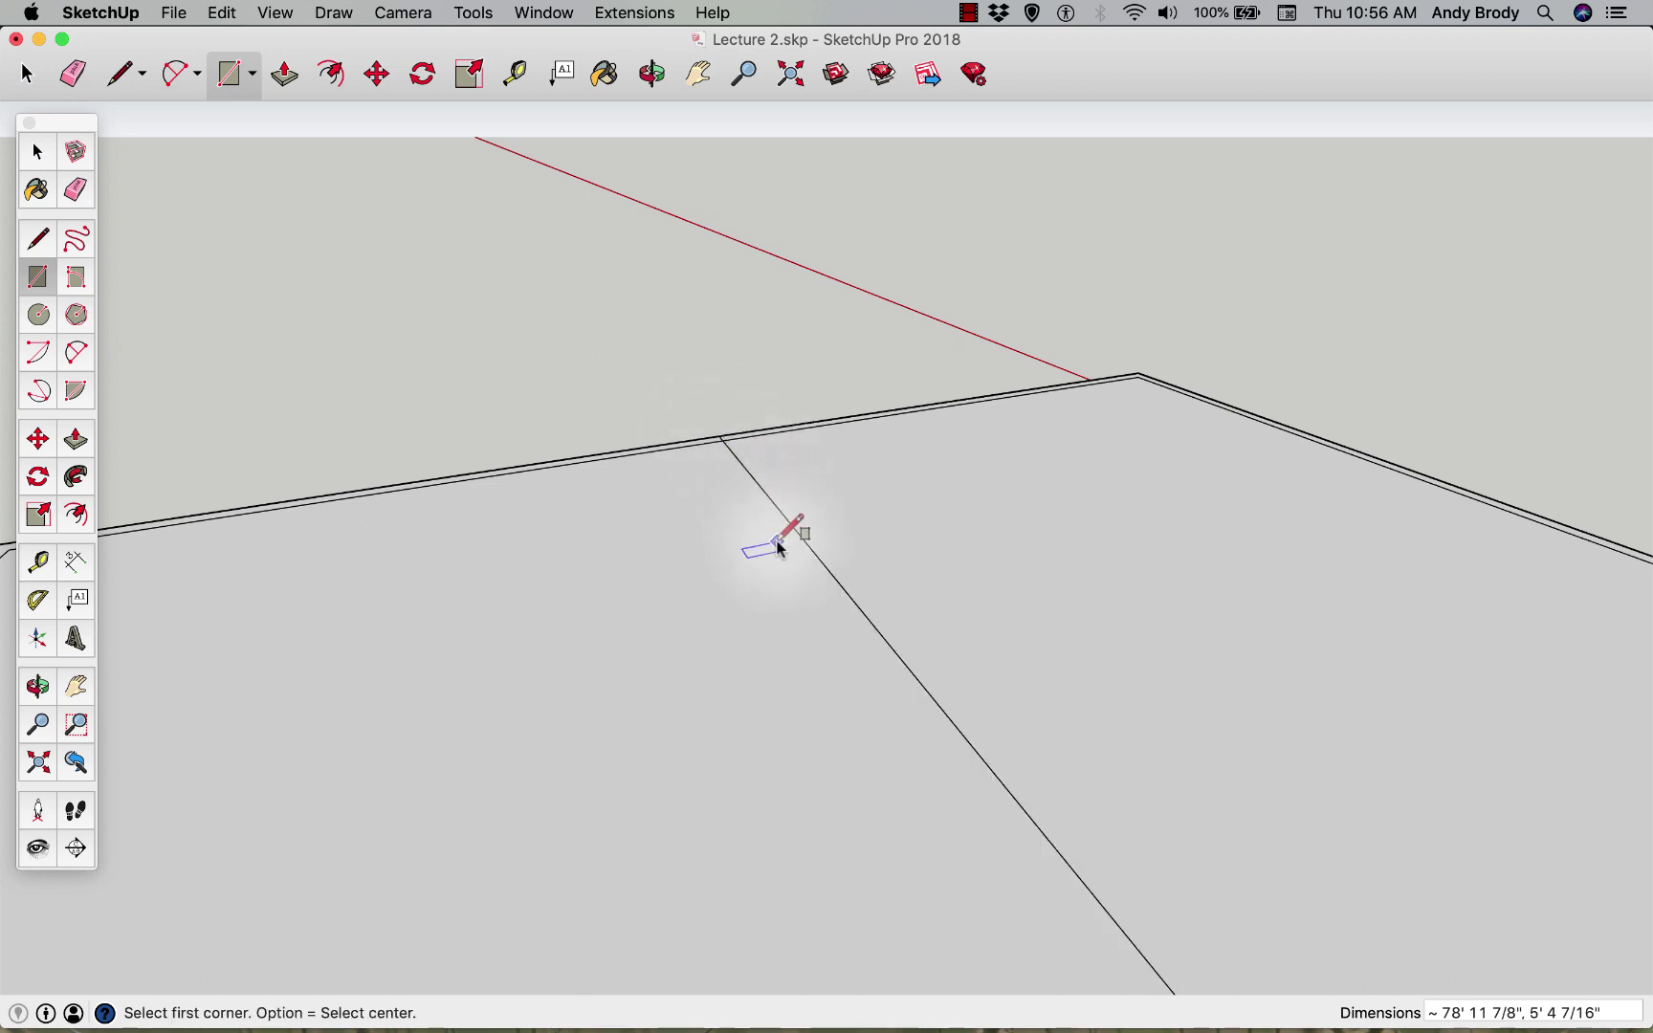
- Select all the connected slab and center rectangle geometry and intersect its faces with the selection
{"action": "scroll", "coordinate": [782, 547], "scroll_direction": "down", "scroll_amount": 4}
{"action": "scroll", "coordinate": [833, 612], "scroll_direction": "down", "scroll_amount": 4}
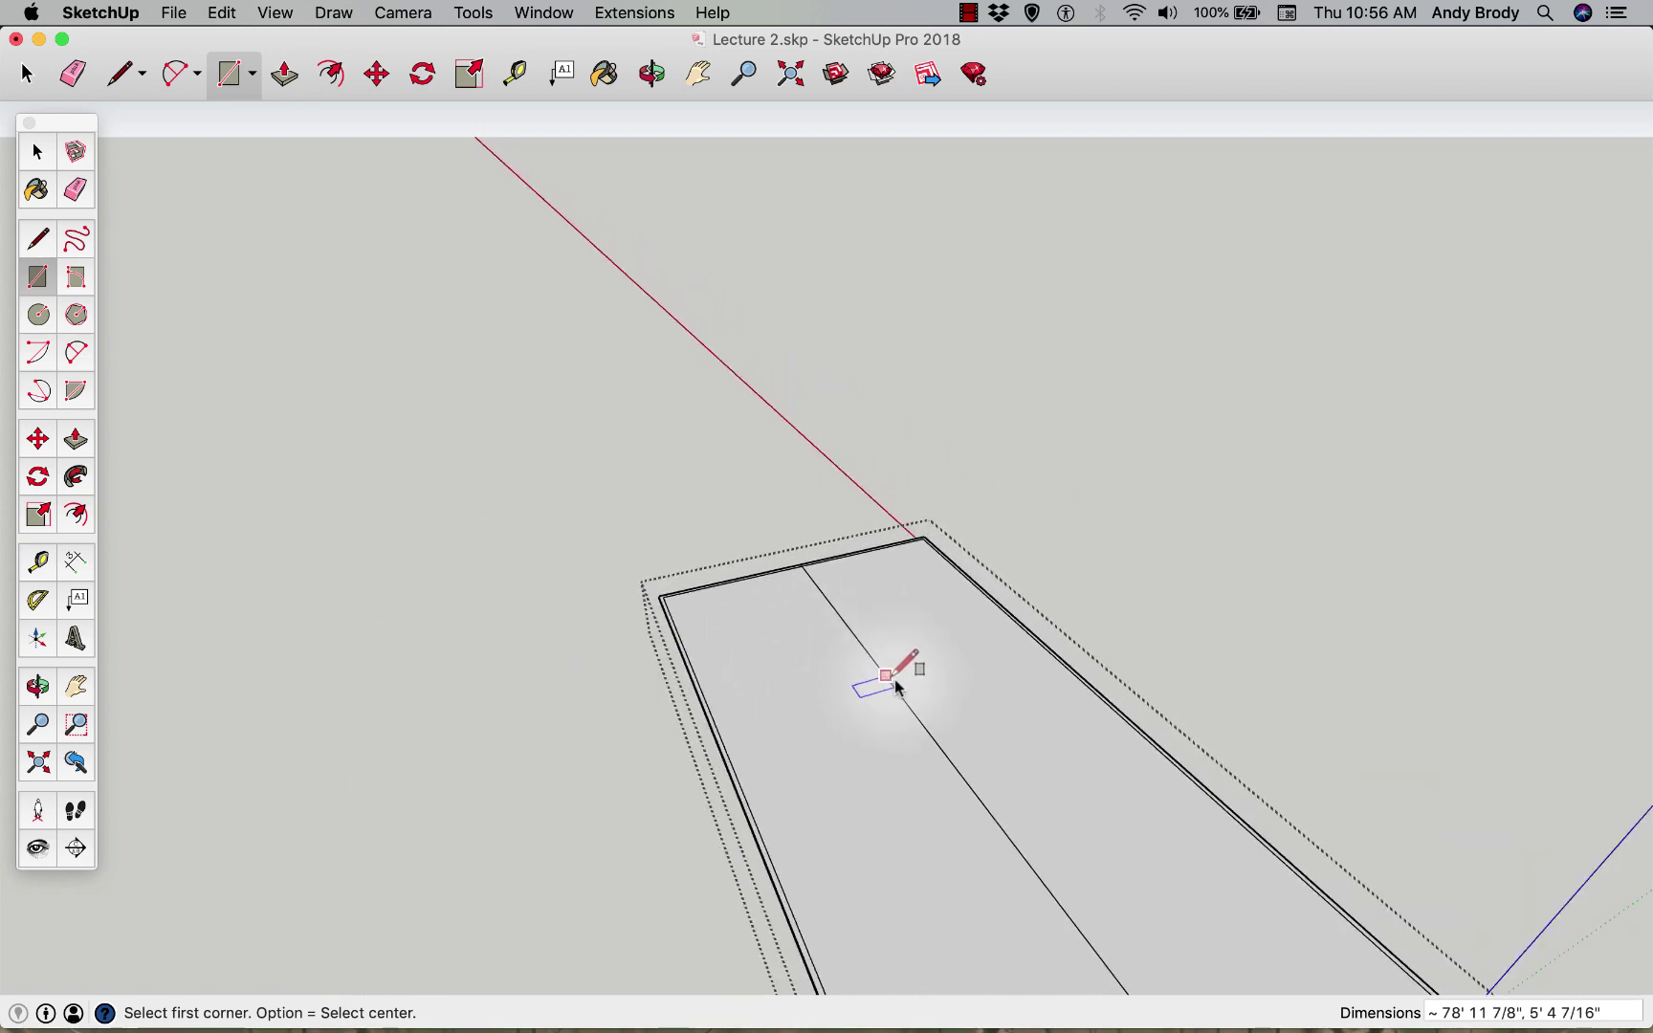
{"action": "middle_click_drag", "start_coordinate": [904, 672], "coordinate": [790, 425]}
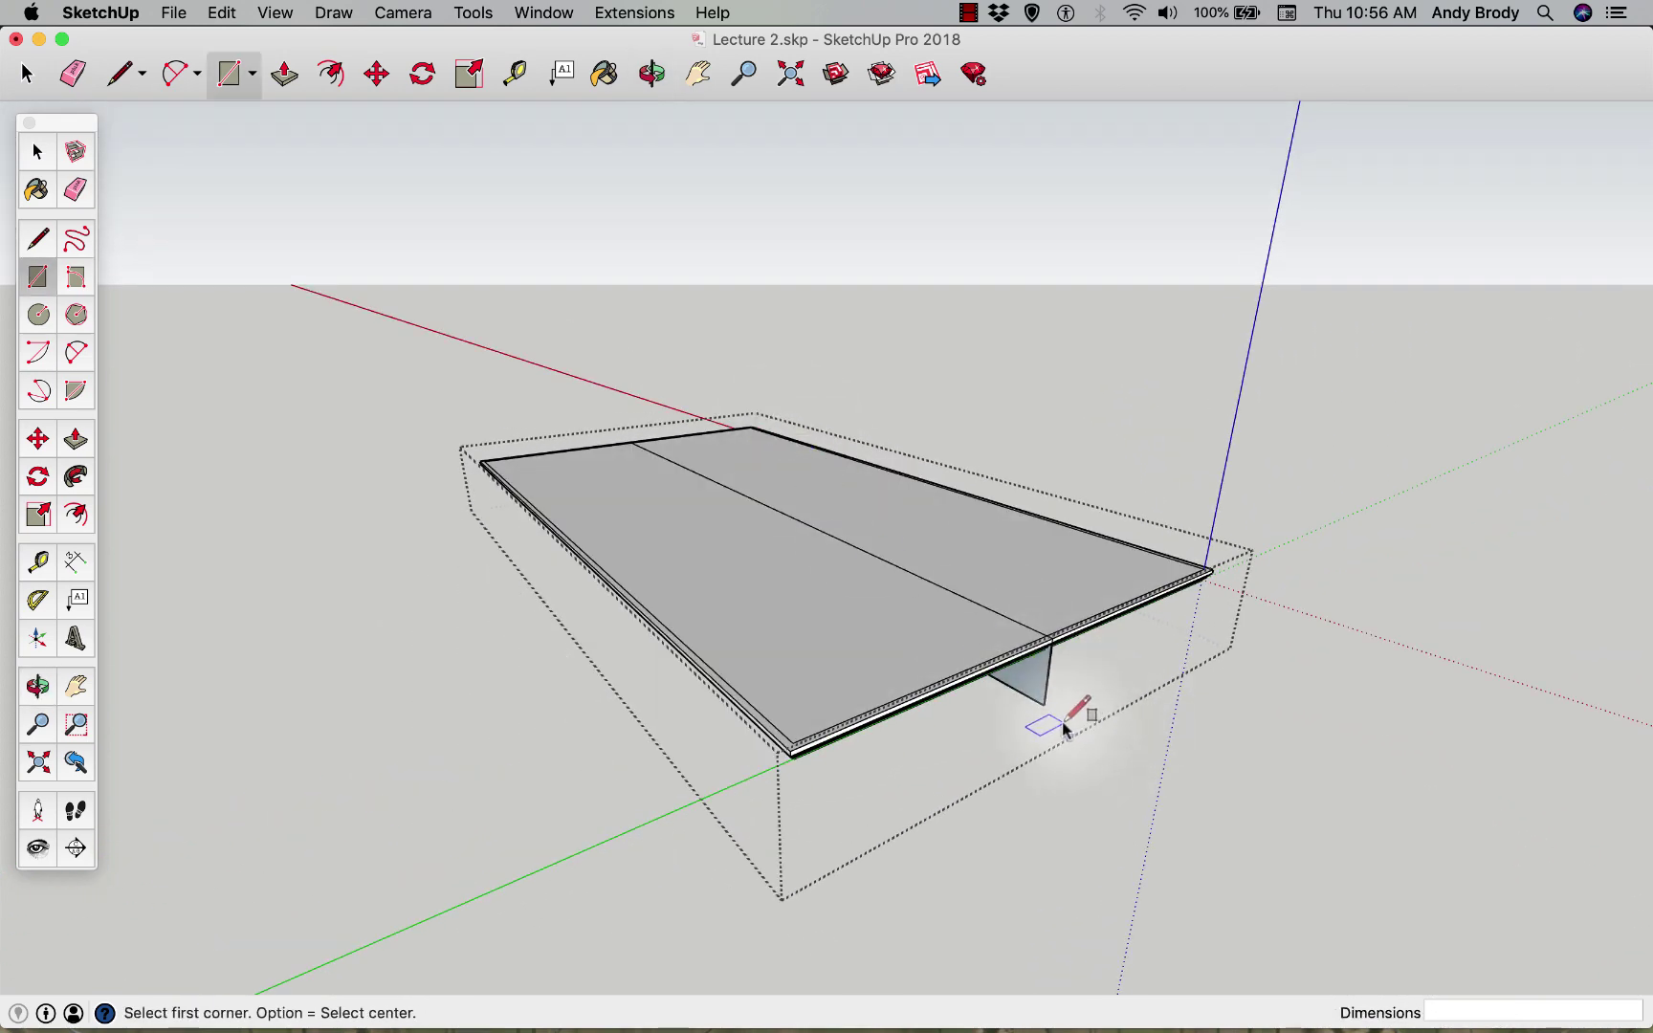
{"action": "key", "text": "space"}
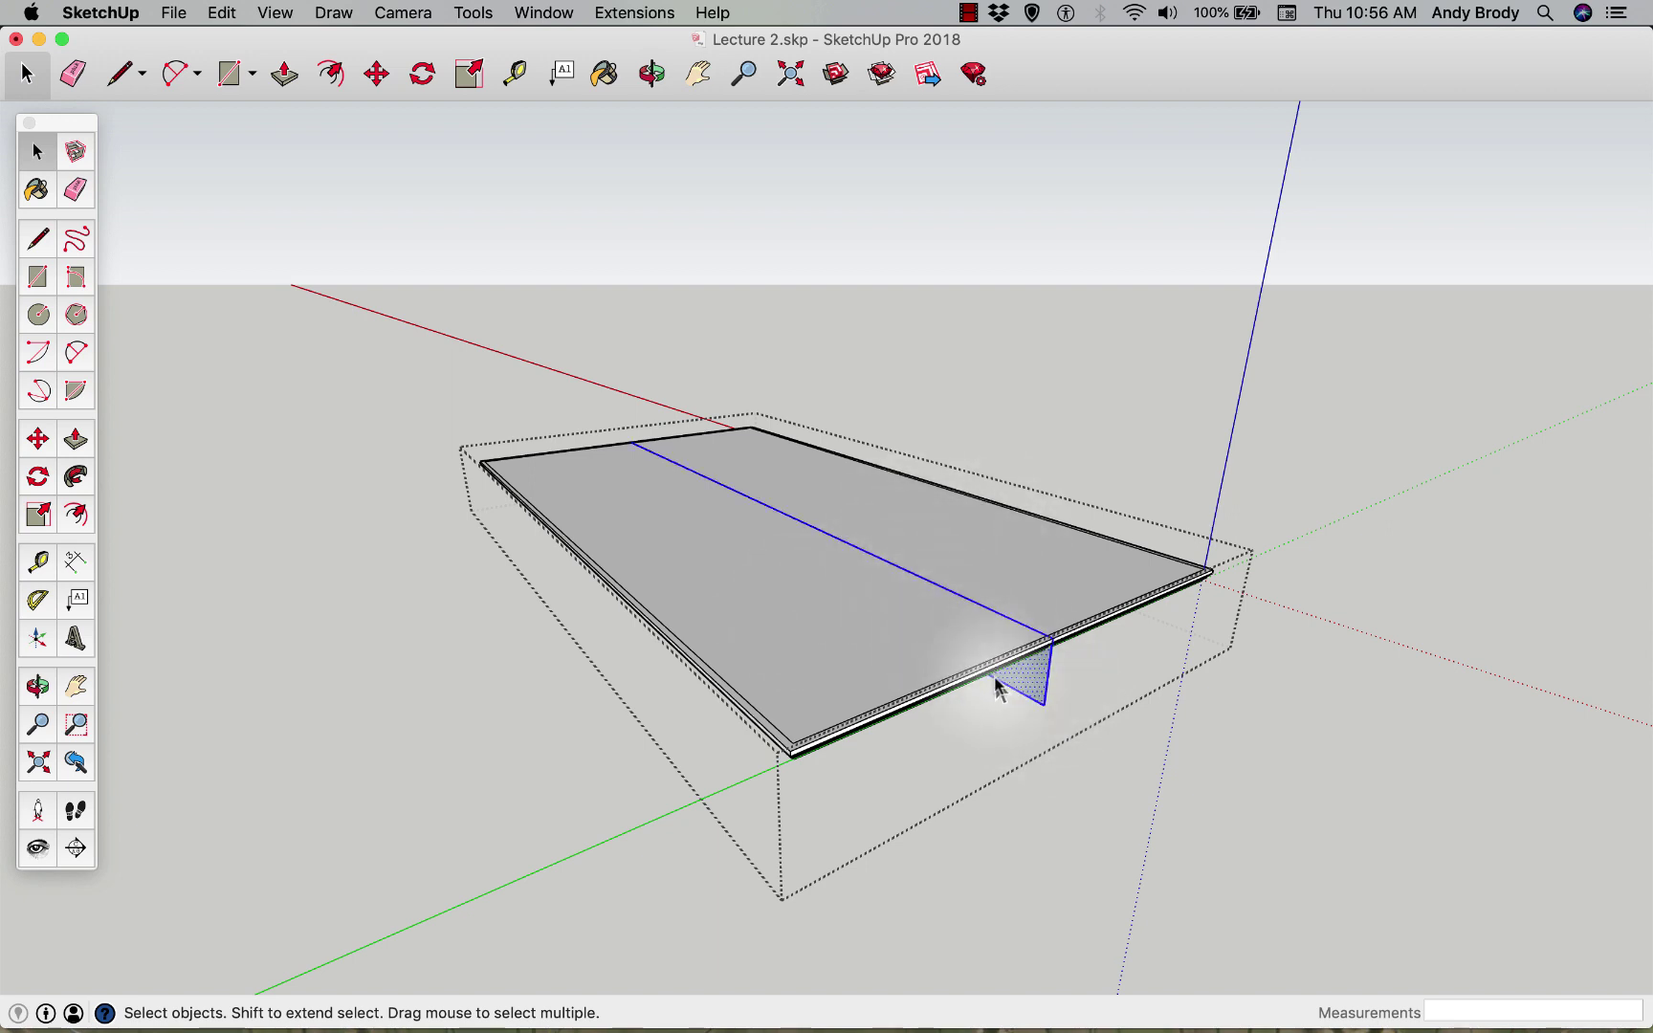
{"action": "right_click", "coordinate": [1025, 679]}
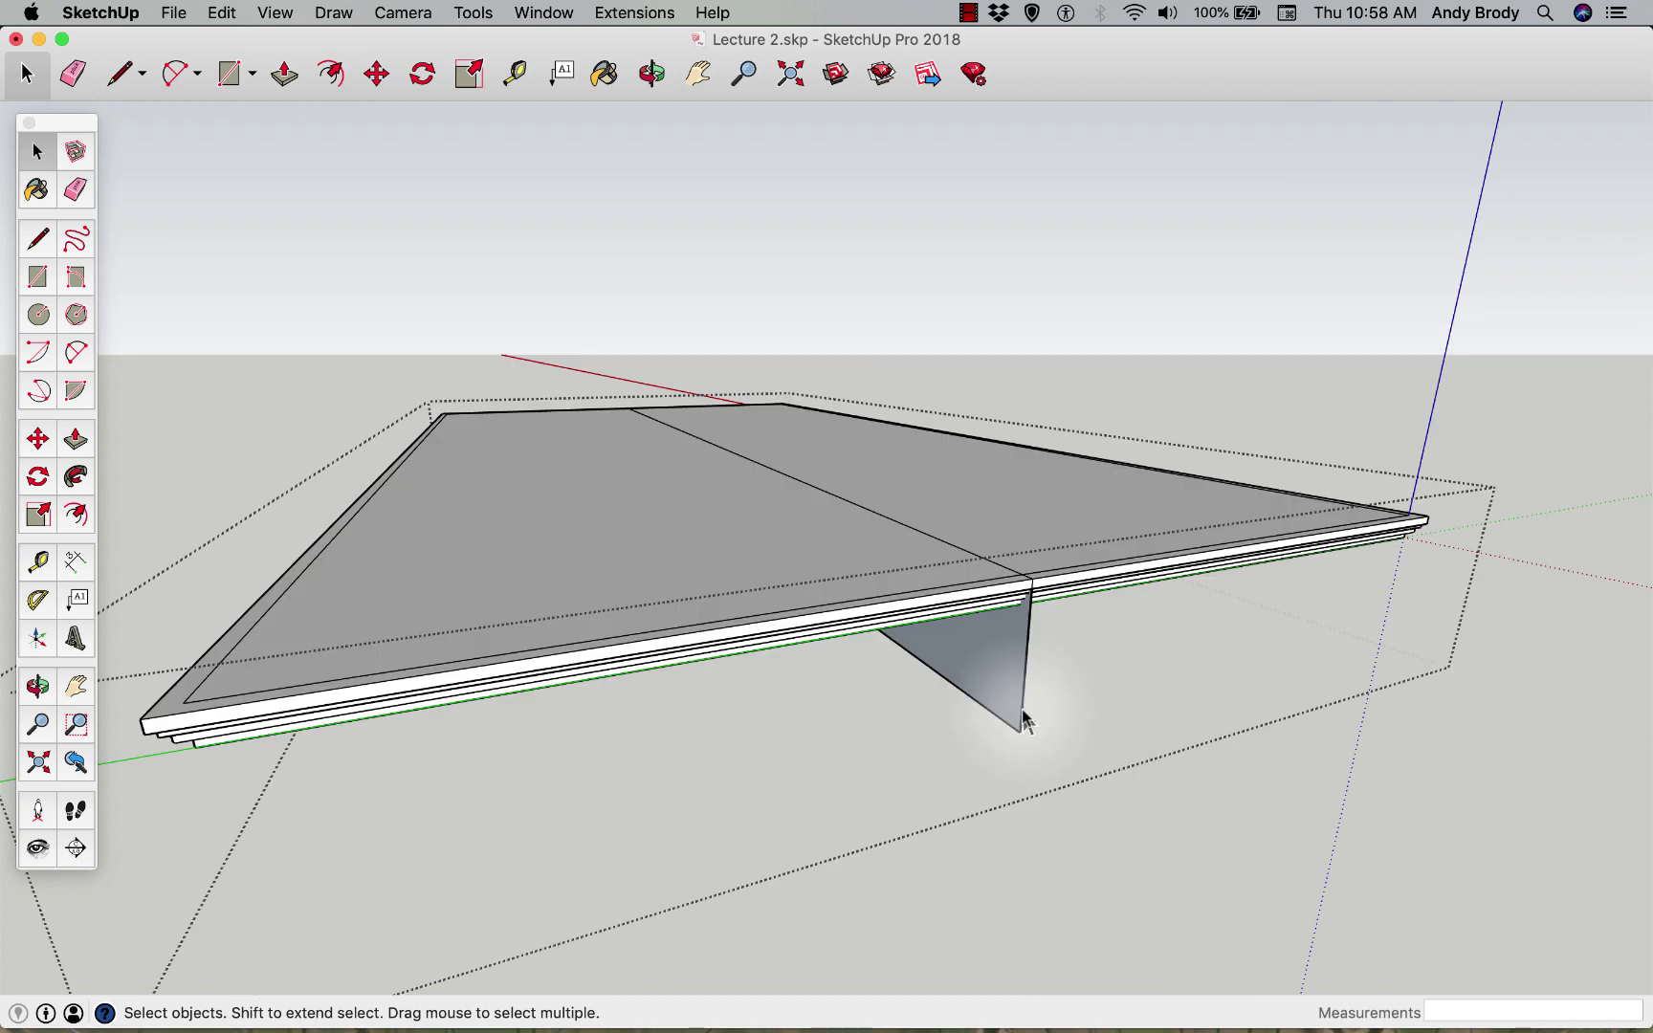
{"action": "triple_click", "coordinate": [990, 672]}
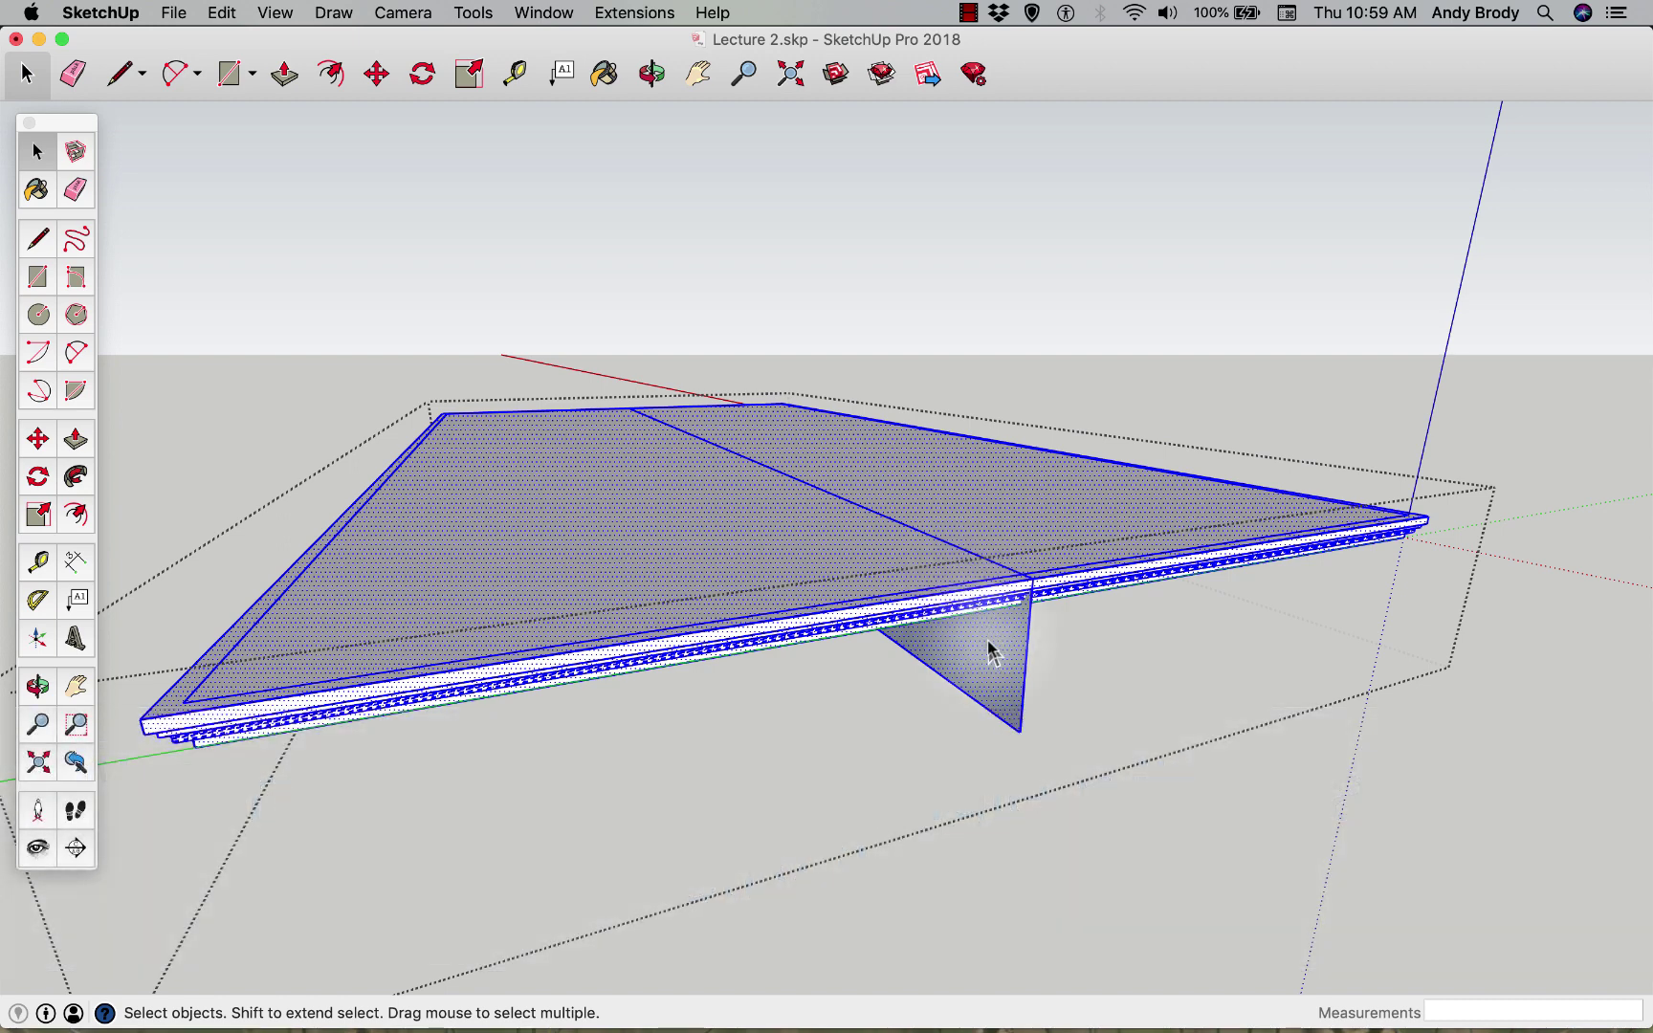
{"action": "right_click", "coordinate": [991, 650]}
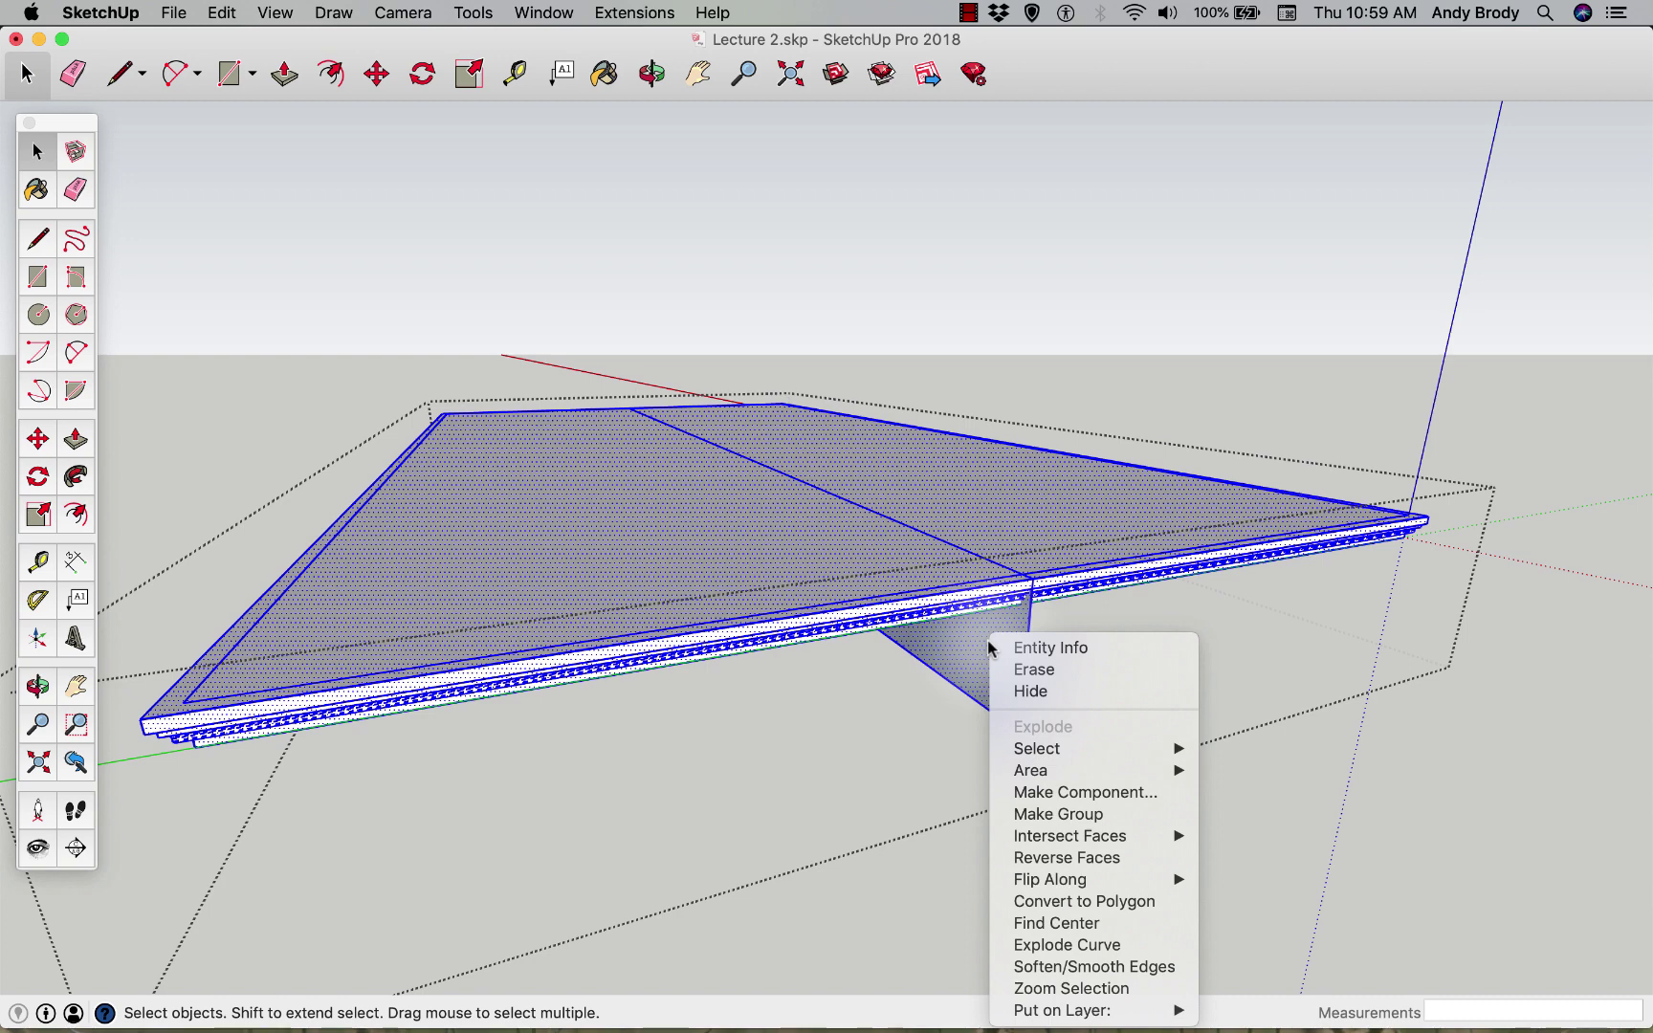
{"action": "mouse_move", "coordinate": [1115, 847]}
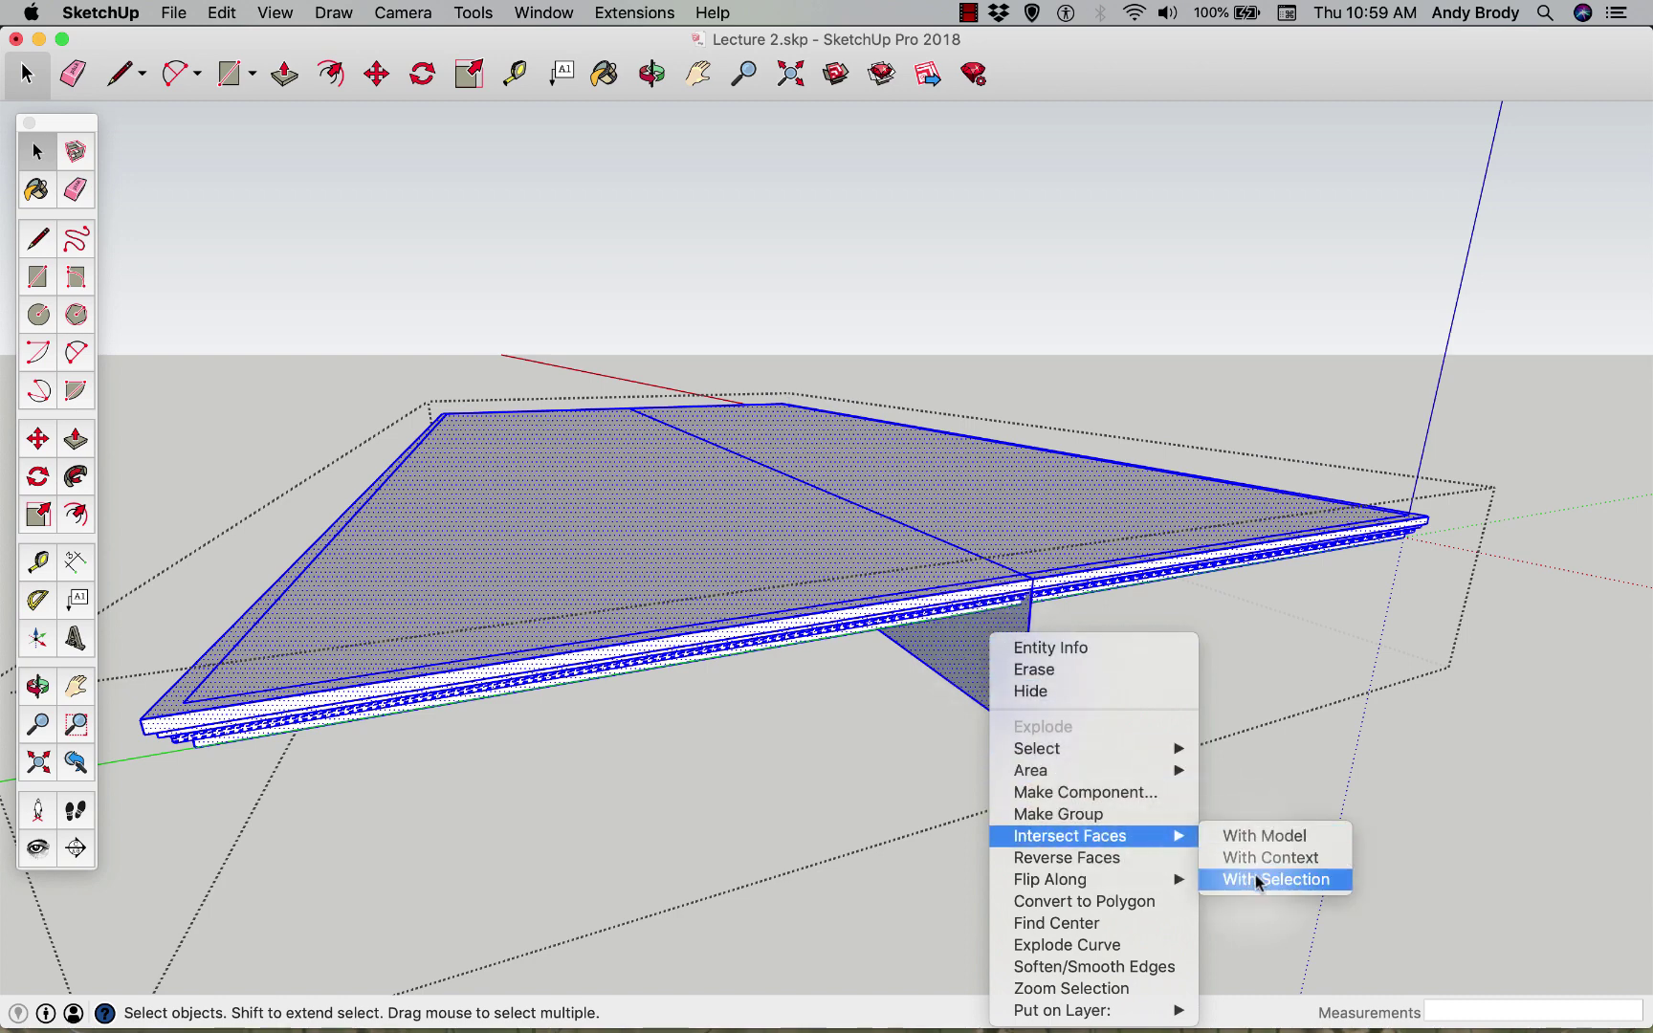
{"action": "left_click", "coordinate": [1256, 874]}
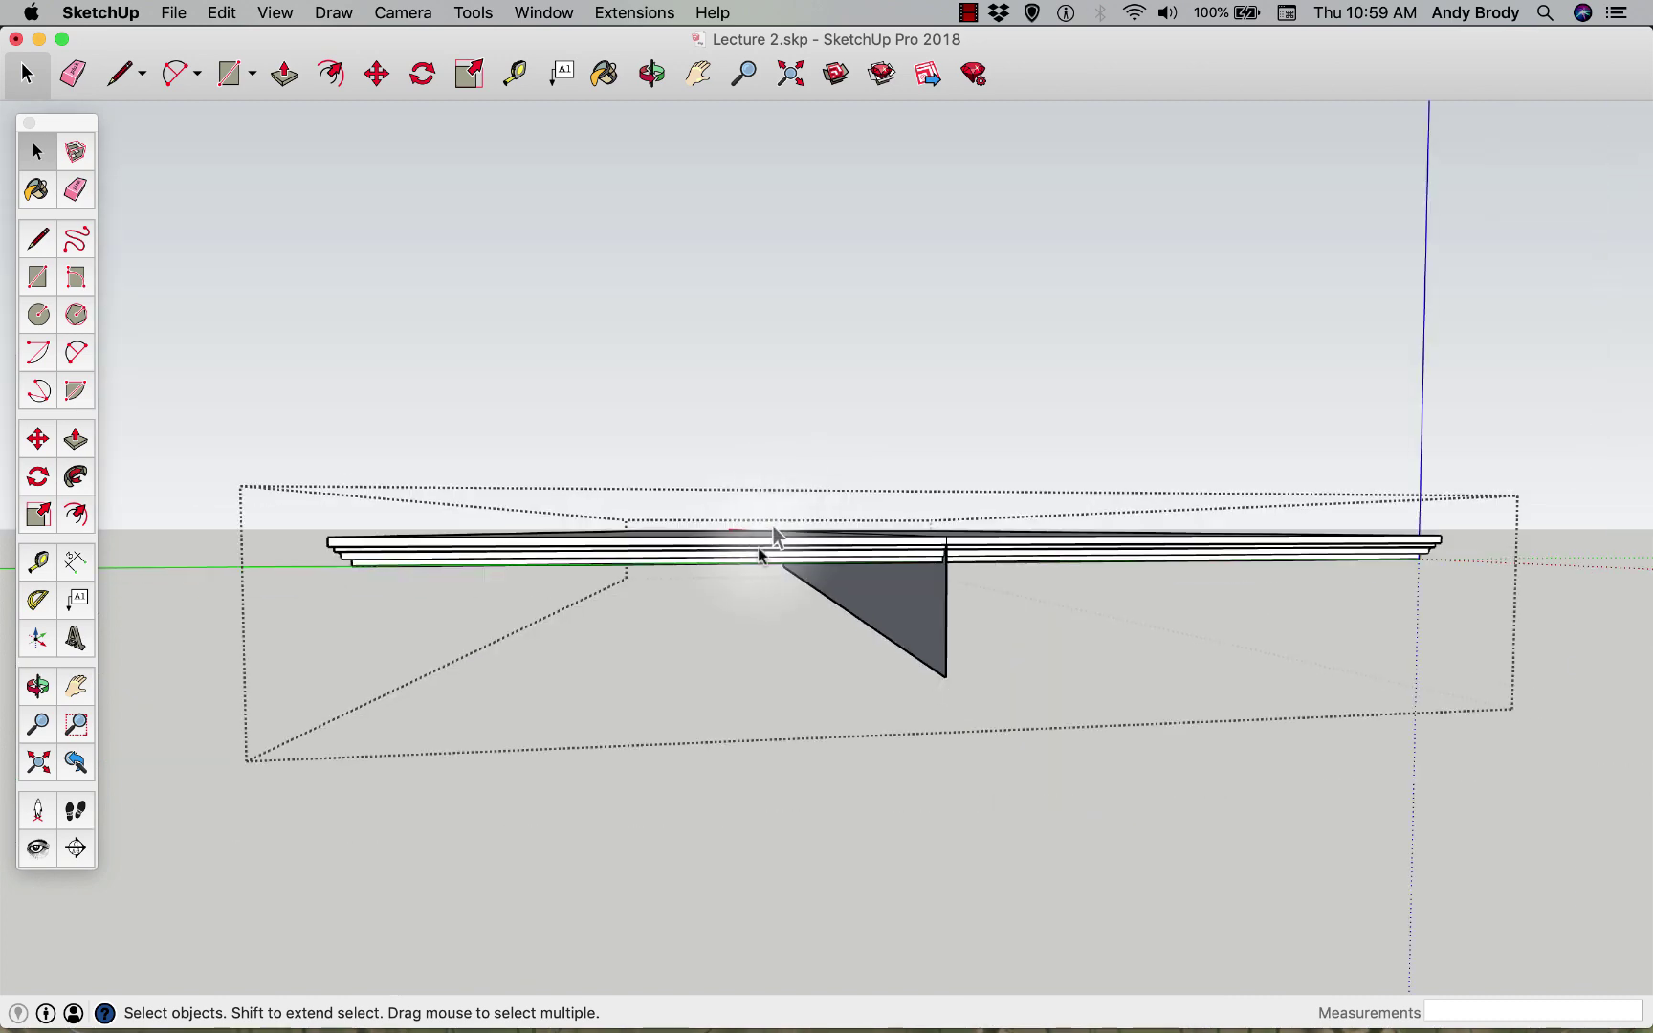
- Select the cornice edges along one long side of the slab and move them 10' straight down on the blue axis
{"action": "scroll", "coordinate": [763, 557], "scroll_direction": "down", "scroll_amount": 3}
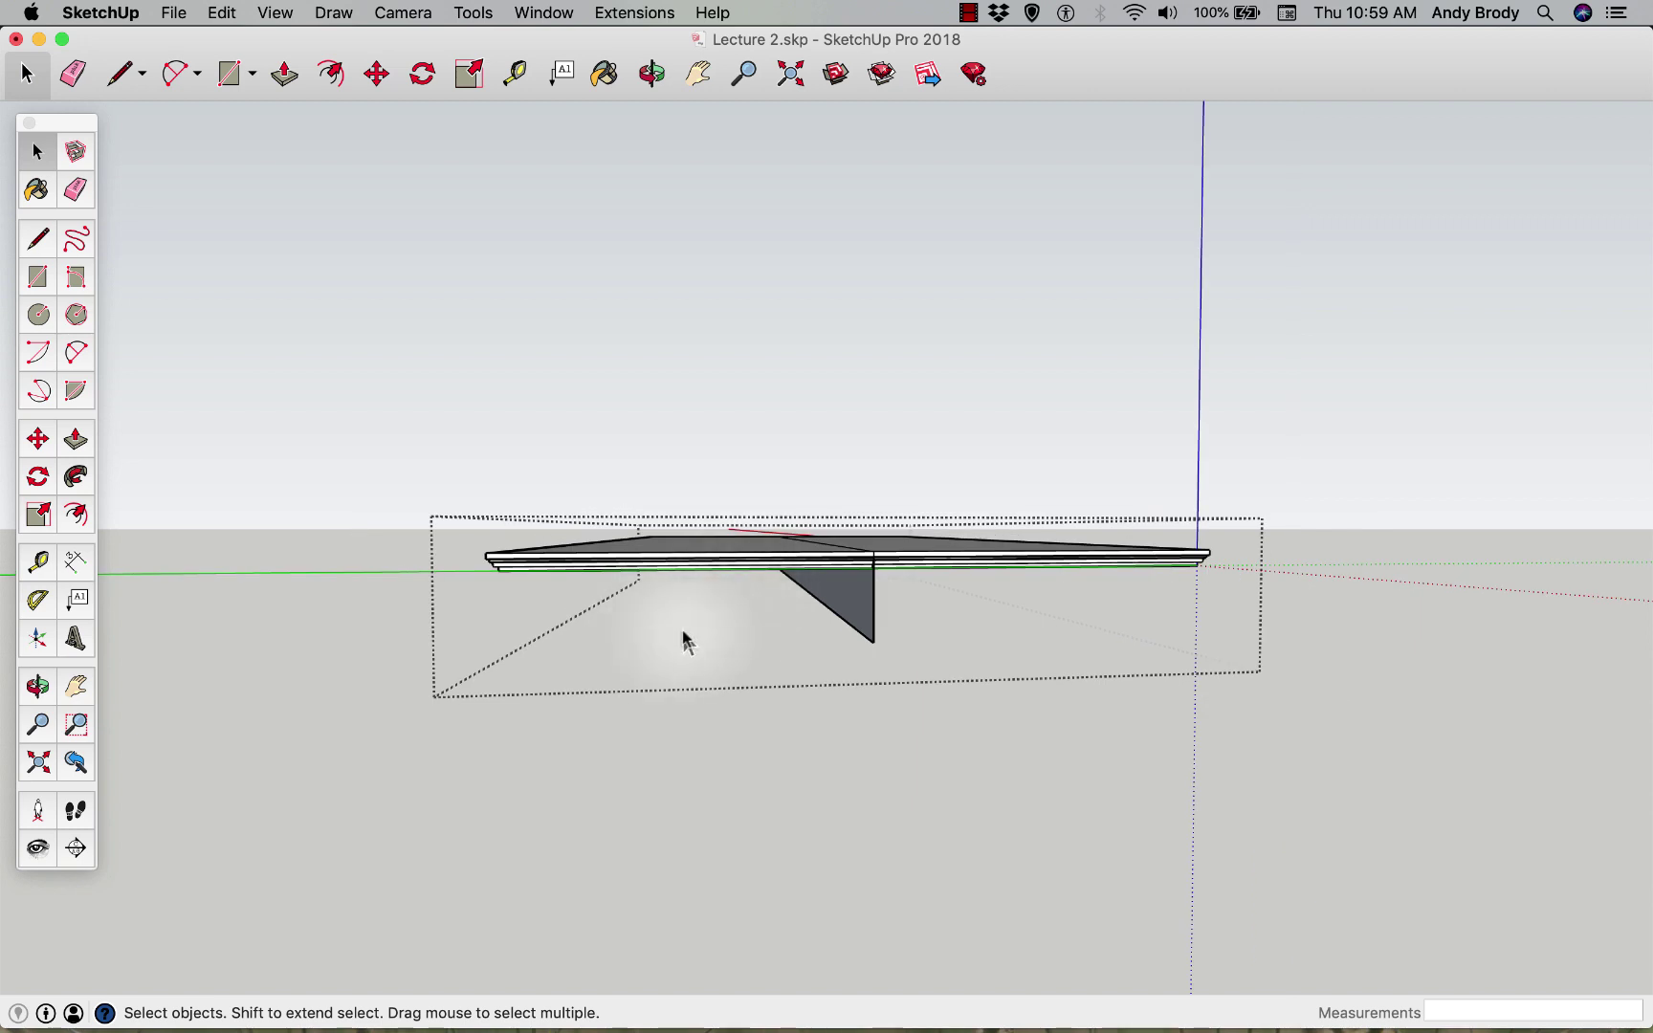
{"action": "middle_click_drag", "start_coordinate": [657, 628], "coordinate": [633, 586]}
{"action": "scroll", "coordinate": [634, 586], "scroll_direction": "down", "scroll_amount": 1}
{"action": "scroll", "coordinate": [560, 568], "scroll_direction": "up", "scroll_amount": 3}
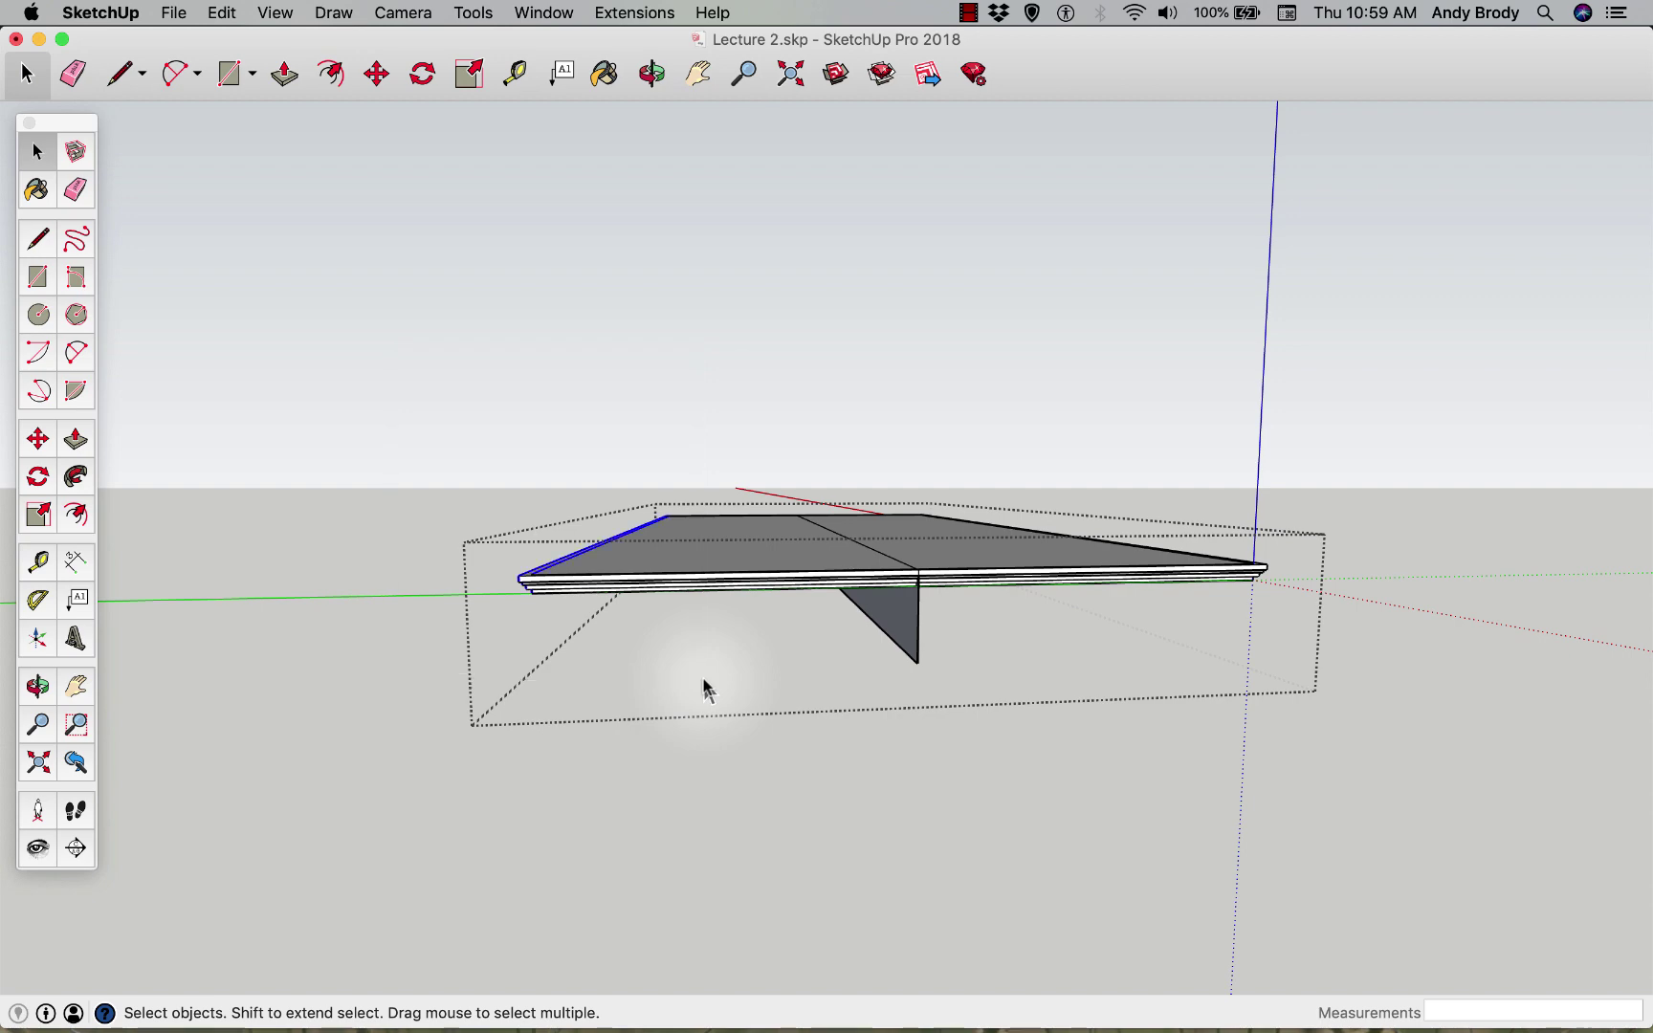
{"action": "middle_click_drag", "start_coordinate": [559, 564], "coordinate": [524, 646]}
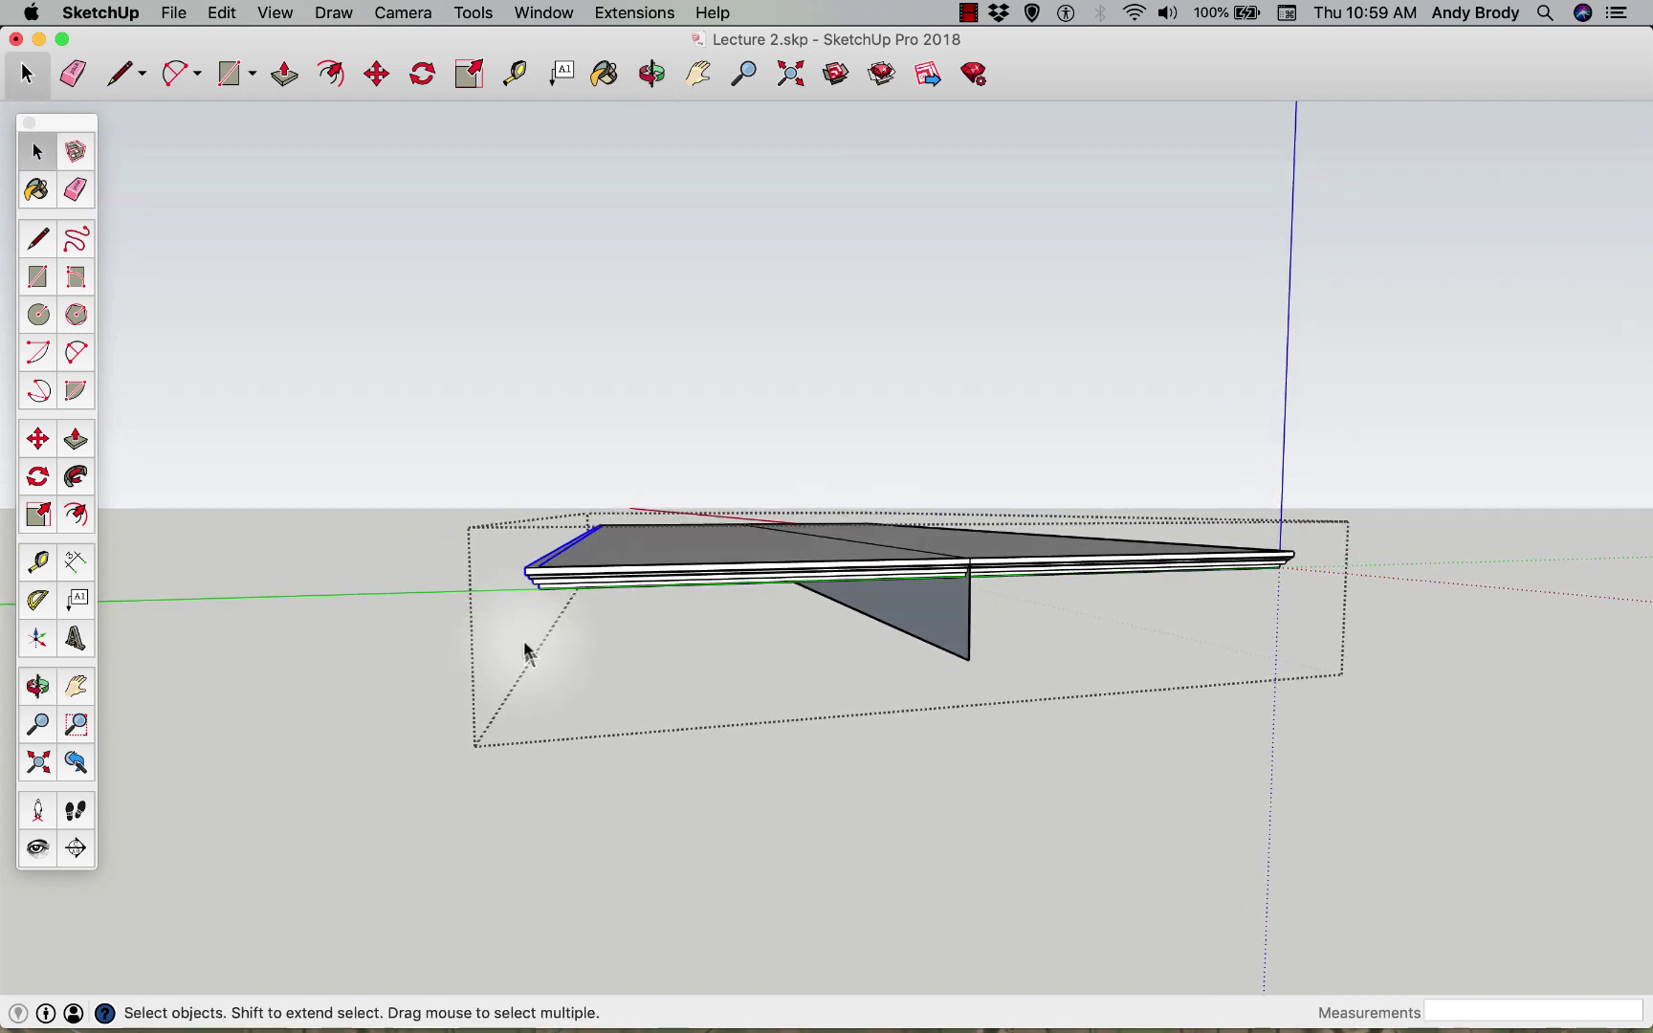
{"action": "key", "text": "m"}
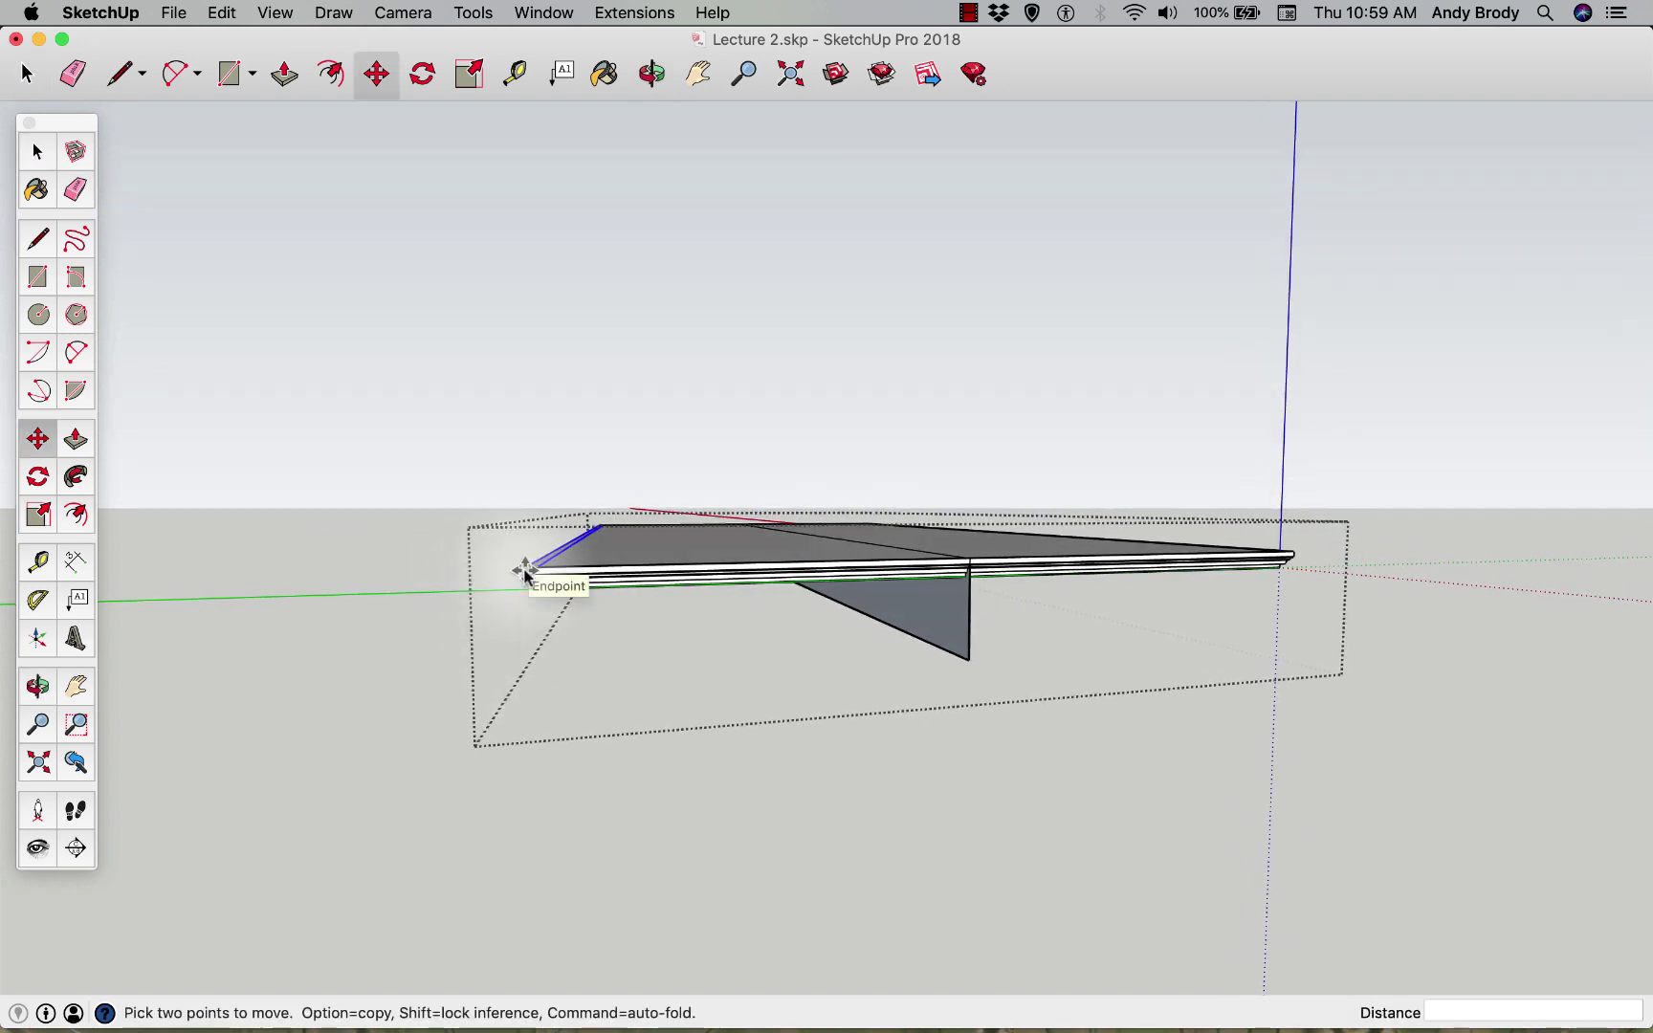
{"action": "left_click", "coordinate": [525, 571]}
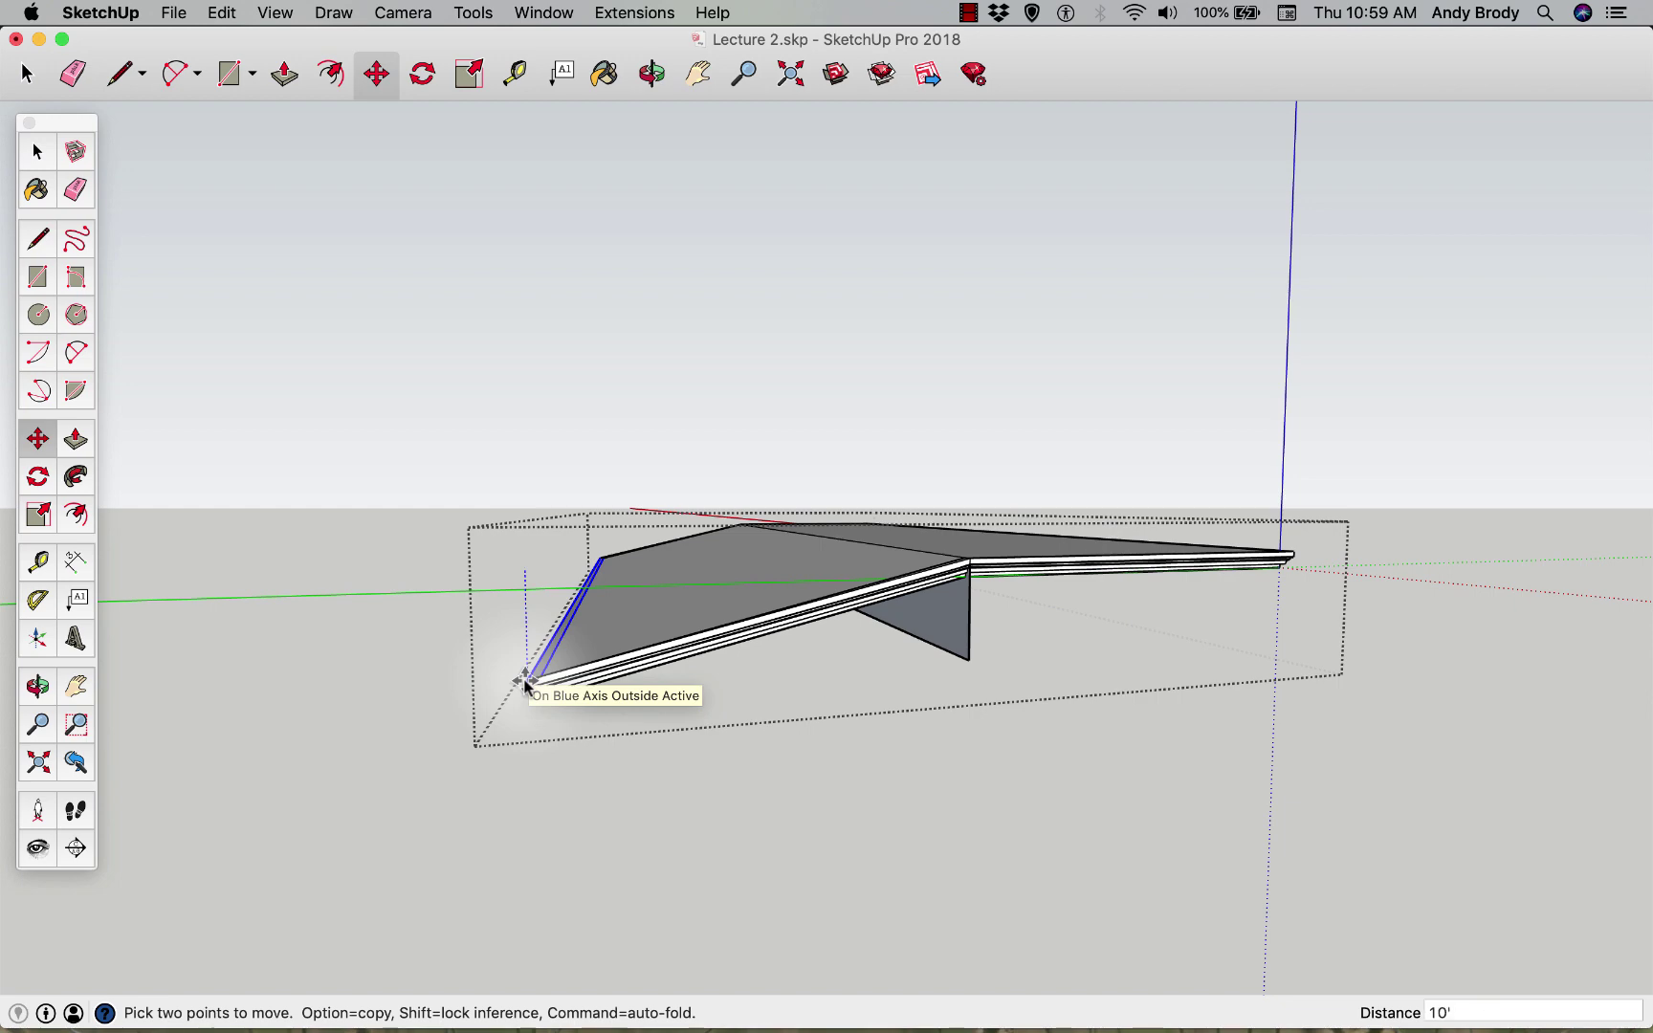
{"action": "key", "text": "Return"}
- Select the cornice edges along the remaining long side of the slab and move them 10' straight down on the blue axis
{"action": "middle_click_drag", "start_coordinate": [737, 735], "coordinate": [560, 713]}
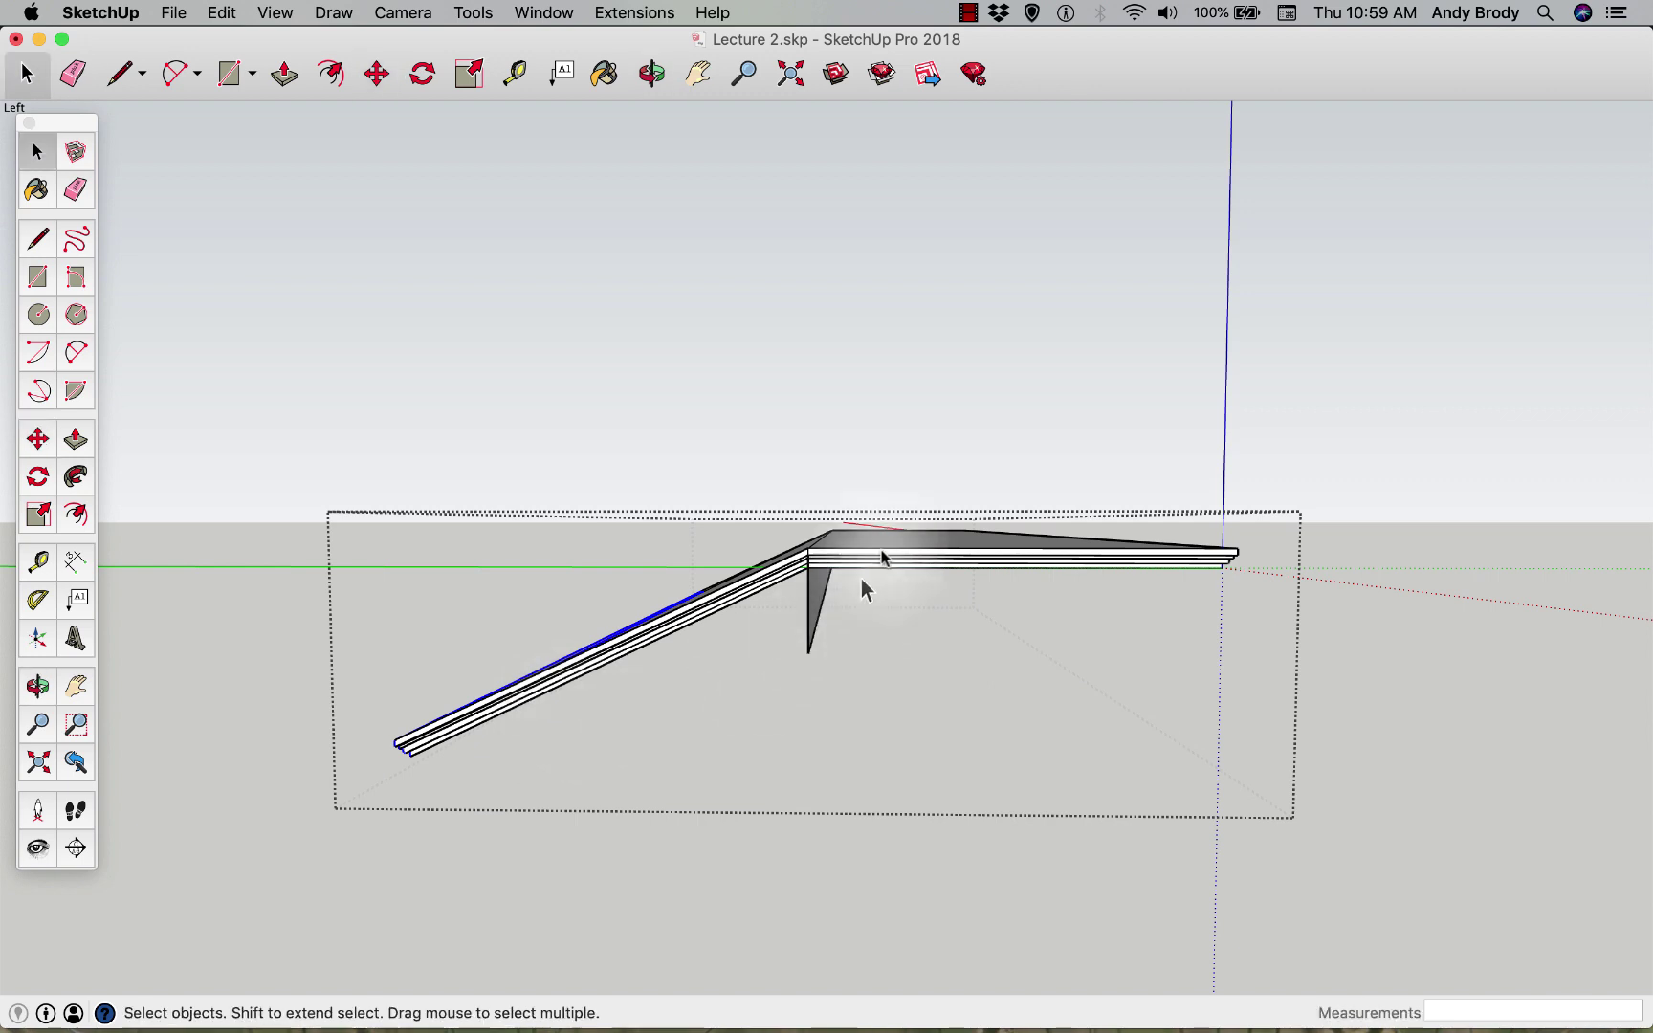
{"action": "left_click_drag", "start_coordinate": [1004, 525], "coordinate": [1303, 663]}
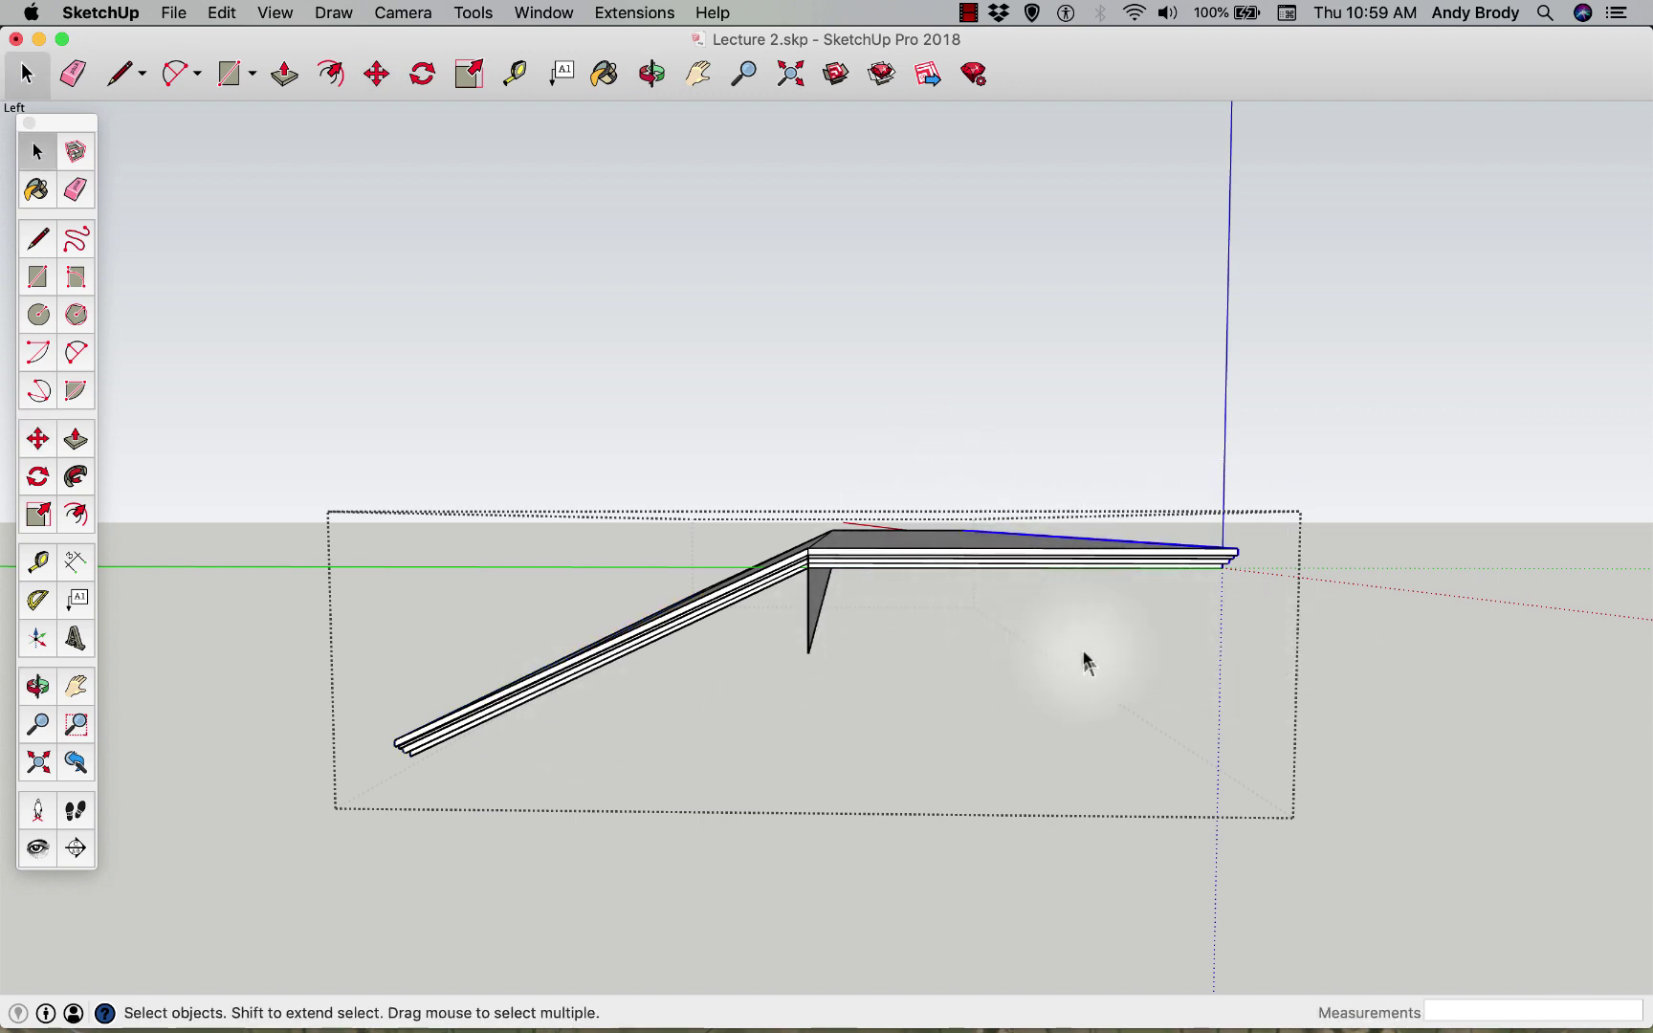
{"action": "key", "text": "m"}
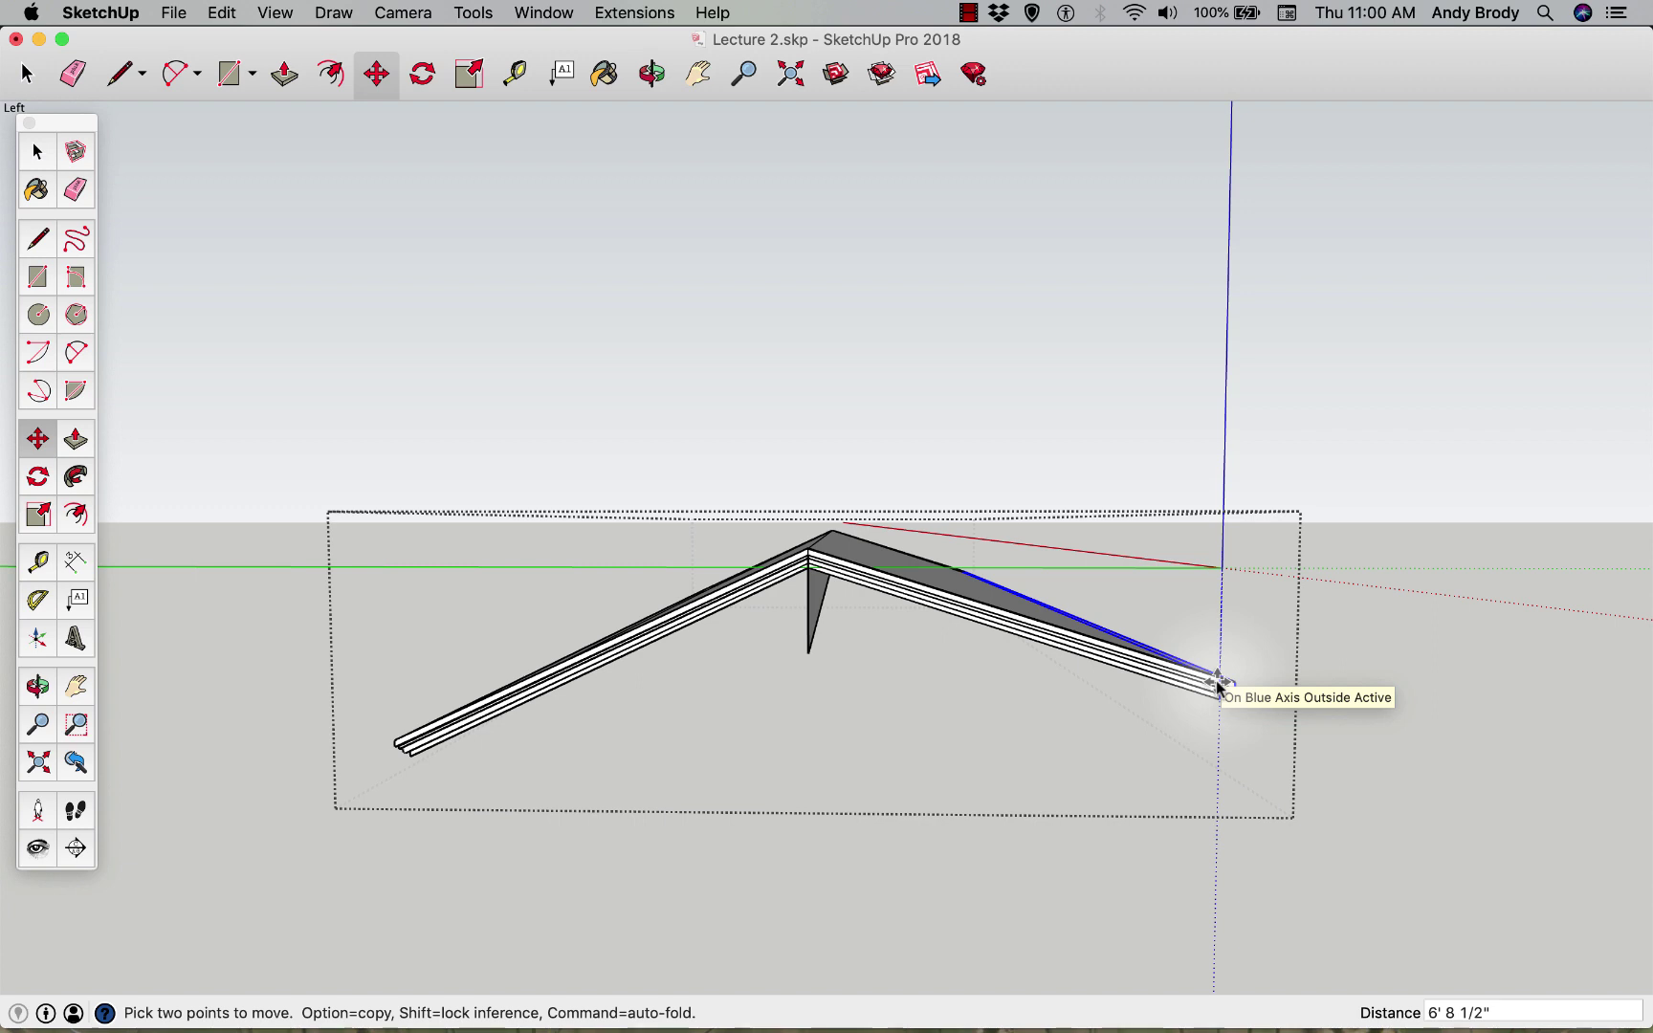
{"action": "type", "text": "10'"}
{"action": "key", "text": "Return"}
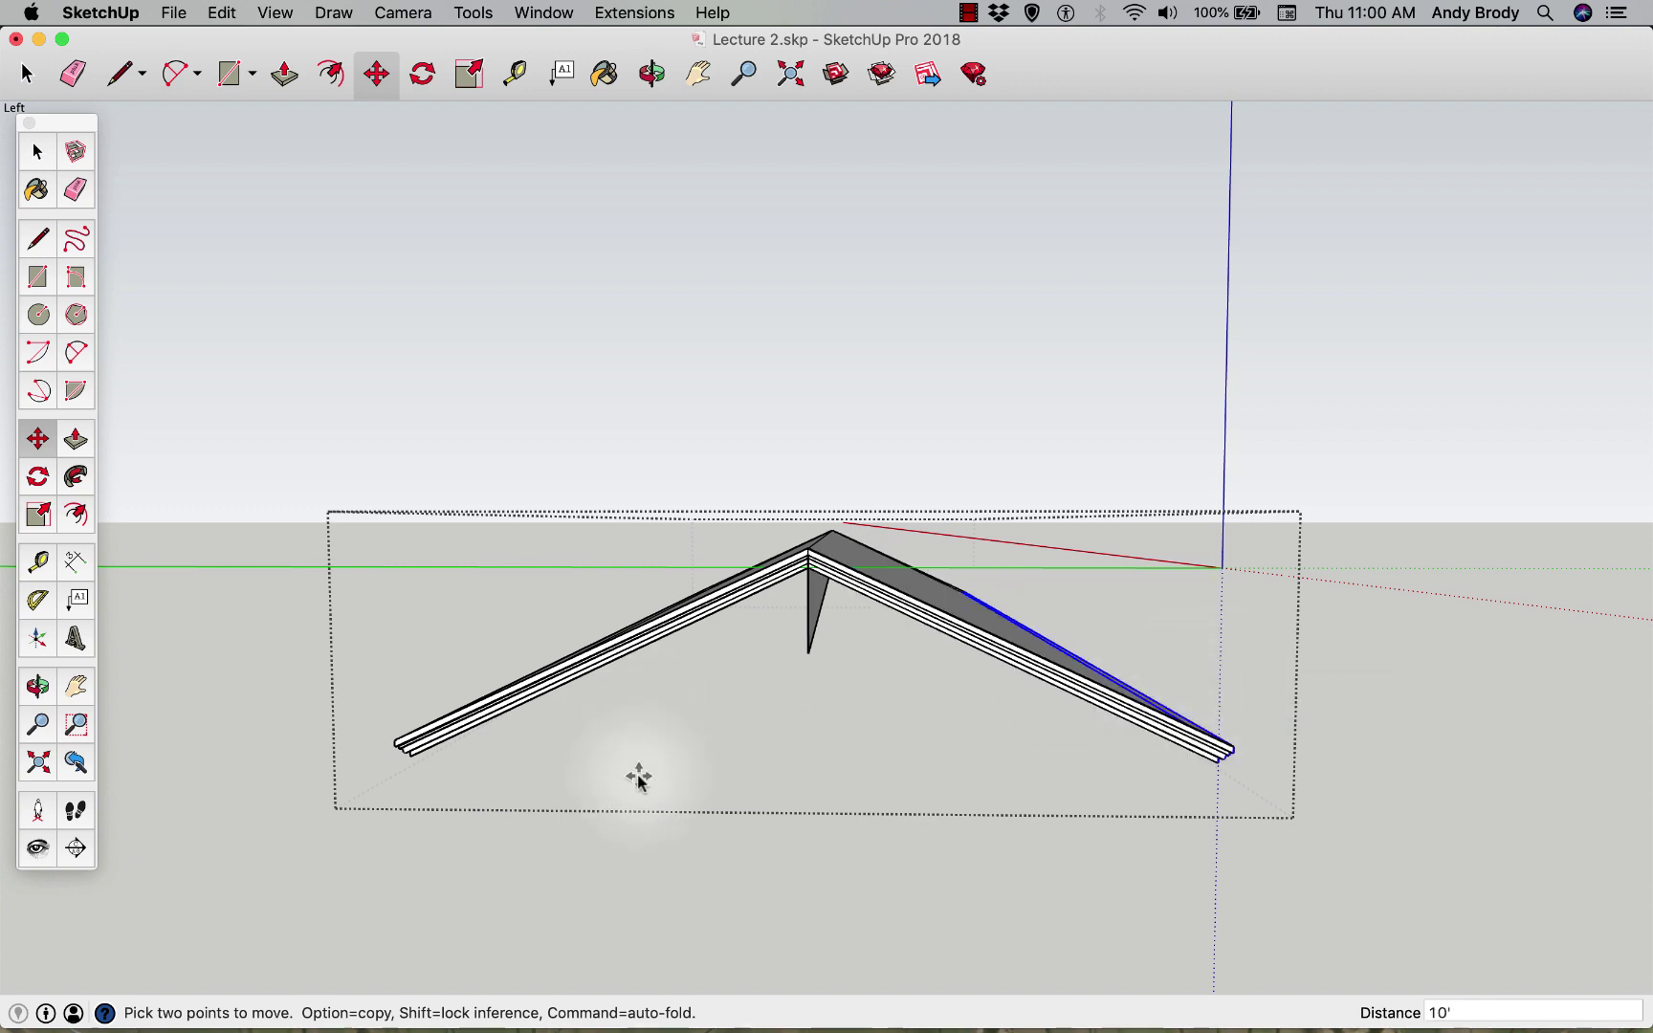
{"action": "key", "text": "space"}
- Erase the vertical center rectangle hanging beneath the roof ridge
{"action": "middle_click_drag", "start_coordinate": [660, 750], "coordinate": [866, 599]}
{"action": "scroll", "coordinate": [773, 660], "scroll_direction": "up", "scroll_amount": 2}
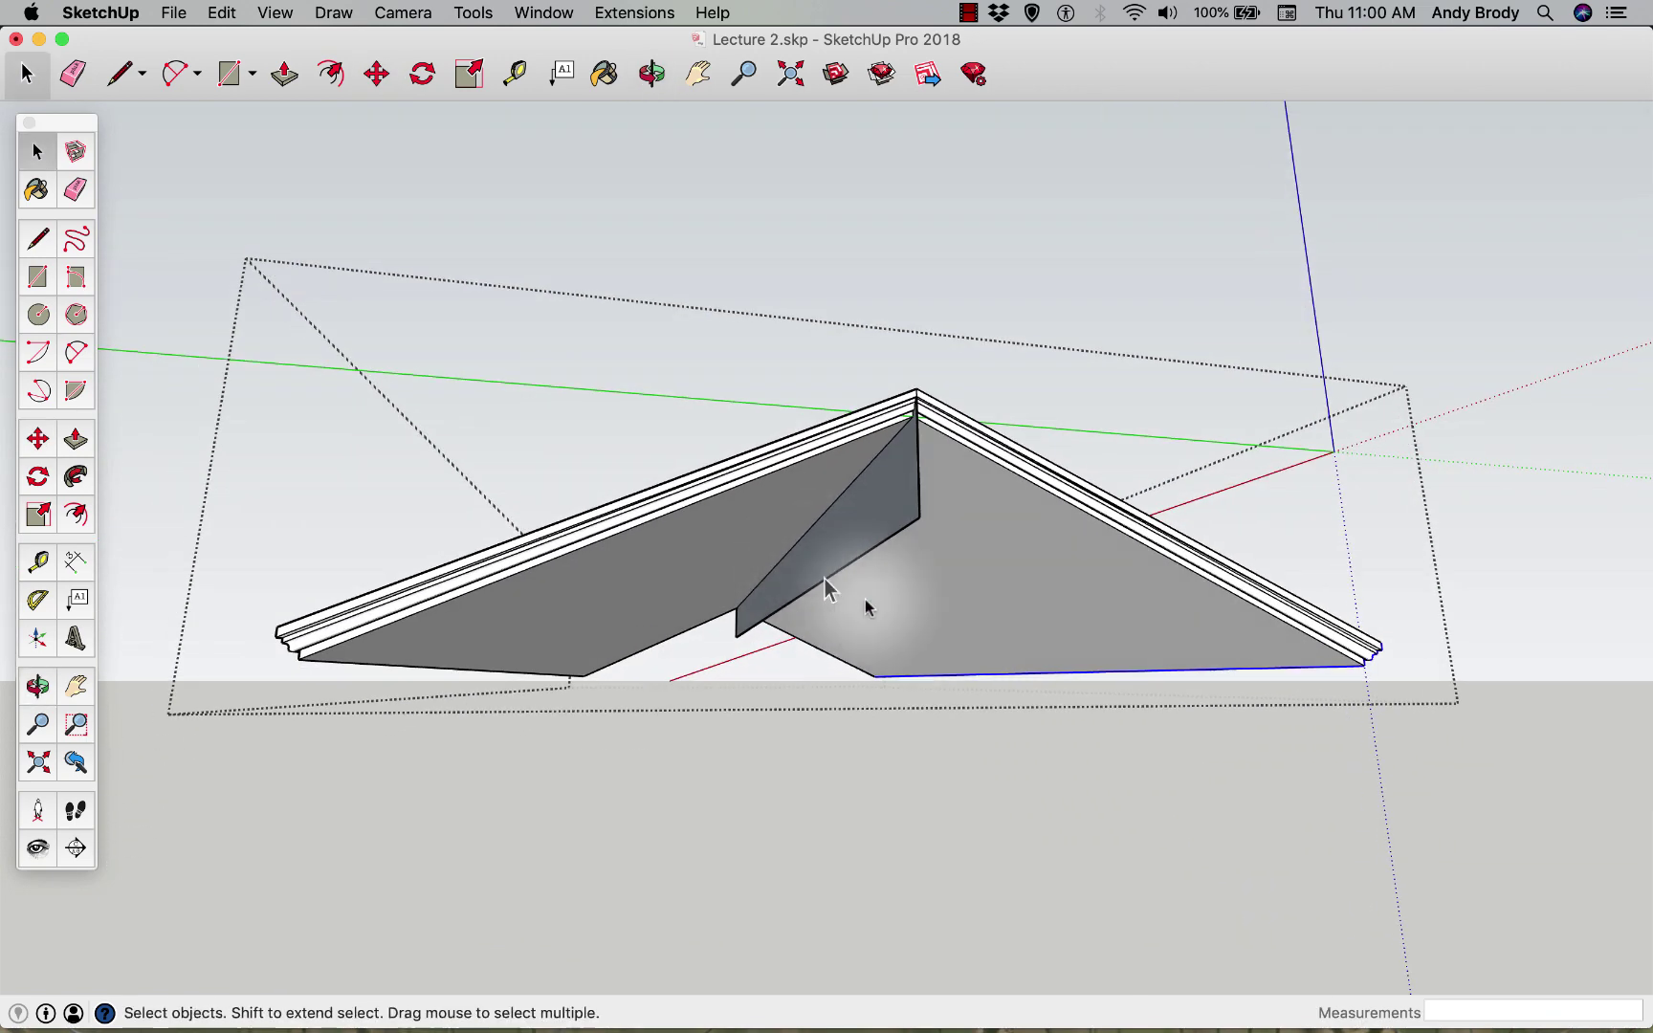
{"action": "left_click", "coordinate": [72, 194]}
{"action": "left_click_drag", "start_coordinate": [918, 511], "coordinate": [918, 535]}
{"action": "mouse_move", "coordinate": [779, 697]}
{"action": "middle_mouse_down"}
{"action": "mouse_move", "coordinate": [796, 686]}
{"action": "mouse_move", "coordinate": [731, 732]}
{"action": "mouse_move", "coordinate": [698, 708]}
{"action": "middle_mouse_up"}
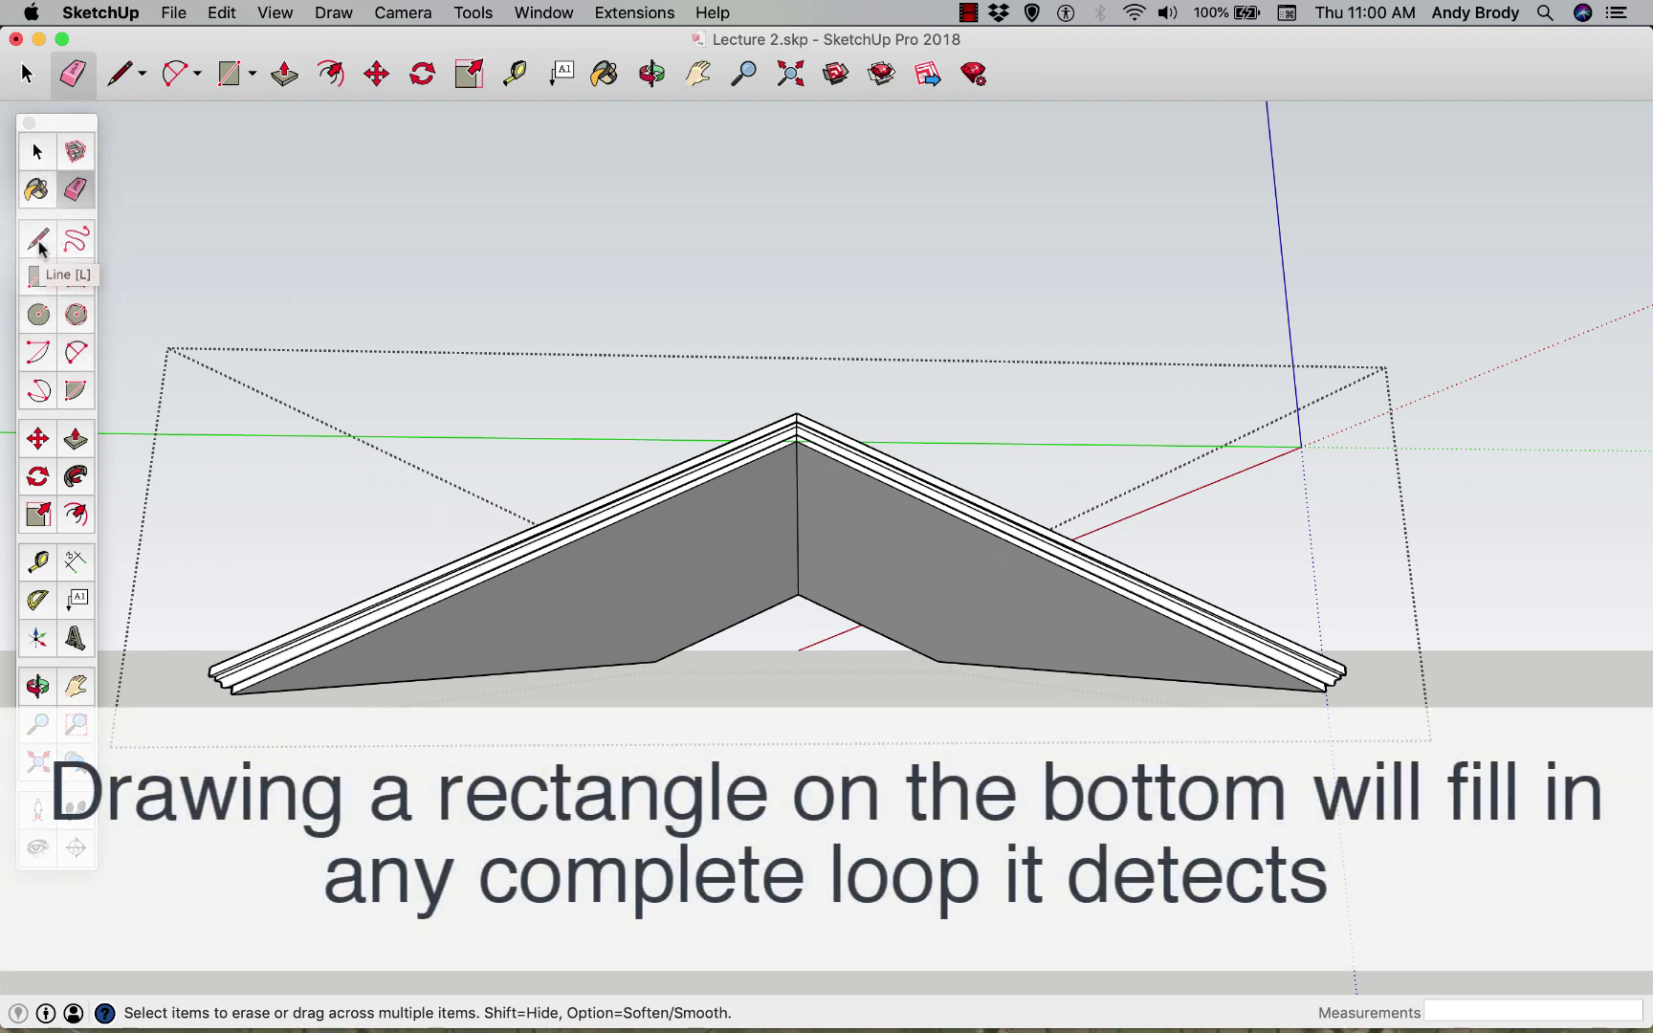
- Draw a 78' by 42' rectangle between diagonally opposite inner corners of the roof's underside to close its bottom and gable ends
{"action": "left_click", "coordinate": [38, 277]}
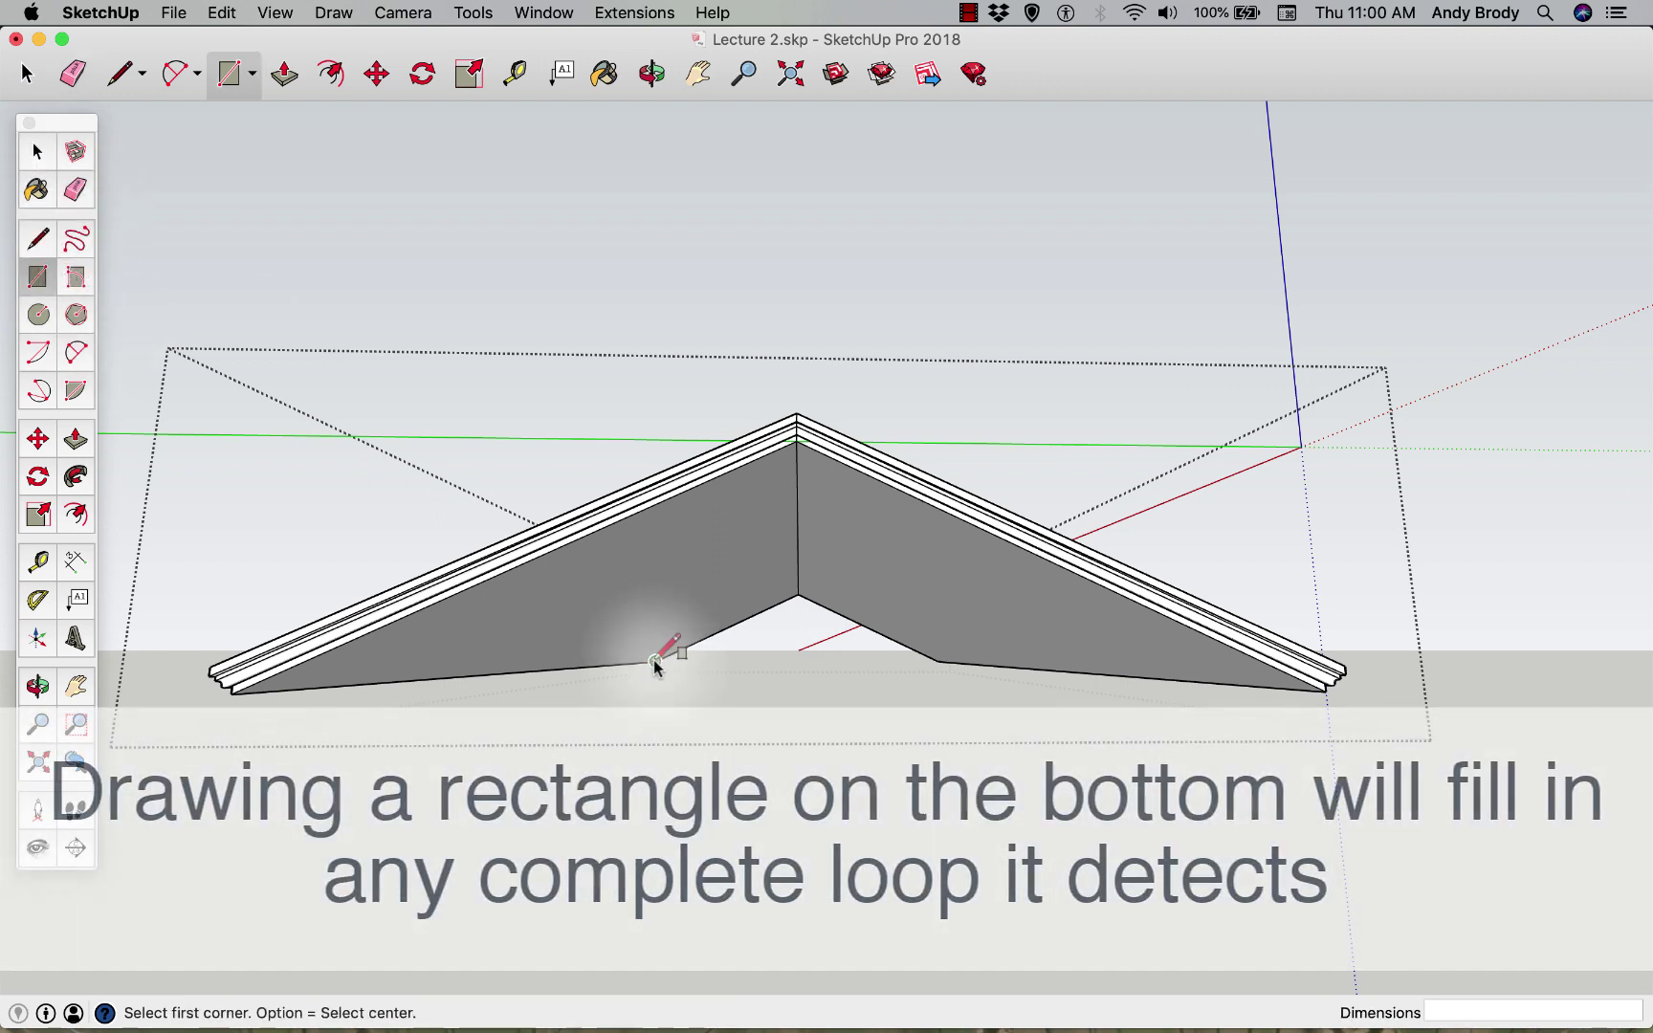
{"action": "left_click", "coordinate": [655, 661]}
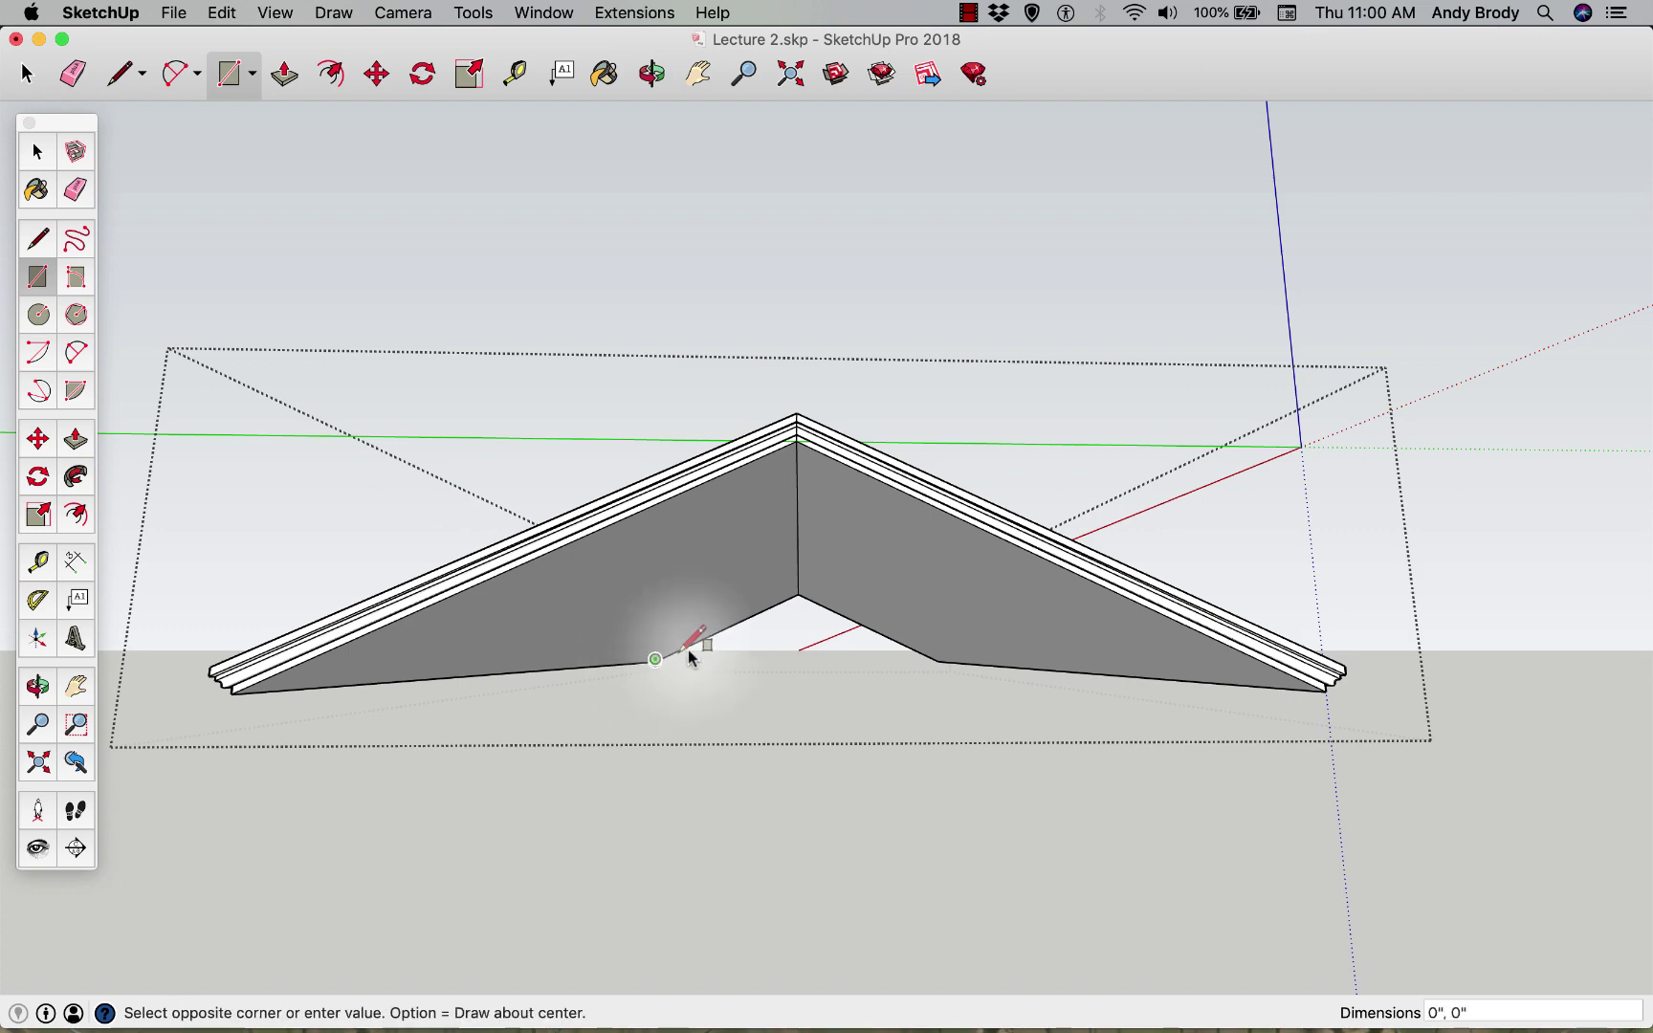
{"action": "left_click", "coordinate": [1326, 691]}
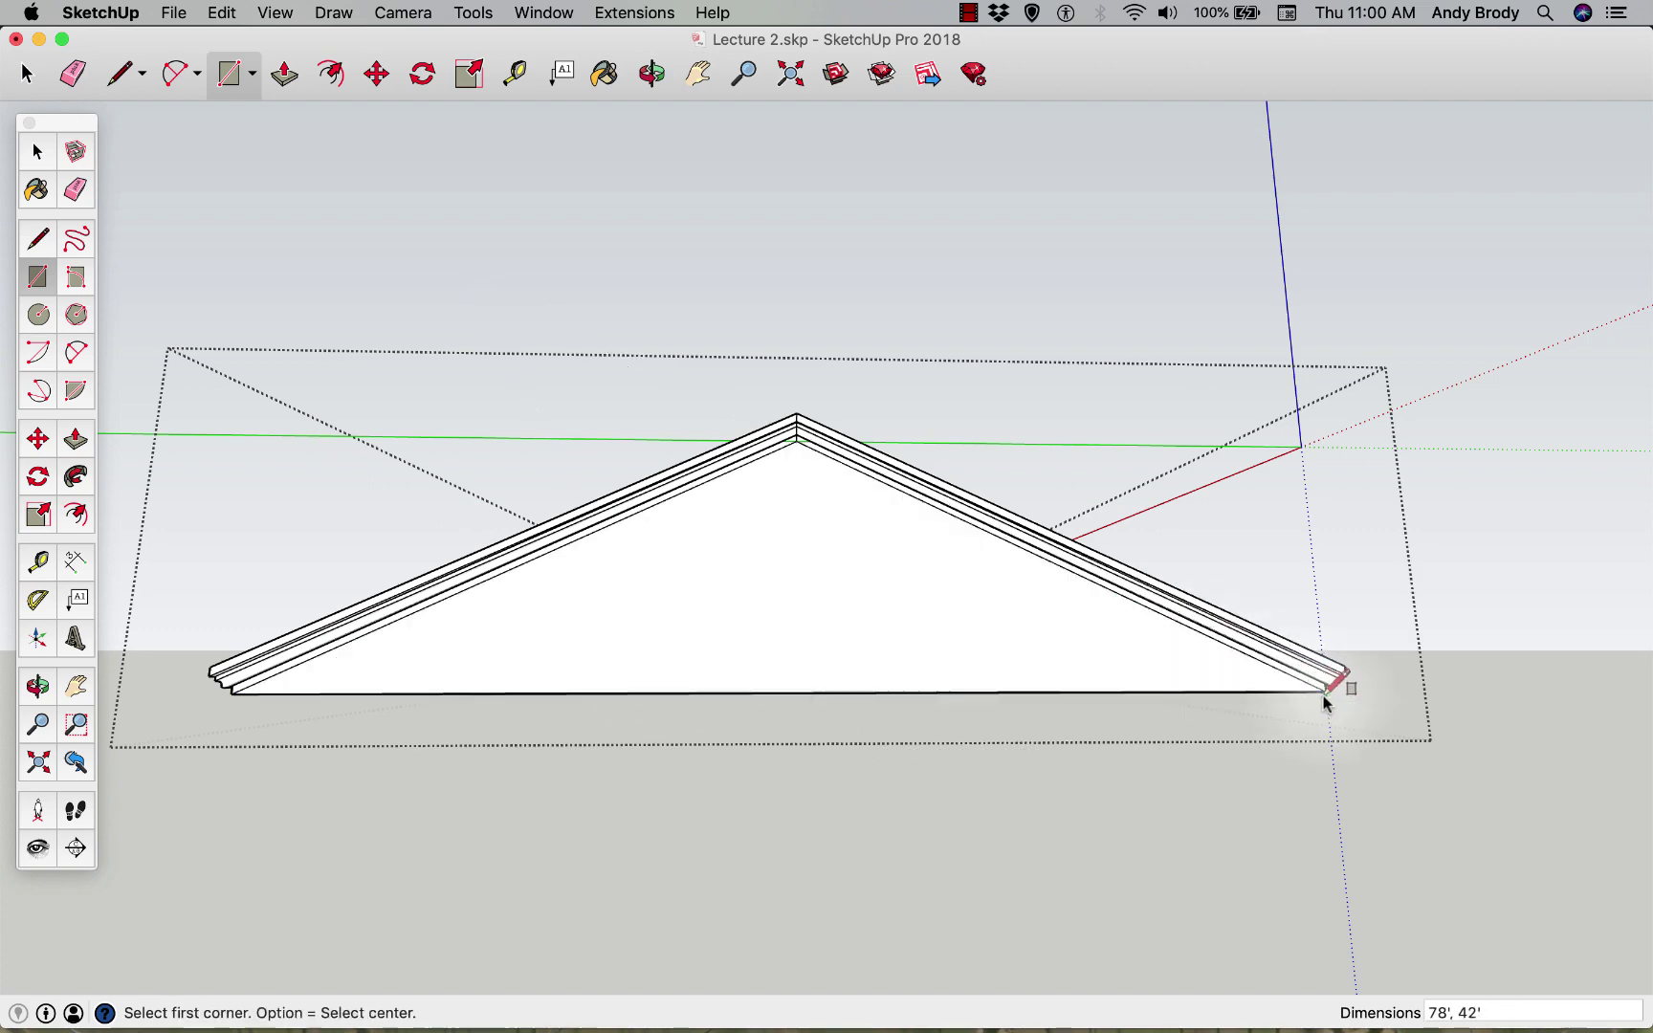
- Push the triangular gable face at the origin end 6" into the roof
{"action": "middle_click_drag", "start_coordinate": [590, 639], "coordinate": [374, 676]}
{"action": "scroll", "coordinate": [504, 720], "scroll_direction": "up", "scroll_amount": 3}
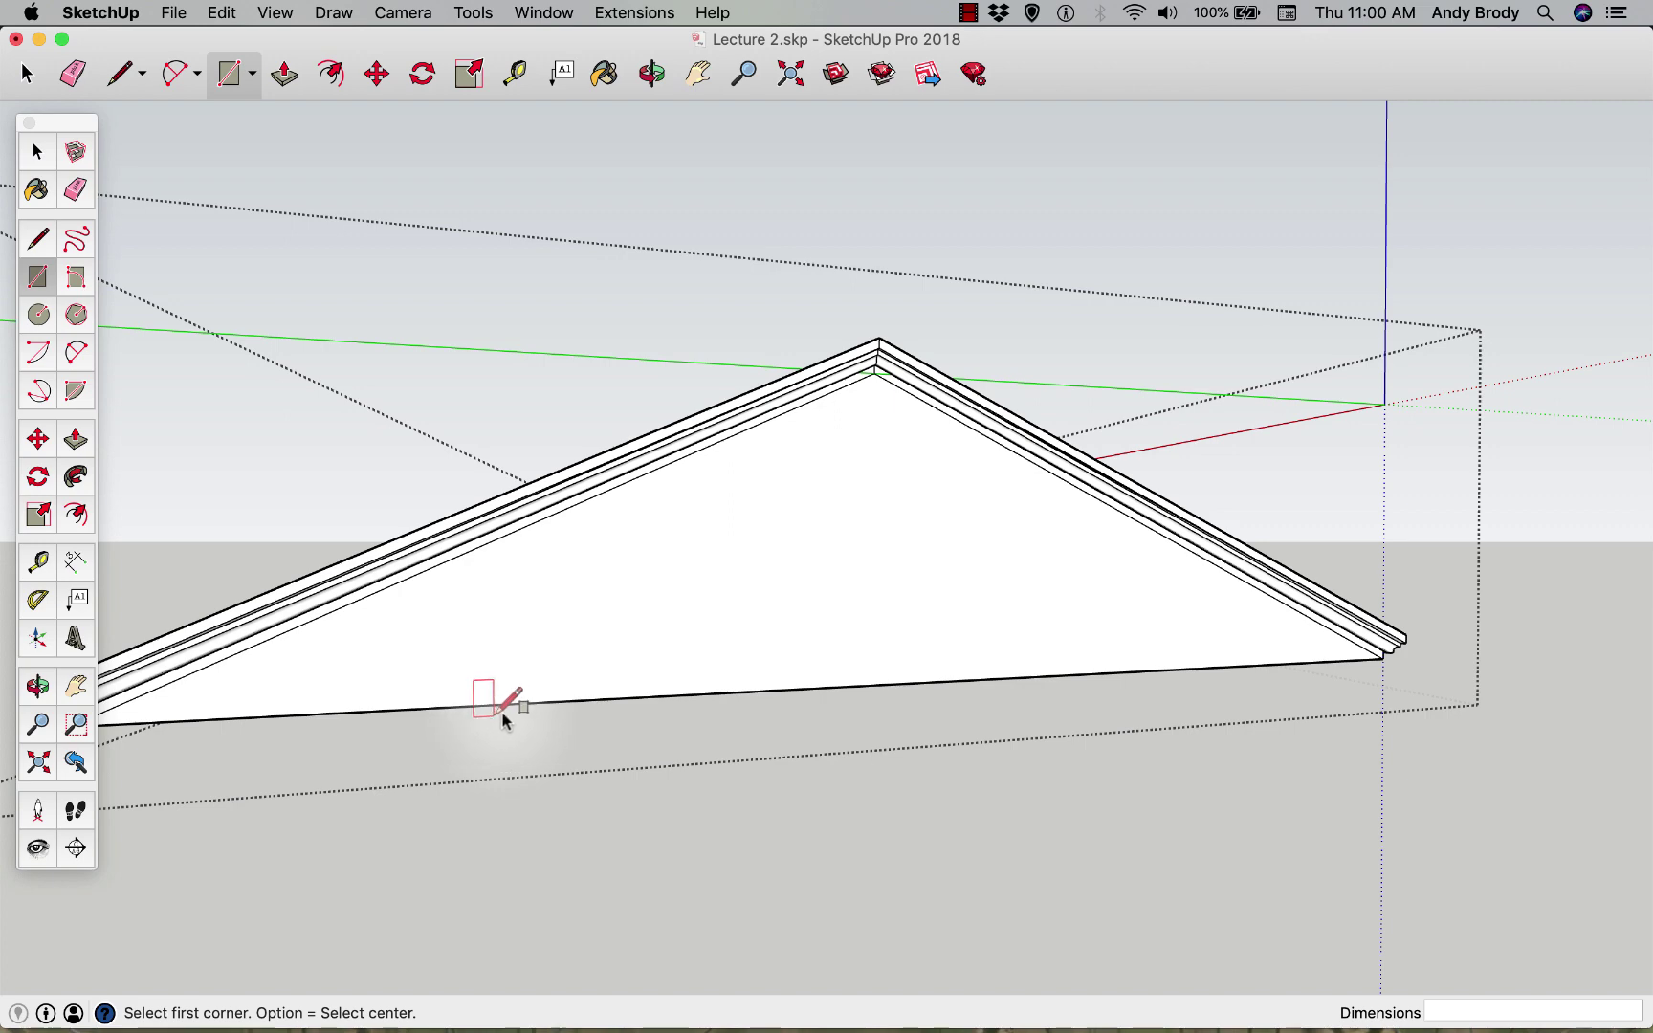
{"action": "key", "text": "p"}
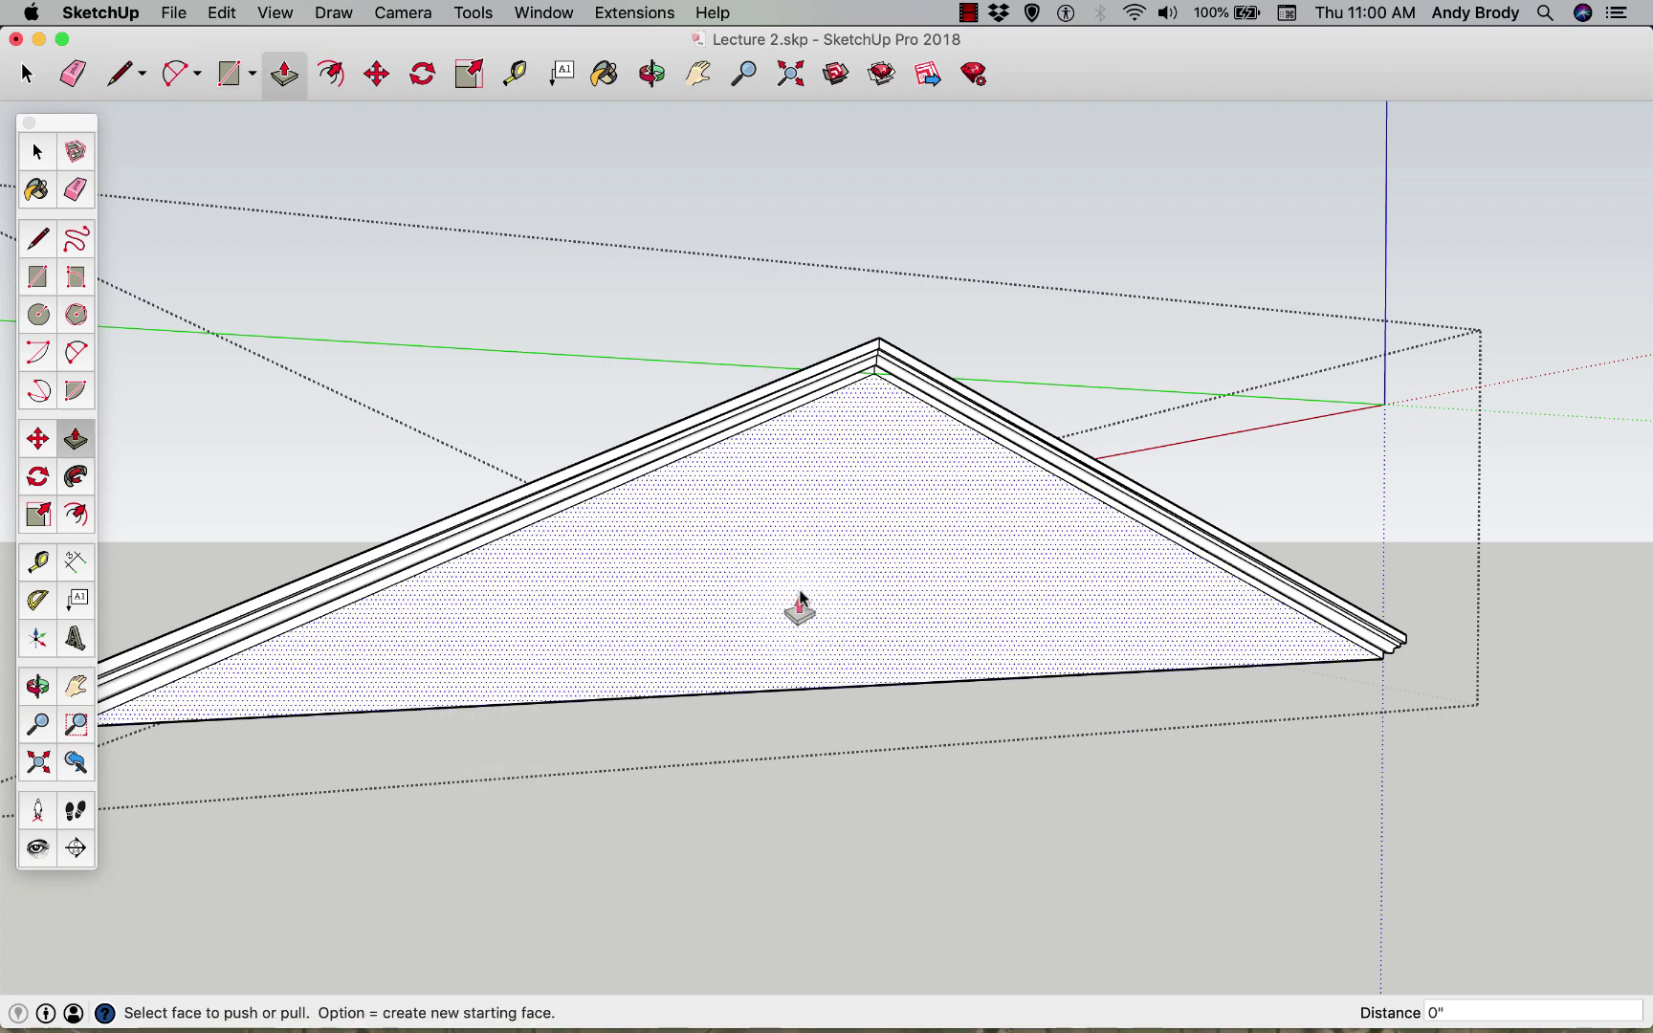
{"action": "left_click_drag", "start_coordinate": [829, 583], "coordinate": [819, 582]}
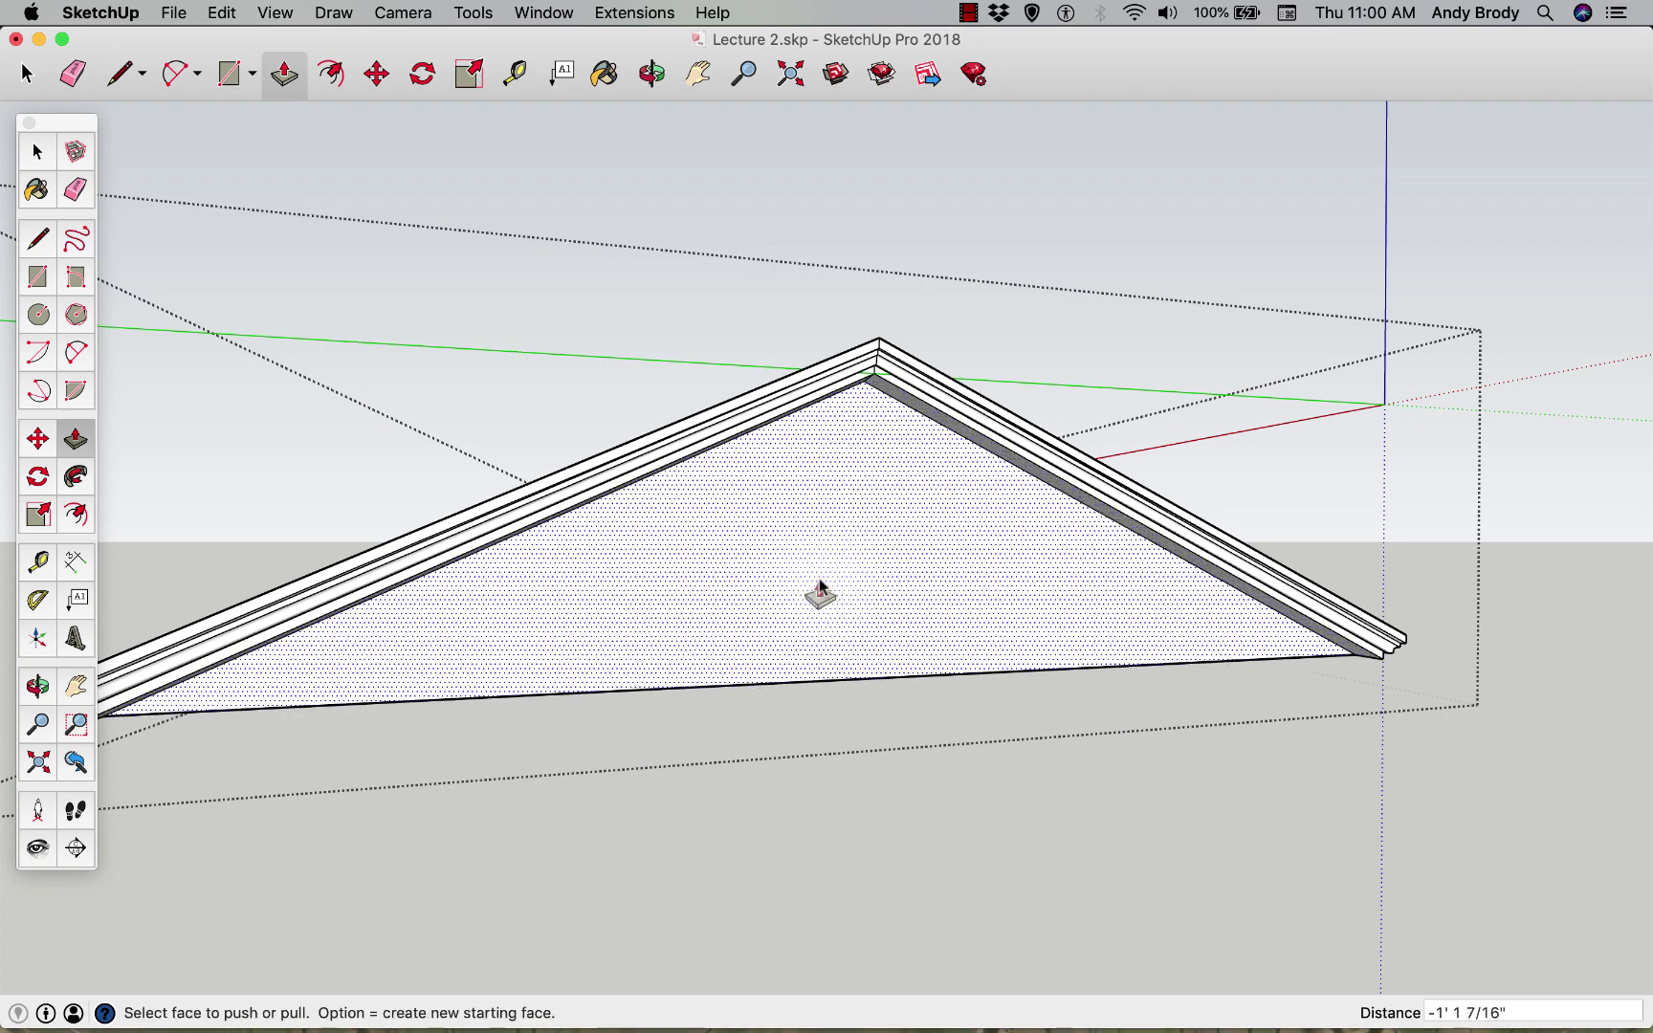
{"action": "type", "text": "6"}
{"action": "key", "text": "Return"}
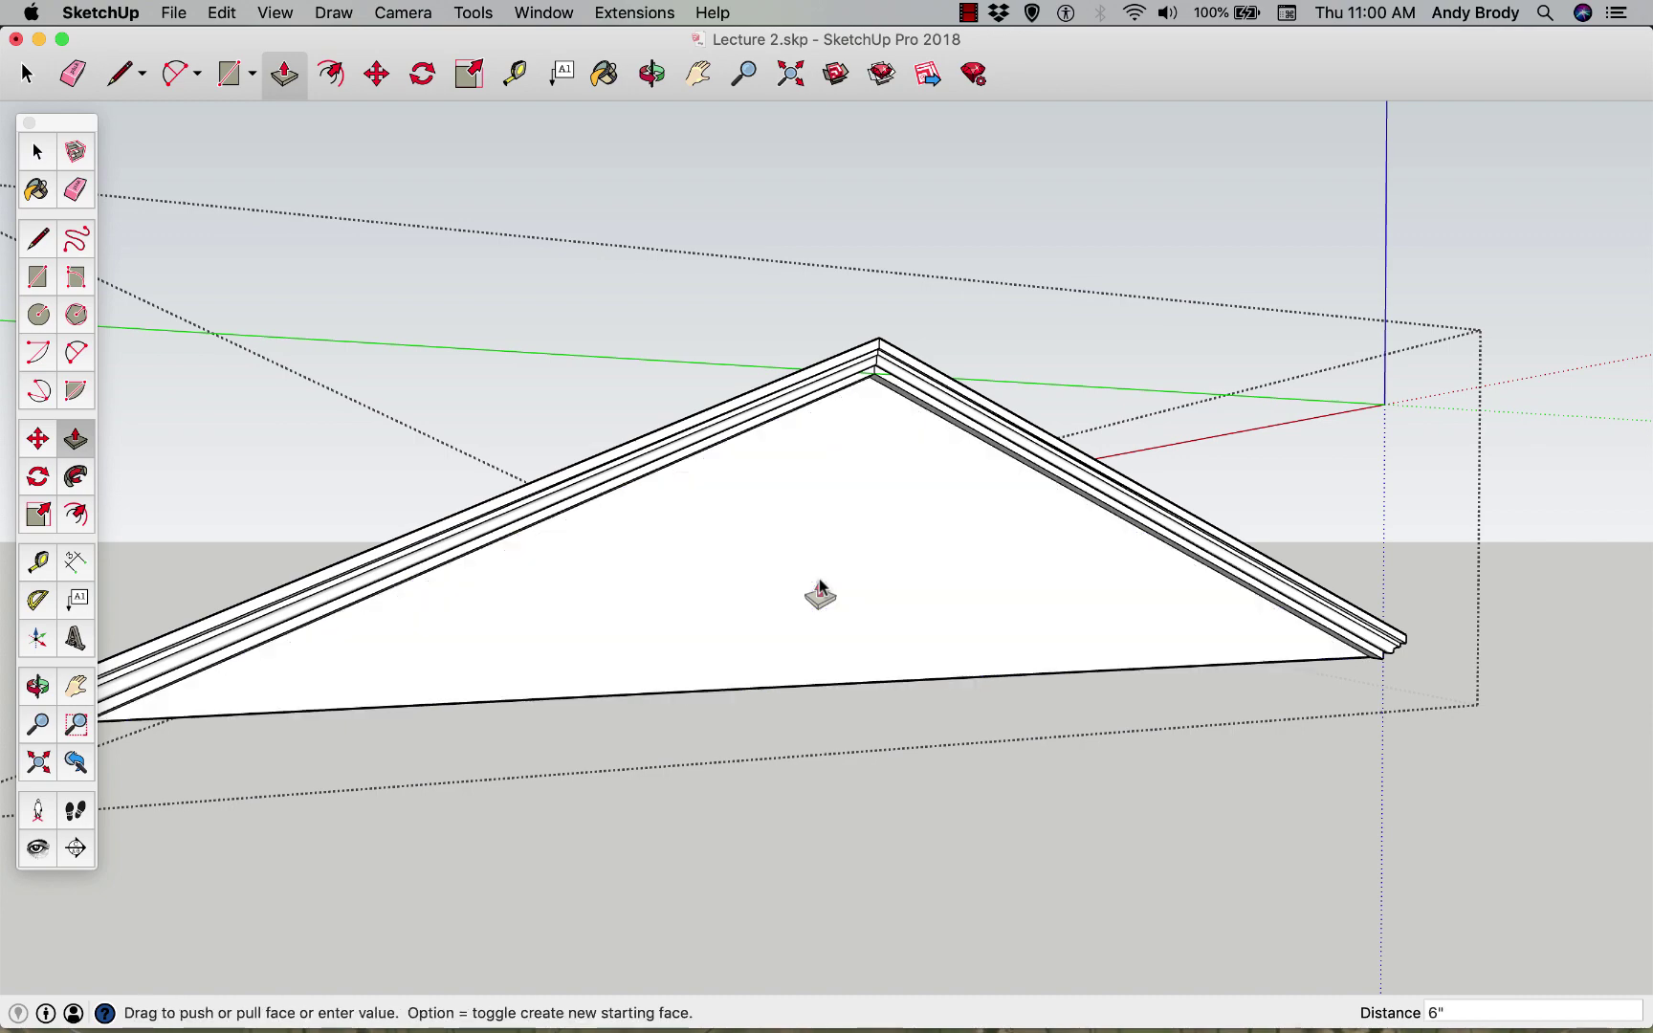
- Recess the triangular gable face at the roof's opposite end by the same 6"
{"action": "scroll", "coordinate": [568, 557], "scroll_direction": "down", "scroll_amount": 3}
{"action": "middle_click_drag", "start_coordinate": [569, 557], "coordinate": [513, 610]}
{"action": "scroll", "coordinate": [757, 560], "scroll_direction": "up", "scroll_amount": 10}
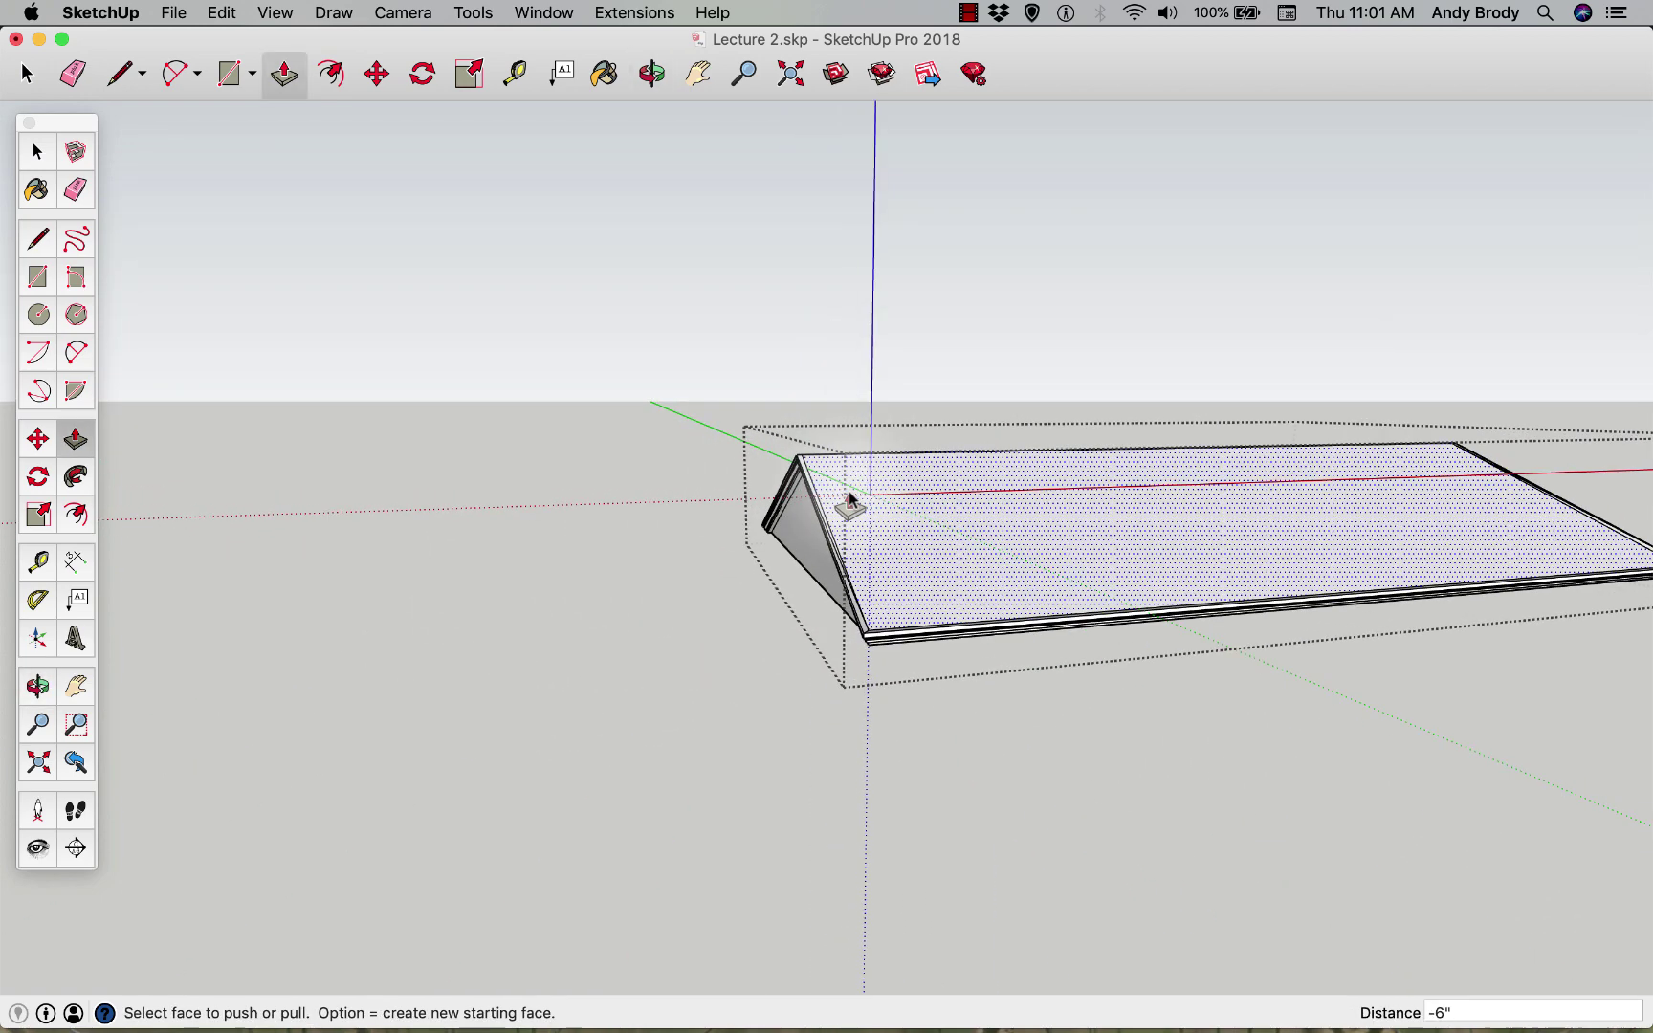
{"action": "left_click", "coordinate": [948, 682]}
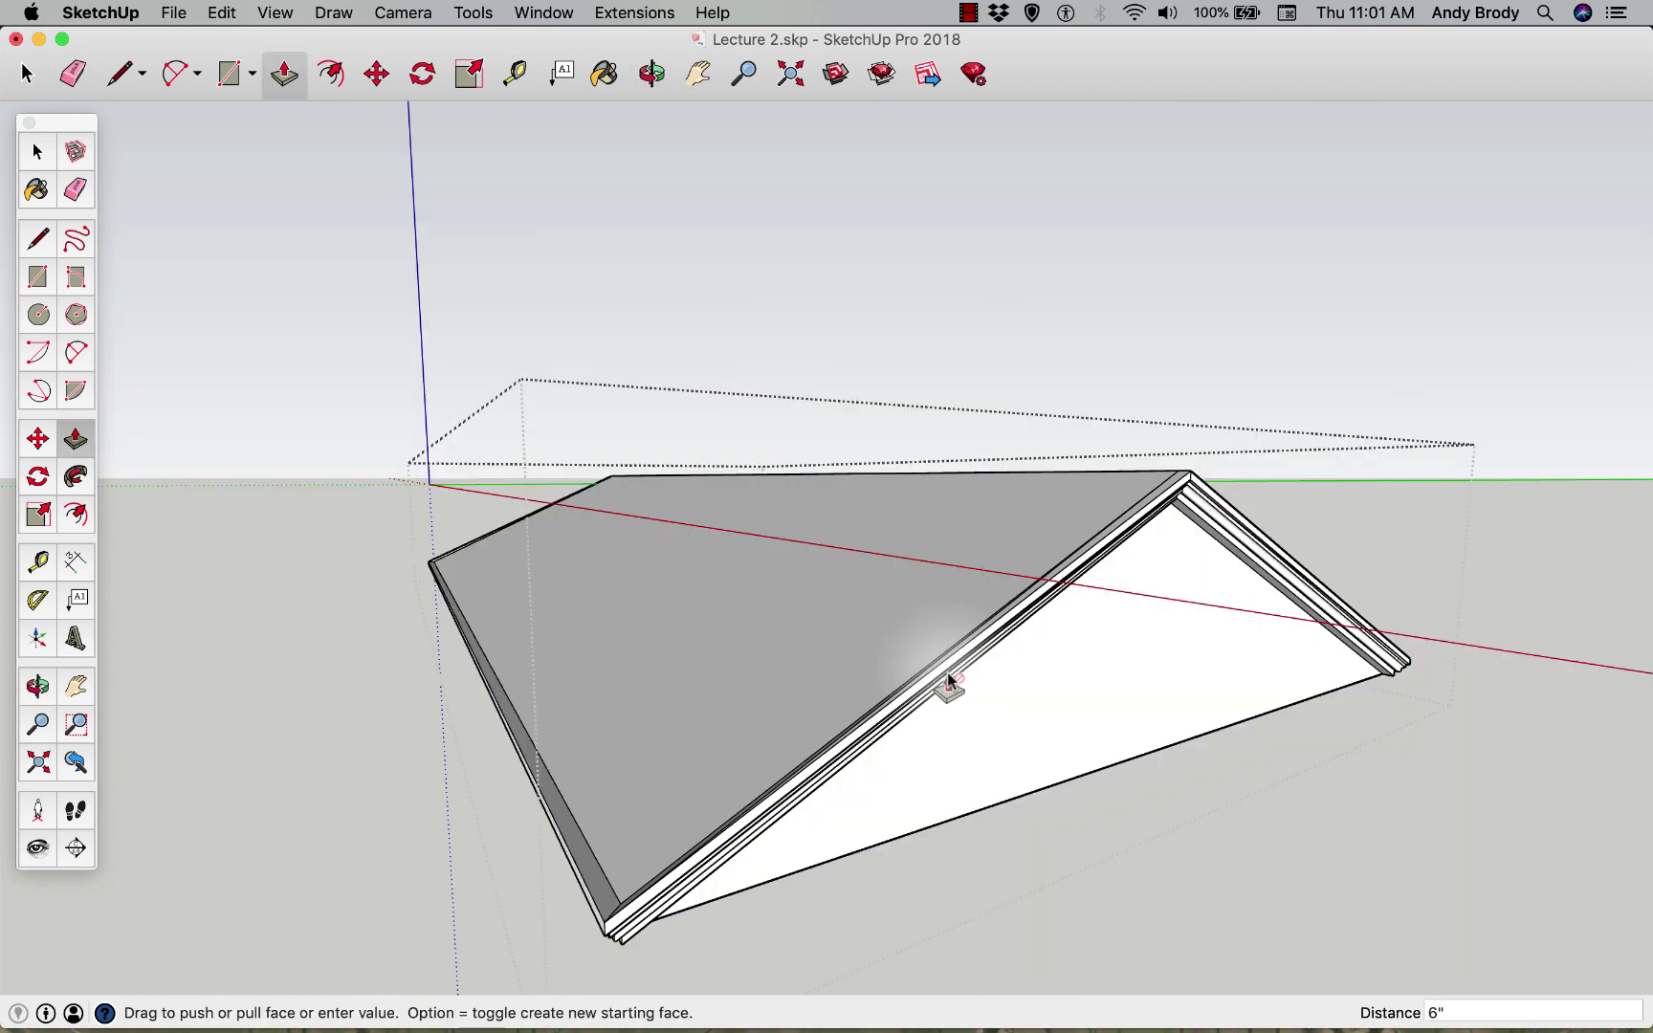
- Offset the outline of the recessed gable face 6" inward
{"action": "middle_click_drag", "start_coordinate": [1207, 787], "coordinate": [844, 663]}
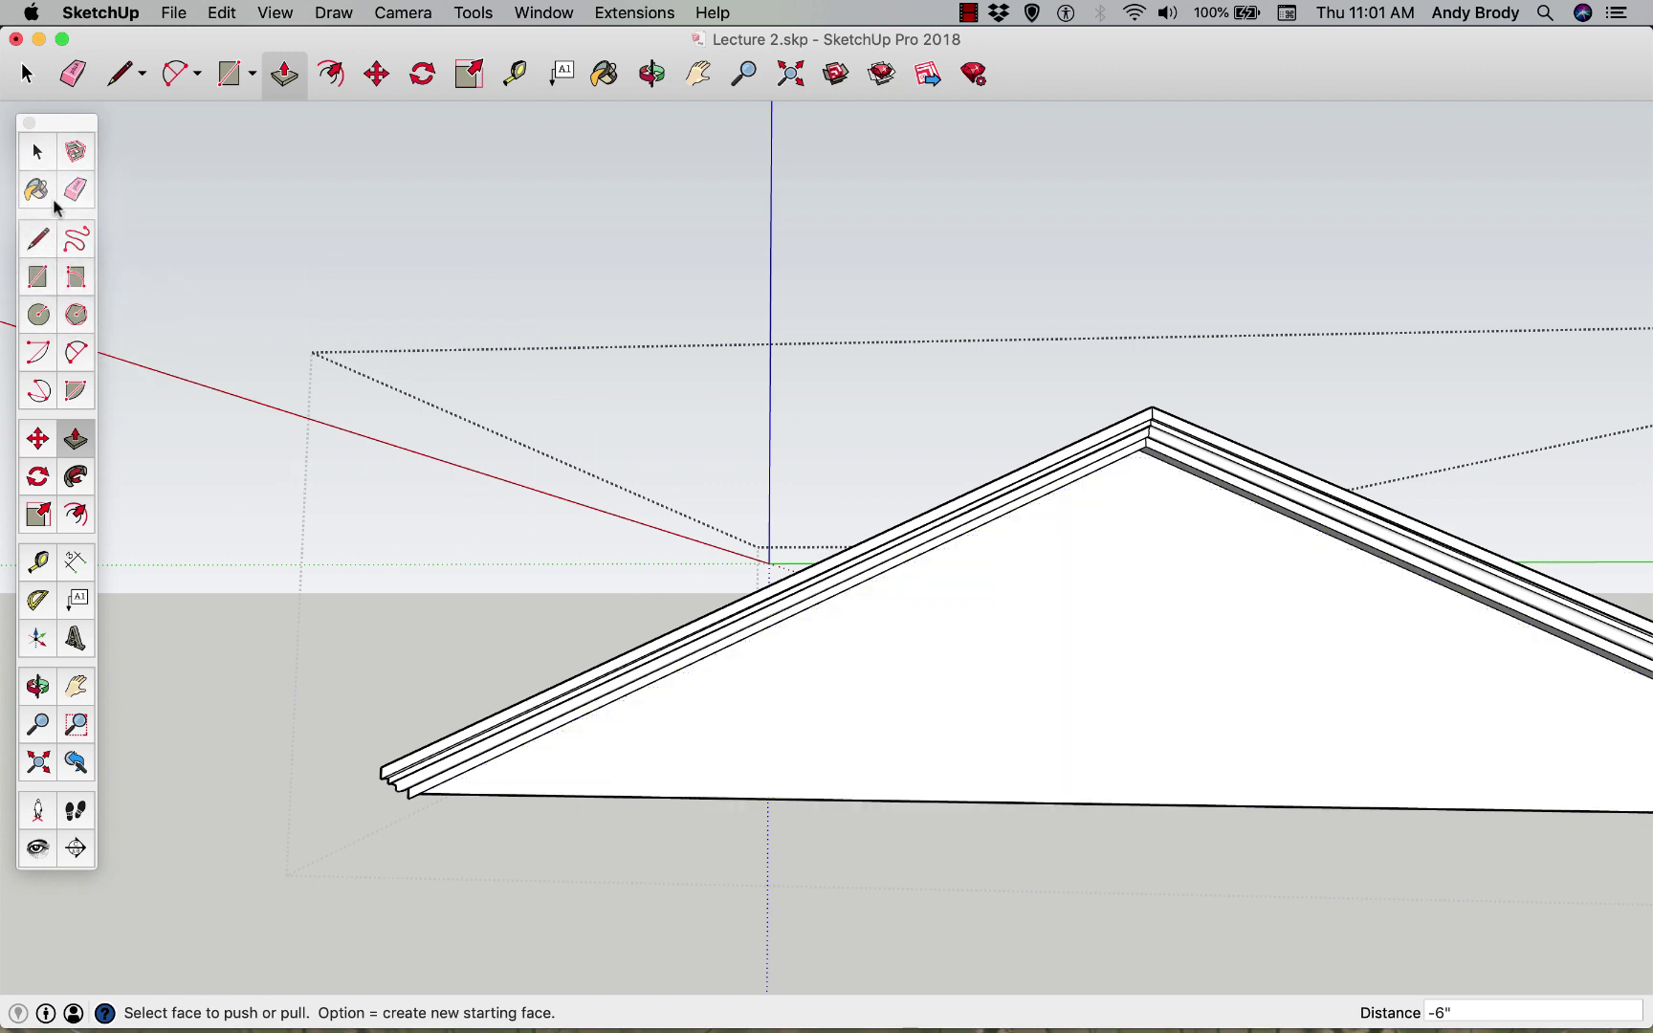
{"action": "left_click", "coordinate": [330, 74]}
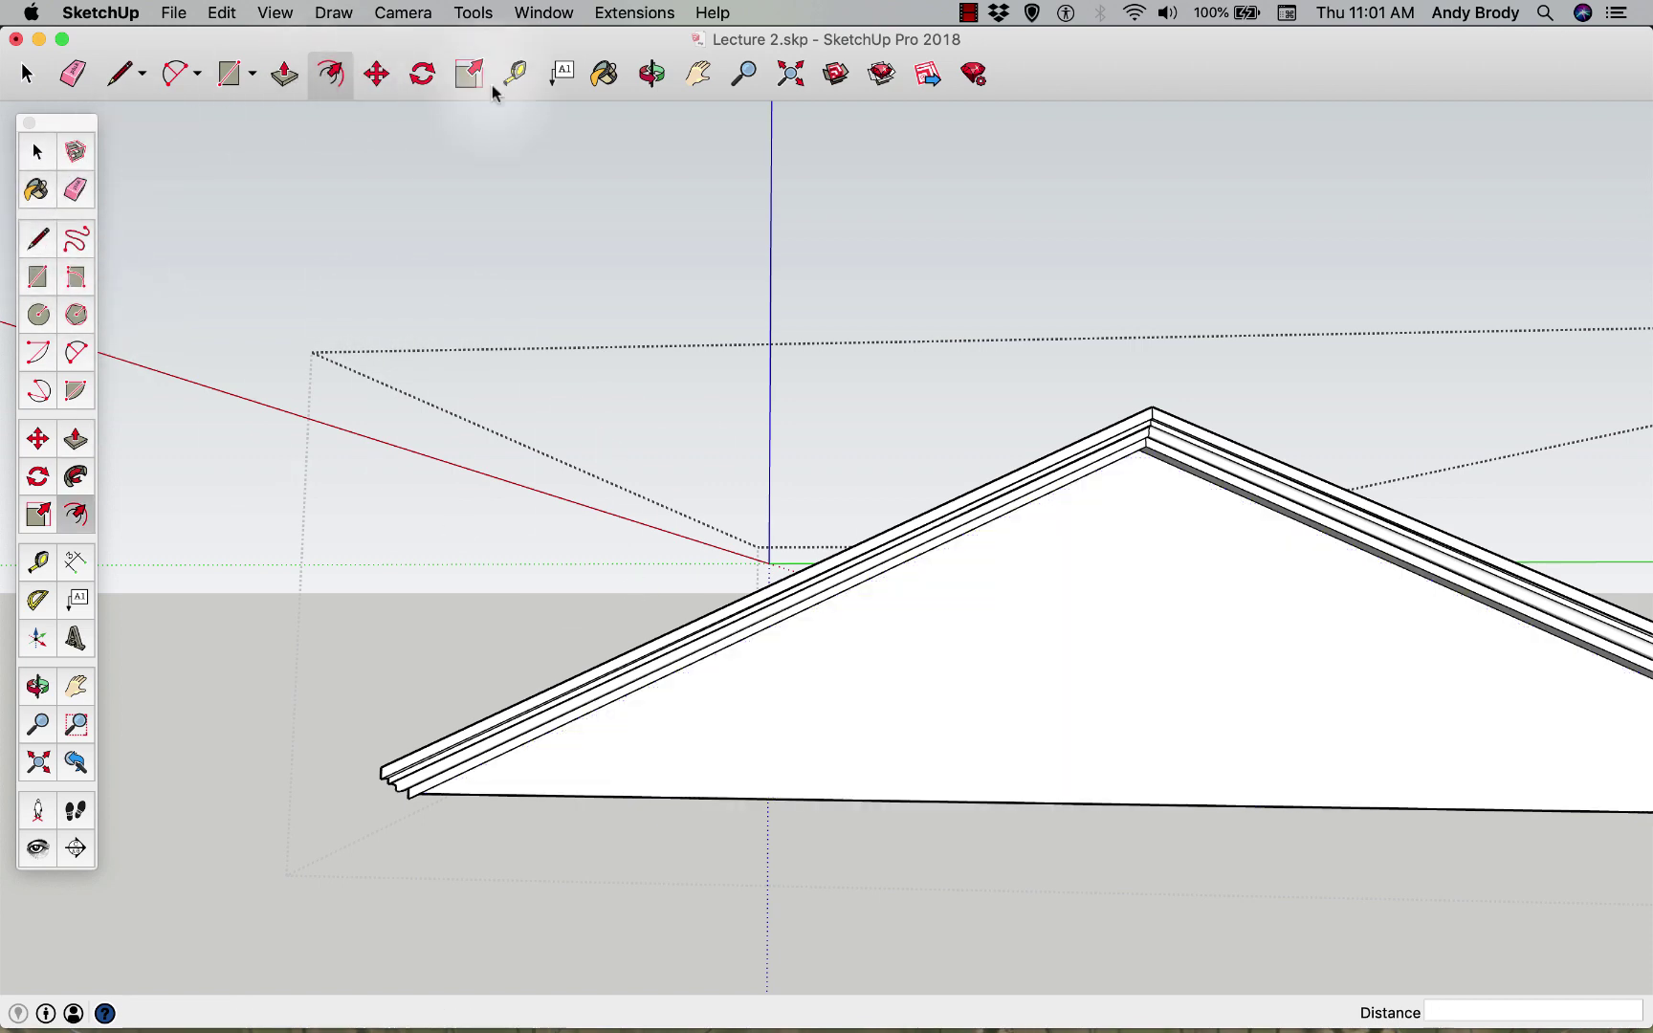
{"action": "left_click", "coordinate": [1040, 517]}
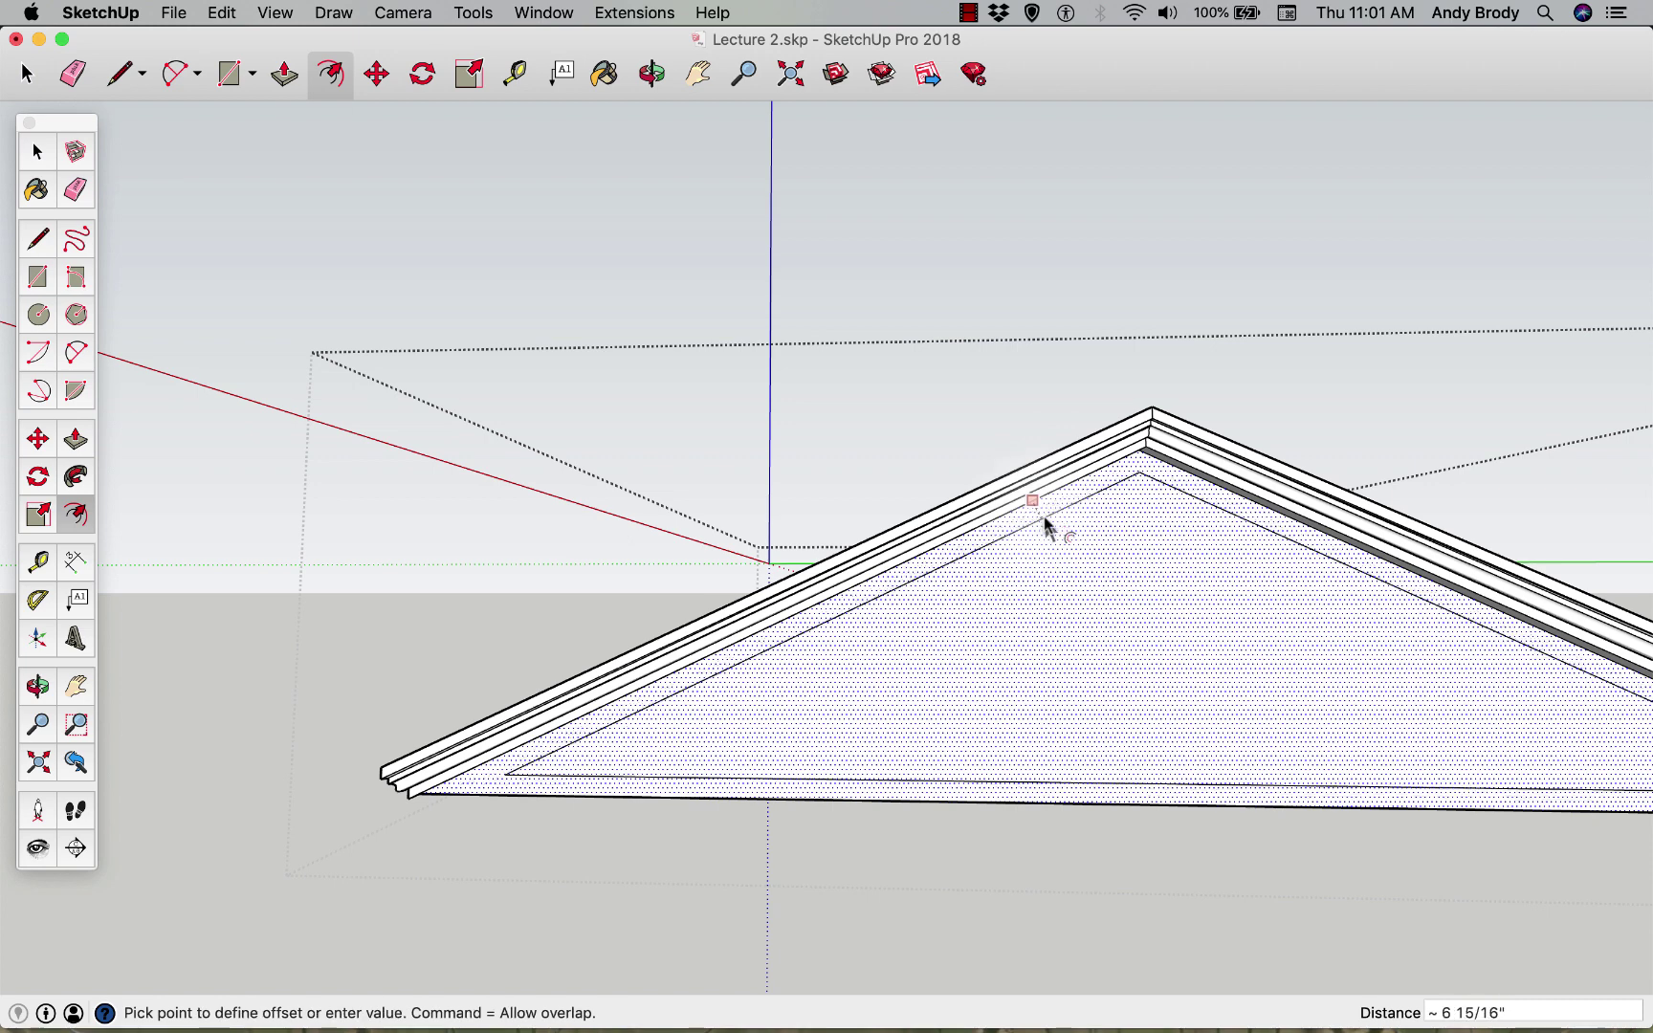
{"action": "left_click", "coordinate": [1046, 525]}
{"action": "type", "text": "6"}
{"action": "key", "text": "Return"}
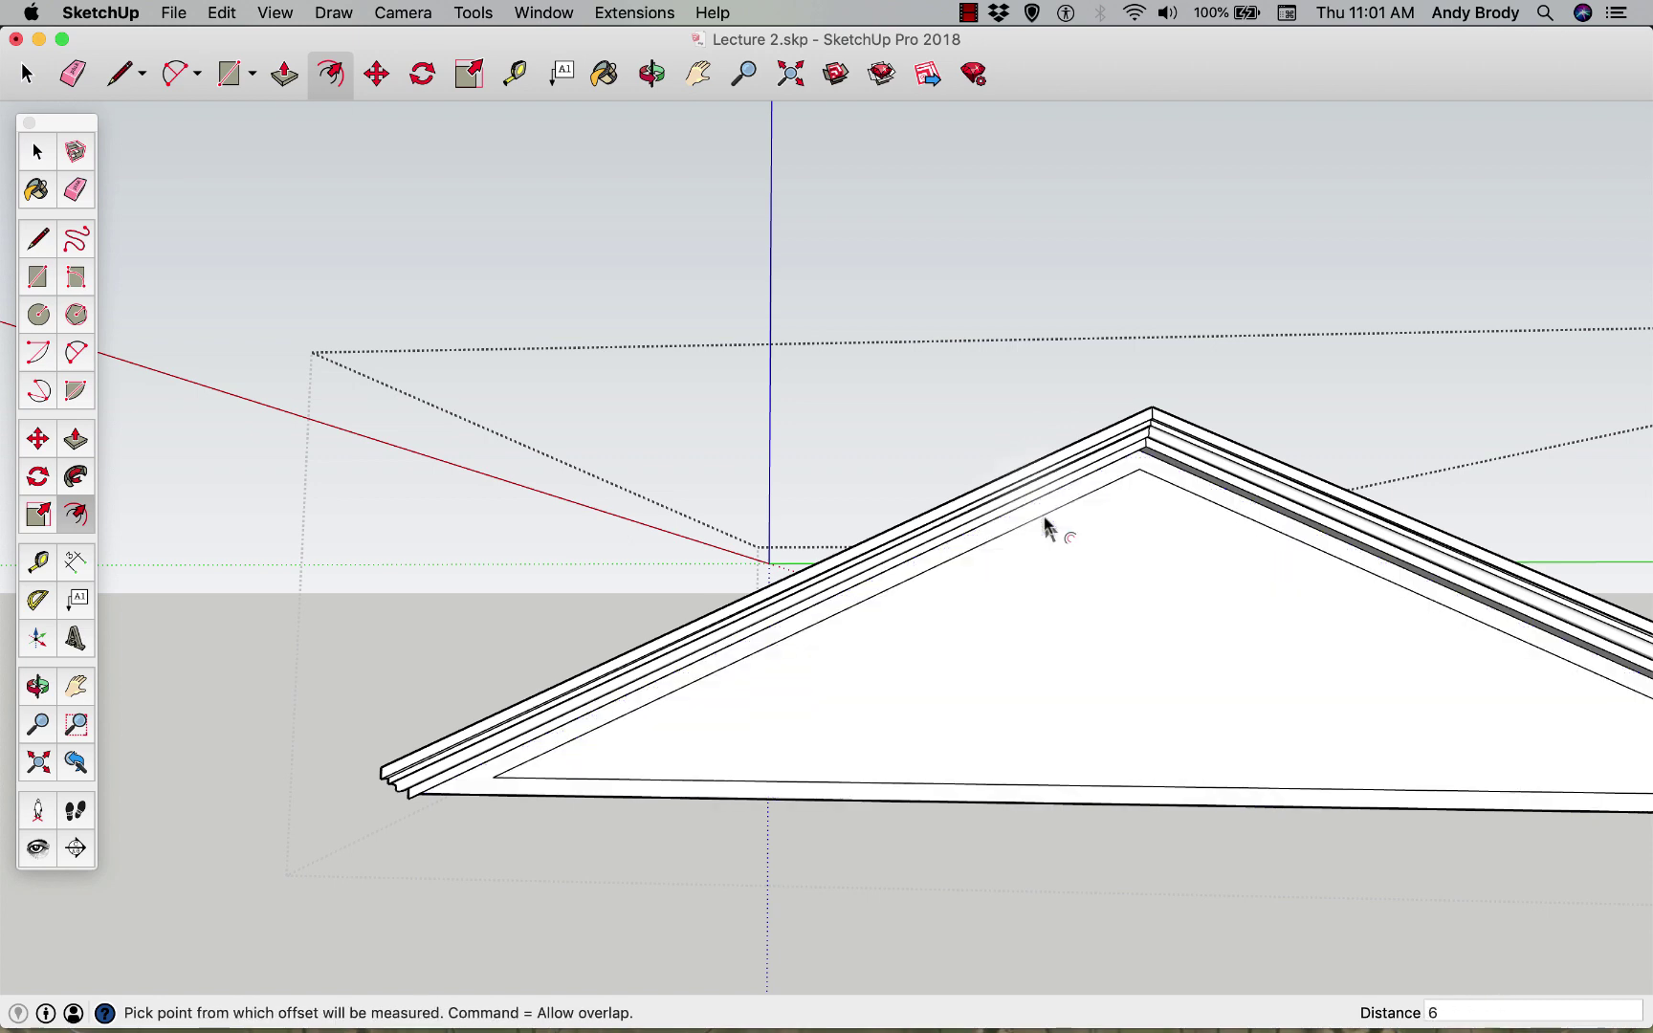
- Push the inner triangle of the offset gable face 6" inward to form a recess for sculptures
{"action": "middle_click_drag", "start_coordinate": [1106, 634], "coordinate": [1259, 673]}
{"action": "key", "text": "p"}
{"action": "left_click", "coordinate": [1225, 658]}
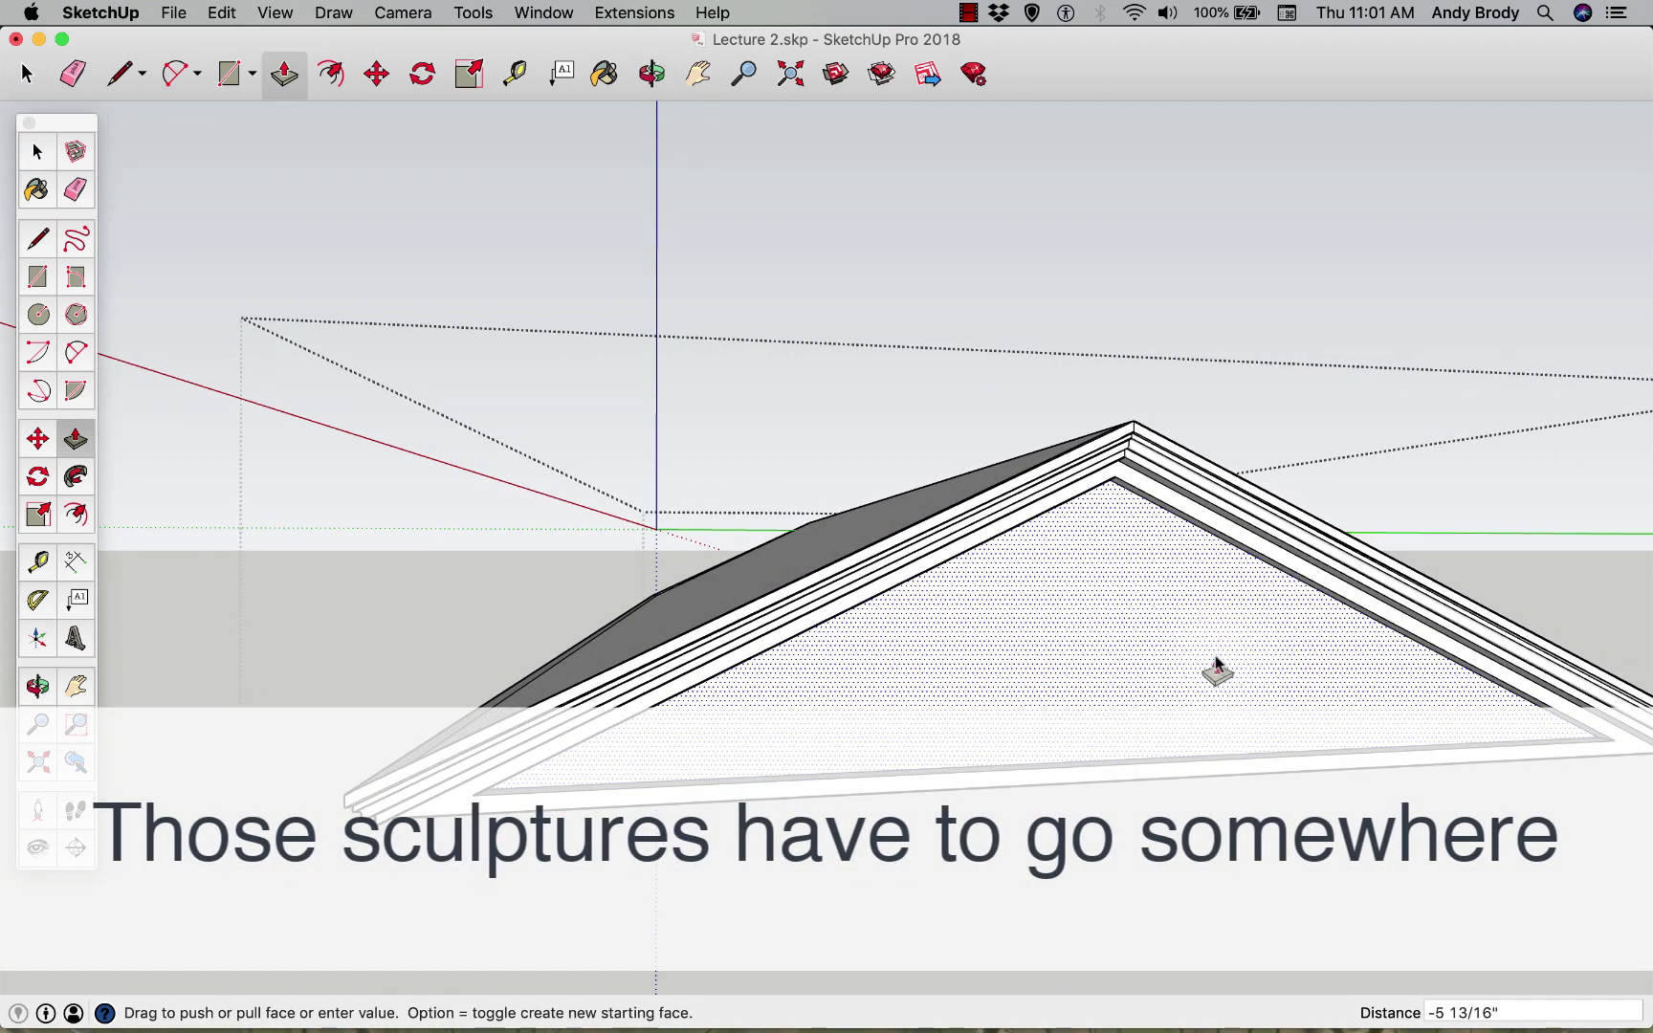
{"action": "left_click", "coordinate": [1213, 658]}
{"action": "type", "text": "6"}
{"action": "key", "text": "Return"}
{"action": "scroll", "coordinate": [895, 619], "scroll_direction": "down", "scroll_amount": 3}
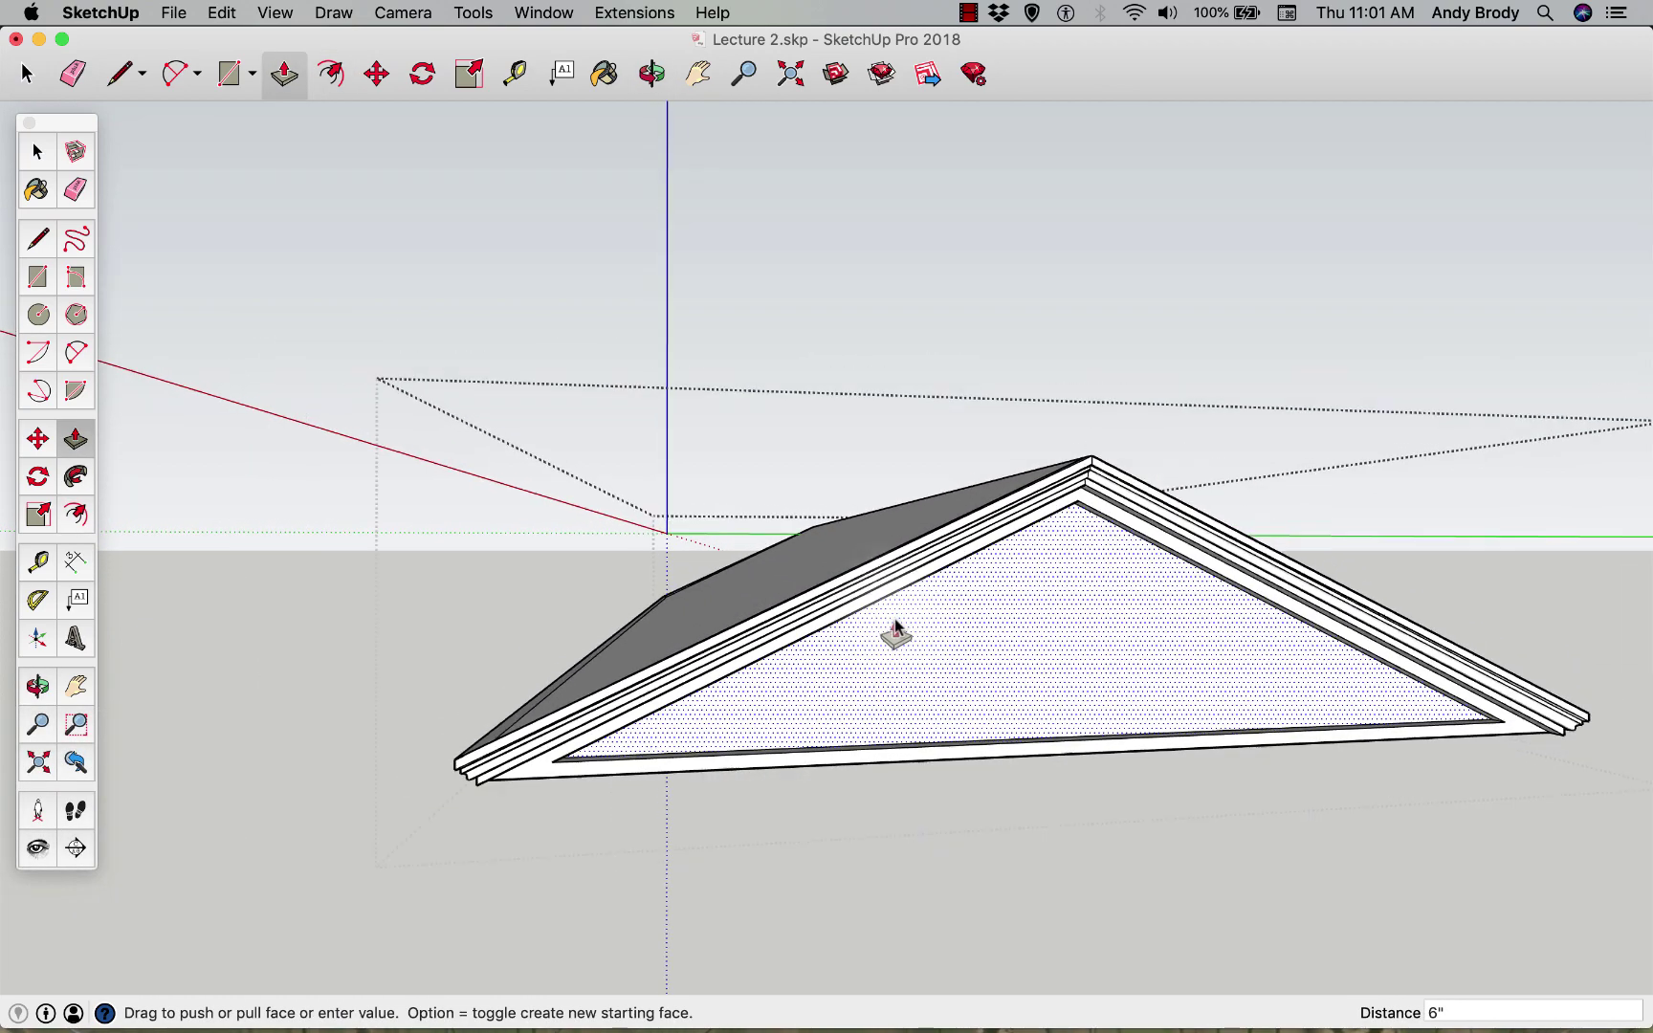
- Repeat the inset on the gable at the origin end, offsetting its outline inward and recessing the inner triangle 6"
{"action": "middle_click_drag", "start_coordinate": [622, 562], "coordinate": [628, 602]}
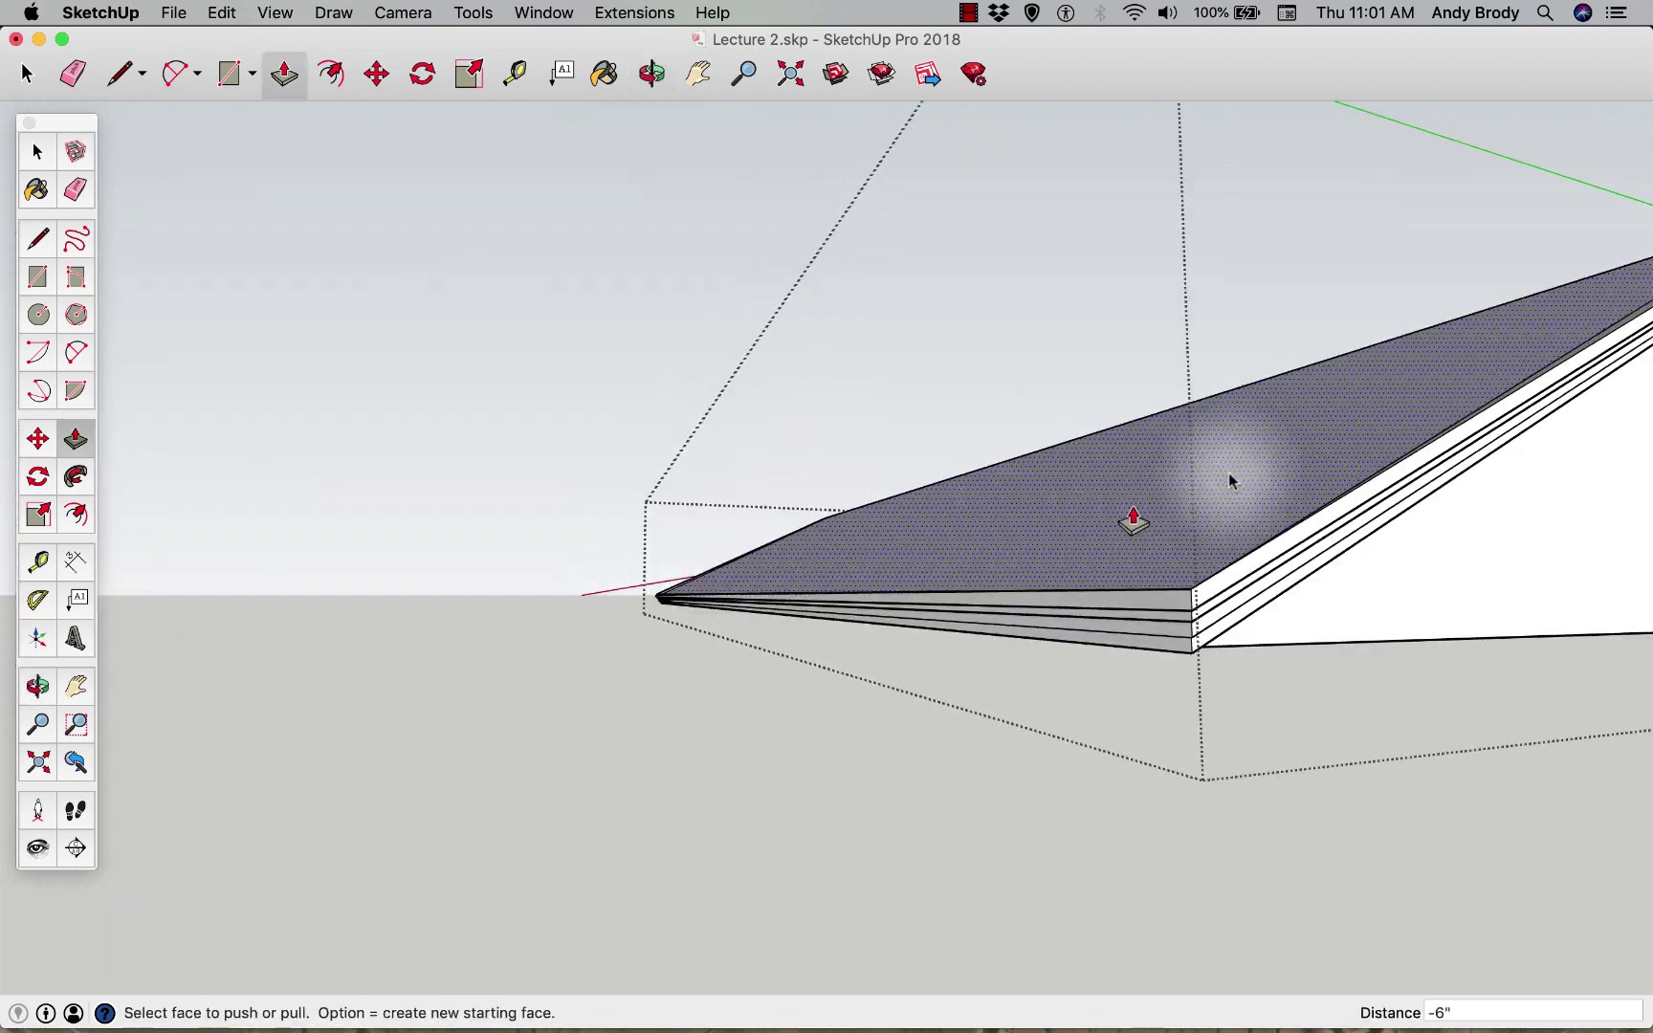
{"action": "middle_click_drag", "start_coordinate": [1328, 547], "coordinate": [1293, 536]}
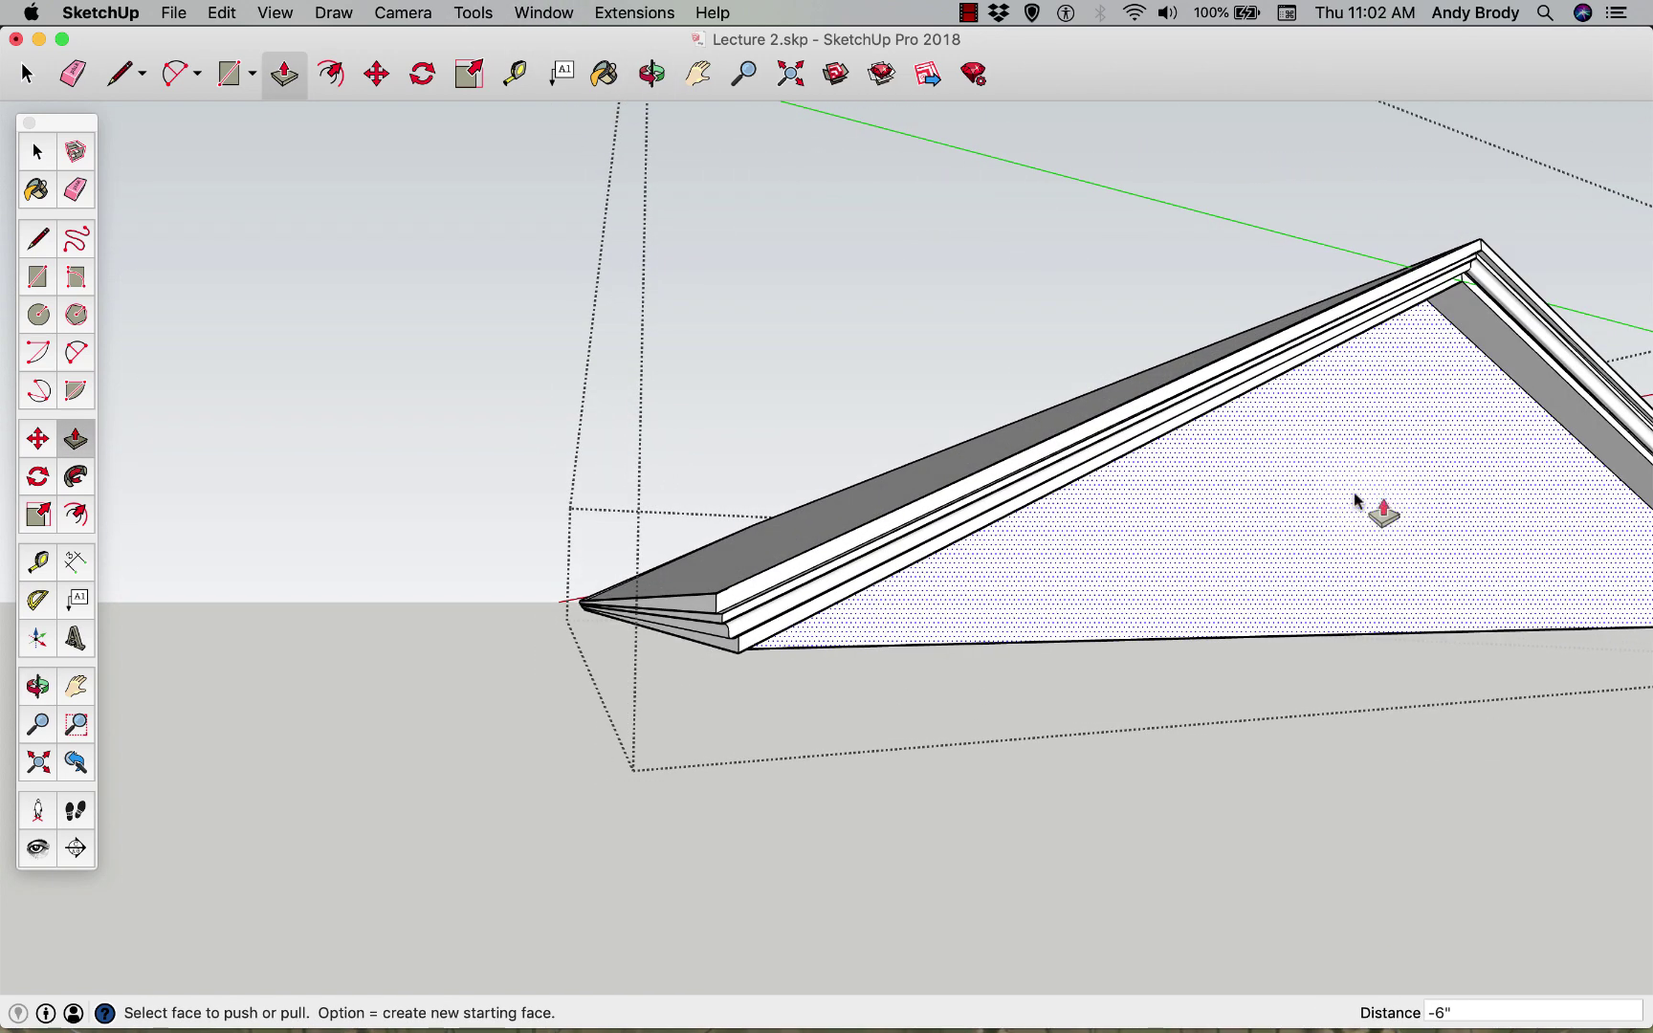
{"action": "left_click_drag", "start_coordinate": [1353, 492], "coordinate": [1204, 494]}
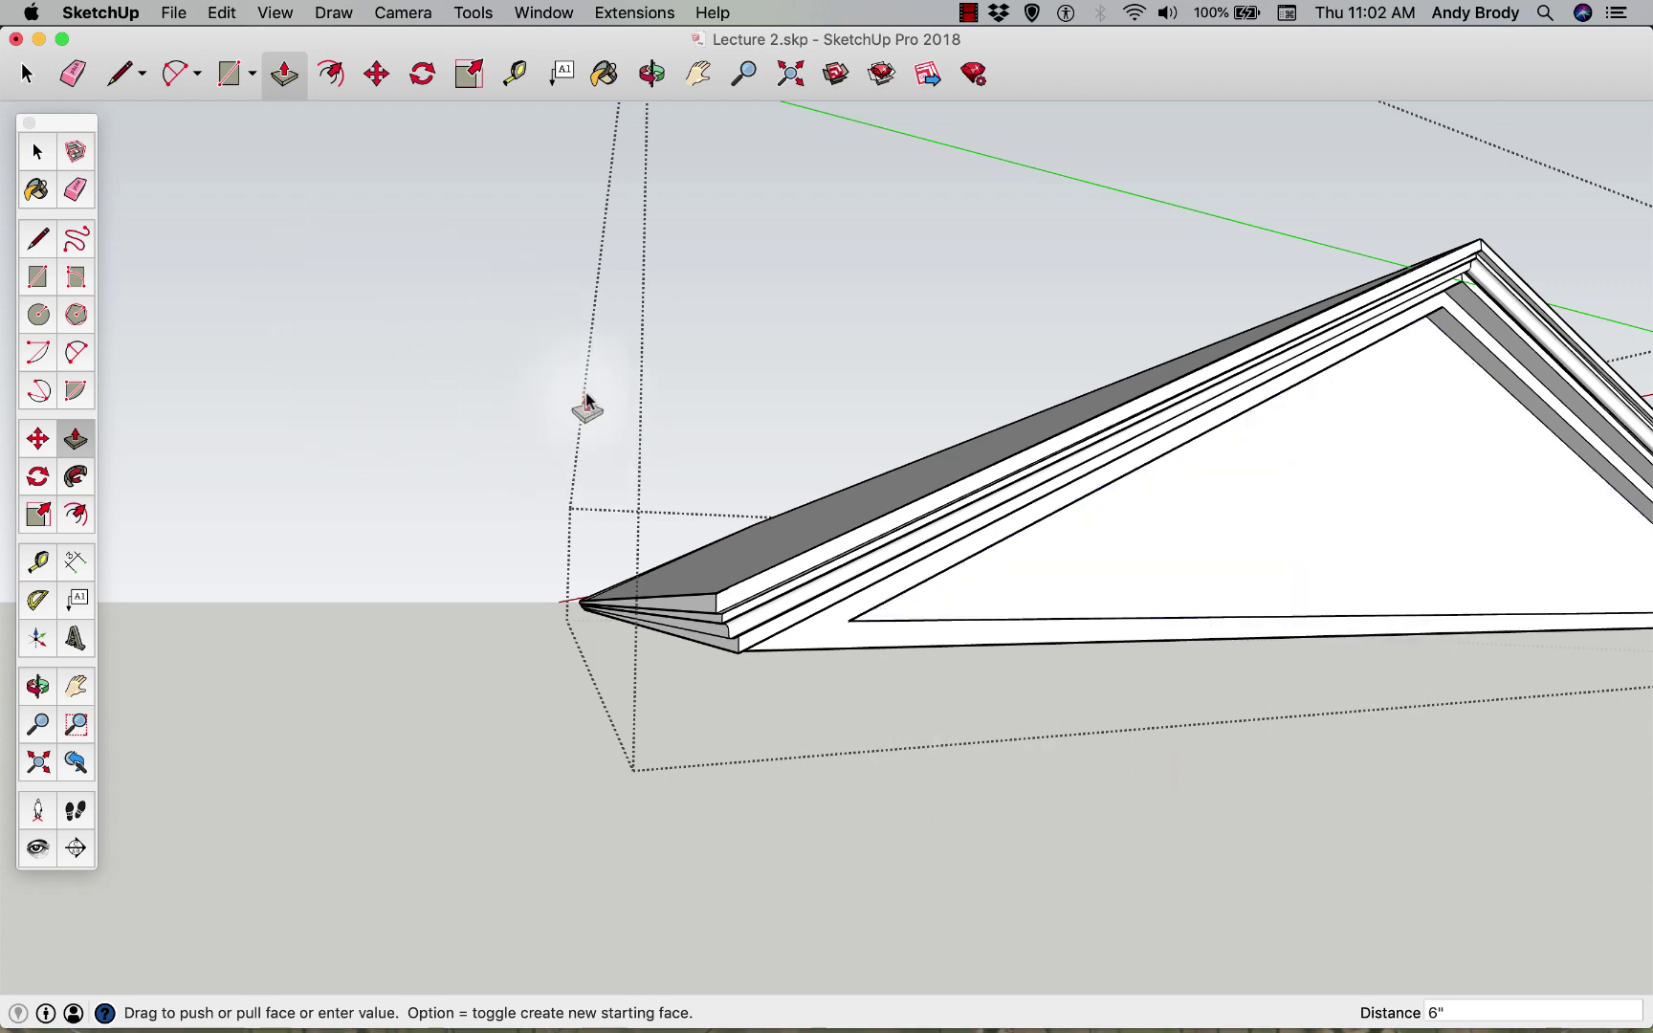
- Show the rest of the temple model again and close the roof group
{"action": "key", "text": "i"}
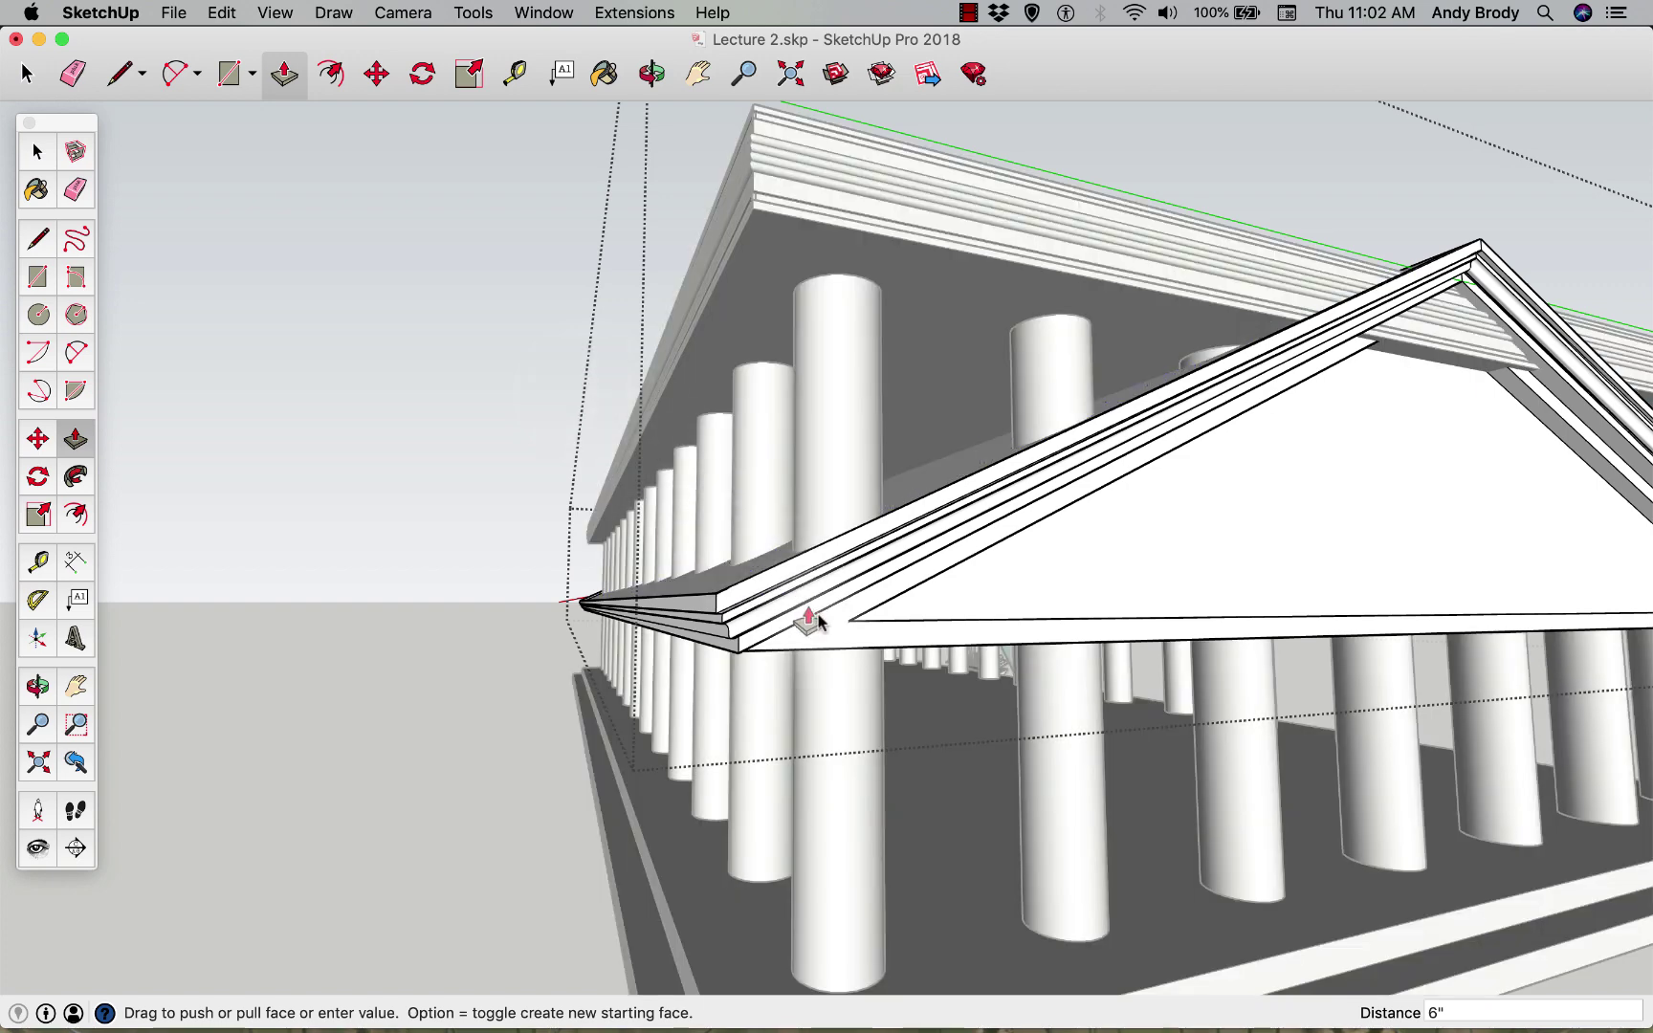
{"action": "scroll", "coordinate": [904, 605], "scroll_direction": "down", "scroll_amount": 4}
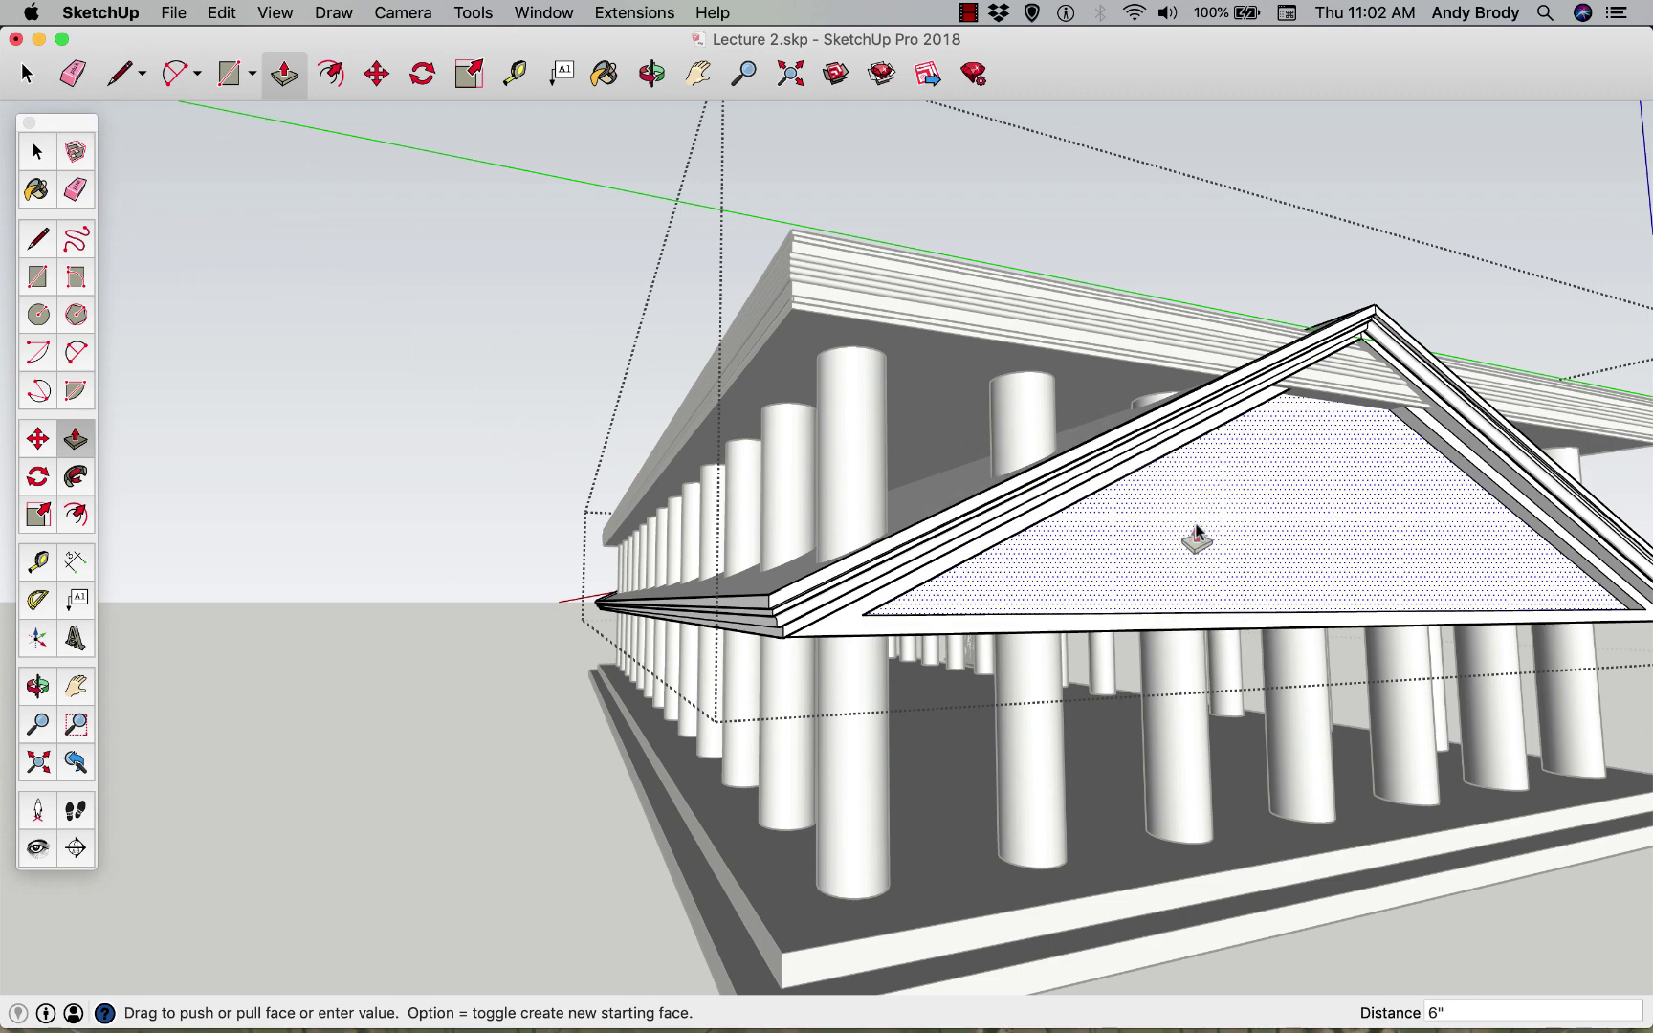
{"action": "key", "text": "space"}
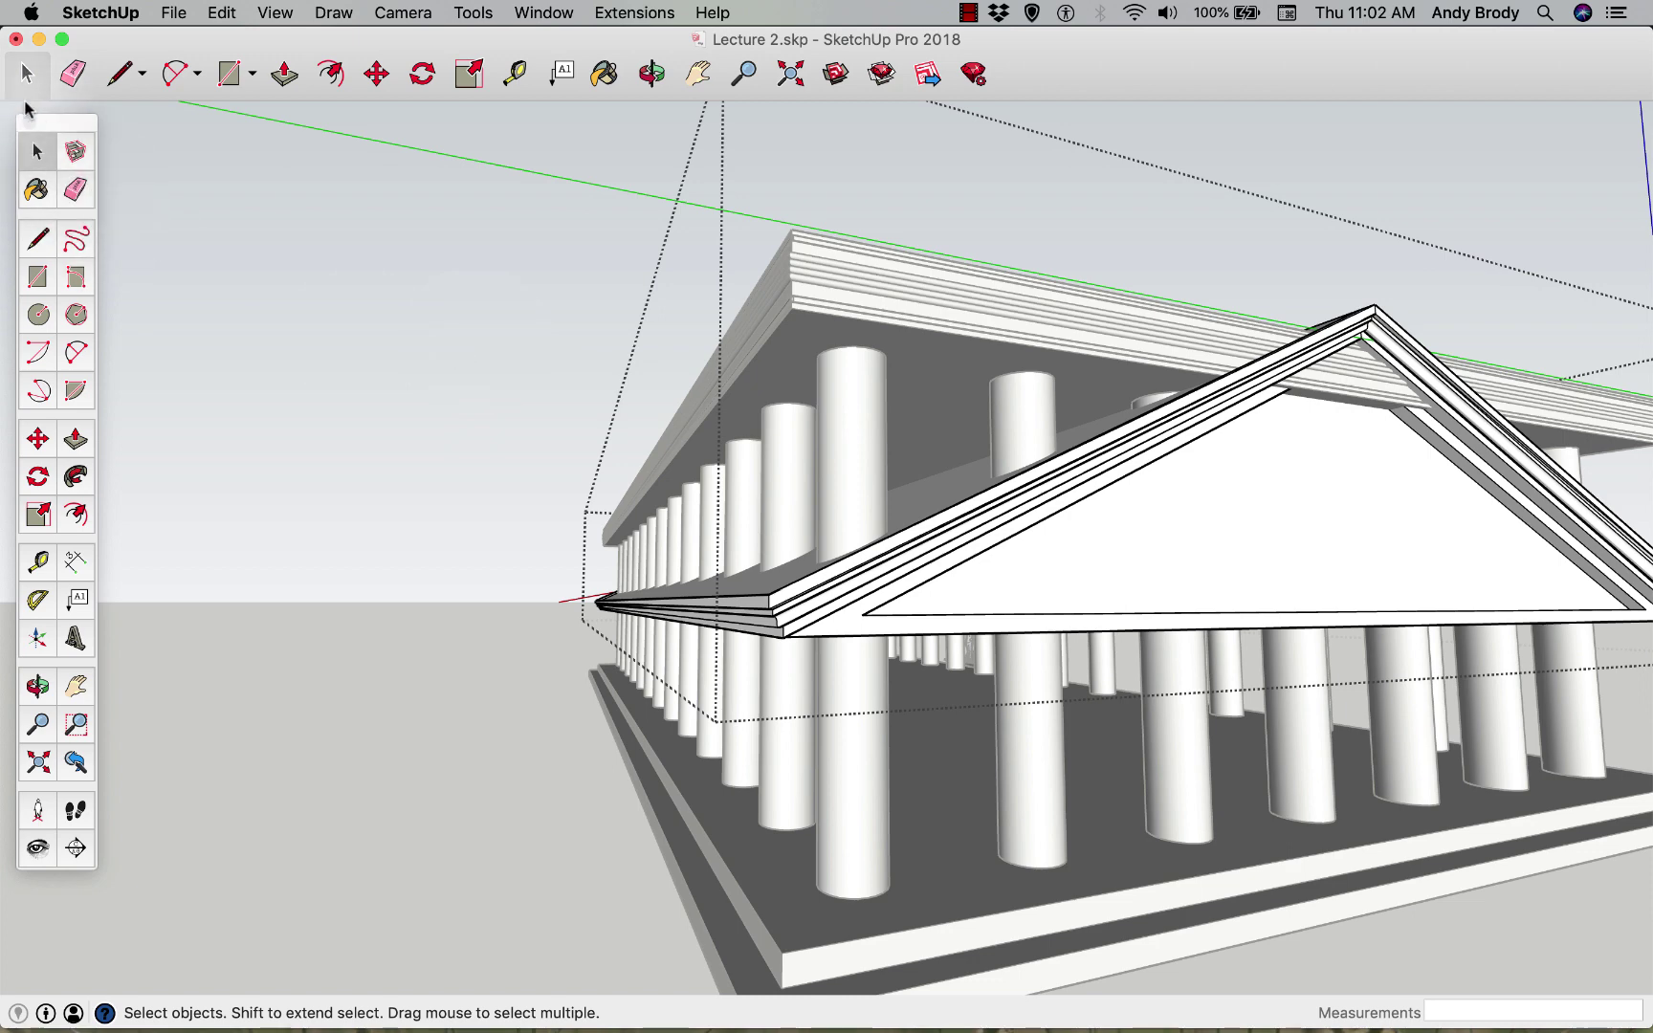
{"action": "left_click", "coordinate": [424, 364]}
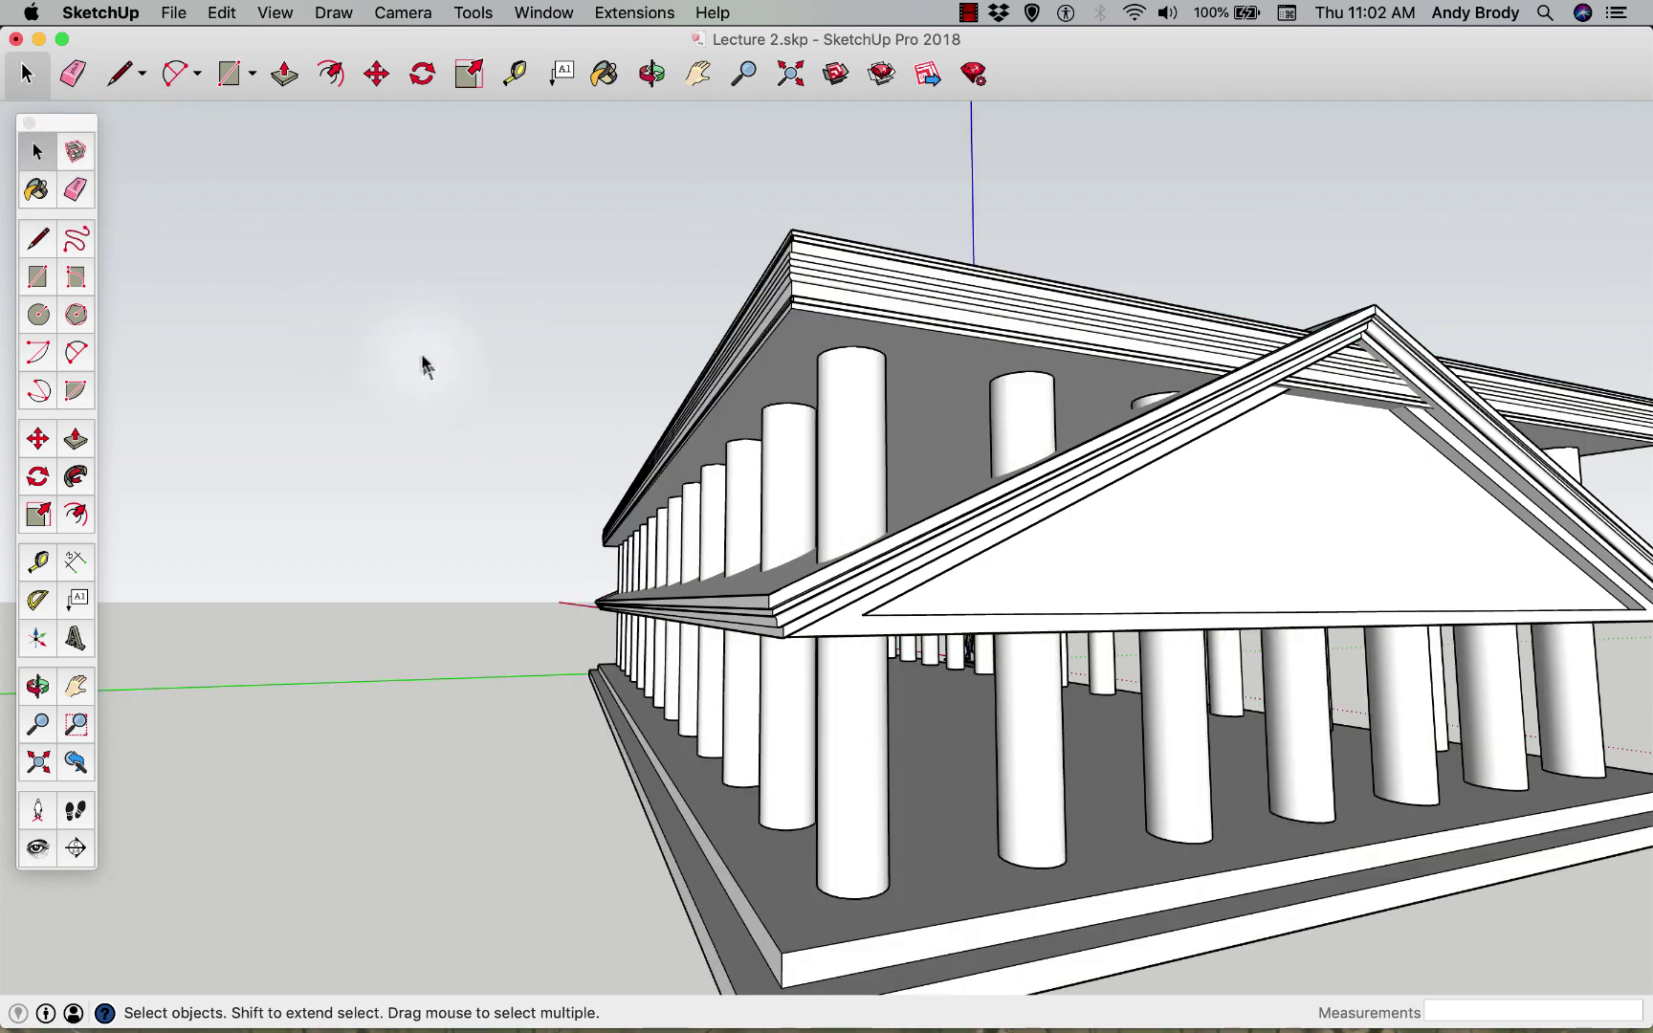
- Select the roof group and move it up so that it sits on top of the entablature
{"action": "left_click", "coordinate": [985, 624]}
{"action": "key", "text": "m"}
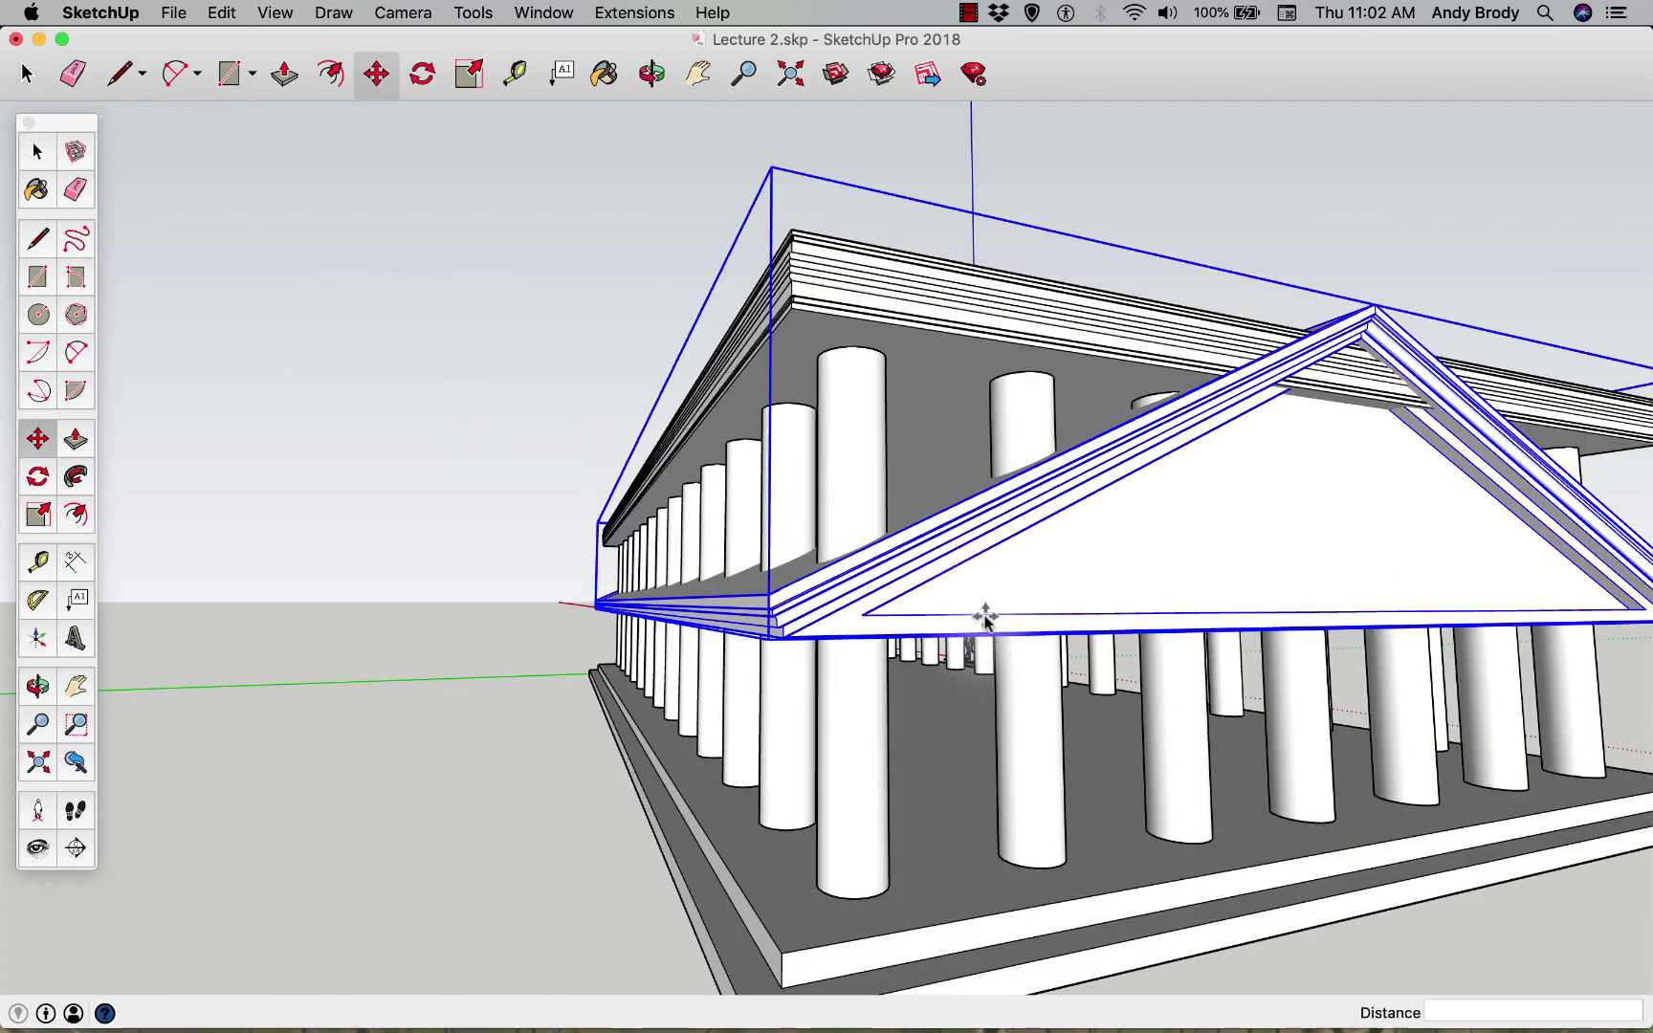
{"action": "left_click", "coordinate": [985, 633]}
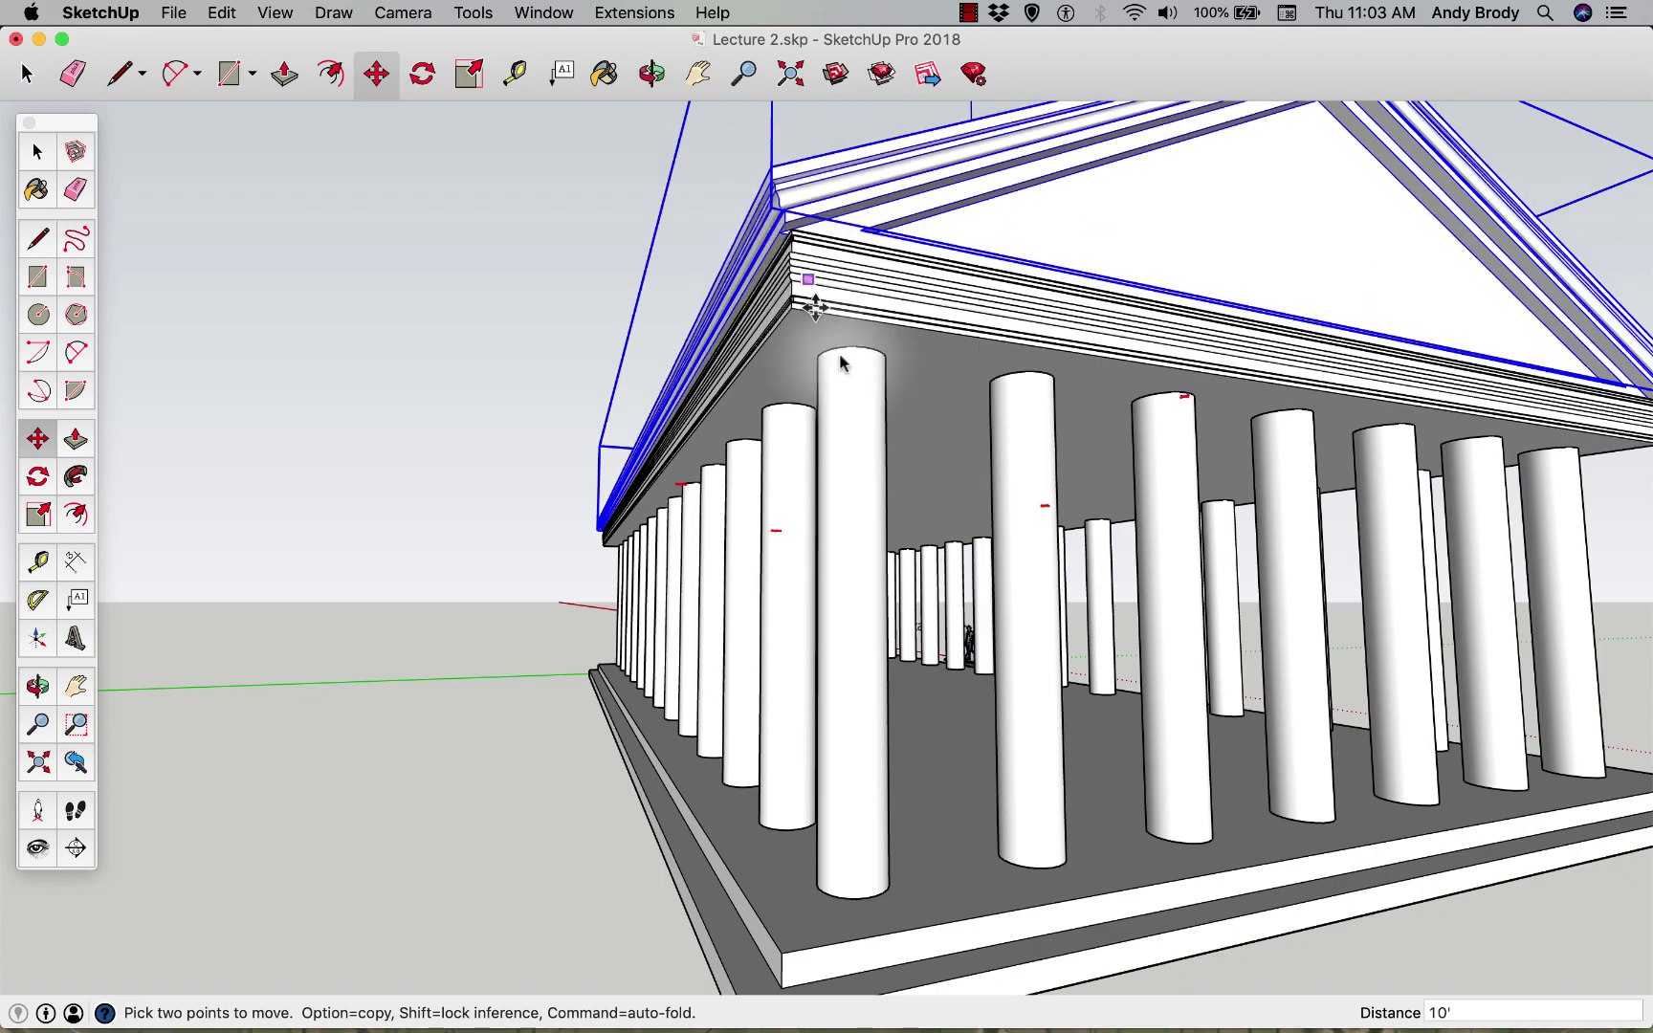
{"action": "middle_click_drag", "start_coordinate": [841, 358], "coordinate": [937, 668]}
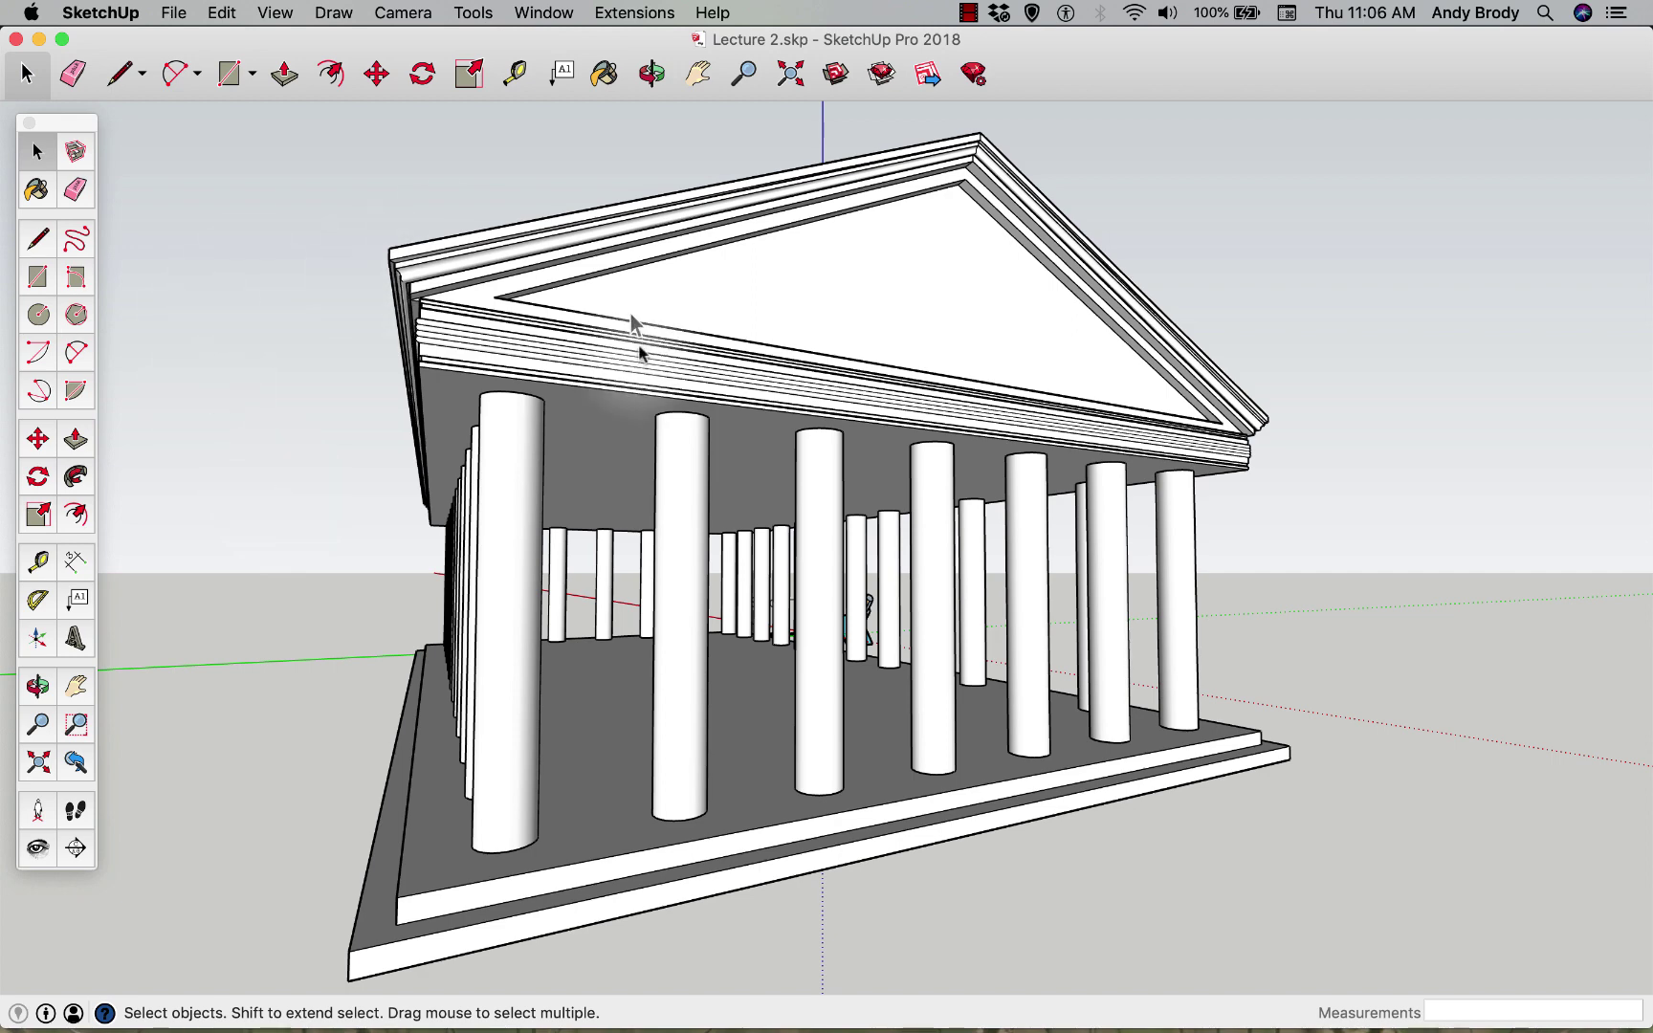
- Scale the entablature group symmetrically about its center to .97 in the red and green directions, undoing the last excess reduction
{"action": "left_click", "coordinate": [469, 364]}
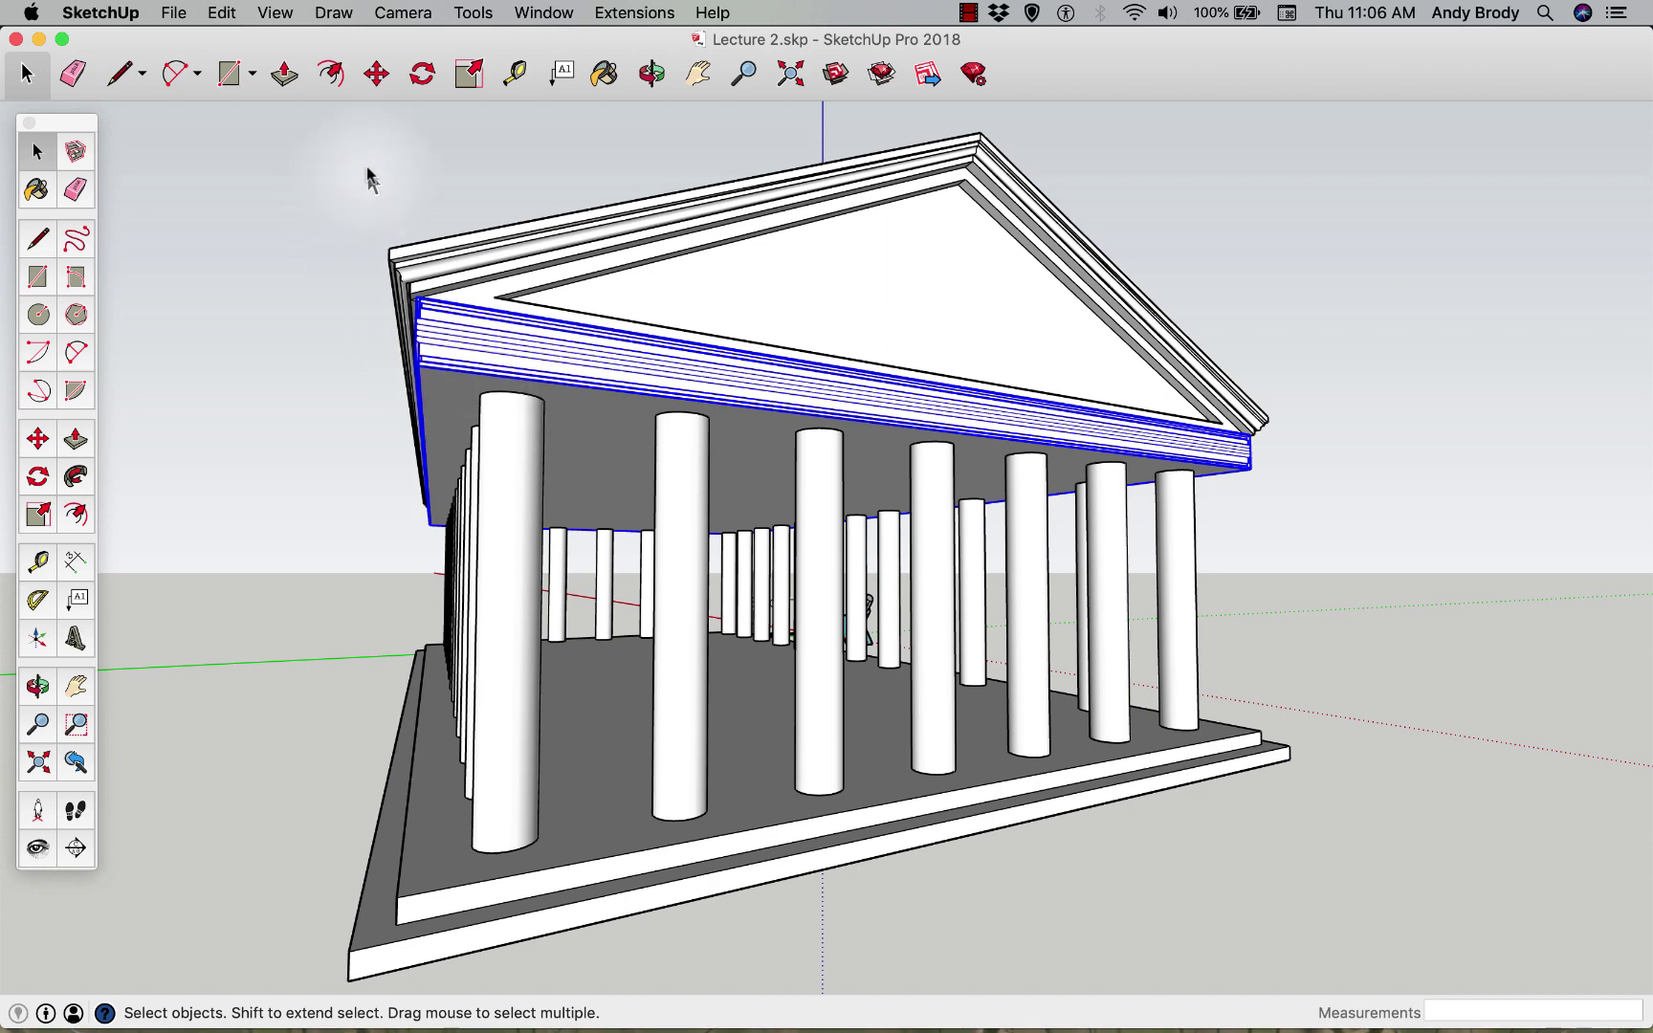
{"action": "left_click", "coordinate": [458, 80]}
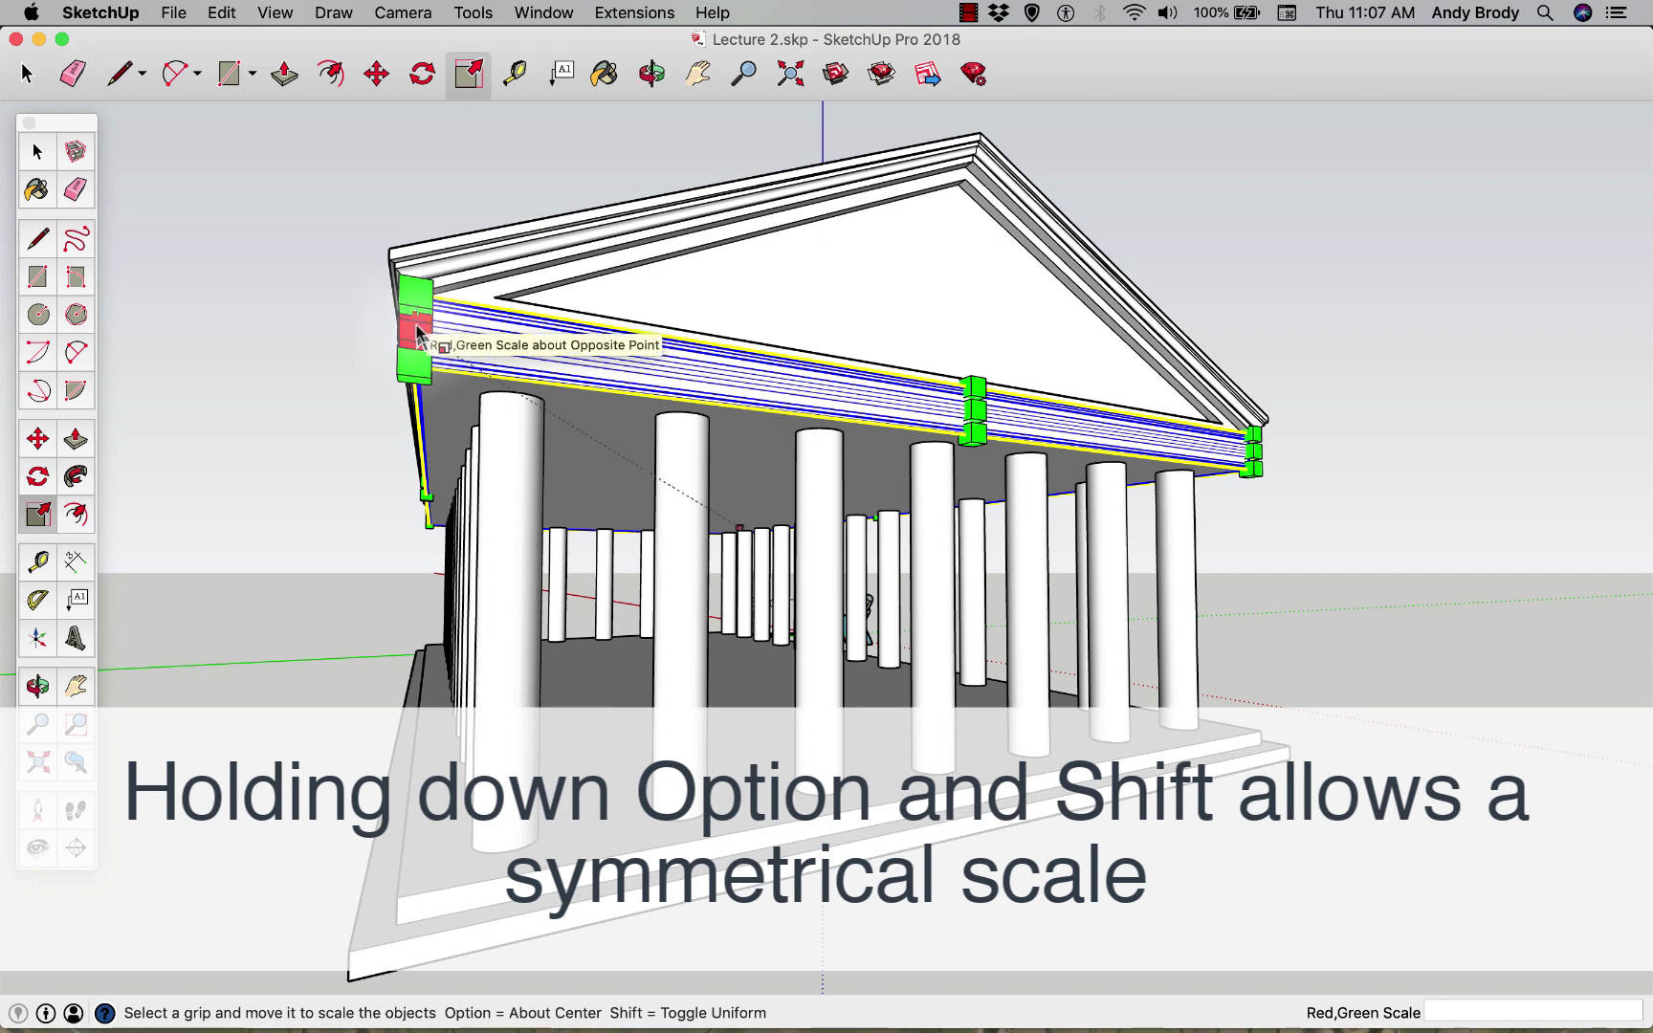
{"action": "left_click_drag", "start_coordinate": [416, 324], "coordinate": [514, 371], "text": "alt+shift"}
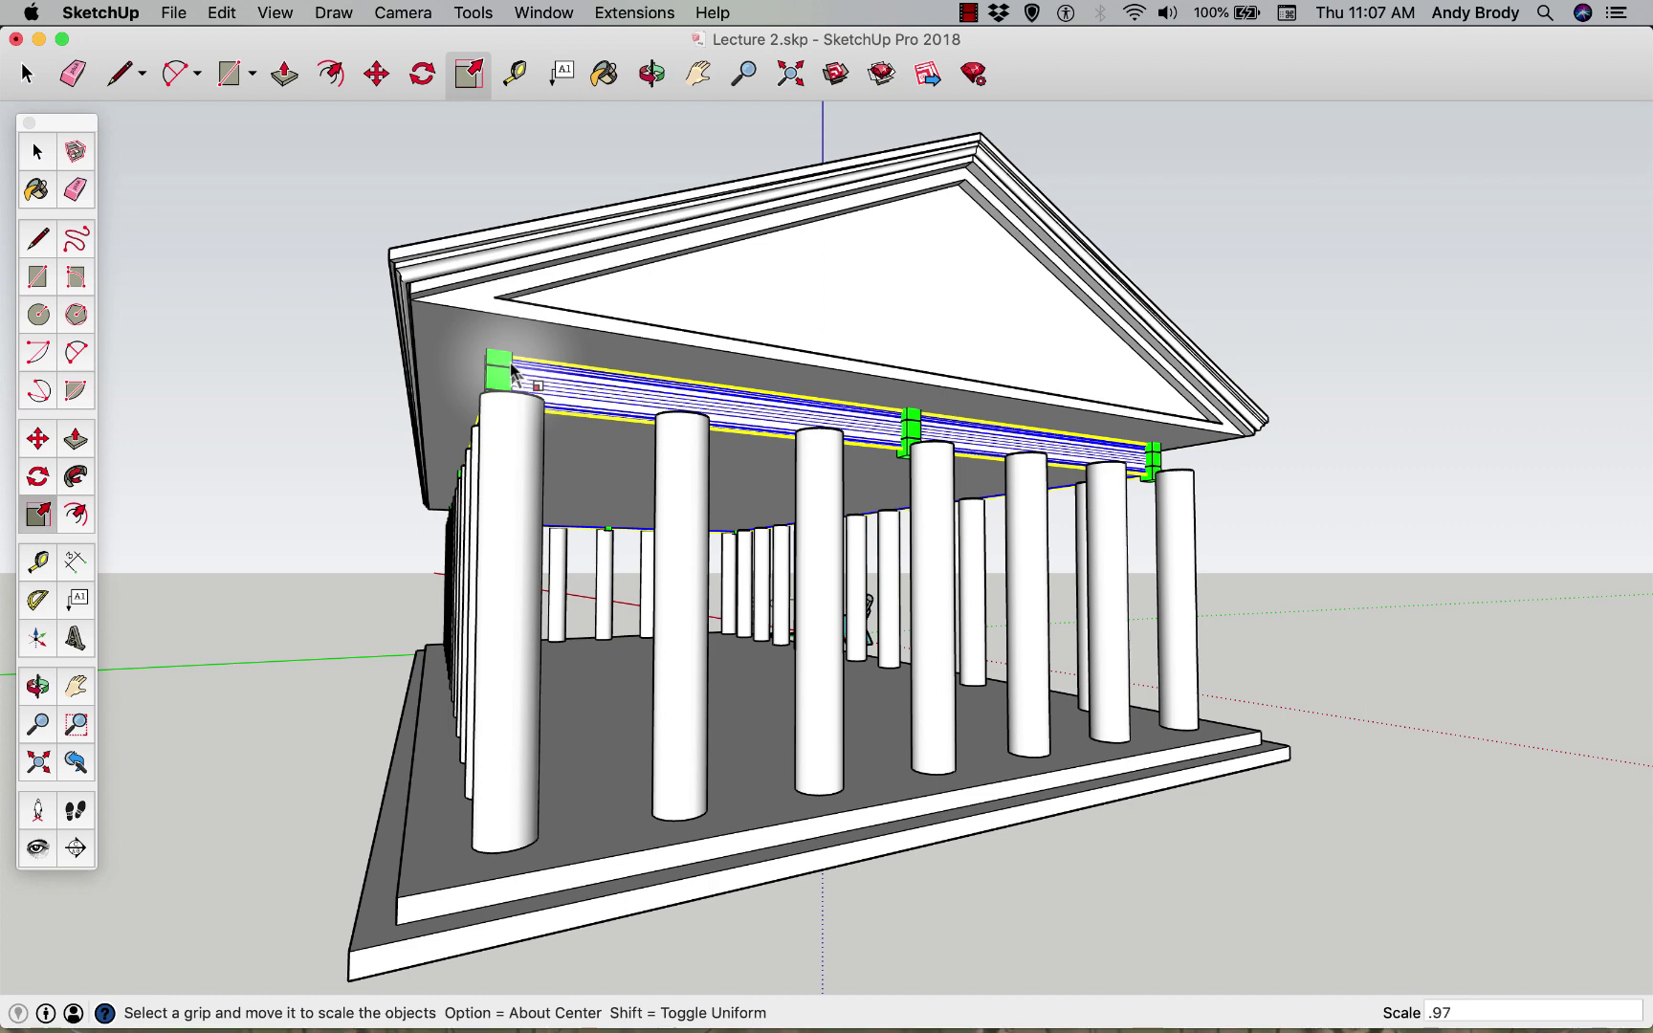
{"action": "key", "text": "super+z"}
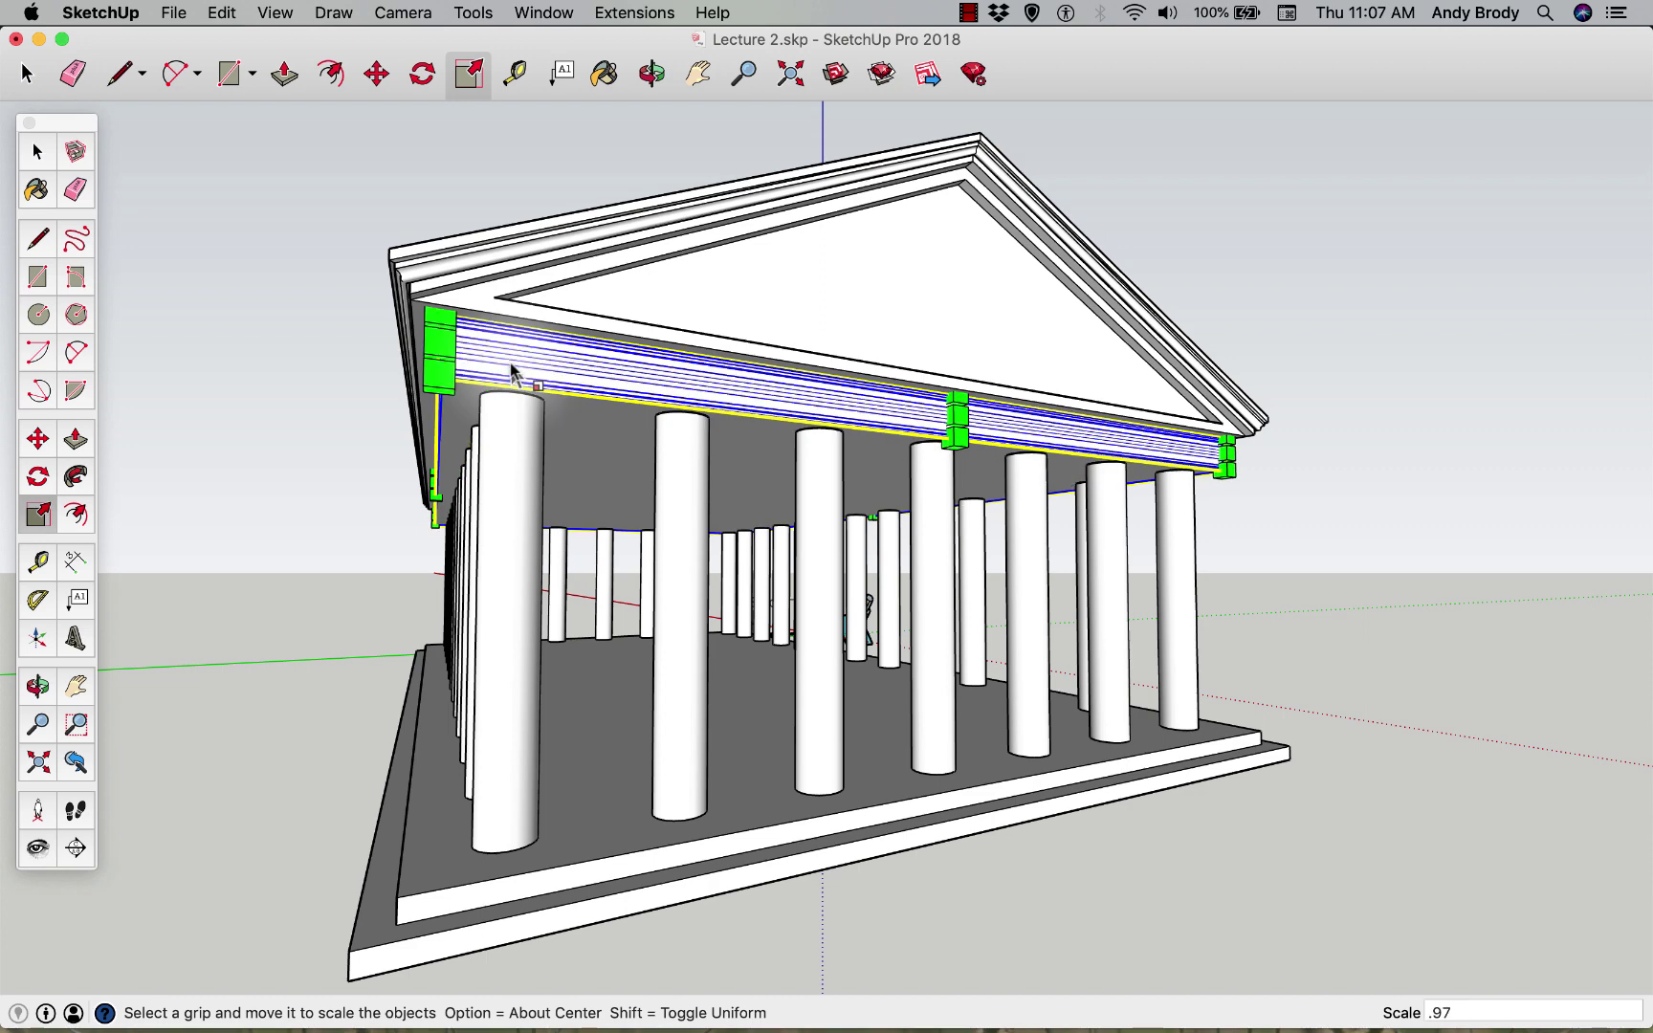
- Clear the selection and examine how the roof sits on the entablature from the temple's front
{"action": "middle_click_drag", "start_coordinate": [479, 444], "coordinate": [472, 378]}
{"action": "key", "text": "space"}
{"action": "left_click", "coordinate": [329, 328]}
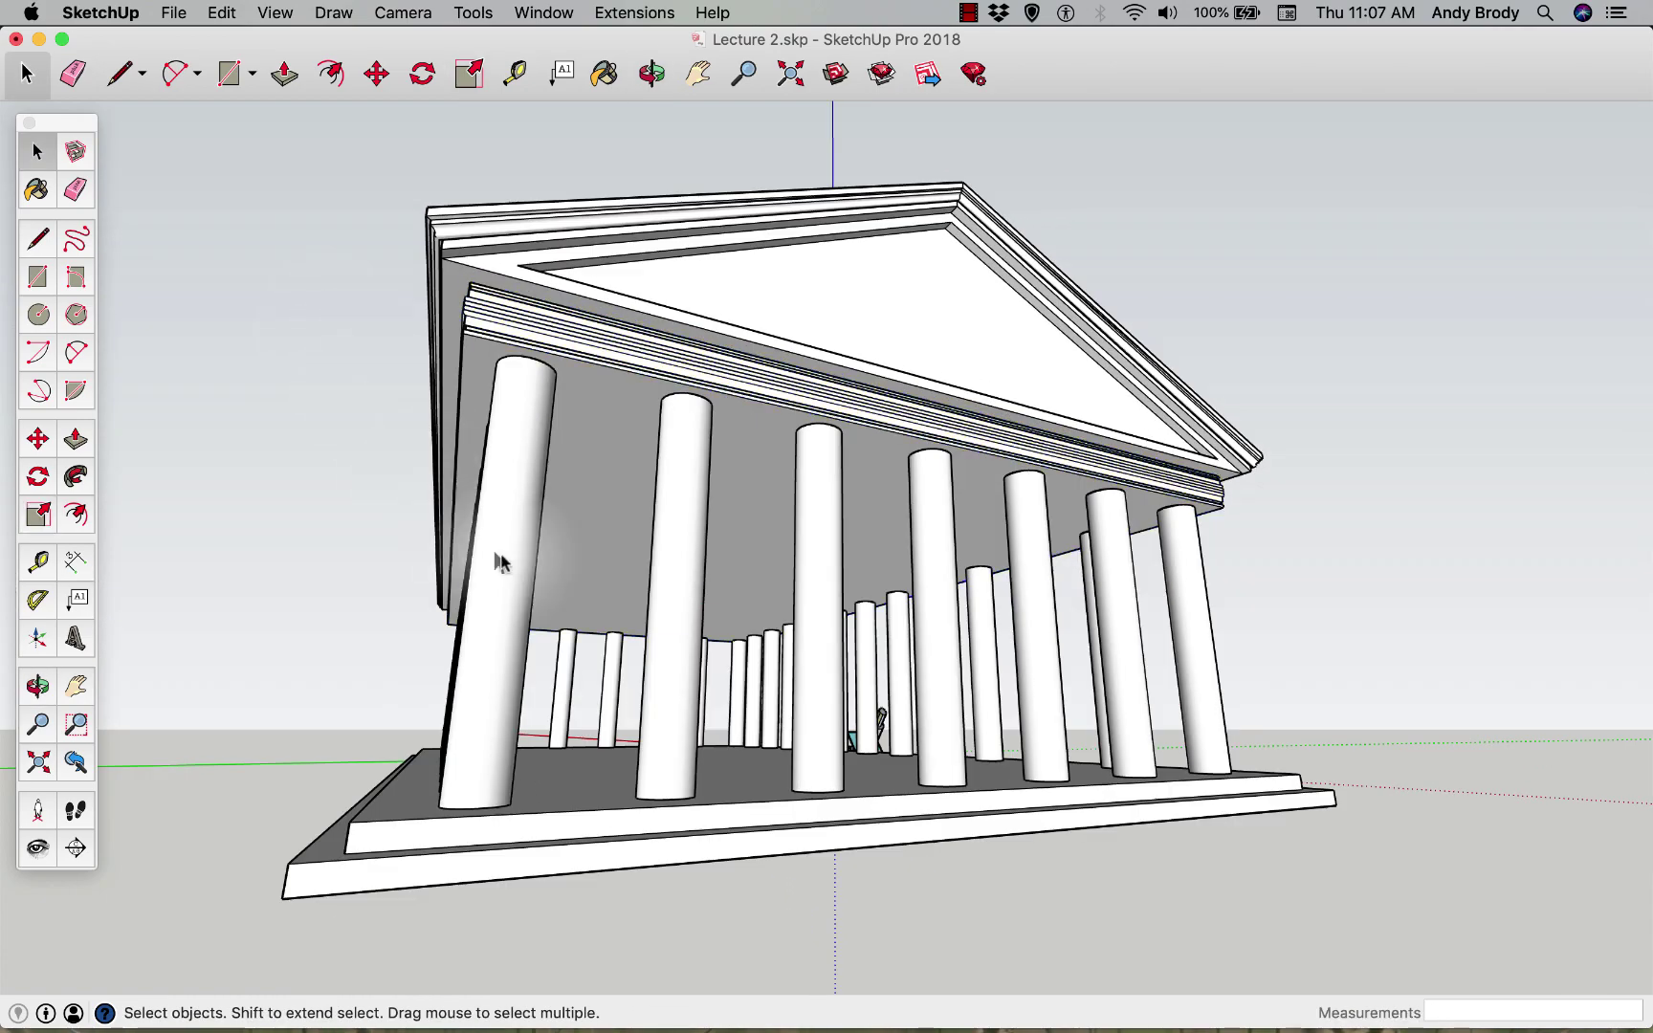
{"action": "middle_click_drag", "start_coordinate": [499, 562], "coordinate": [292, 616]}
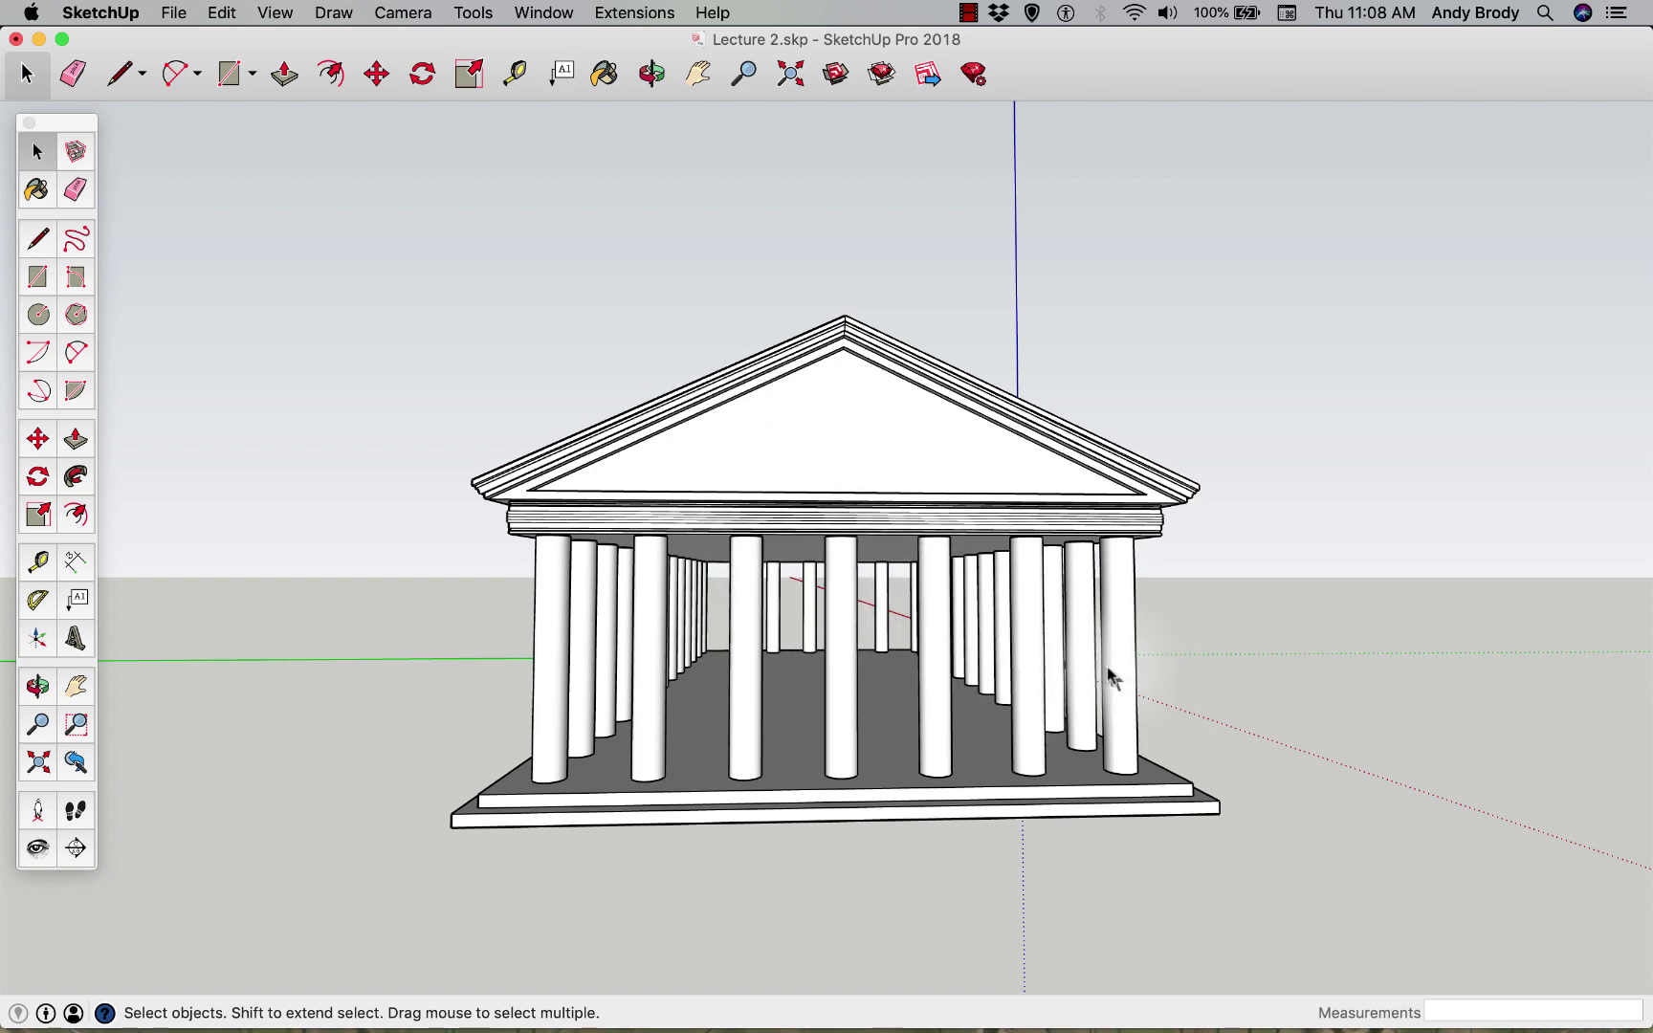
{"action": "left_click", "coordinate": [909, 452]}
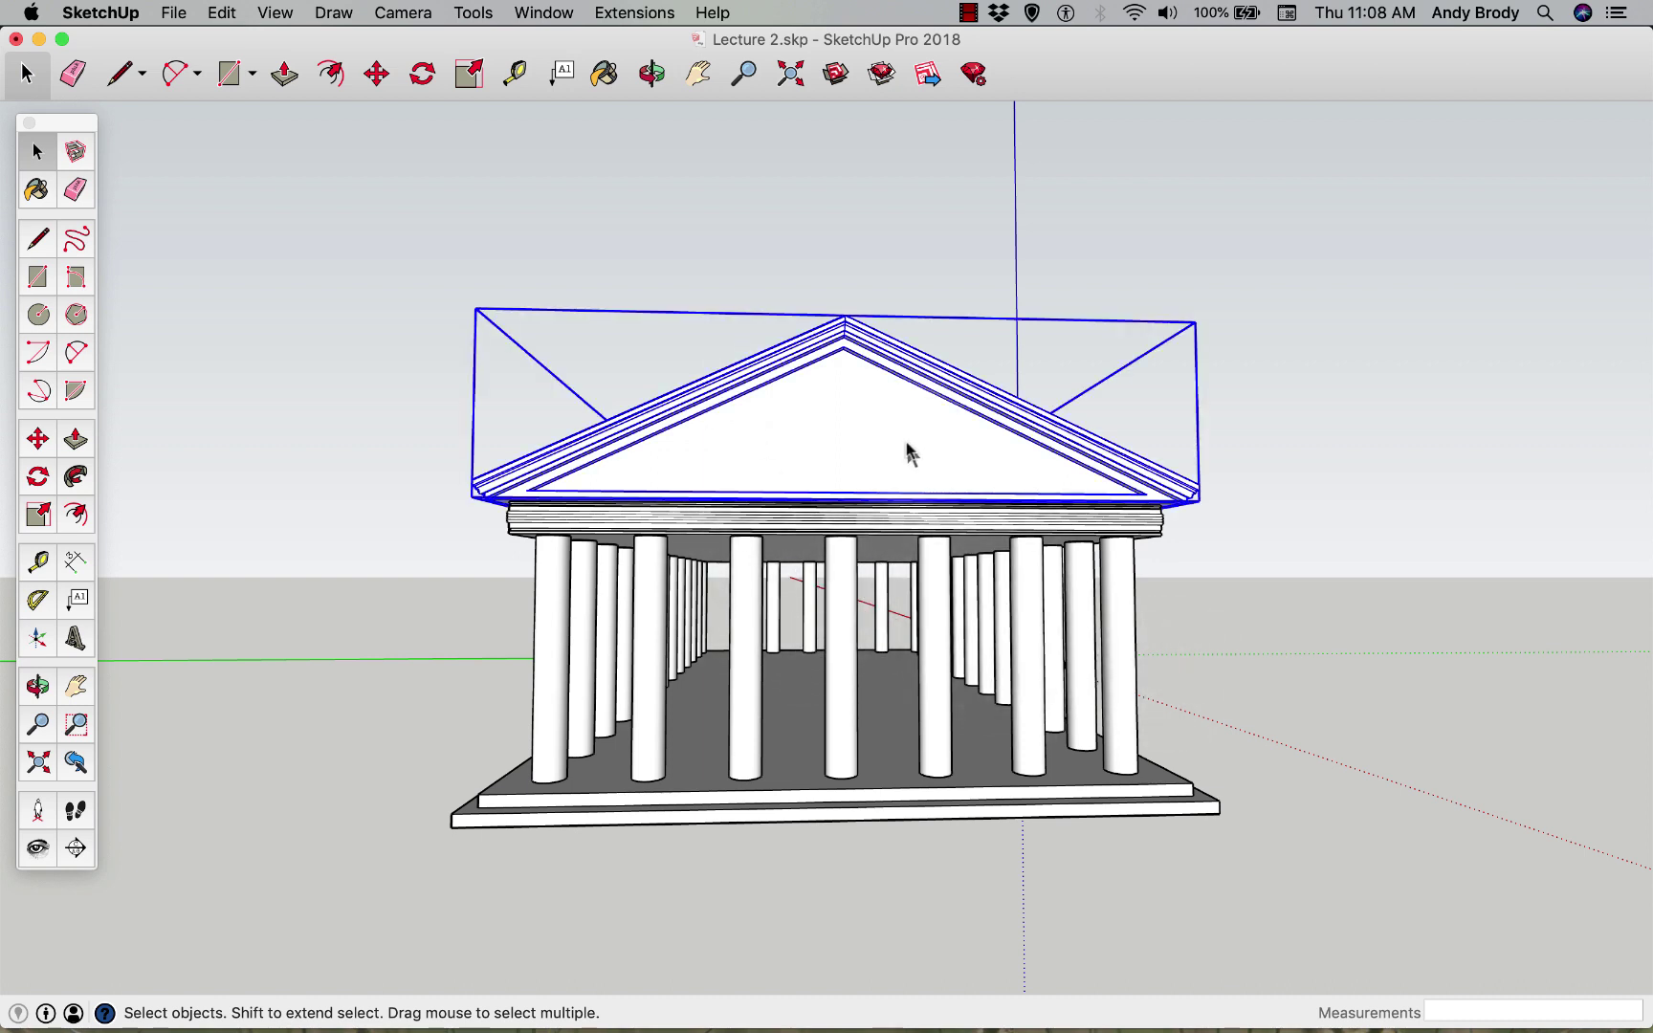
{"action": "left_click", "coordinate": [1200, 561]}
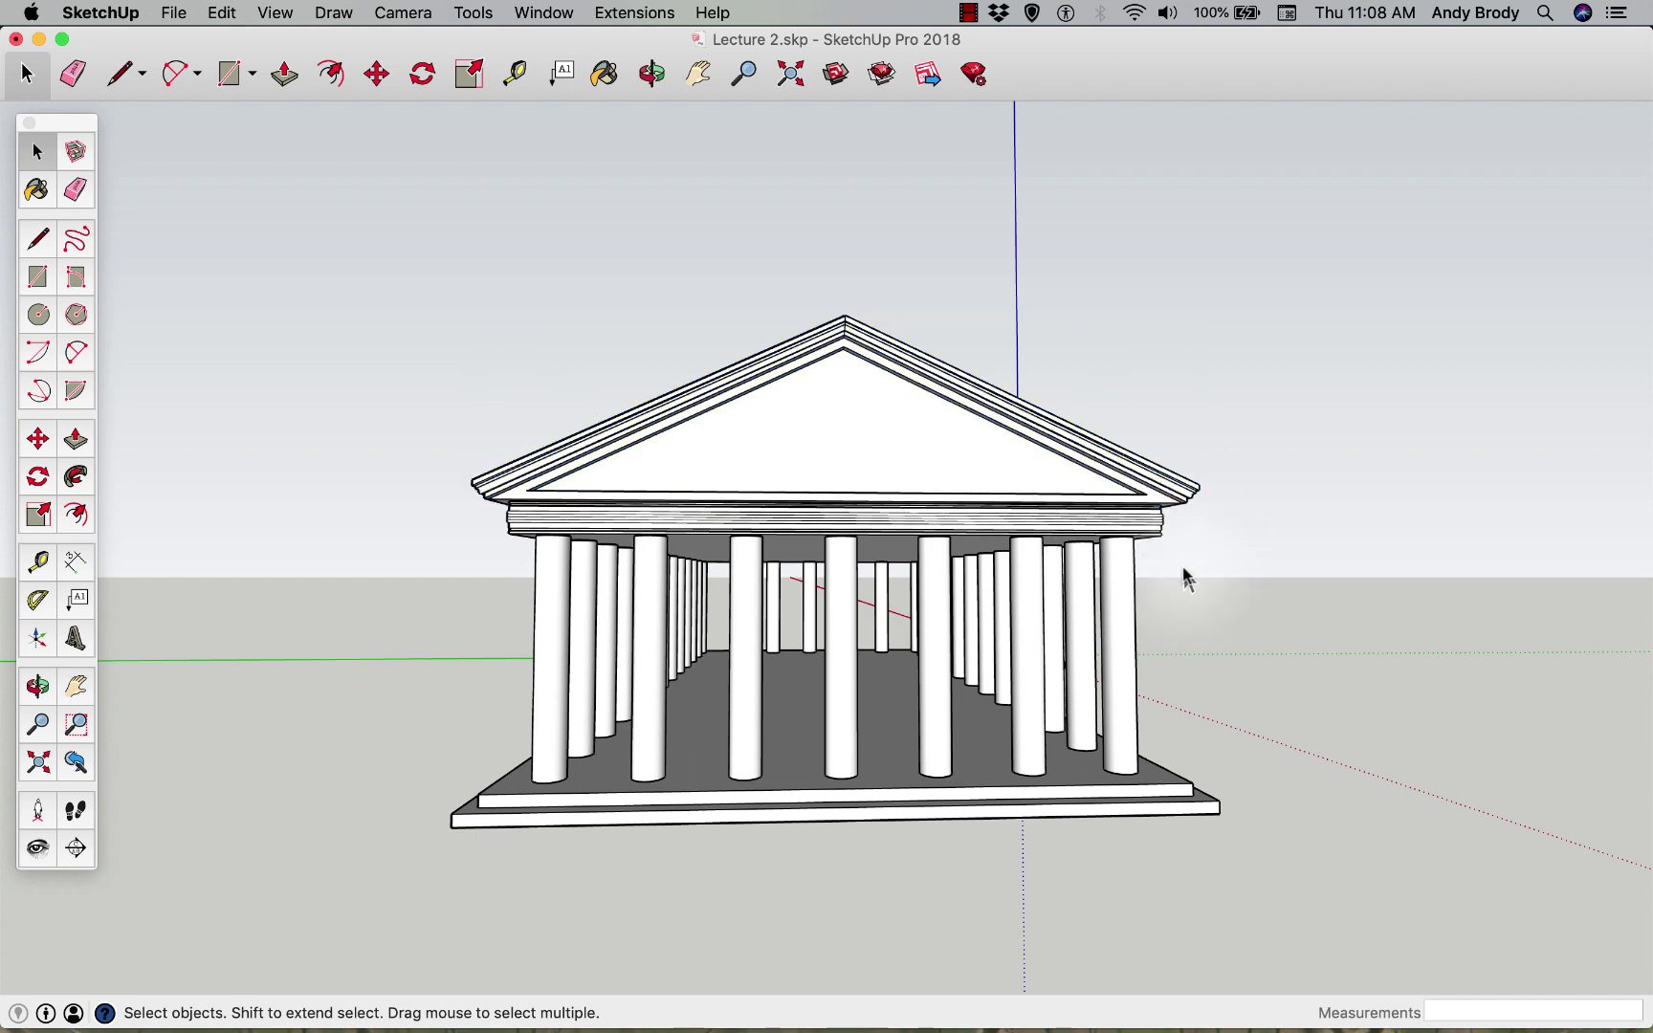
{"action": "left_click_drag", "start_coordinate": [1175, 568], "coordinate": [1148, 620]}
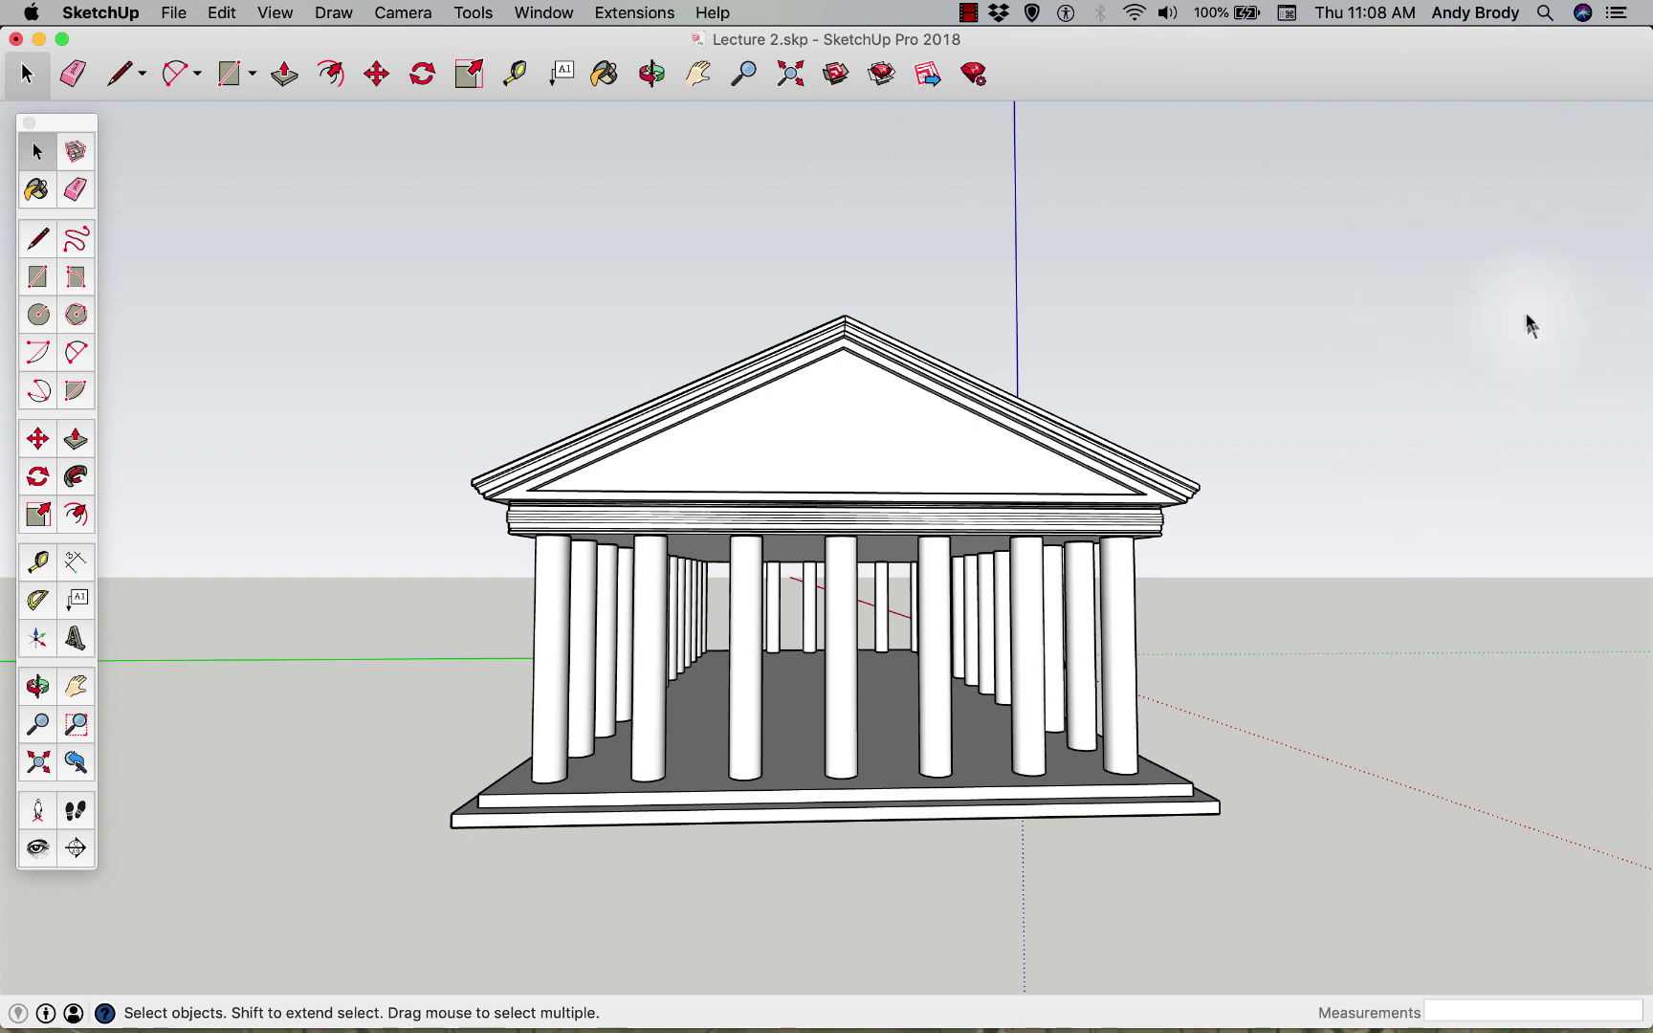
- Create a new layer named Exterior building
{"action": "left_click", "coordinate": [537, 13]}
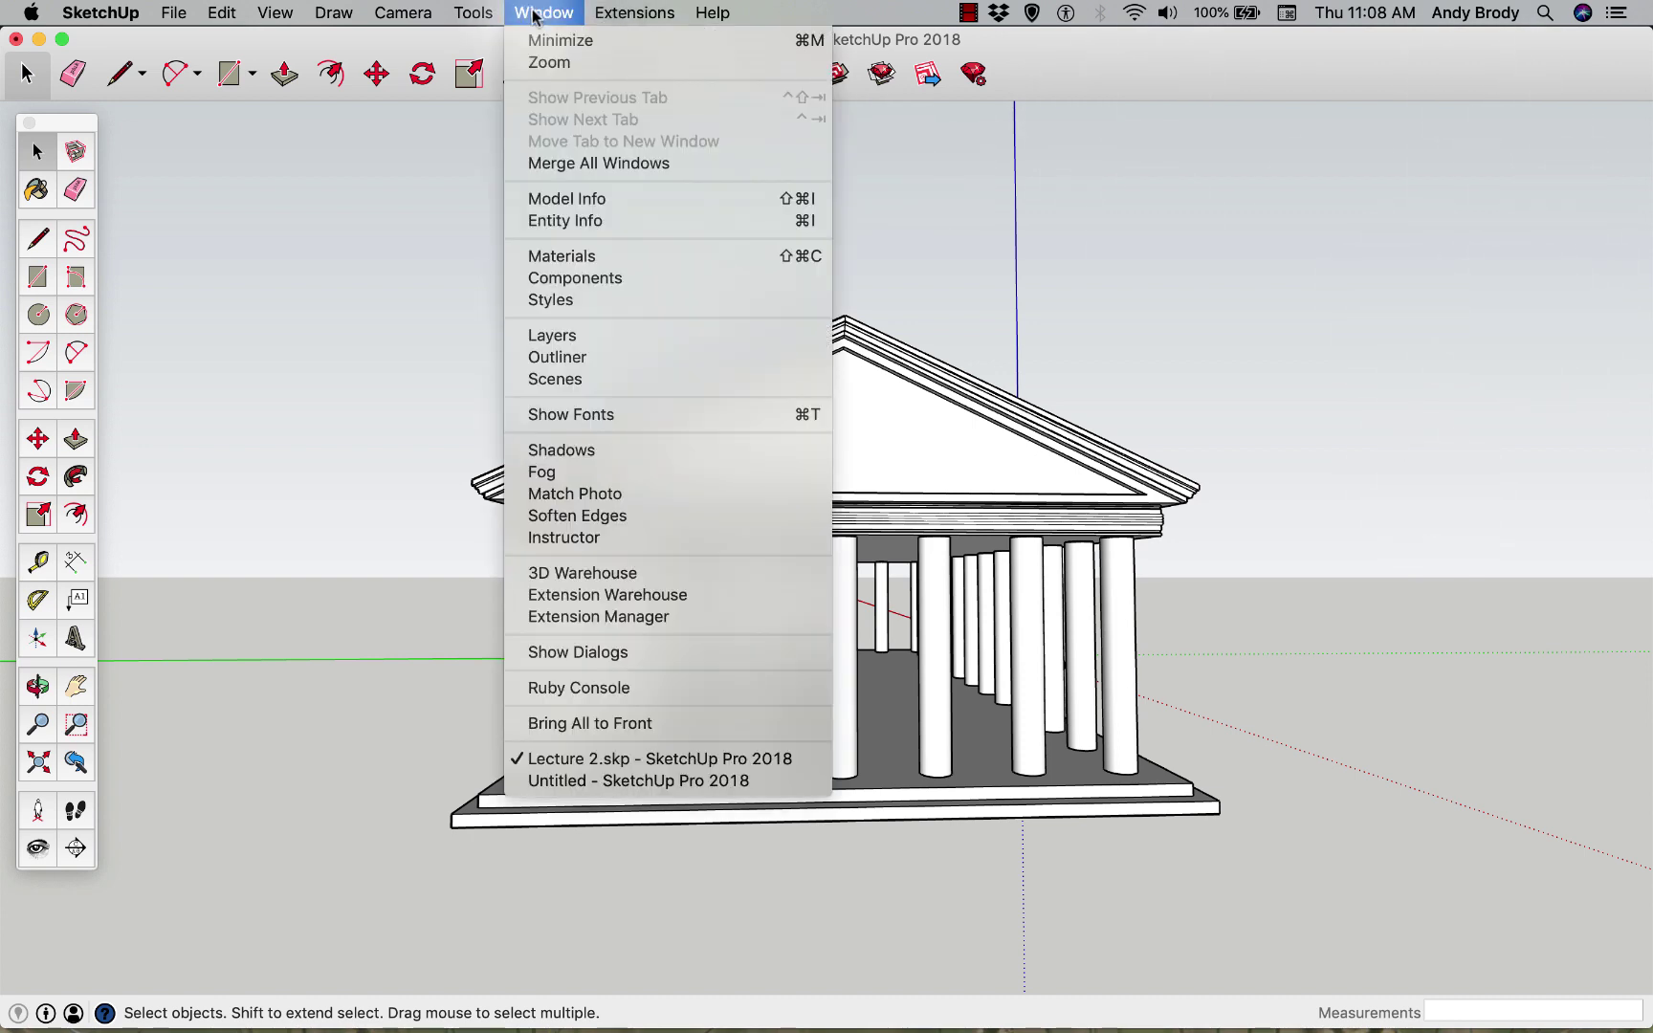
{"action": "left_click", "coordinate": [591, 336]}
{"action": "left_click", "coordinate": [1390, 165]}
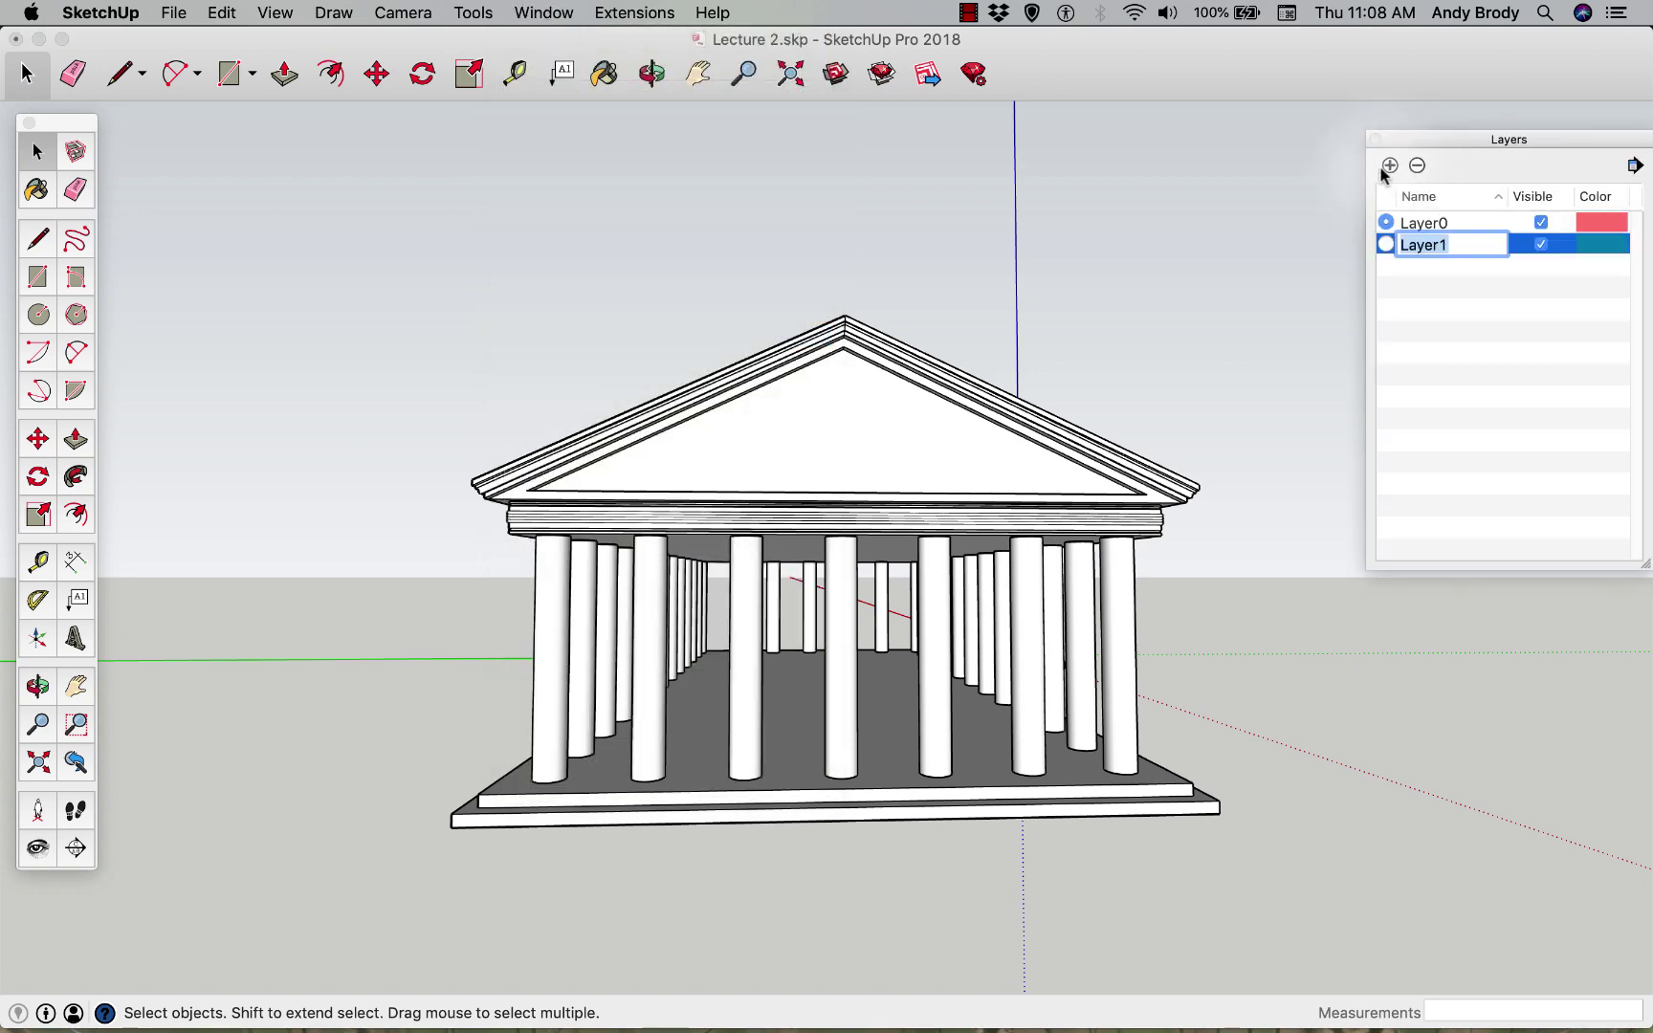
{"action": "type", "text": "Ext"}
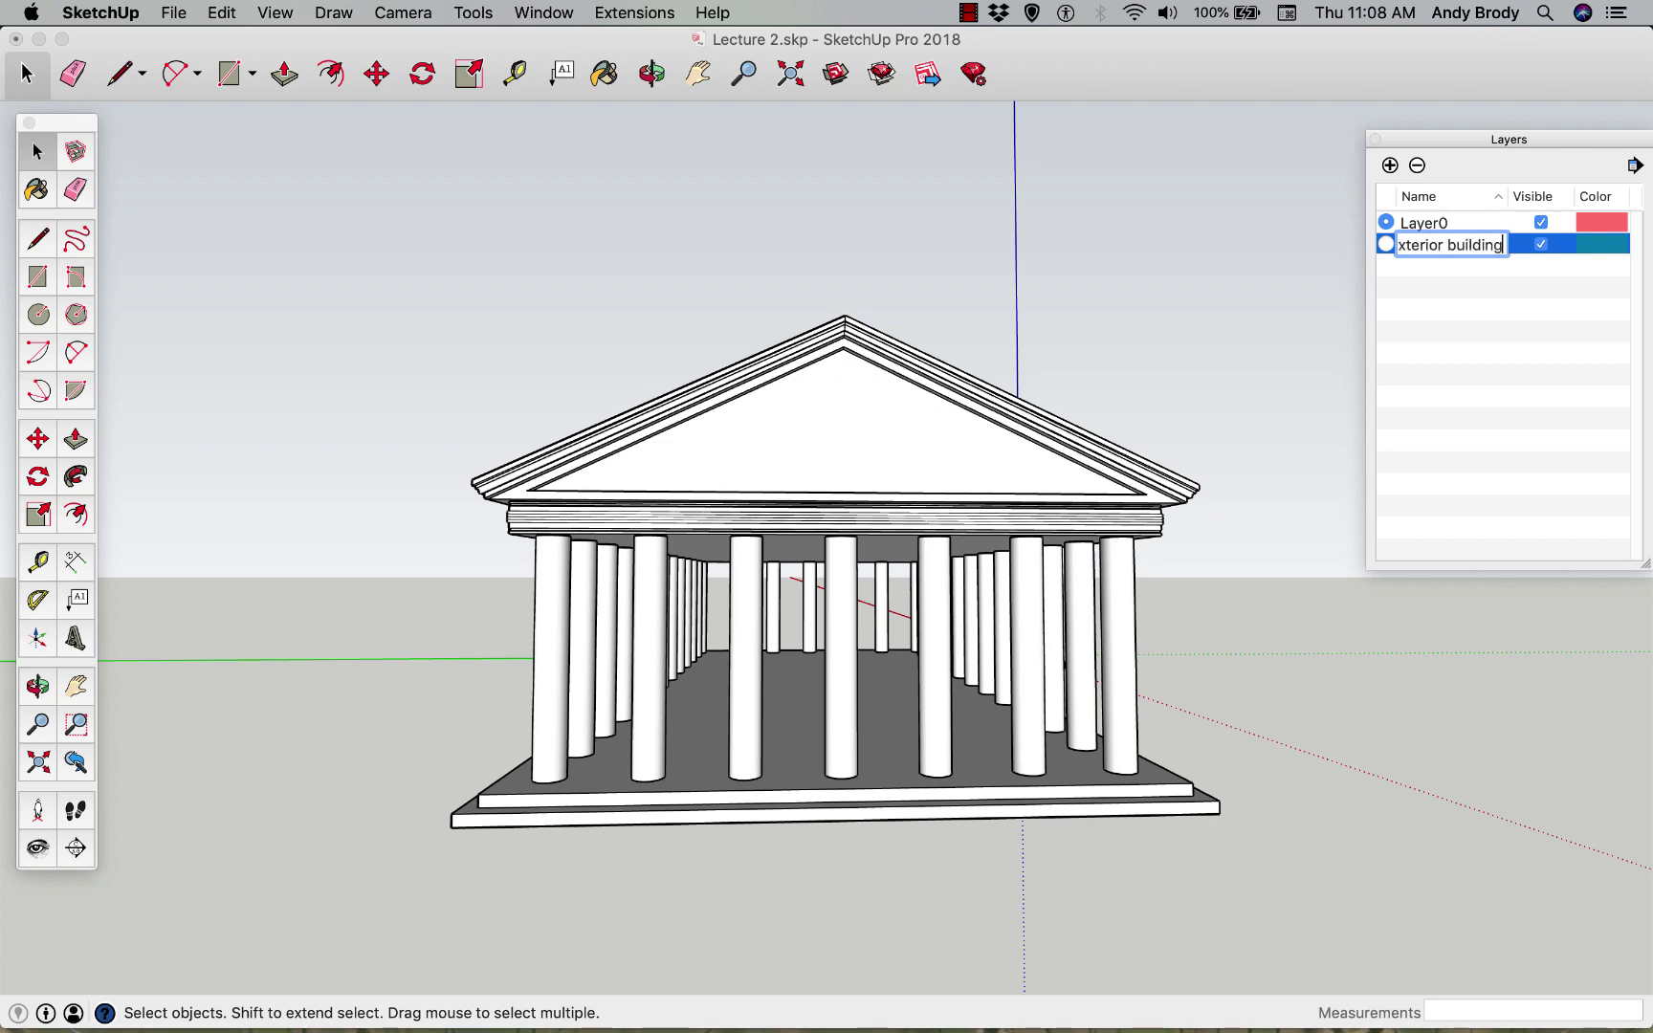
{"action": "type", "text": "erior building"}
{"action": "key", "text": "Return"}
- Select the whole temple, including the stepped base, and assign it to the Exterior building layer
{"action": "left_click_drag", "start_coordinate": [1188, 295], "coordinate": [499, 569]}
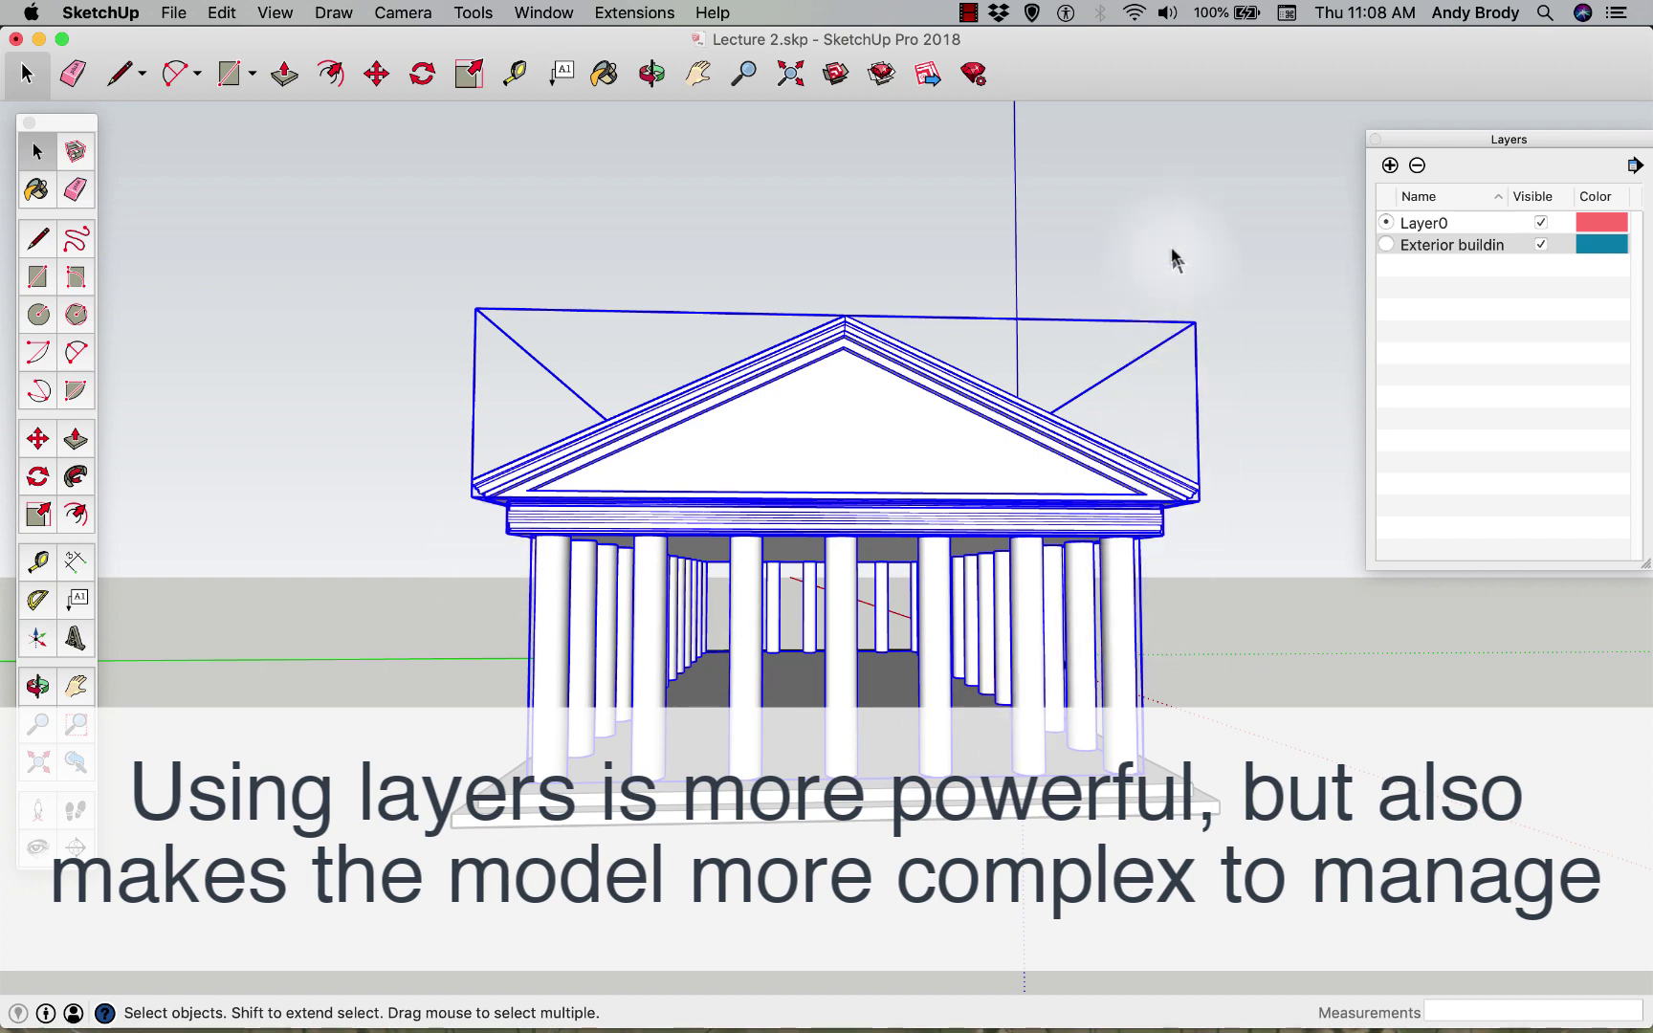
{"action": "left_click_drag", "start_coordinate": [1204, 227], "coordinate": [880, 811]}
{"action": "left_click_drag", "start_coordinate": [441, 804], "coordinate": [441, 809]}
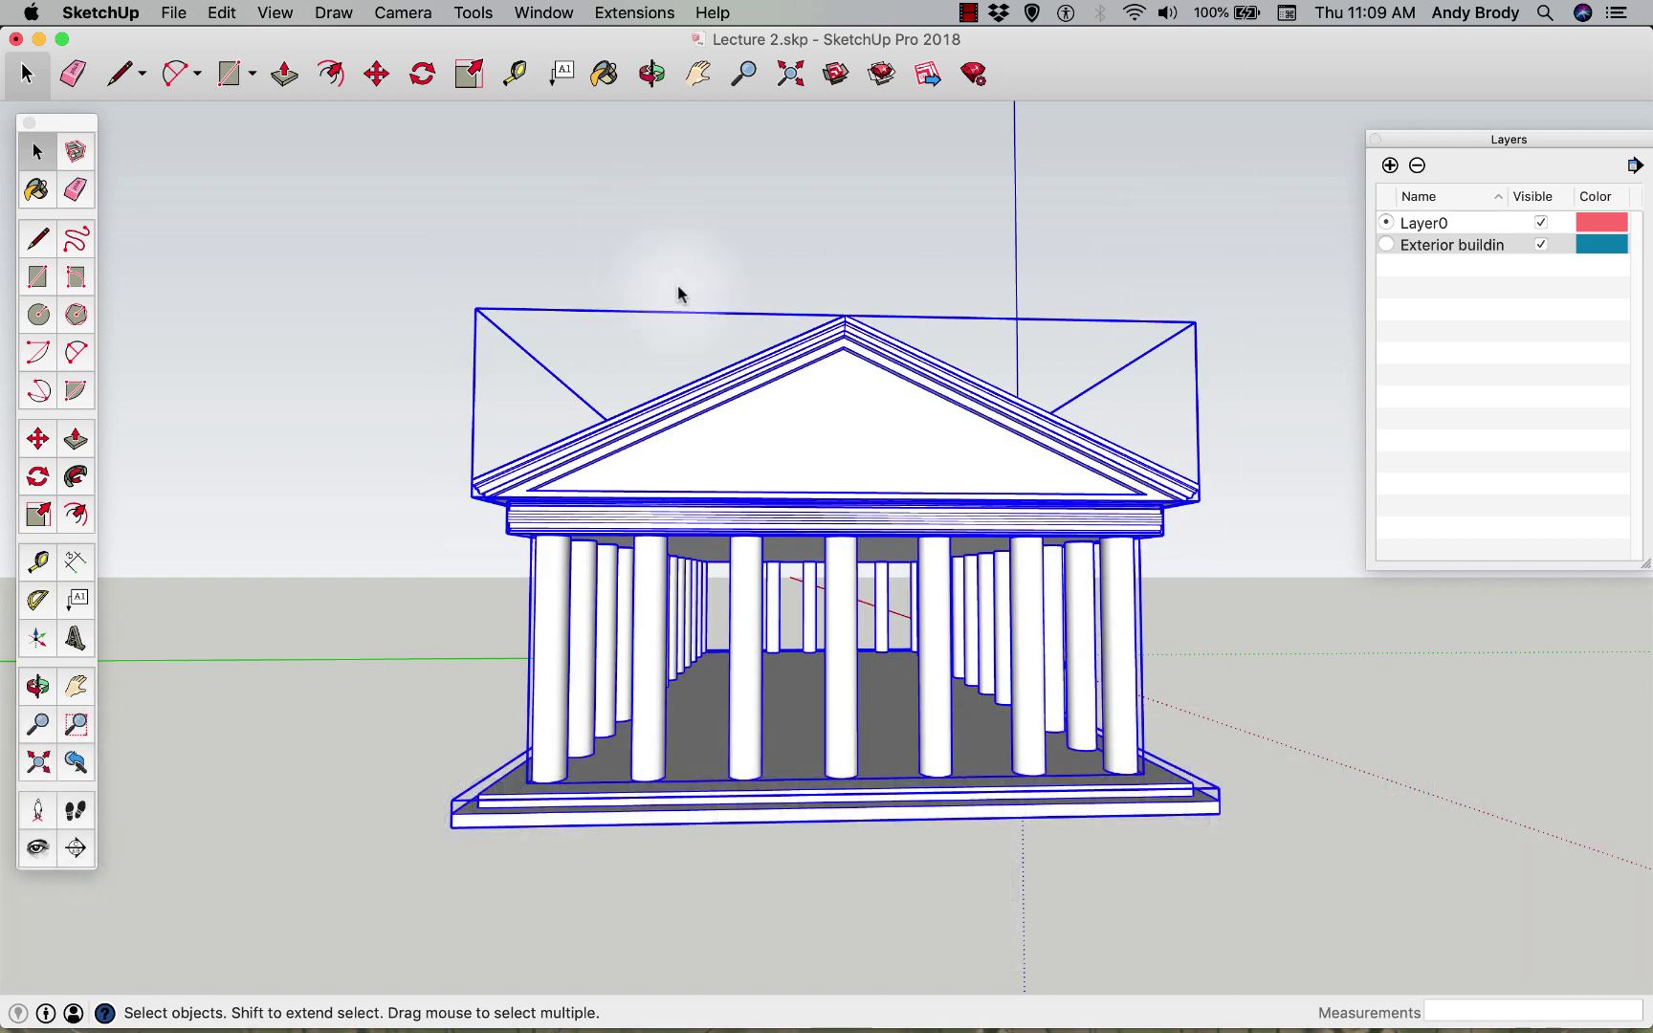
{"action": "right_click", "coordinate": [818, 396]}
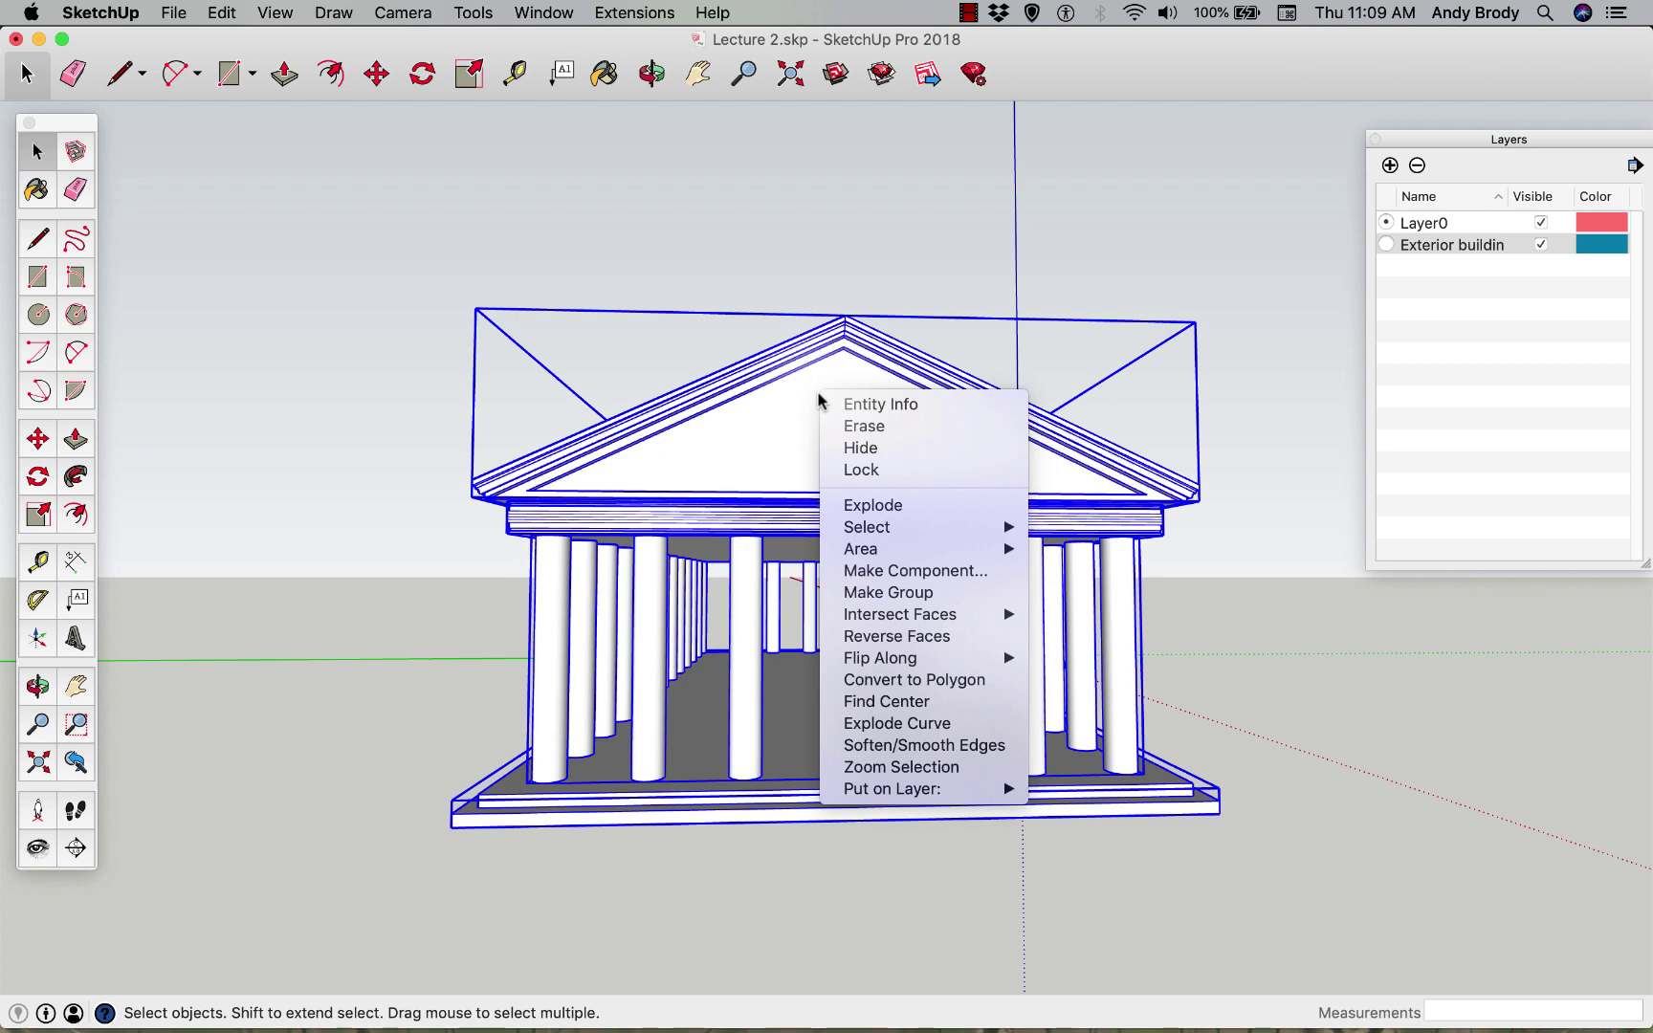
{"action": "mouse_move", "coordinate": [926, 794]}
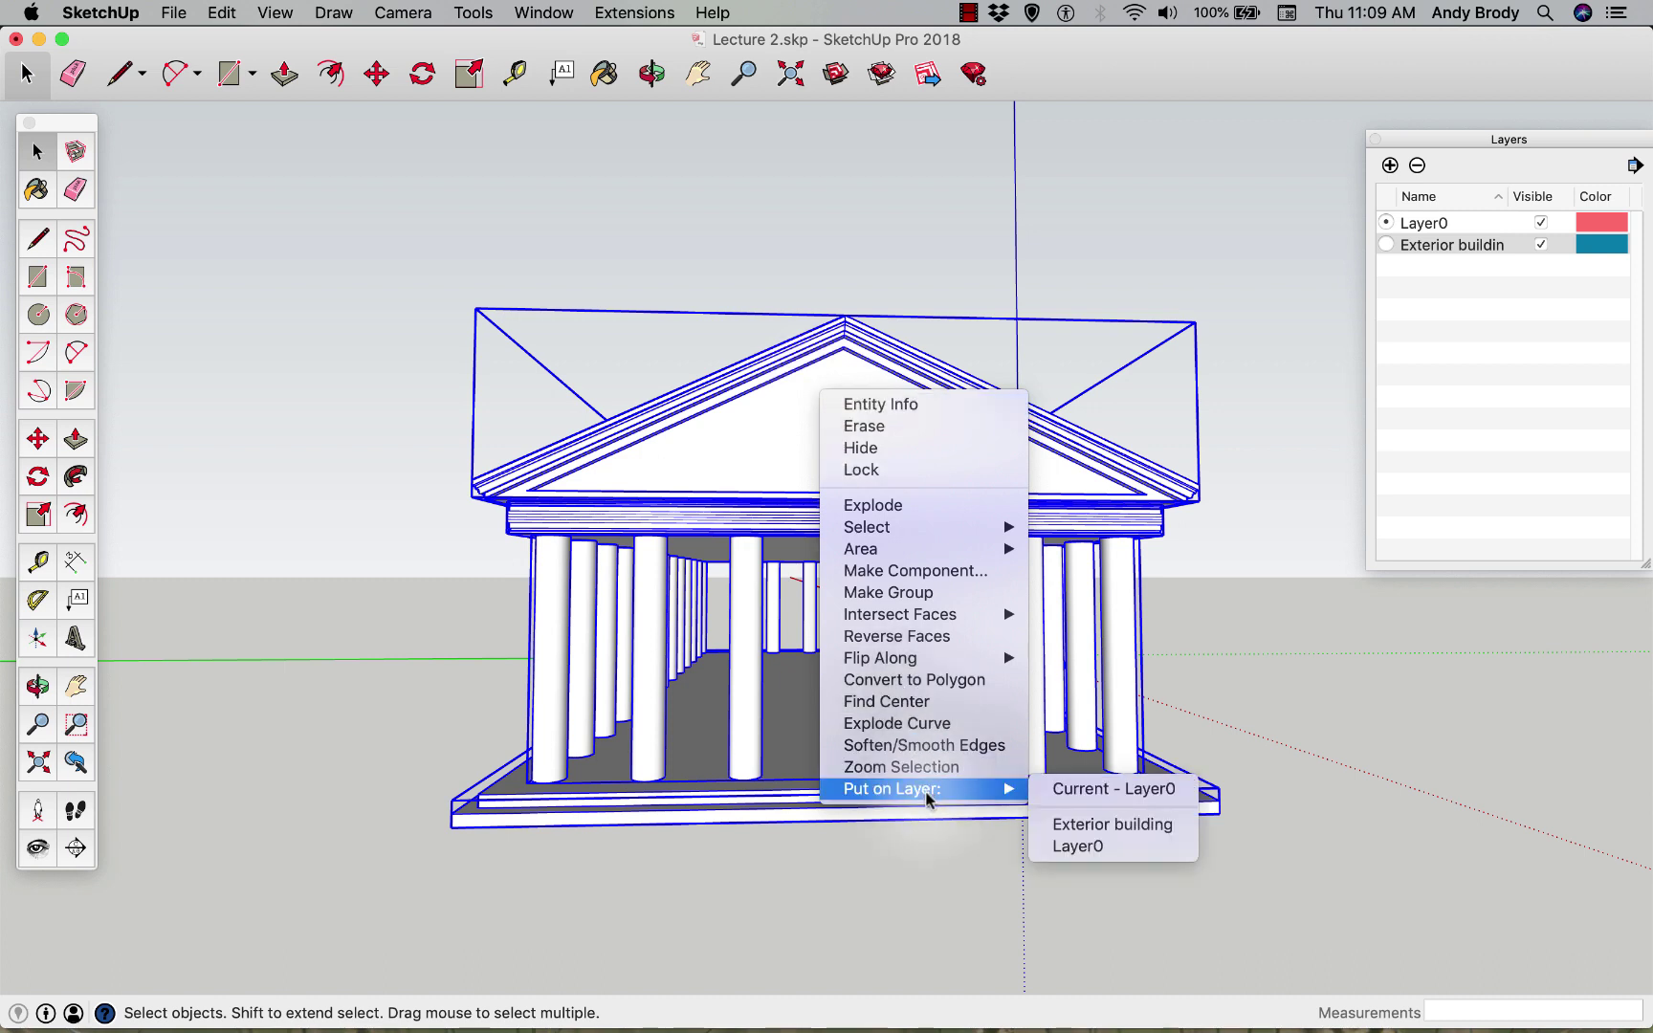
{"action": "left_click", "coordinate": [1100, 826]}
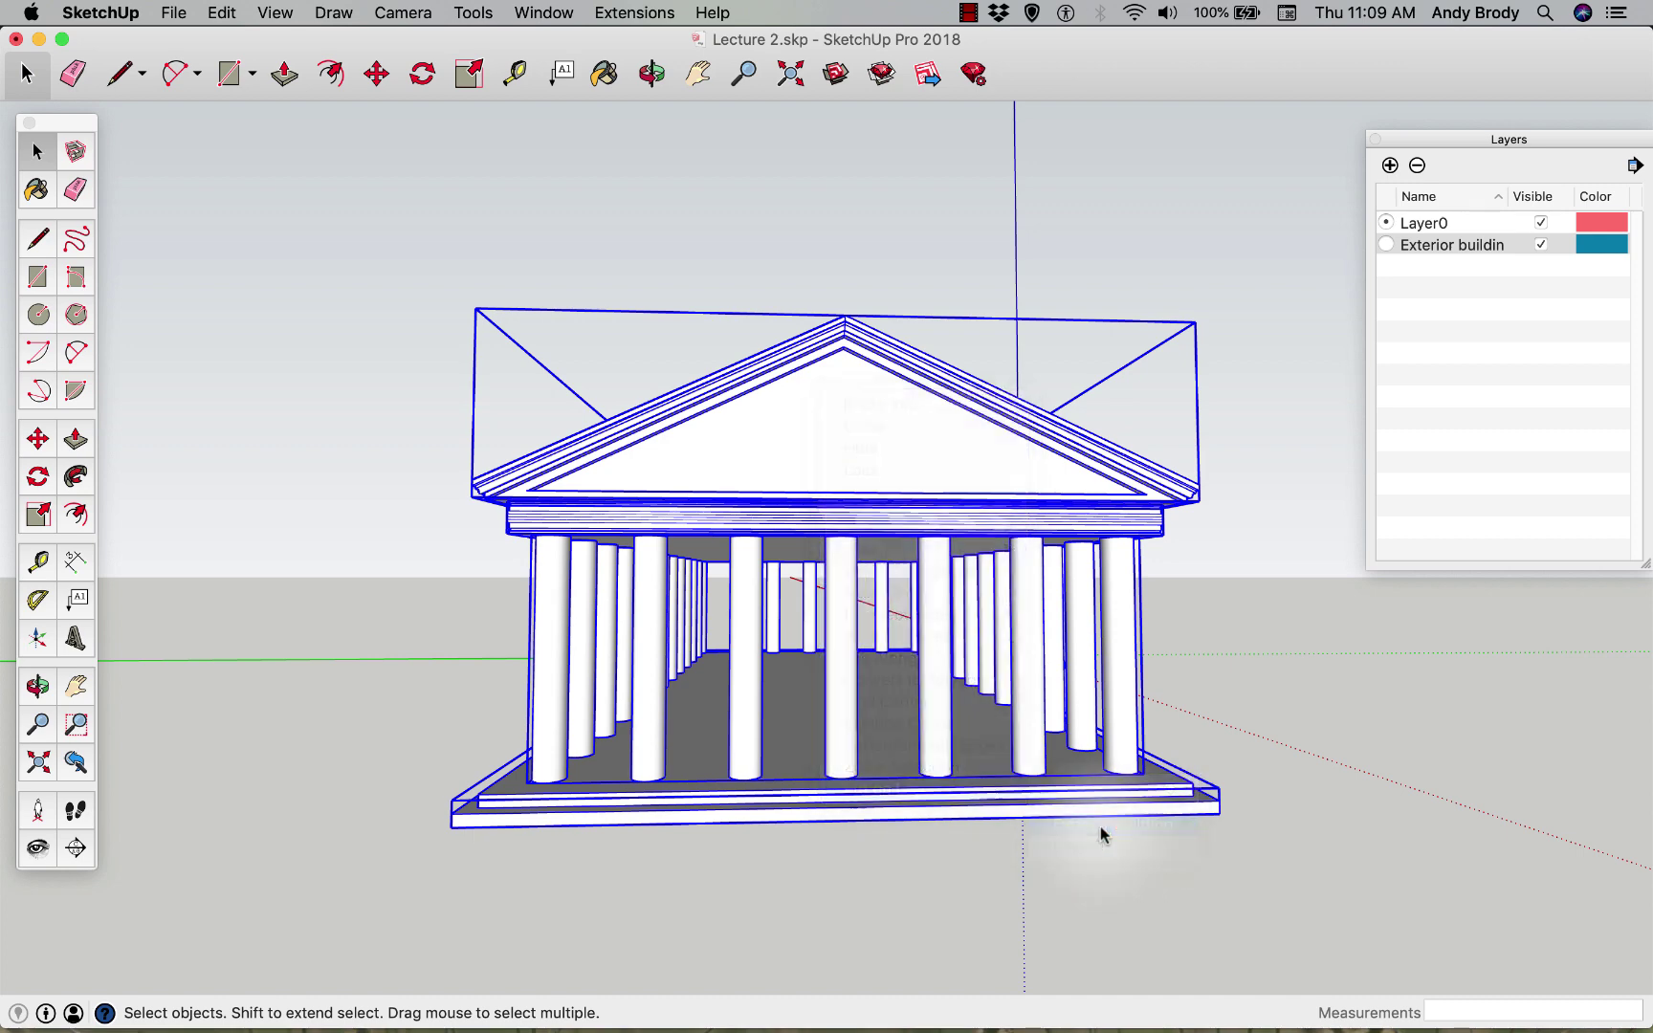
{"action": "left_click", "coordinate": [1187, 256]}
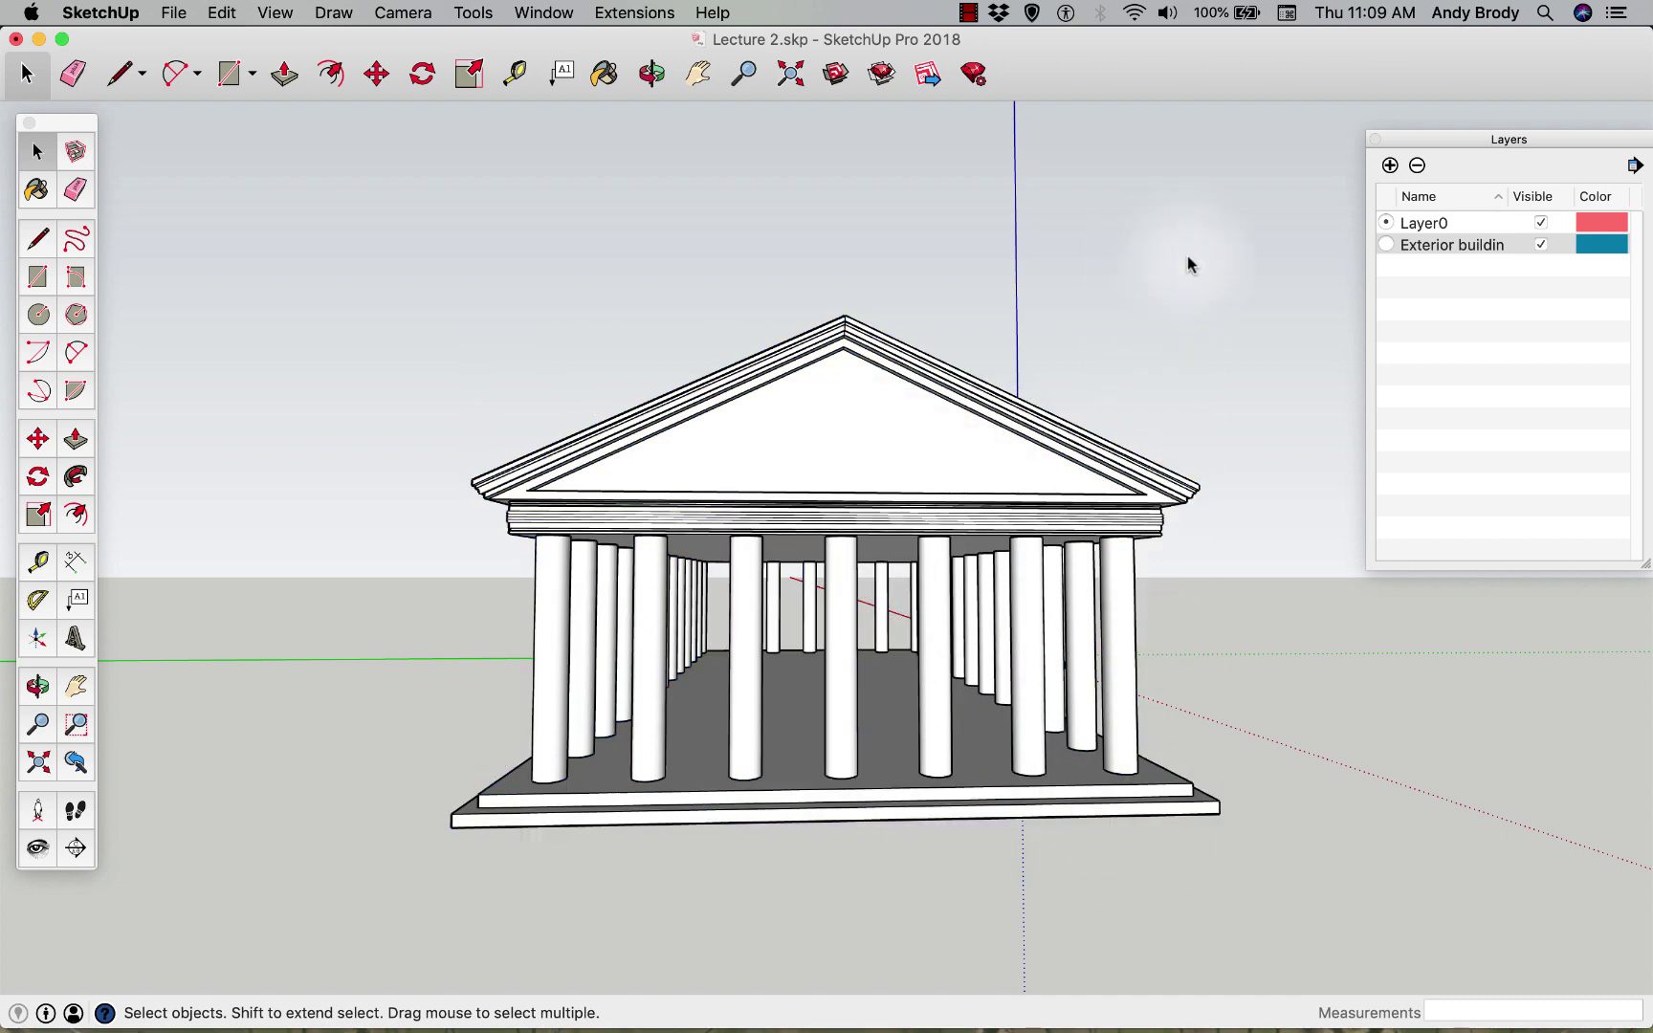
- Turn off the visibility of the Exterior building layer and undo that change
{"action": "left_click", "coordinate": [1540, 246]}
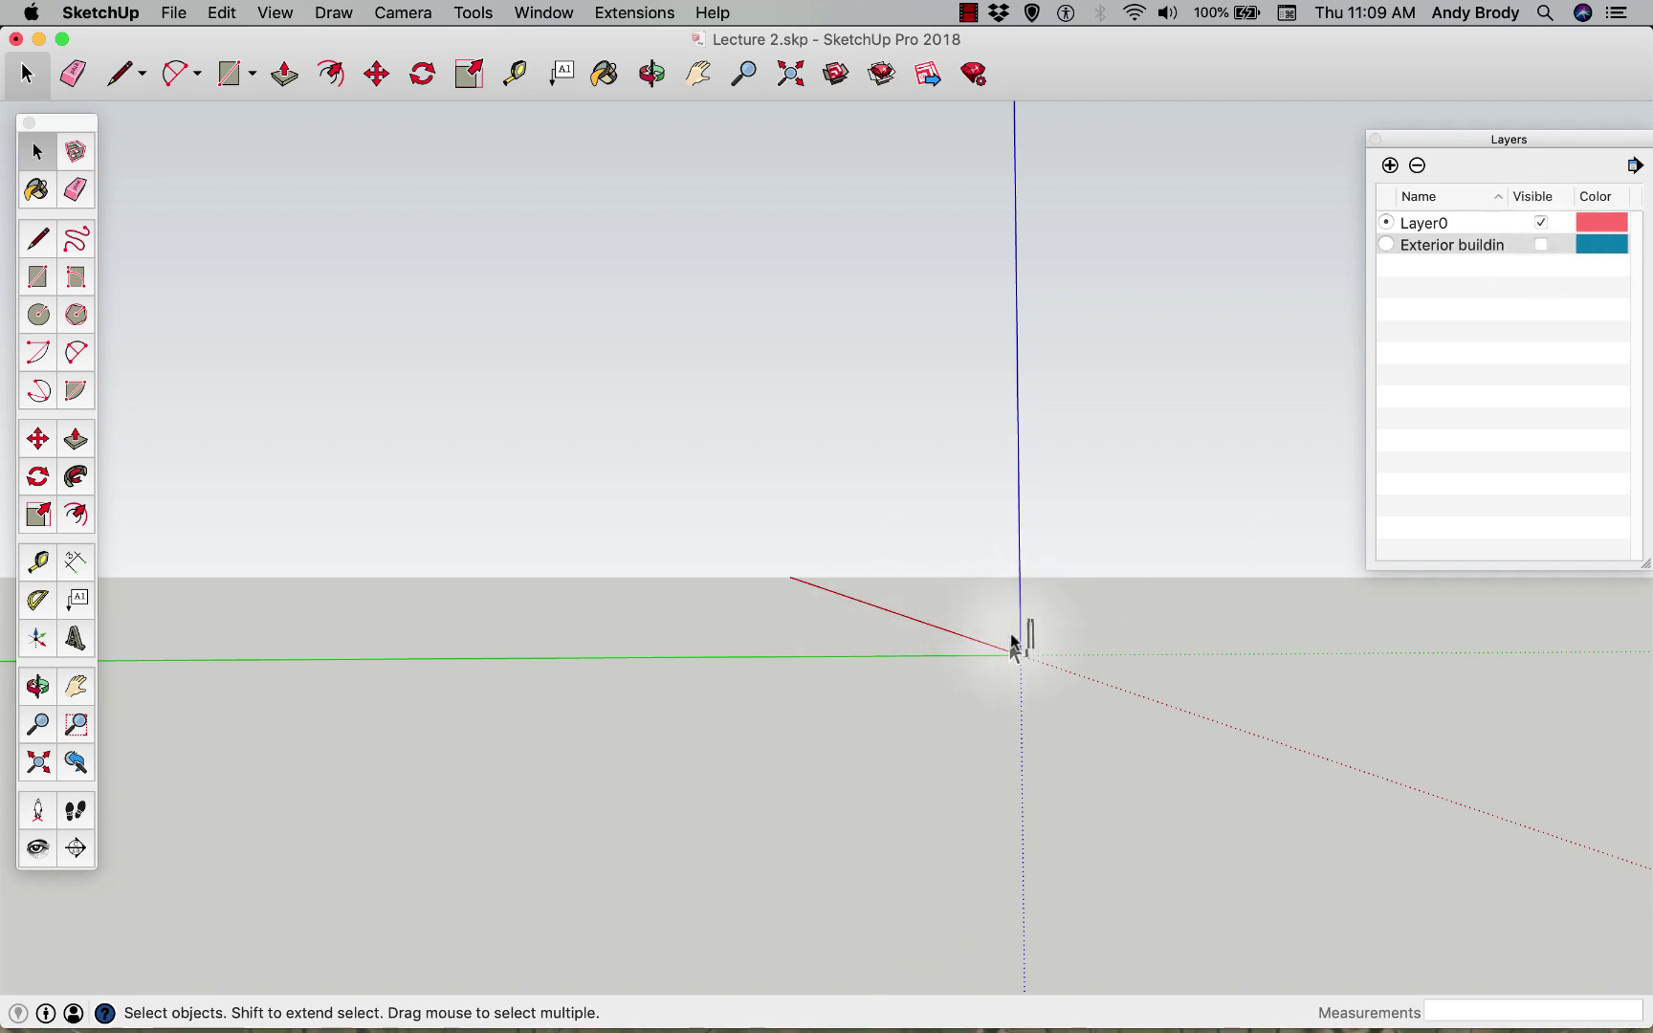
{"action": "key", "text": "super+z"}
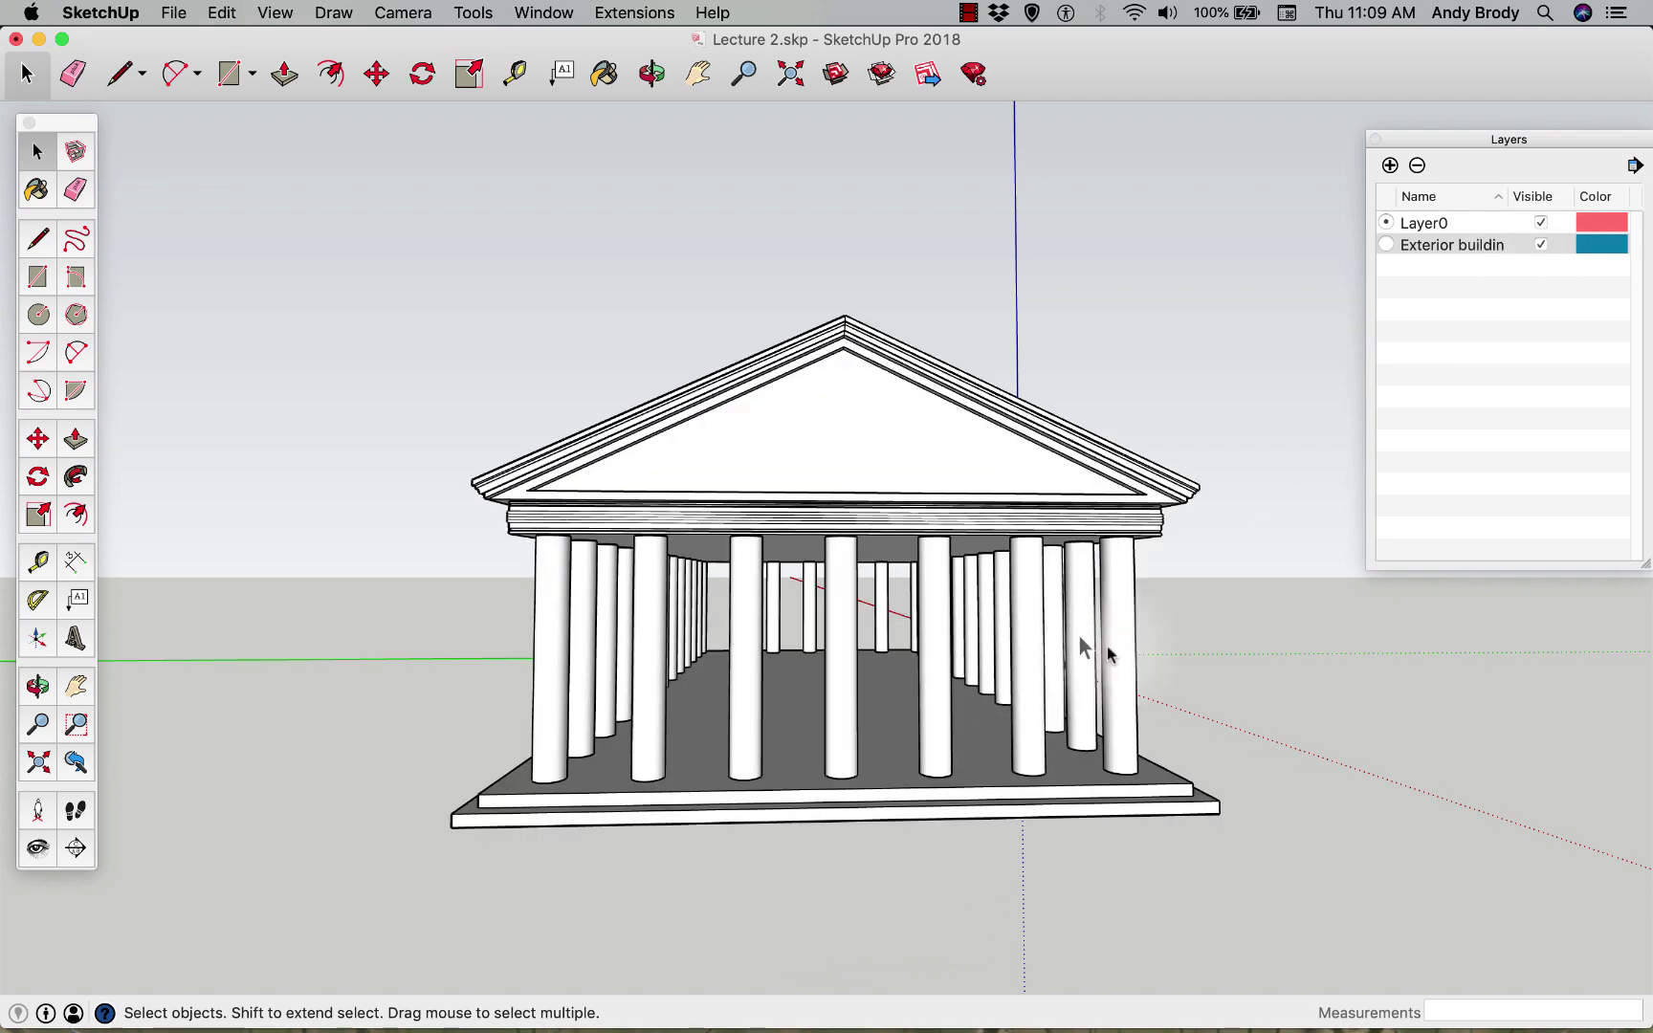
{"action": "key", "text": "o"}
{"action": "left_click_drag", "start_coordinate": [1088, 650], "coordinate": [1196, 674]}
{"action": "key", "text": "space"}
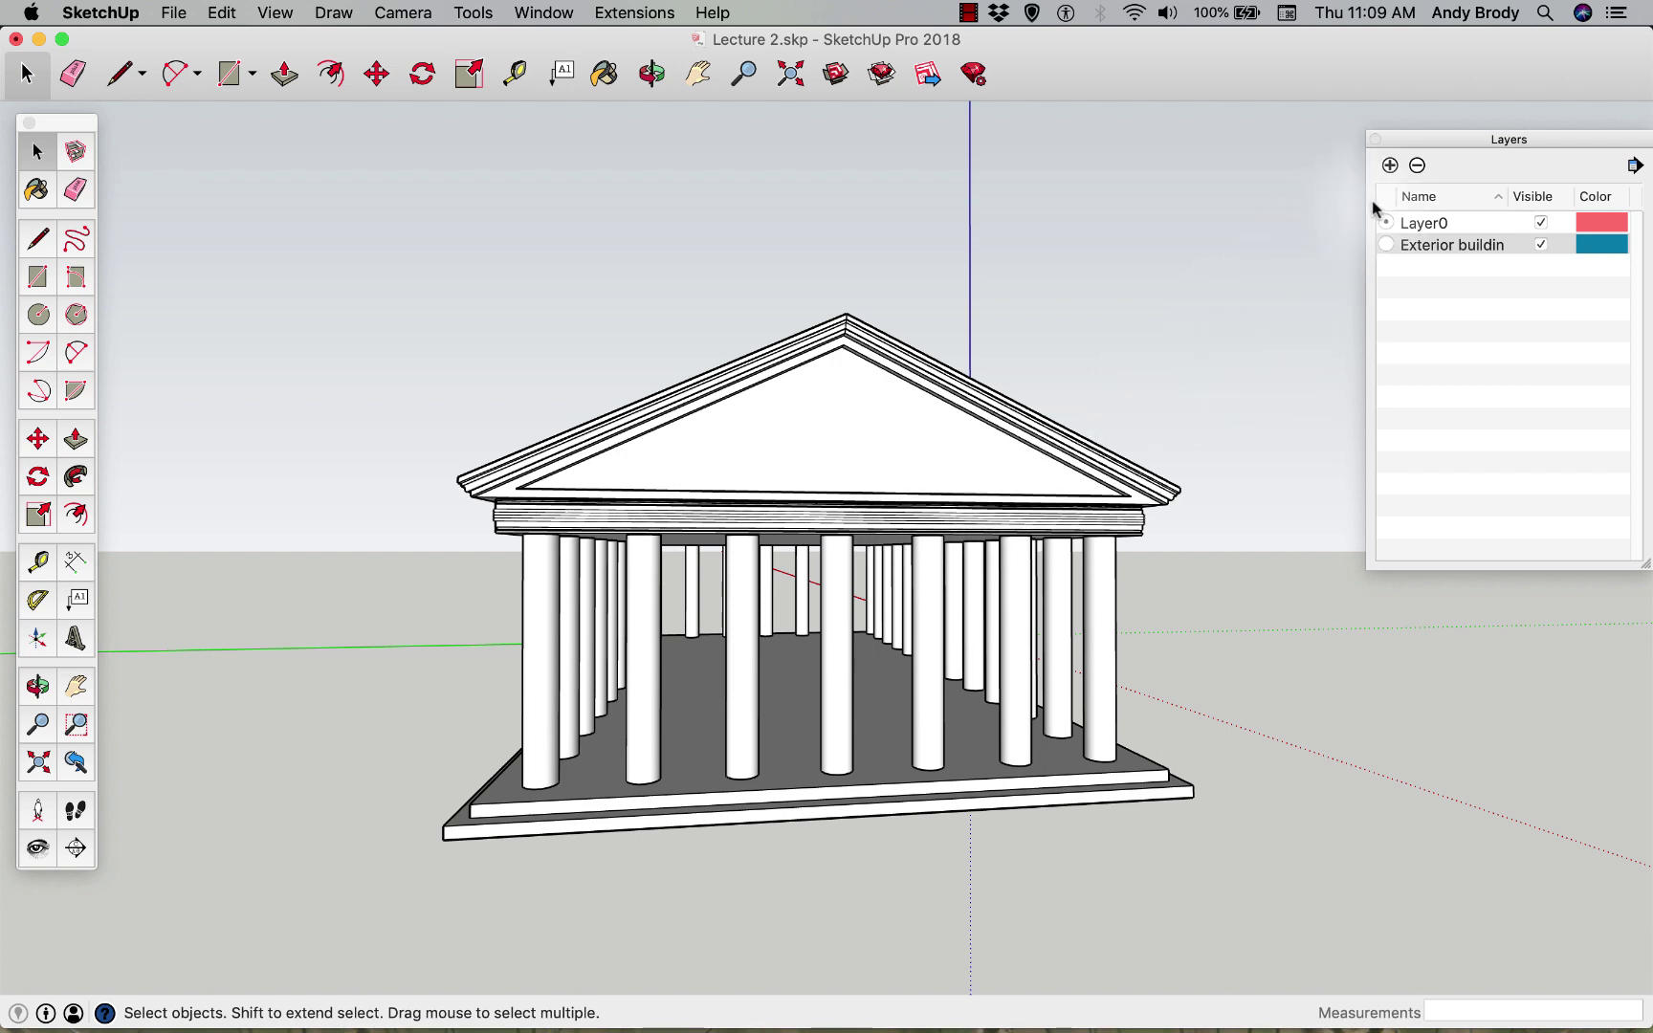
- Hide the roof, entablature and column groups so only the stepped base shows, and close the layer list
{"action": "left_click", "coordinate": [831, 447]}
{"action": "left_click", "coordinate": [1215, 528]}
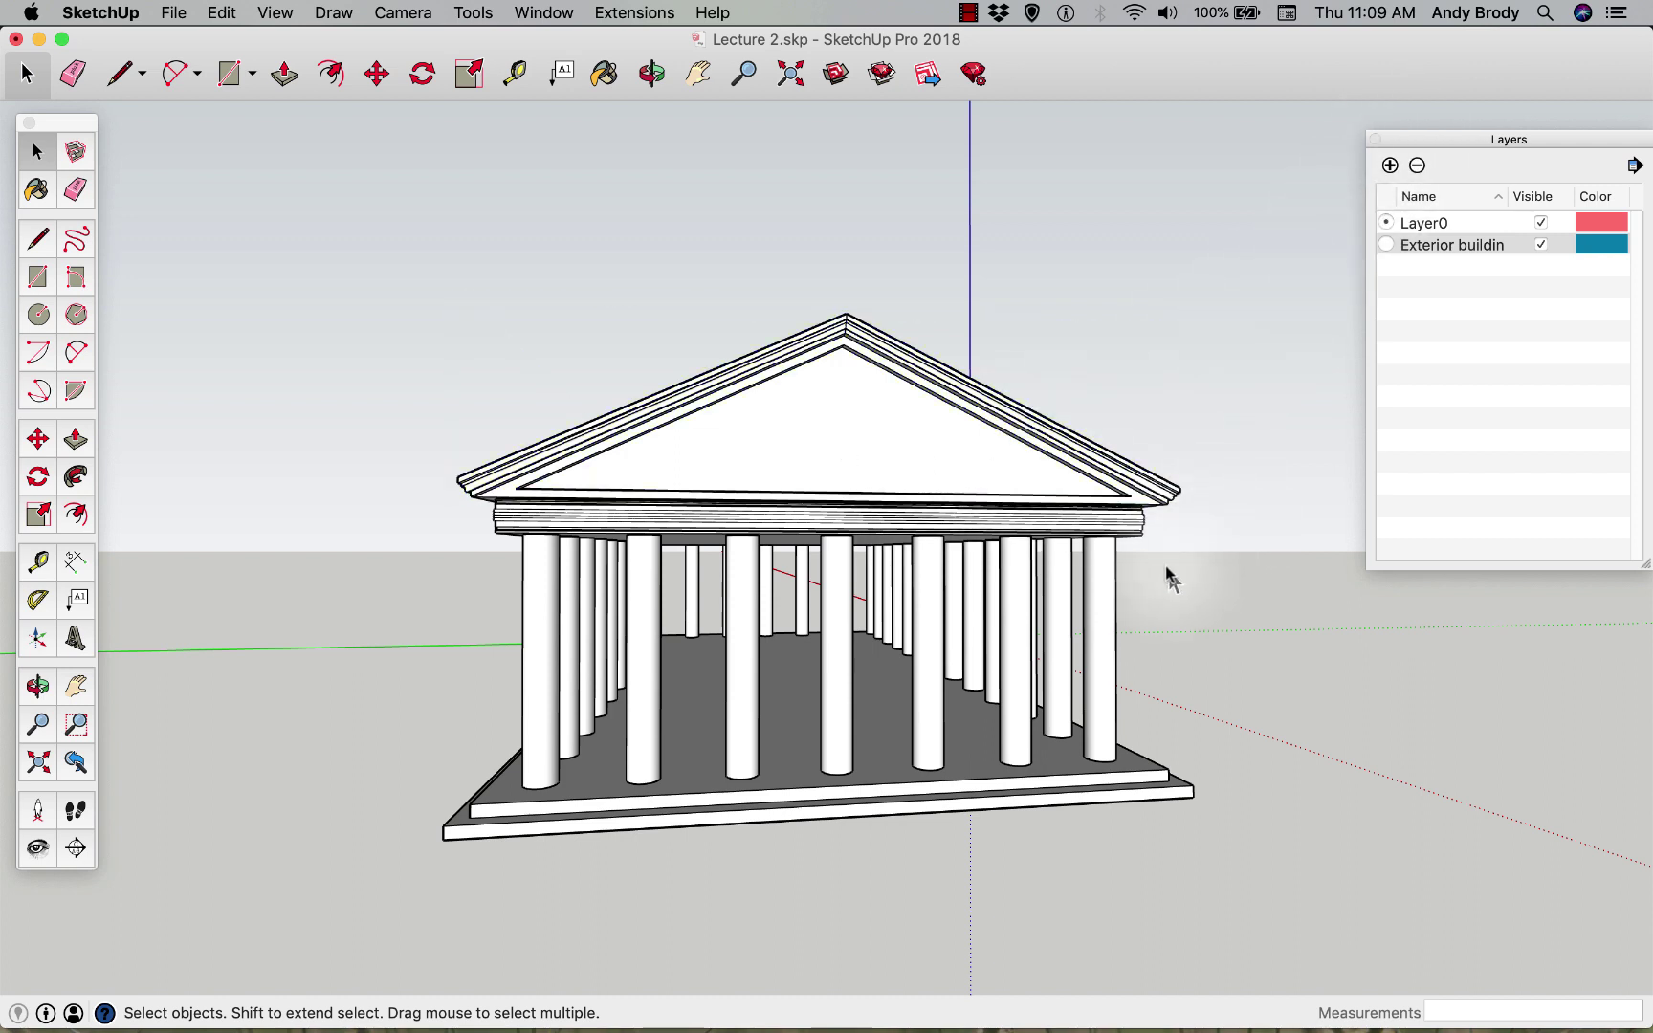
{"action": "left_click", "coordinate": [1100, 480]}
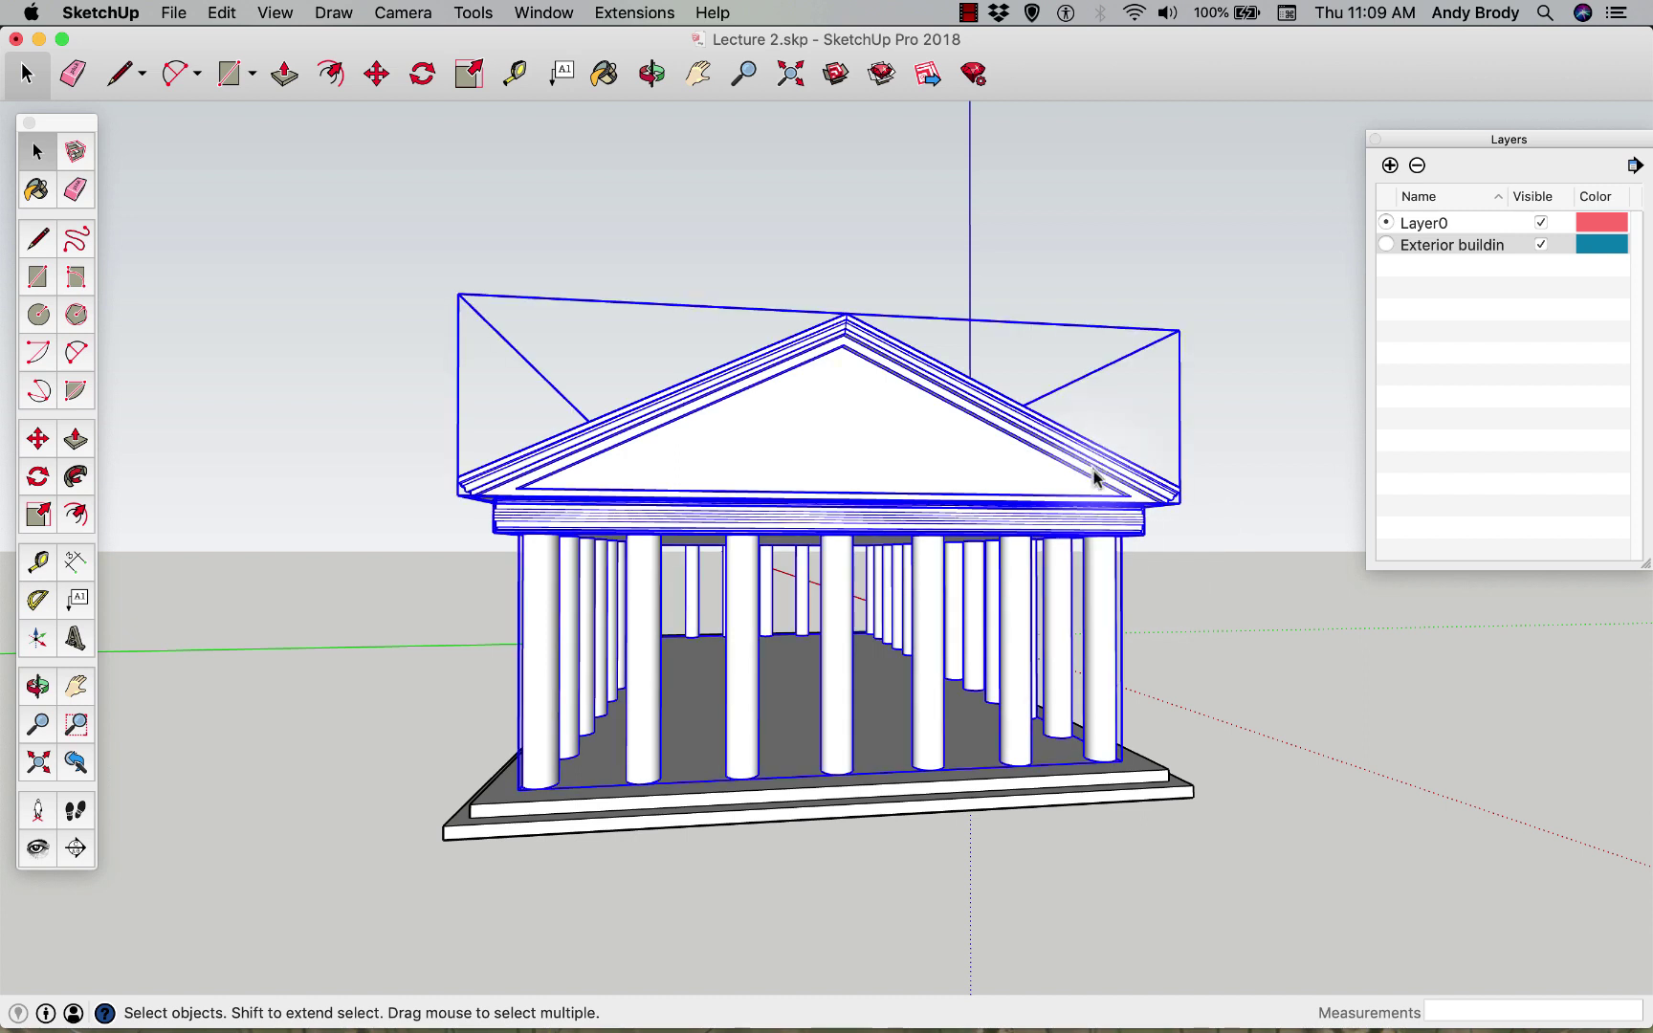
{"action": "right_click", "coordinate": [1106, 504]}
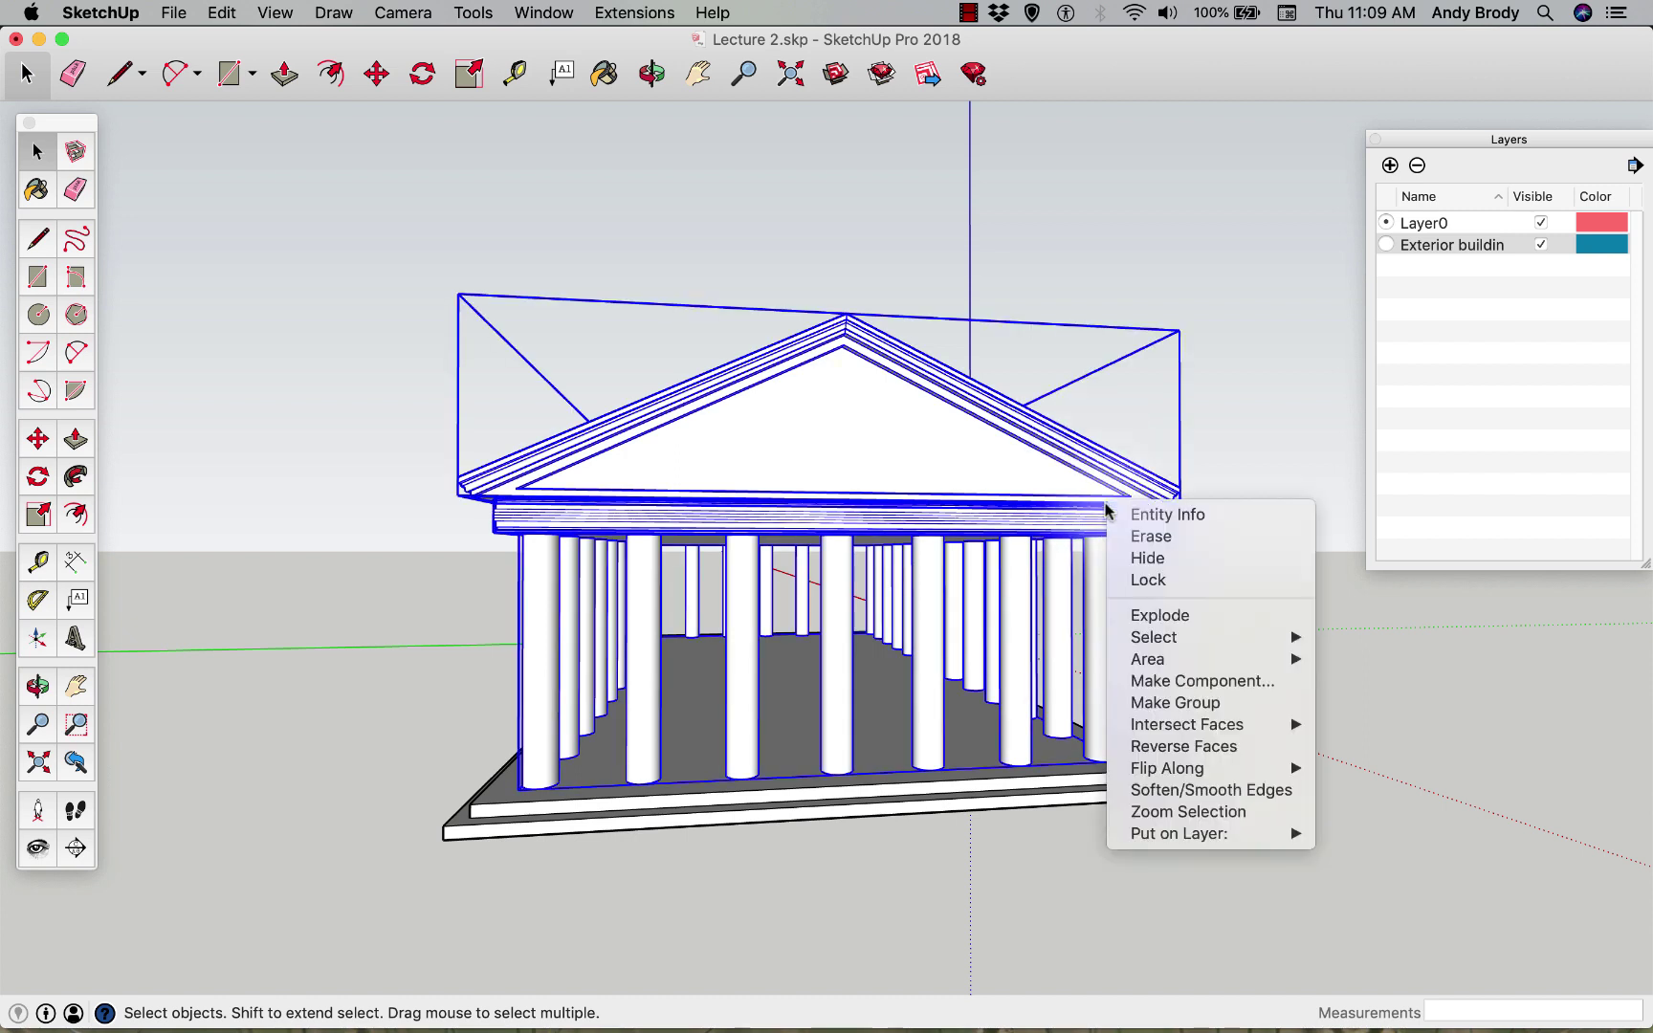
{"action": "left_click", "coordinate": [1138, 559]}
{"action": "middle_click_drag", "start_coordinate": [797, 664], "coordinate": [734, 738]}
{"action": "middle_click_drag", "start_coordinate": [786, 806], "coordinate": [673, 326]}
{"action": "scroll", "coordinate": [746, 430], "scroll_direction": "up", "scroll_amount": 3}
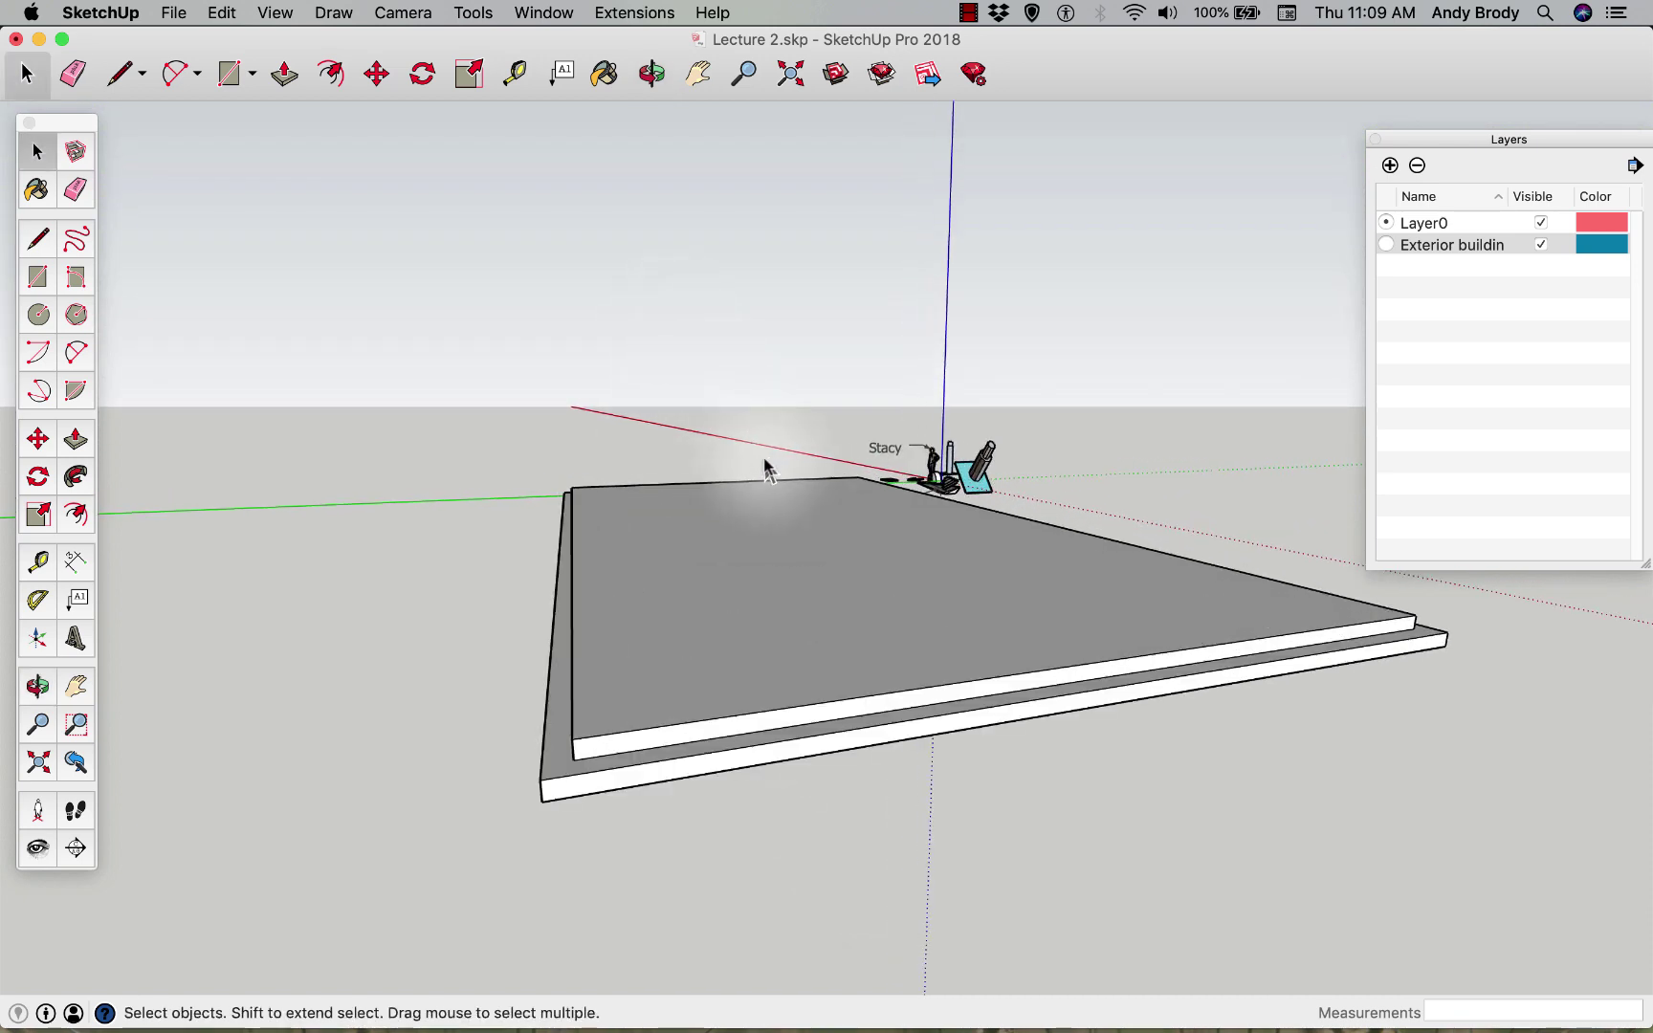
{"action": "middle_click_drag", "start_coordinate": [786, 521], "coordinate": [856, 560]}
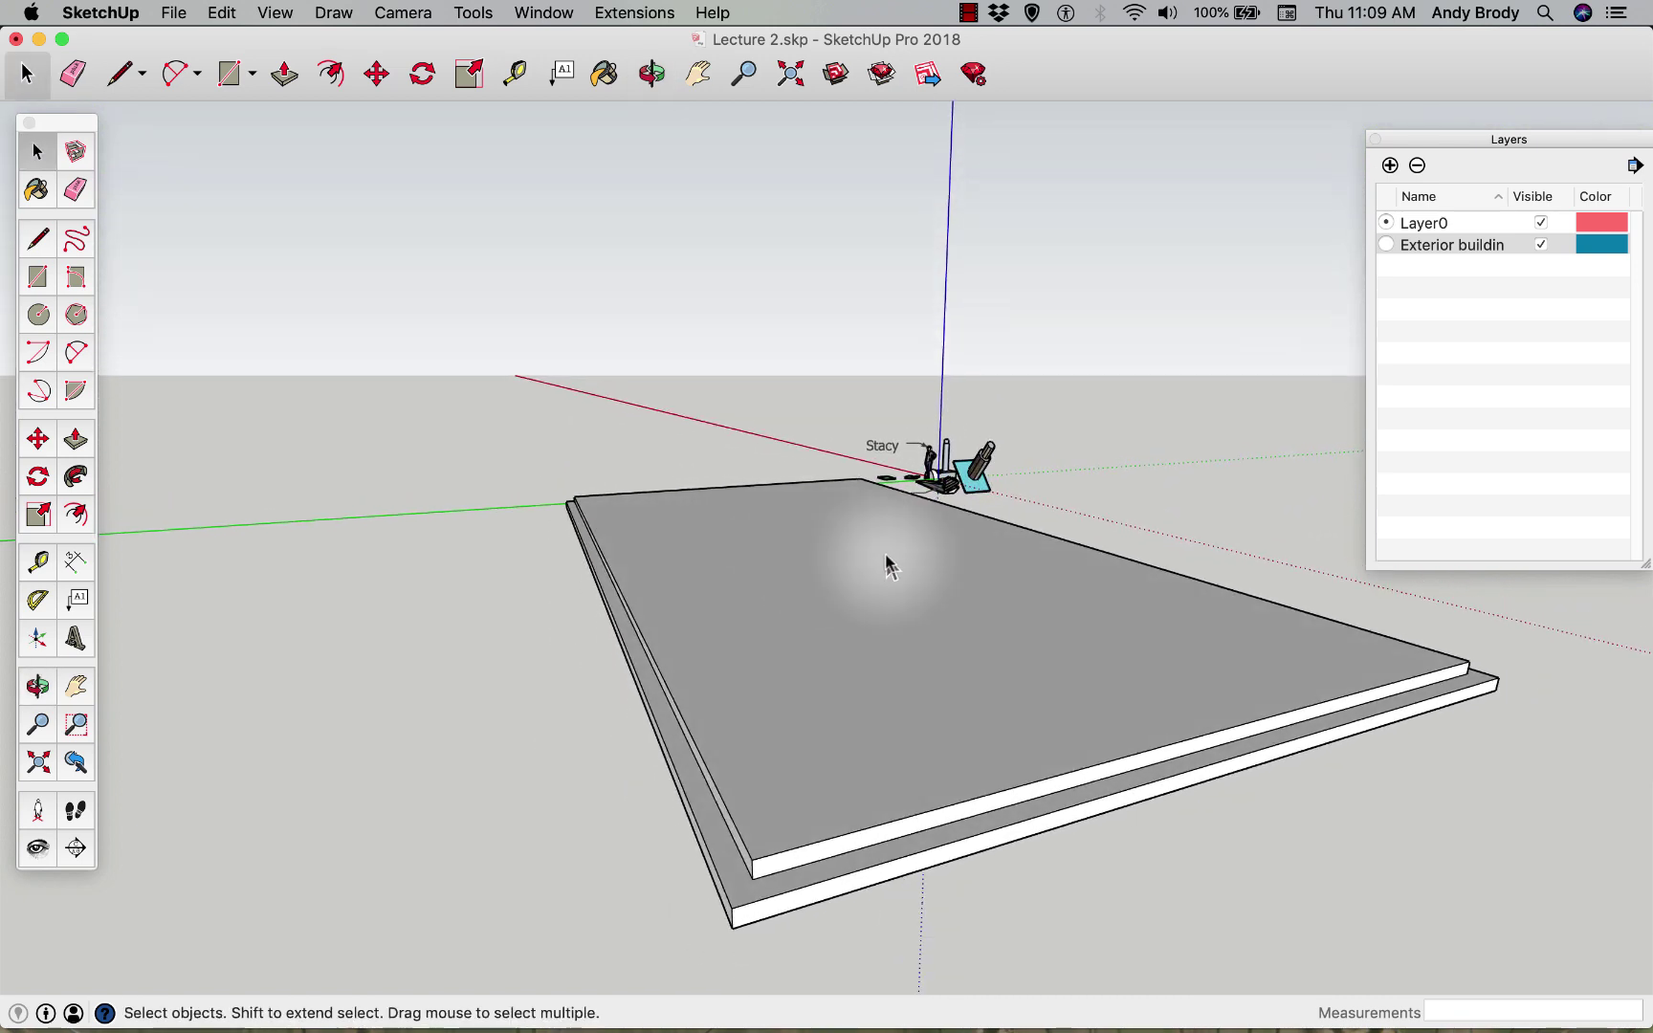
{"action": "left_click", "coordinate": [1375, 140]}
- Display hidden geometry and unhide the column group
{"action": "left_click", "coordinate": [272, 12]}
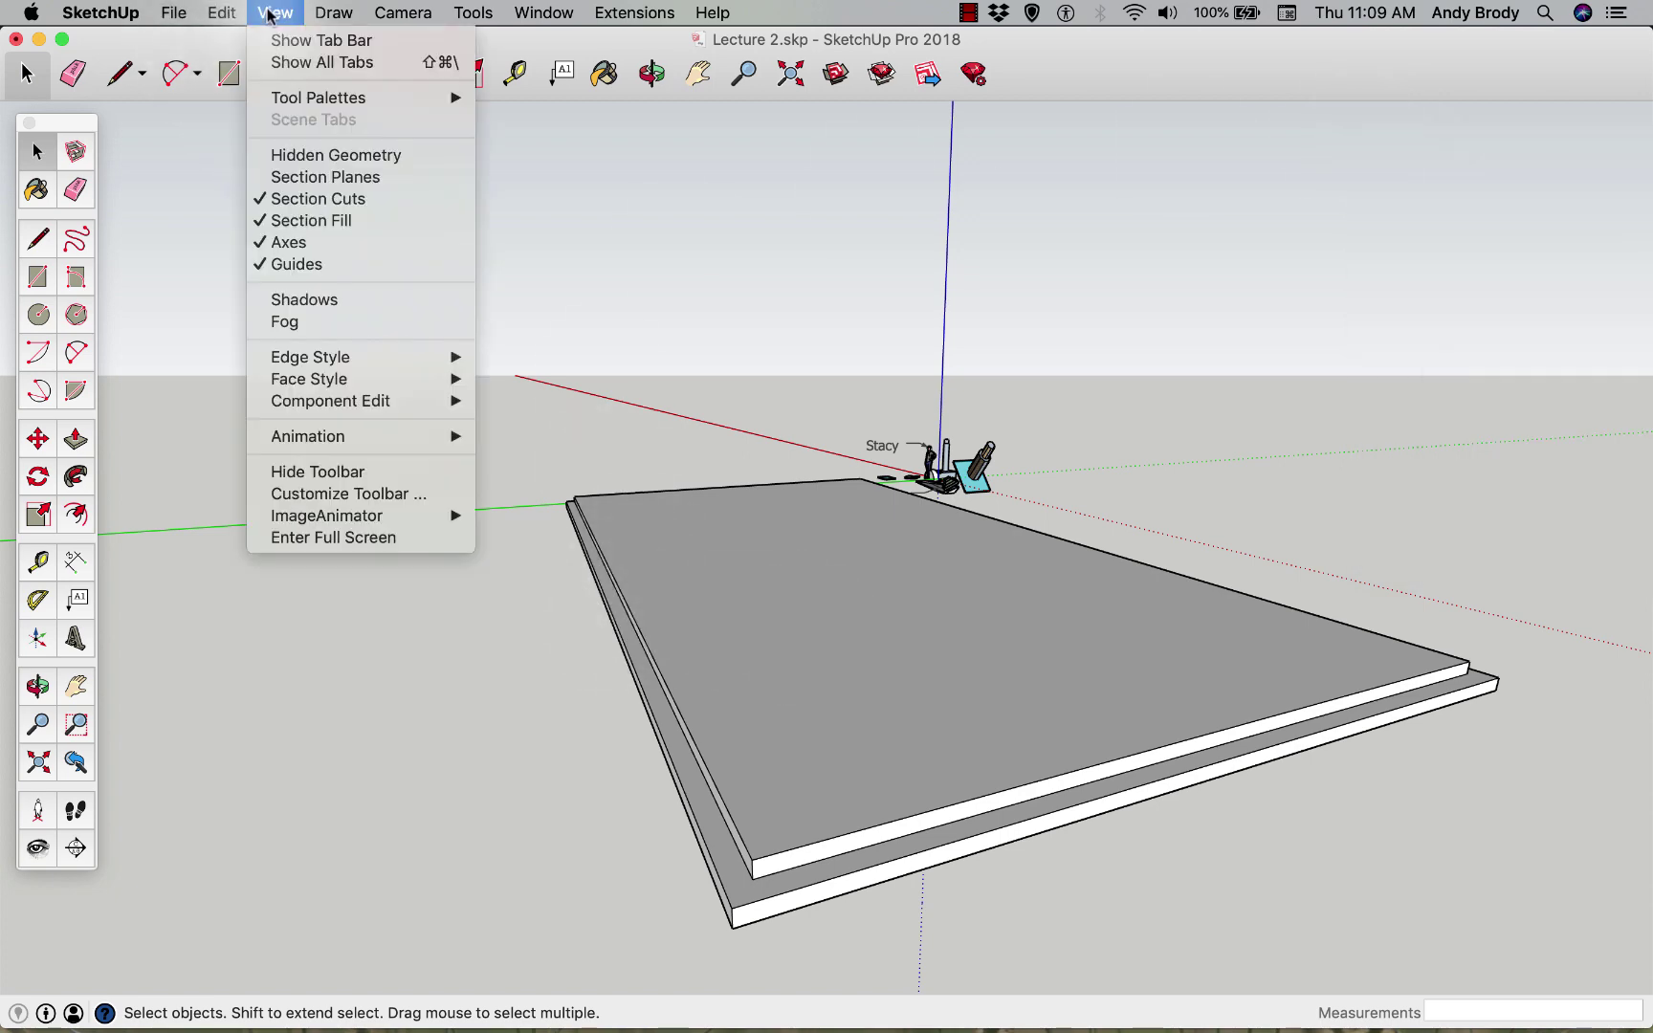
{"action": "left_click", "coordinate": [312, 155]}
{"action": "middle_click_drag", "start_coordinate": [698, 509], "coordinate": [801, 470]}
{"action": "right_click", "coordinate": [956, 449]}
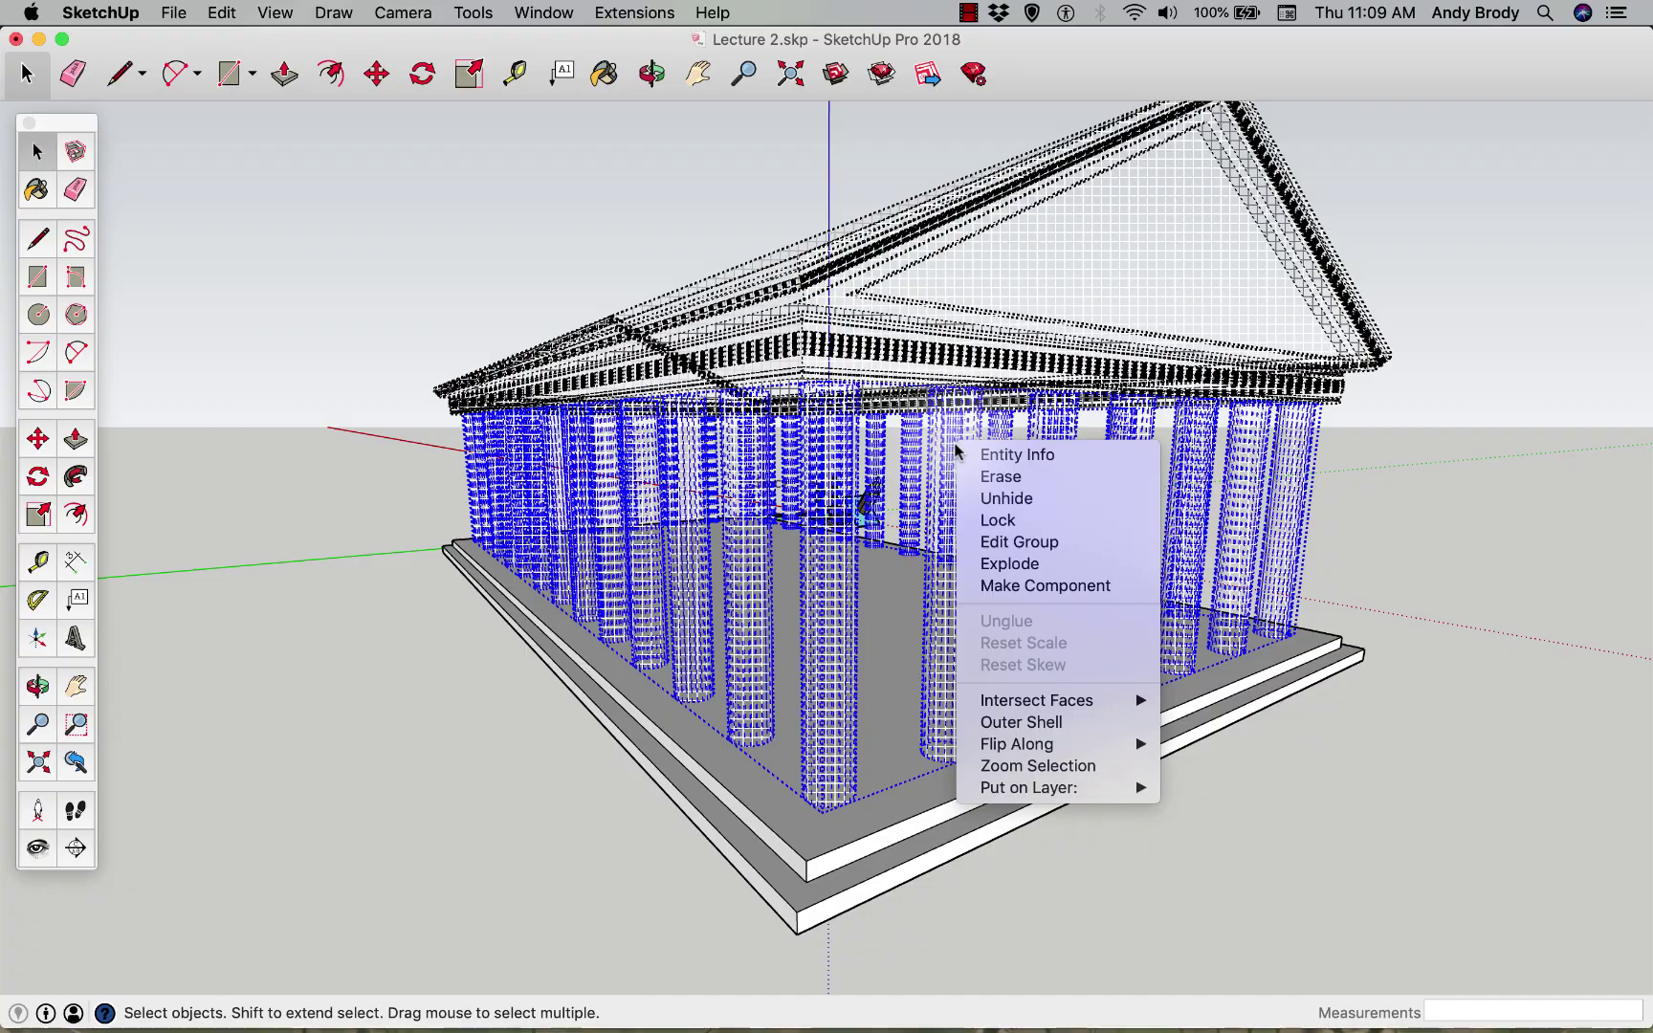
{"action": "left_click", "coordinate": [989, 500]}
{"action": "mouse_move", "coordinate": [829, 507]}
{"action": "middle_mouse_down"}
{"action": "mouse_move", "coordinate": [601, 491]}
{"action": "mouse_move", "coordinate": [598, 439]}
{"action": "mouse_move", "coordinate": [828, 532]}
{"action": "middle_mouse_up"}
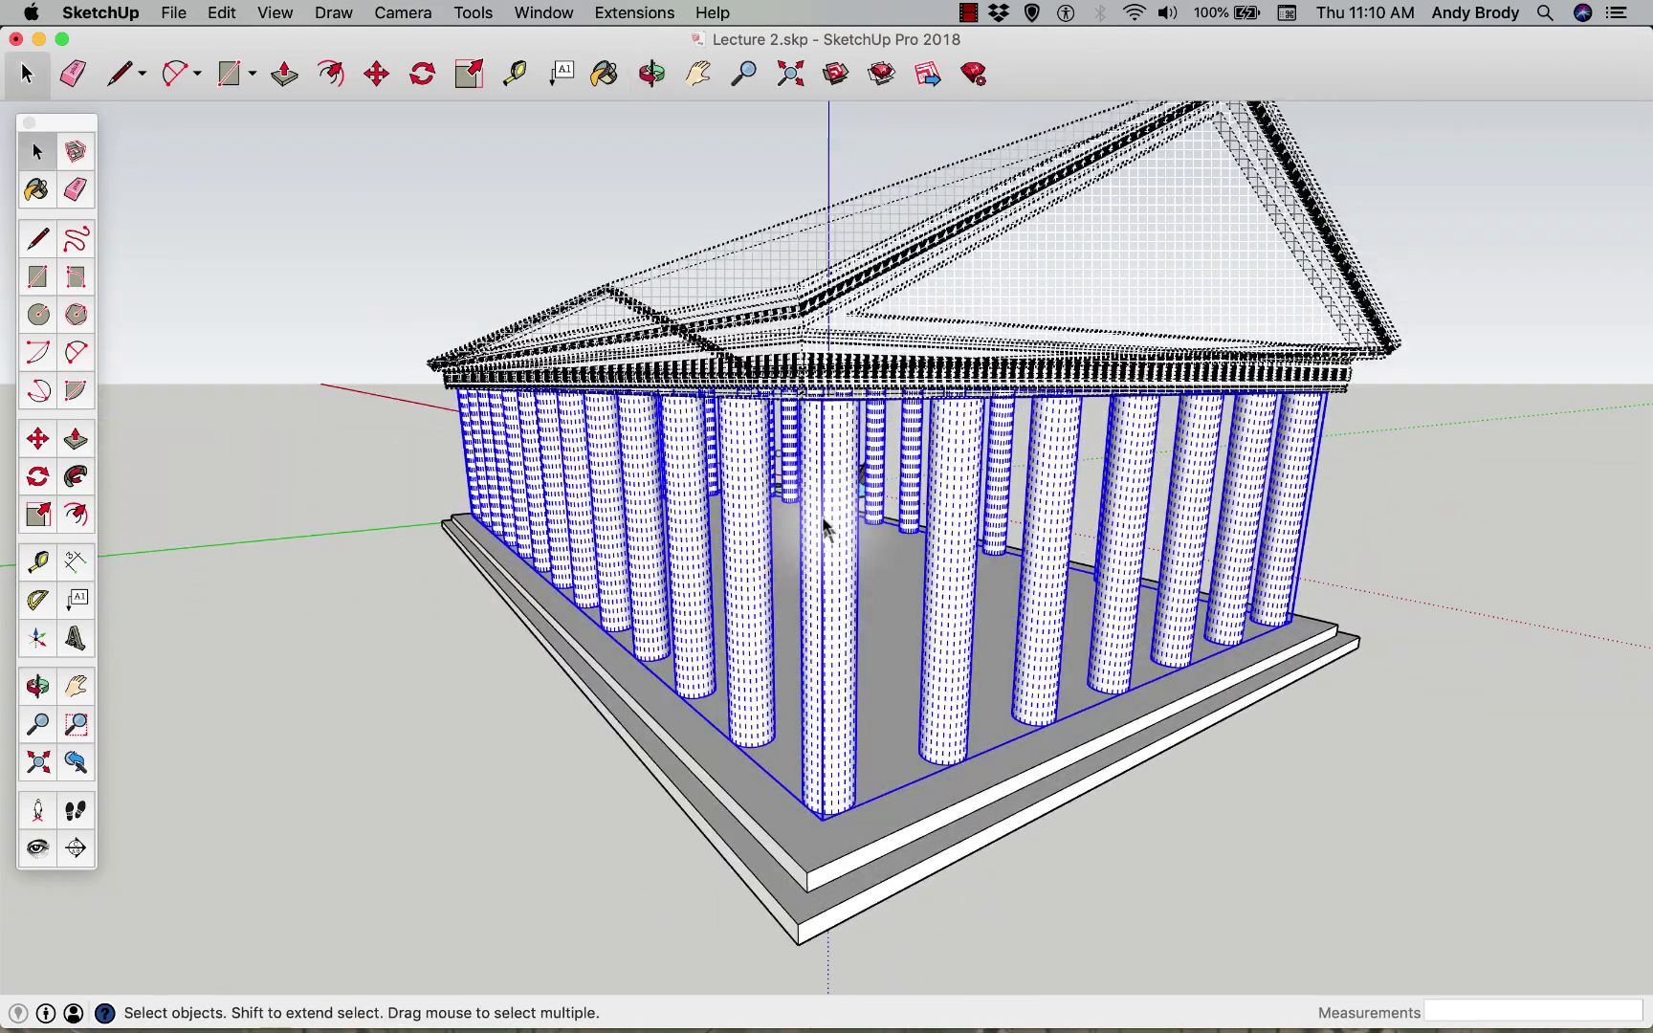
- Undo the unhiding of the columns and turn off the display of hidden geometry
{"action": "key", "text": "super+z"}
{"action": "left_click", "coordinate": [278, 13]}
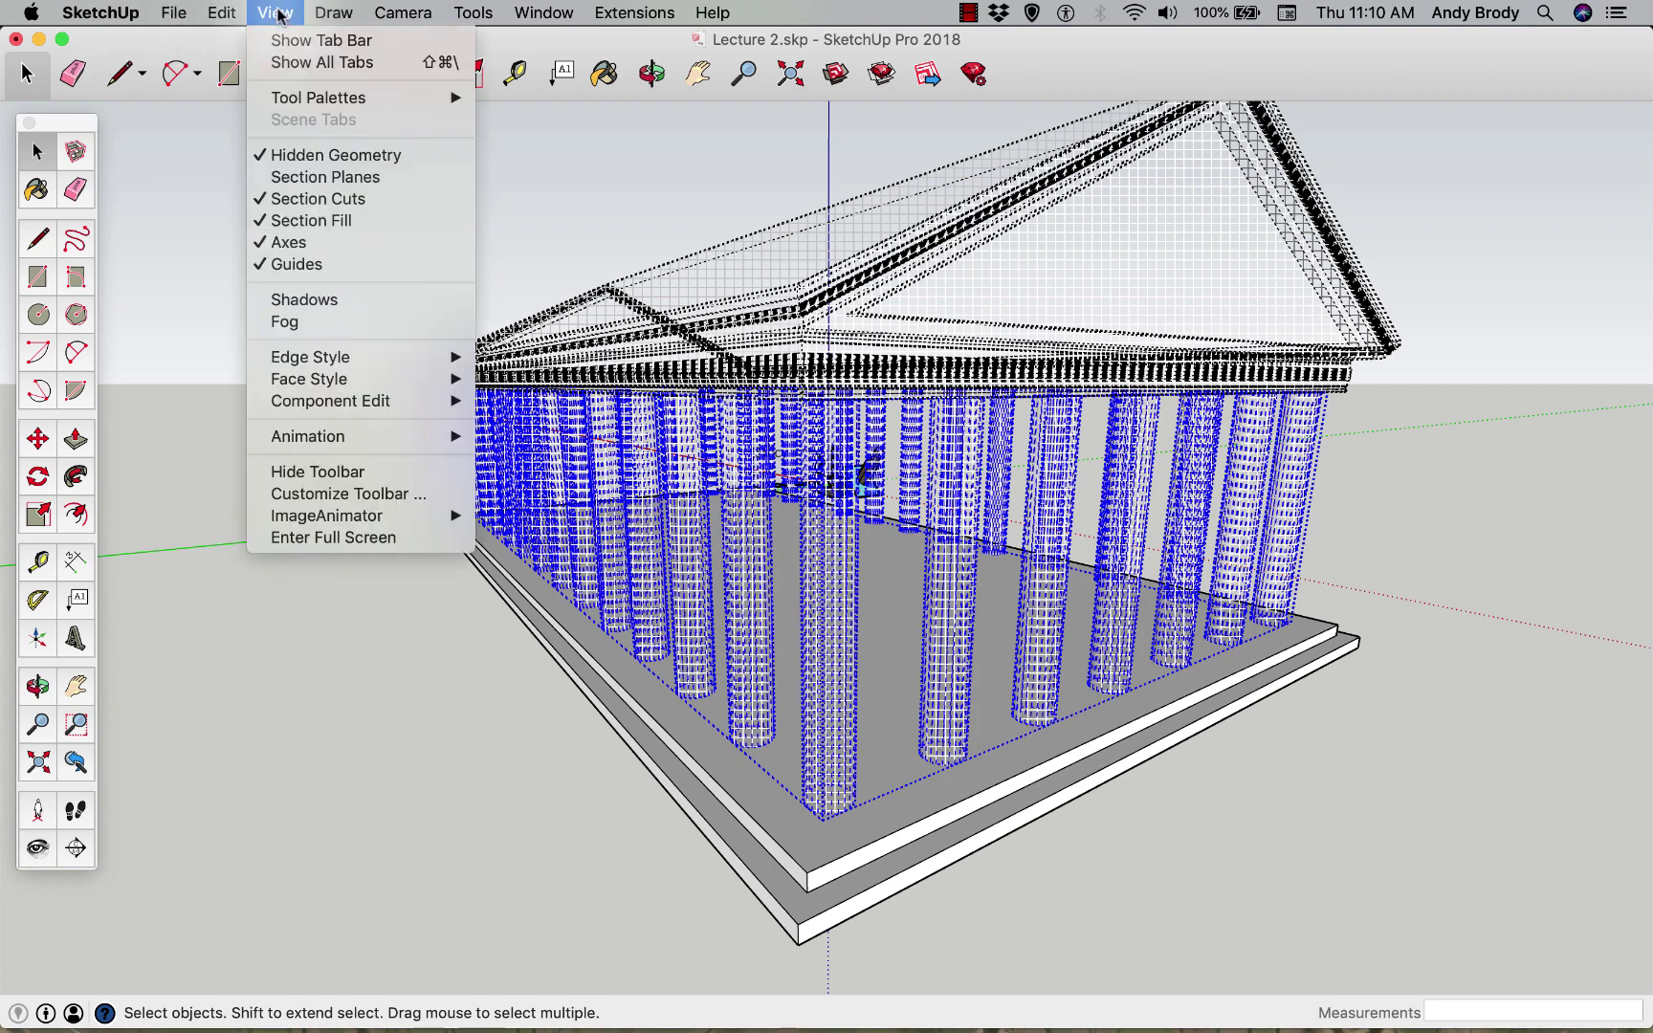
{"action": "left_click", "coordinate": [315, 159]}
{"action": "key", "text": "o"}
{"action": "left_click_drag", "start_coordinate": [728, 634], "coordinate": [713, 719]}
{"action": "key", "text": "space"}
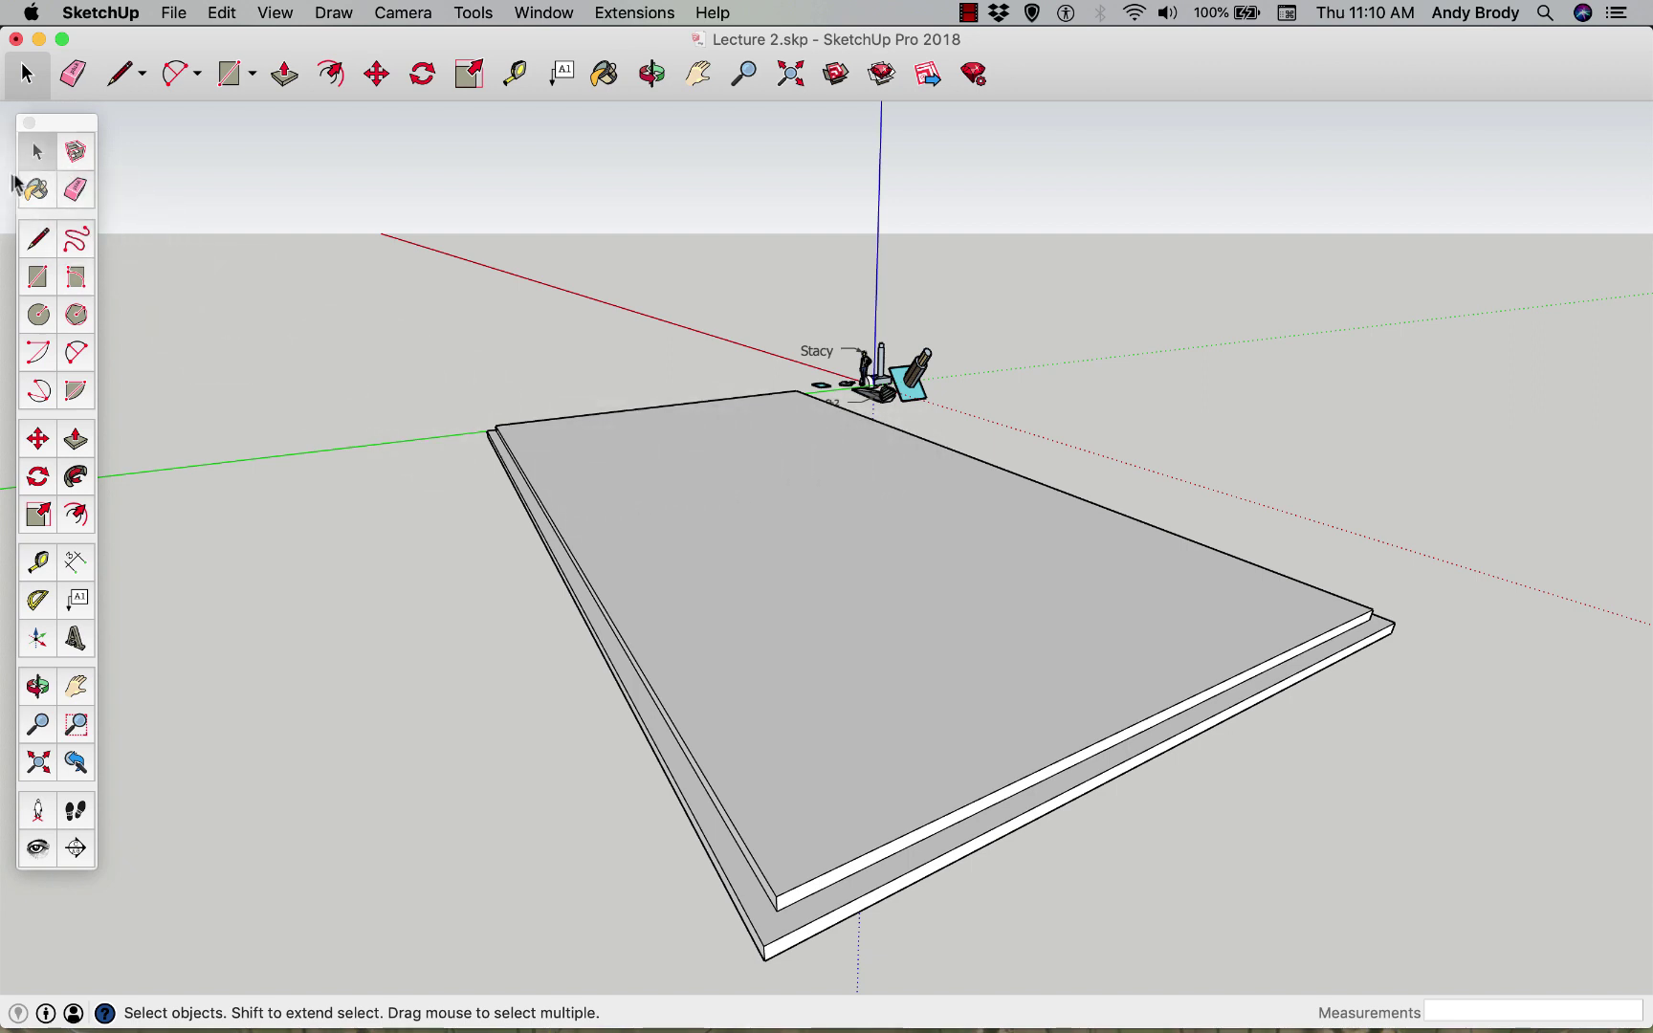
- Inside the stepped base group, offset the outline of the top face inward by 4', and close the group
{"action": "key", "text": "r"}
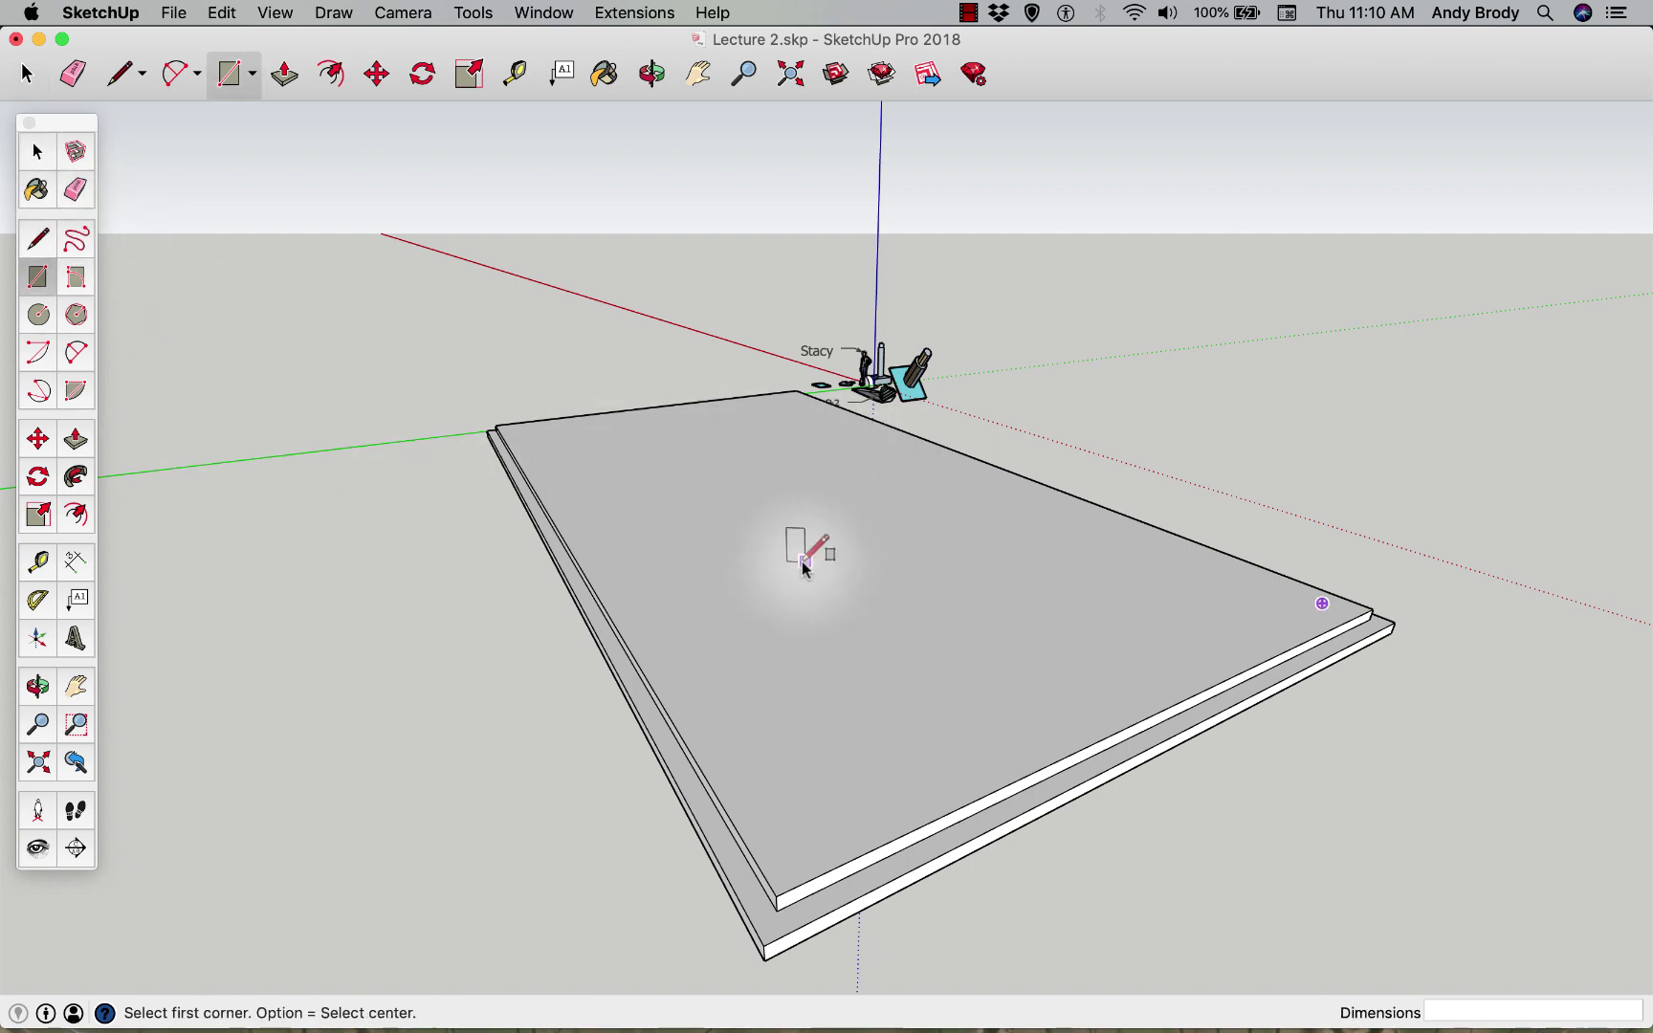
{"action": "key", "text": "space"}
{"action": "double_click", "coordinate": [845, 599]}
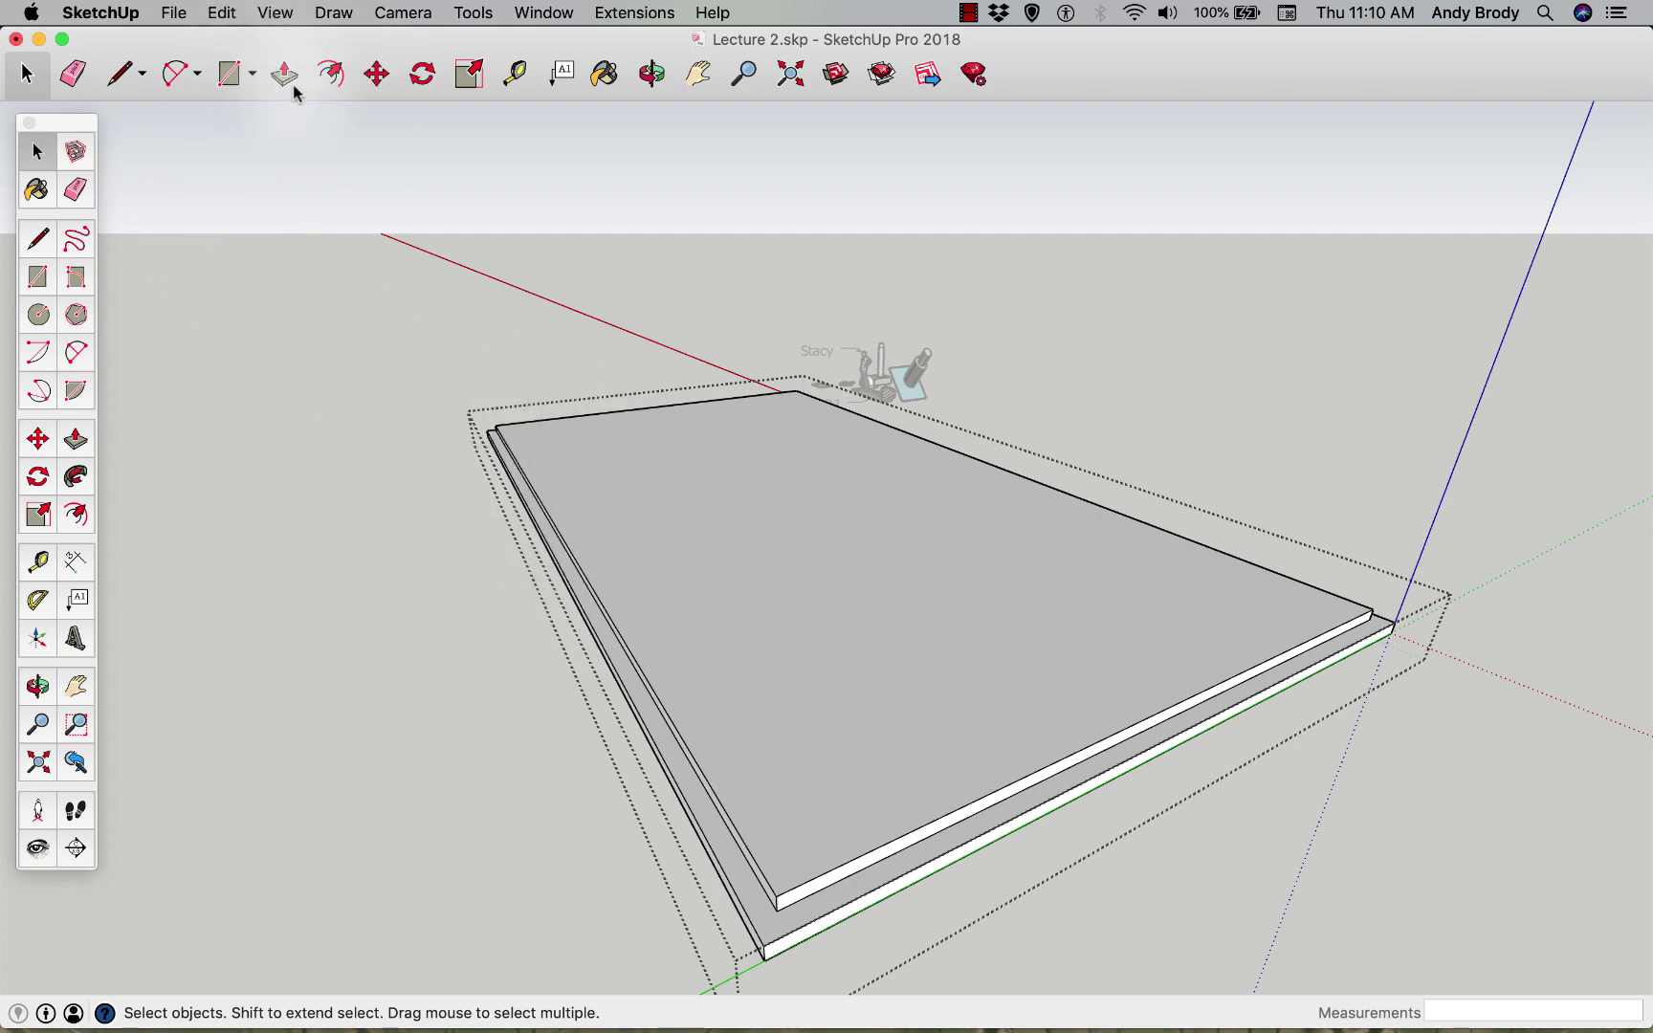
{"action": "left_click", "coordinate": [330, 74]}
{"action": "left_click", "coordinate": [605, 412]}
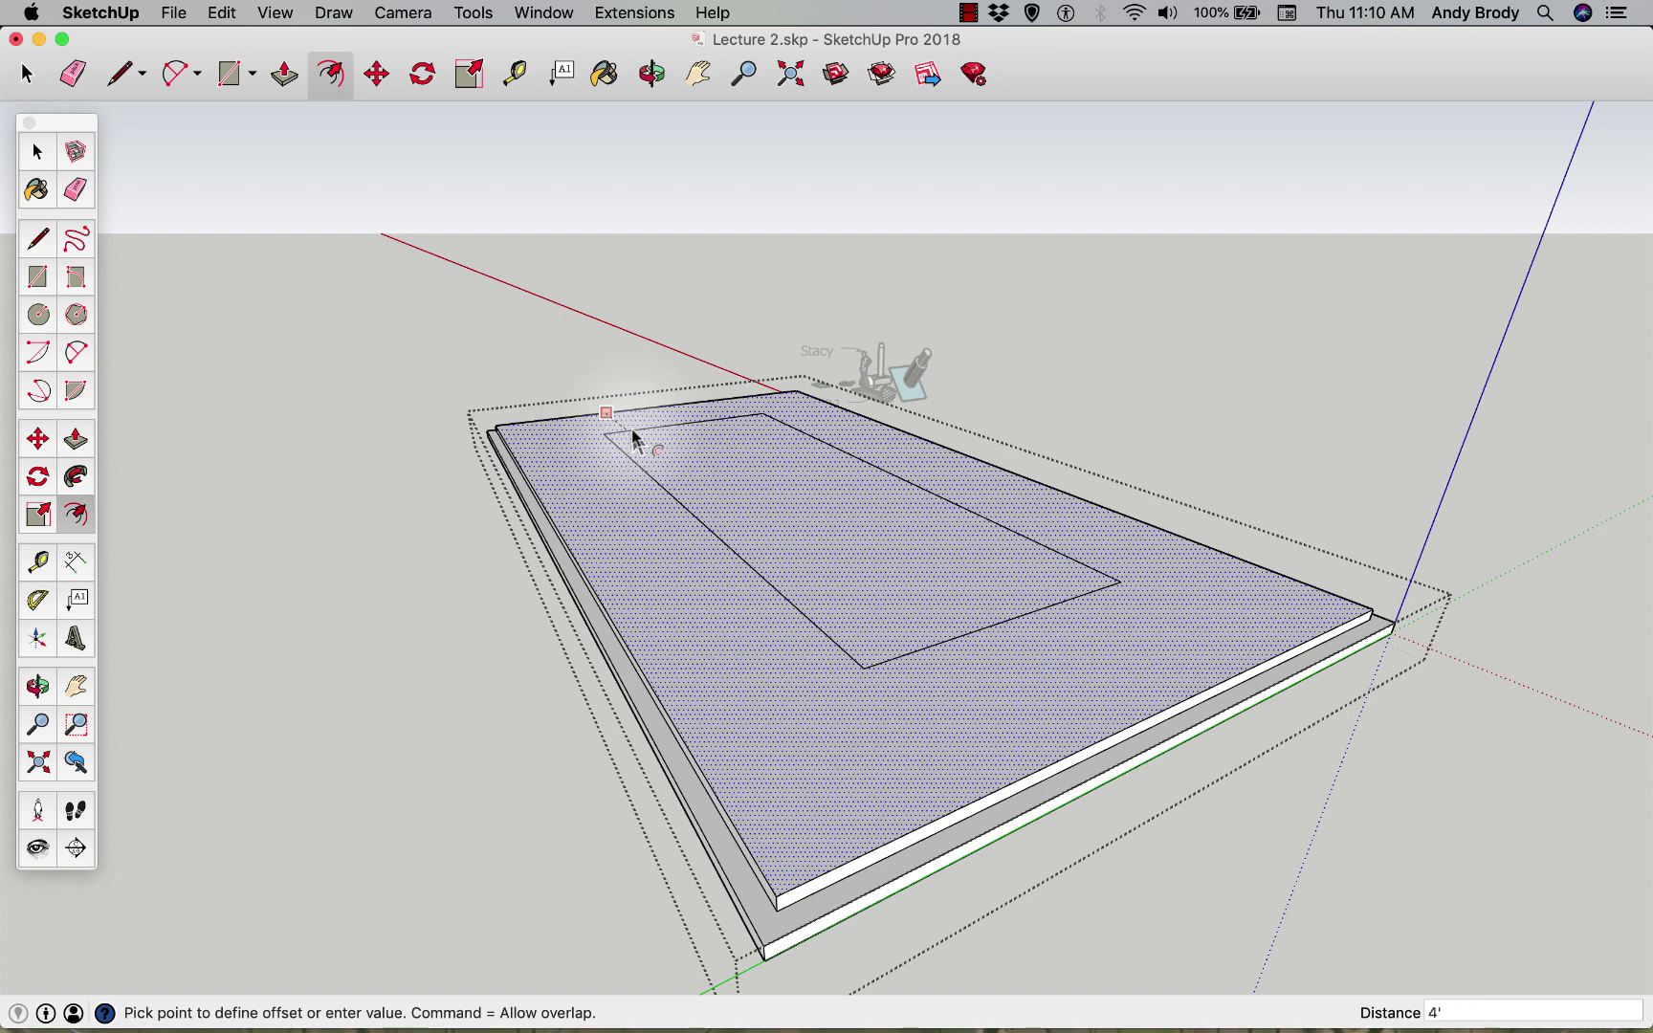
{"action": "key", "text": "Return"}
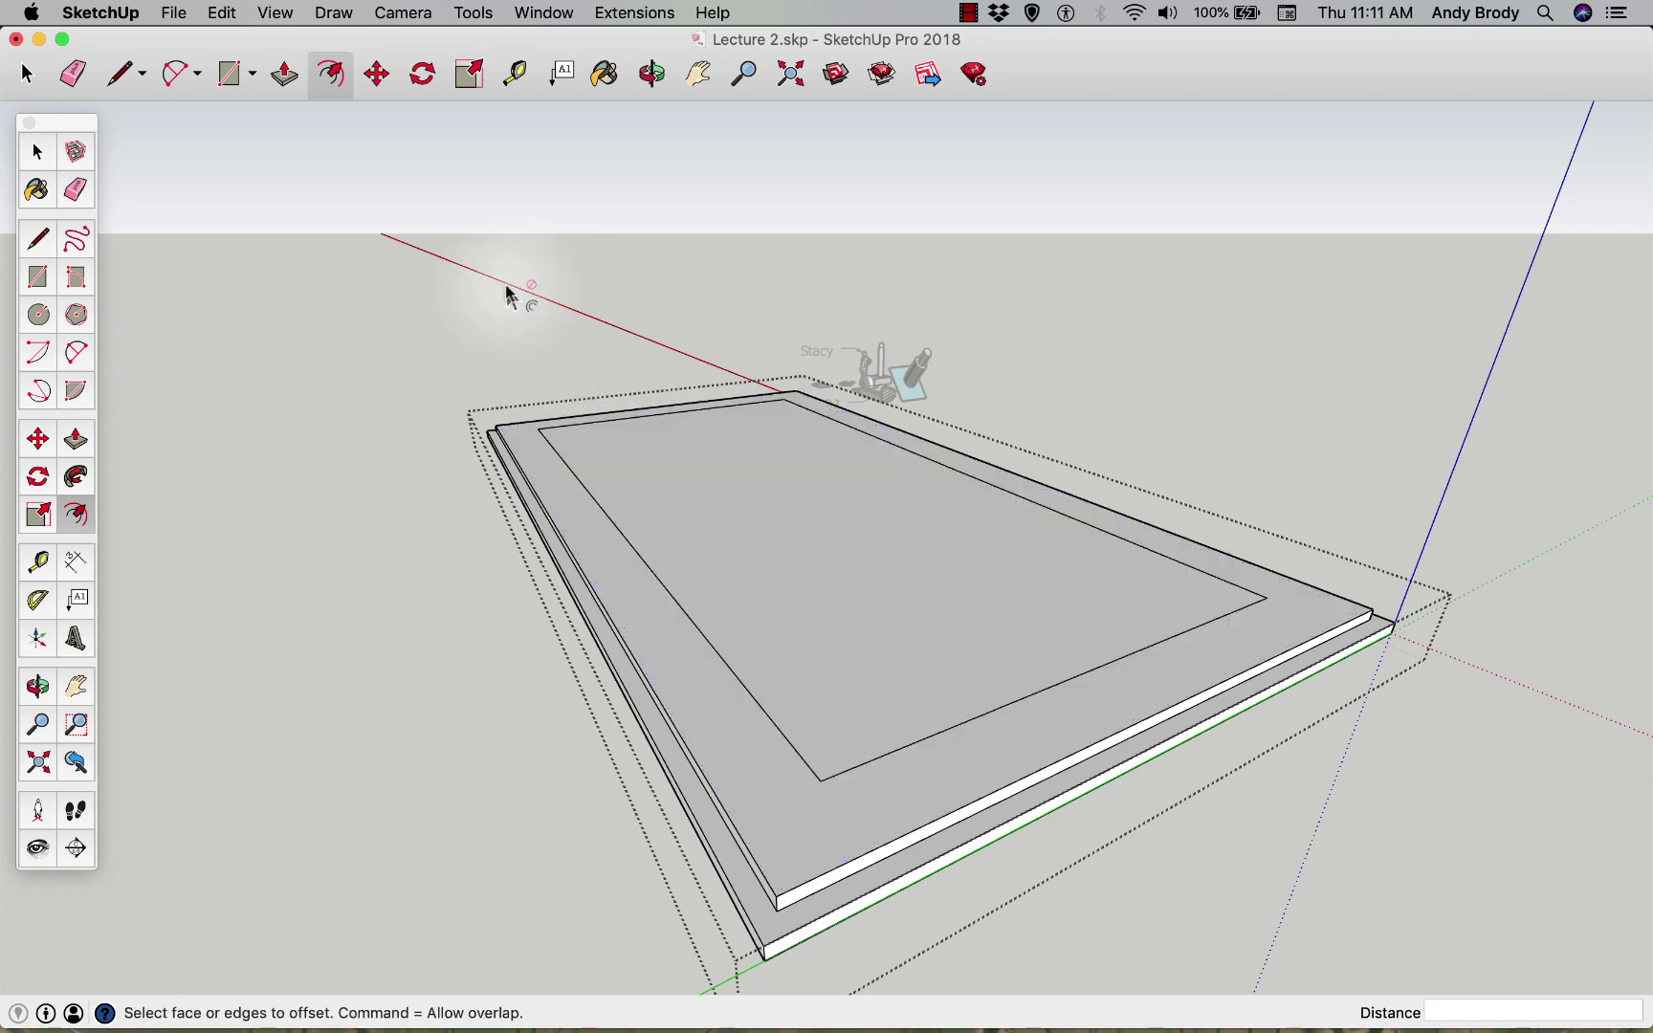
{"action": "key", "text": "space"}
{"action": "left_click", "coordinate": [503, 332]}
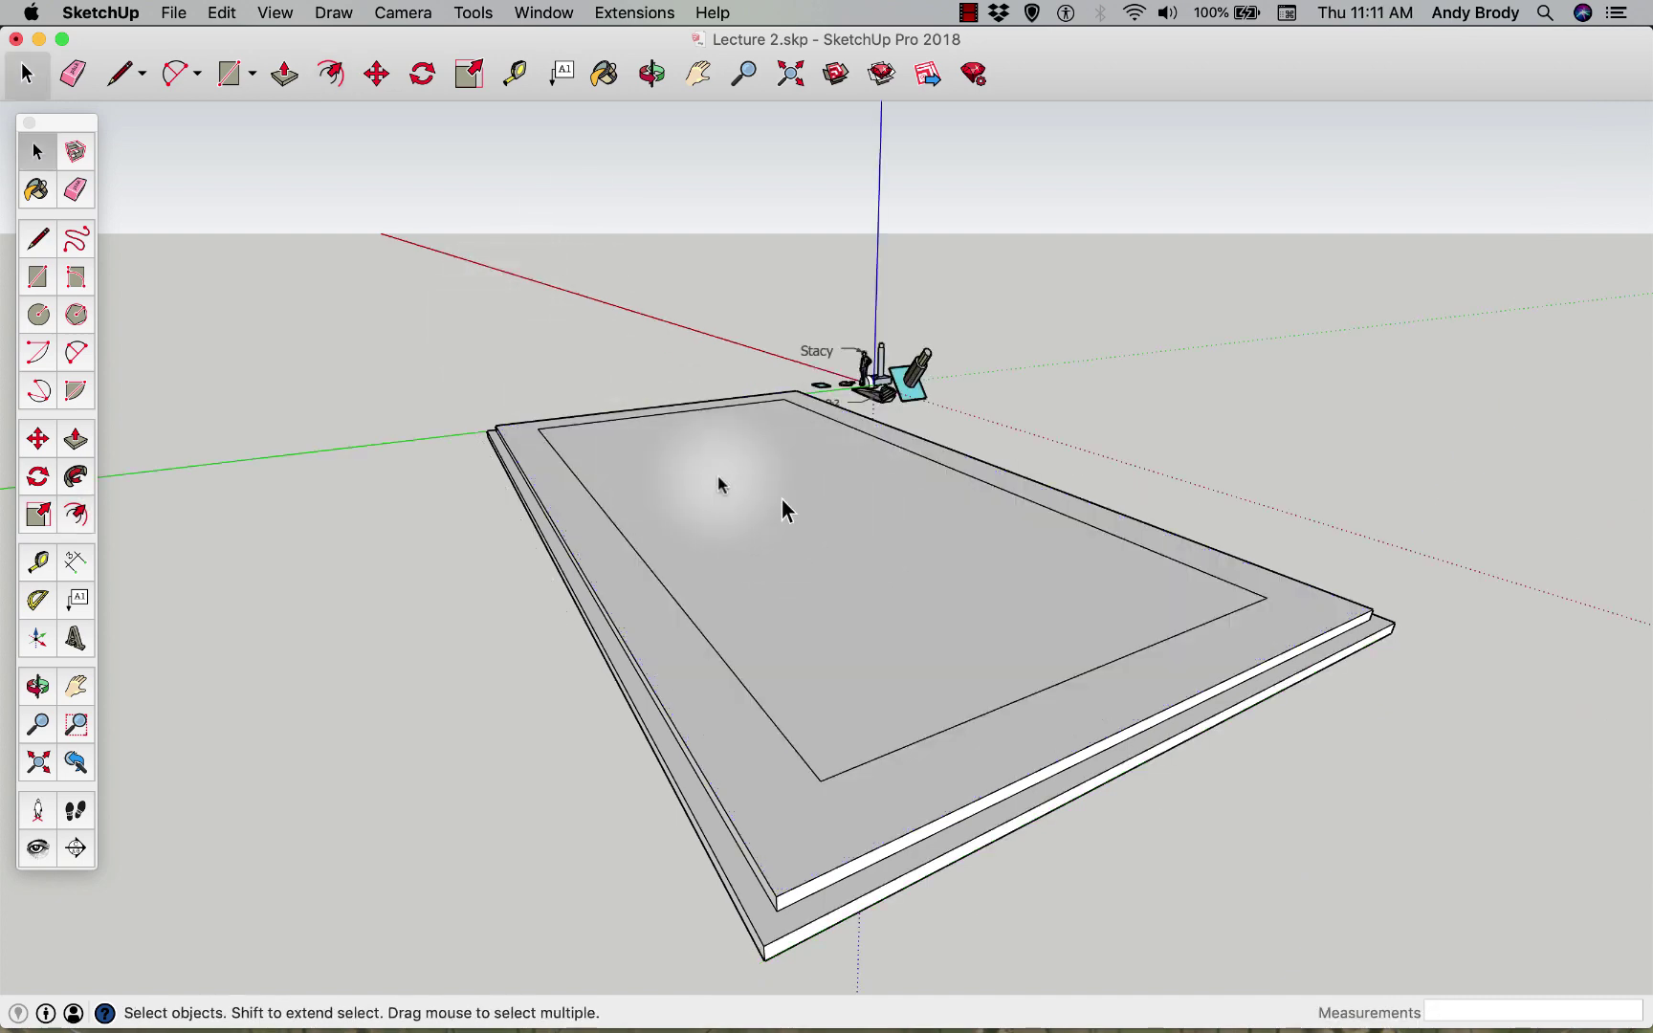
- Draw a 69' 6" by 33' 6" rectangle outside the base group, from corner to opposite corner of the offset outline
{"action": "left_click", "coordinate": [38, 283]}
{"action": "left_click", "coordinate": [786, 399]}
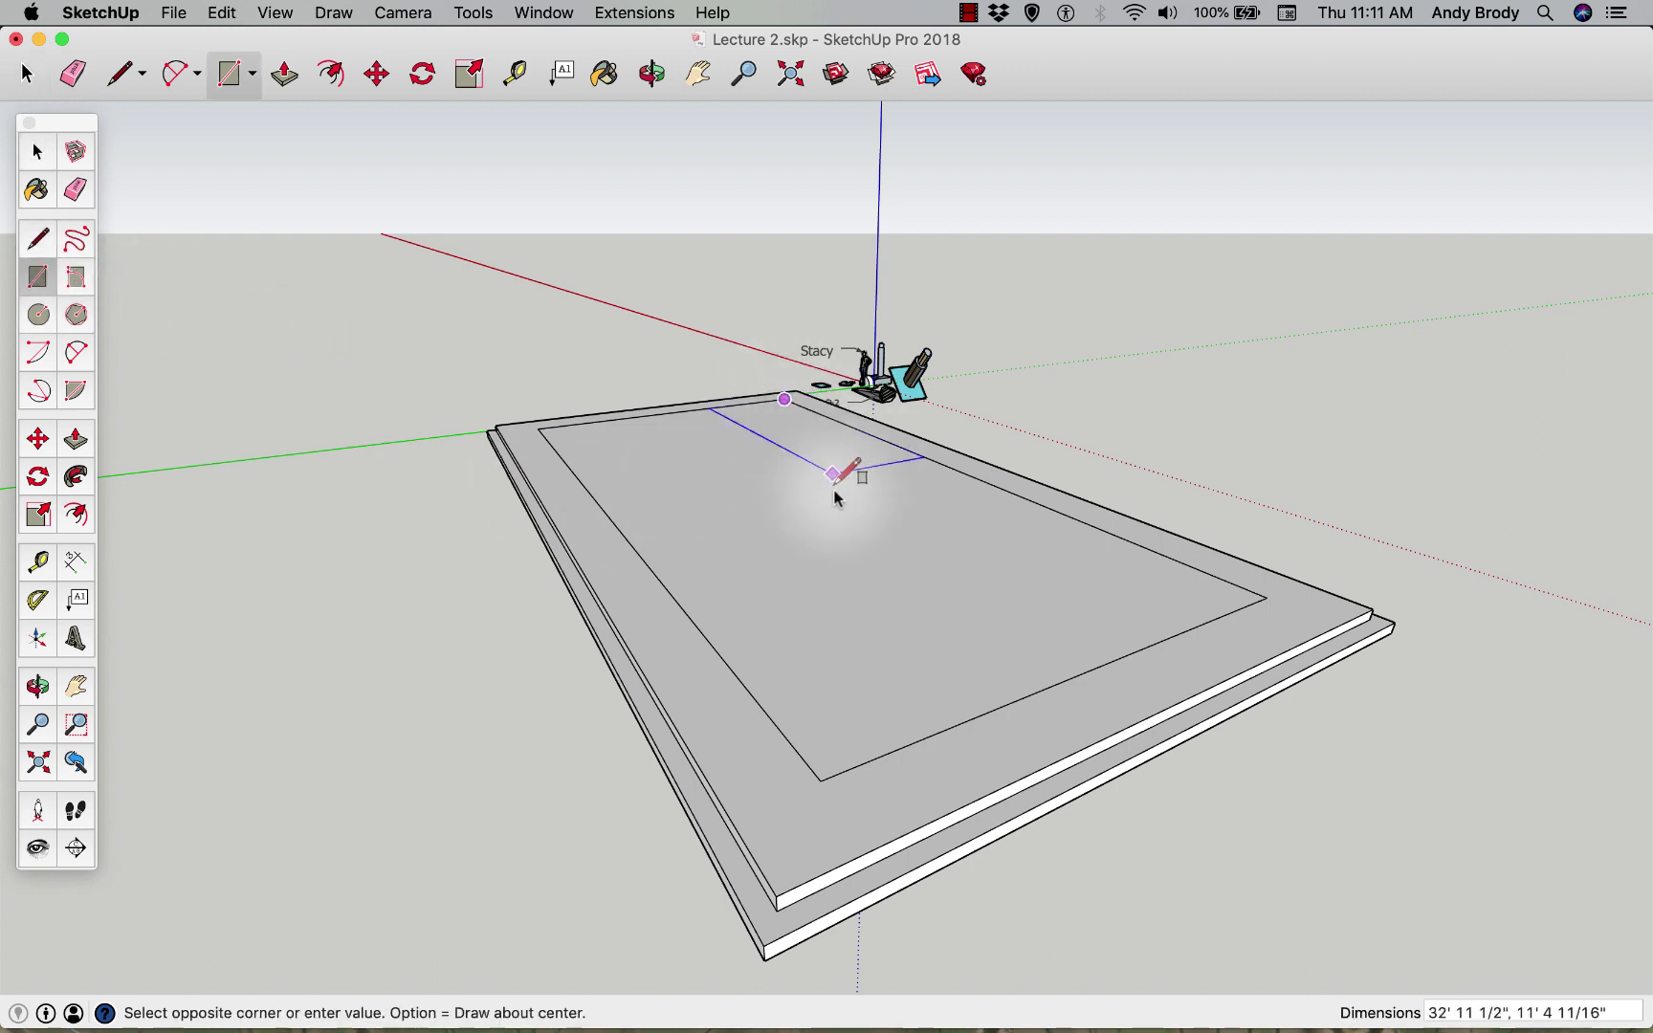
{"action": "left_click", "coordinate": [820, 780]}
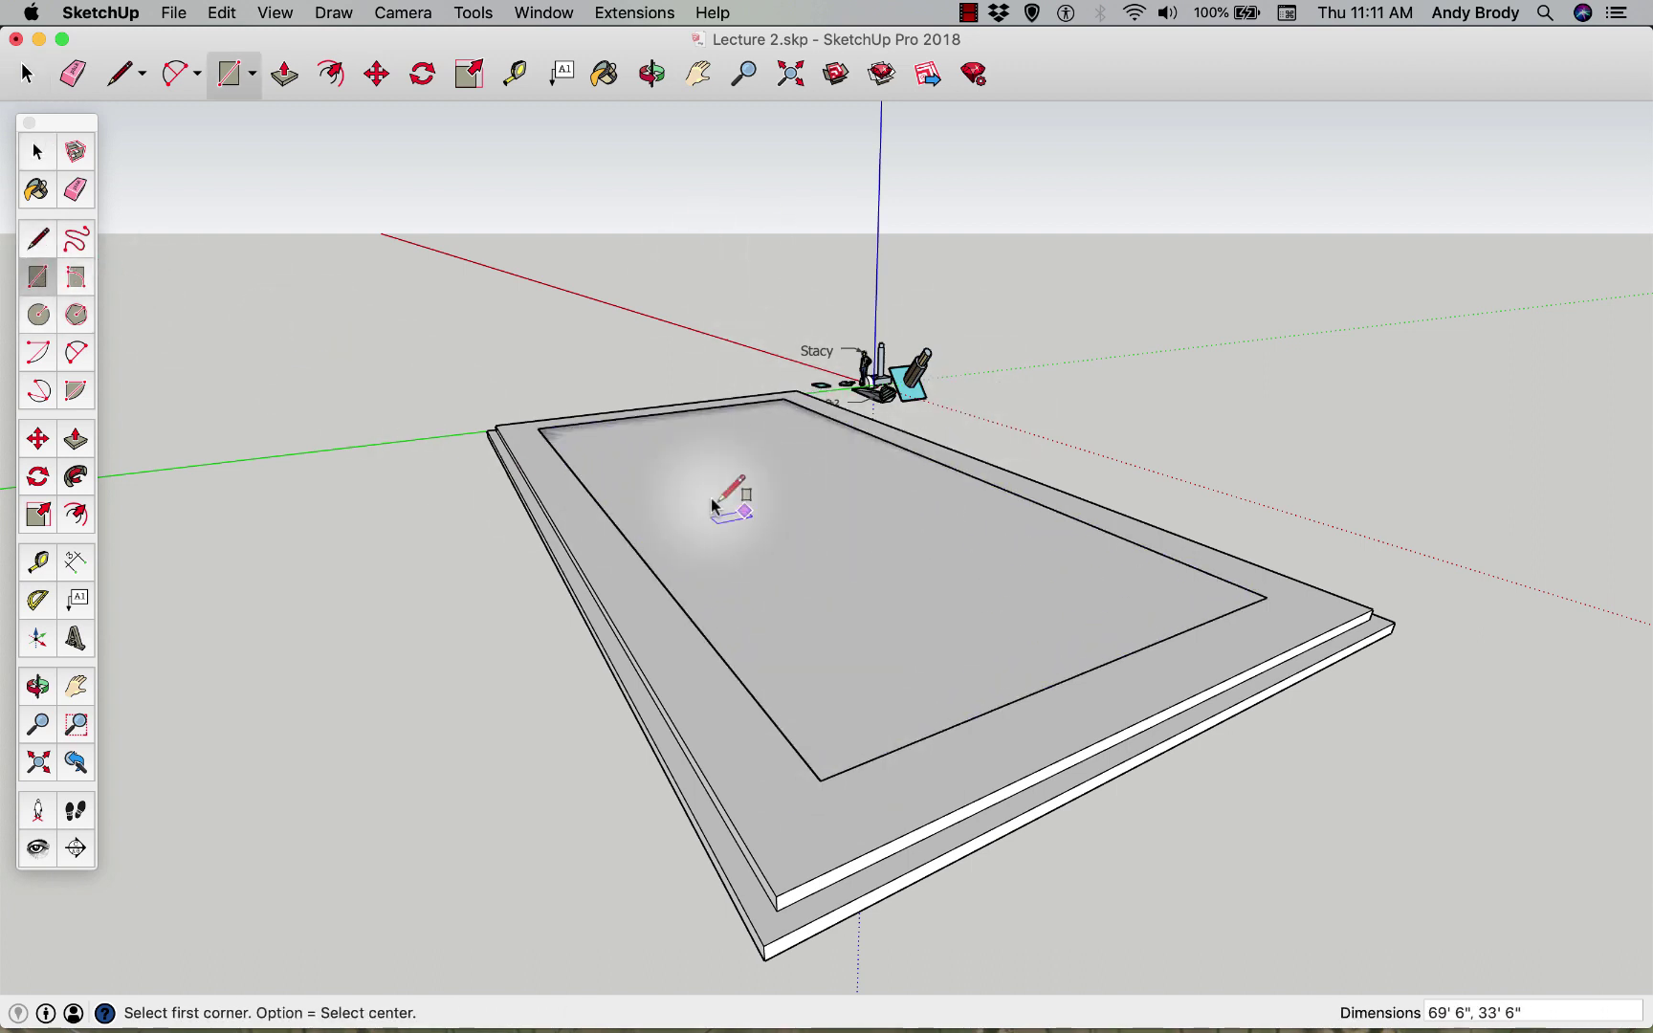
- Push/Pull the 69' 6" by 33' 6" rectangle on the stepped base upward by 15' to form the inner chamber
{"action": "mouse_move", "coordinate": [669, 508]}
{"action": "middle_mouse_down"}
{"action": "mouse_move", "coordinate": [672, 495]}
{"action": "mouse_move", "coordinate": [686, 535]}
{"action": "mouse_move", "coordinate": [651, 488]}
{"action": "mouse_move", "coordinate": [656, 506]}
{"action": "middle_mouse_up"}
{"action": "key", "text": "p"}
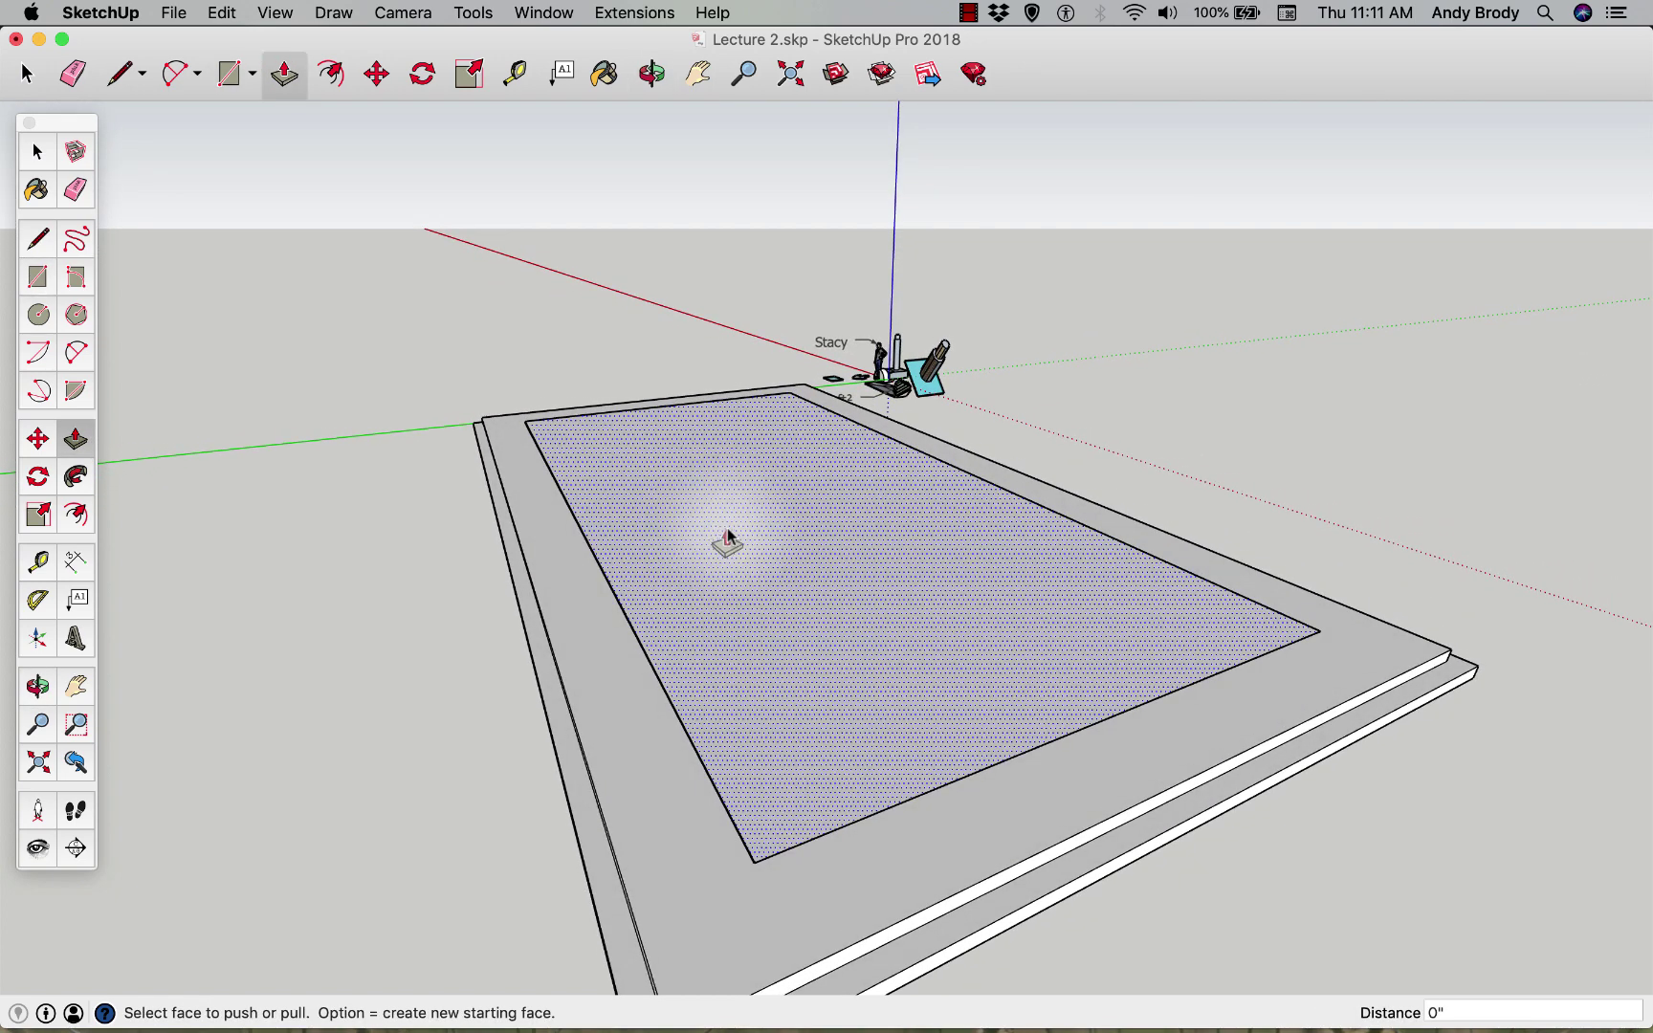
{"action": "left_click_drag", "start_coordinate": [741, 556], "coordinate": [689, 327]}
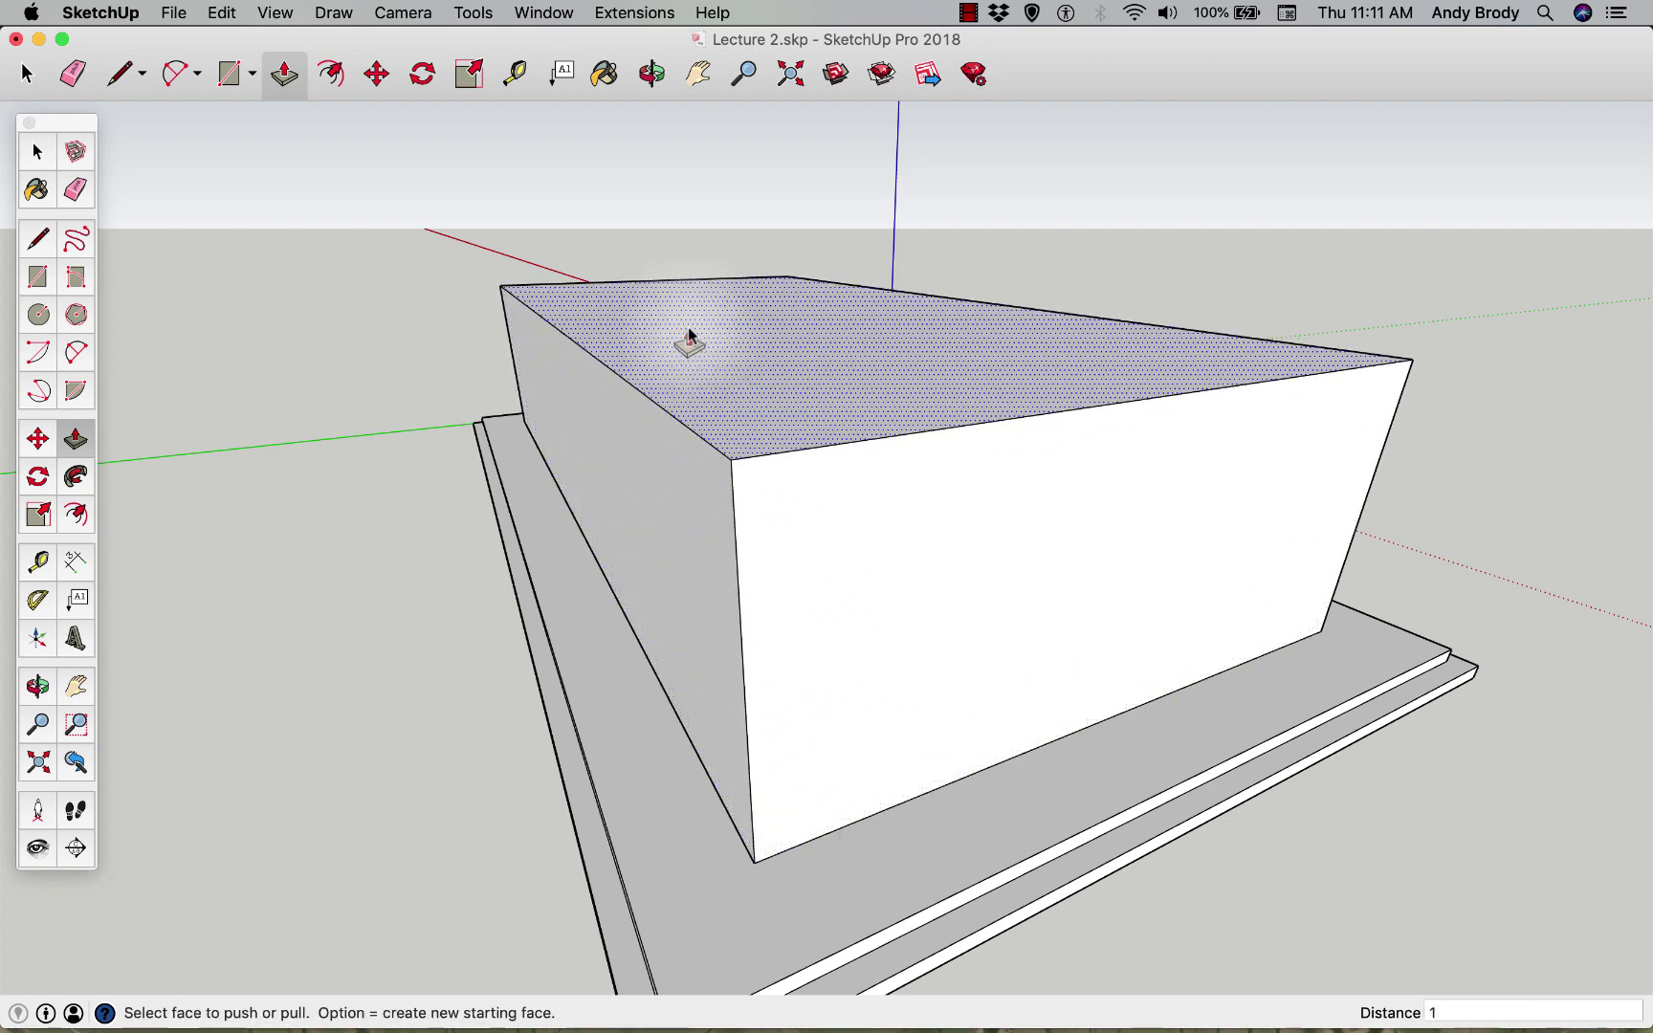
{"action": "type", "text": "15"}
{"action": "key", "text": "Return"}
{"action": "key", "text": "space"}
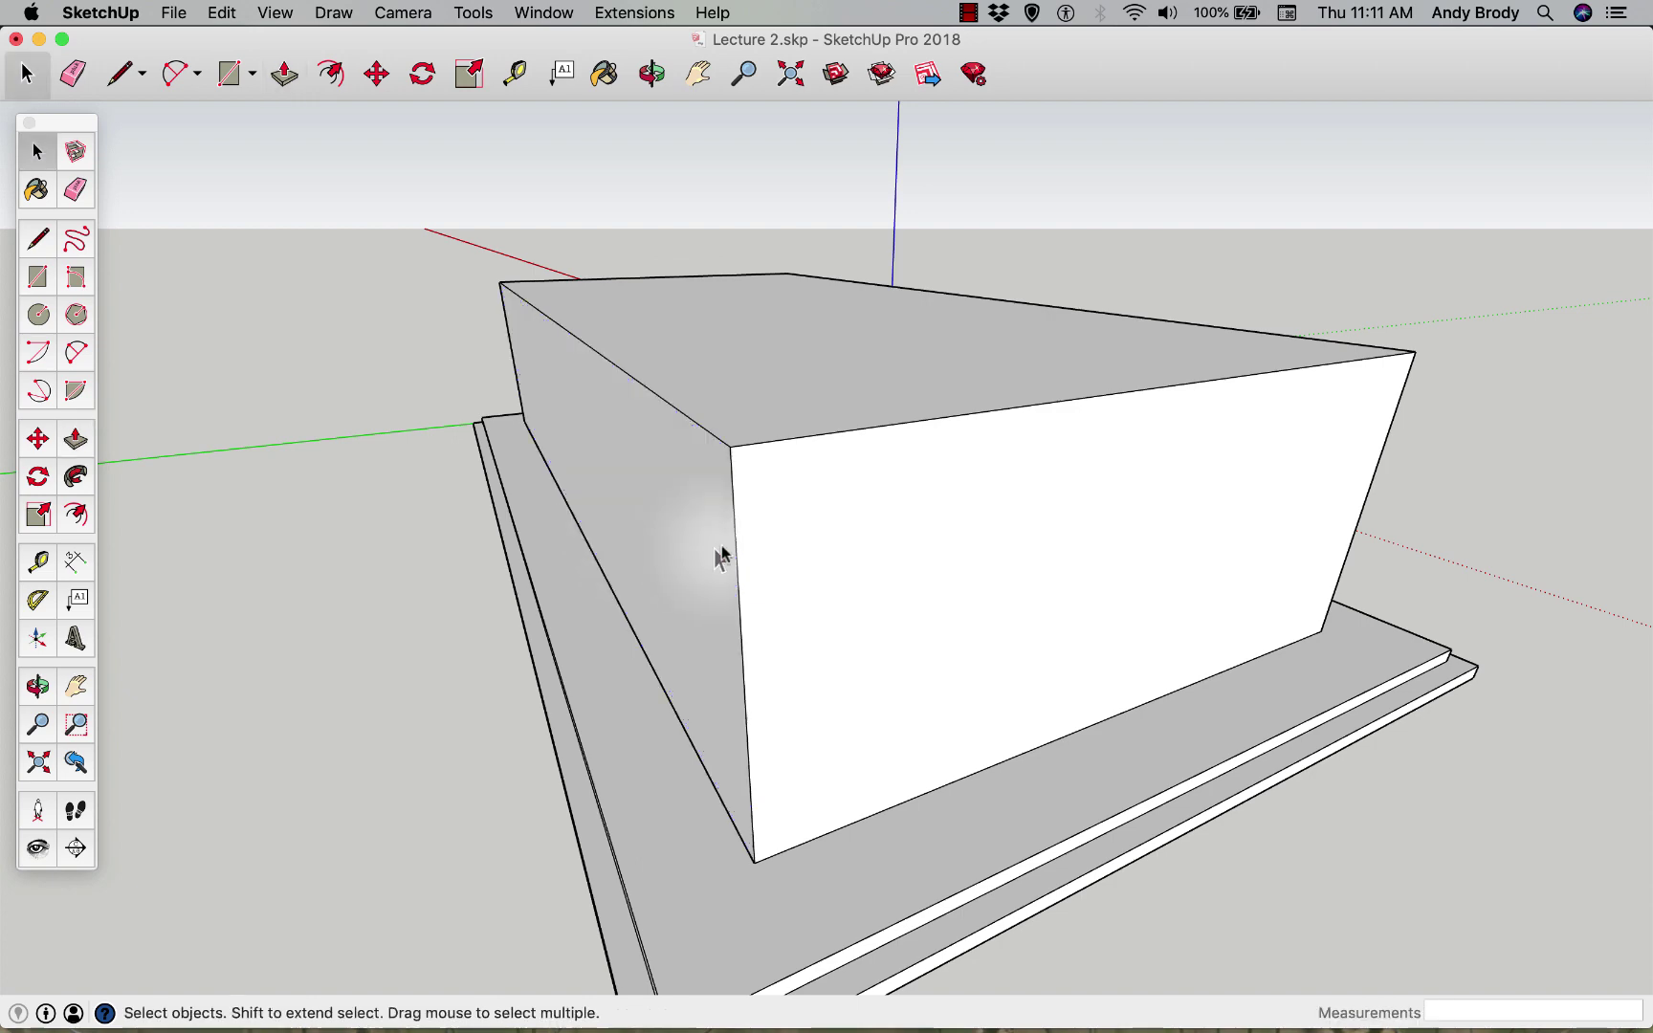
- Make a group from all the connected faces and edges of the inner chamber box
{"action": "triple_click", "coordinate": [771, 541]}
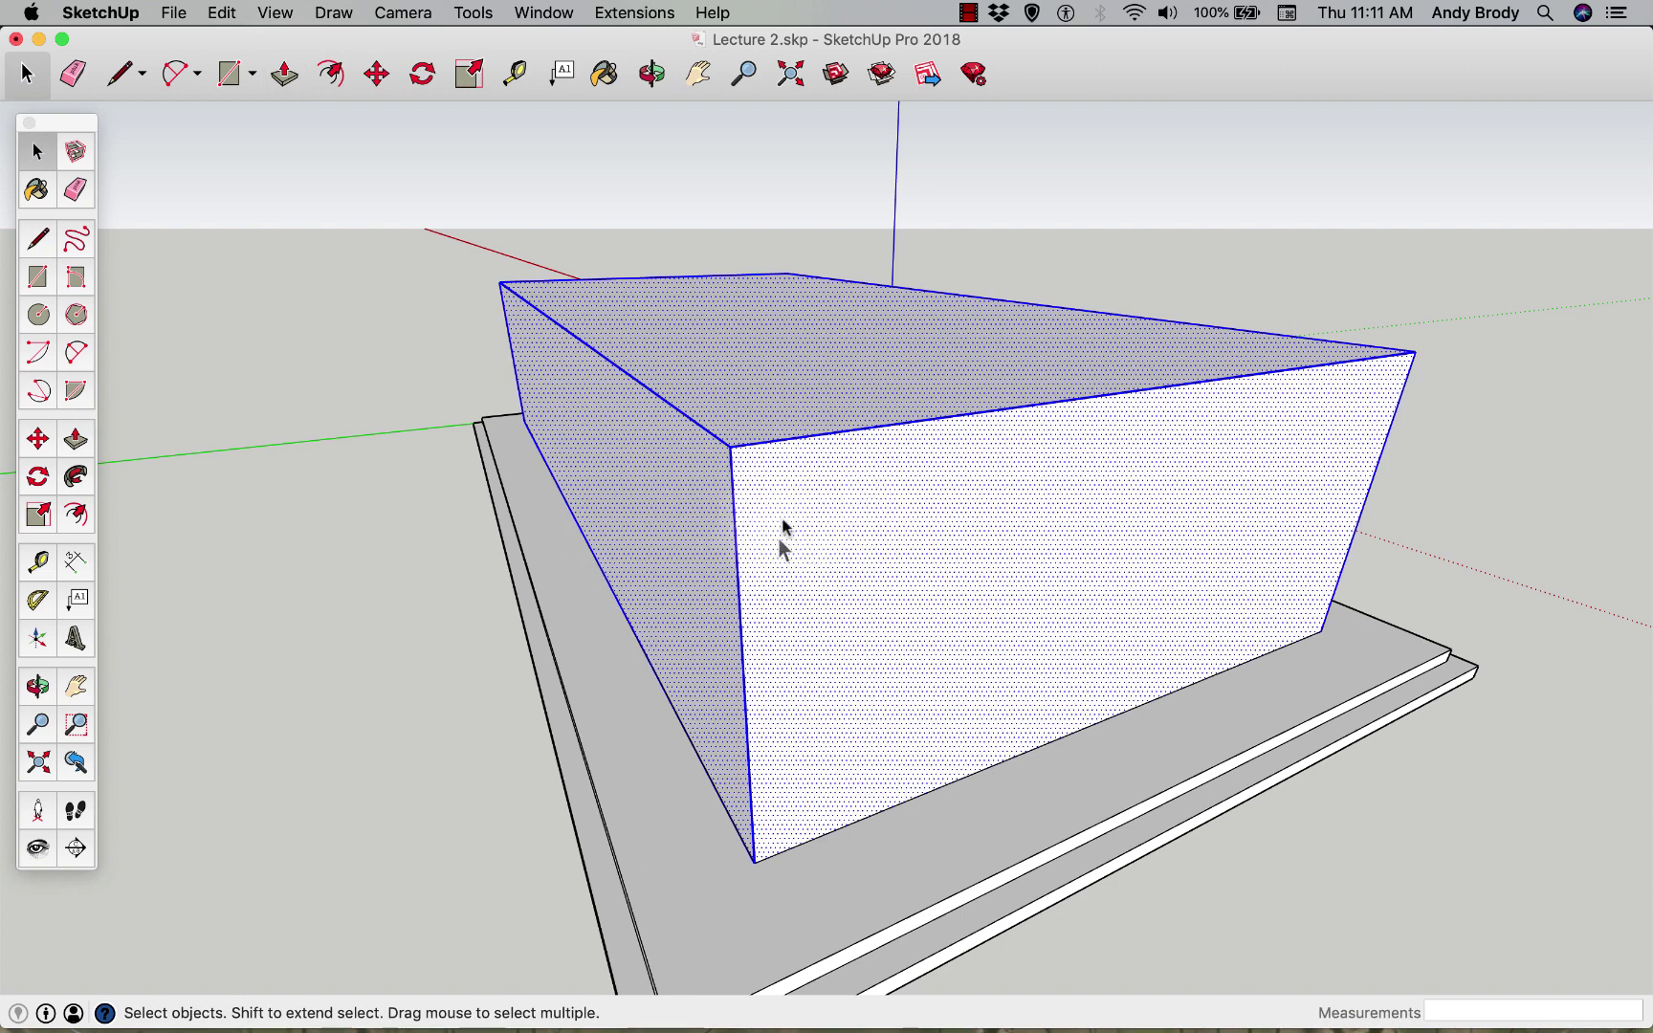
{"action": "right_click", "coordinate": [865, 510]}
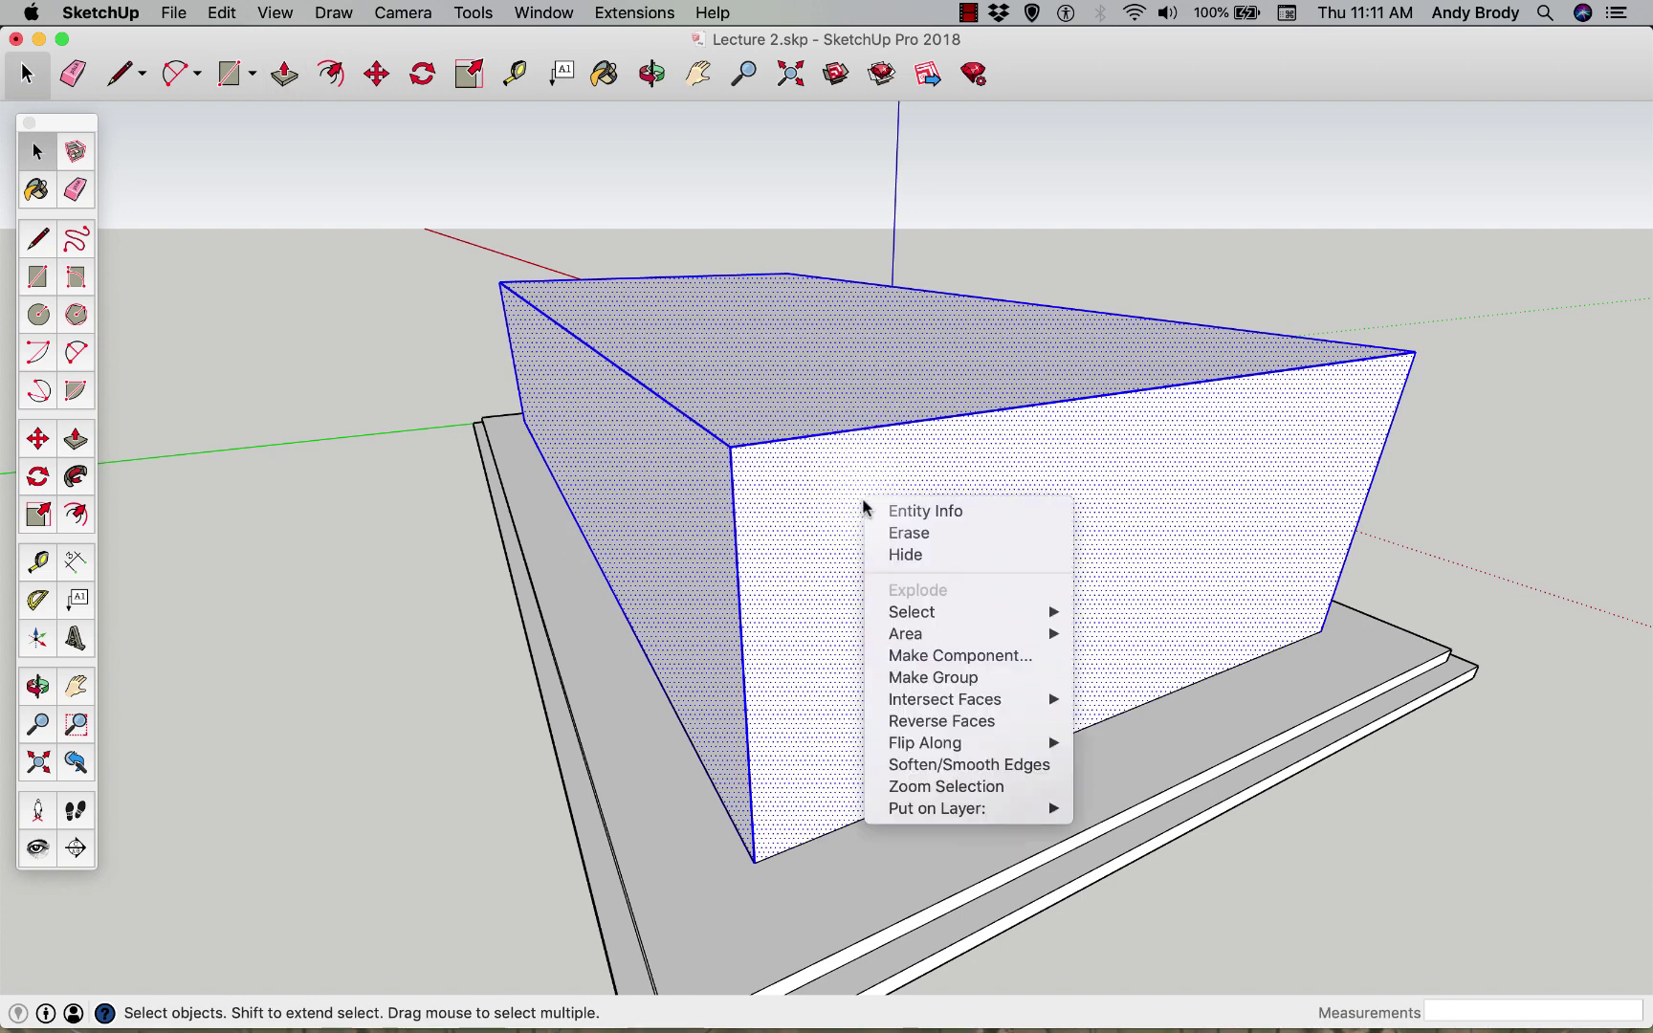
{"action": "left_click", "coordinate": [950, 679]}
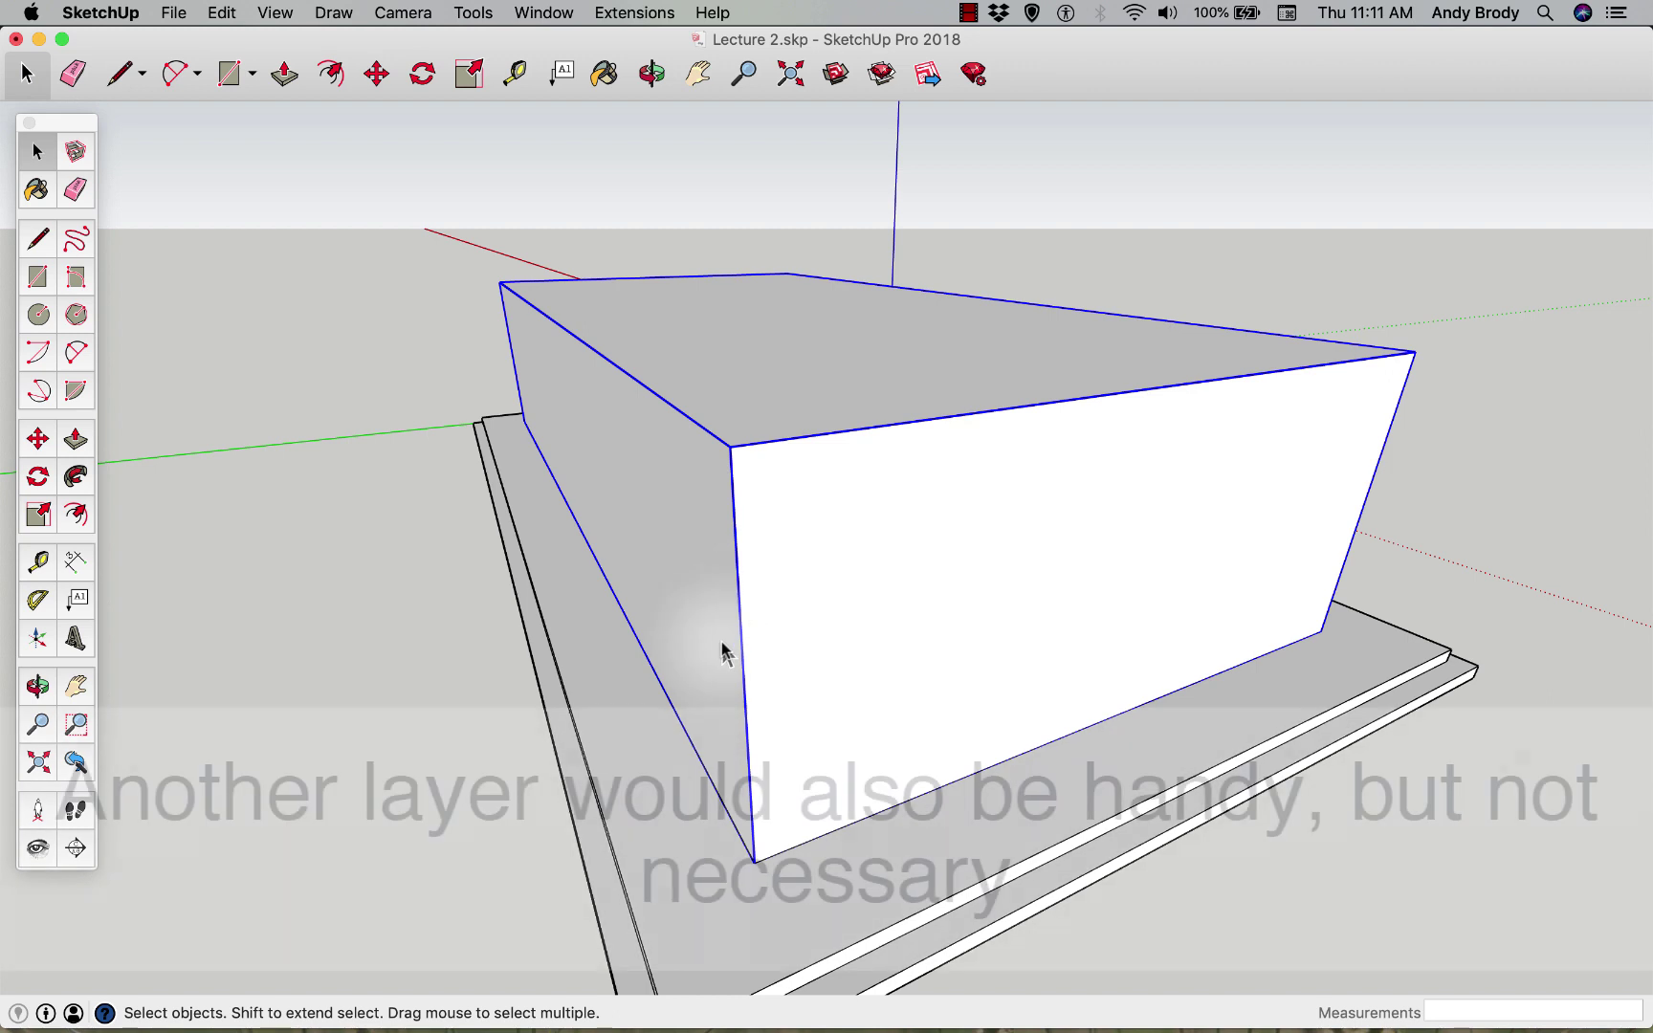
- Display hidden geometry, select everything in the model, and unhide the columns, entablature and roof
{"action": "left_click", "coordinate": [218, 15]}
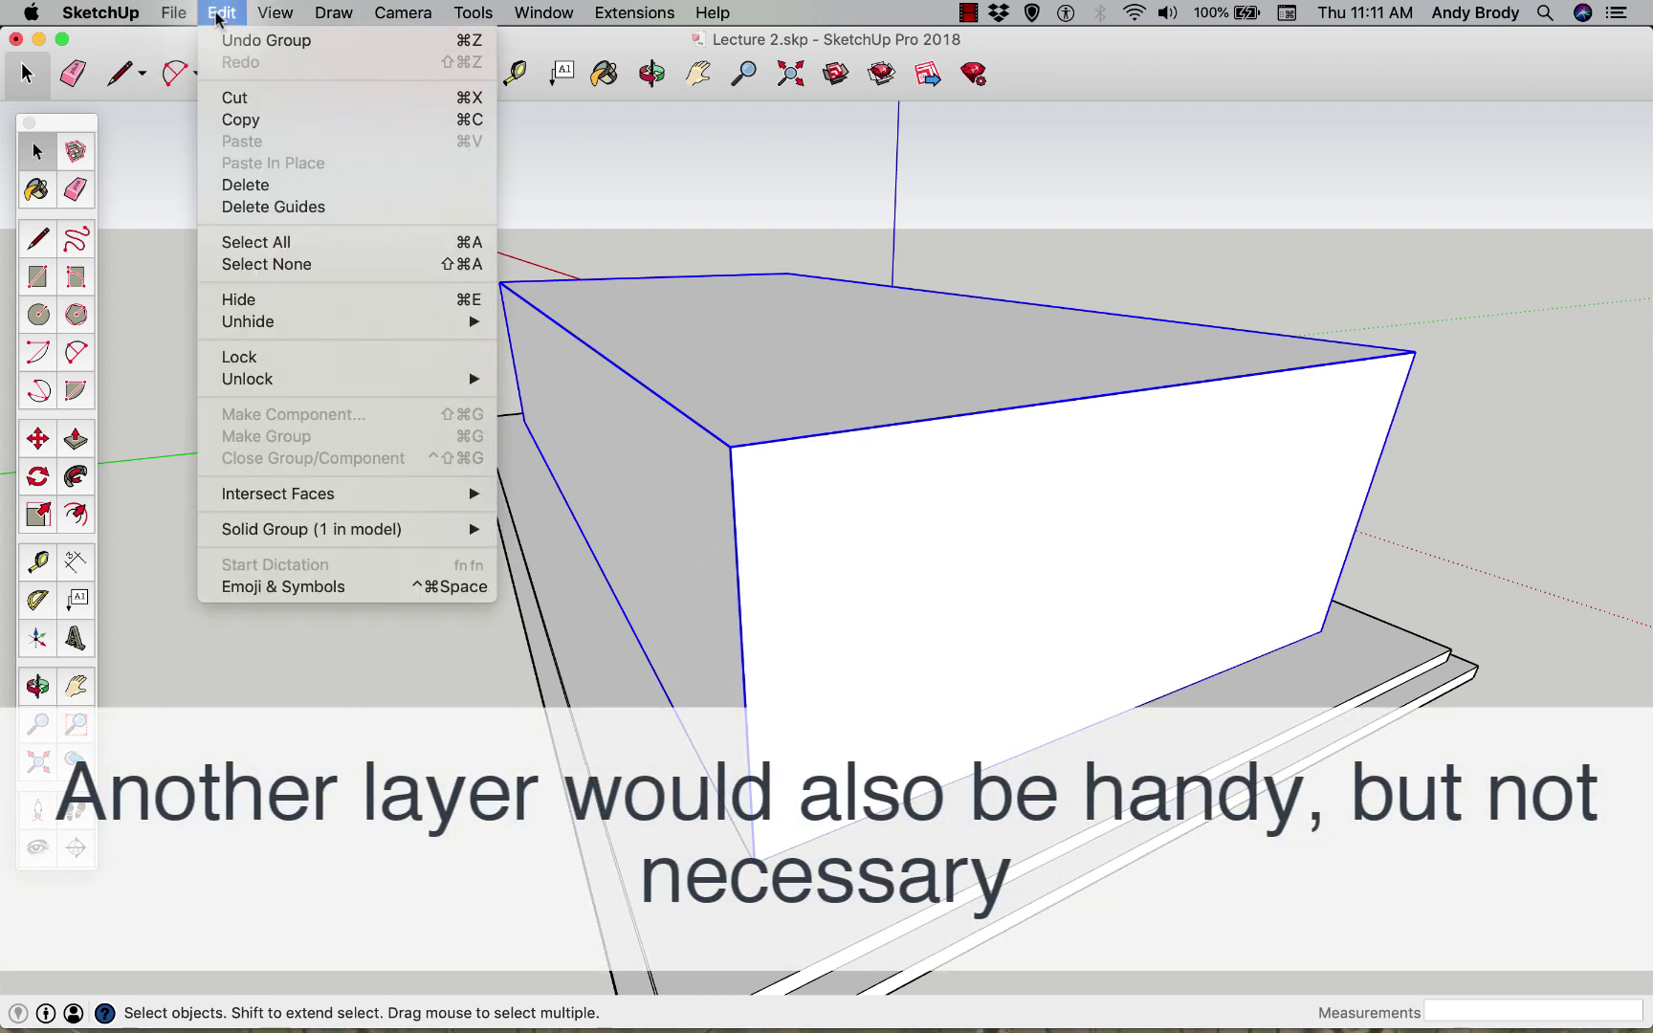
{"action": "mouse_move", "coordinate": [180, 14]}
{"action": "mouse_move", "coordinate": [276, 14]}
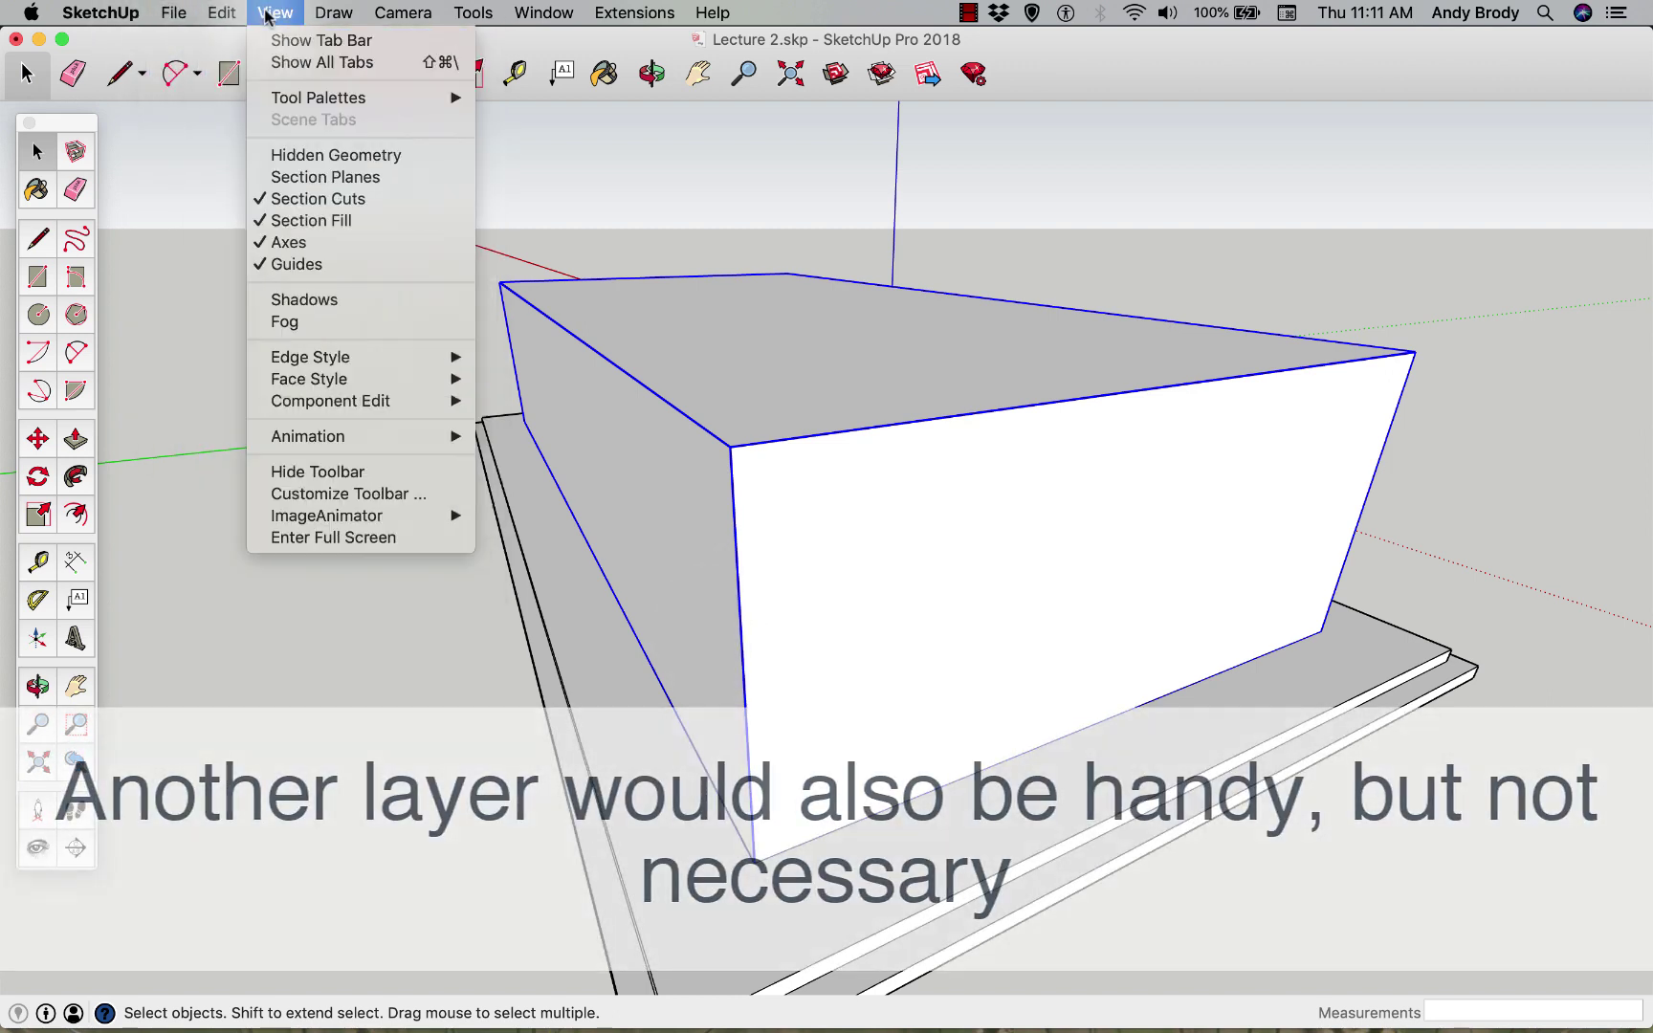
{"action": "left_click", "coordinate": [298, 154]}
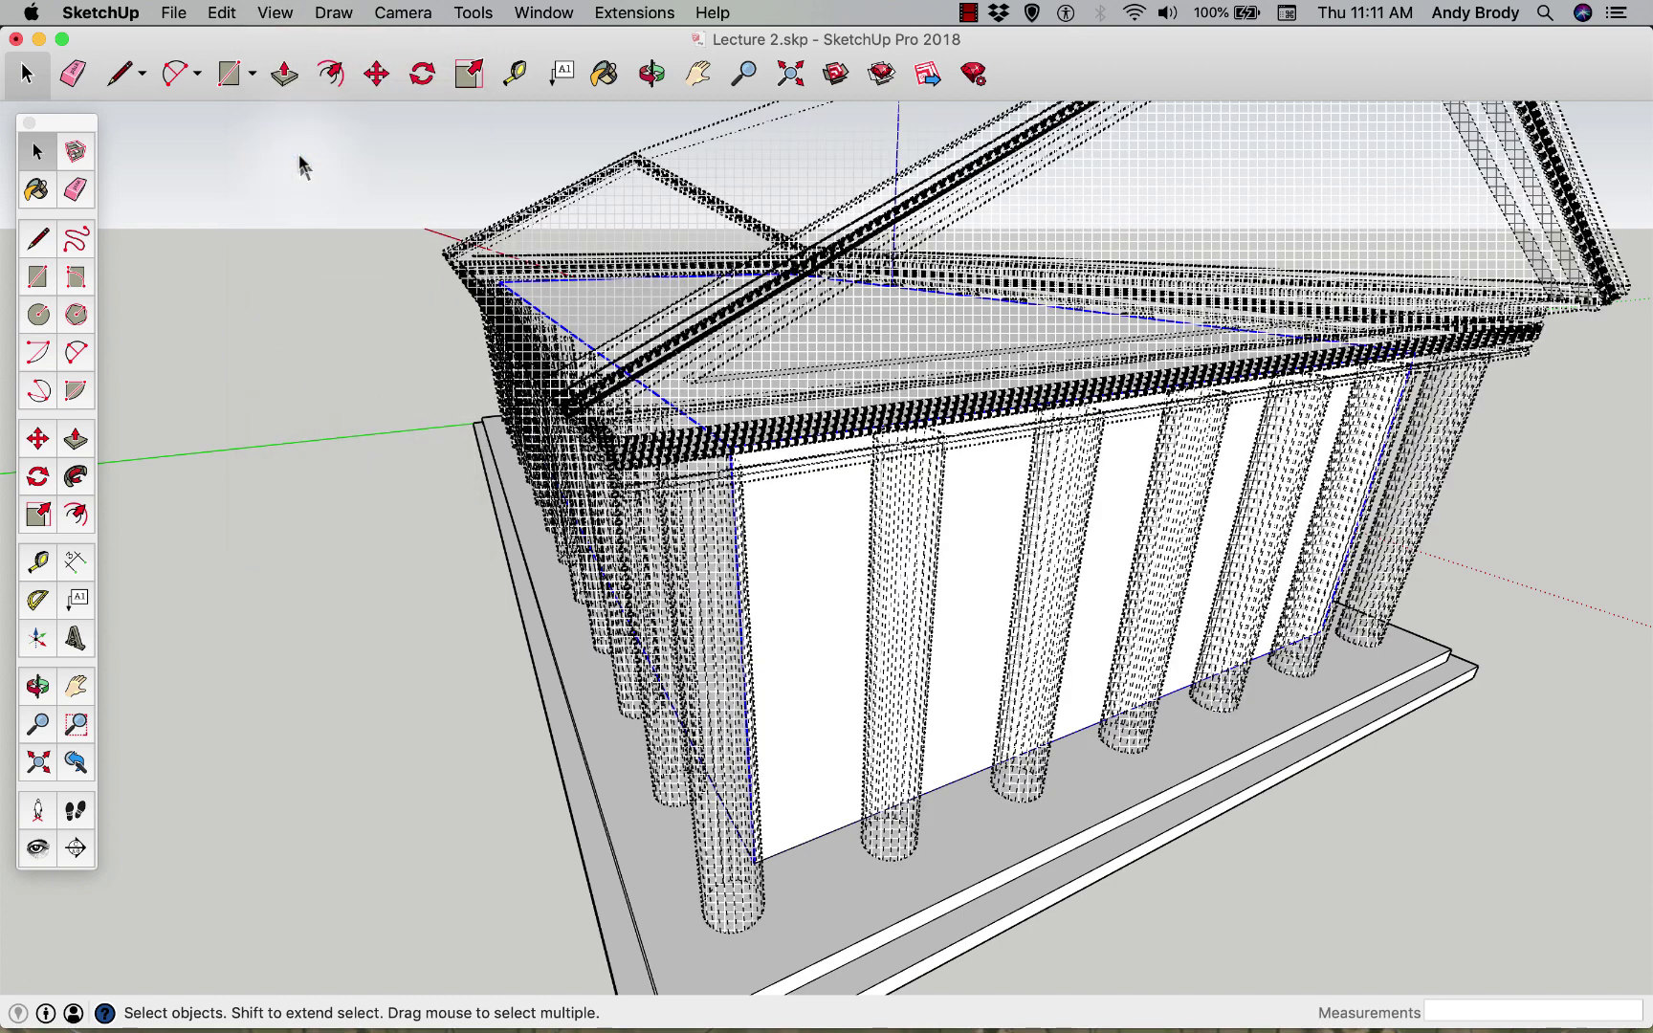
{"action": "left_click", "coordinate": [1451, 273]}
{"action": "key", "text": "super+a"}
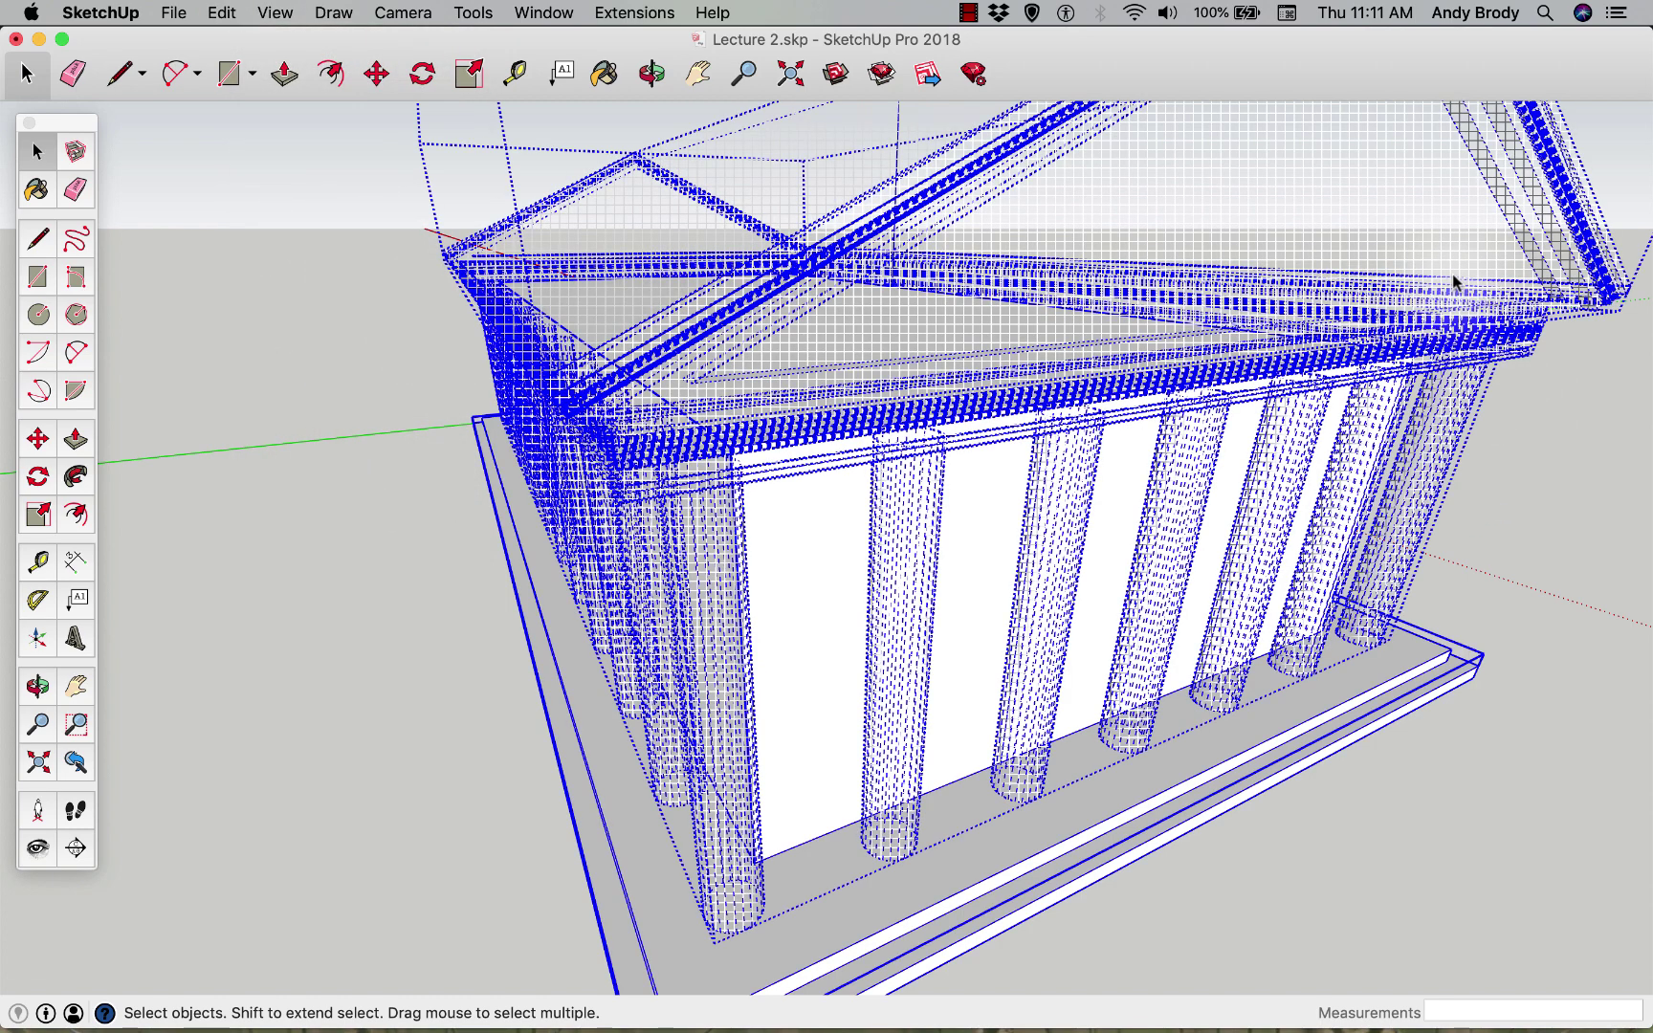
{"action": "right_click", "coordinate": [1312, 269]}
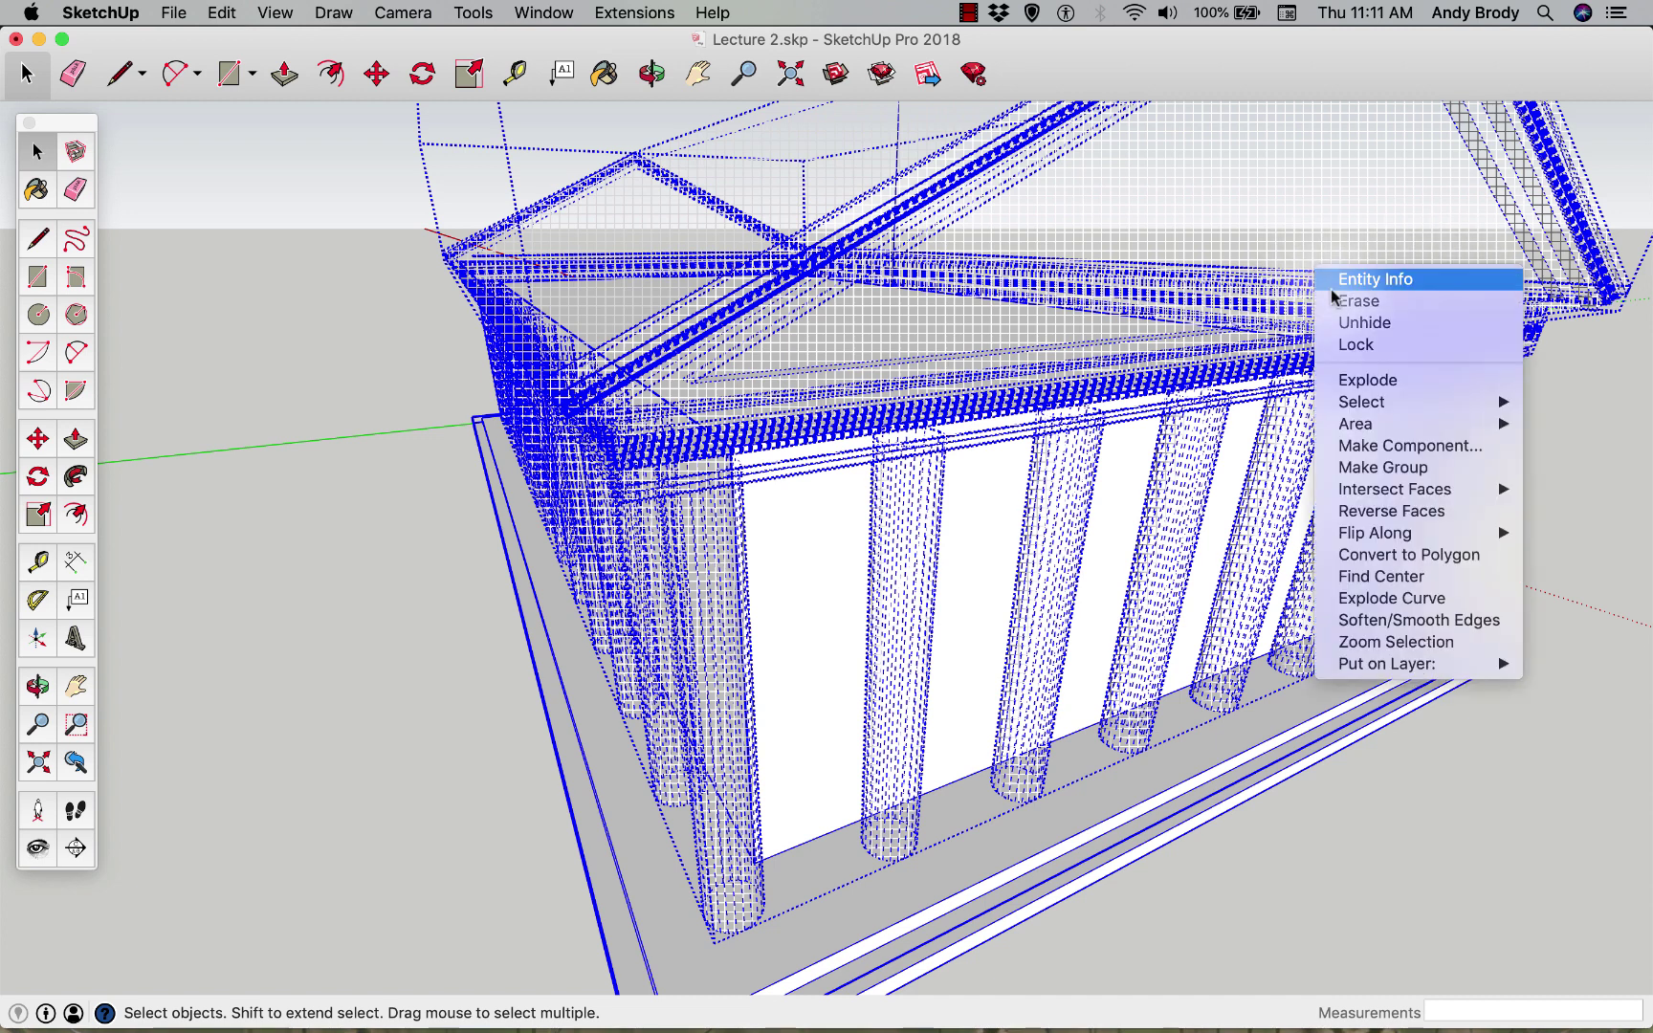
{"action": "left_click", "coordinate": [1358, 323]}
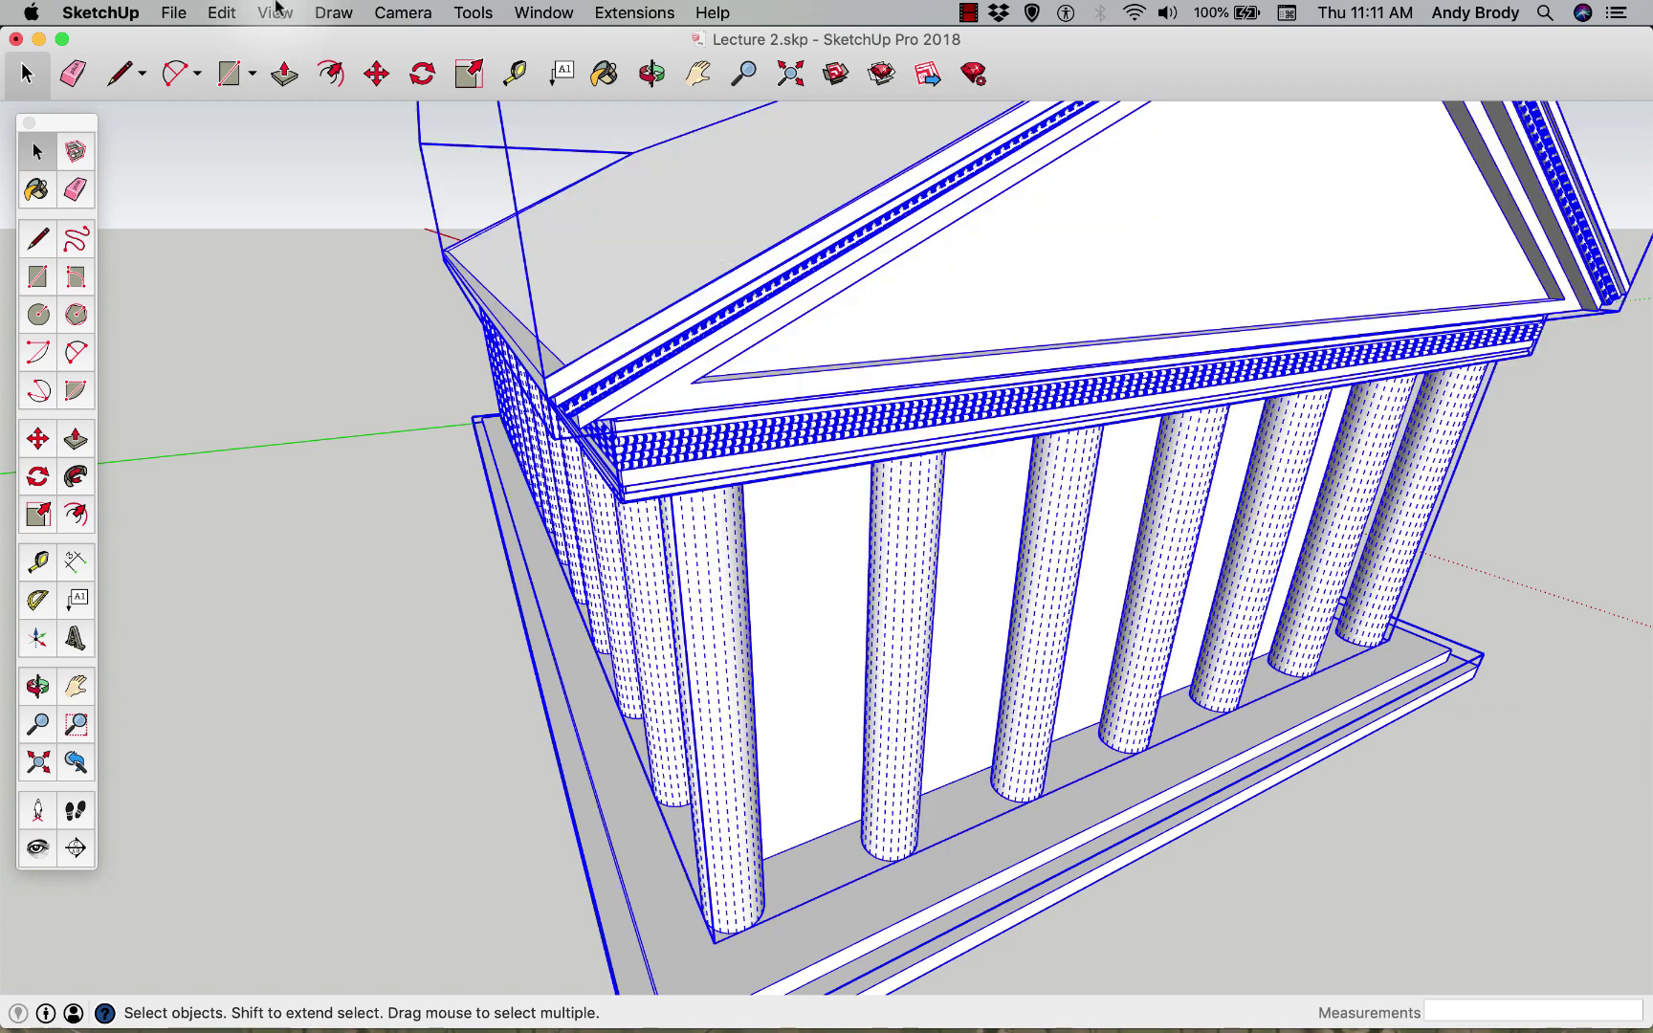
- Turn off the display of hidden geometry and clear the selection of the temple parts
{"action": "left_click", "coordinate": [273, 13]}
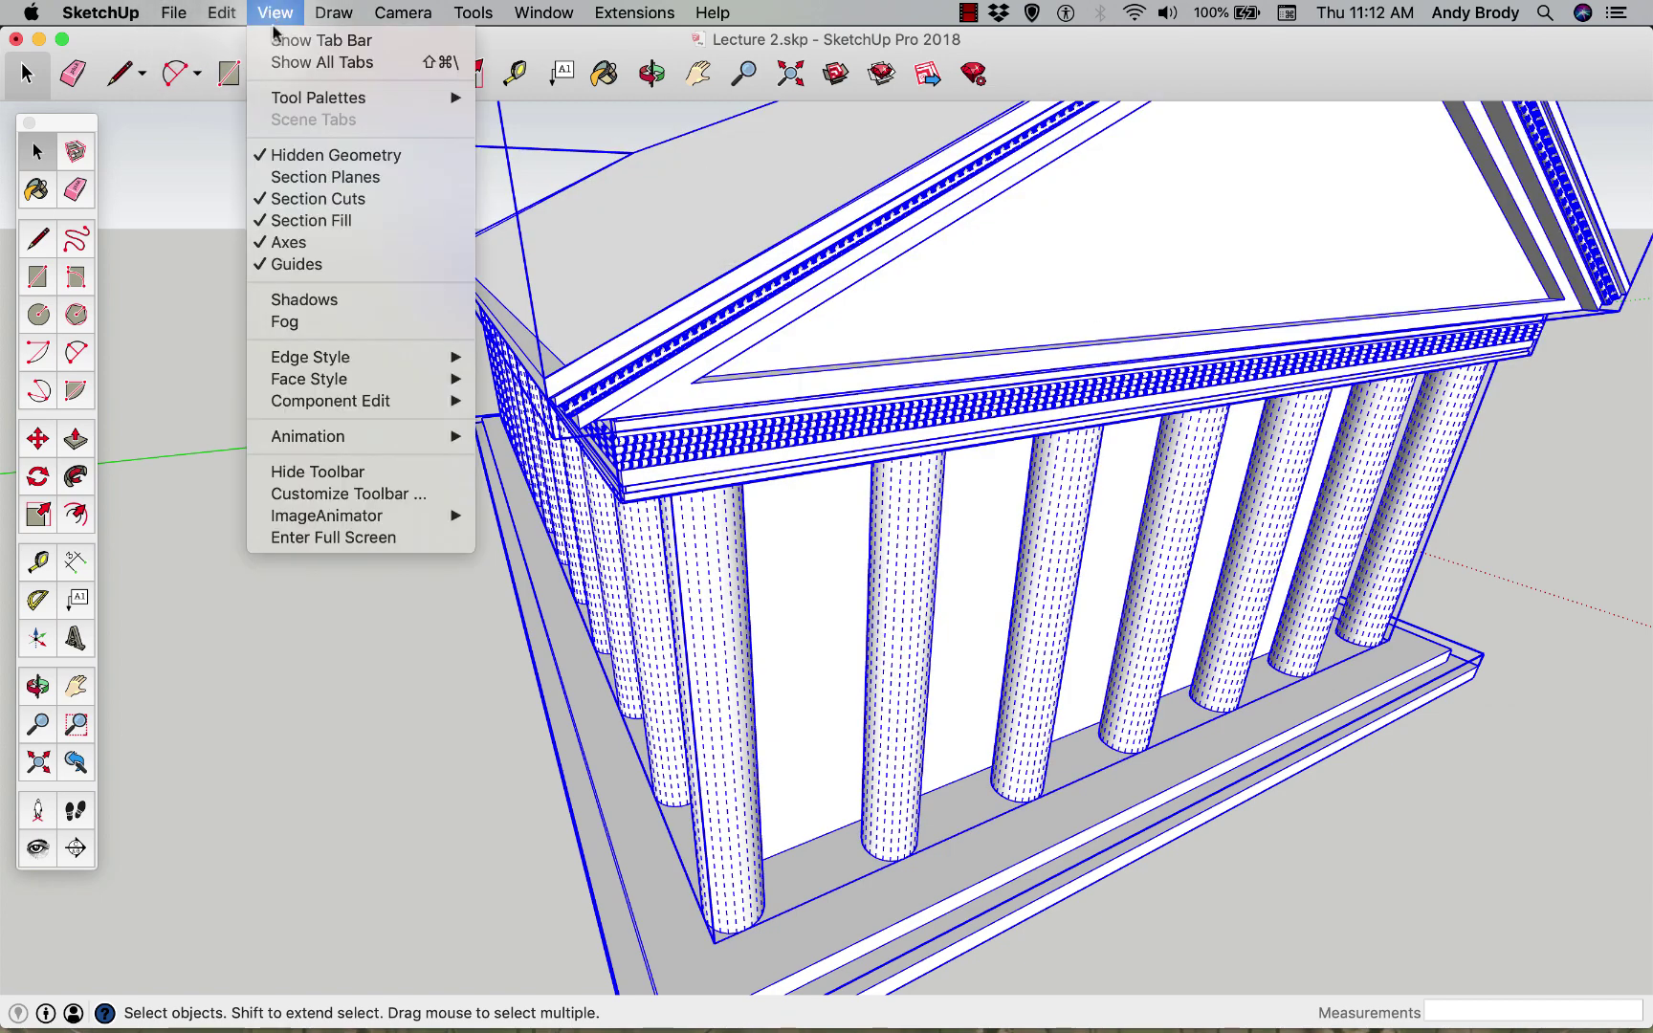
{"action": "left_click", "coordinate": [285, 154]}
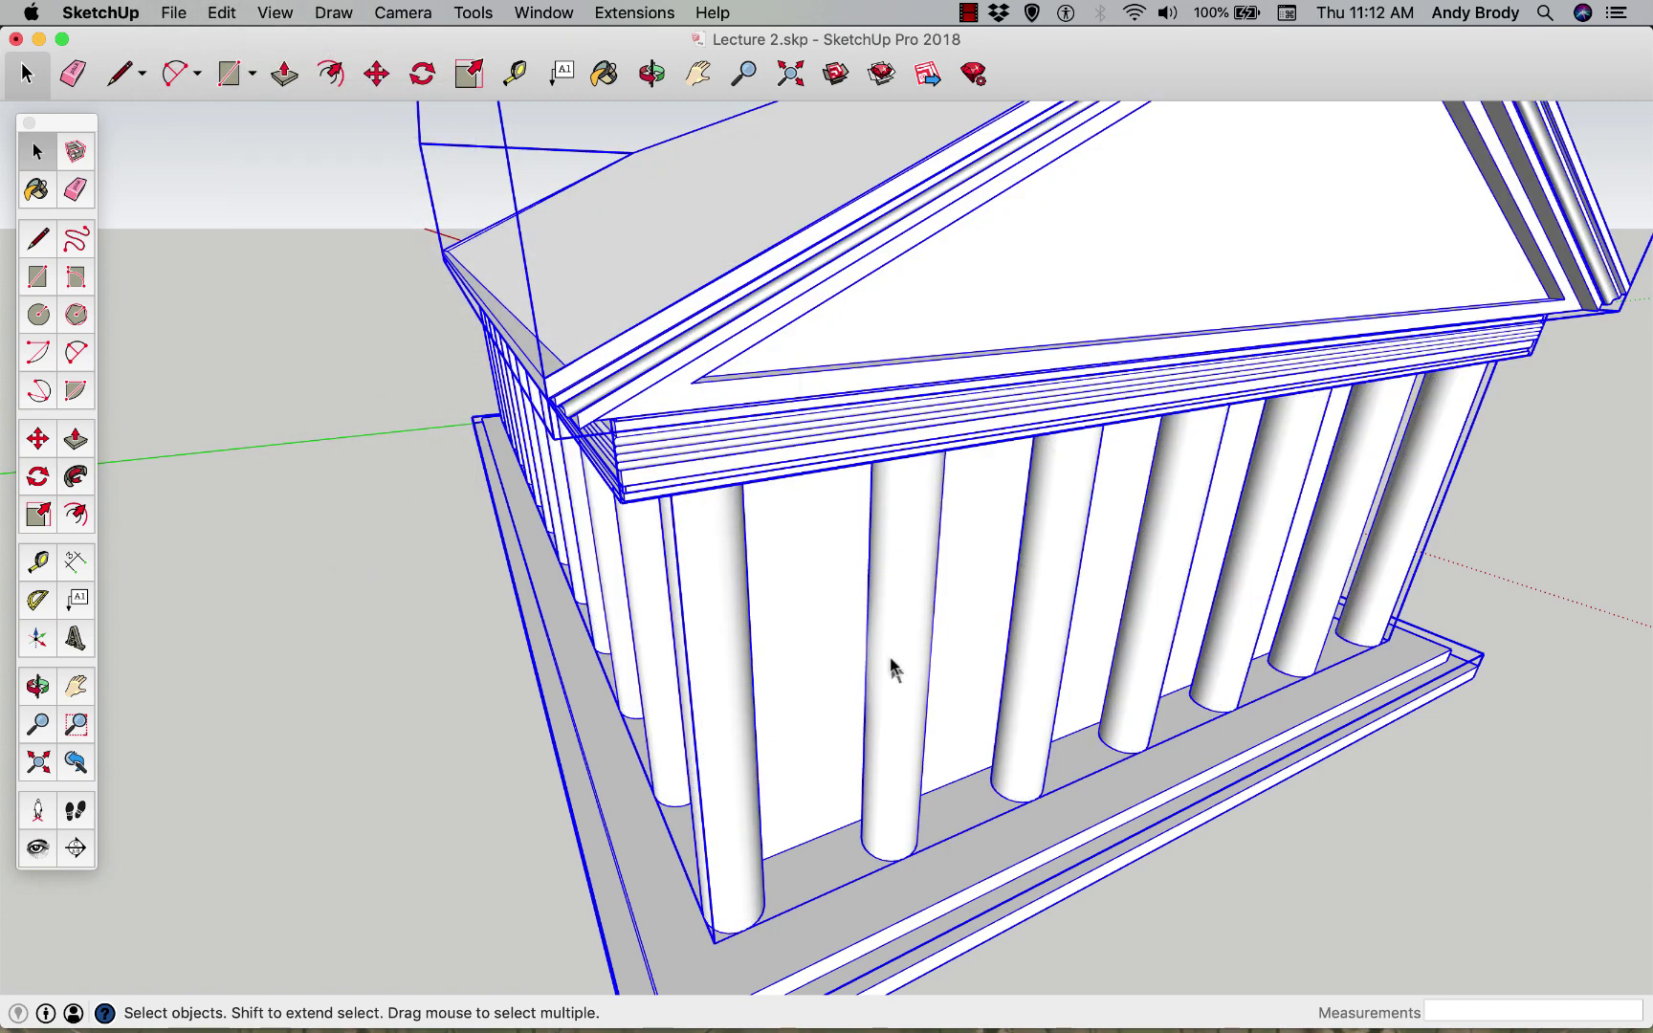
{"action": "scroll", "coordinate": [893, 668], "scroll_direction": "up", "scroll_amount": 5}
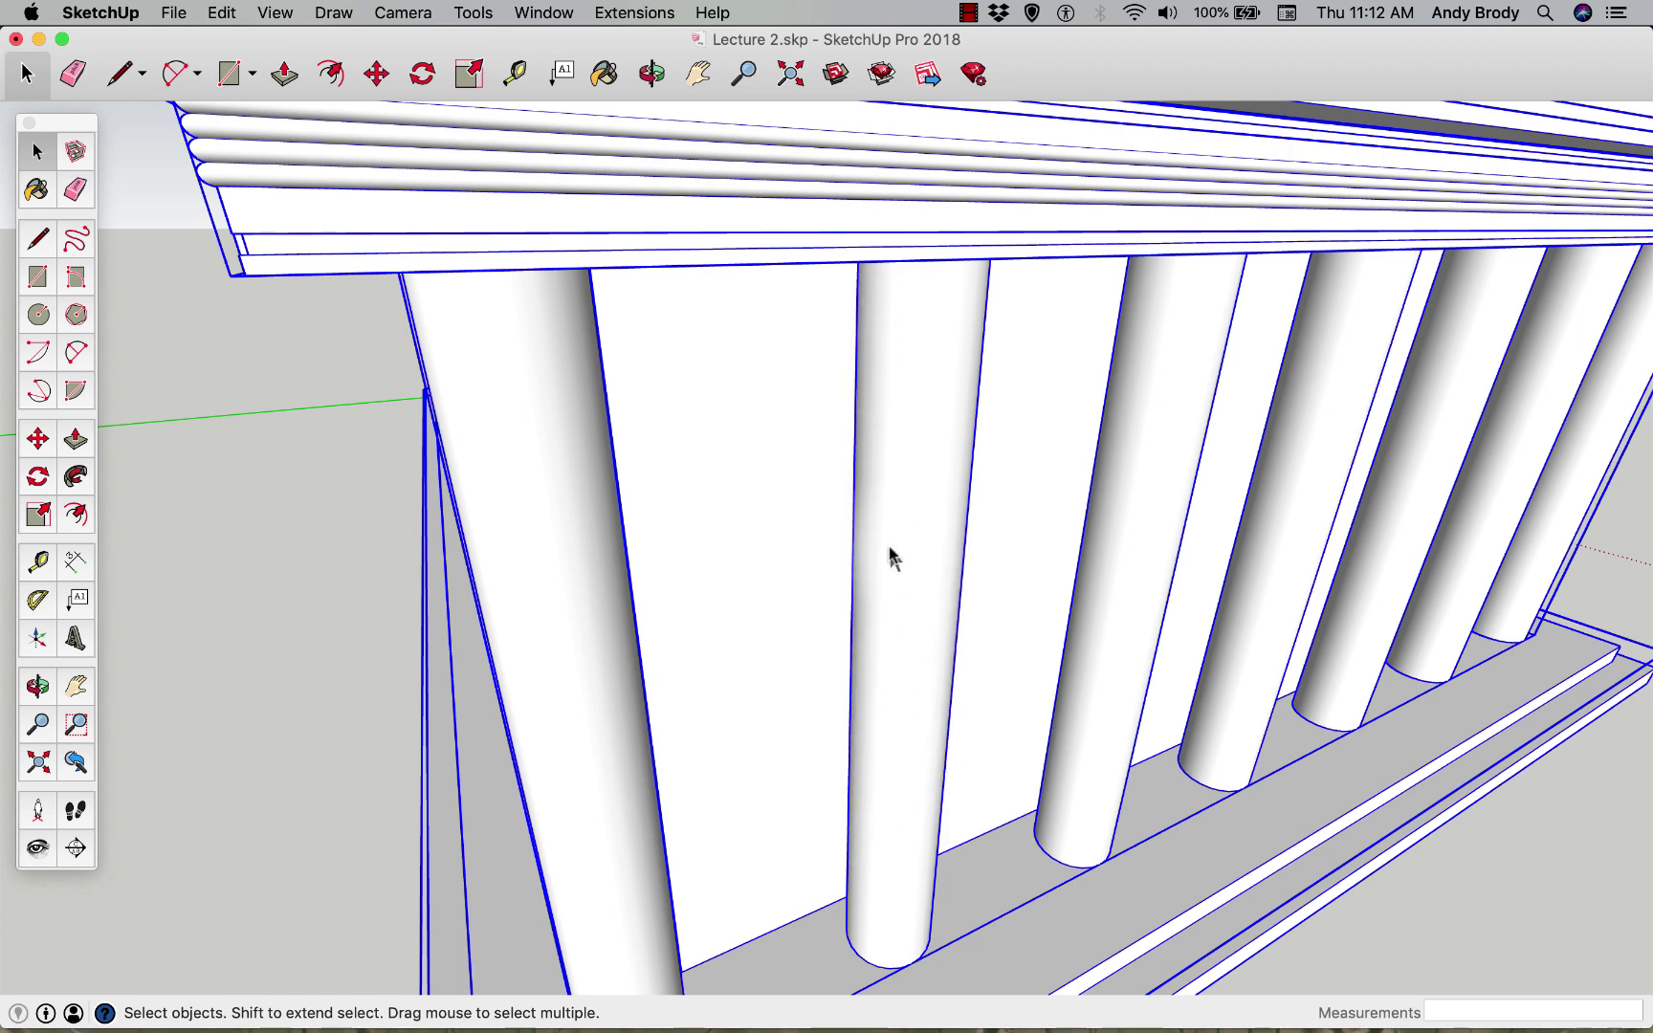
{"action": "scroll", "coordinate": [890, 558], "scroll_direction": "down", "scroll_amount": 10}
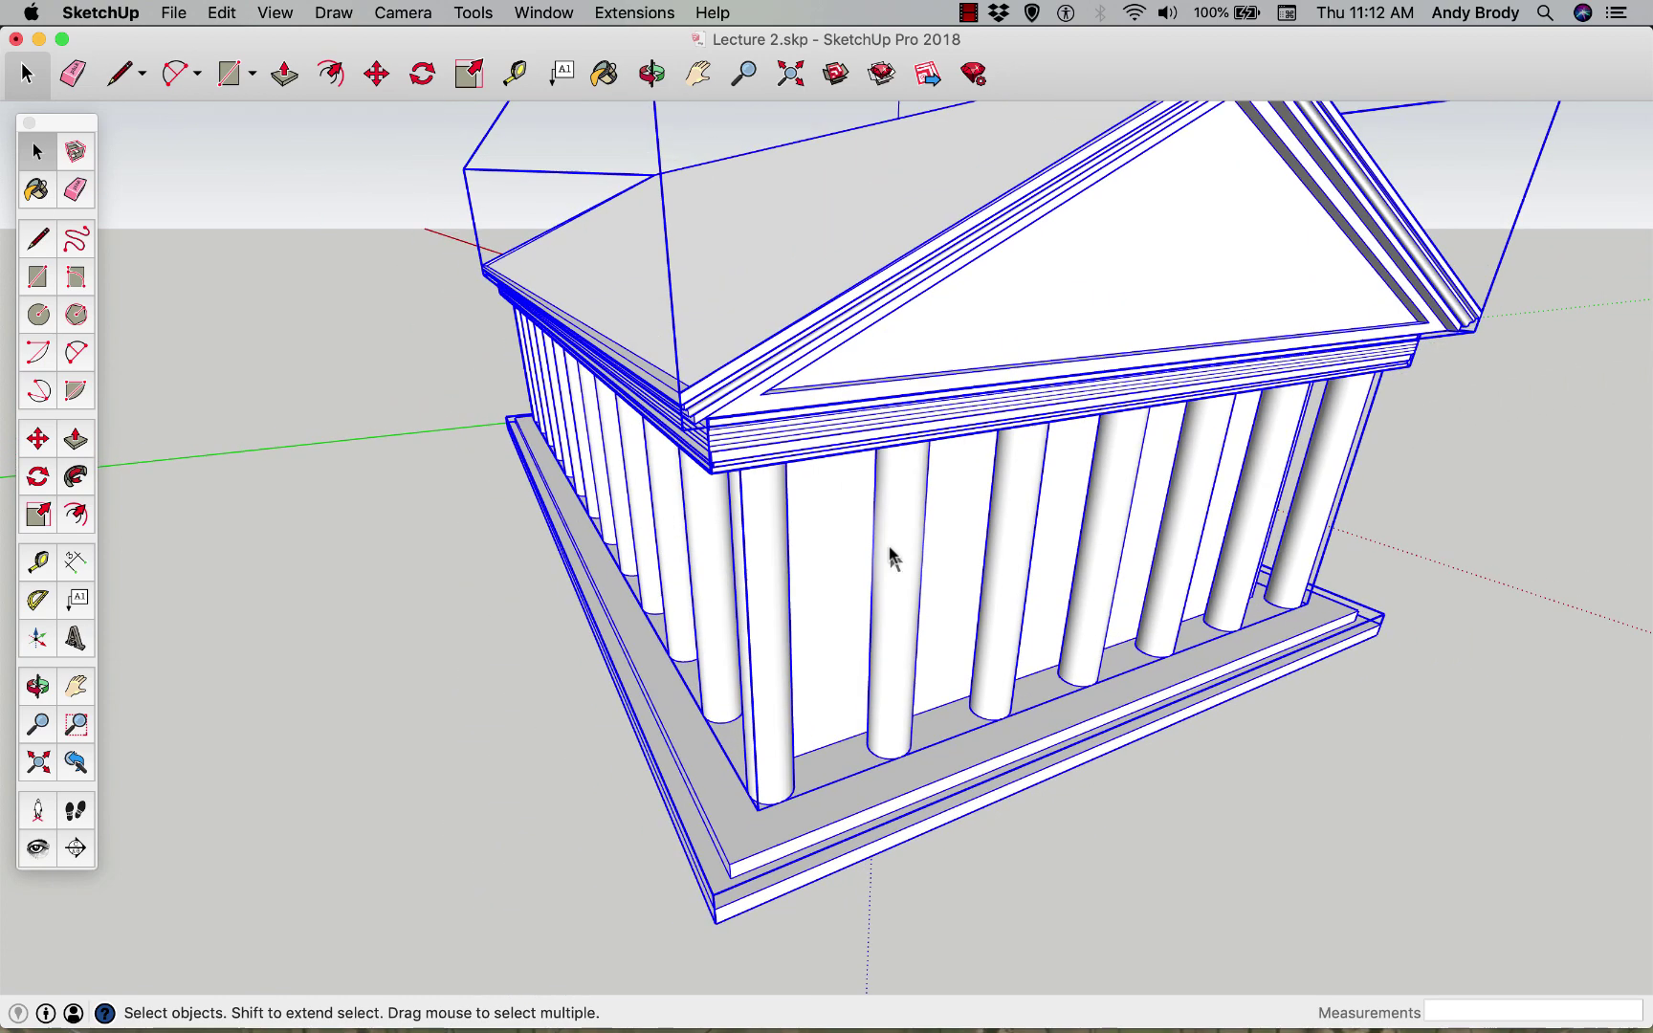
{"action": "scroll", "coordinate": [889, 558], "scroll_direction": "down", "scroll_amount": 5}
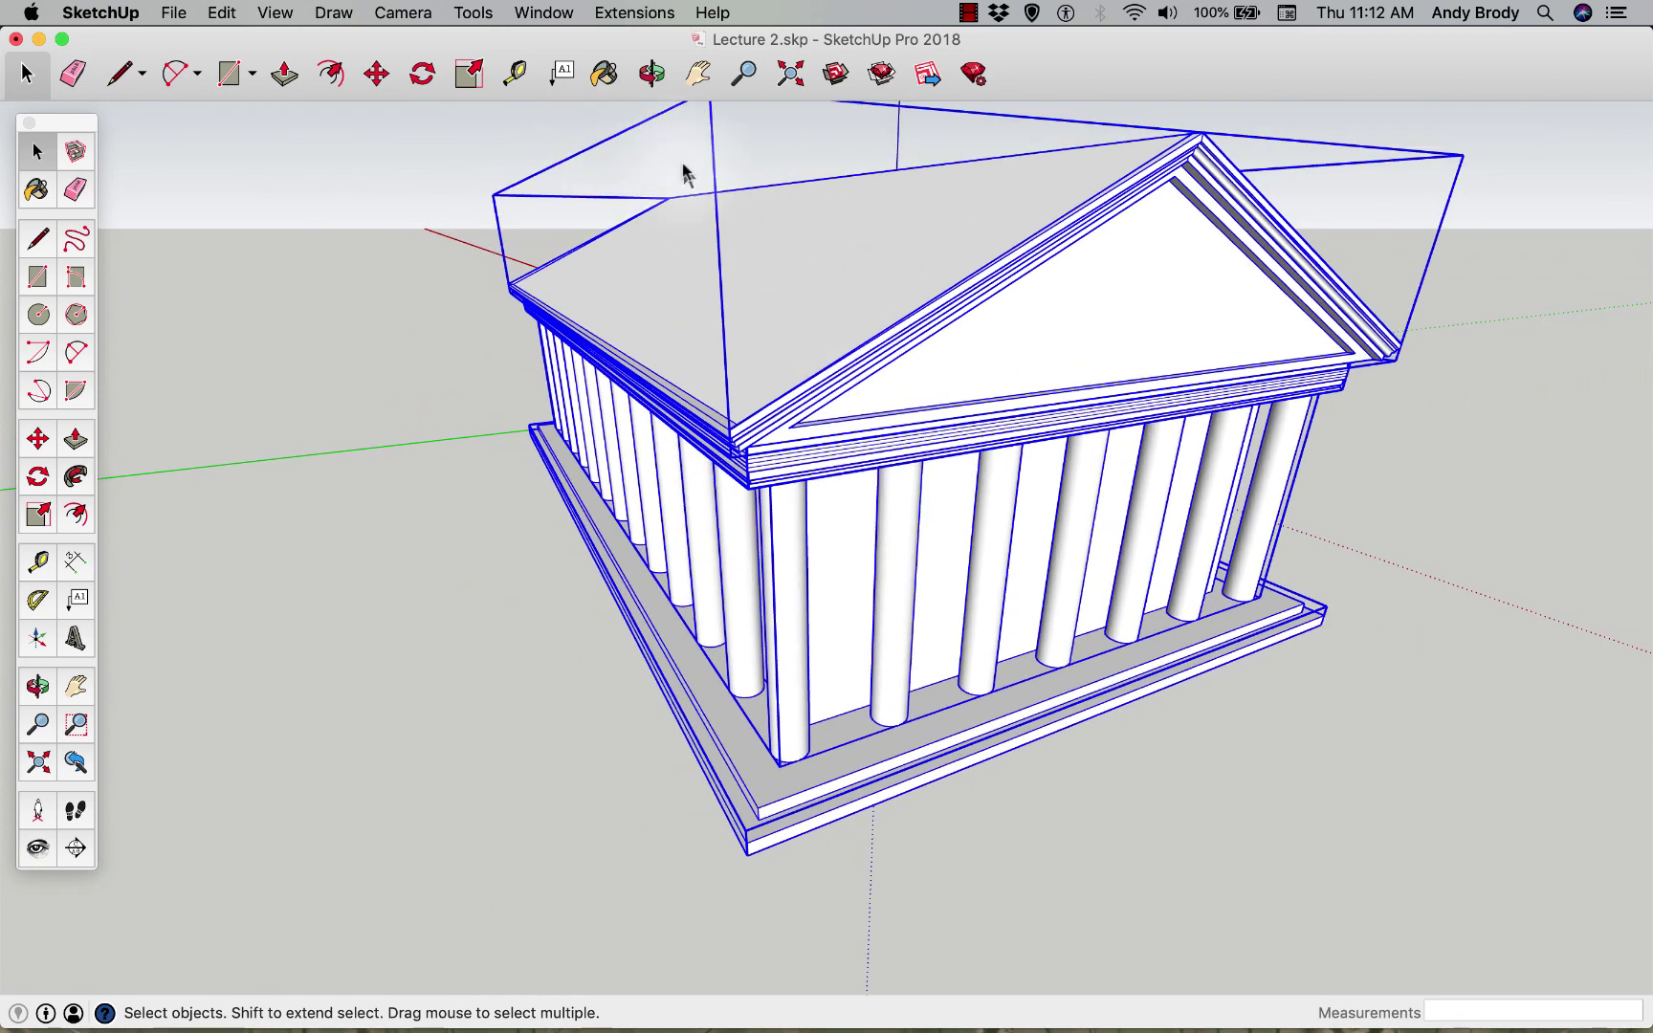
{"action": "left_click", "coordinate": [697, 73]}
{"action": "left_click_drag", "start_coordinate": [809, 362], "coordinate": [579, 282]}
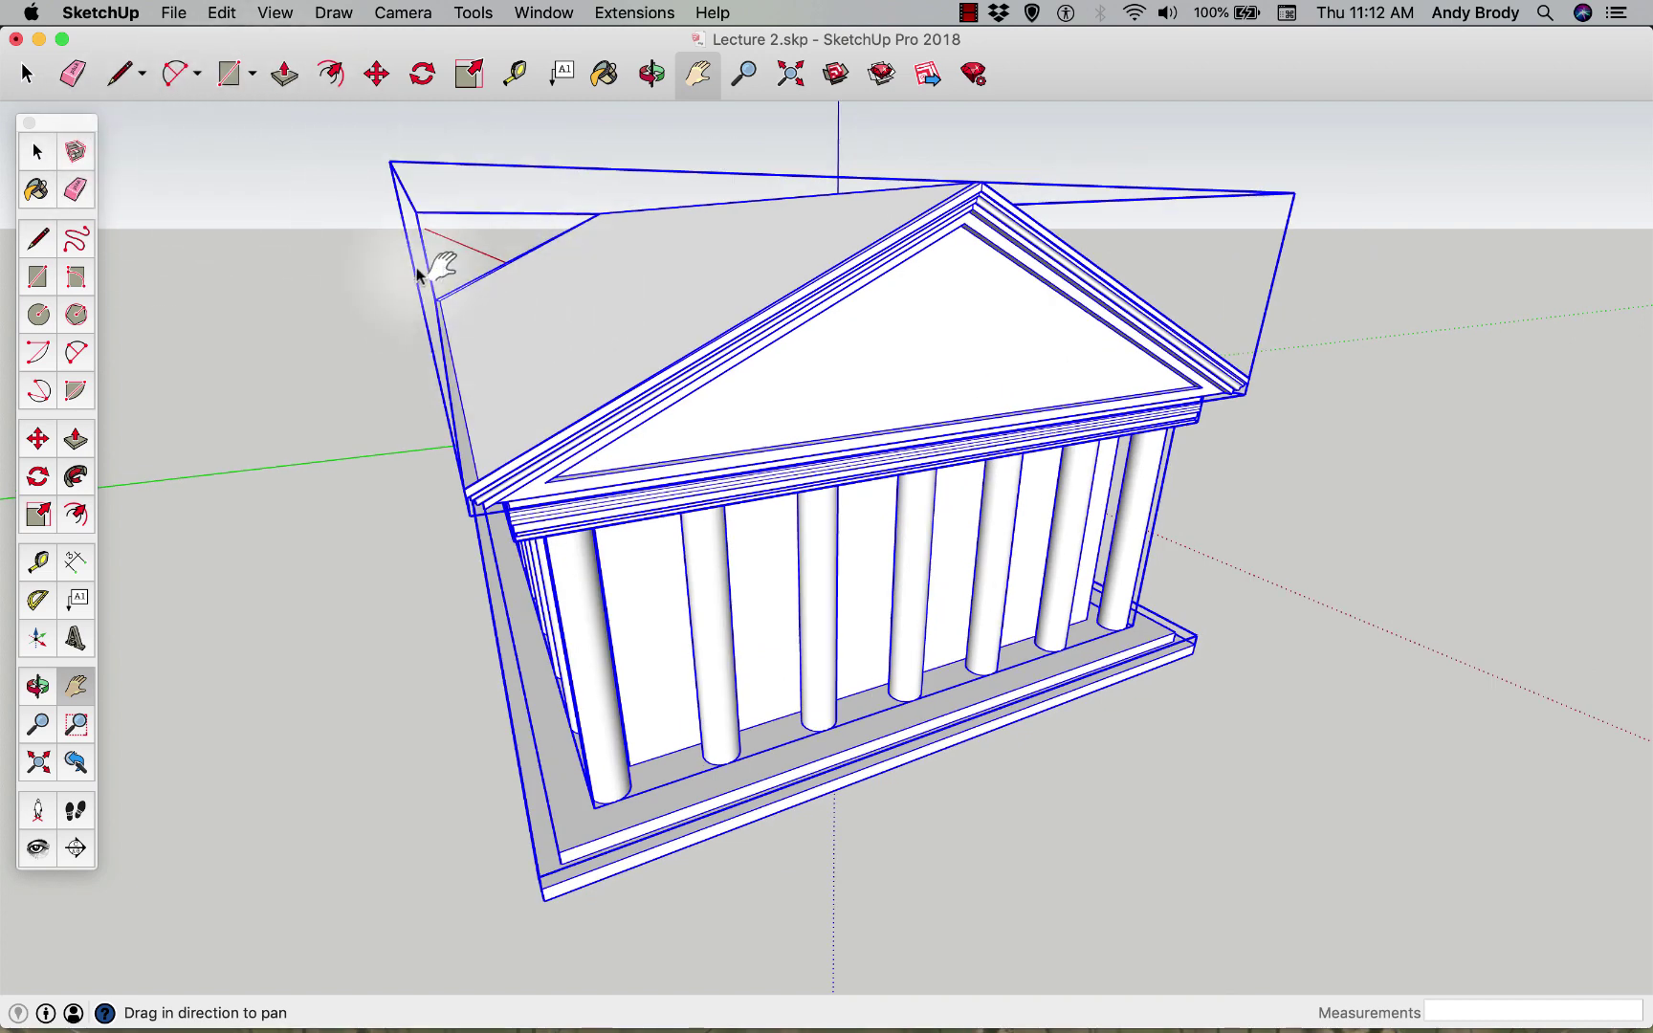
{"action": "left_click", "coordinate": [176, 73]}
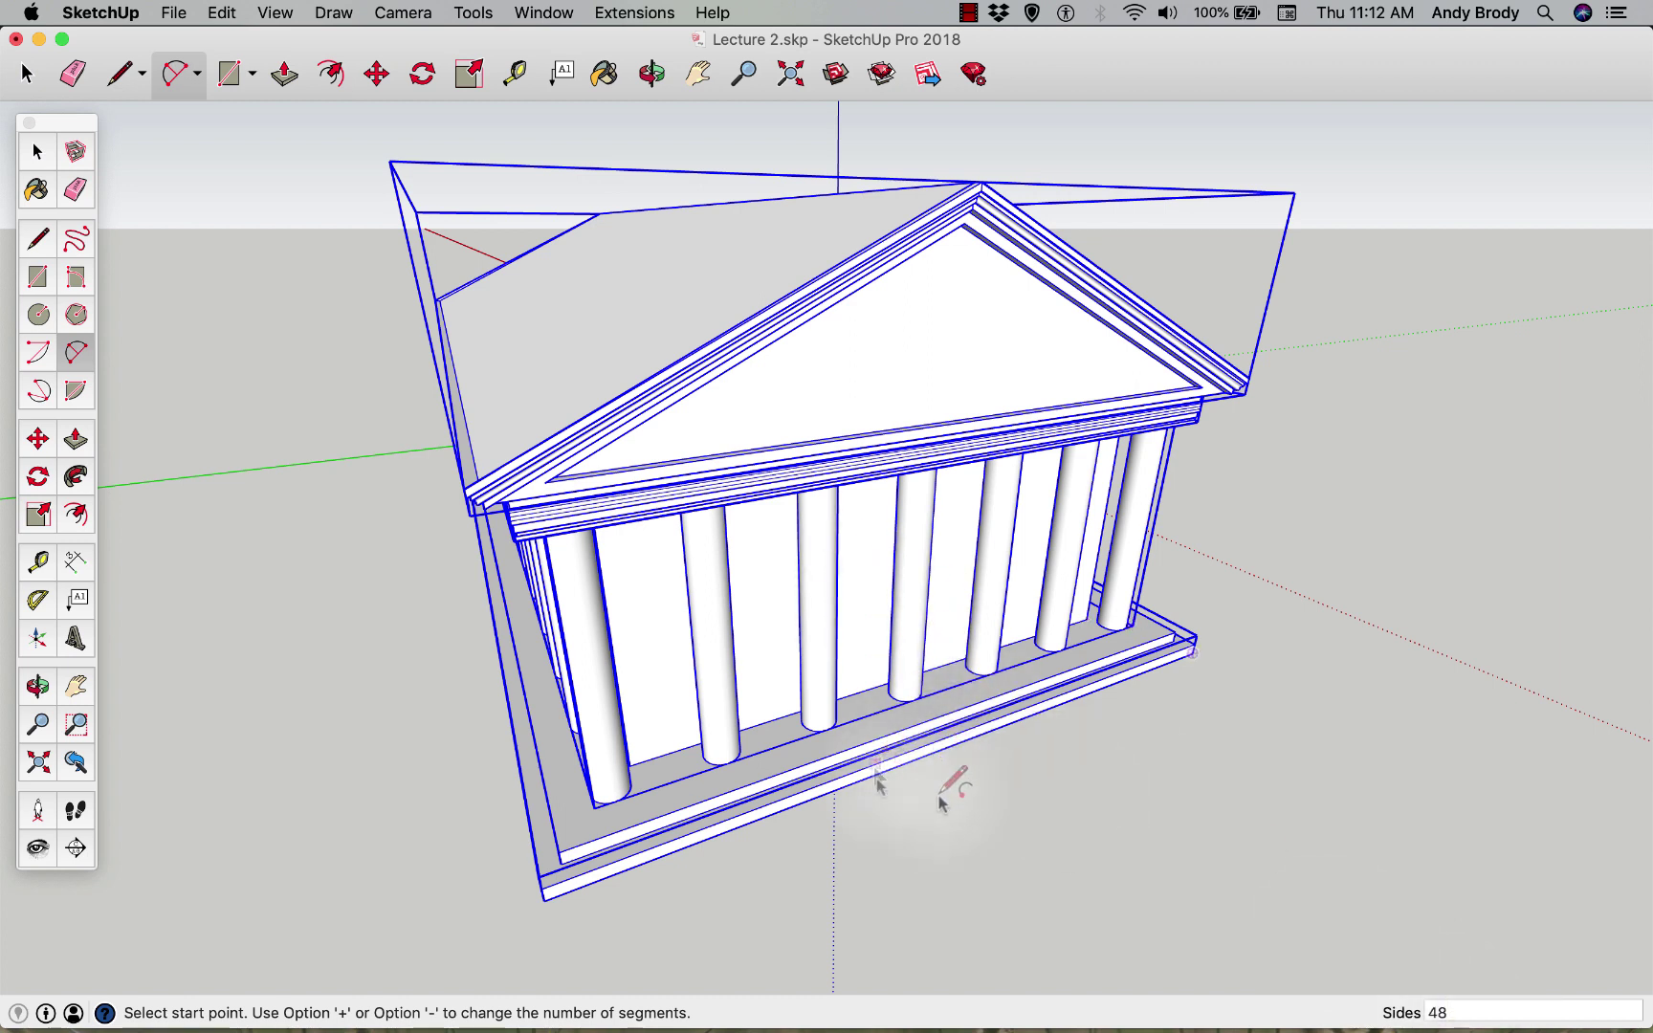
{"action": "key", "text": "space"}
{"action": "left_click", "coordinate": [975, 798]}
{"action": "middle_click_drag", "start_coordinate": [957, 807], "coordinate": [1006, 574]}
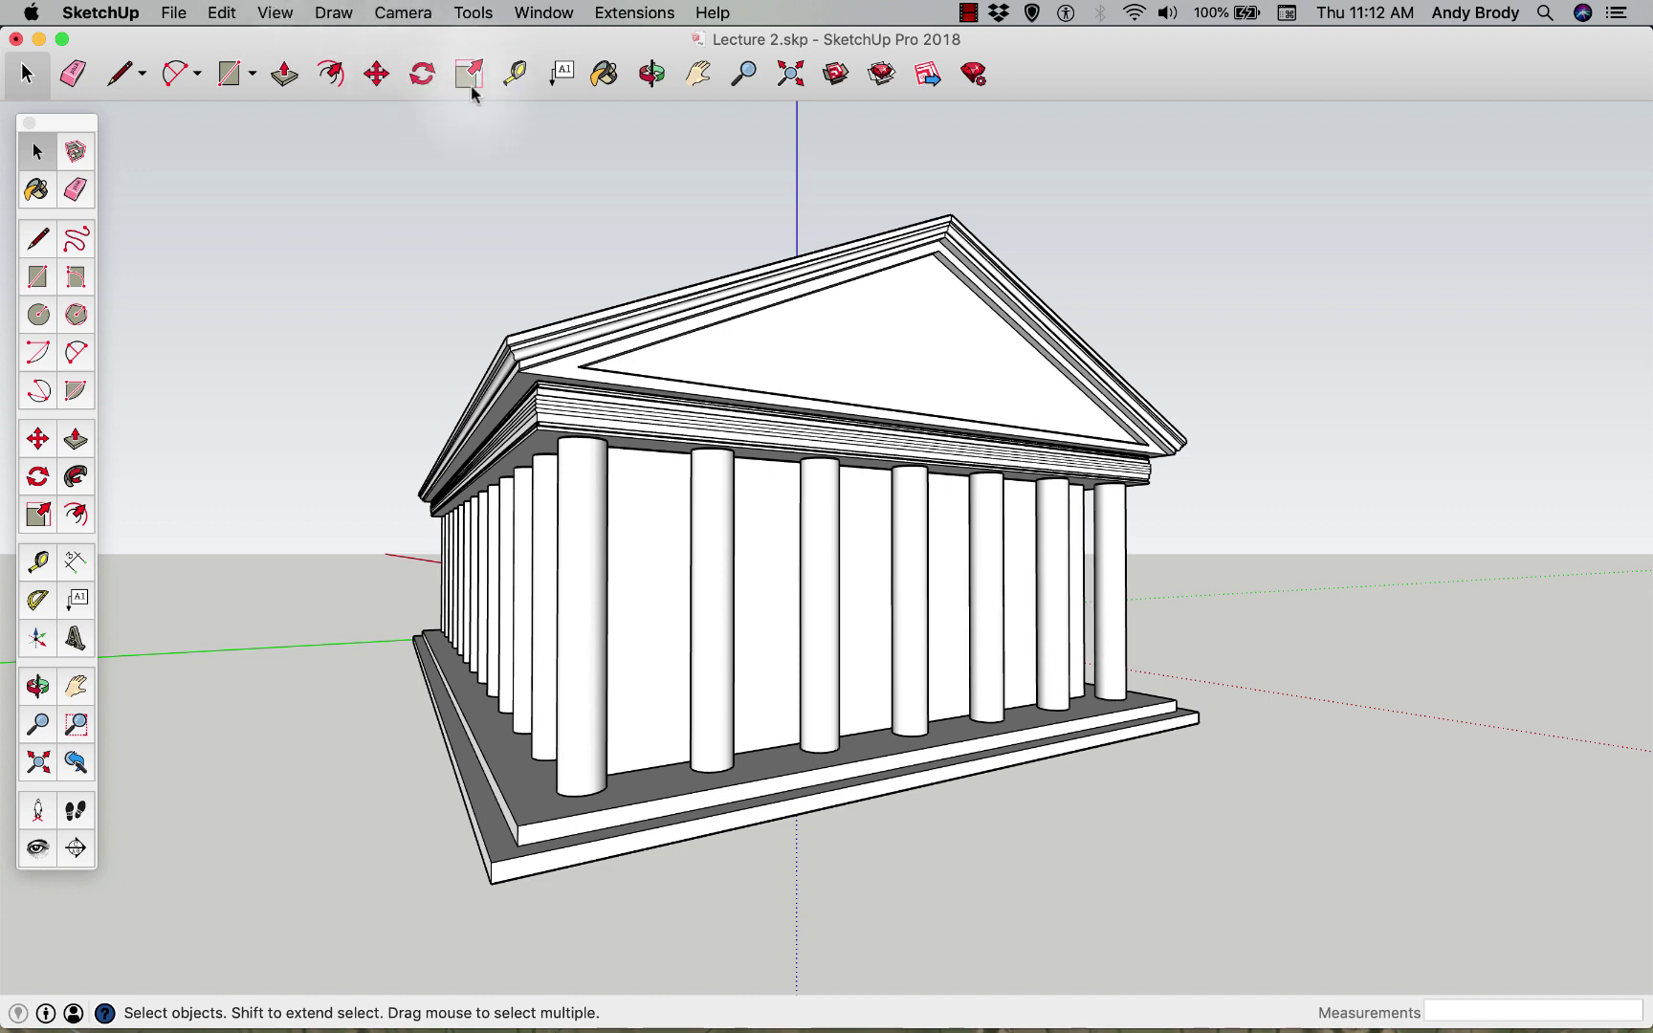
- Paint the inner chamber group with the translucent turquoise glass material from the Glass and Mirrors collection
{"action": "left_click", "coordinate": [605, 76]}
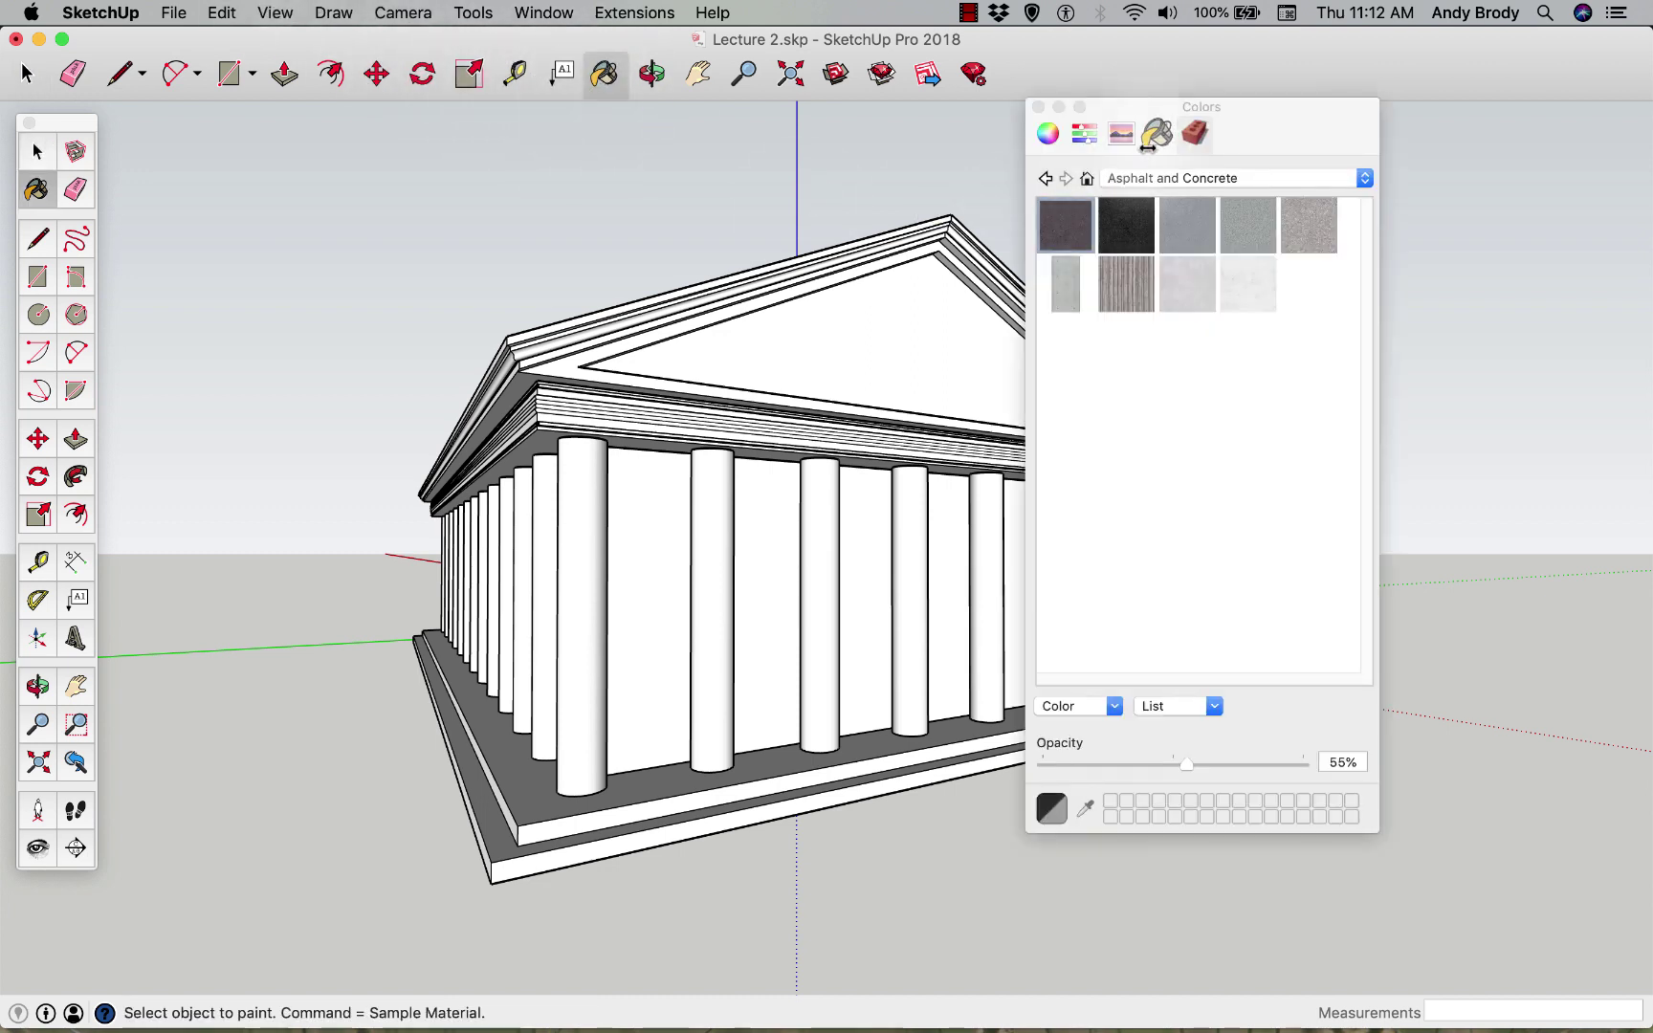
{"action": "left_click_drag", "start_coordinate": [1140, 115], "coordinate": [1378, 138]}
{"action": "left_click", "coordinate": [1396, 201]}
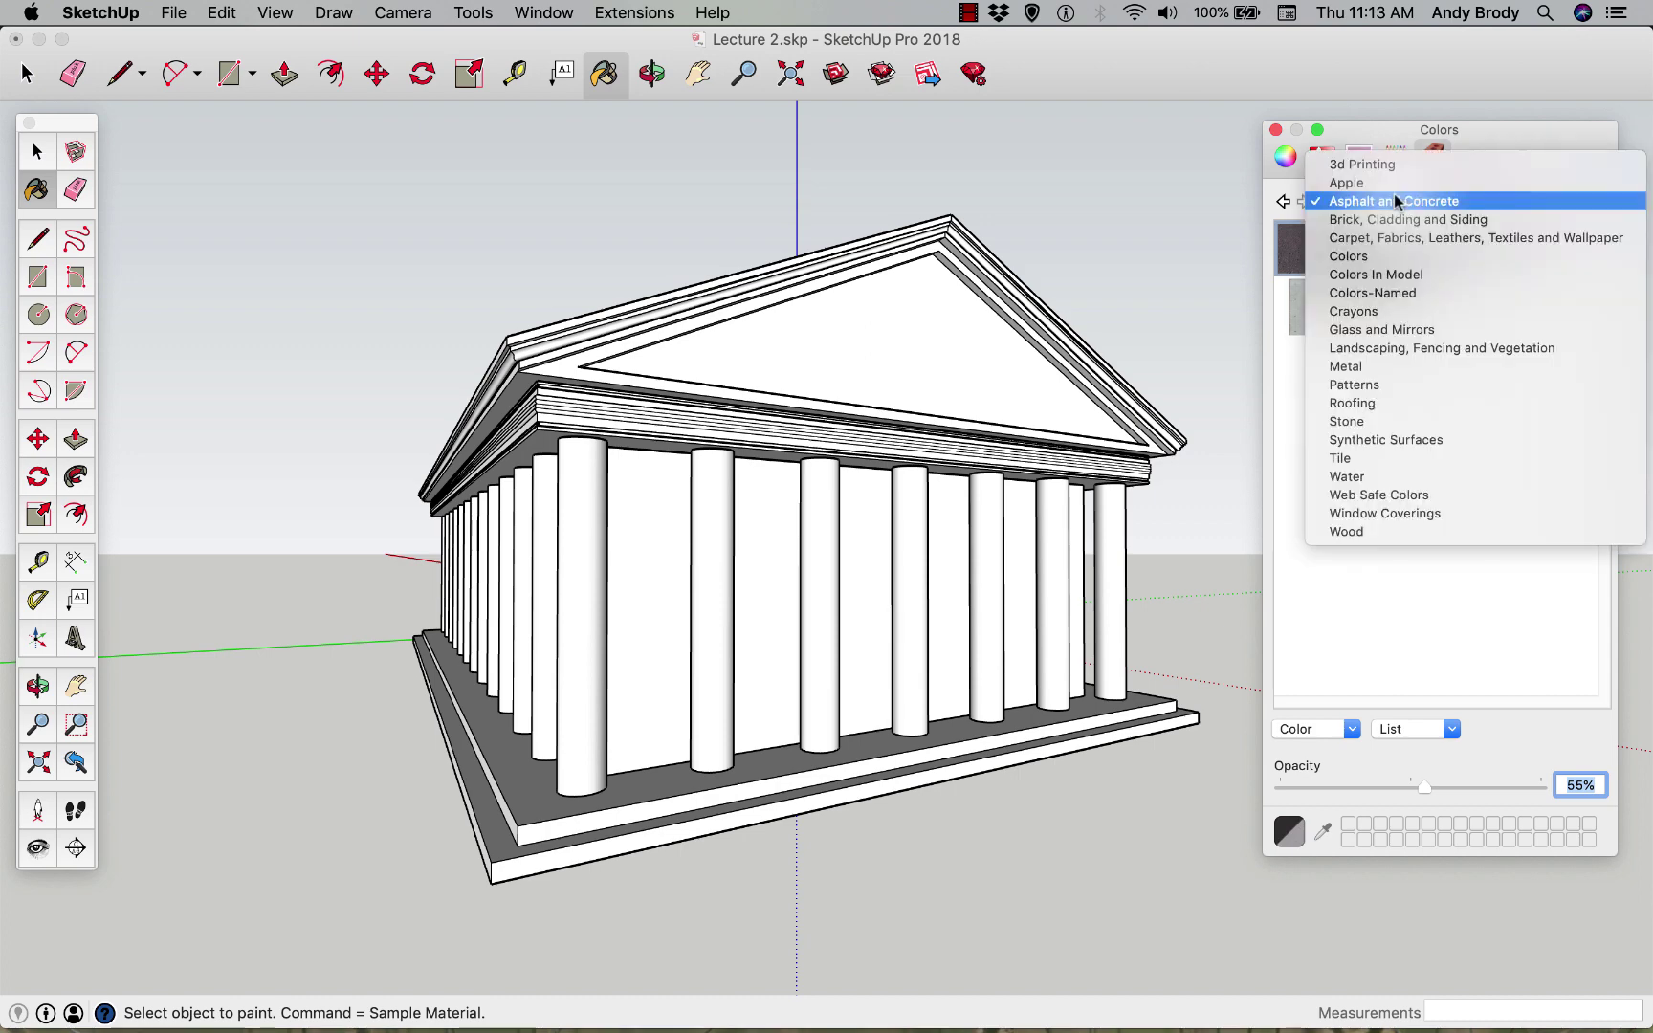
{"action": "left_click", "coordinate": [1400, 330]}
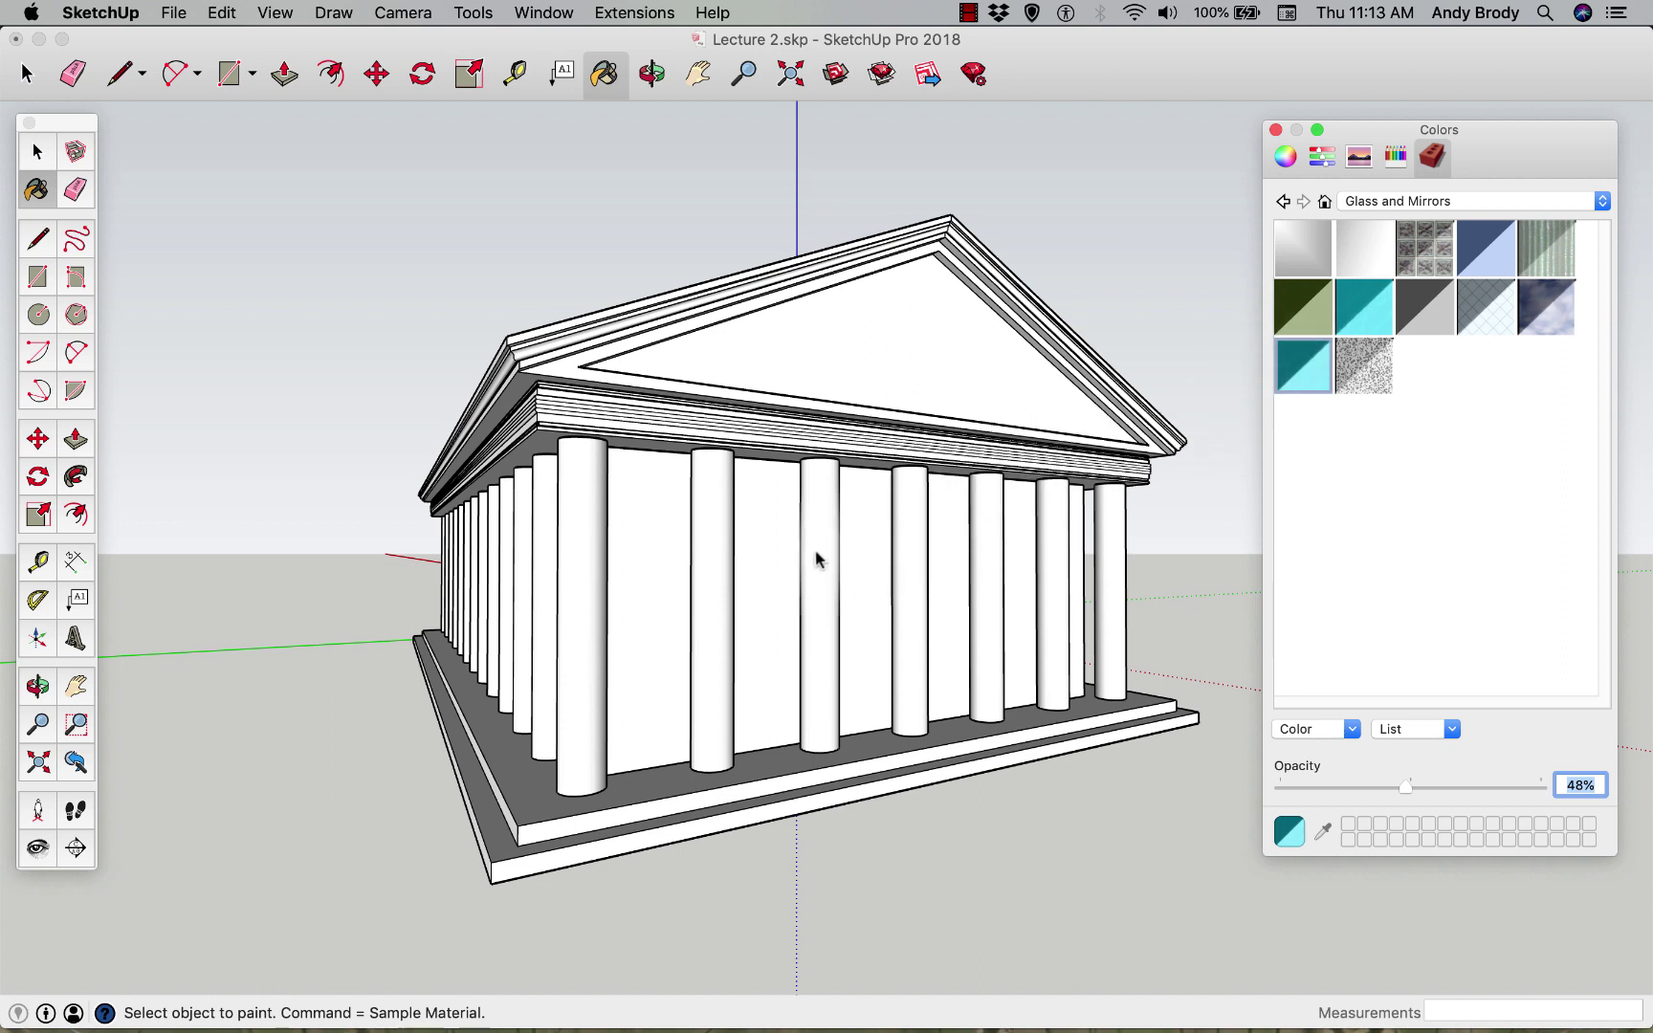
{"action": "left_click", "coordinate": [1306, 385]}
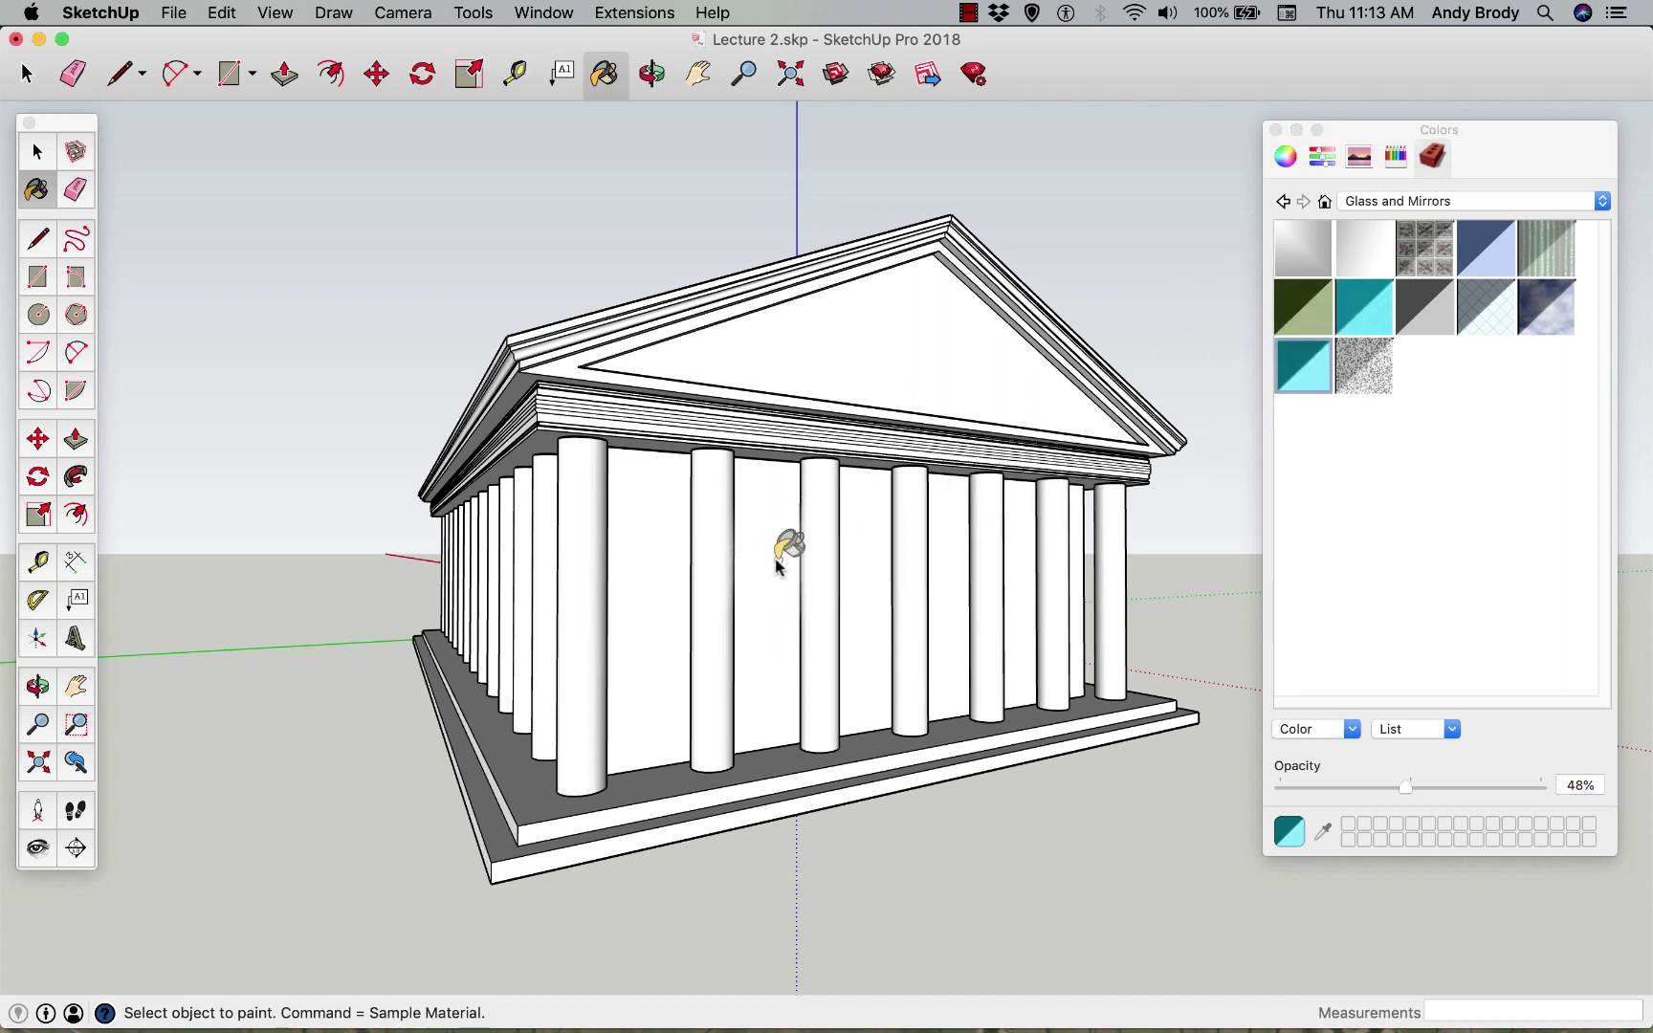
{"action": "left_click", "coordinate": [779, 541]}
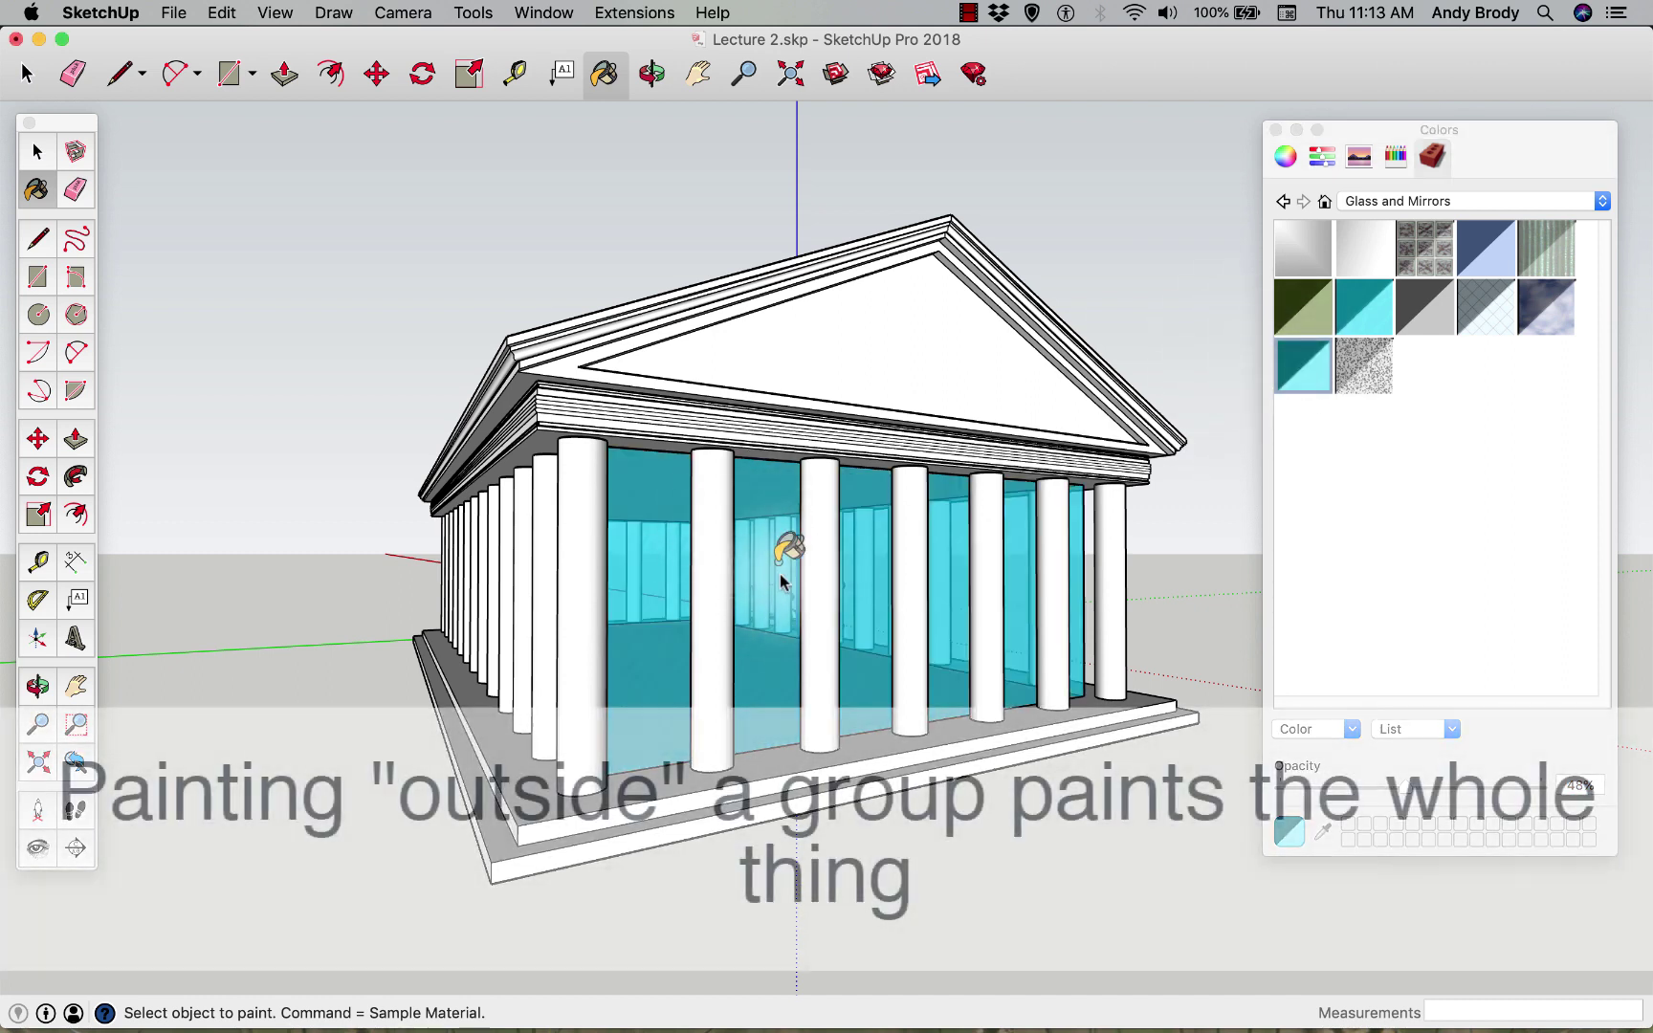
- Try painting the whole closed roof group with the Steel crayon color, and undo the paint
{"action": "scroll", "coordinate": [799, 550], "scroll_direction": "up", "scroll_amount": 1}
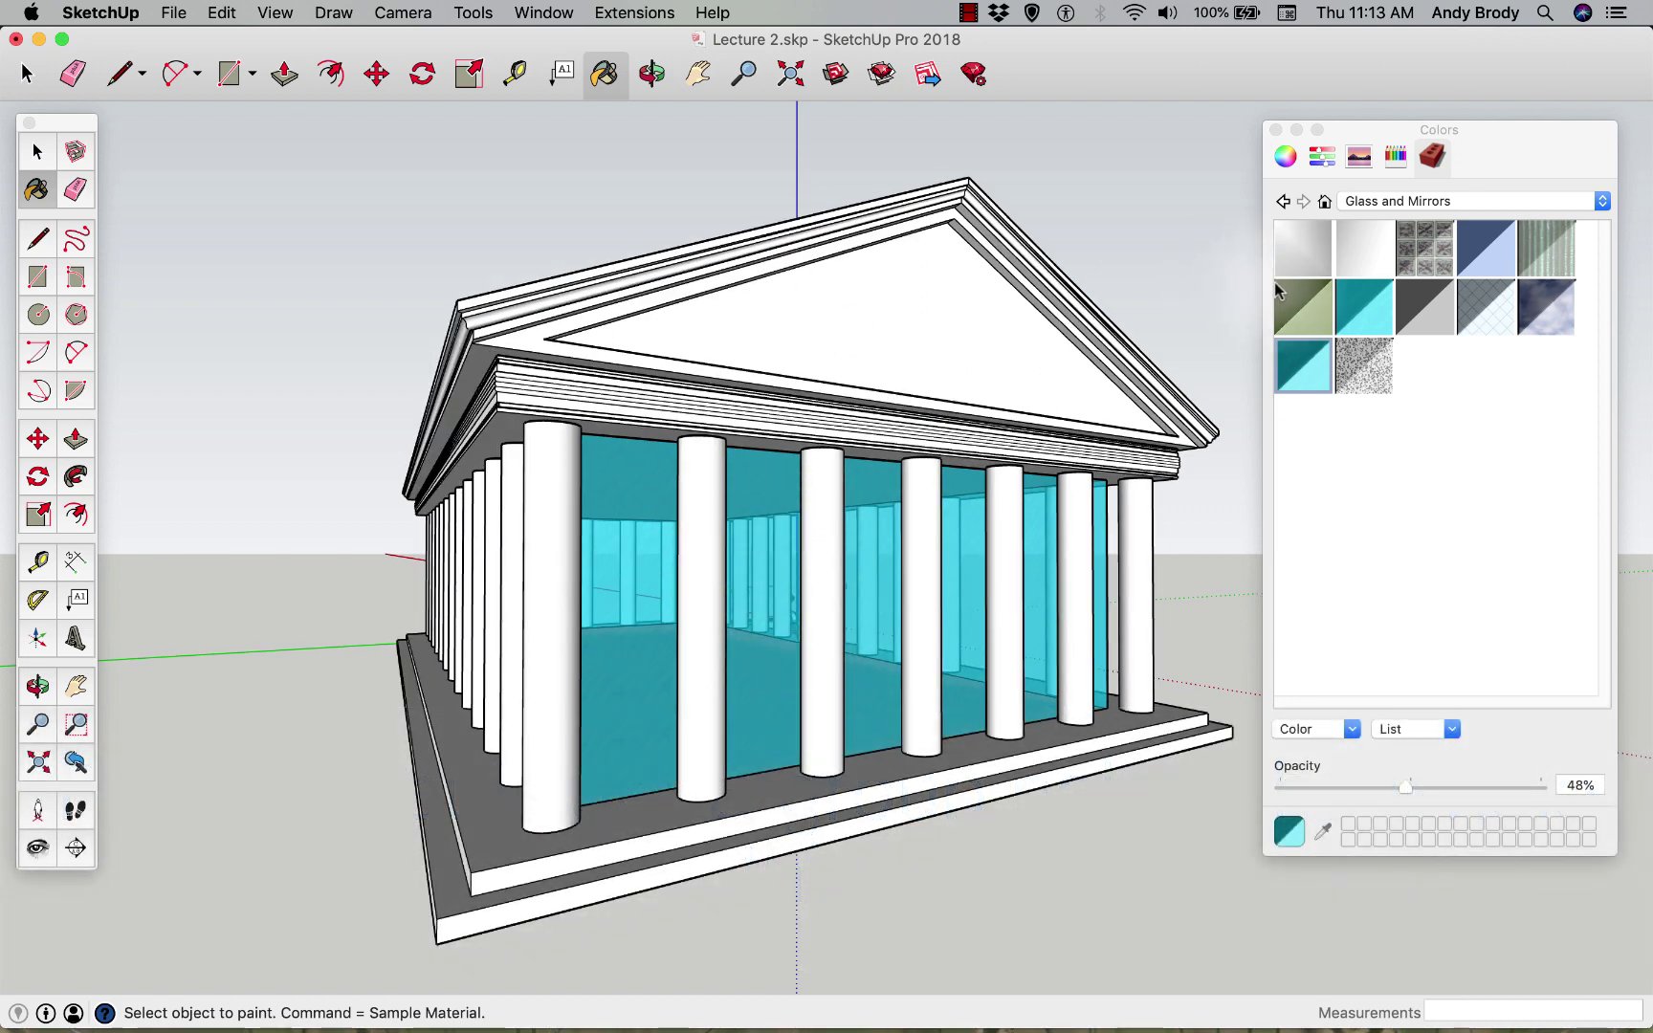
{"action": "left_click", "coordinate": [1393, 158]}
{"action": "left_click", "coordinate": [1398, 320]}
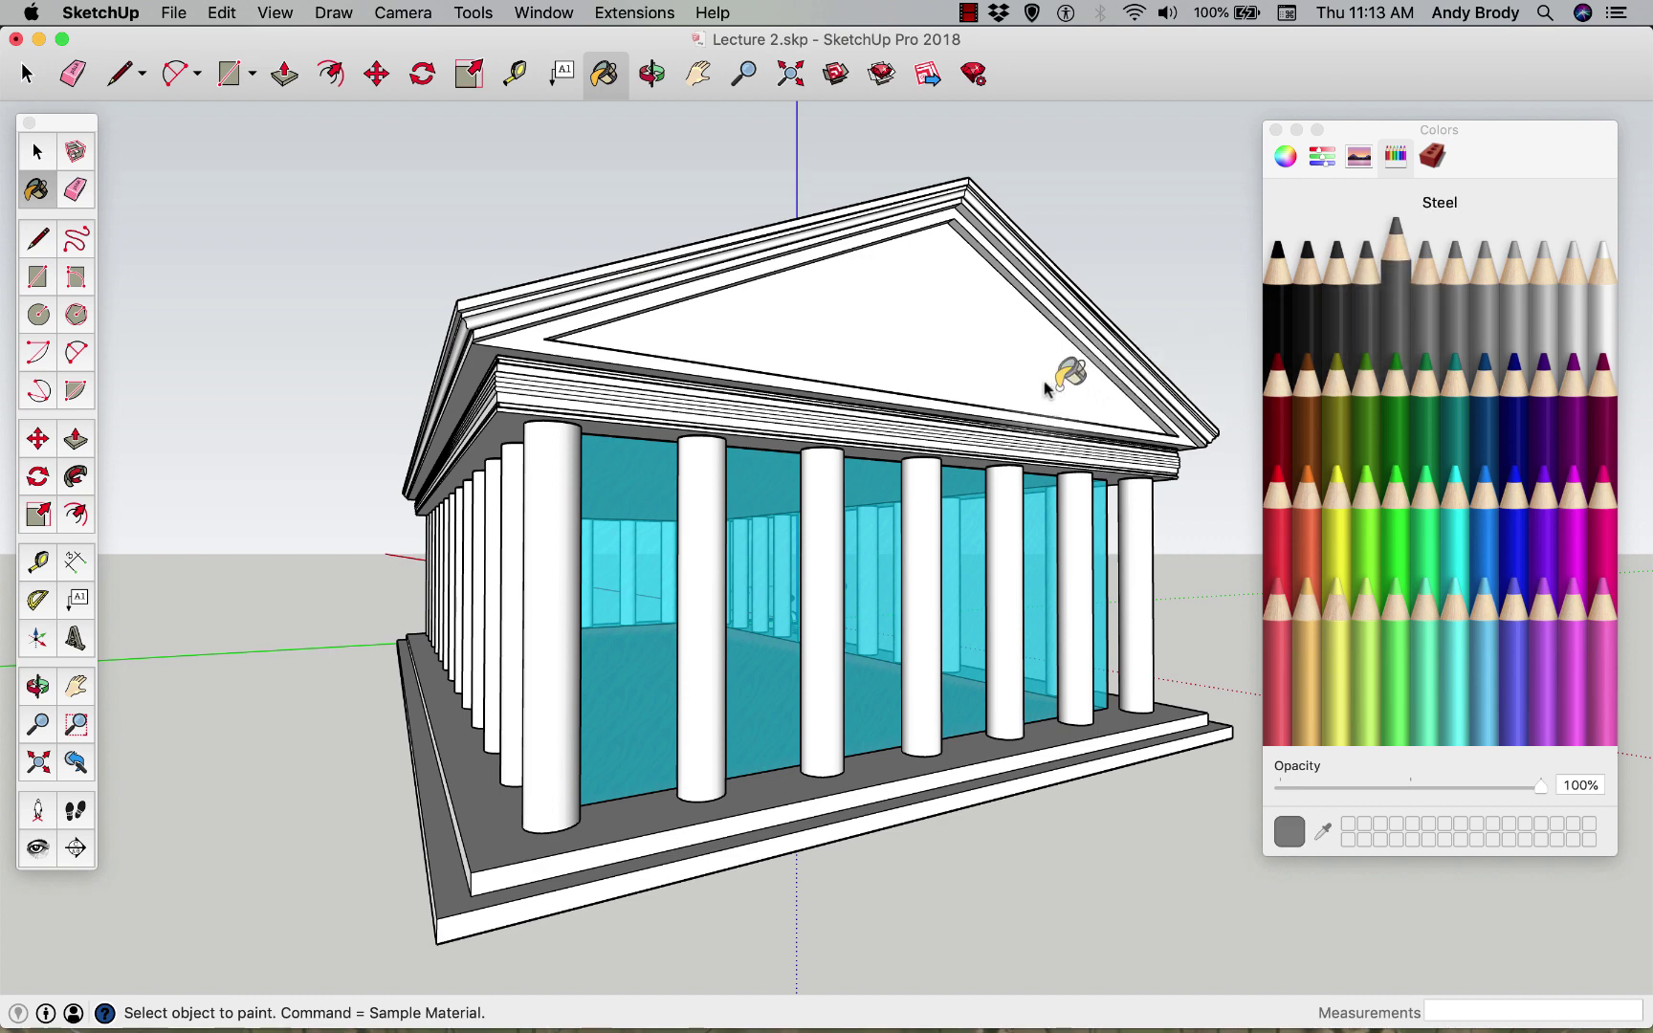
{"action": "left_click", "coordinate": [1016, 371]}
{"action": "key", "text": "super+z"}
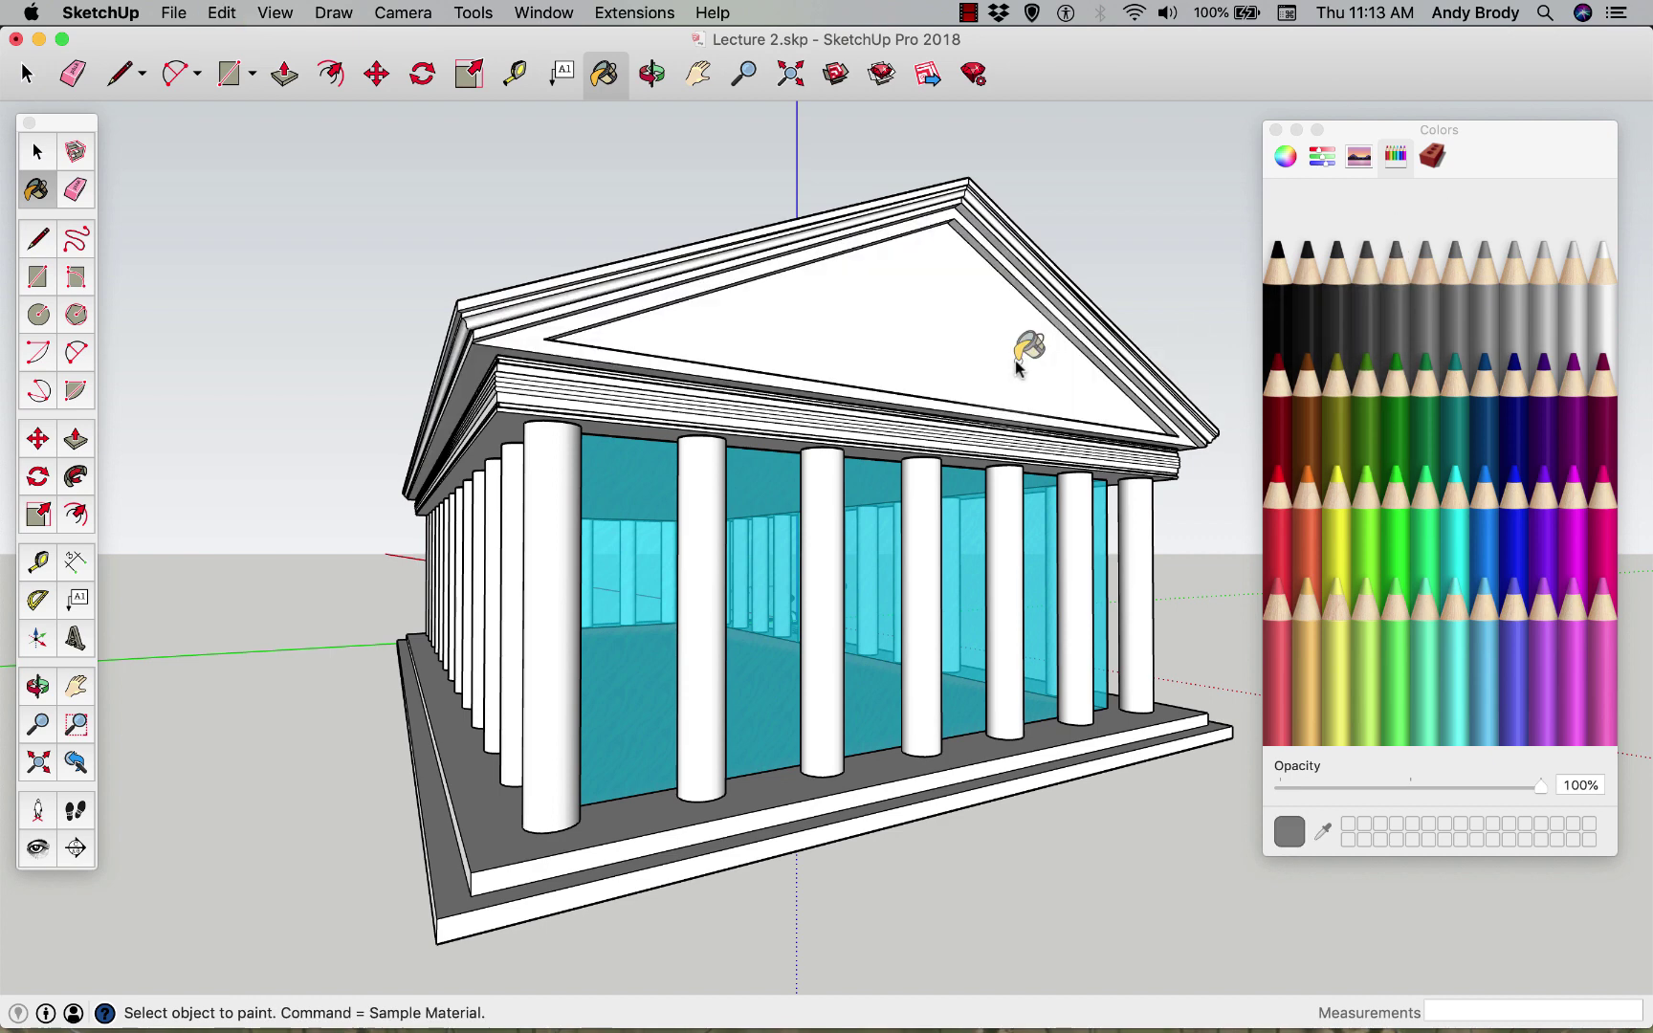
- Inside the roof group, paint the pediment's recessed triangular face Tin and the triangular band around it Fern
{"action": "key", "text": "space"}
{"action": "double_click", "coordinate": [989, 359]}
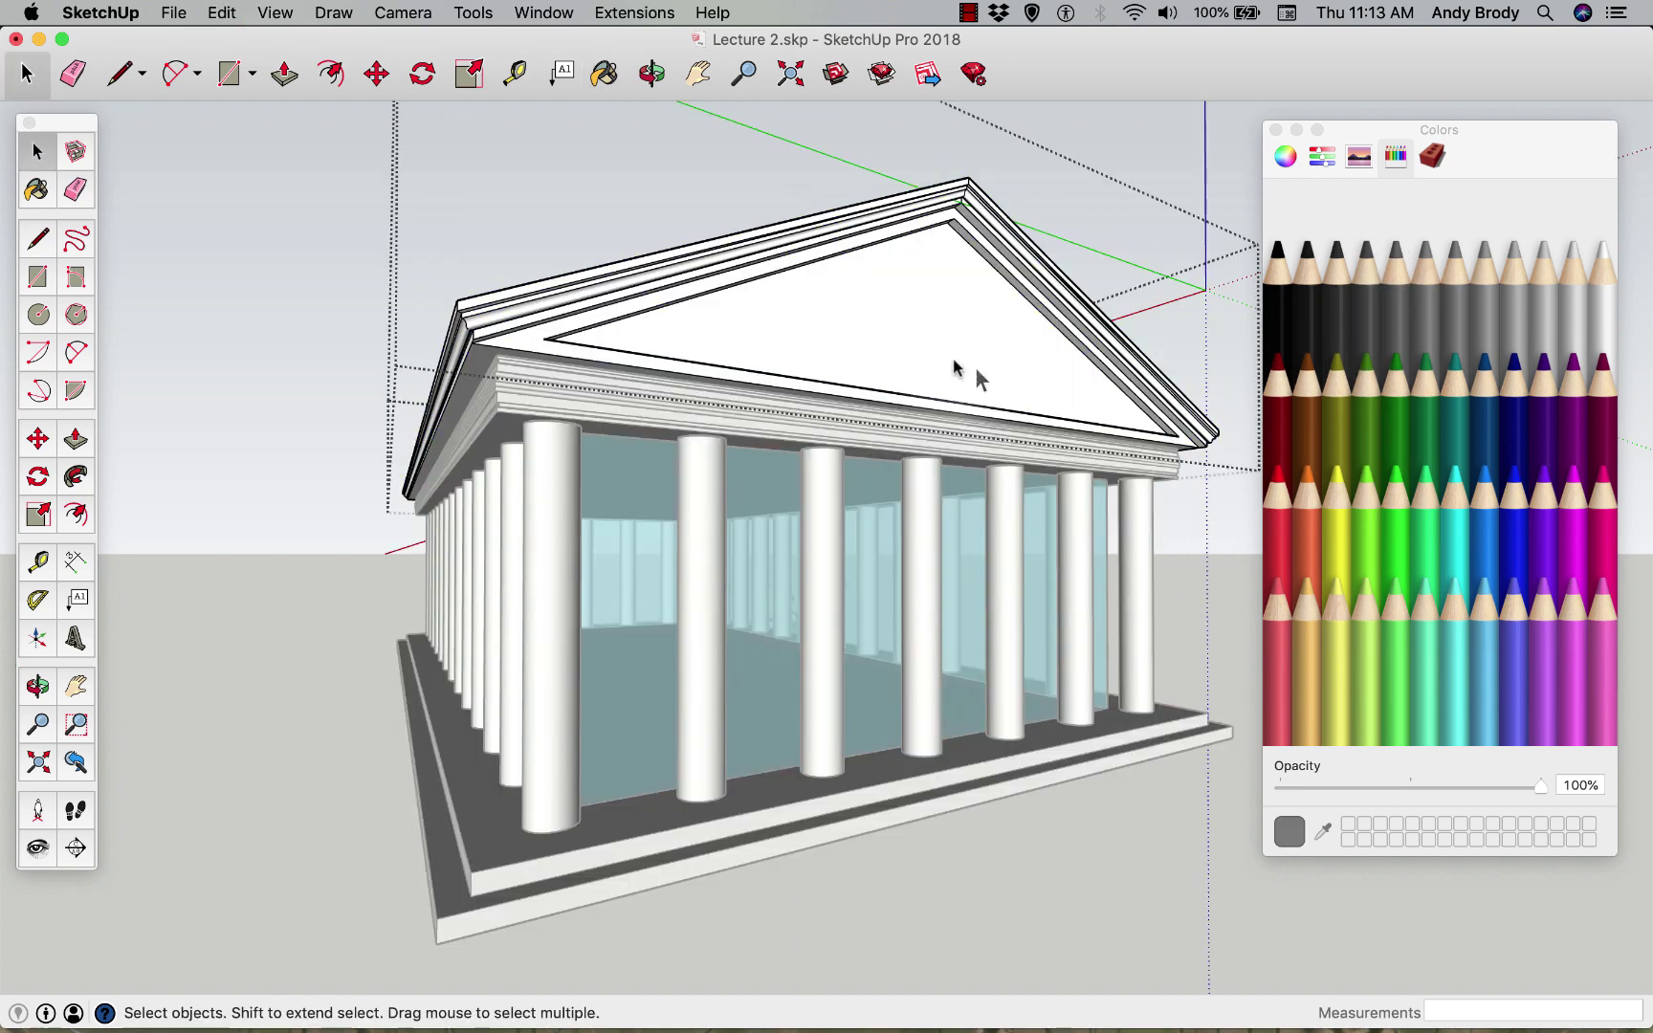
{"action": "left_click", "coordinate": [1374, 418]}
{"action": "left_click", "coordinate": [1437, 287]}
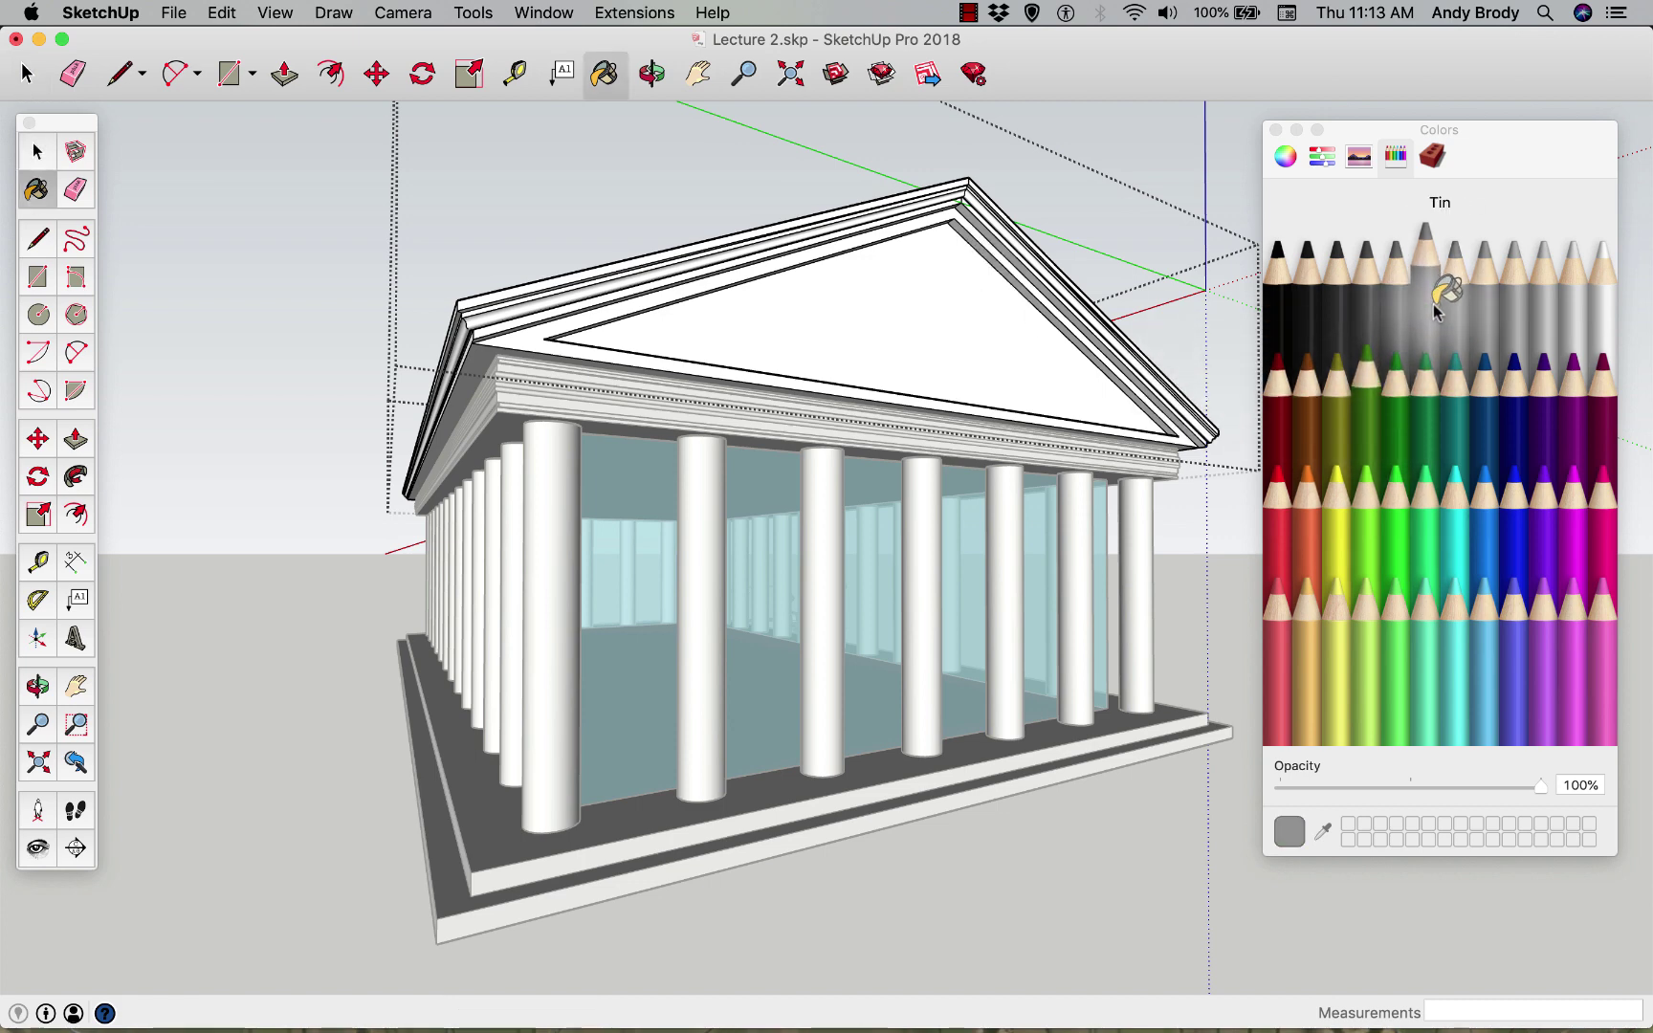
{"action": "left_click", "coordinate": [960, 344]}
{"action": "left_click", "coordinate": [1368, 378]}
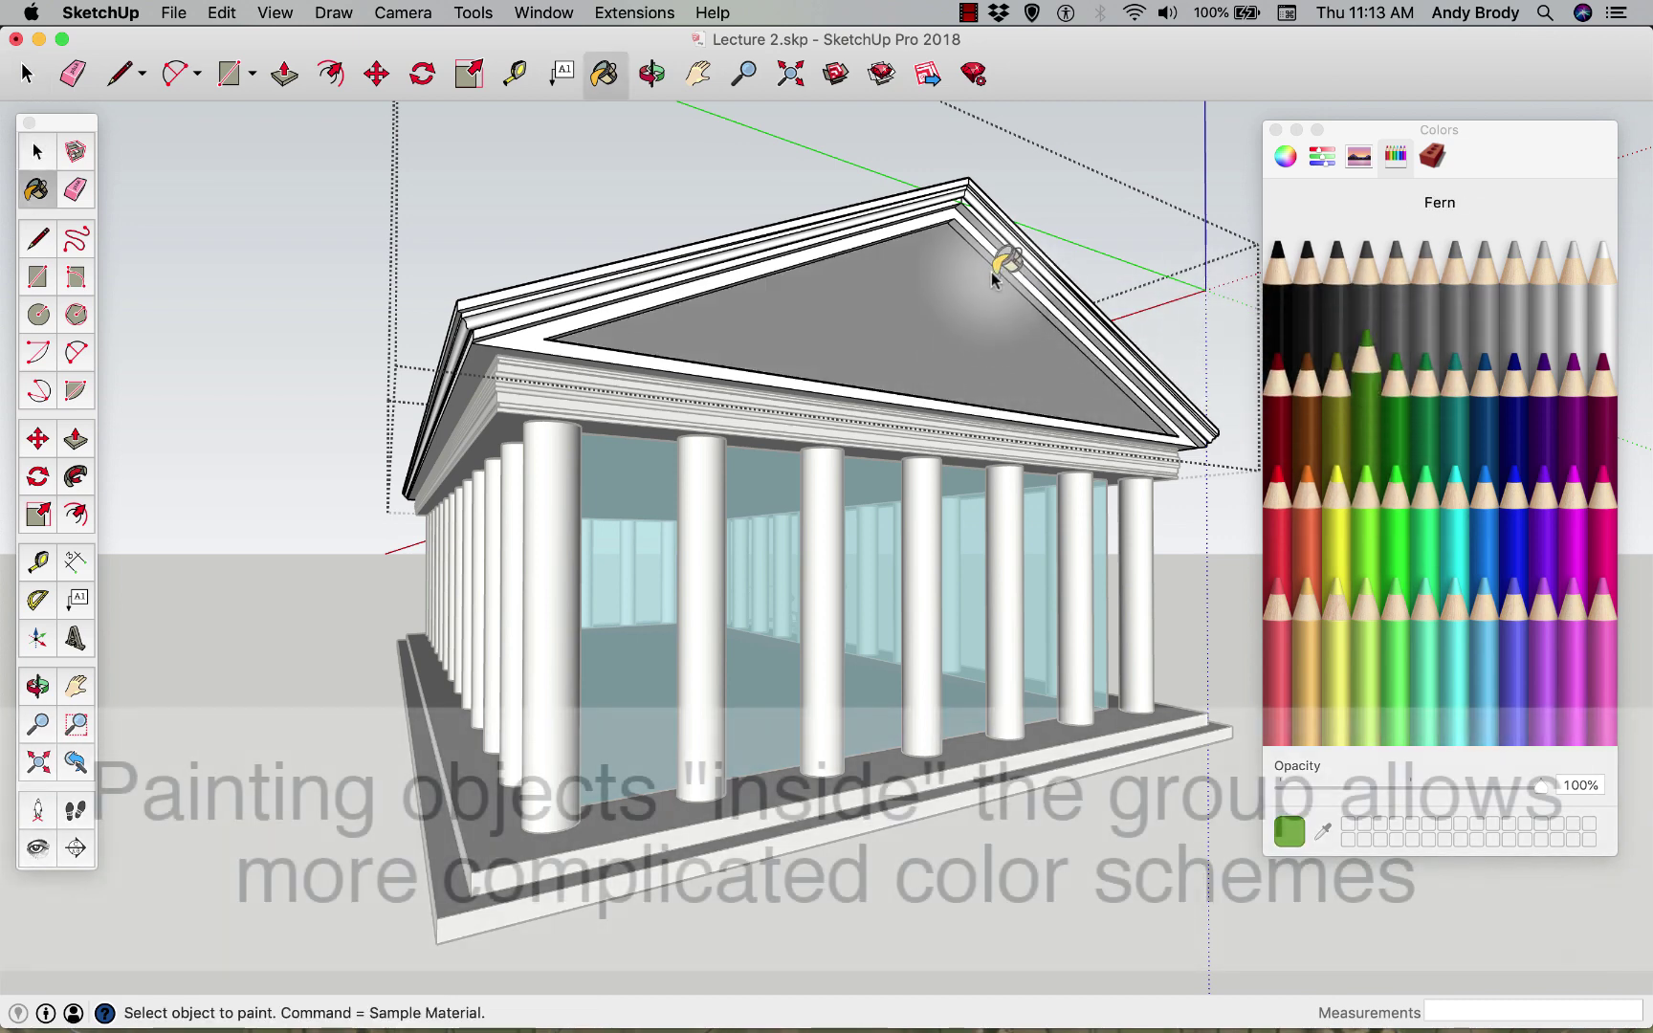
{"action": "left_click", "coordinate": [941, 220]}
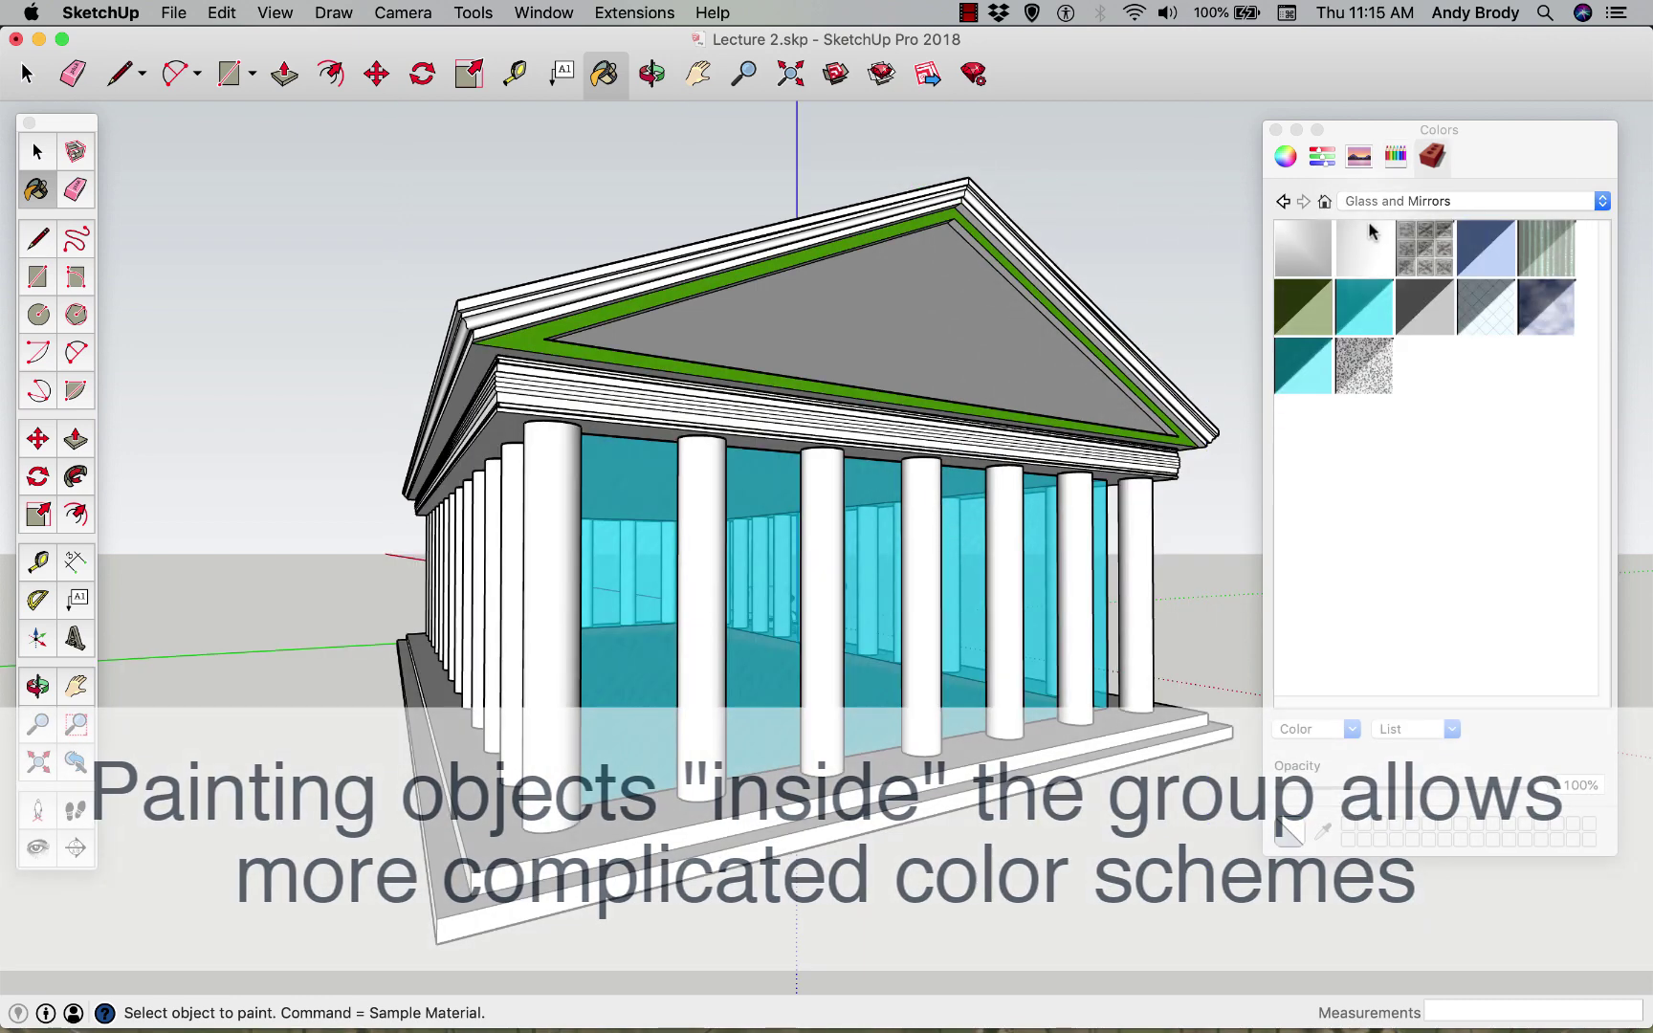
- From the Asphalt and Concrete collection, paint the column group with the speckled gray aggregate and the stepped base with the concrete panel material
{"action": "left_click", "coordinate": [1372, 200]}
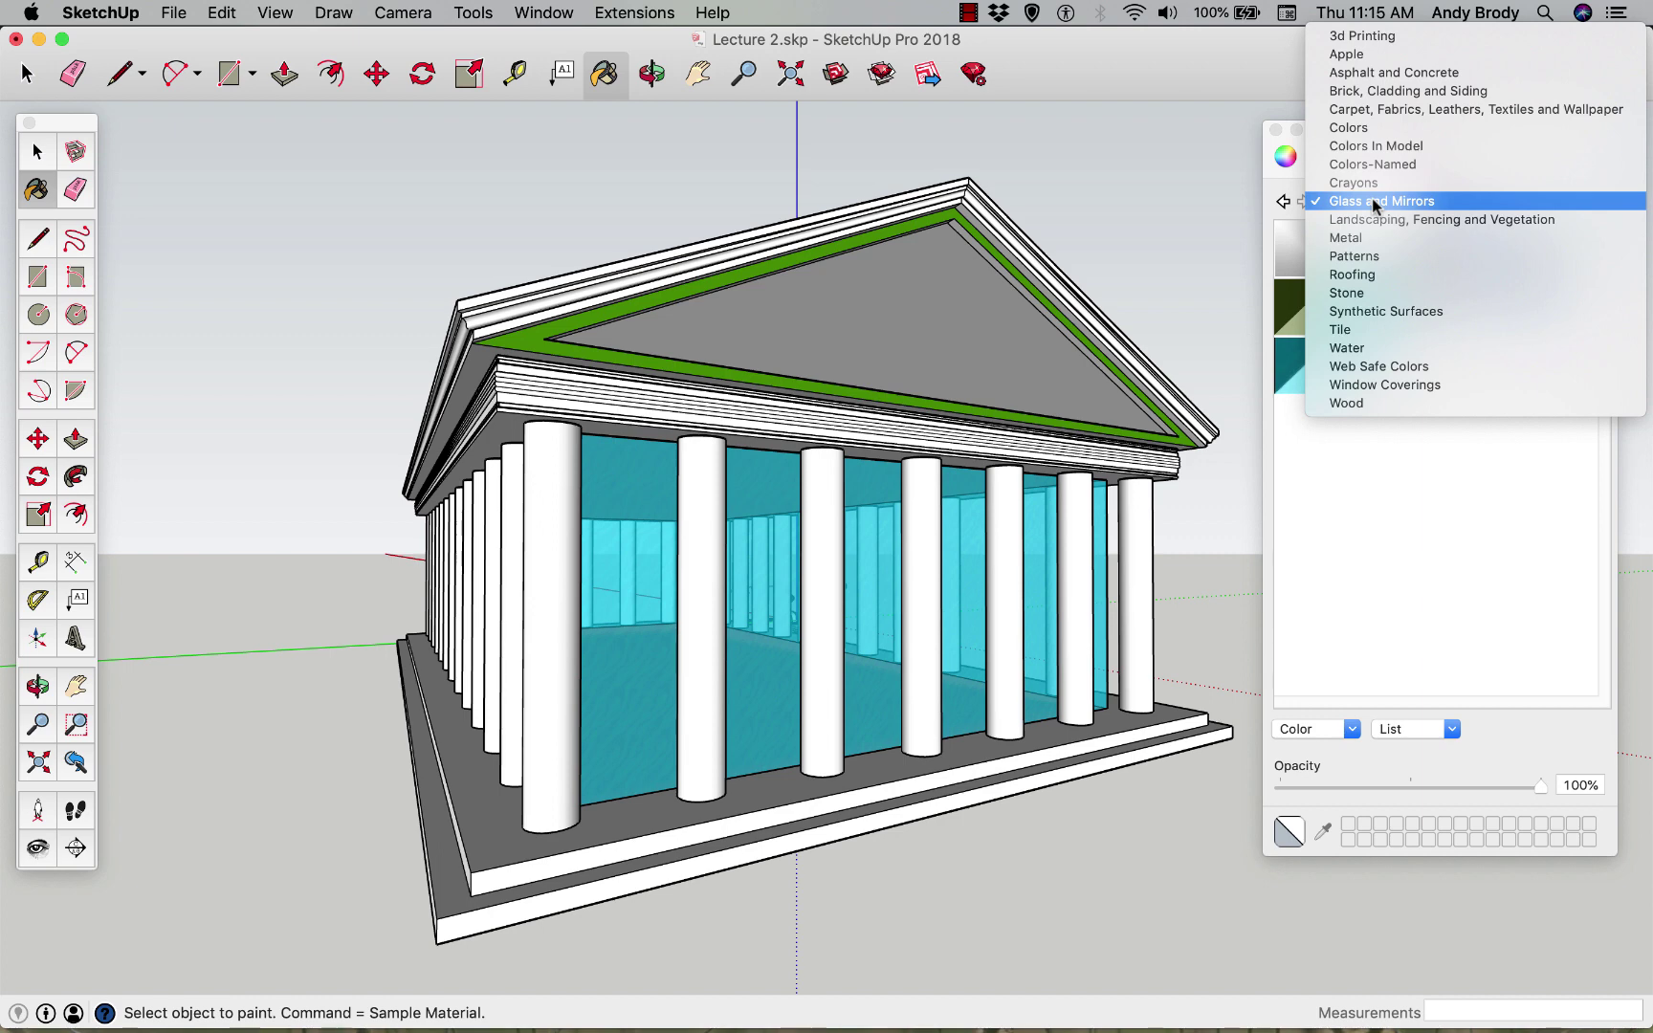
{"action": "left_click", "coordinate": [1406, 72]}
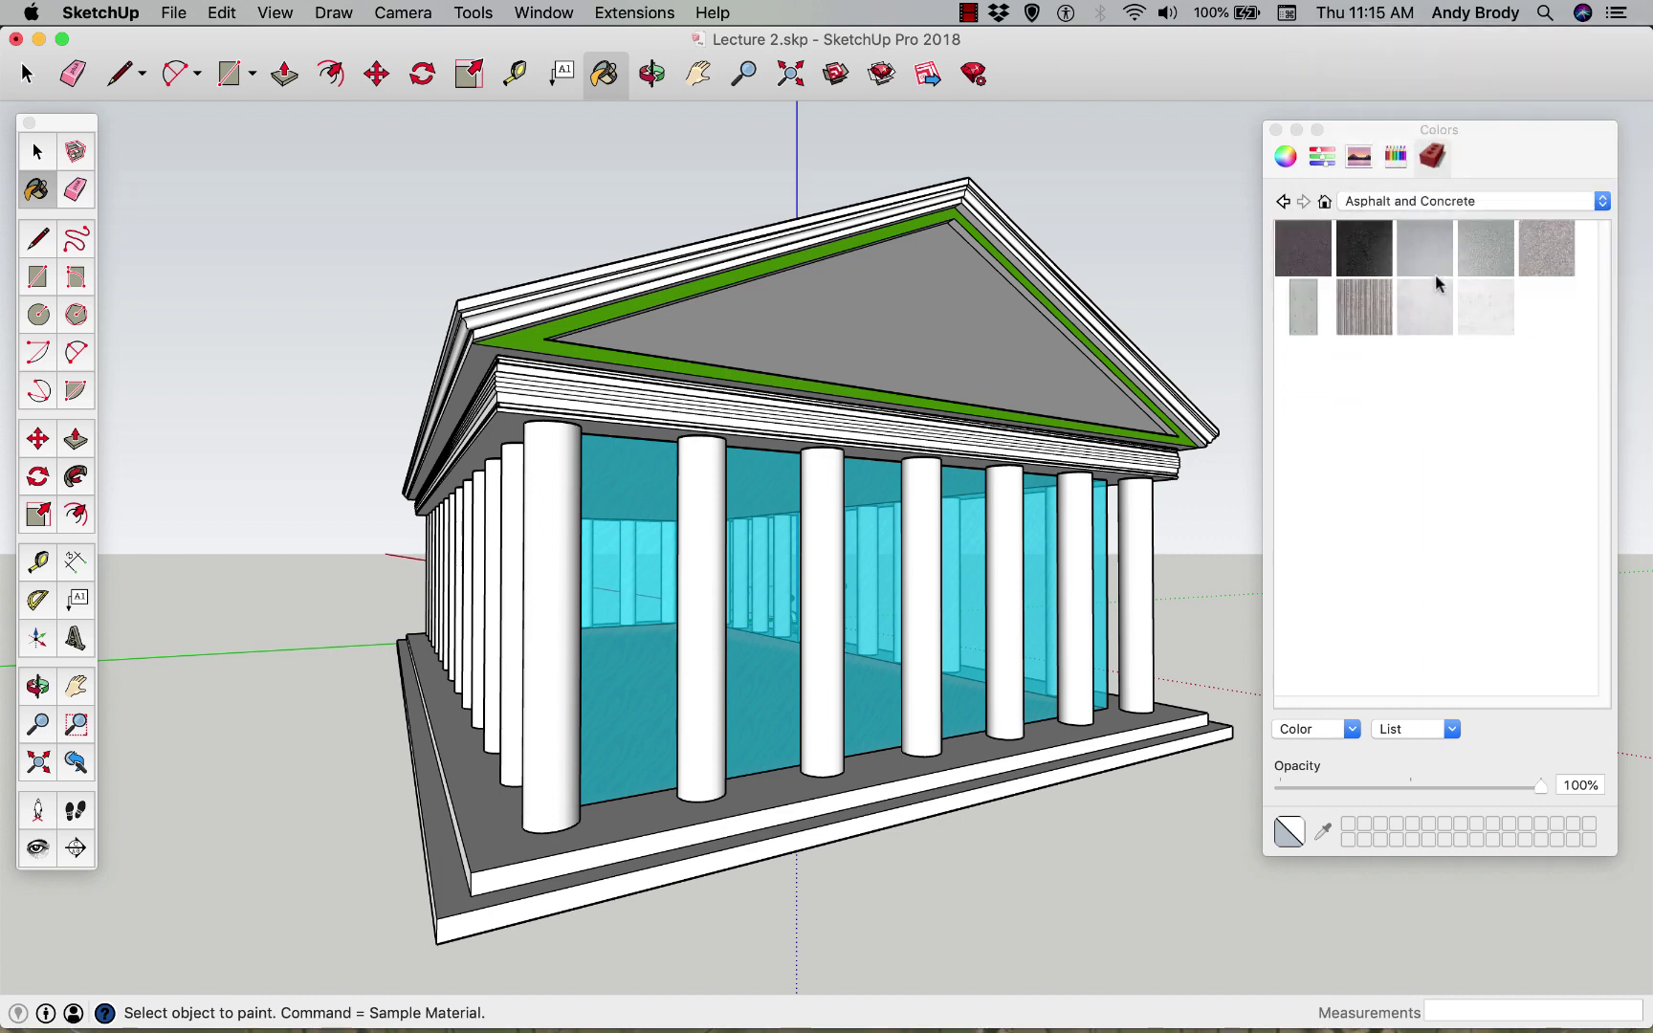
{"action": "left_click", "coordinate": [1545, 251]}
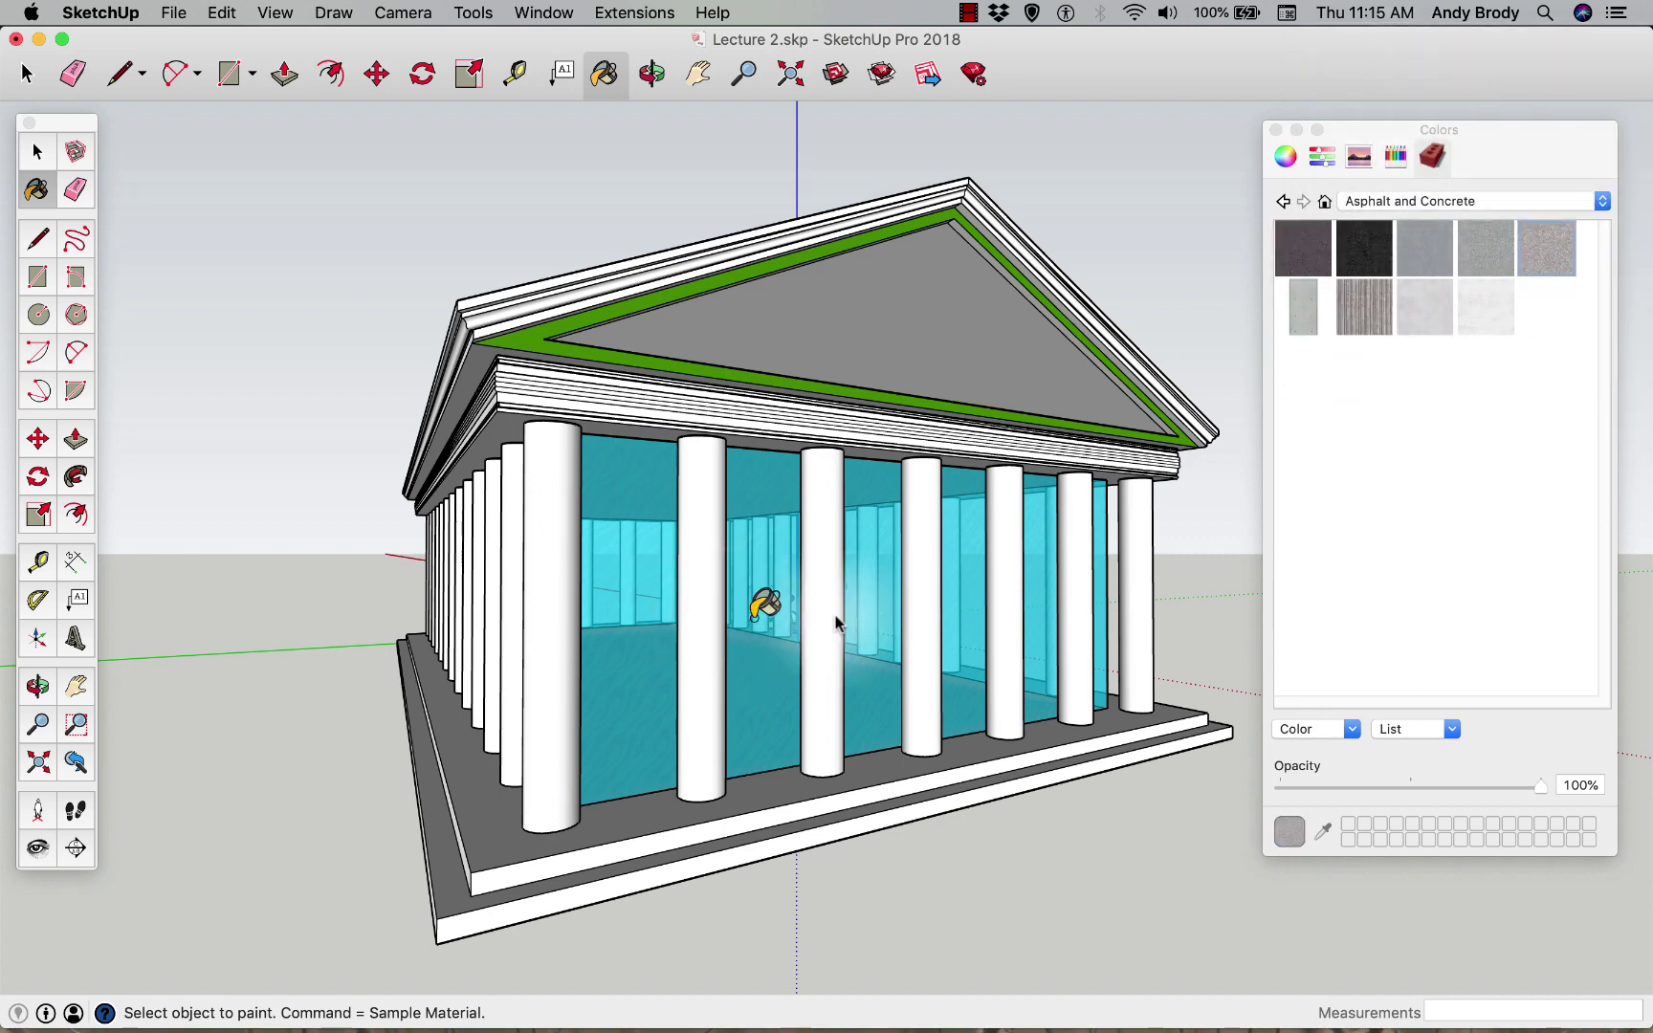
{"action": "left_click", "coordinate": [815, 622]}
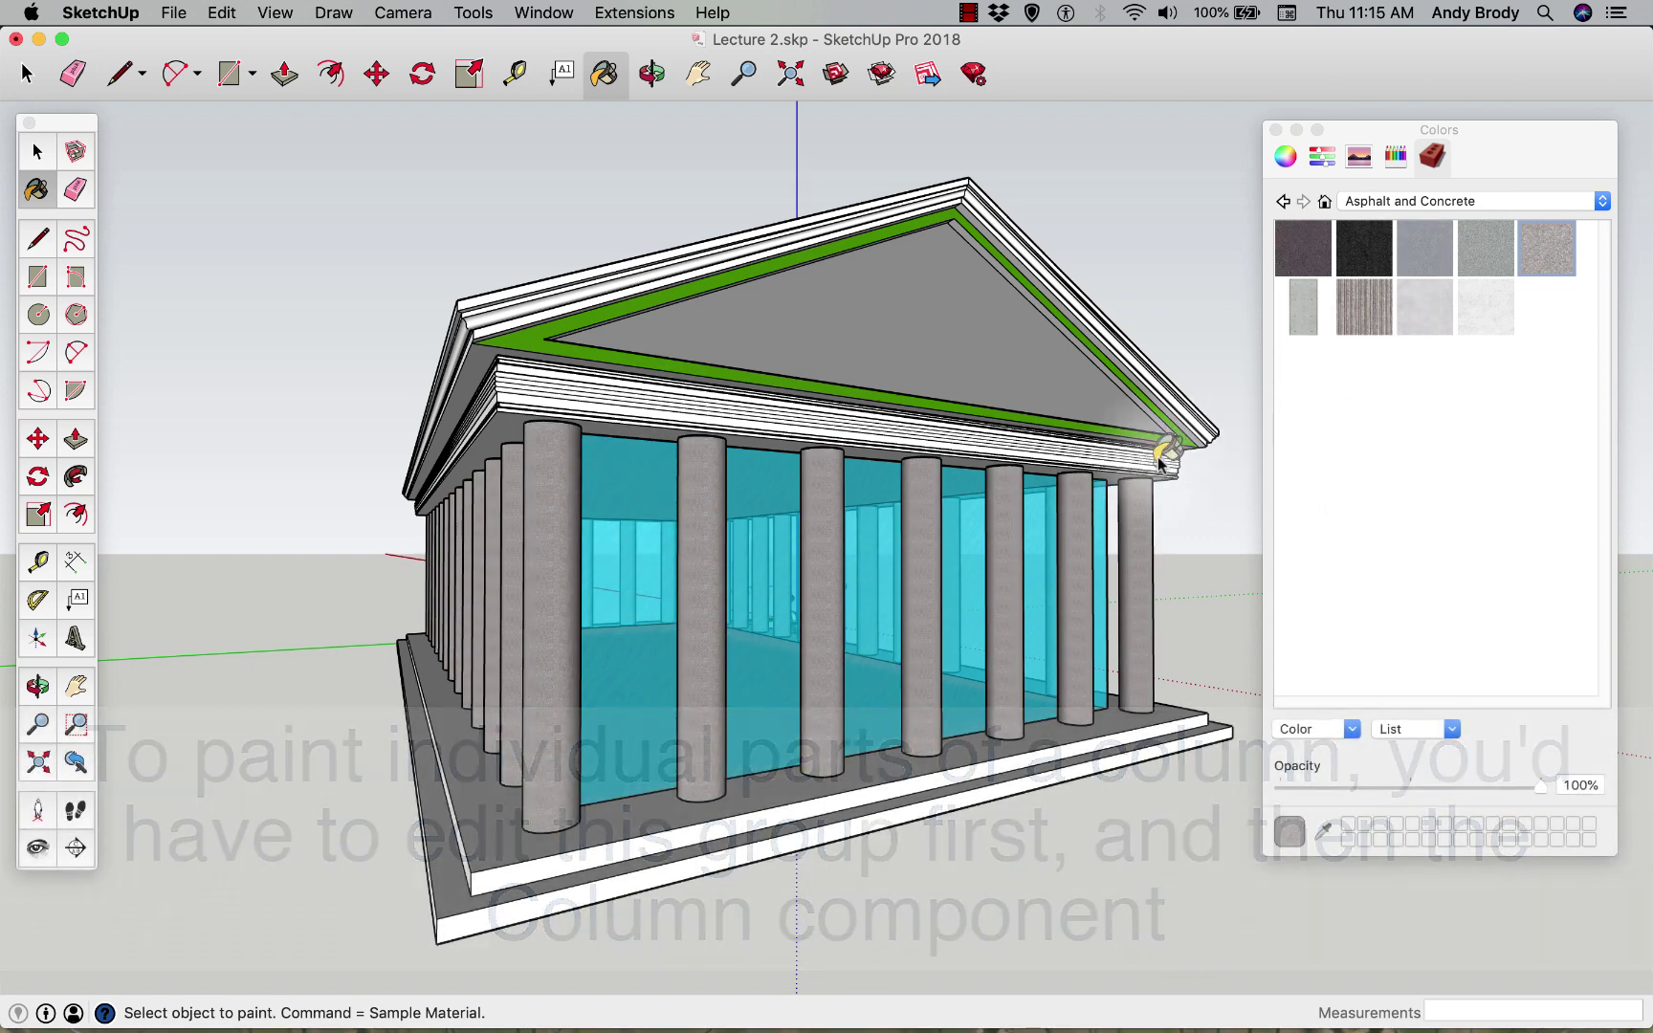
{"action": "left_click", "coordinate": [1303, 306]}
{"action": "left_click", "coordinate": [778, 798]}
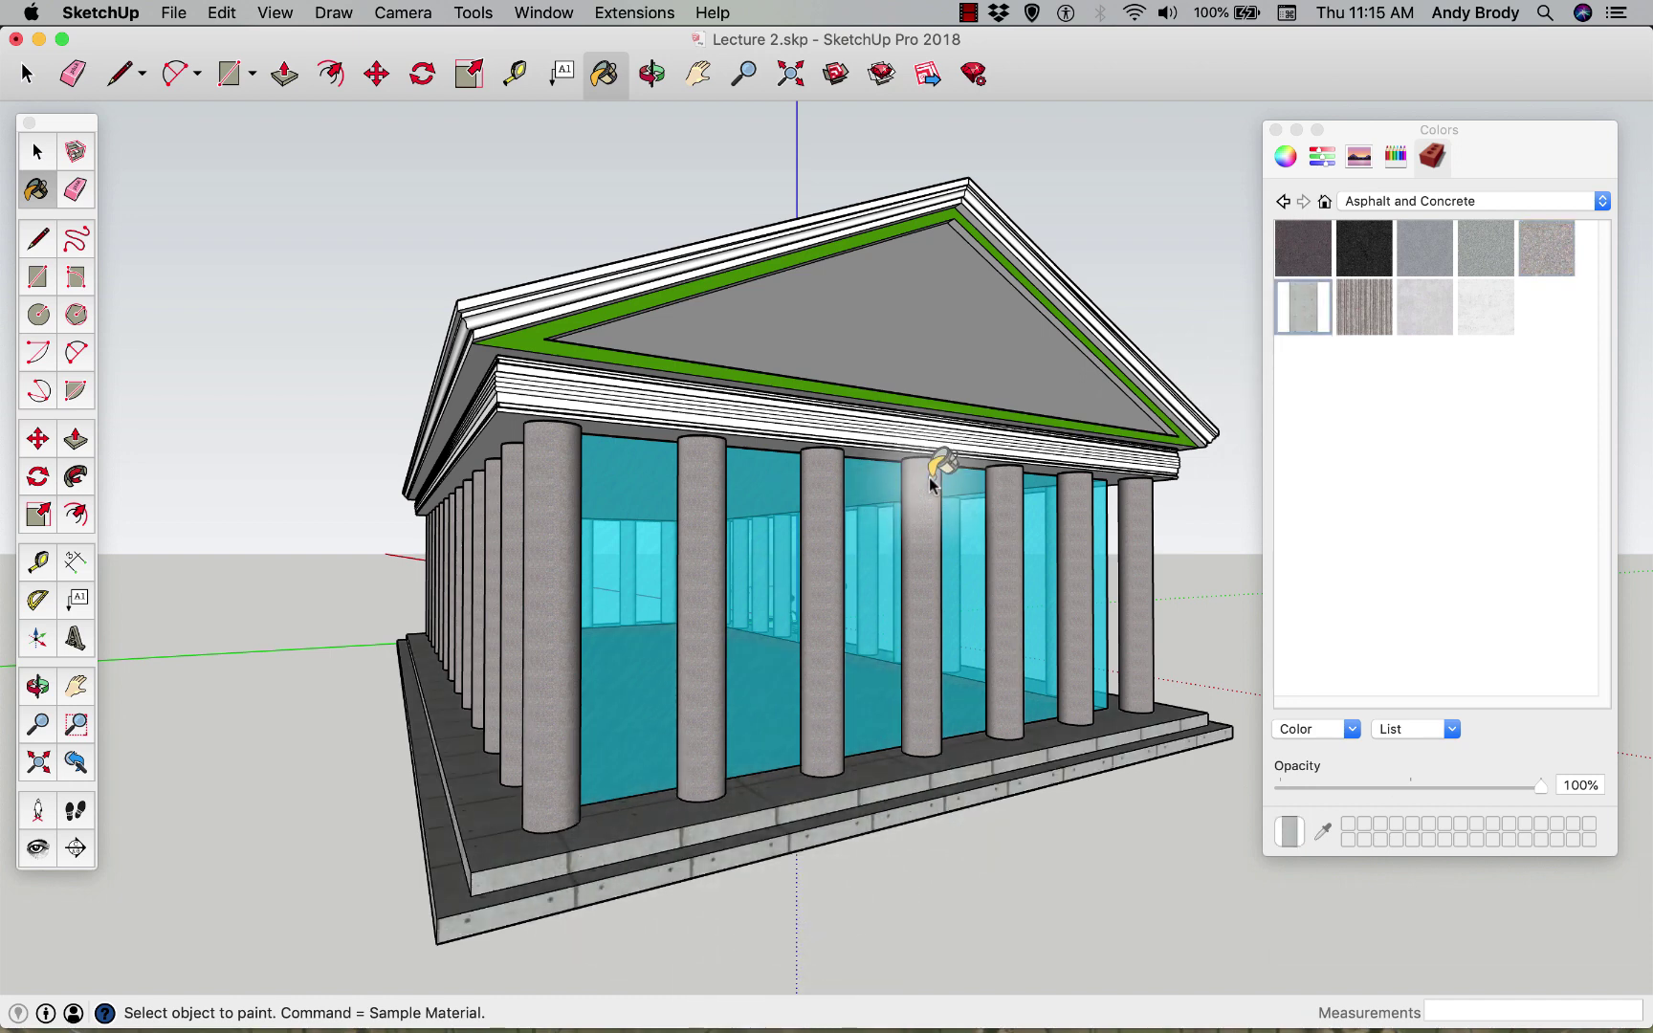
- Paint the closed roof group with the lightest, near-white concrete material from the Asphalt and Concrete collection
{"action": "key", "text": "space"}
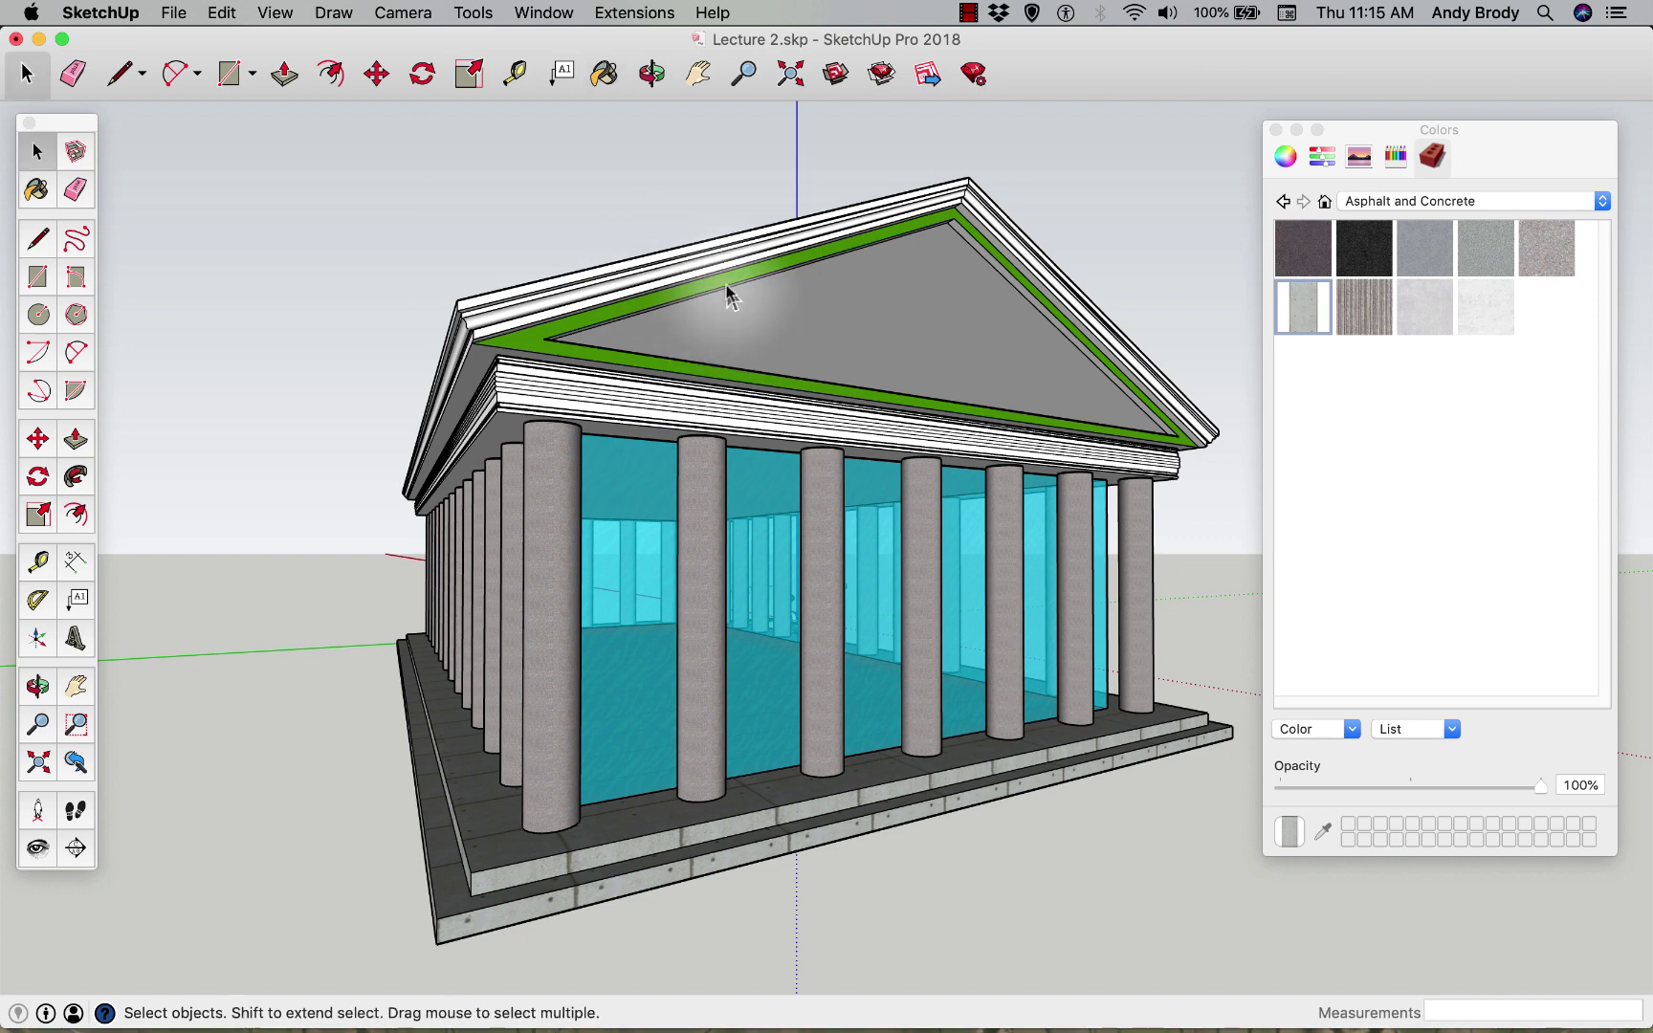
{"action": "left_click", "coordinate": [730, 297]}
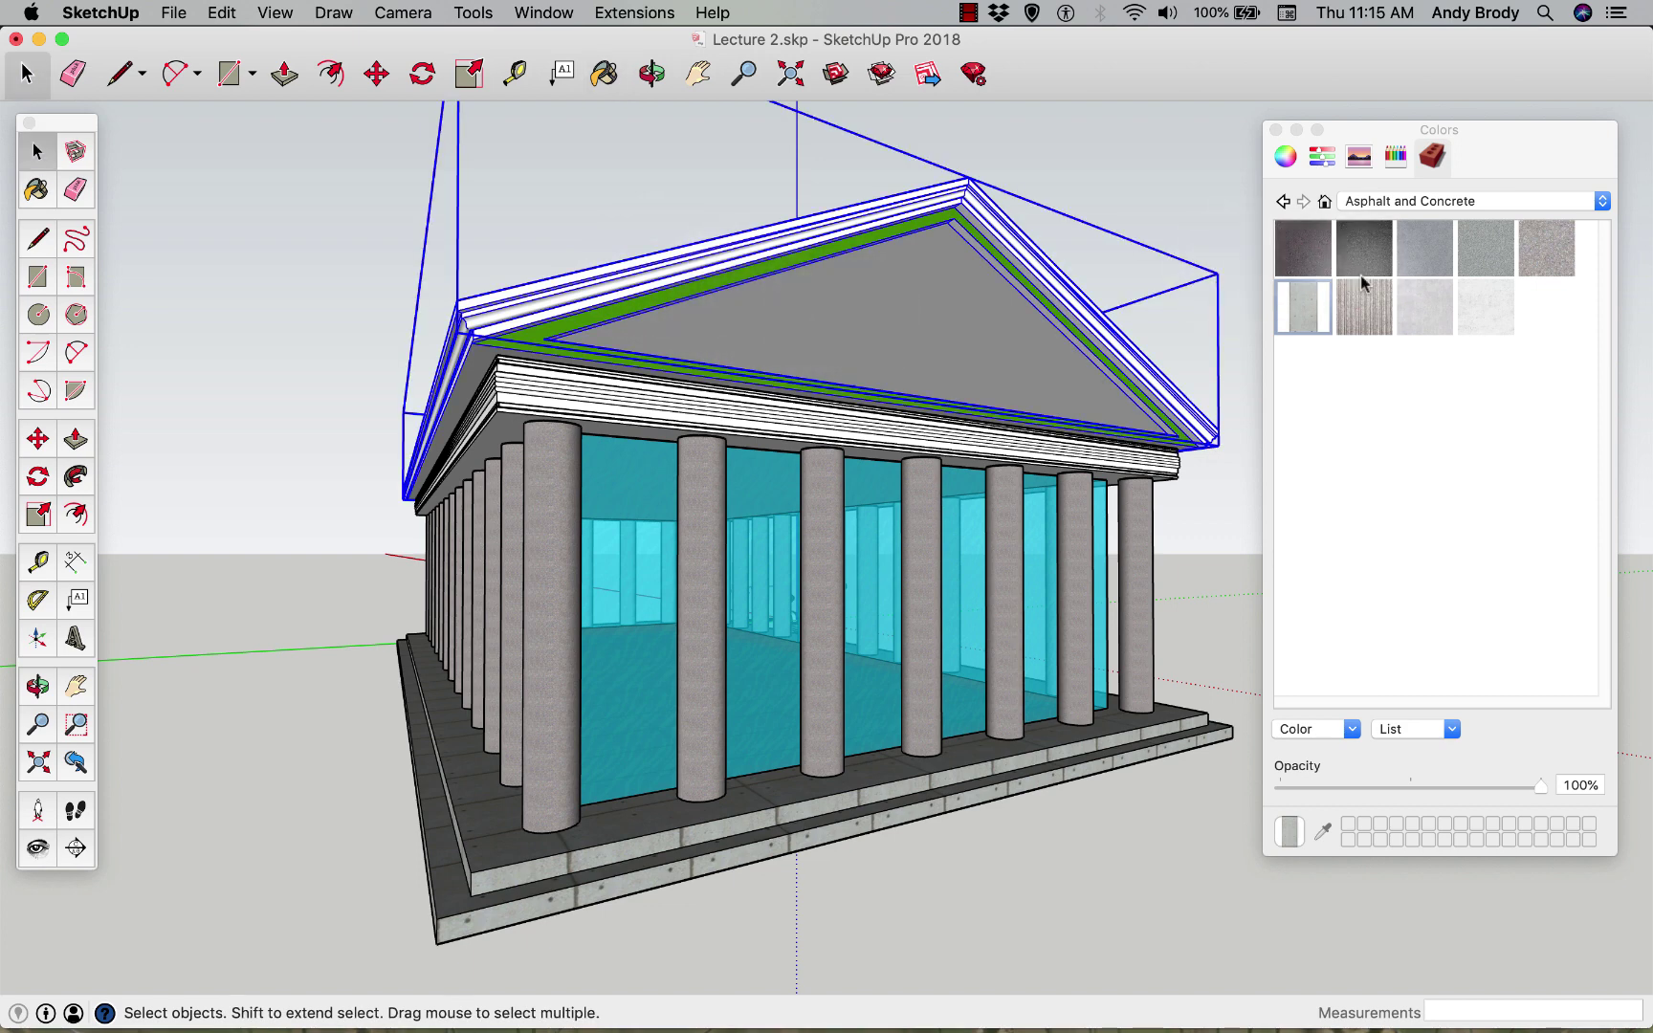
{"action": "left_click", "coordinate": [999, 240]}
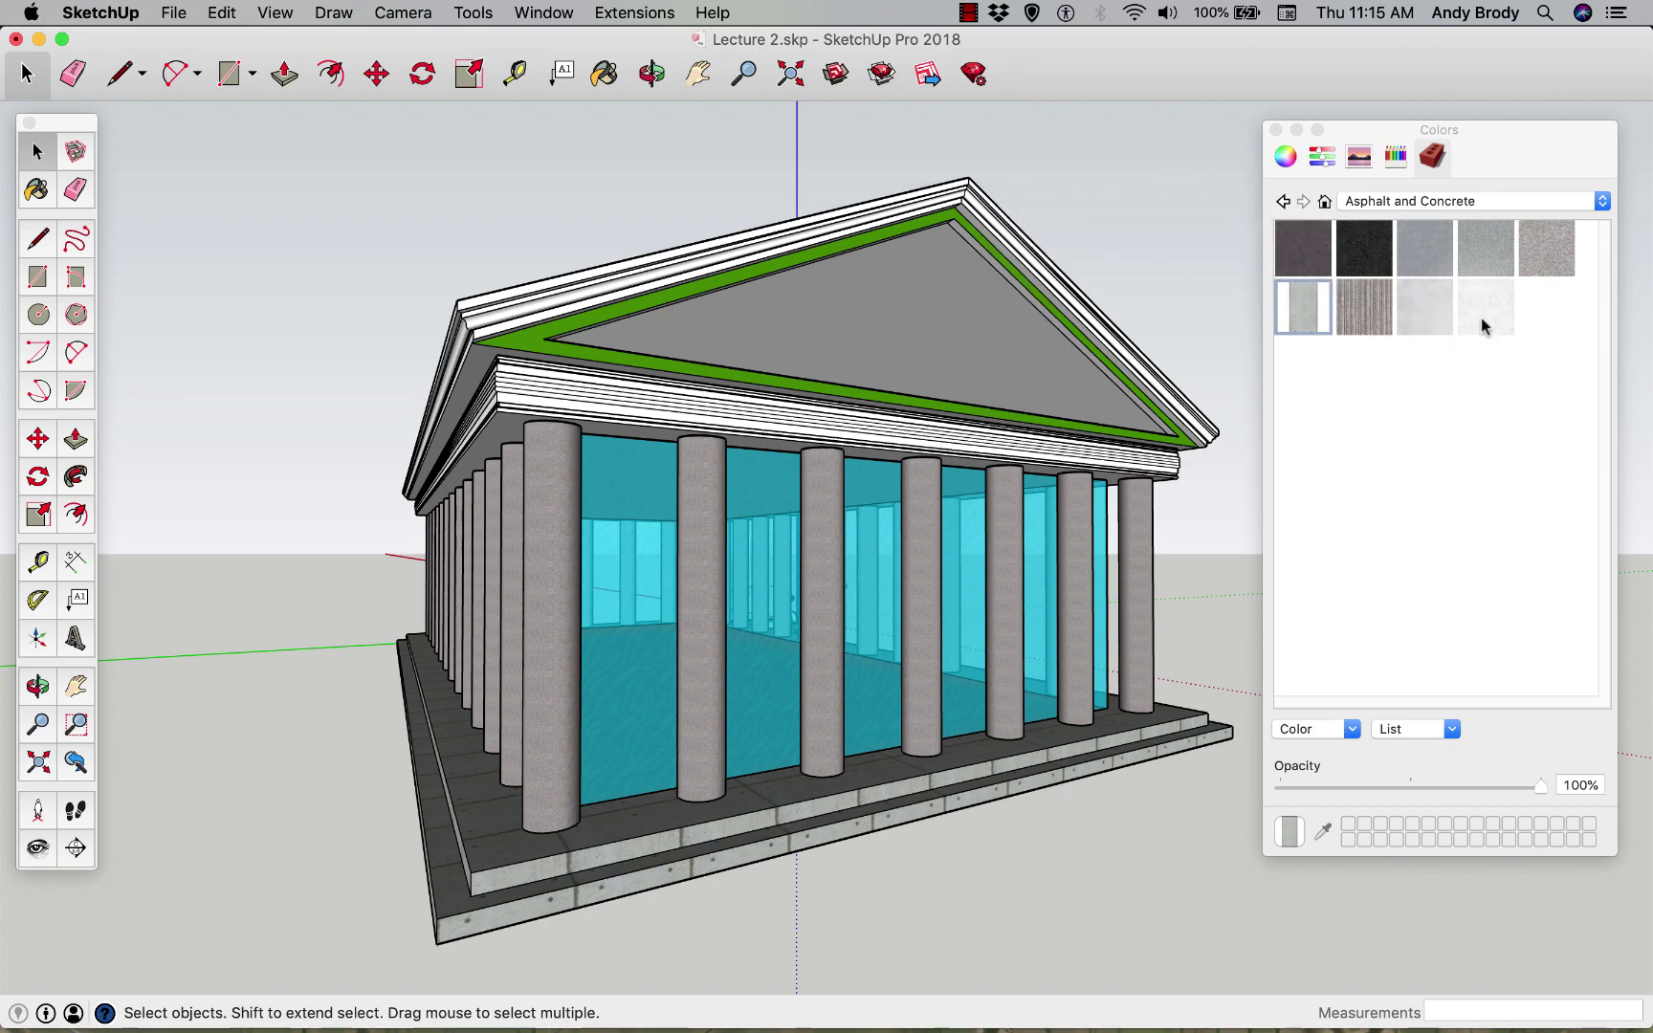
{"action": "left_click", "coordinate": [1482, 326]}
{"action": "left_click", "coordinate": [1020, 244]}
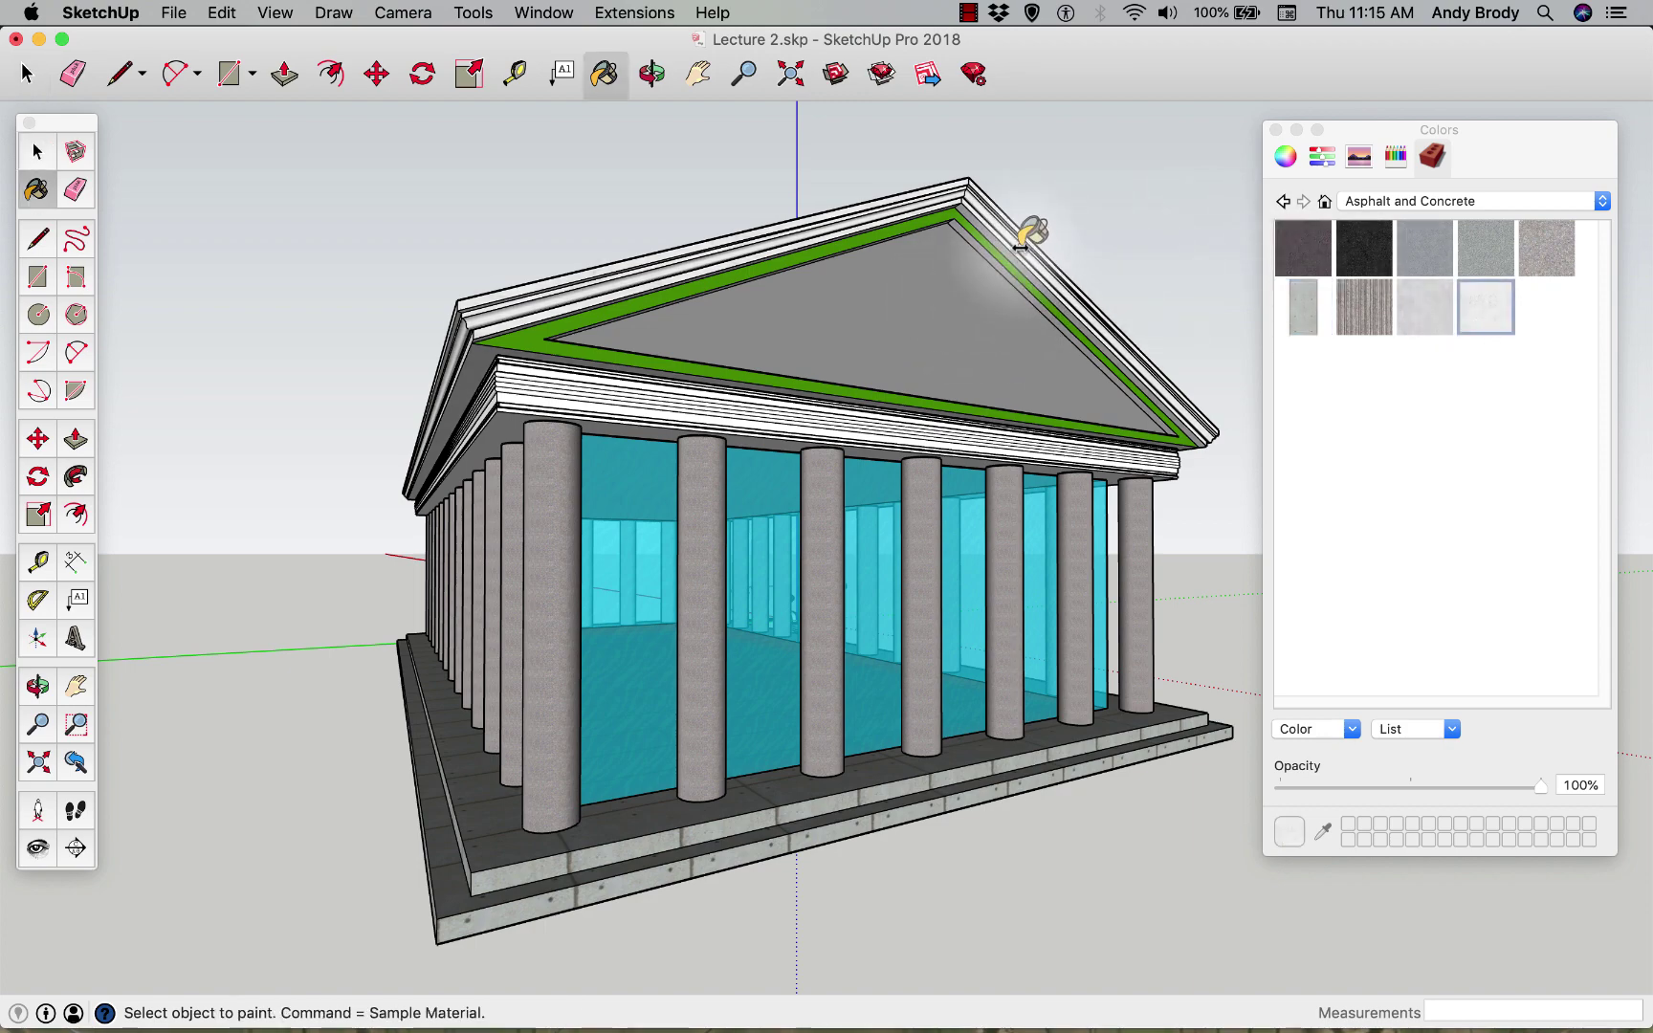
{"action": "mouse_move", "coordinate": [723, 330]}
{"action": "middle_mouse_down"}
{"action": "mouse_move", "coordinate": [782, 395]}
{"action": "mouse_move", "coordinate": [933, 445]}
{"action": "mouse_move", "coordinate": [896, 491]}
{"action": "mouse_move", "coordinate": [737, 451]}
{"action": "mouse_move", "coordinate": [686, 380]}
{"action": "mouse_move", "coordinate": [668, 410]}
{"action": "mouse_move", "coordinate": [837, 399]}
{"action": "mouse_move", "coordinate": [860, 380]}
{"action": "mouse_move", "coordinate": [649, 266]}
{"action": "mouse_move", "coordinate": [624, 270]}
{"action": "middle_mouse_up"}
{"action": "scroll", "coordinate": [647, 387], "scroll_direction": "up", "scroll_amount": 5}
{"action": "scroll", "coordinate": [651, 383], "scroll_direction": "up", "scroll_amount": 2}
- Open the roof group and paint the pediment's recessed triangular face with the light gray mottled concrete material
{"action": "key", "text": "space"}
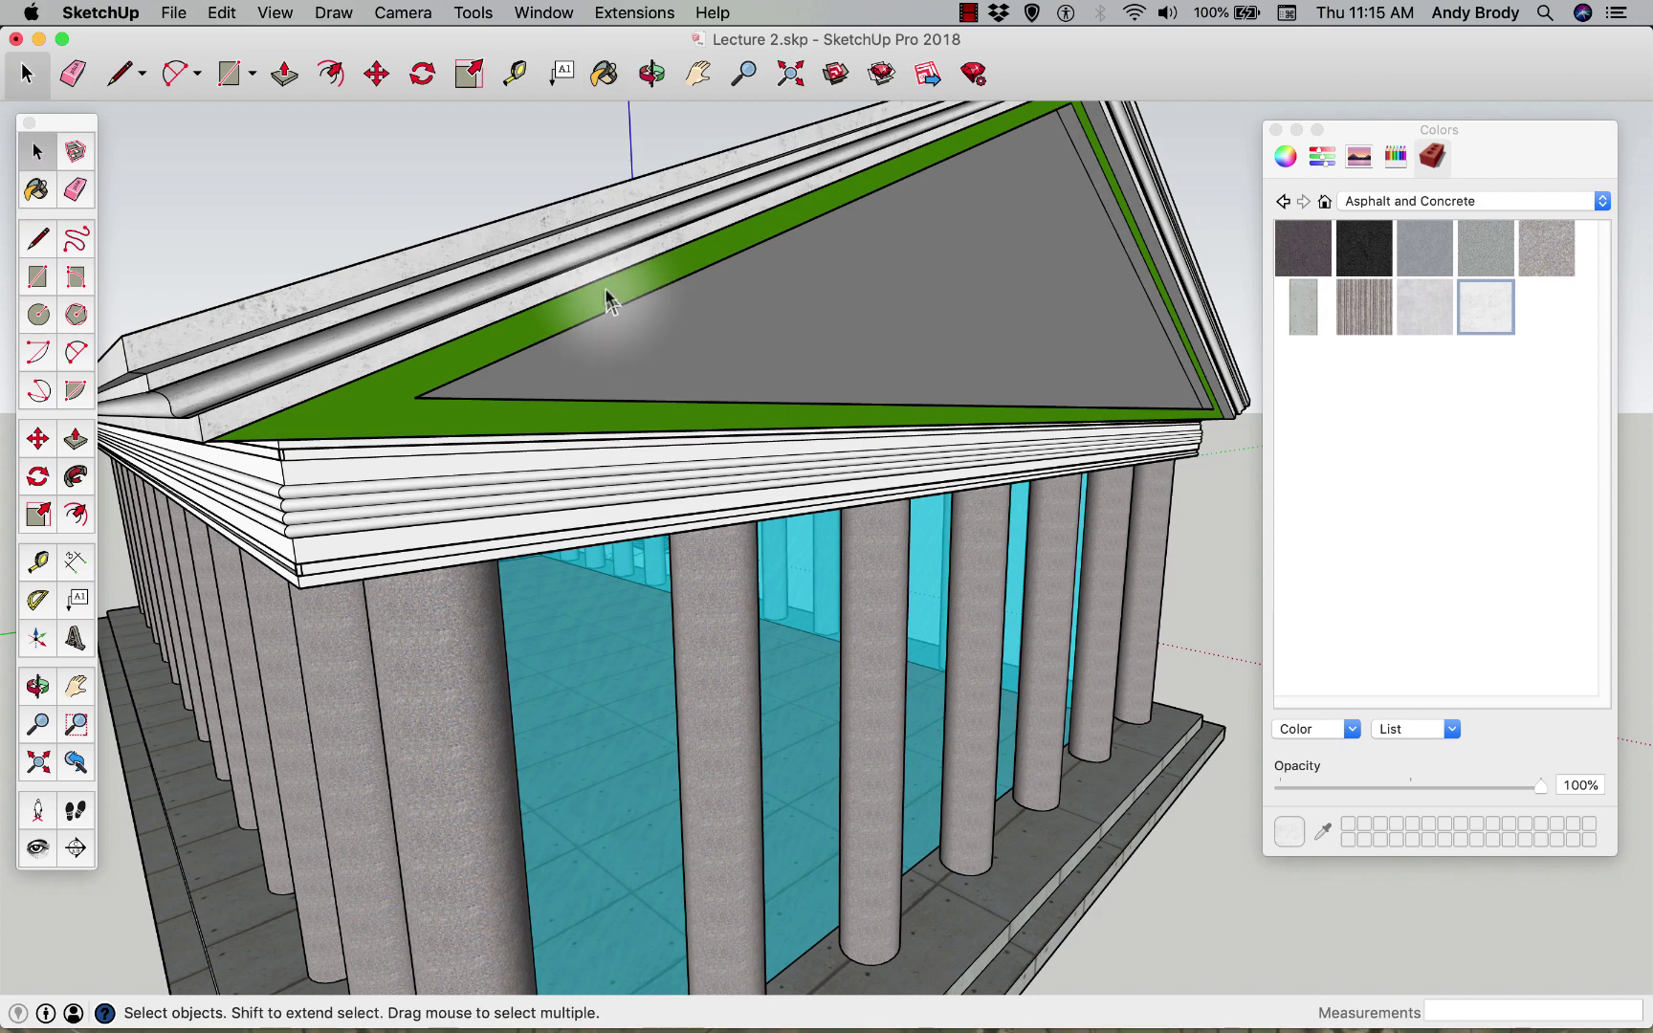
{"action": "double_click", "coordinate": [608, 295]}
{"action": "middle_click_drag", "start_coordinate": [743, 374], "coordinate": [822, 330]}
{"action": "left_click", "coordinate": [1416, 319]}
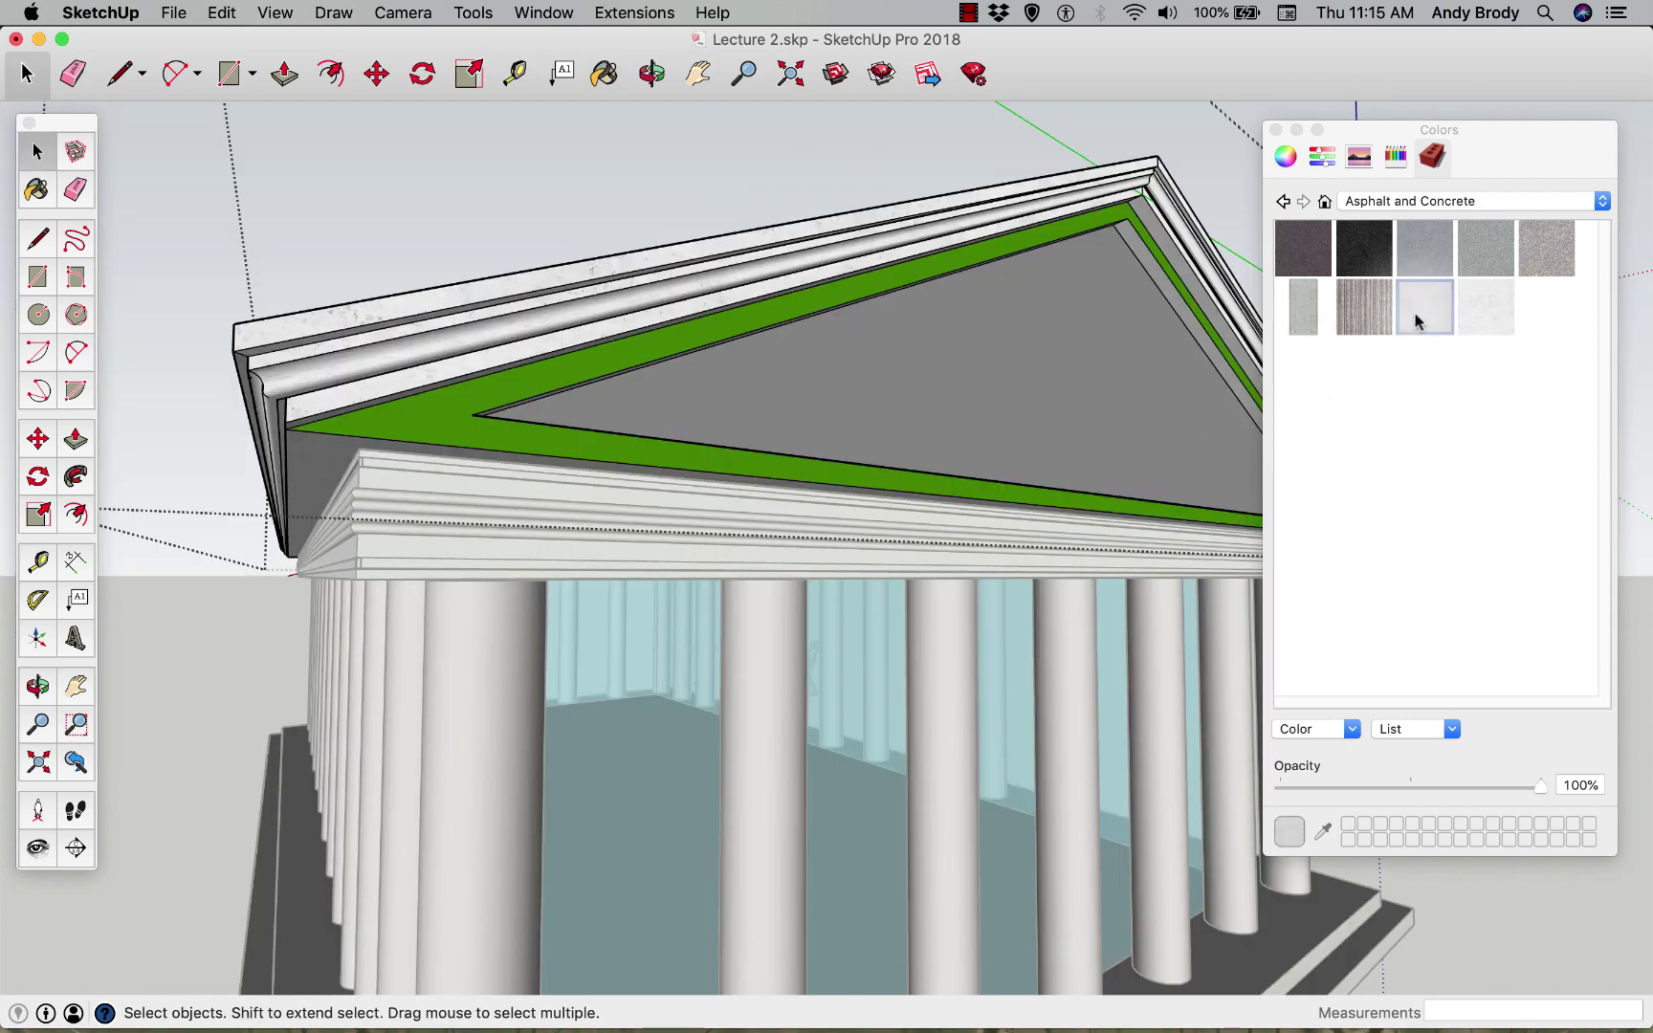
{"action": "left_click", "coordinate": [1127, 343]}
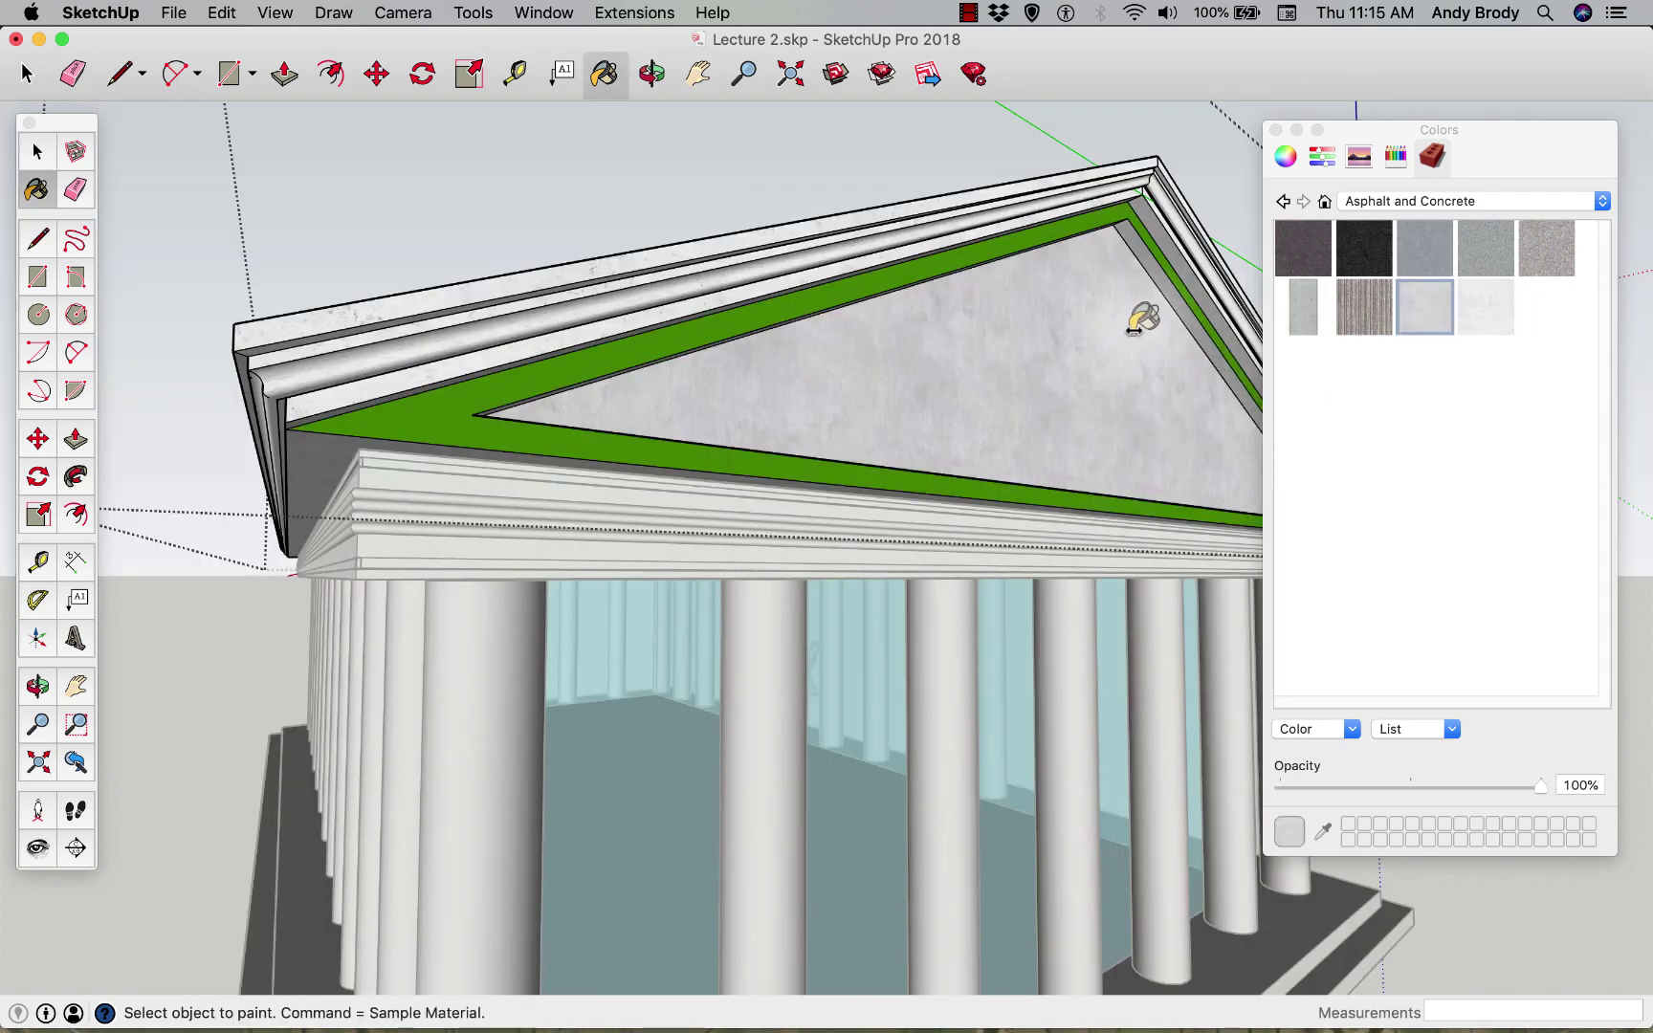
{"action": "middle_click_drag", "start_coordinate": [879, 314], "coordinate": [551, 229]}
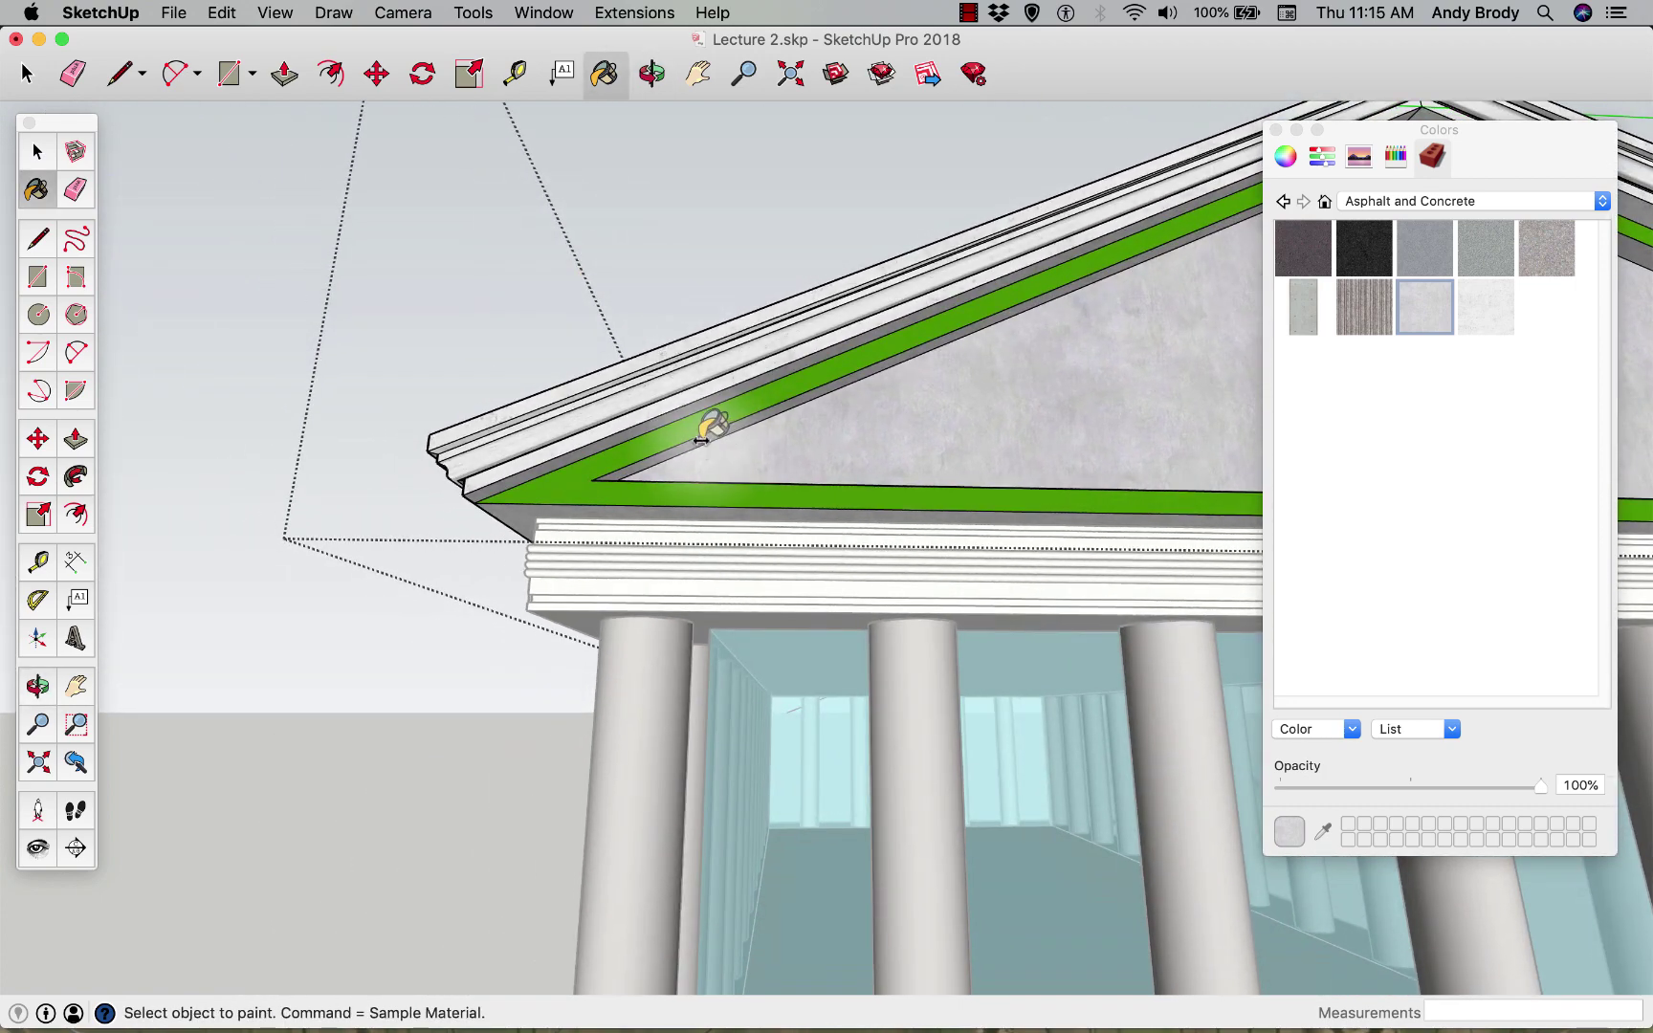
{"action": "mouse_move", "coordinate": [942, 564]}
{"action": "middle_mouse_down"}
{"action": "mouse_move", "coordinate": [978, 591]}
{"action": "mouse_move", "coordinate": [1059, 812]}
{"action": "mouse_move", "coordinate": [885, 538]}
{"action": "middle_mouse_up"}
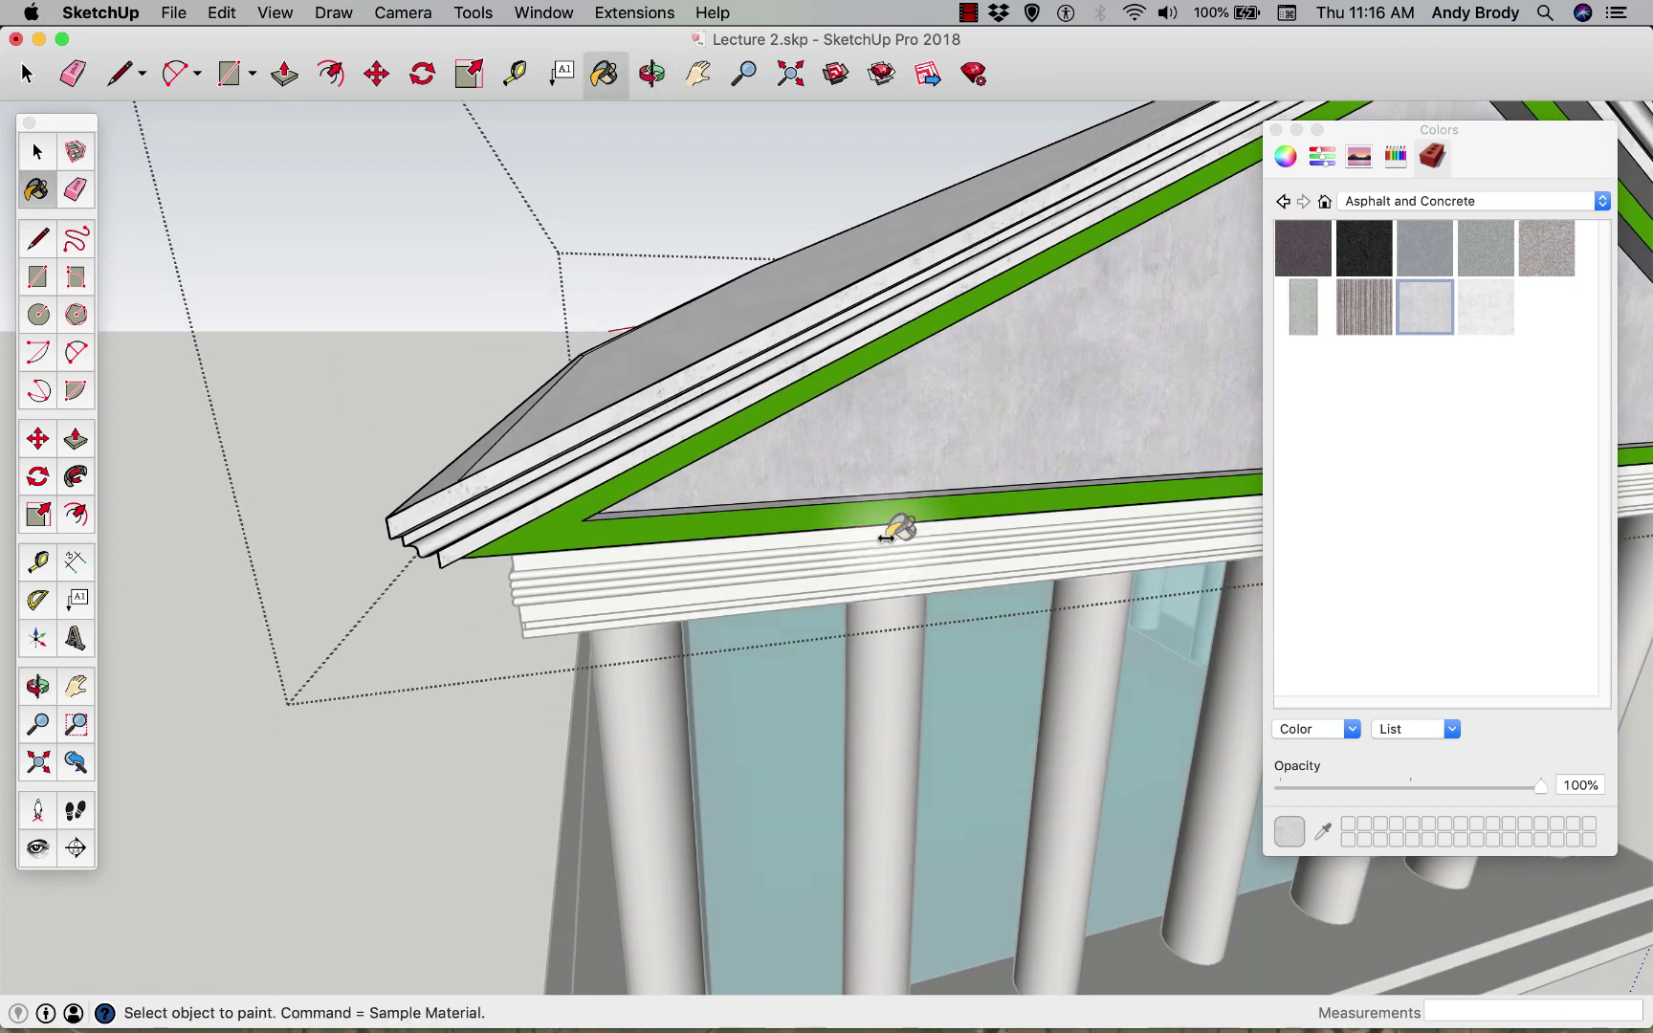
{"action": "scroll", "coordinate": [888, 536], "scroll_direction": "up", "scroll_amount": 4}
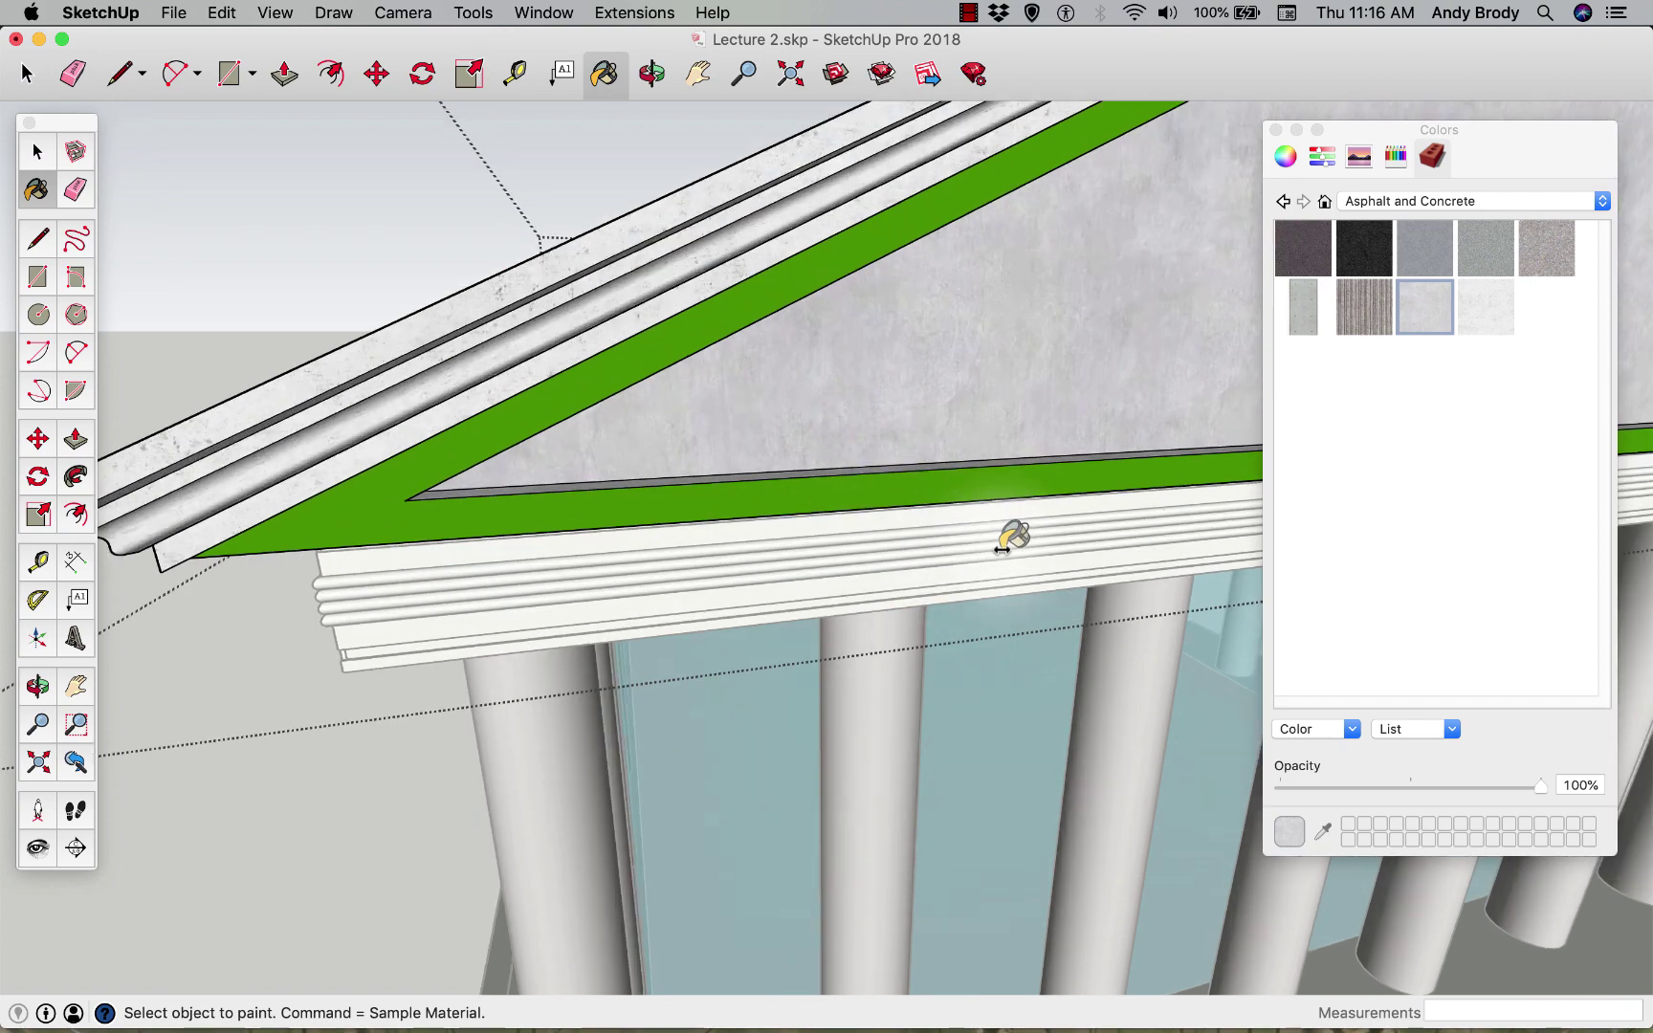
{"action": "scroll", "coordinate": [1005, 541], "scroll_direction": "down", "scroll_amount": 5}
{"action": "middle_click_drag", "start_coordinate": [656, 608], "coordinate": [431, 561]}
{"action": "key", "text": "space"}
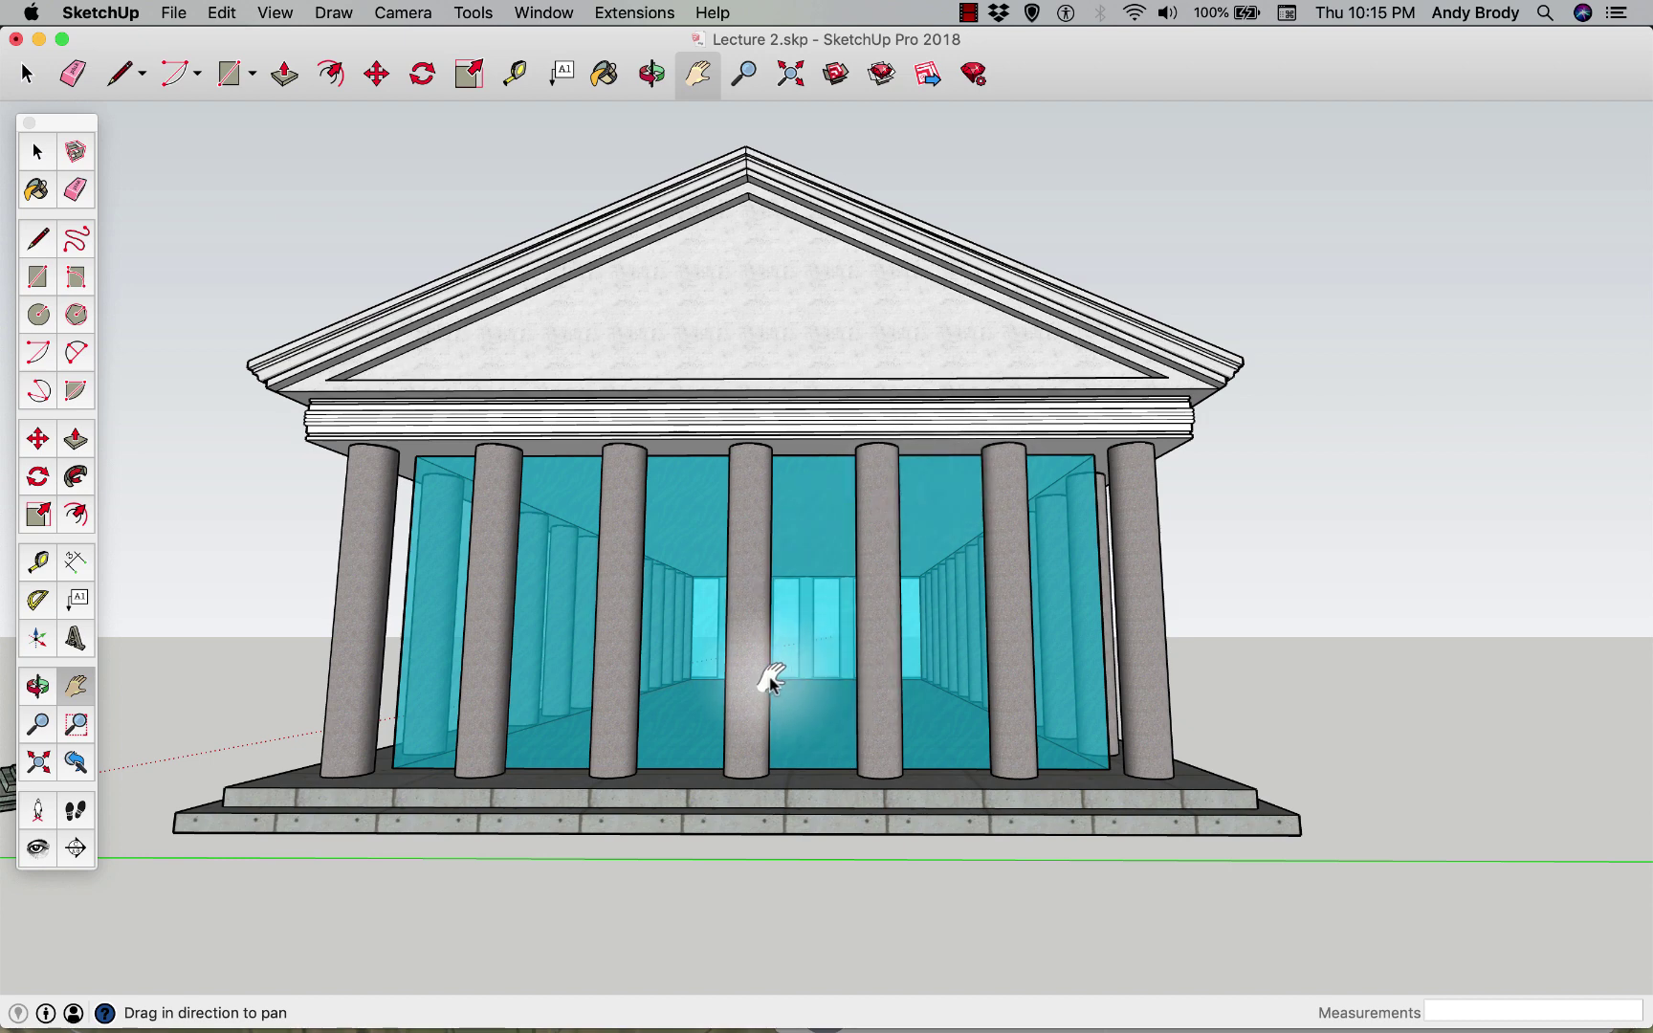
- Open the inner chamber group for editing, hide the rest of the model, and check the component edit visibility options
{"action": "key", "text": "space"}
{"action": "left_click", "coordinate": [723, 646]}
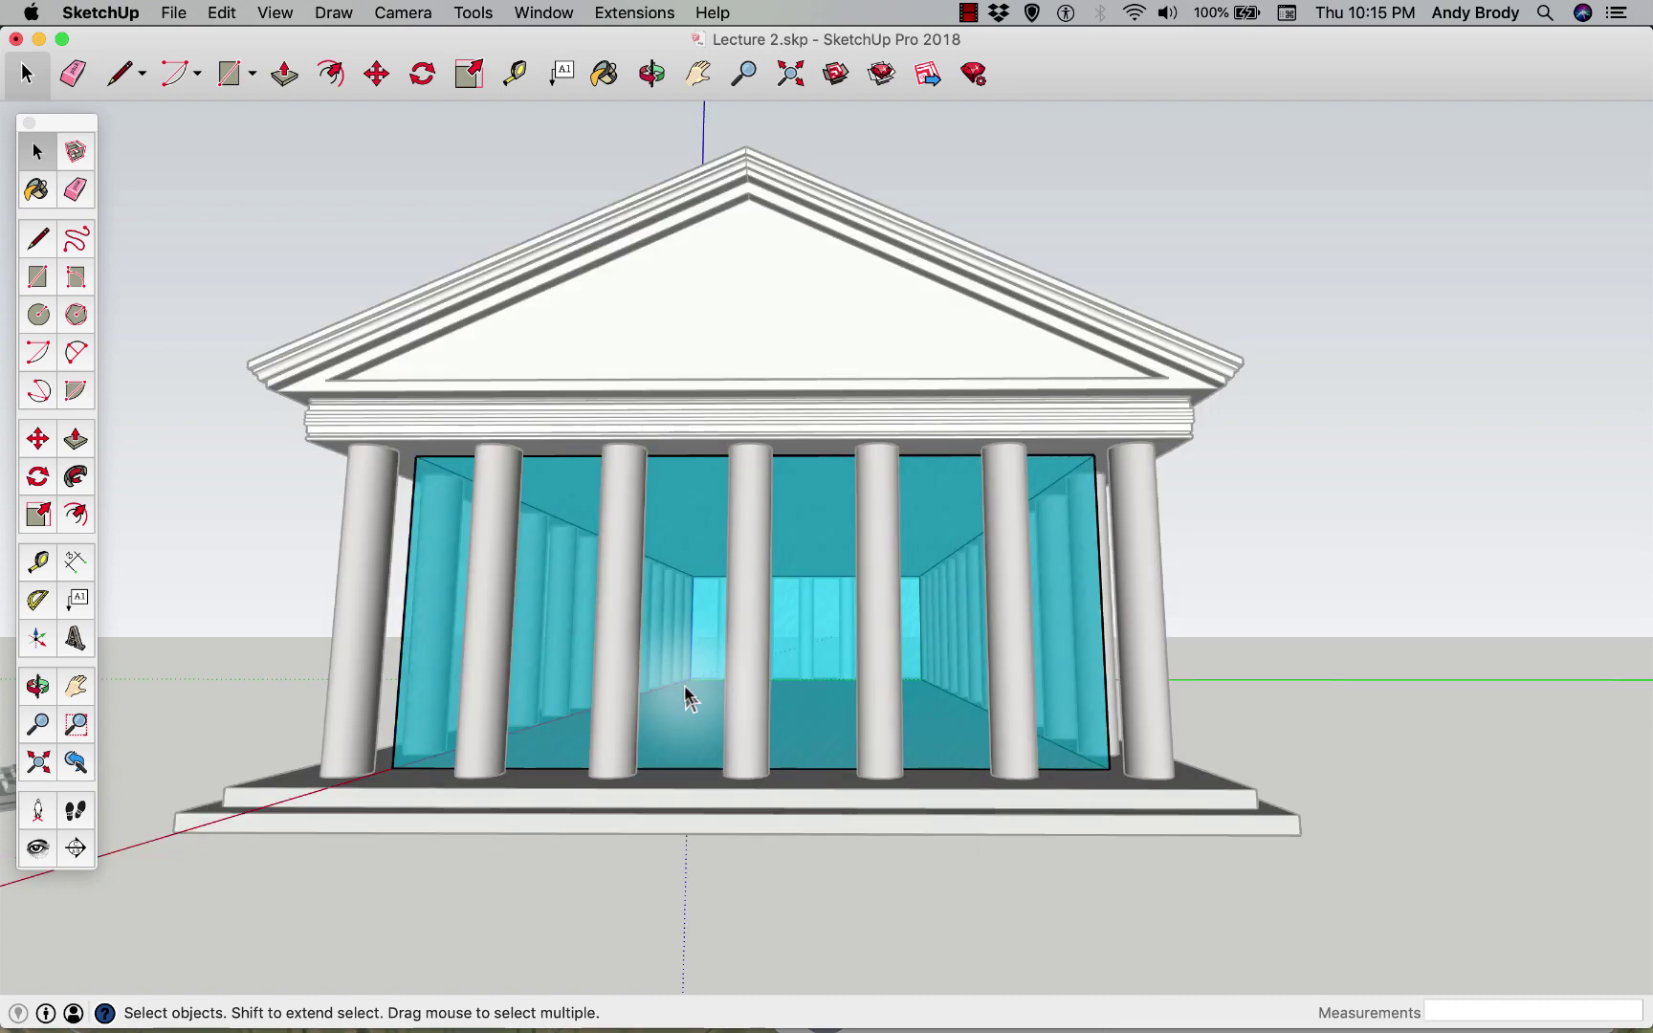
{"action": "middle_click_drag", "start_coordinate": [708, 674], "coordinate": [835, 698]}
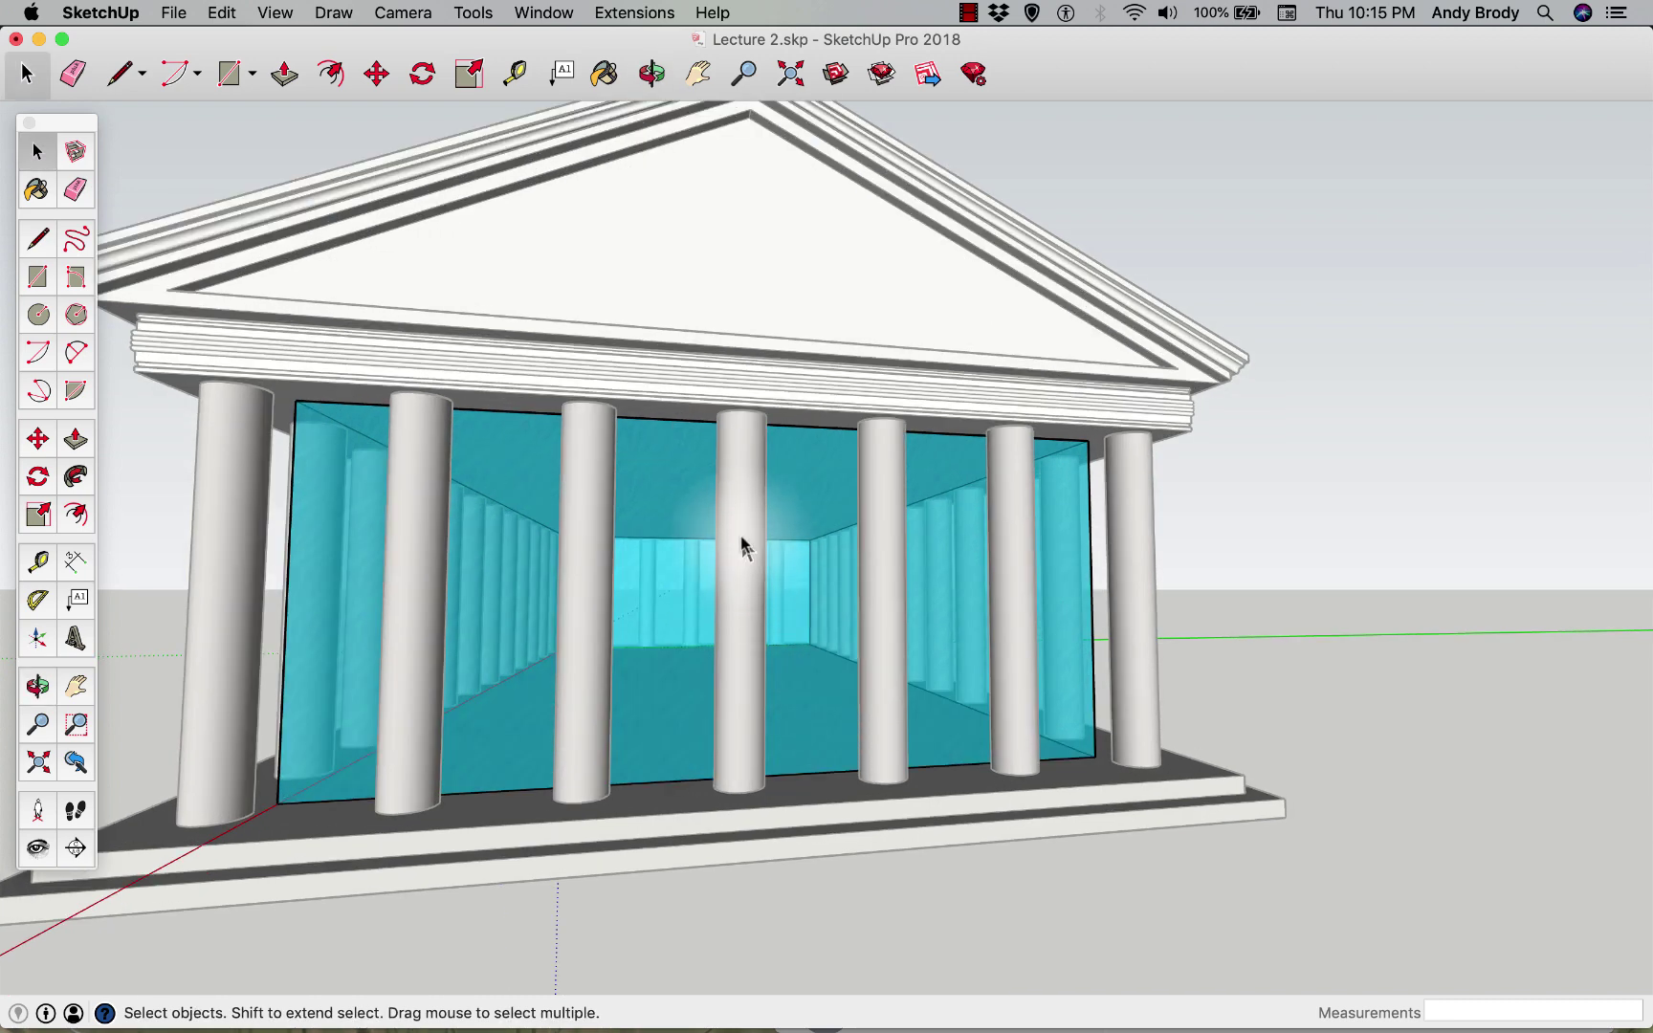
{"action": "key", "text": "i"}
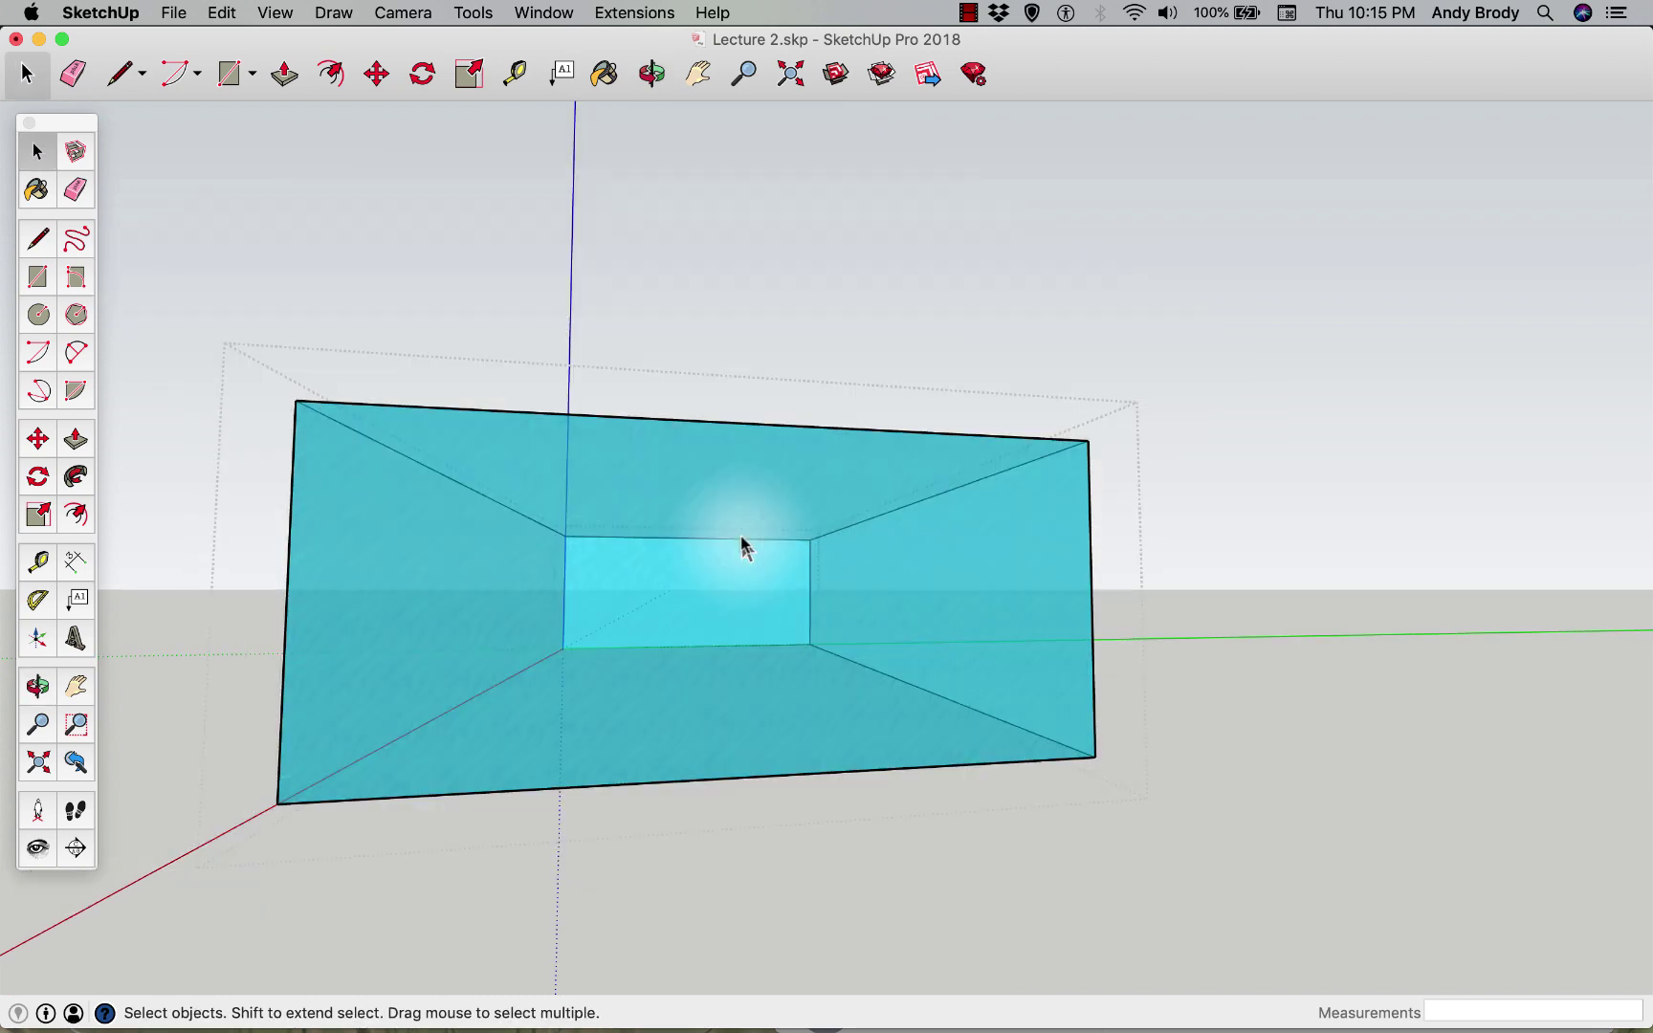
{"action": "middle_click_drag", "start_coordinate": [388, 579], "coordinate": [588, 550]}
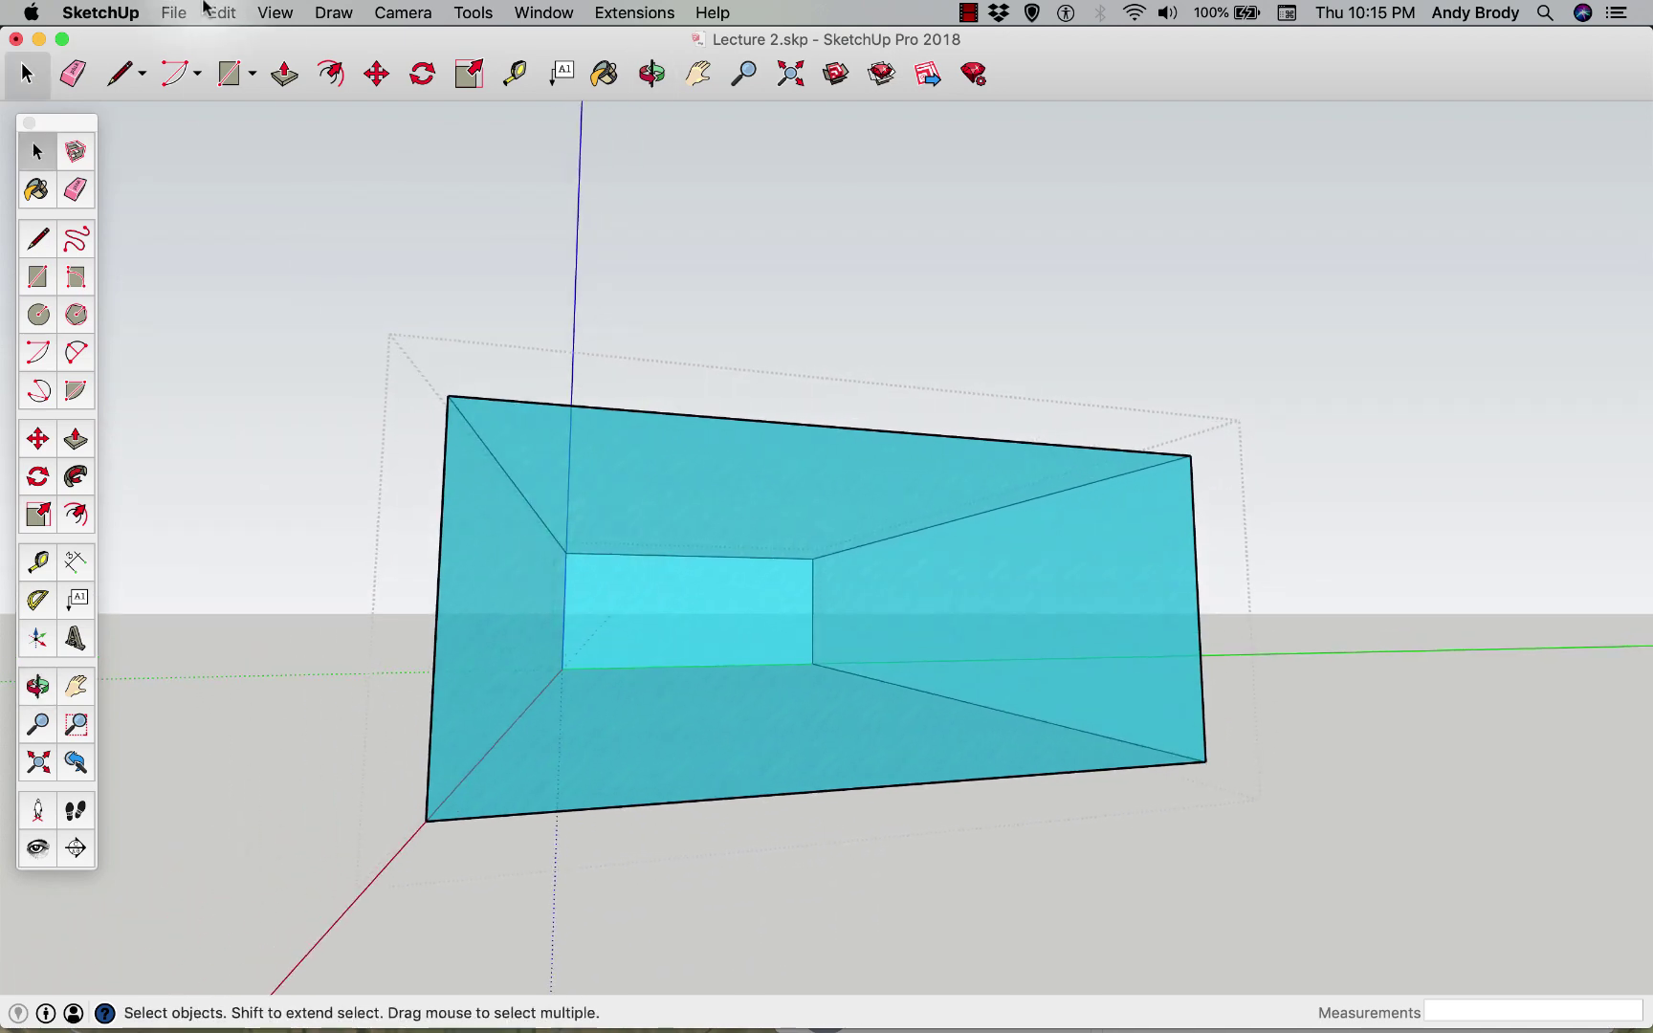
{"action": "left_click", "coordinate": [276, 13]}
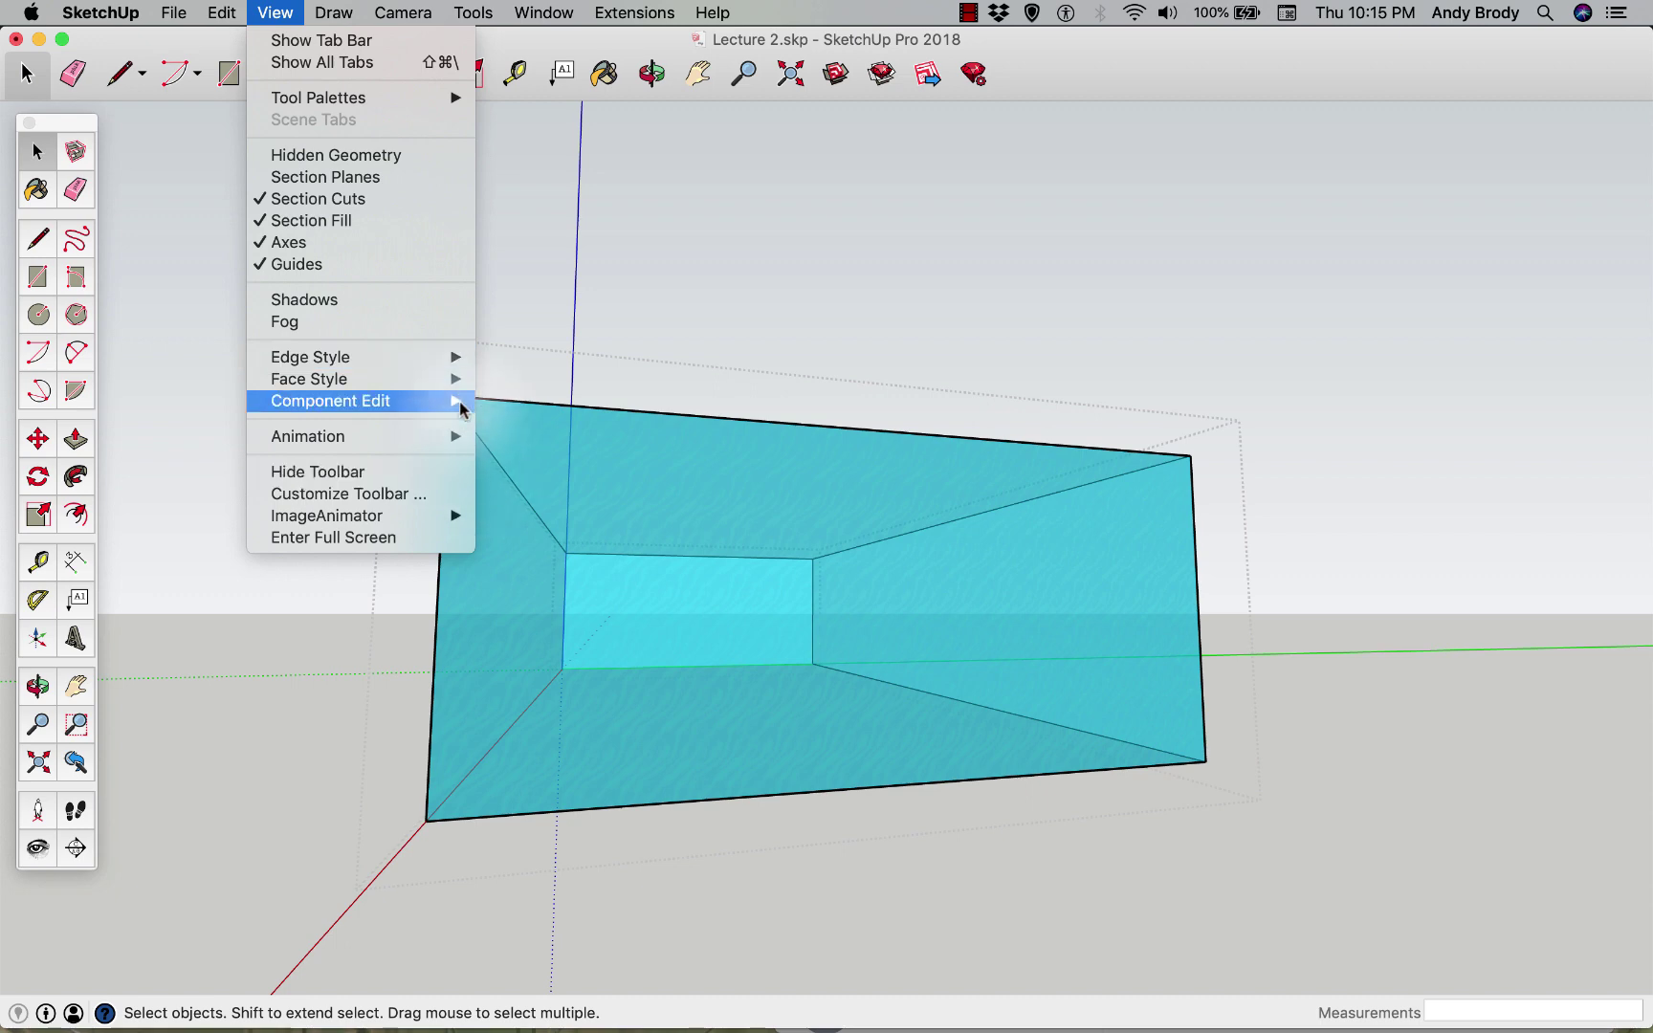
{"action": "mouse_move", "coordinate": [450, 401]}
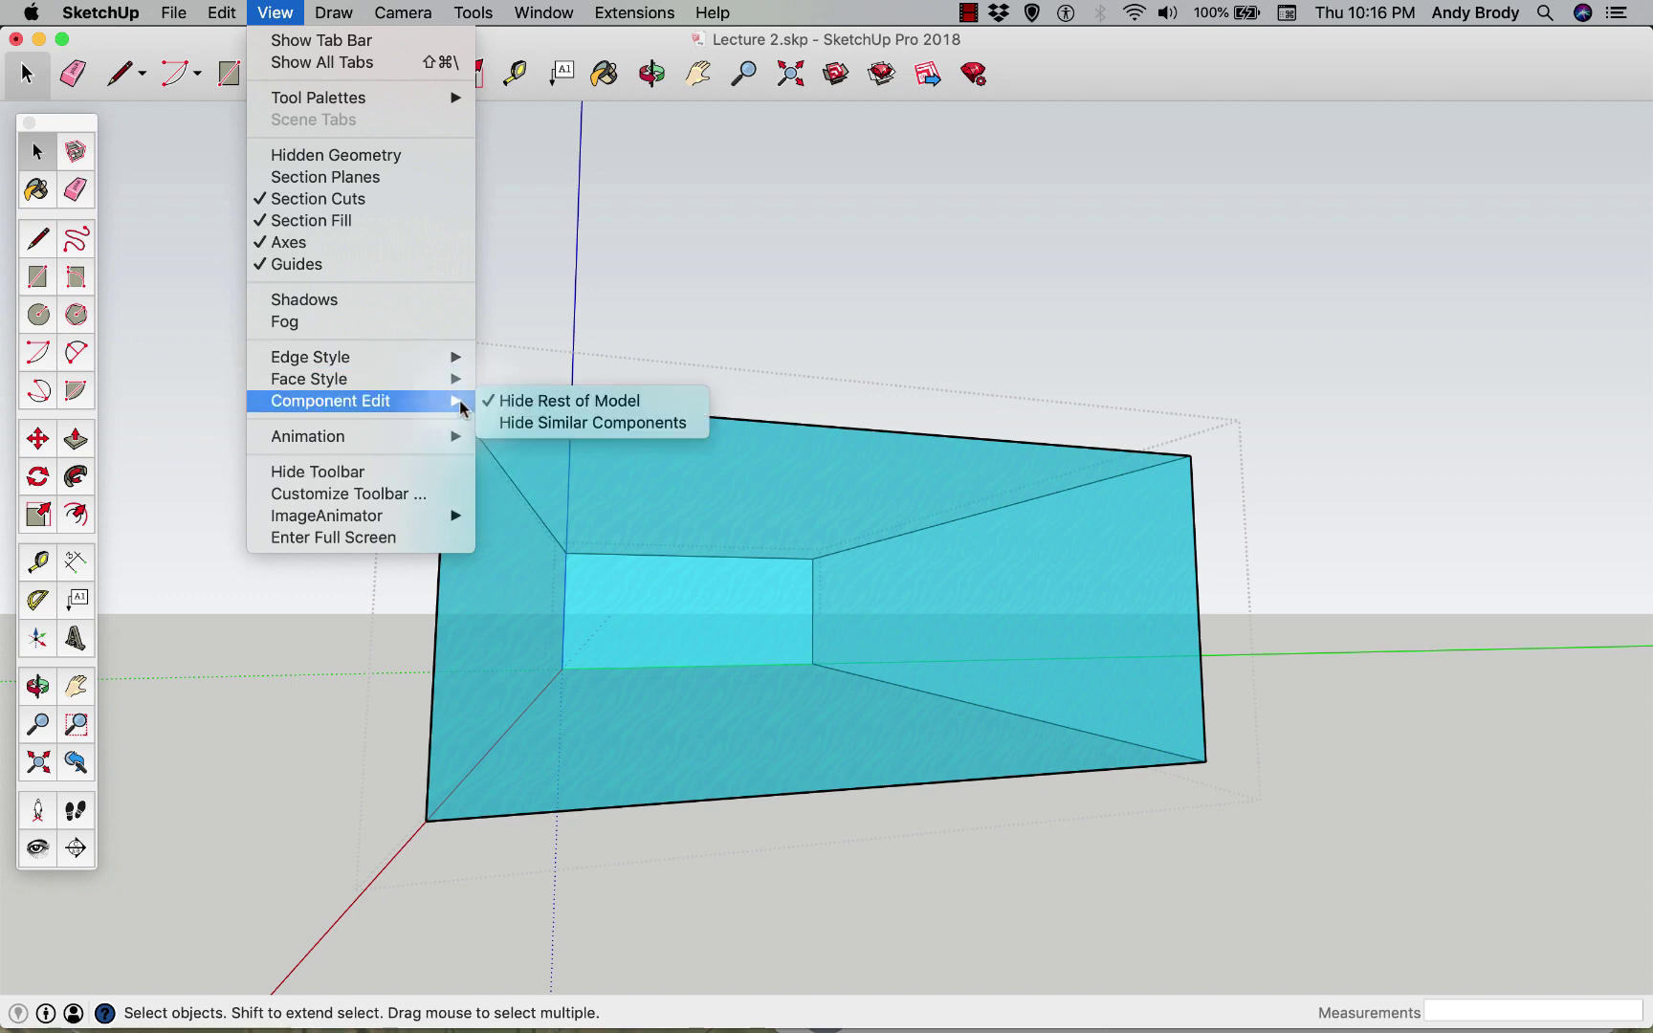
{"action": "left_click", "coordinate": [1069, 409]}
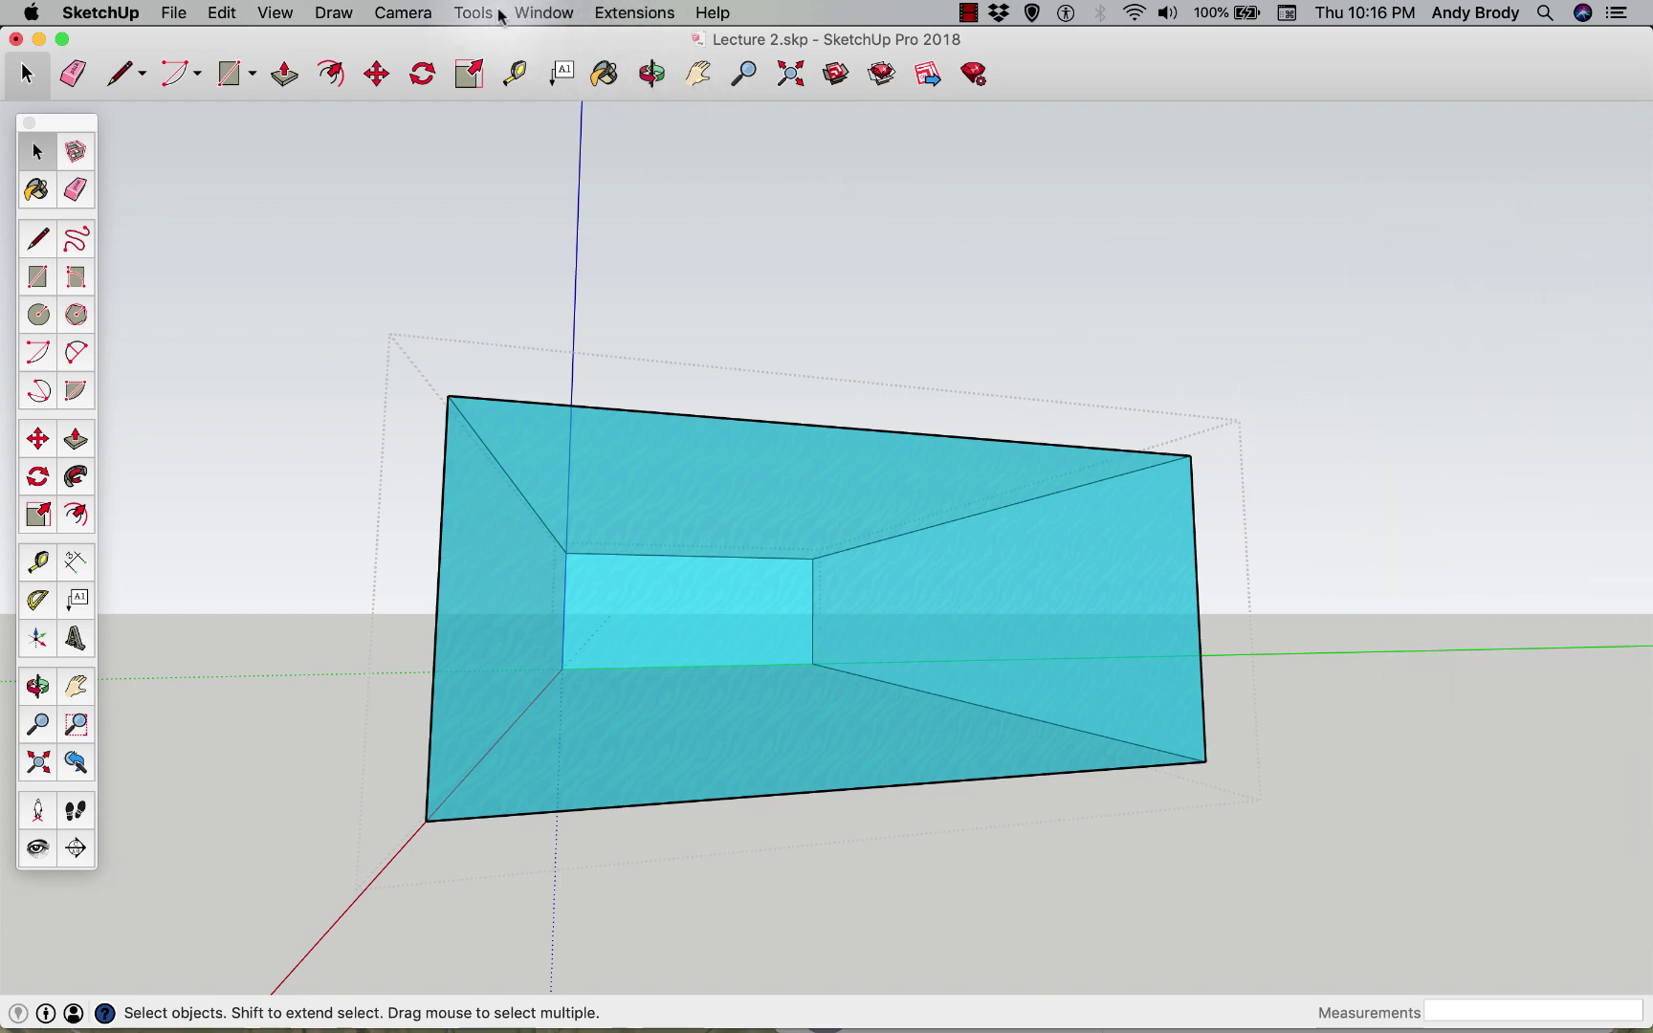
- Show the component browser, search the 3D Warehouse for "glass doors", and browse down the matching models
{"action": "left_click", "coordinate": [553, 14]}
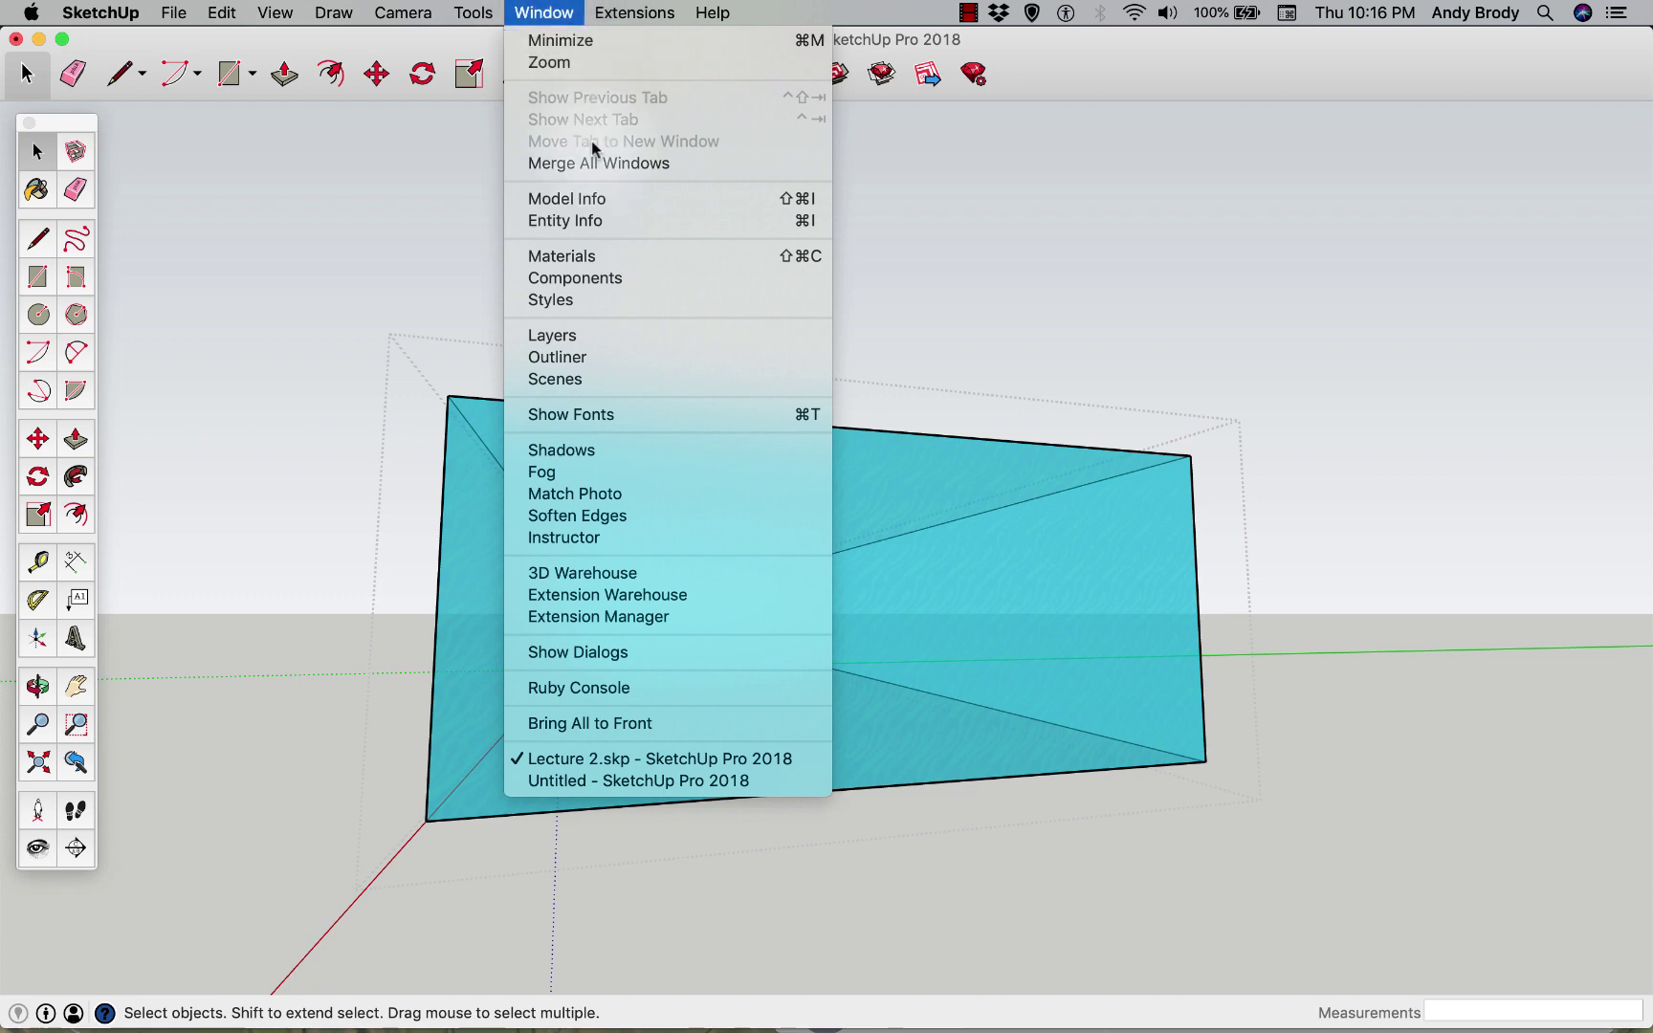
{"action": "left_click", "coordinate": [619, 279]}
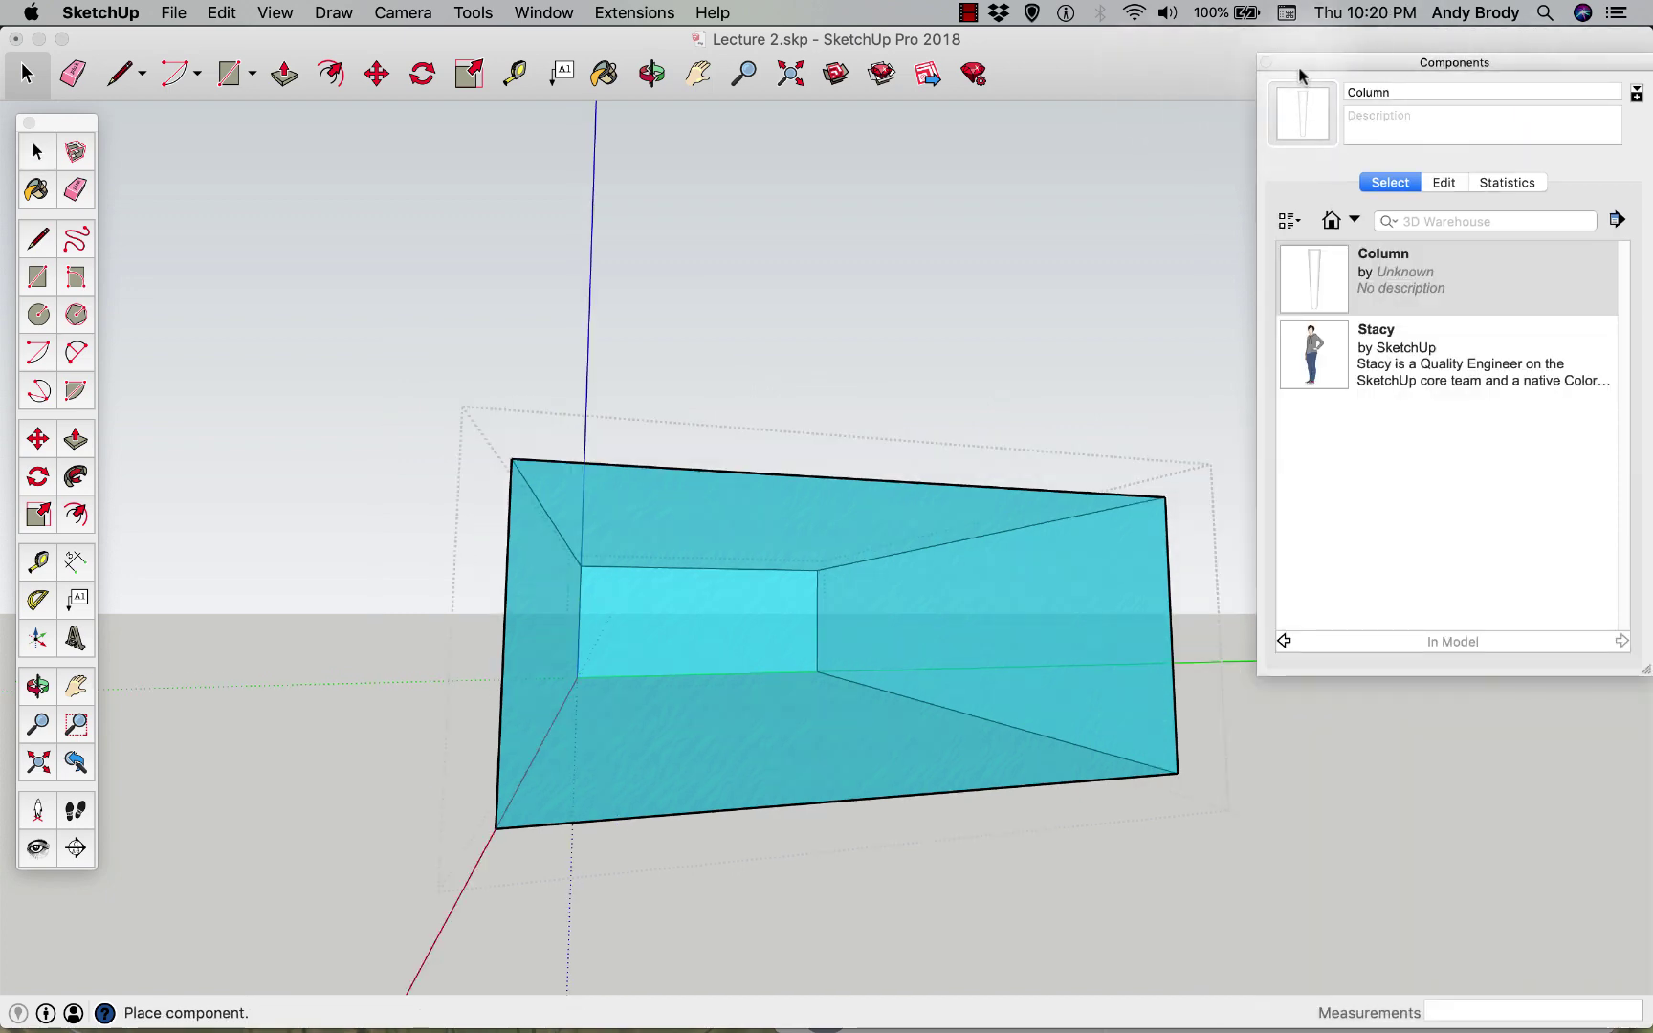
{"action": "left_click_drag", "start_coordinate": [1302, 69], "coordinate": [1302, 59]}
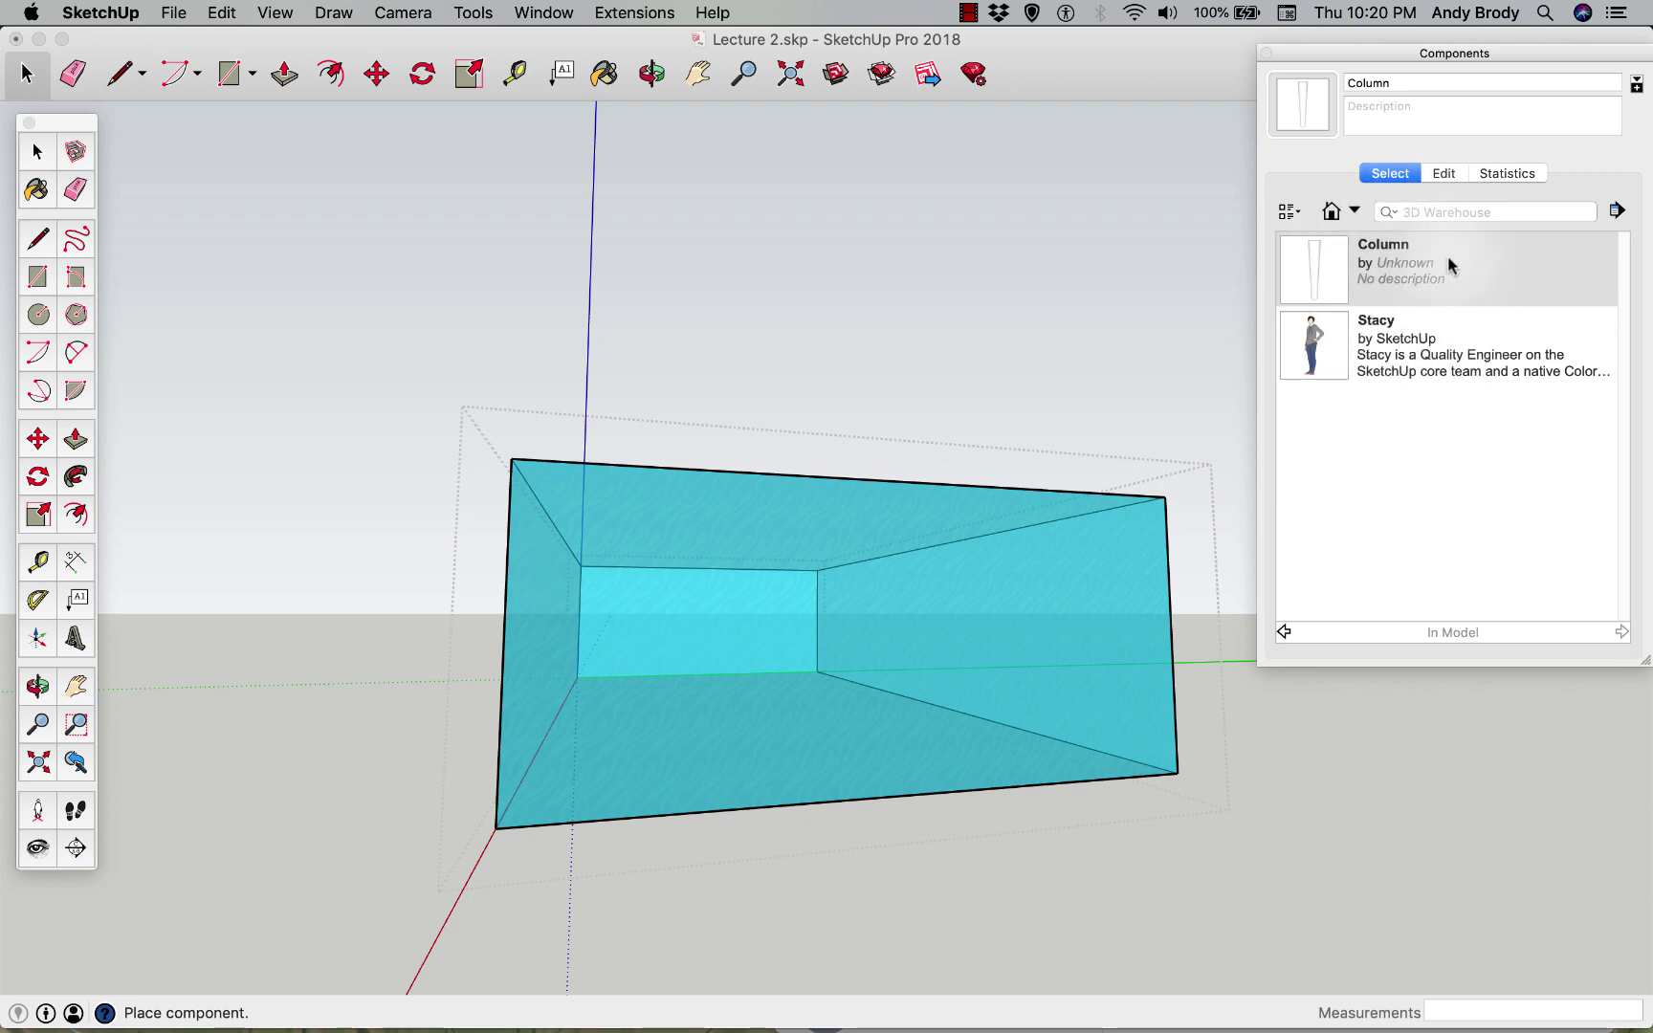
{"action": "left_click", "coordinate": [1419, 214]}
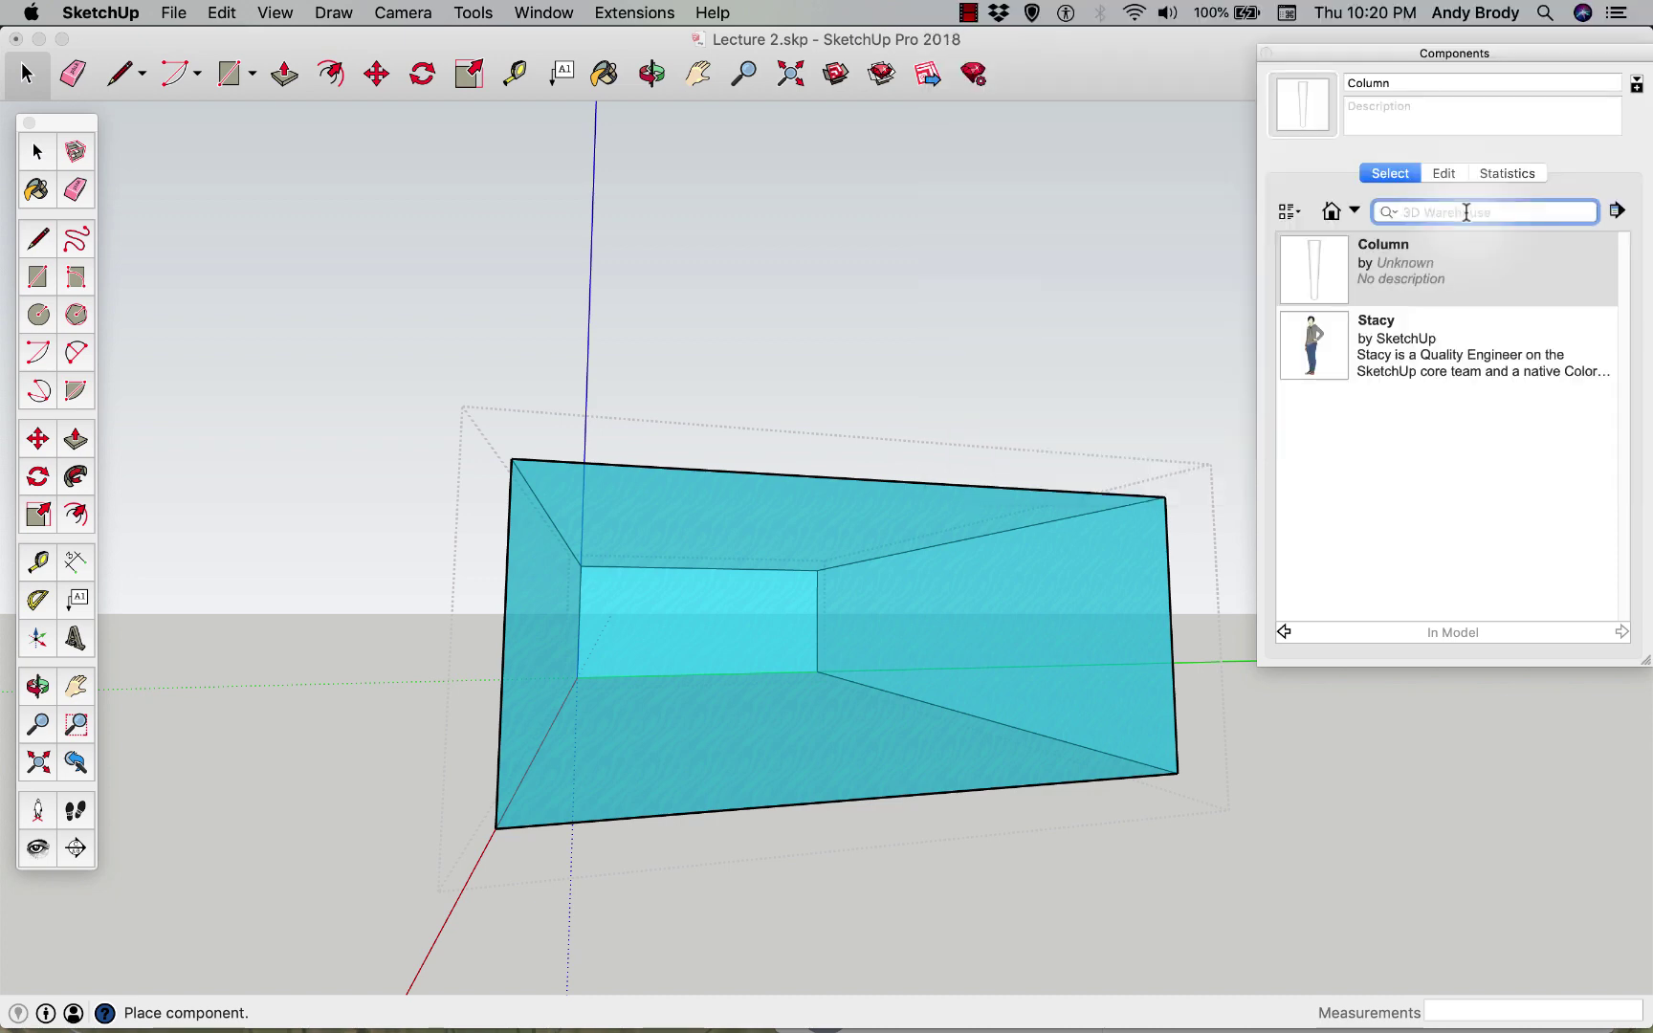
{"action": "type", "text": "glass door"}
{"action": "key", "text": "Return"}
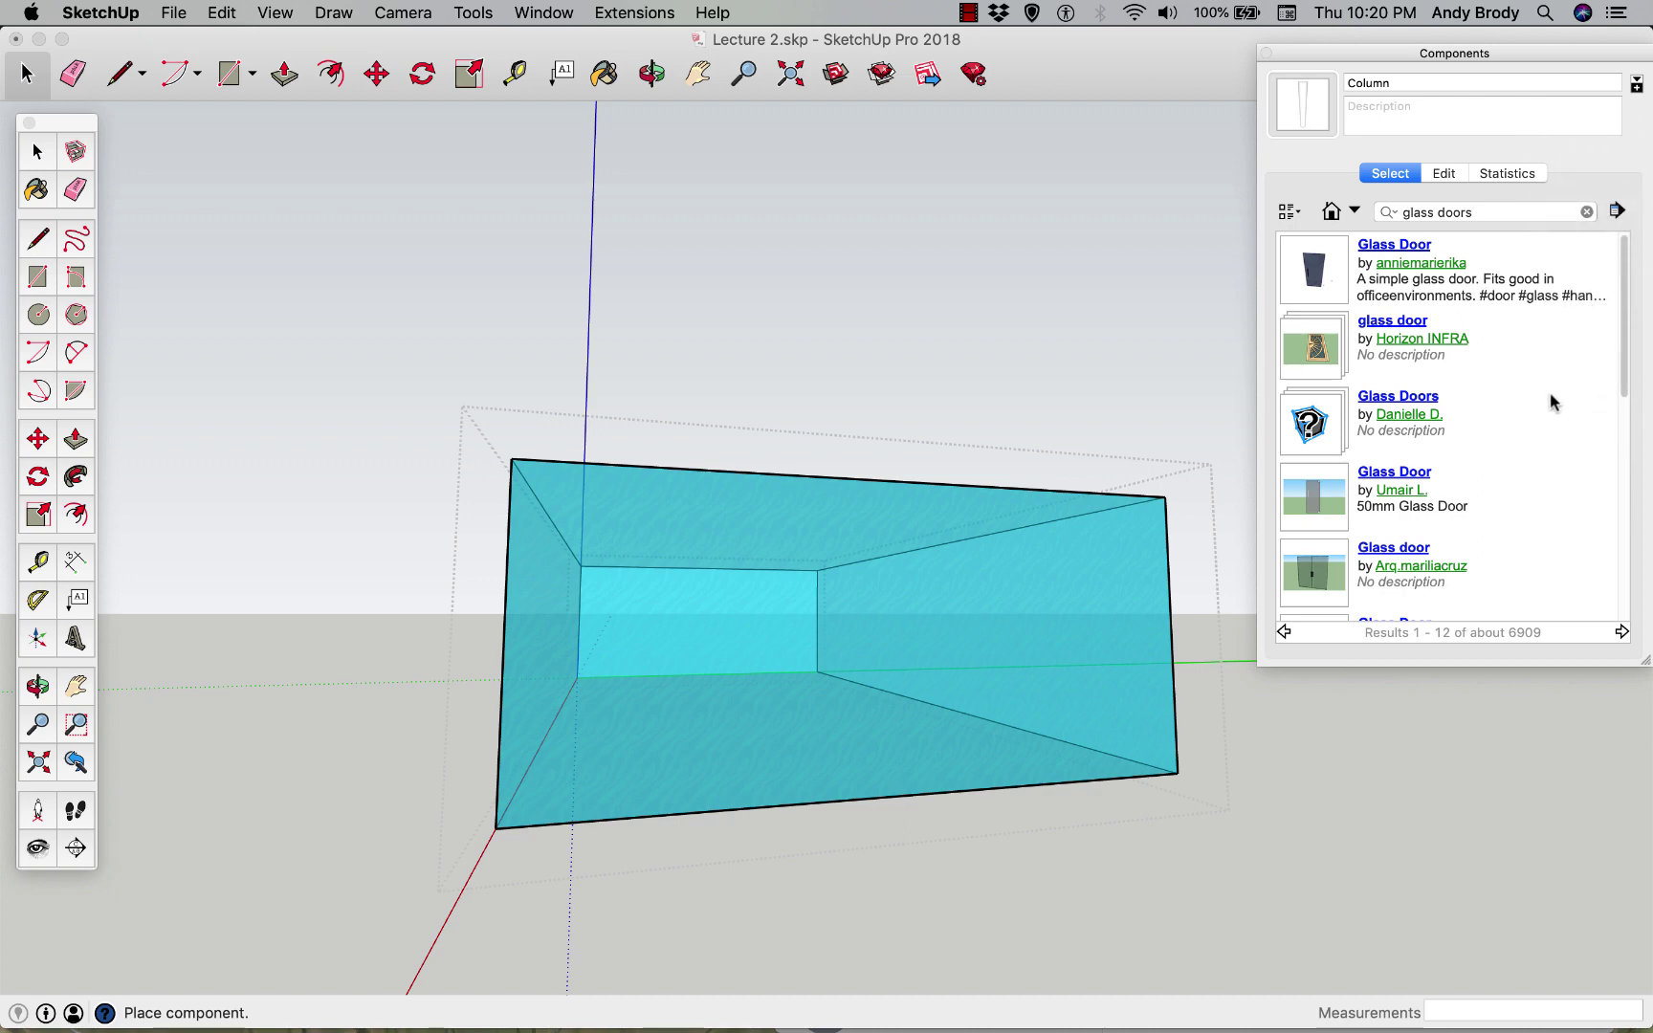
{"action": "scroll", "coordinate": [1542, 383], "scroll_direction": "down", "scroll_amount": 3}
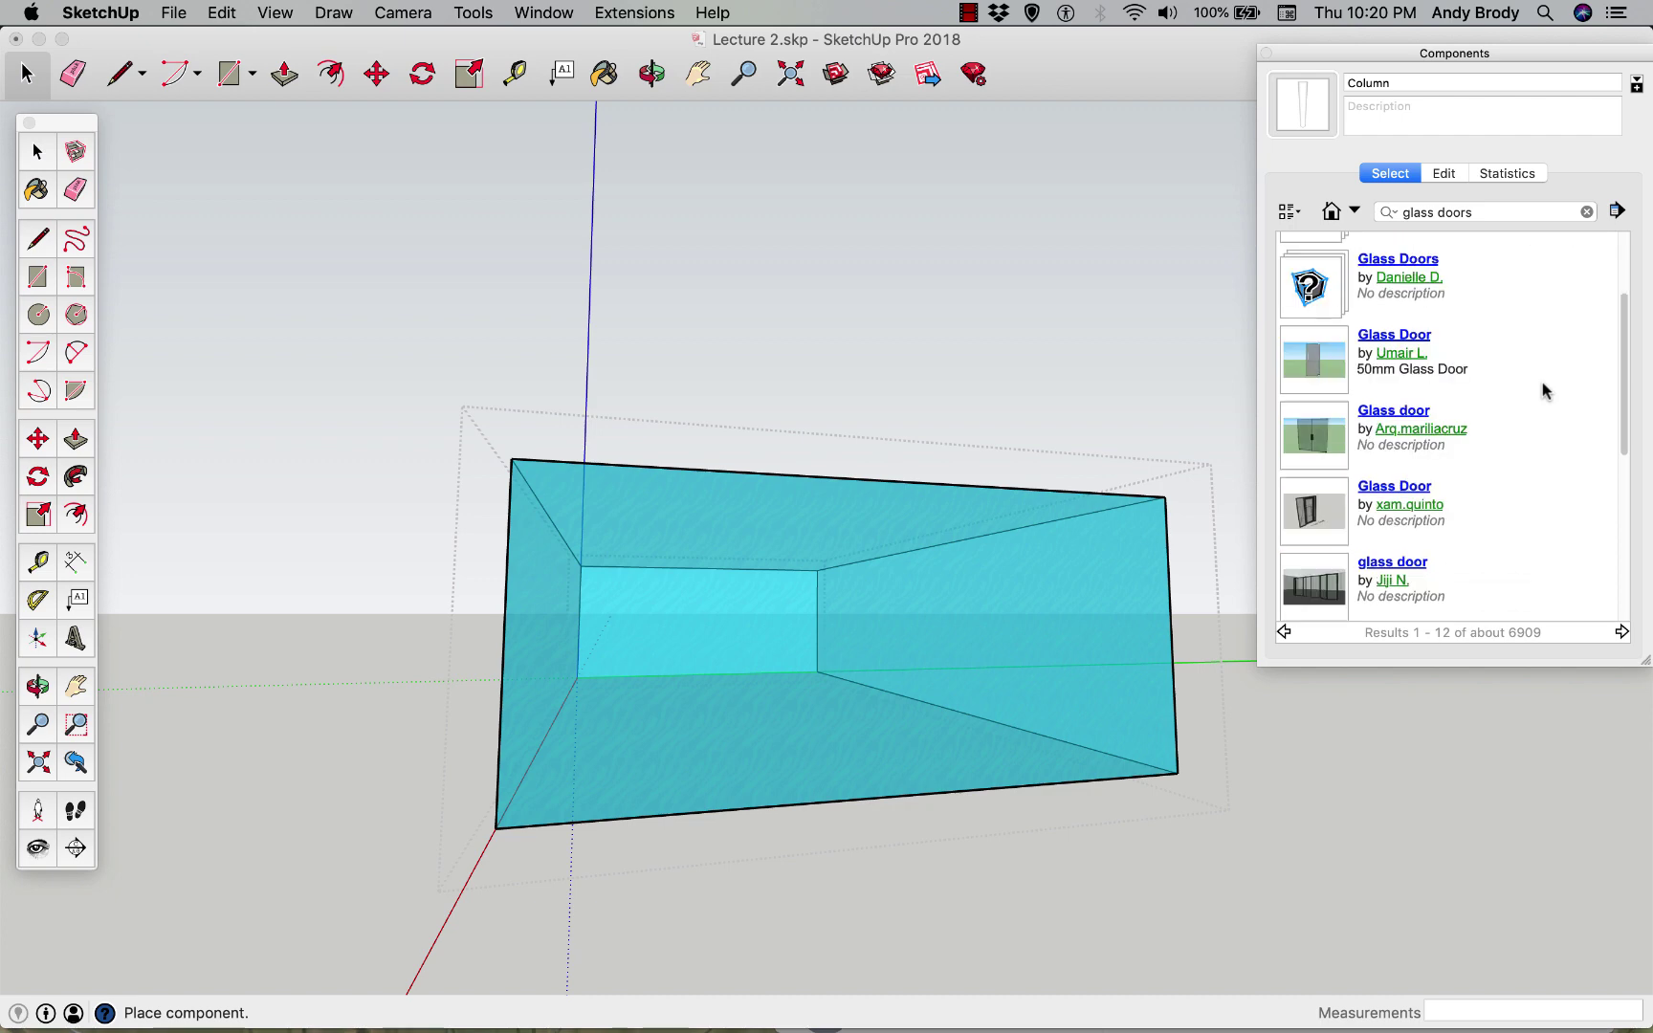
{"action": "scroll", "coordinate": [1542, 388], "scroll_direction": "down", "scroll_amount": 5}
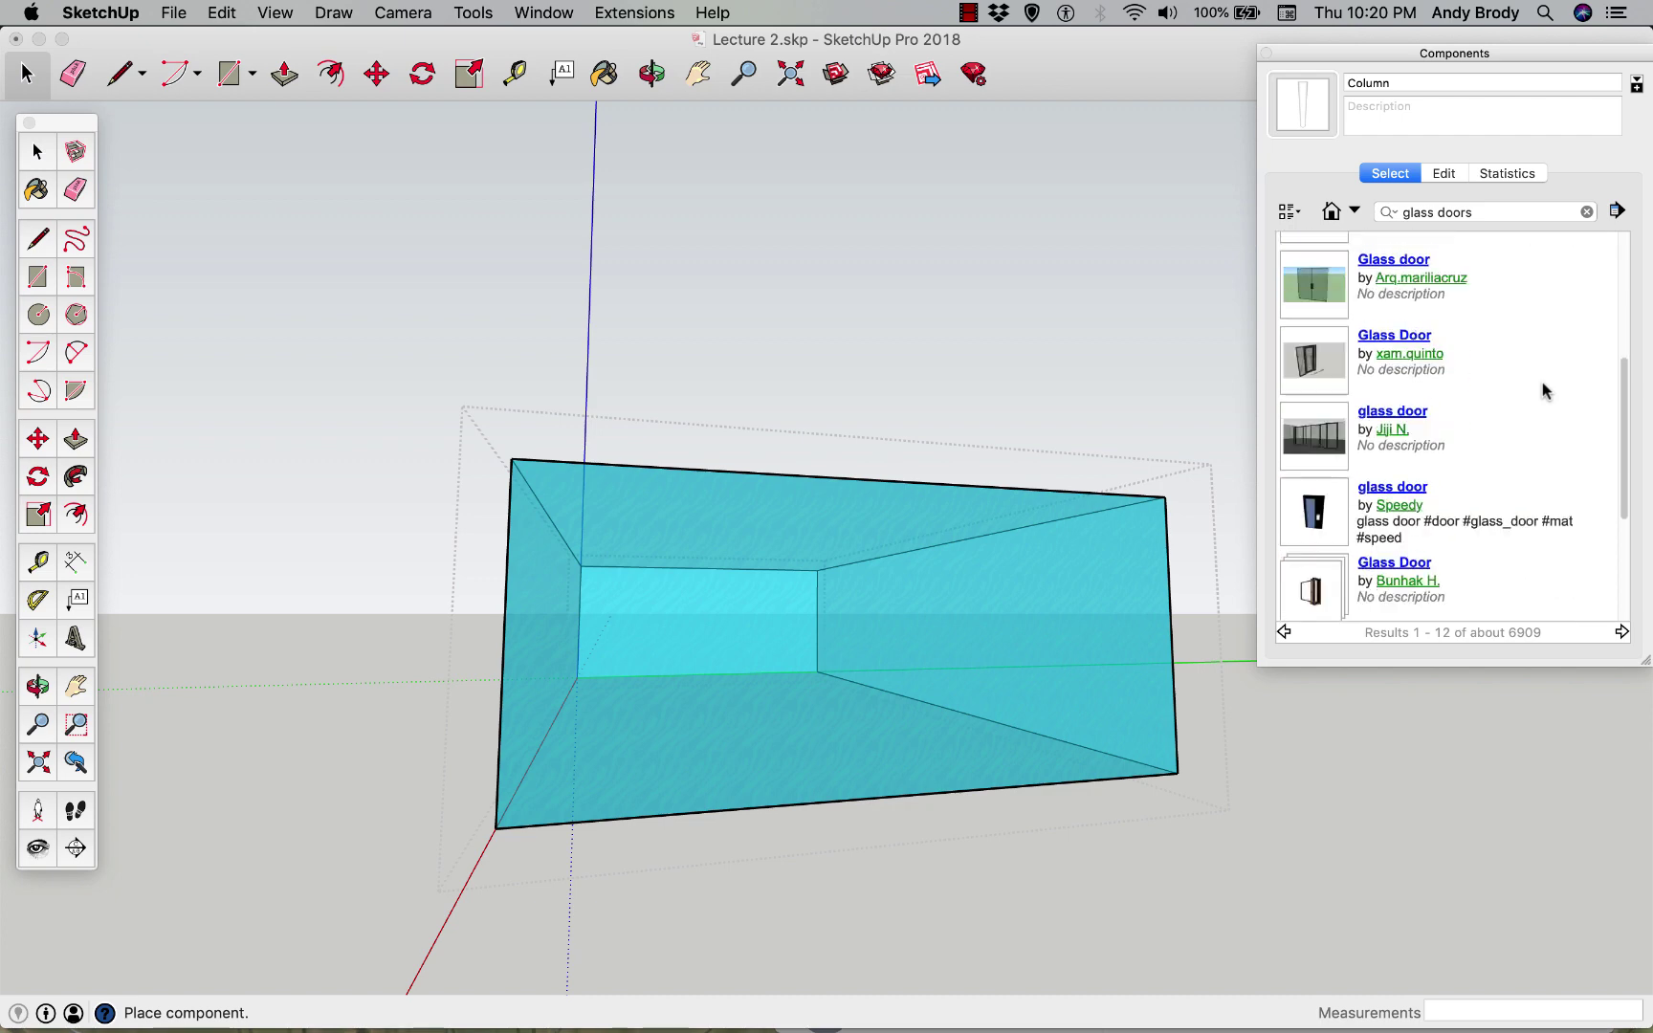
{"action": "scroll", "coordinate": [1542, 385], "scroll_direction": "down", "scroll_amount": 3}
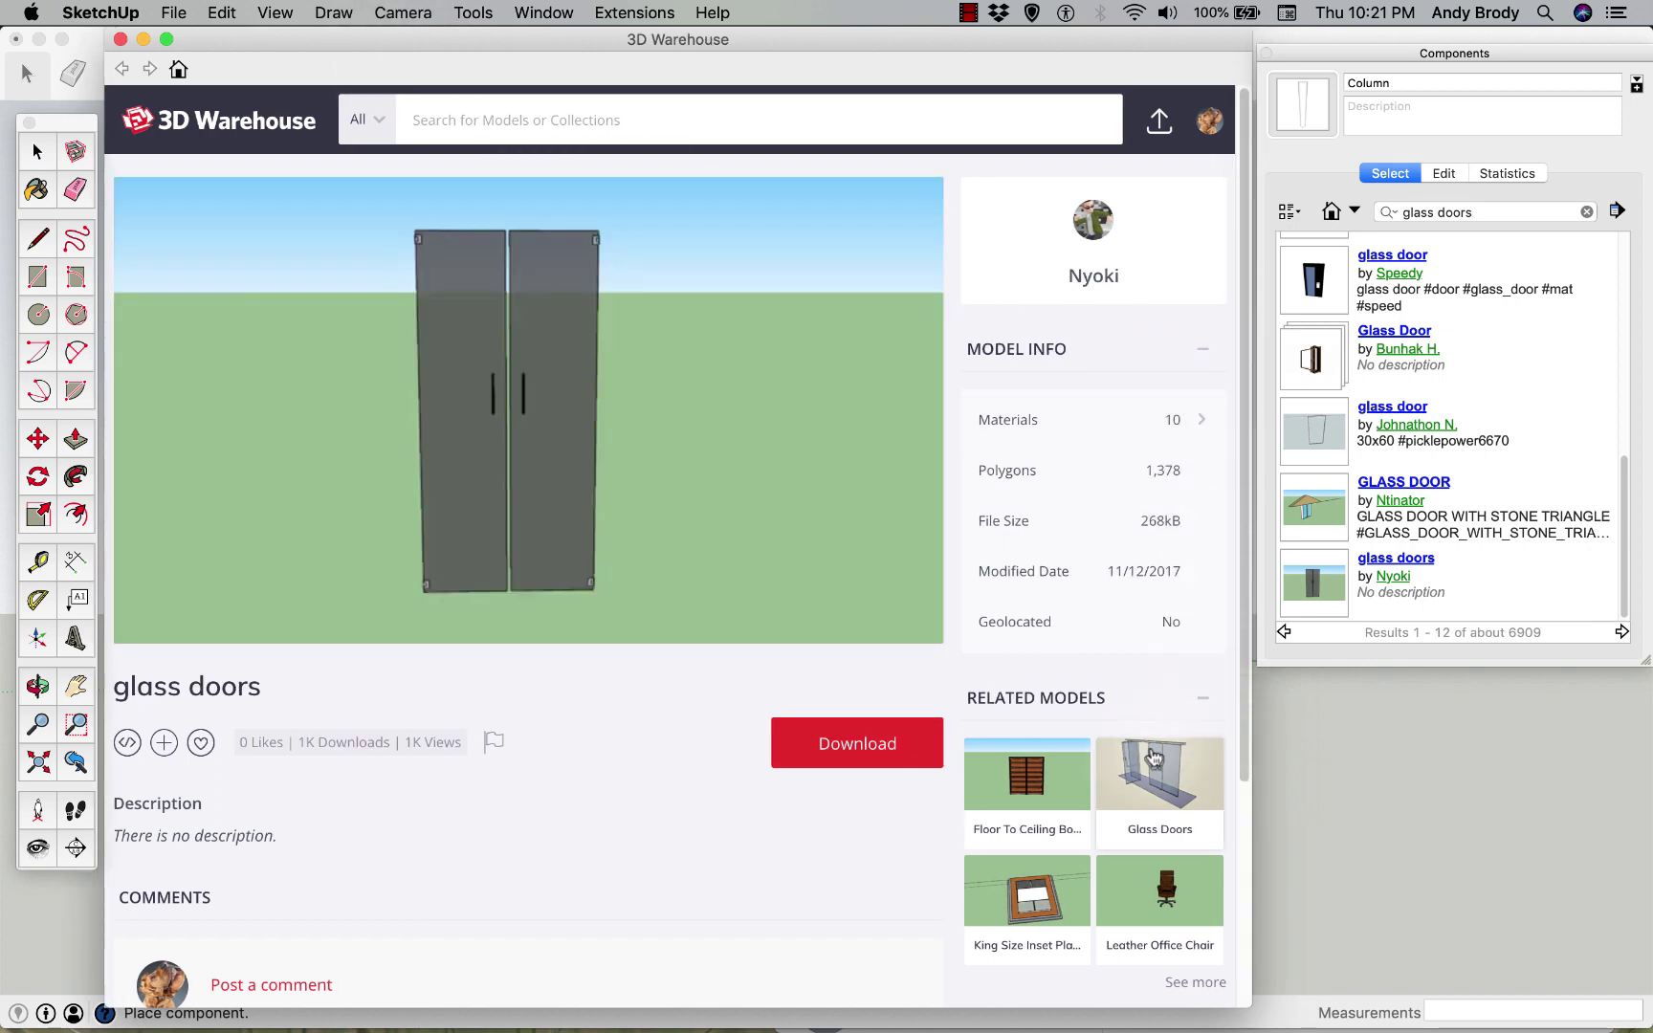
- Review the page of the double "glass doors" model and preview it in the 3D viewer, rotating it
{"action": "scroll", "coordinate": [602, 649], "scroll_direction": "down", "scroll_amount": 3}
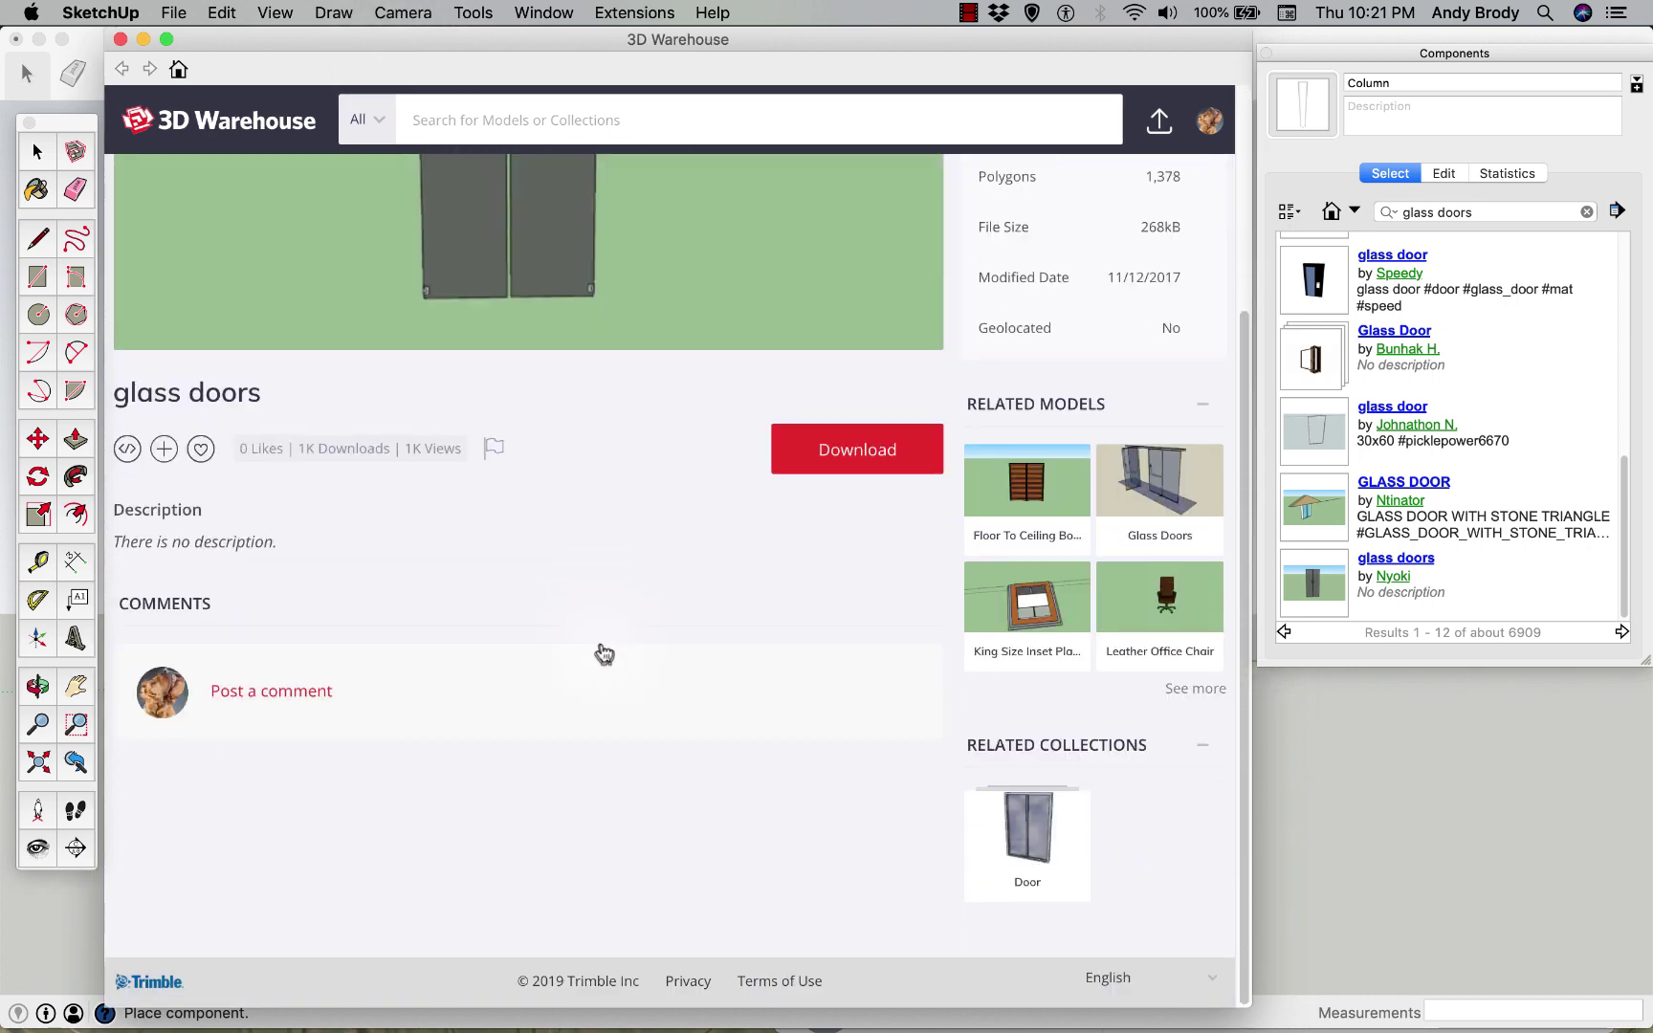
{"action": "scroll", "coordinate": [602, 653], "scroll_direction": "up", "scroll_amount": 3}
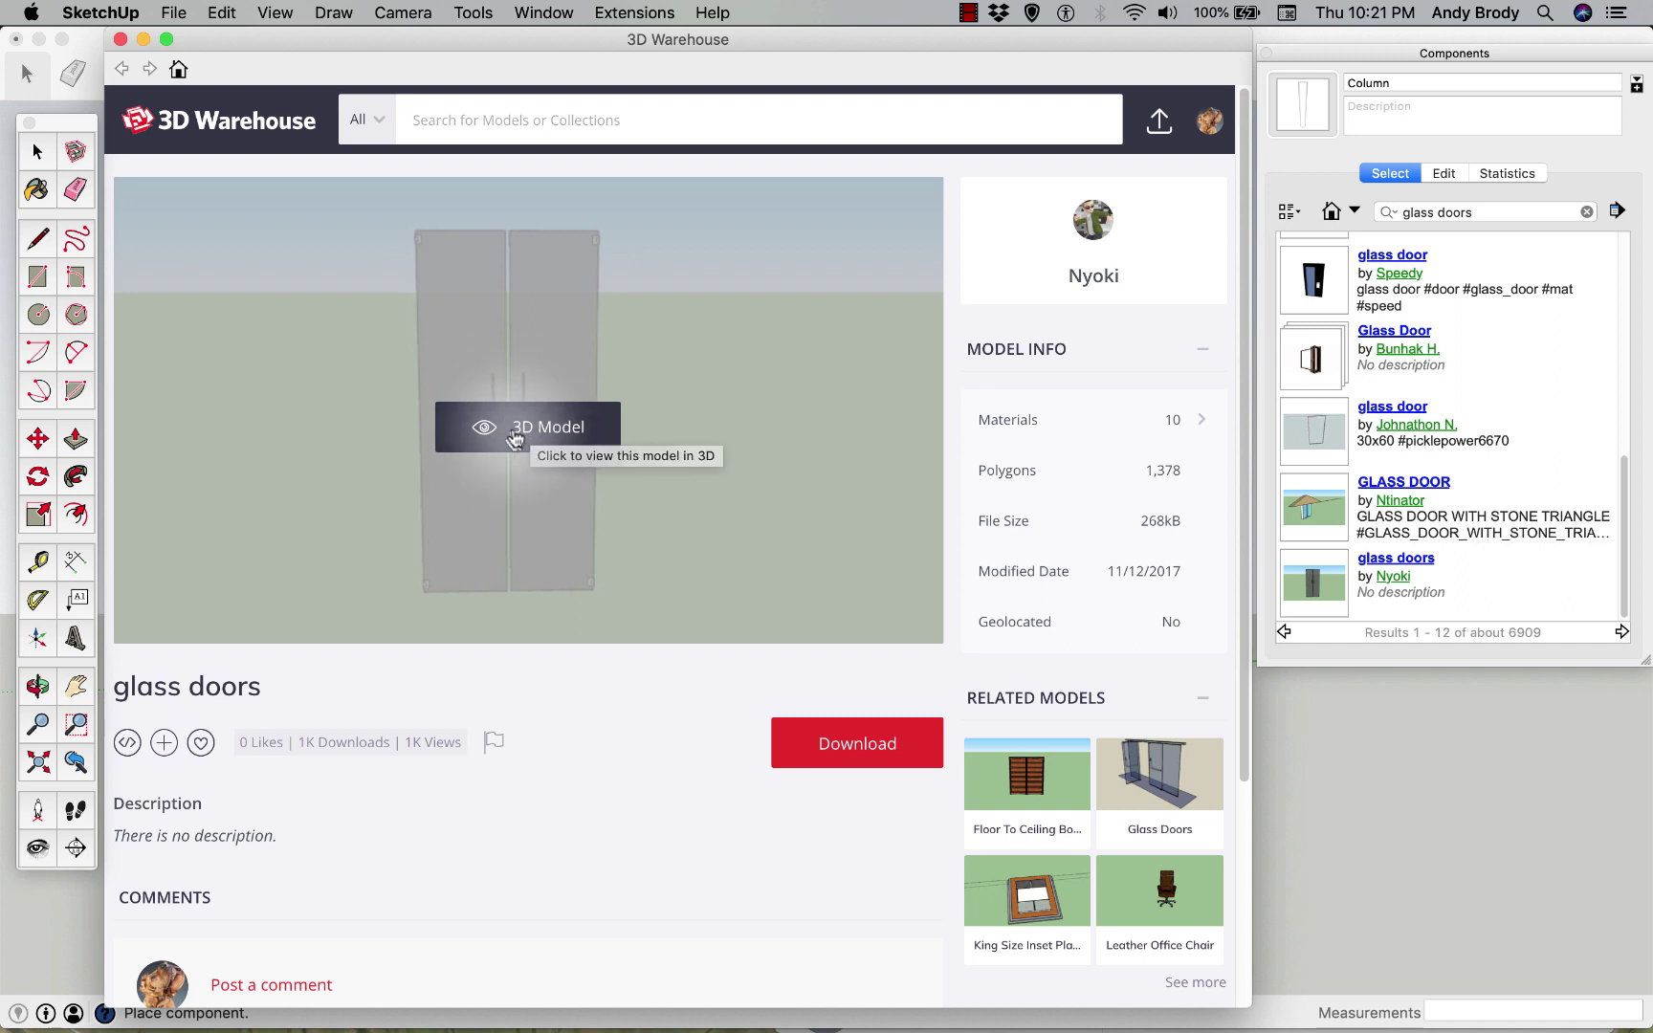
{"action": "left_click", "coordinate": [525, 437]}
{"action": "left_click", "coordinate": [516, 438]}
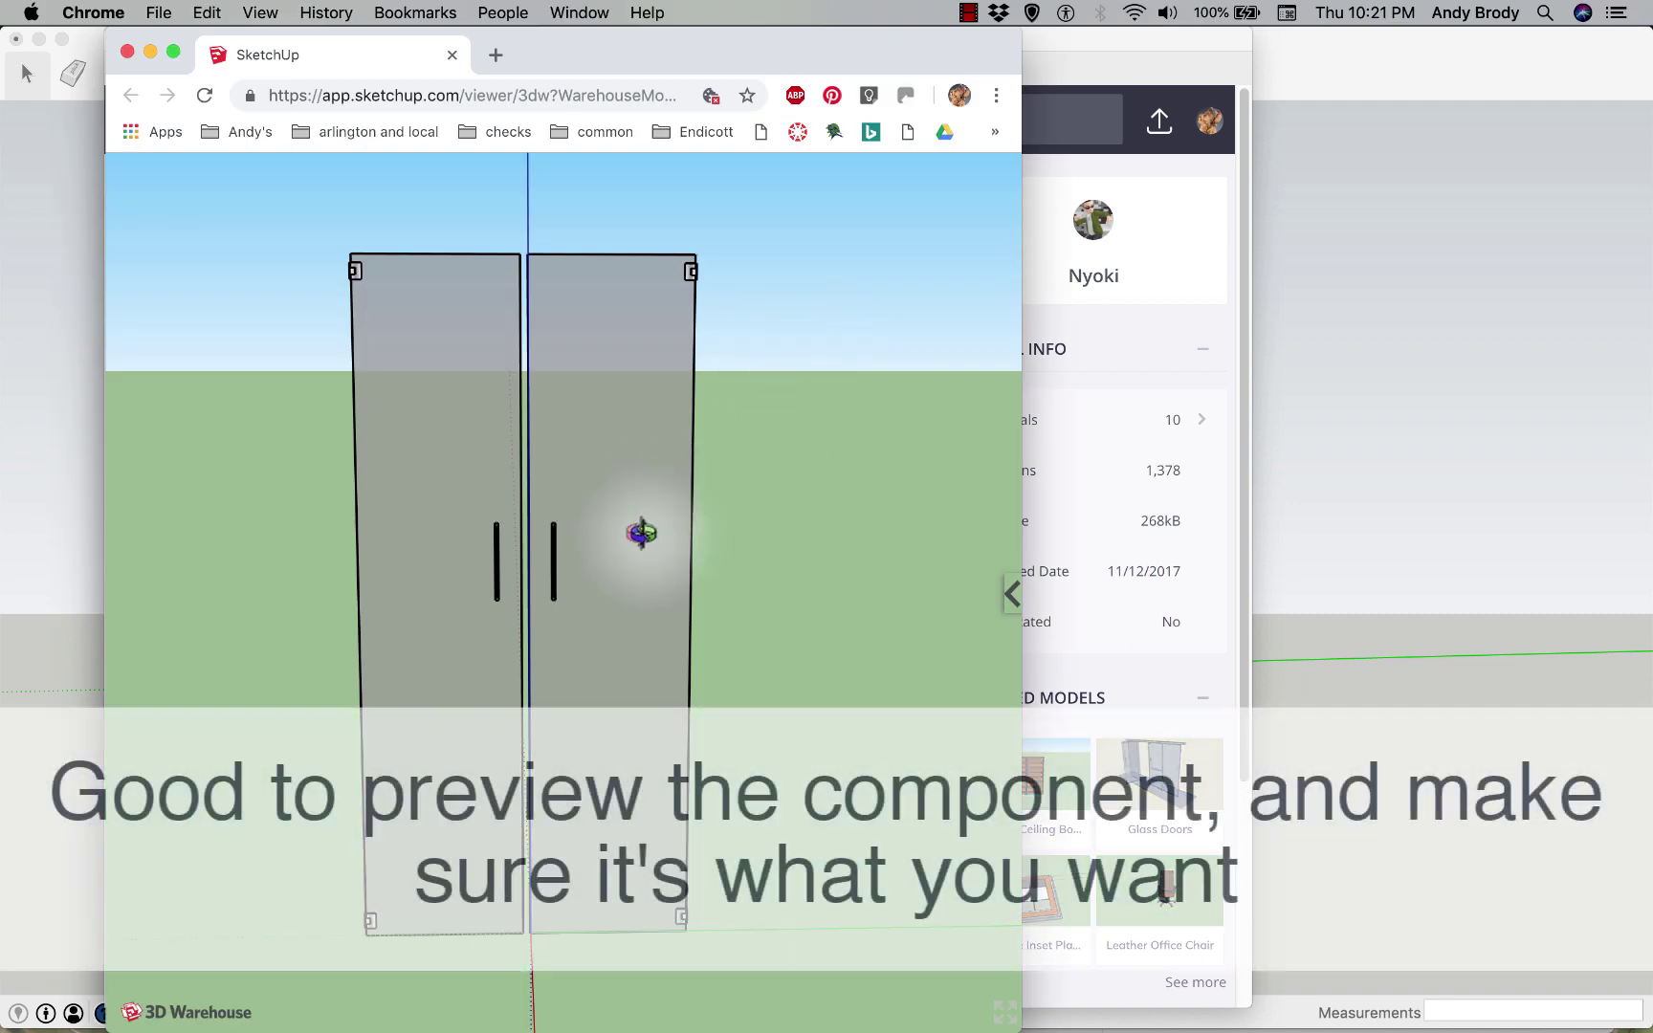
{"action": "left_click_drag", "start_coordinate": [708, 561], "coordinate": [537, 544]}
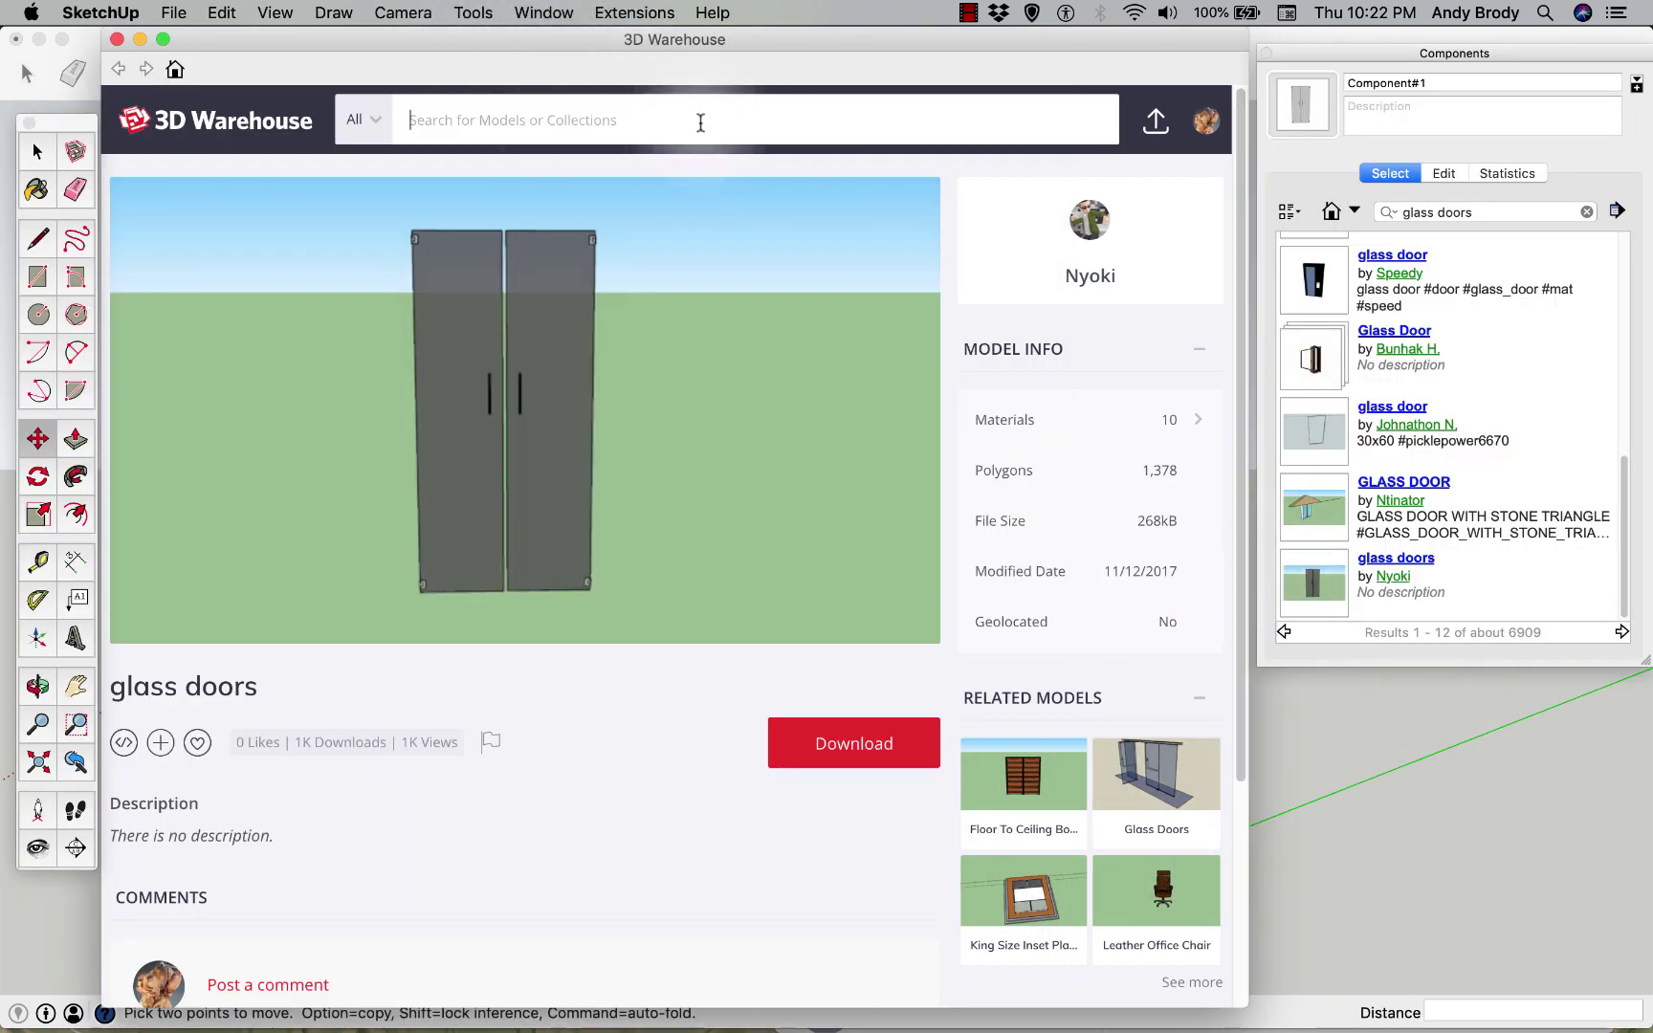
- Download the double "glass doors" model by Nyoki into the chamber group and place it at the middle of one end wall's bottom edge
{"action": "scroll", "coordinate": [862, 800], "scroll_direction": "down", "scroll_amount": 1}
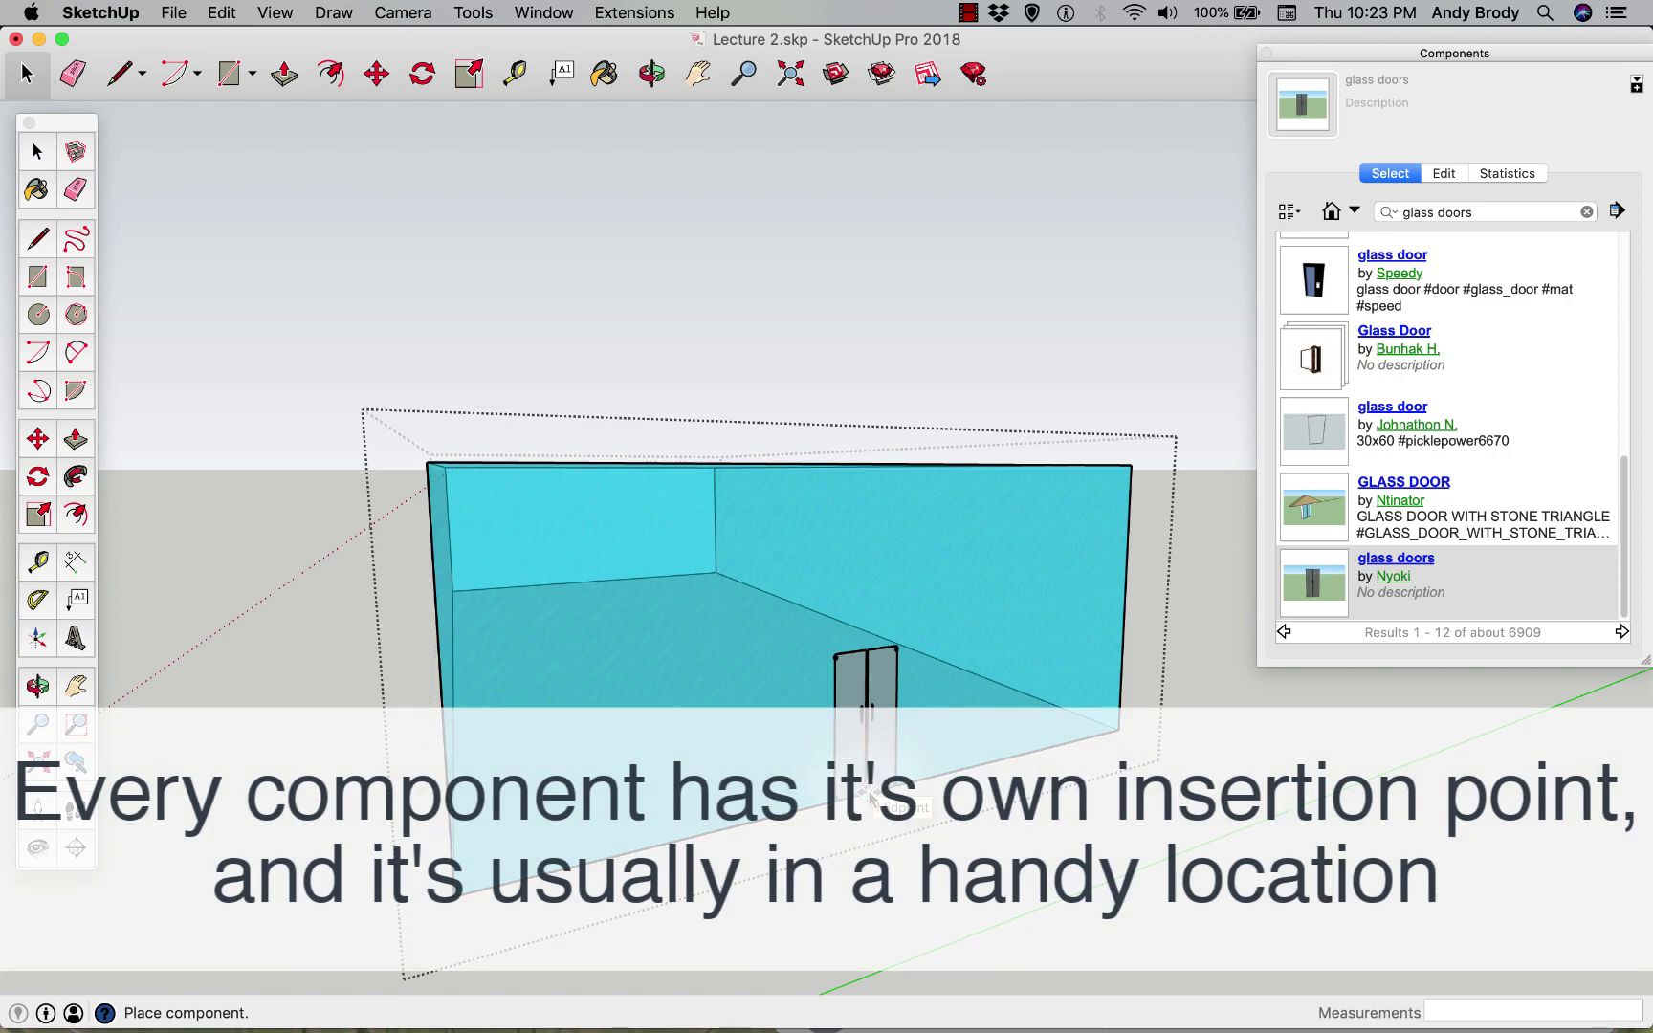
{"action": "left_click", "coordinate": [868, 794]}
- Insert a second double "glass doors" component at the middle of the opposite end wall's bottom edge and leave the chamber group
{"action": "middle_click_drag", "start_coordinate": [572, 590], "coordinate": [516, 645]}
{"action": "scroll", "coordinate": [1228, 664], "scroll_direction": "up", "scroll_amount": 5}
{"action": "scroll", "coordinate": [1239, 672], "scroll_direction": "down", "scroll_amount": 8}
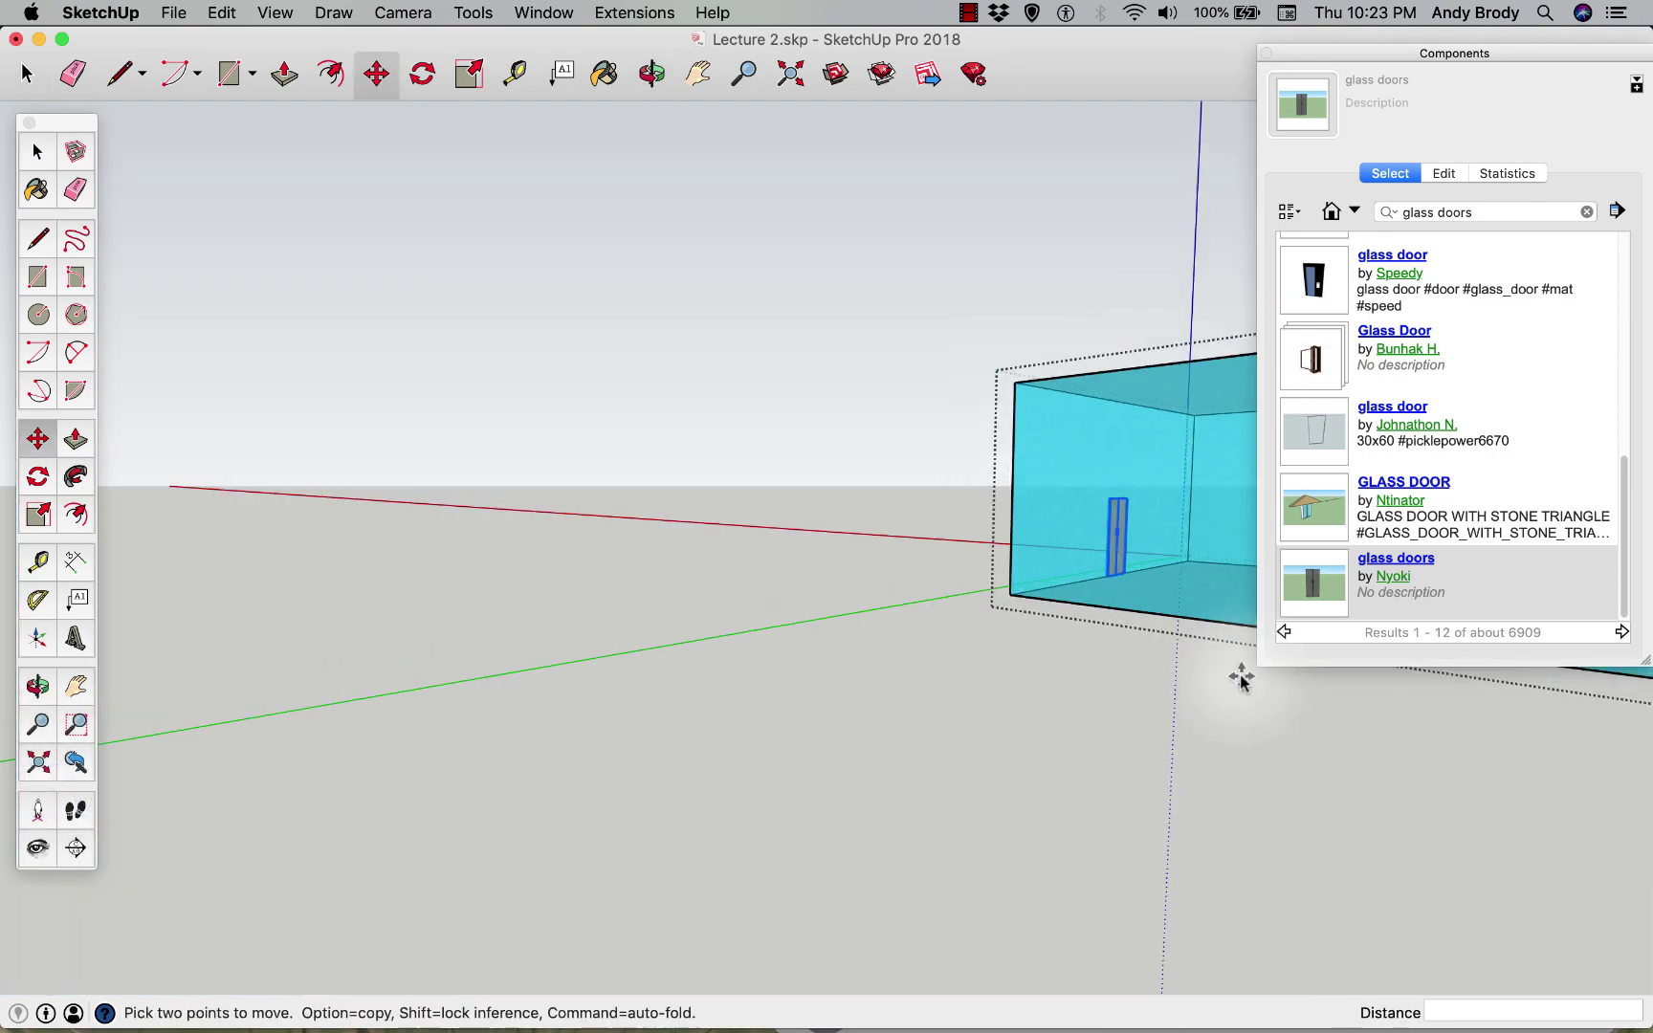
{"action": "scroll", "coordinate": [1148, 641], "scroll_direction": "up", "scroll_amount": 8}
{"action": "left_click", "coordinate": [1313, 582]}
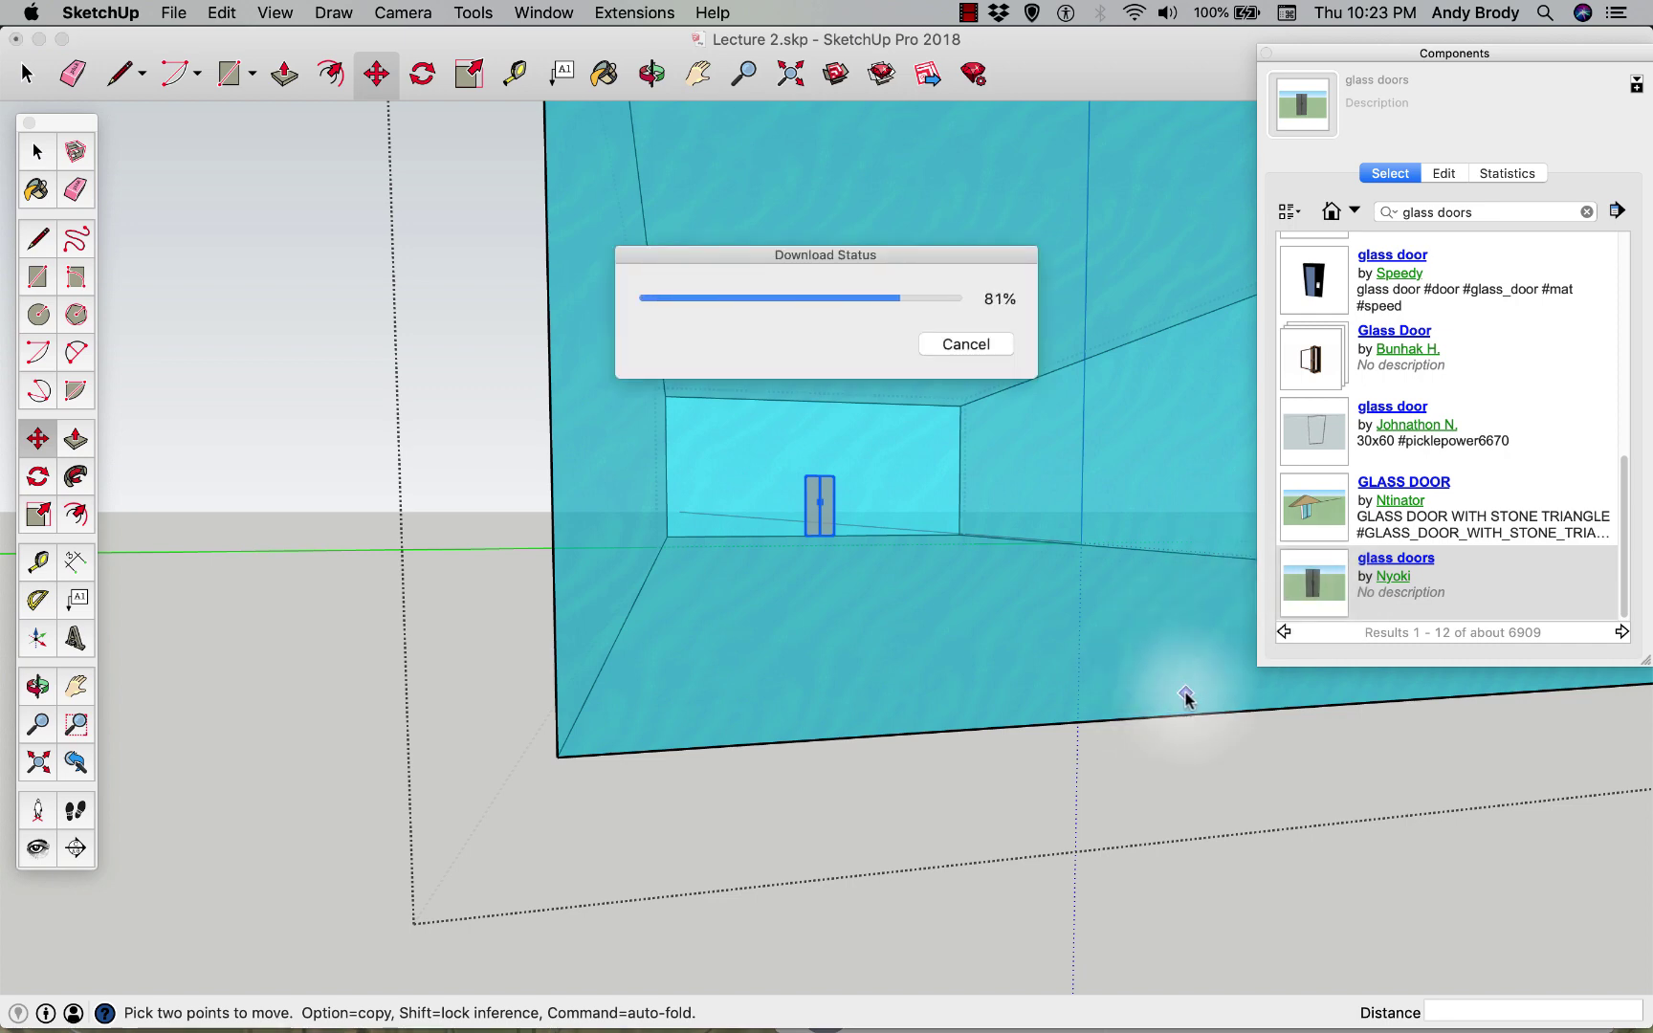
{"action": "middle_click_drag", "start_coordinate": [1406, 708], "coordinate": [634, 727]}
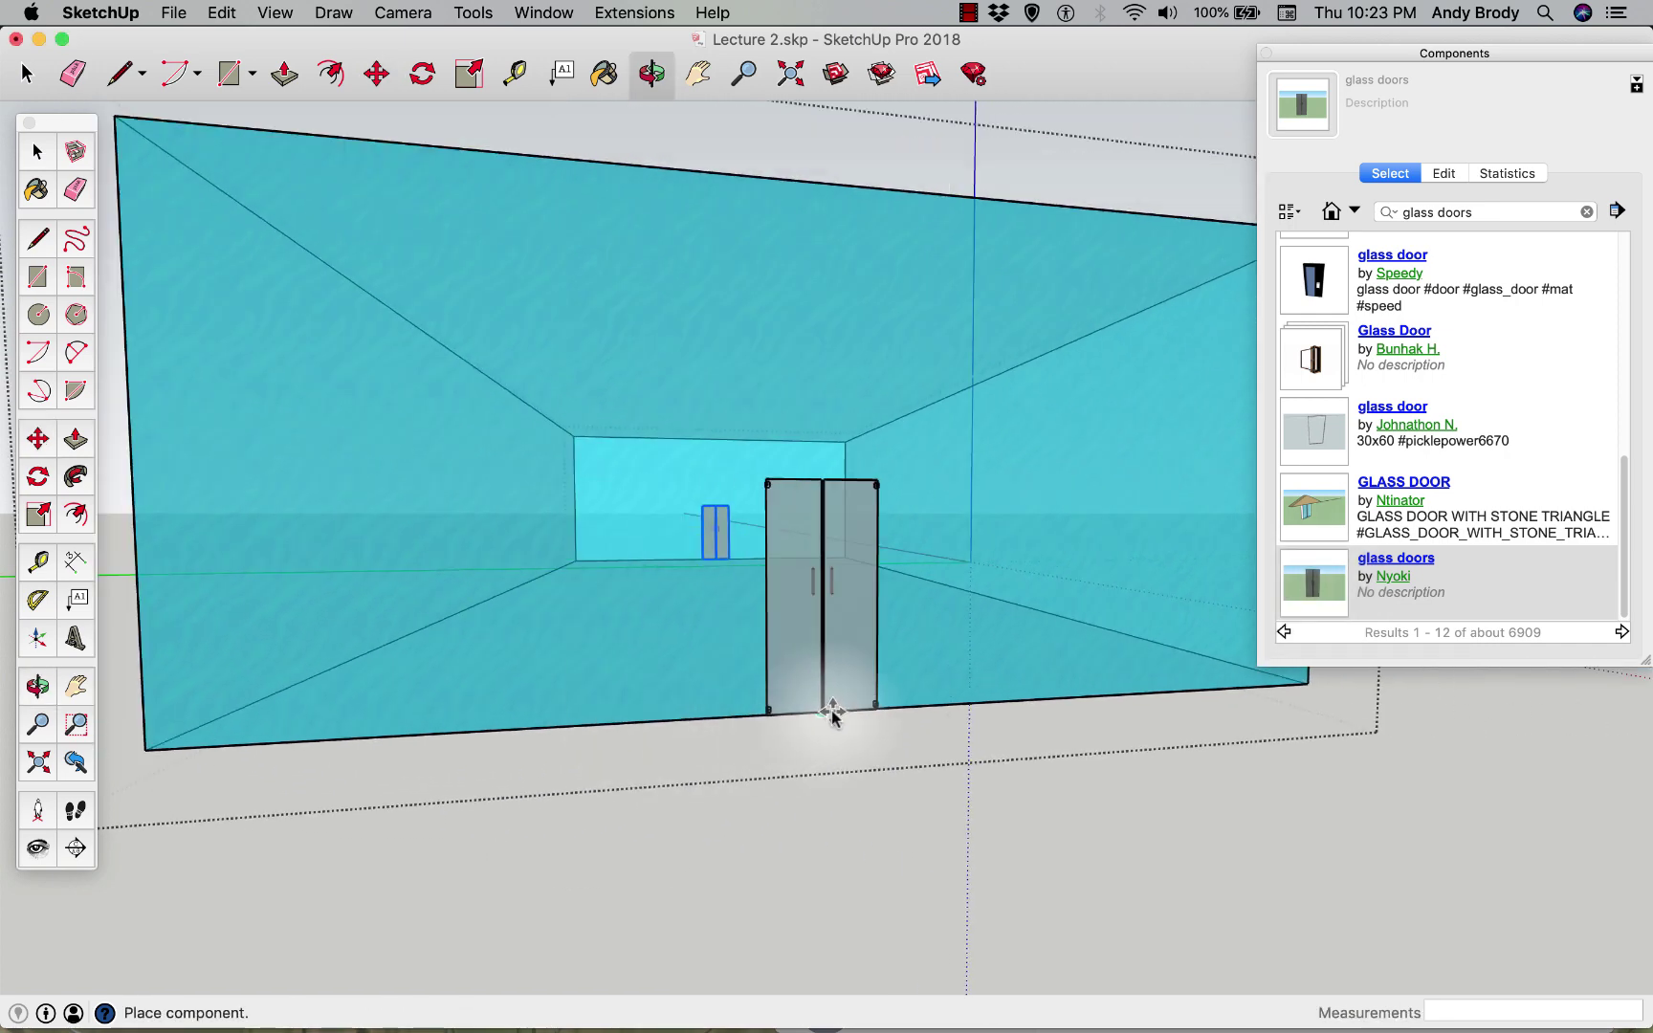
{"action": "left_click", "coordinate": [832, 713]}
{"action": "scroll", "coordinate": [978, 727], "scroll_direction": "down", "scroll_amount": 10}
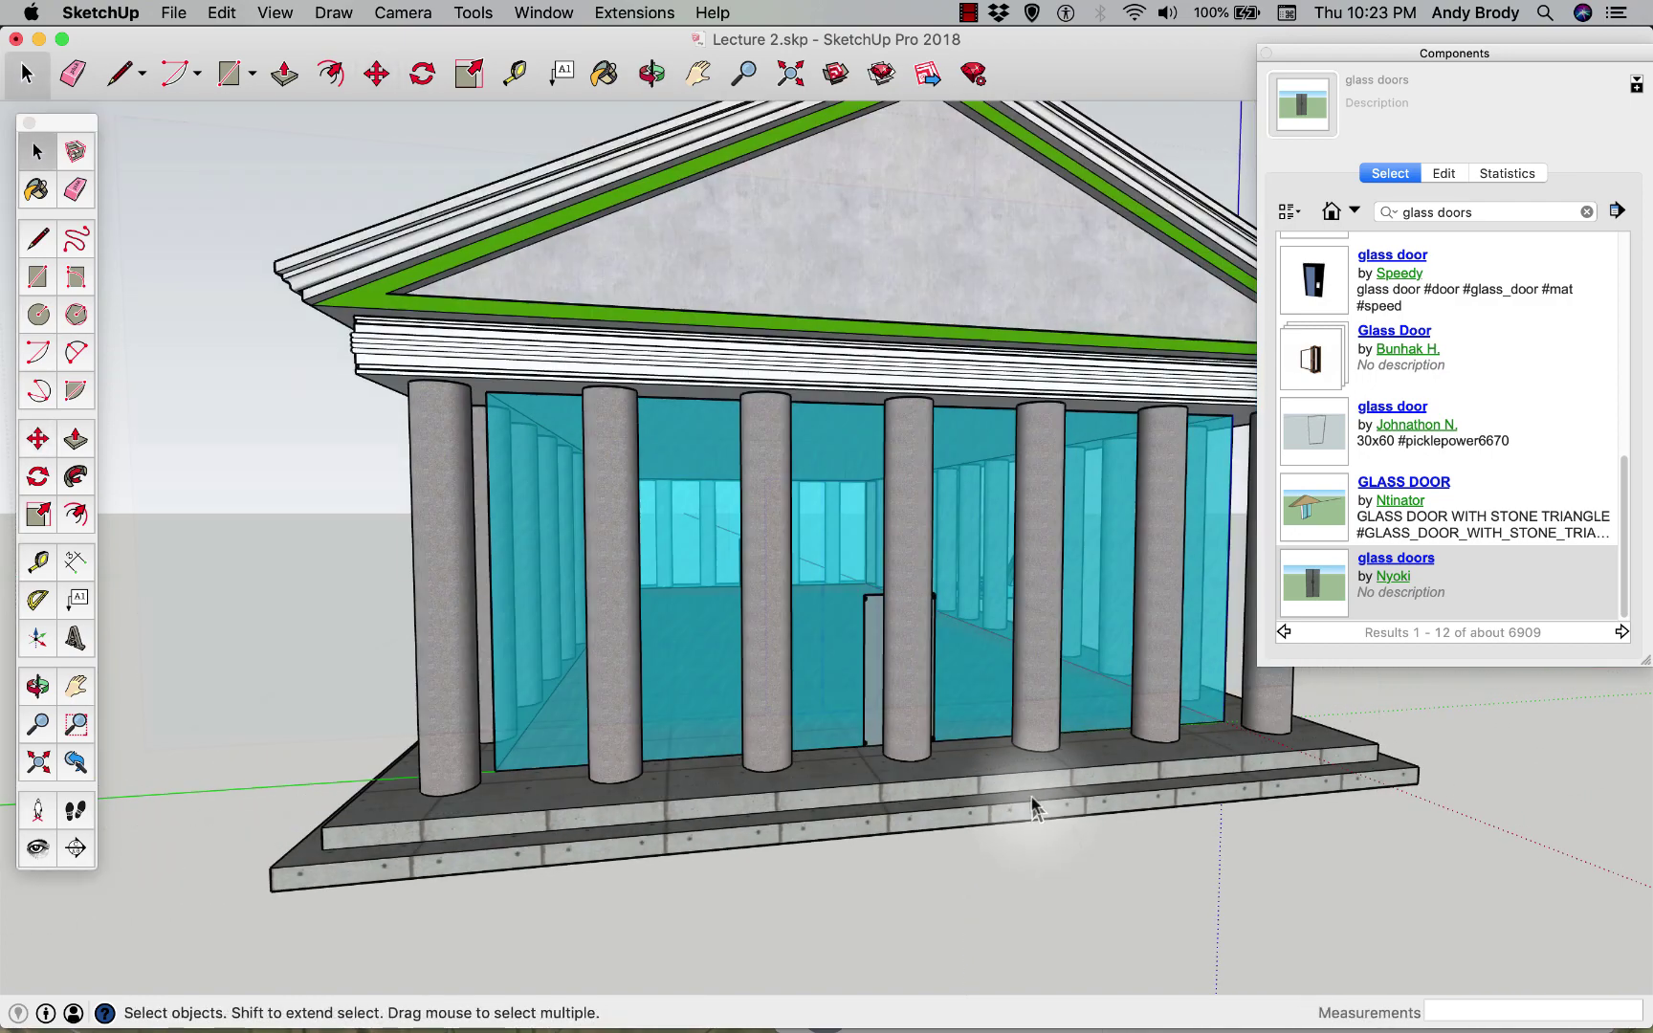
{"action": "middle_click_drag", "start_coordinate": [1027, 792], "coordinate": [861, 776]}
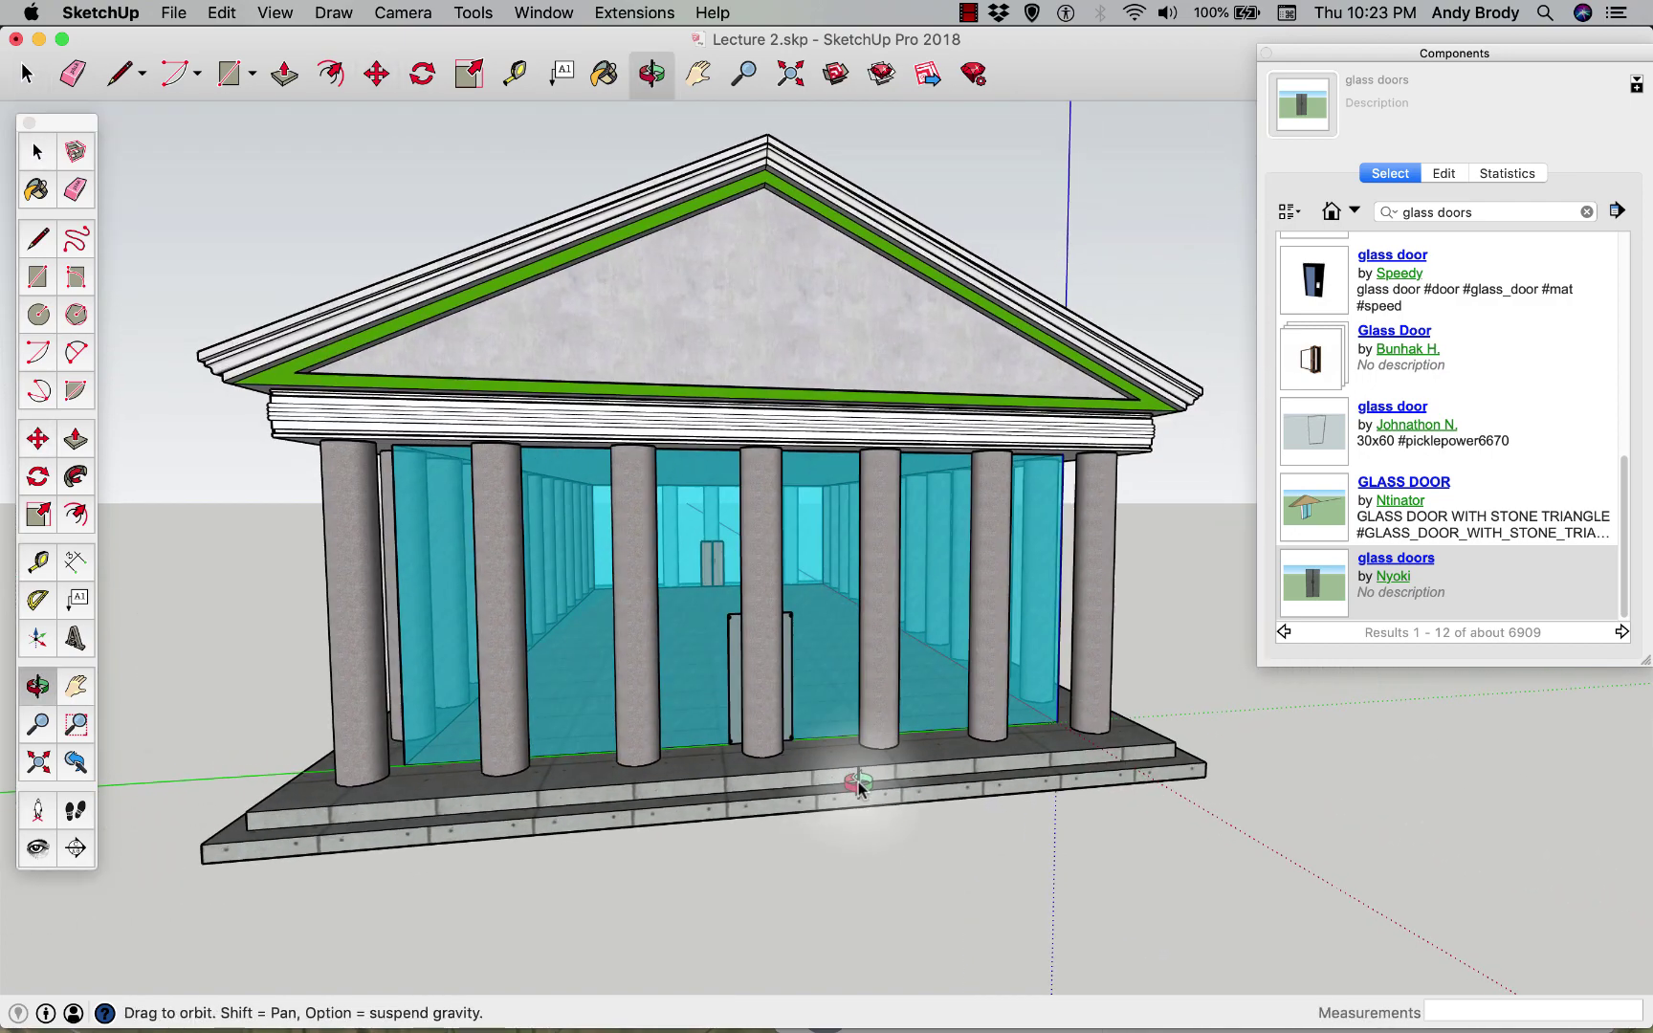